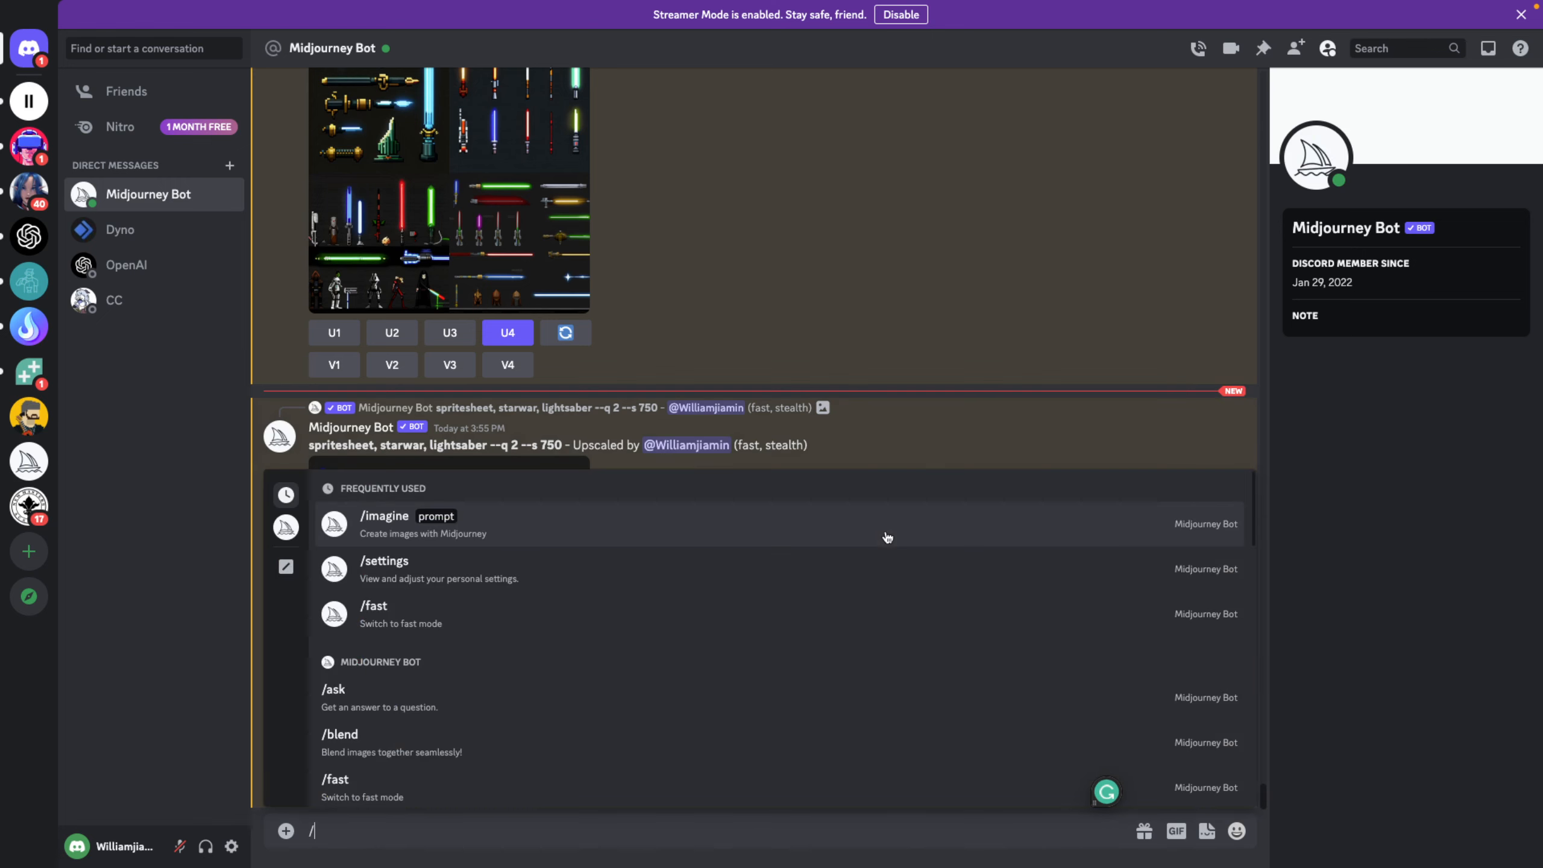
Step: Start an imagine prompt for the Midjourney Bot with the text "spritesheet,"
key(Return)
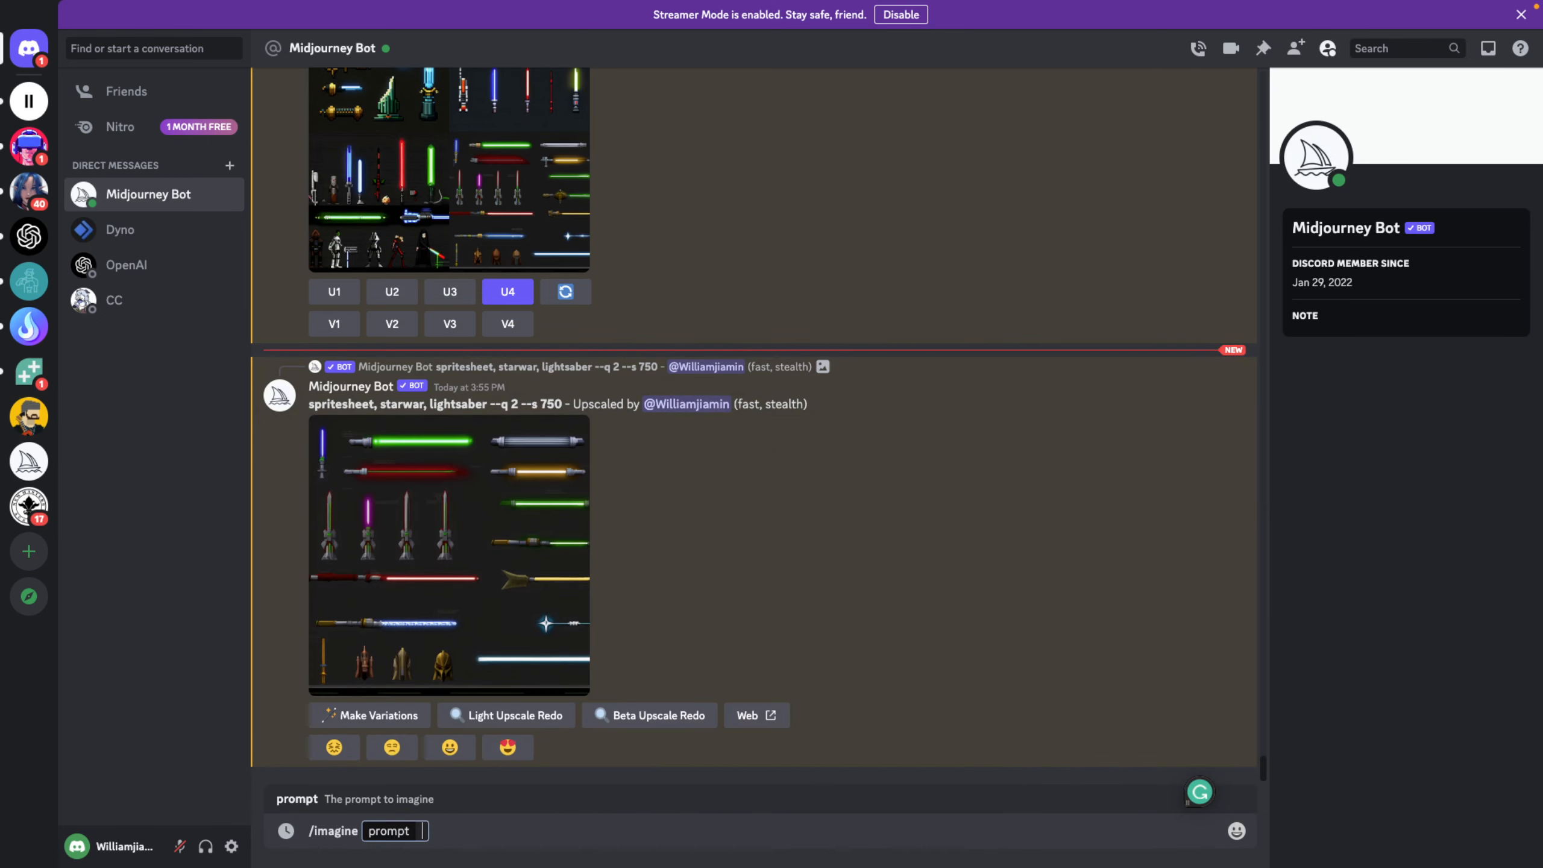
text(spritesheet,)
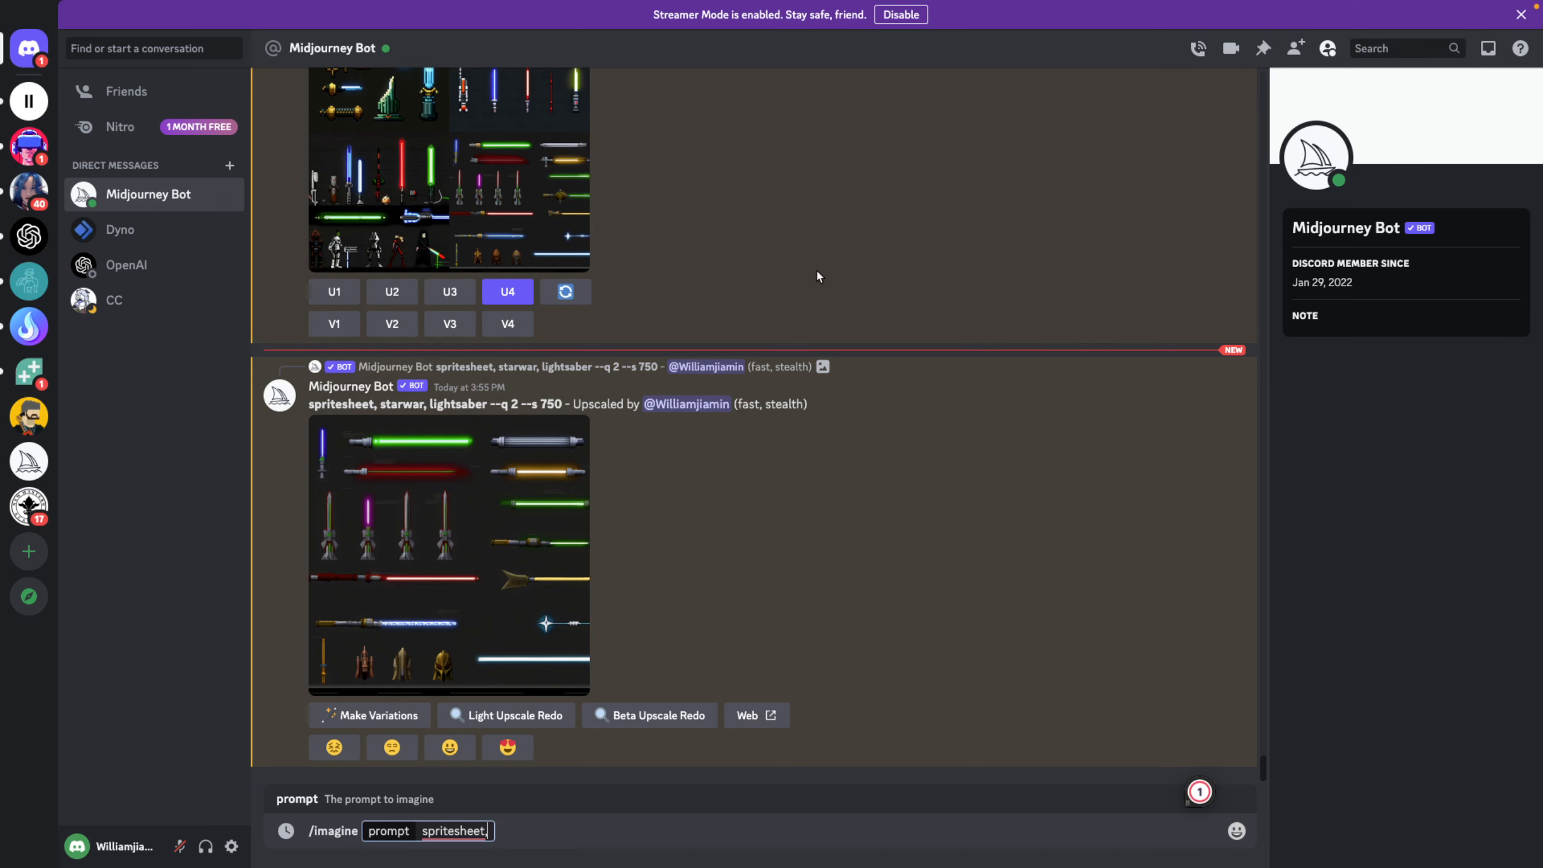
Step: Upscale the third image of the "spritesheet,laser" result in the chat history
scroll(815, 268, up, 15)
scroll(817, 274, up, 15)
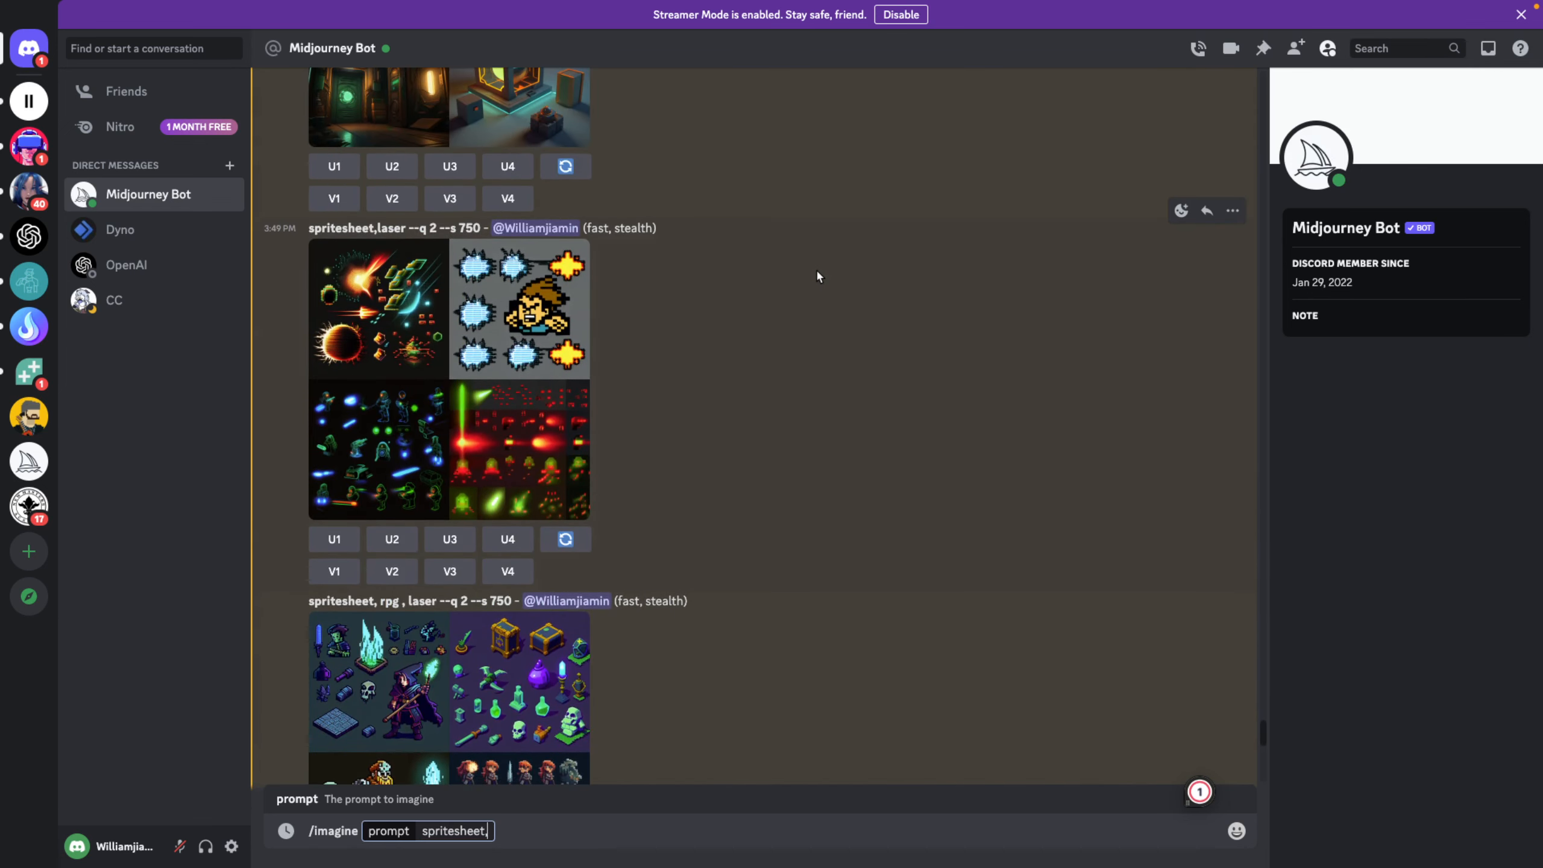
scroll(818, 278, down, 2)
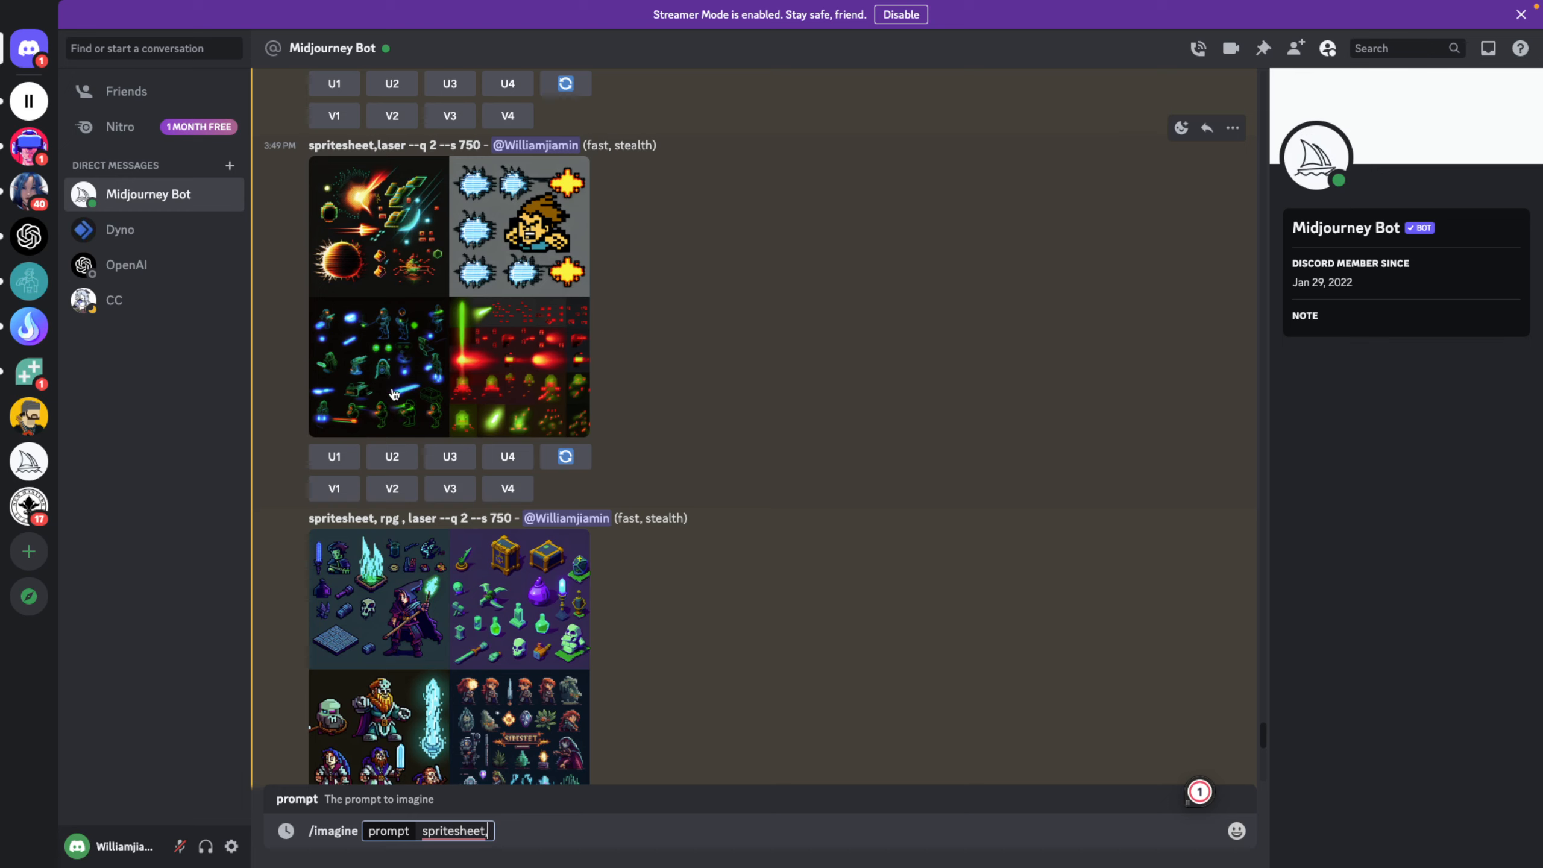
click(465, 472)
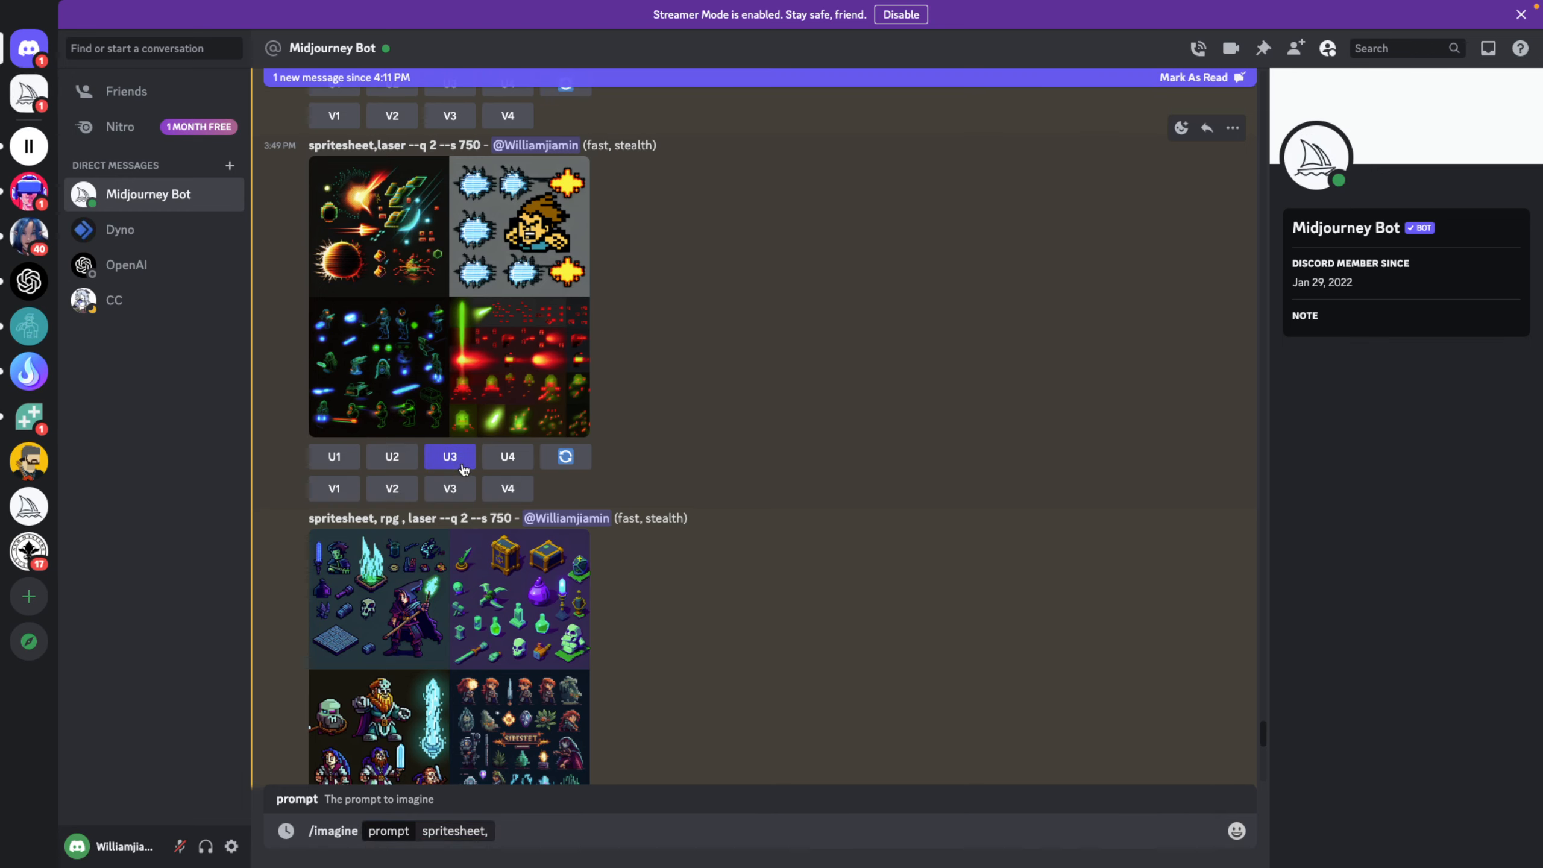
Step: Examine the upscaled lightsaber spritesheet at enlarged size and look over the earlier Star Wars sprite results
scroll(754, 456, down, 15)
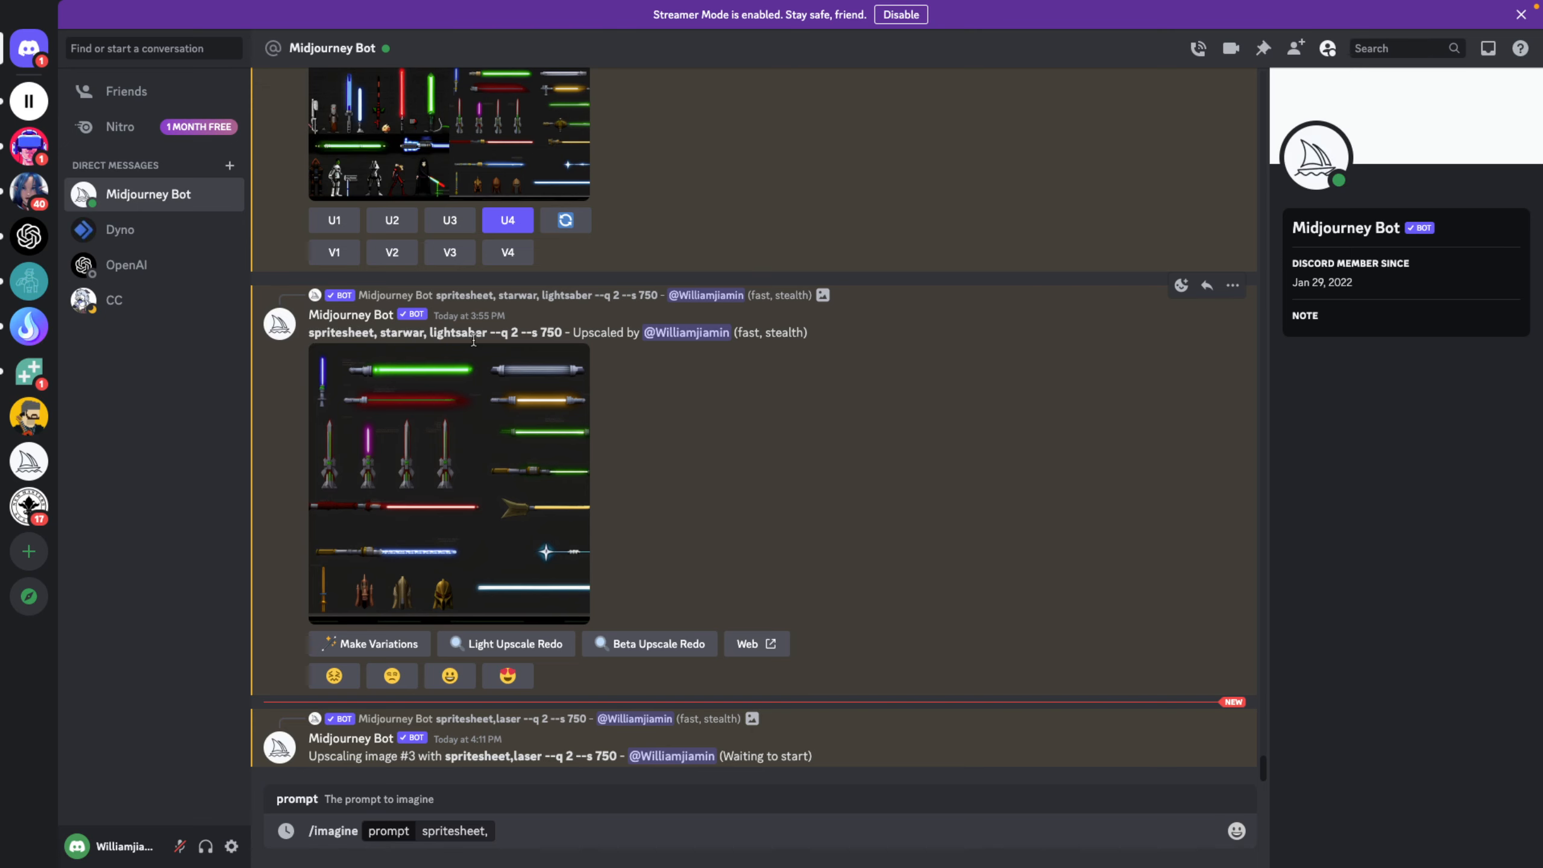
click(453, 410)
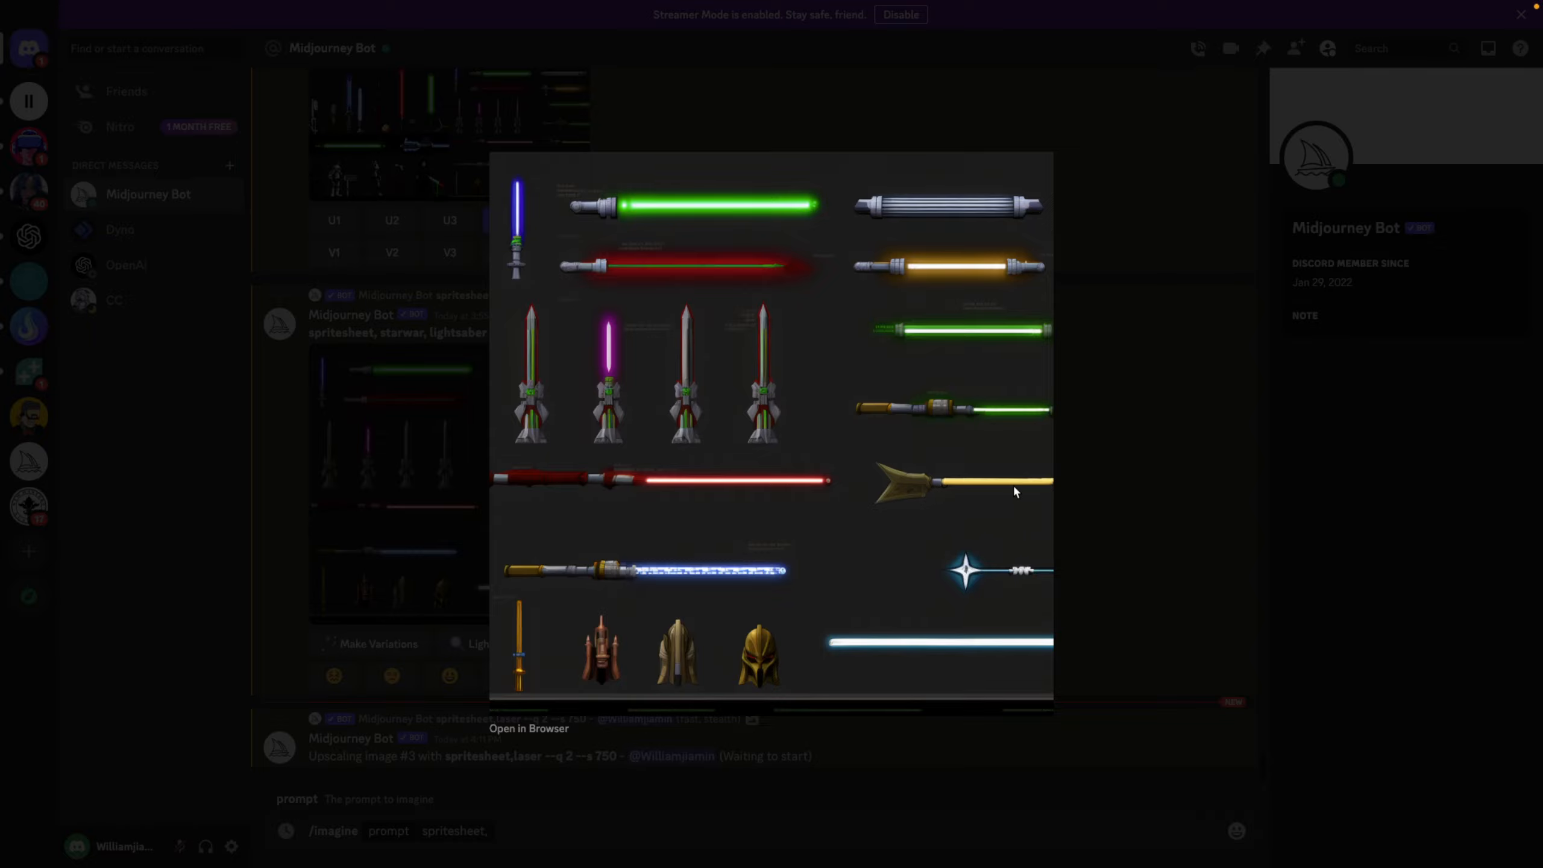
click(1231, 376)
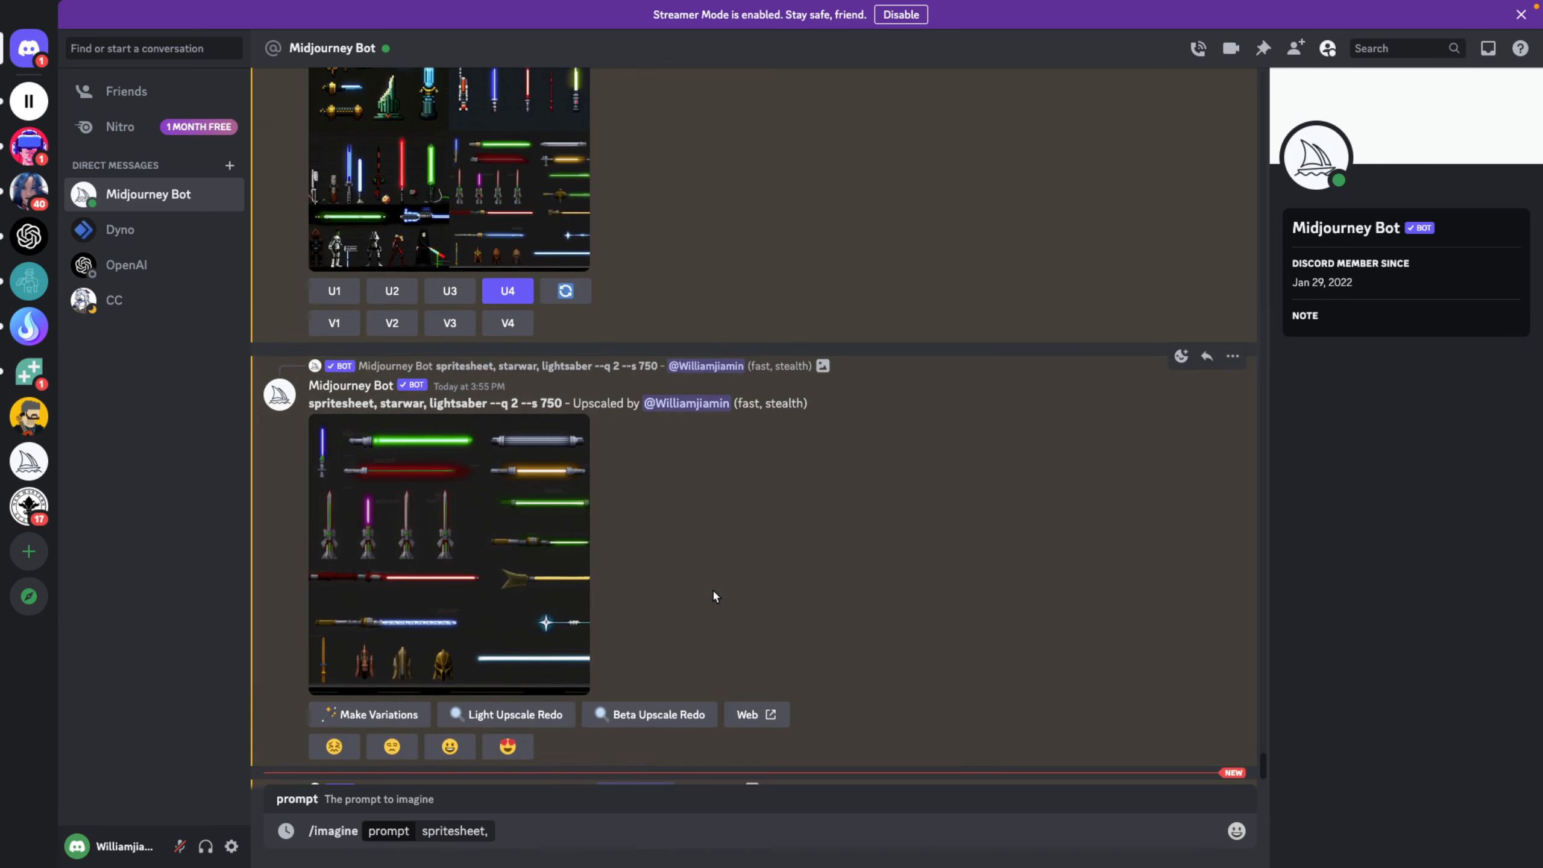
scroll(814, 681, up, 5)
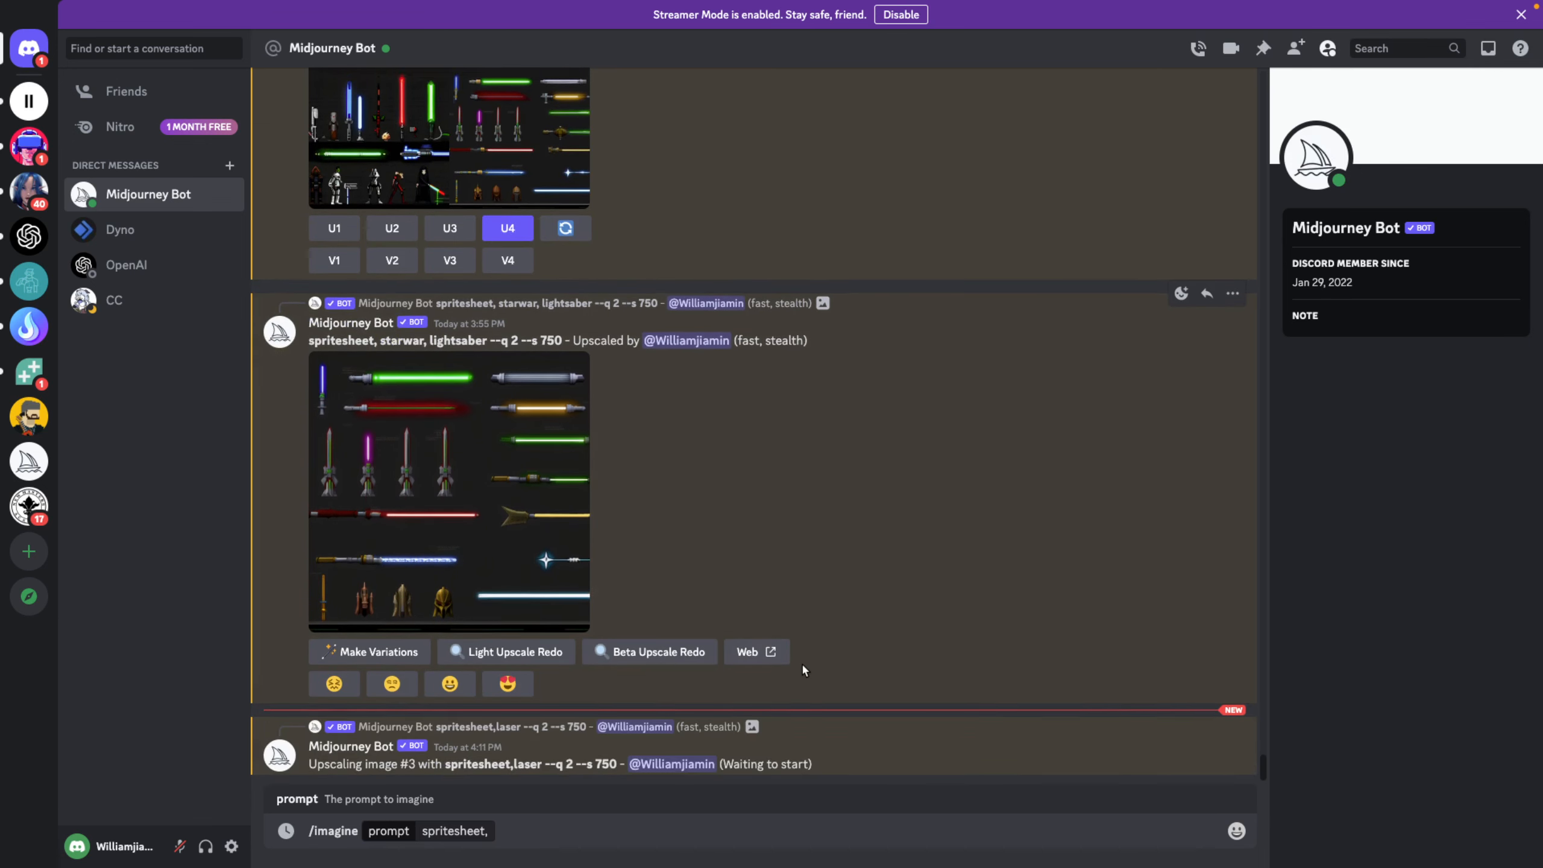
scroll(800, 660, up, 4)
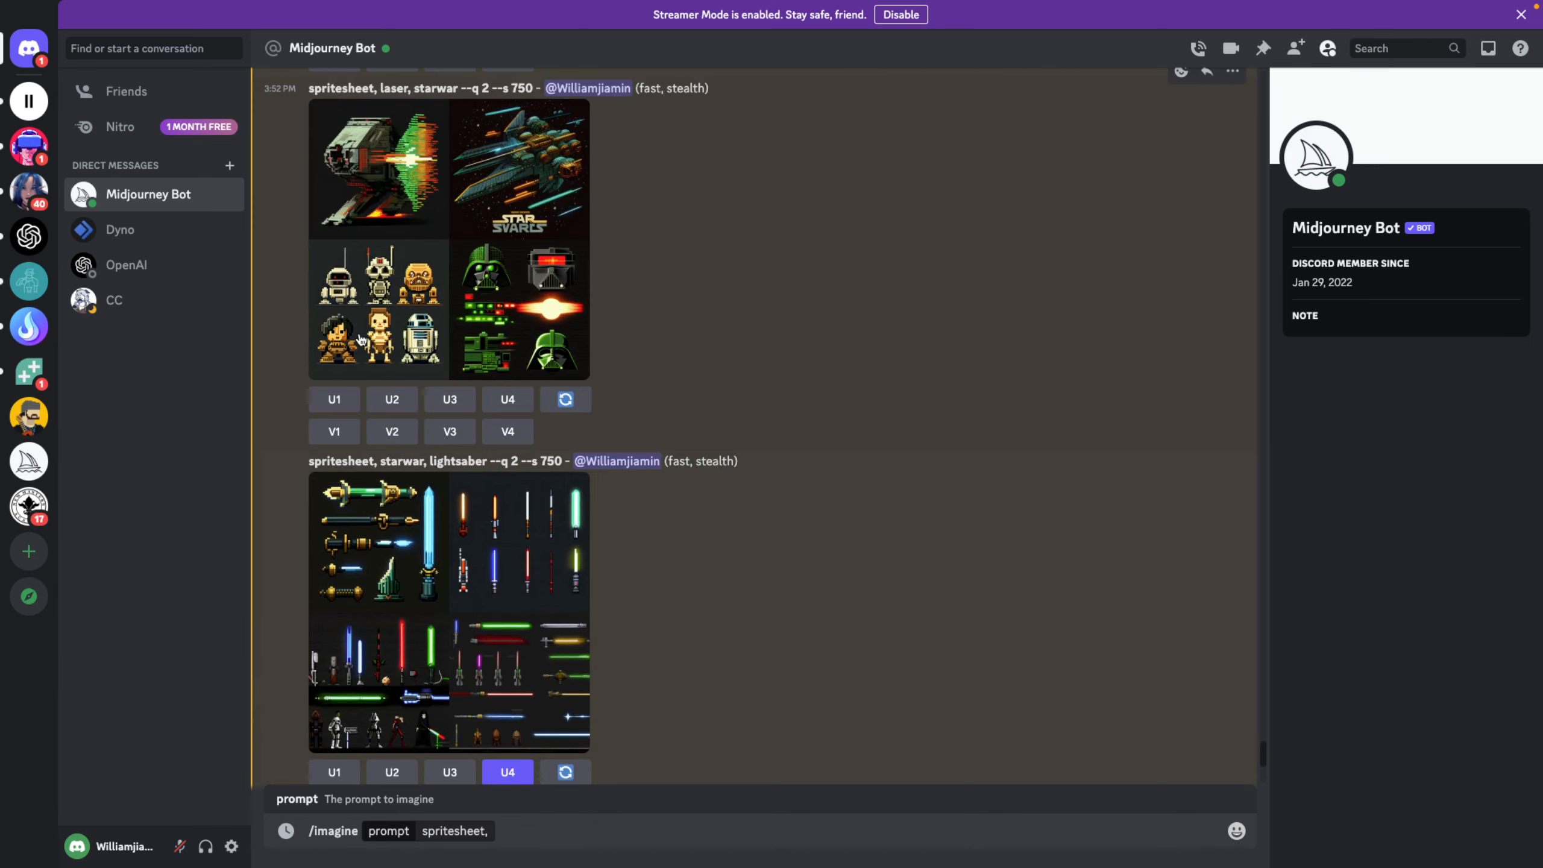
scroll(366, 341, up, 1)
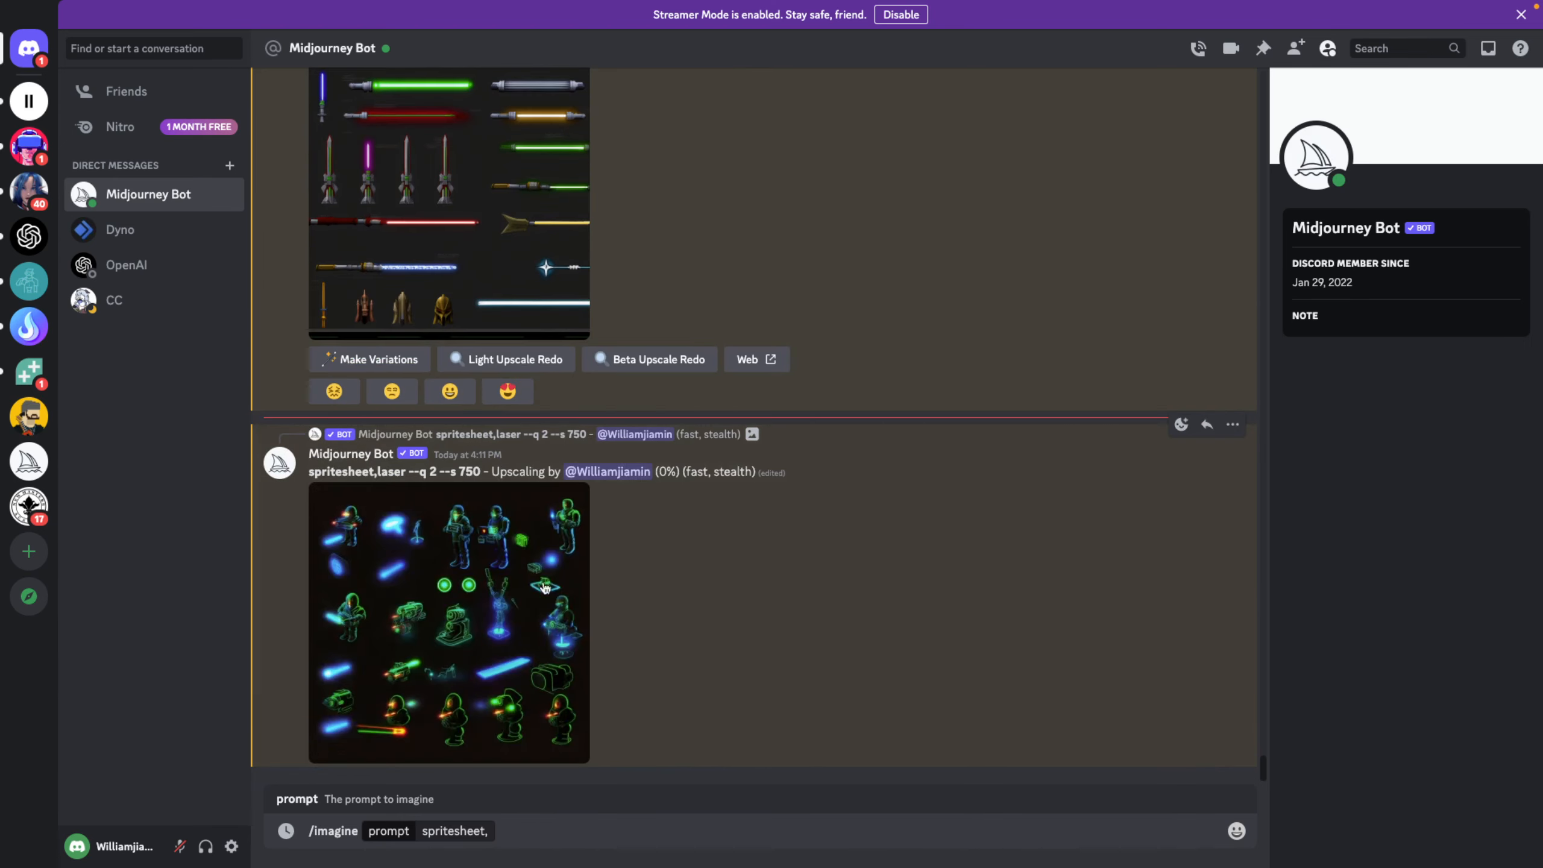
Step: Save the upscaled laser spritesheet as "laser" in the Assets folder of the 2DTutorial project
click(410, 597)
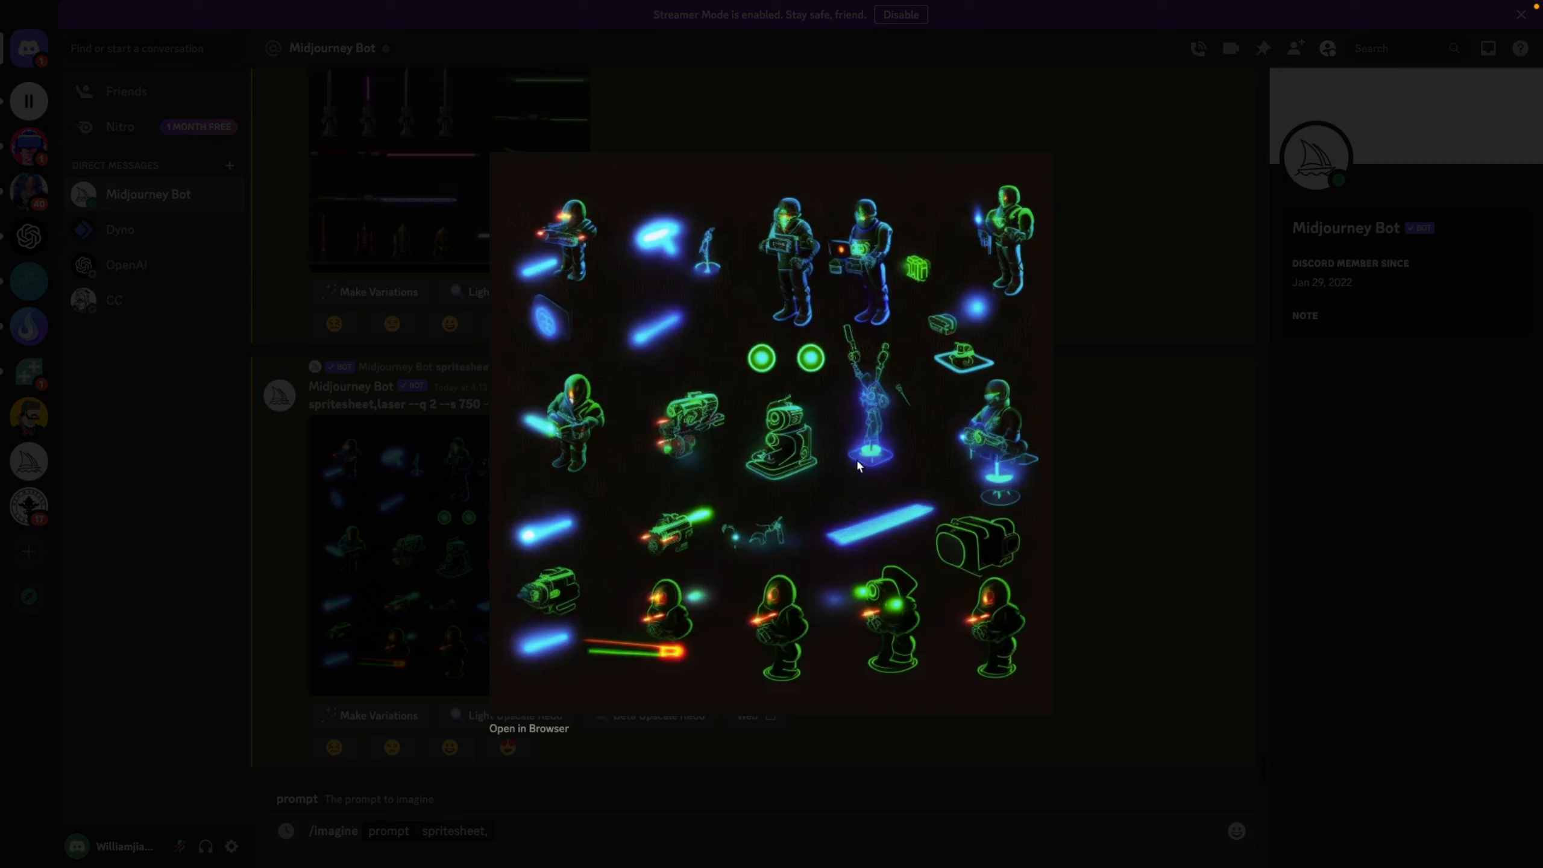
click(1132, 405)
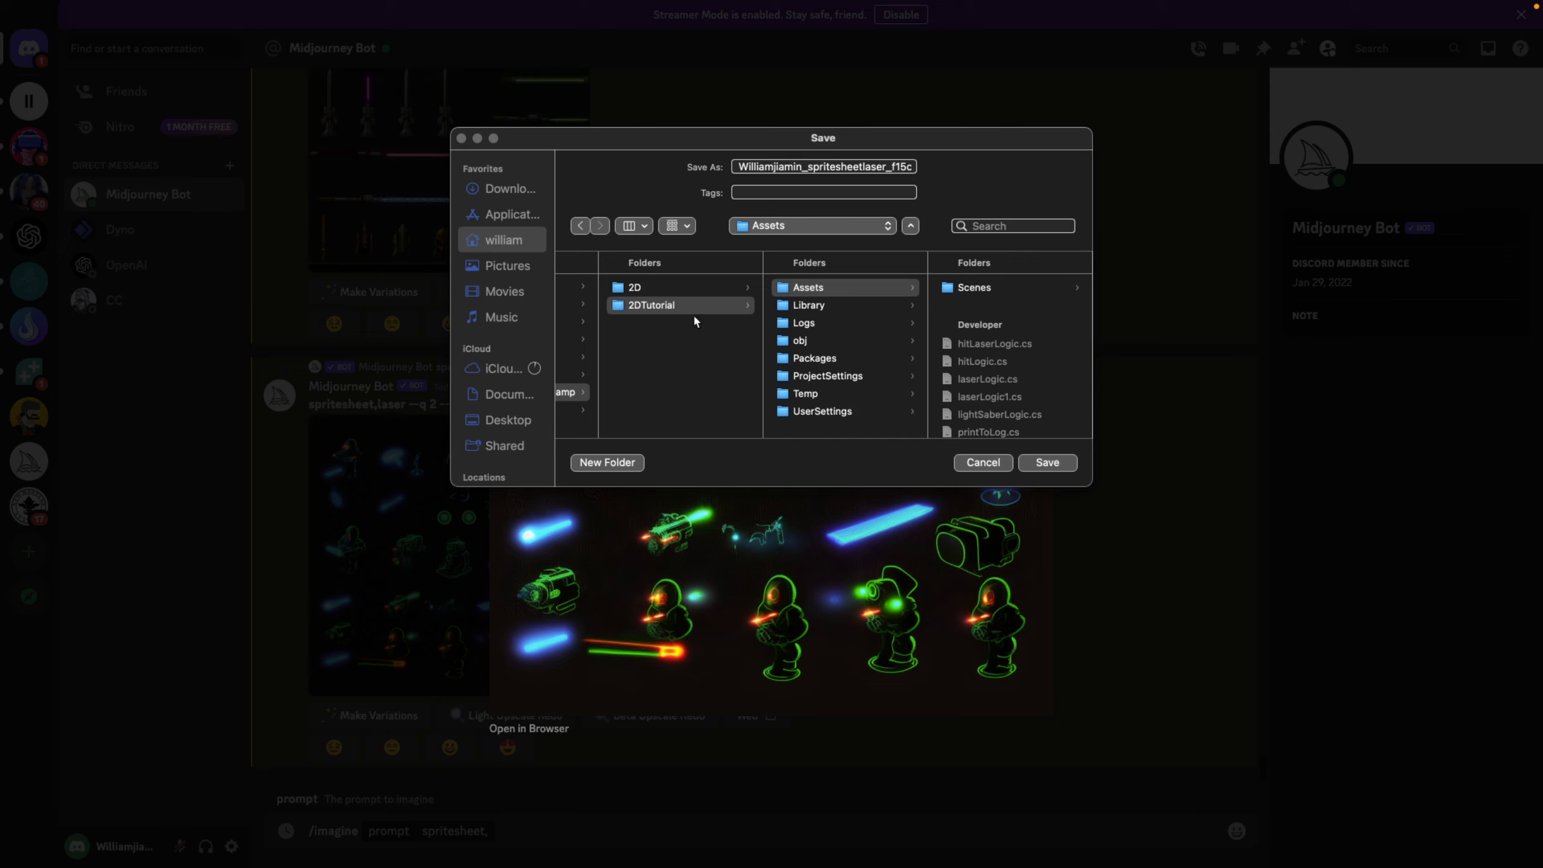
click(834, 290)
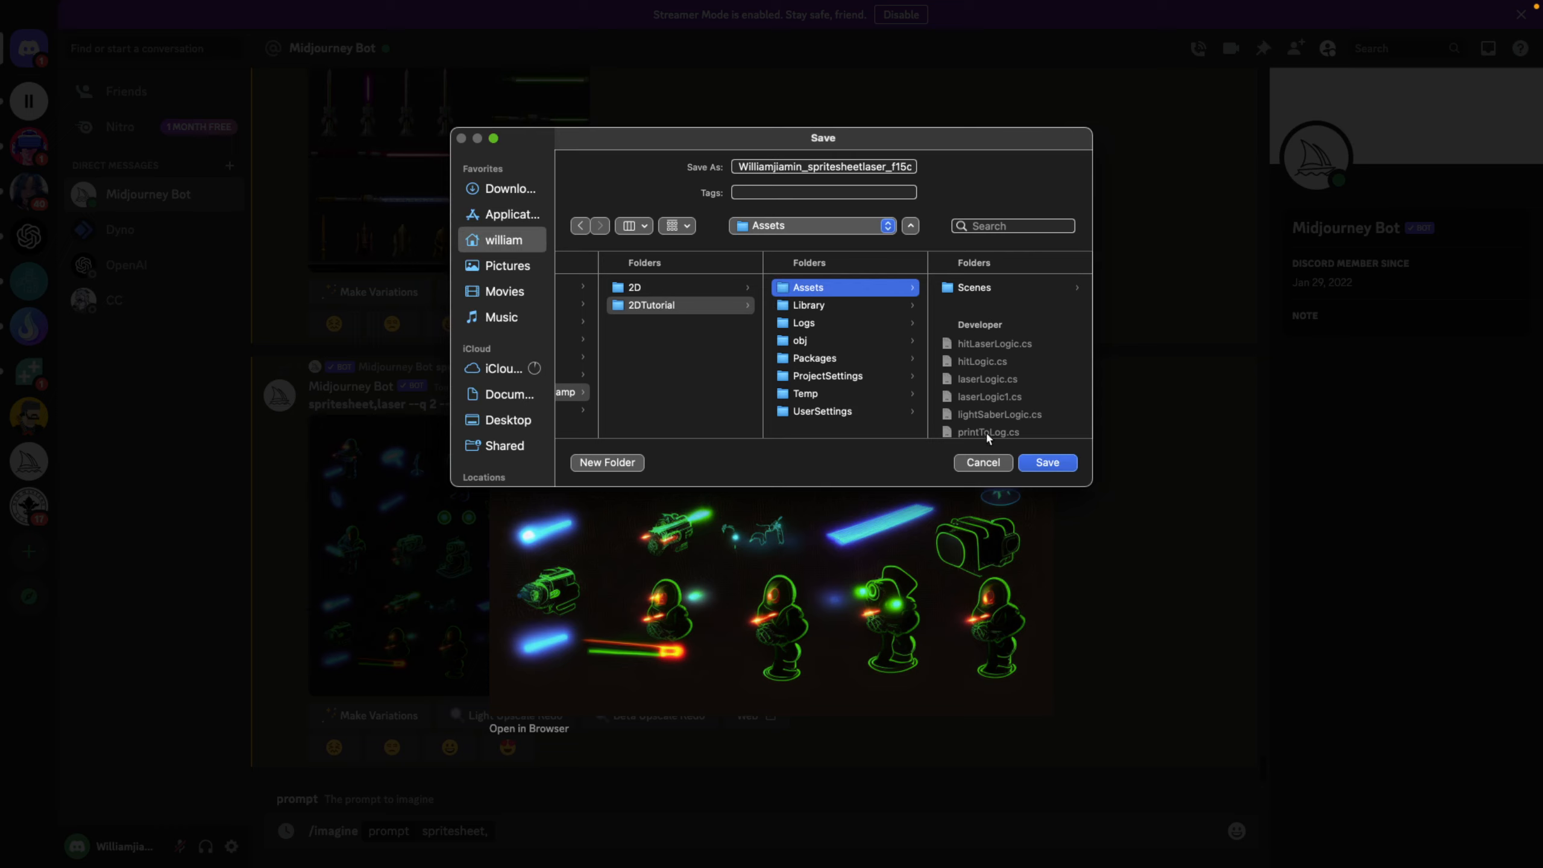
click(816, 167)
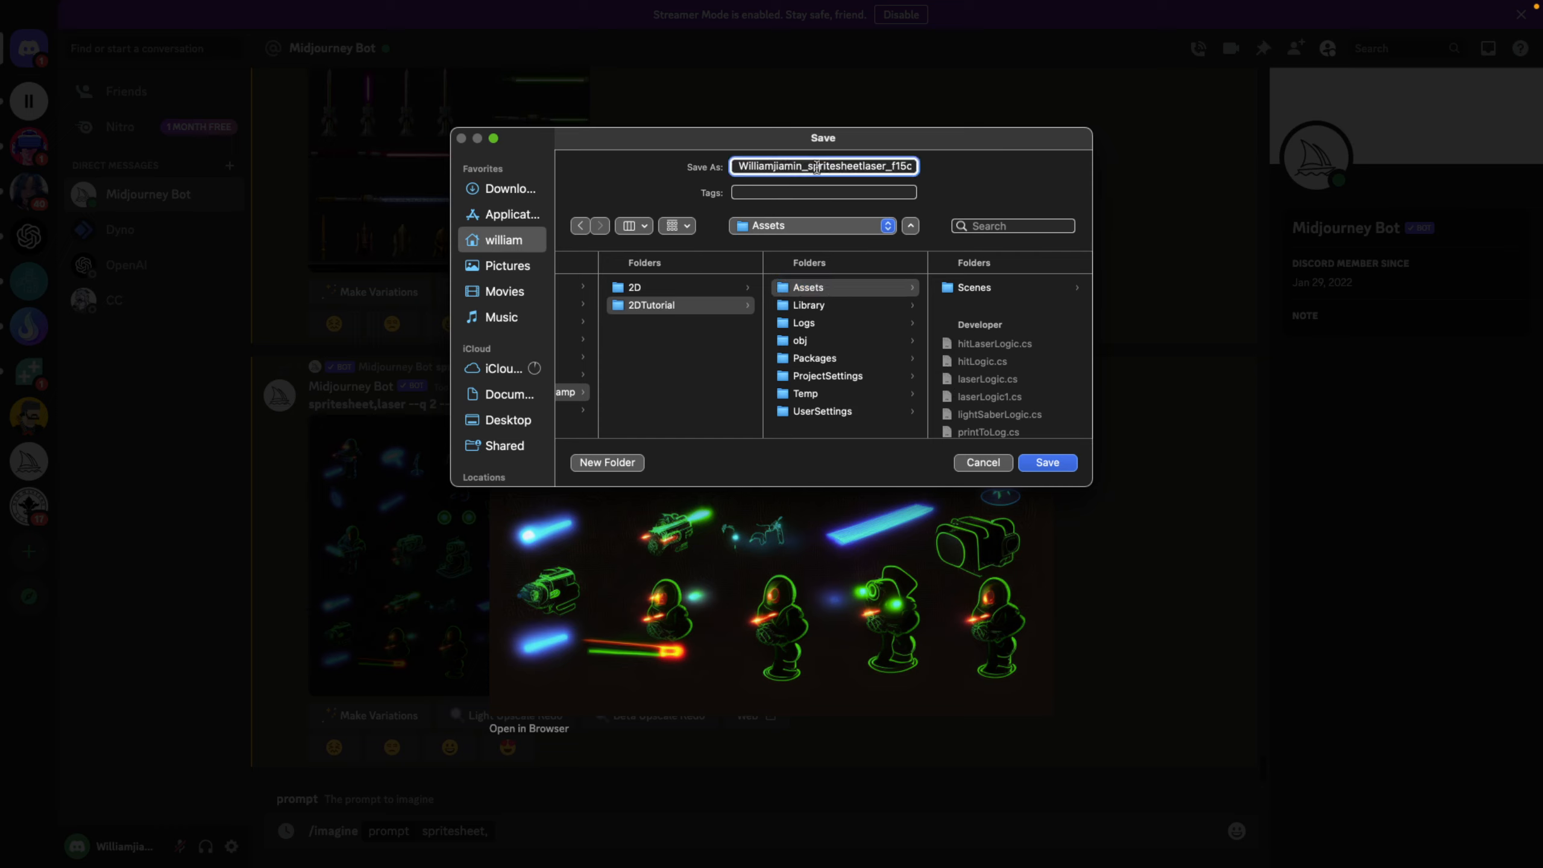
double_click(817, 166)
key(BackSpace)
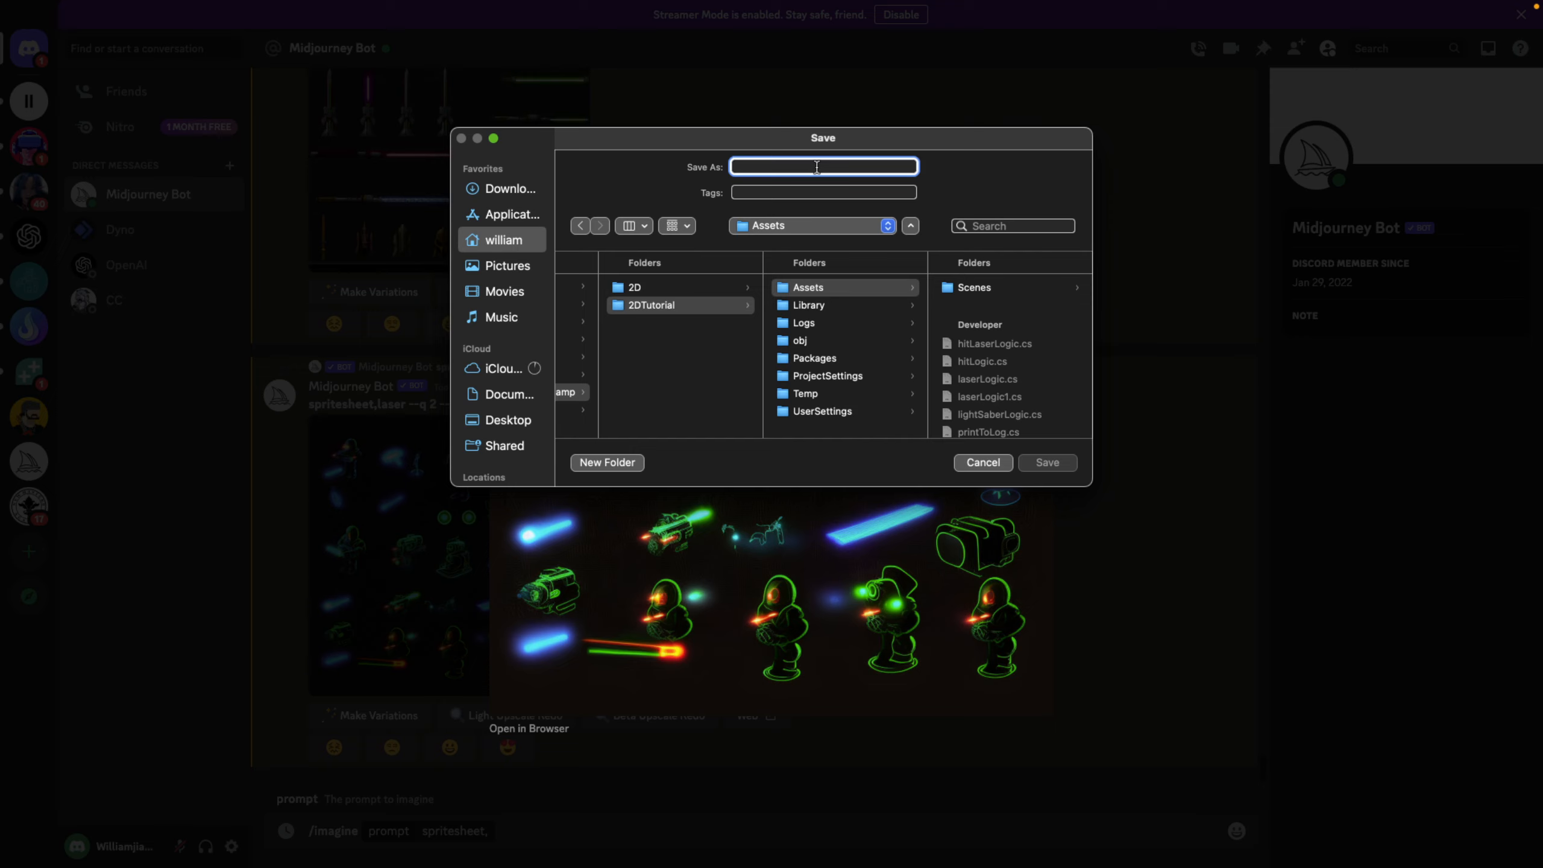
text(laser)
click(1046, 463)
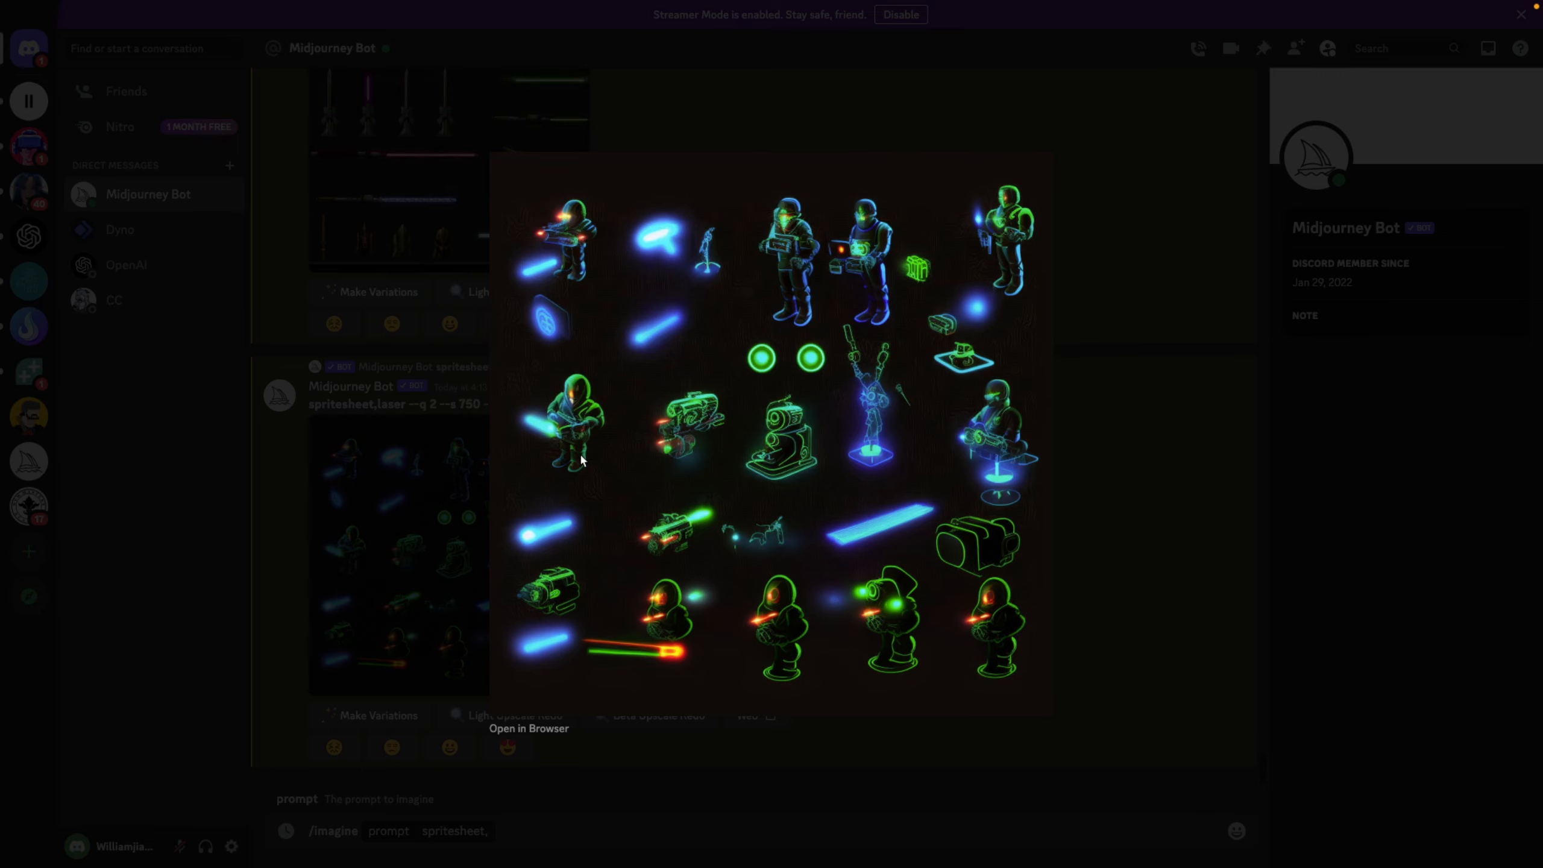
click(320, 420)
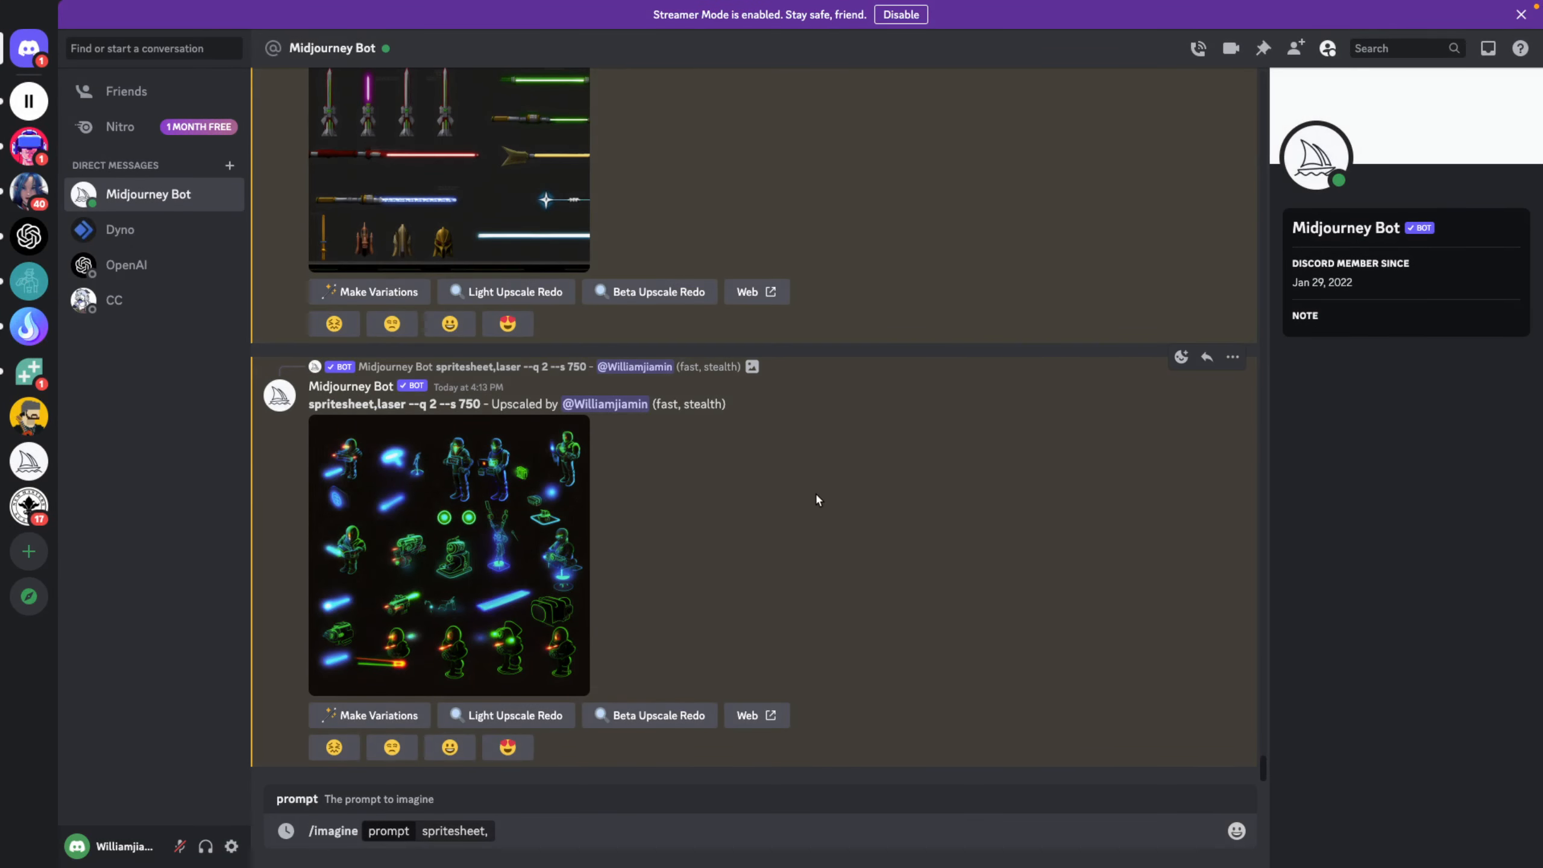
Step: Save the upscaled lightsaber spritesheet as lightsaber.png in the same Assets folder
scroll(676, 599, up, 3)
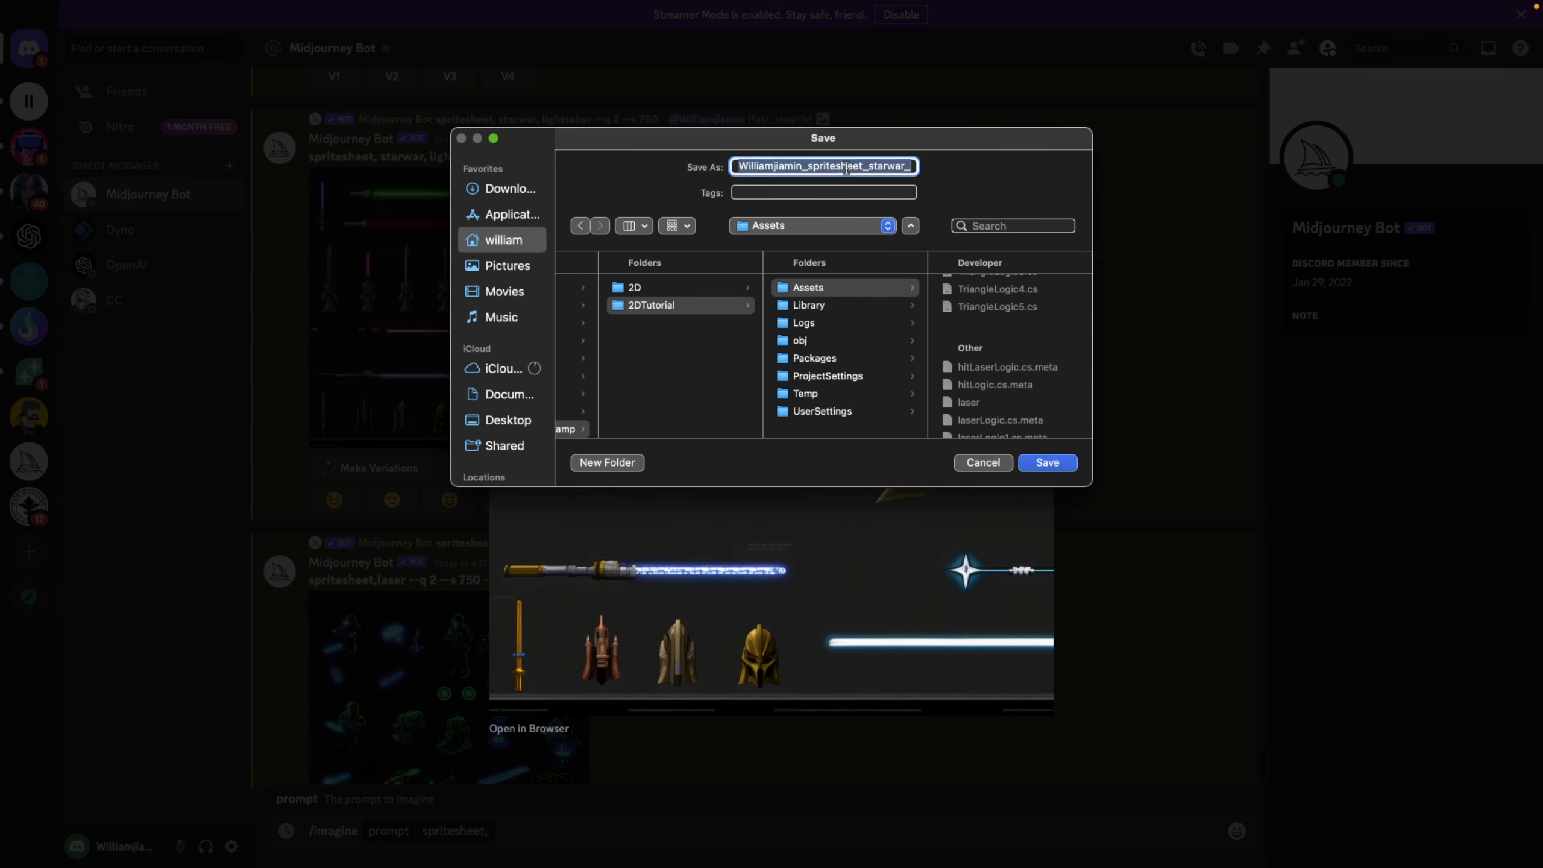
text(lightsaber.png)
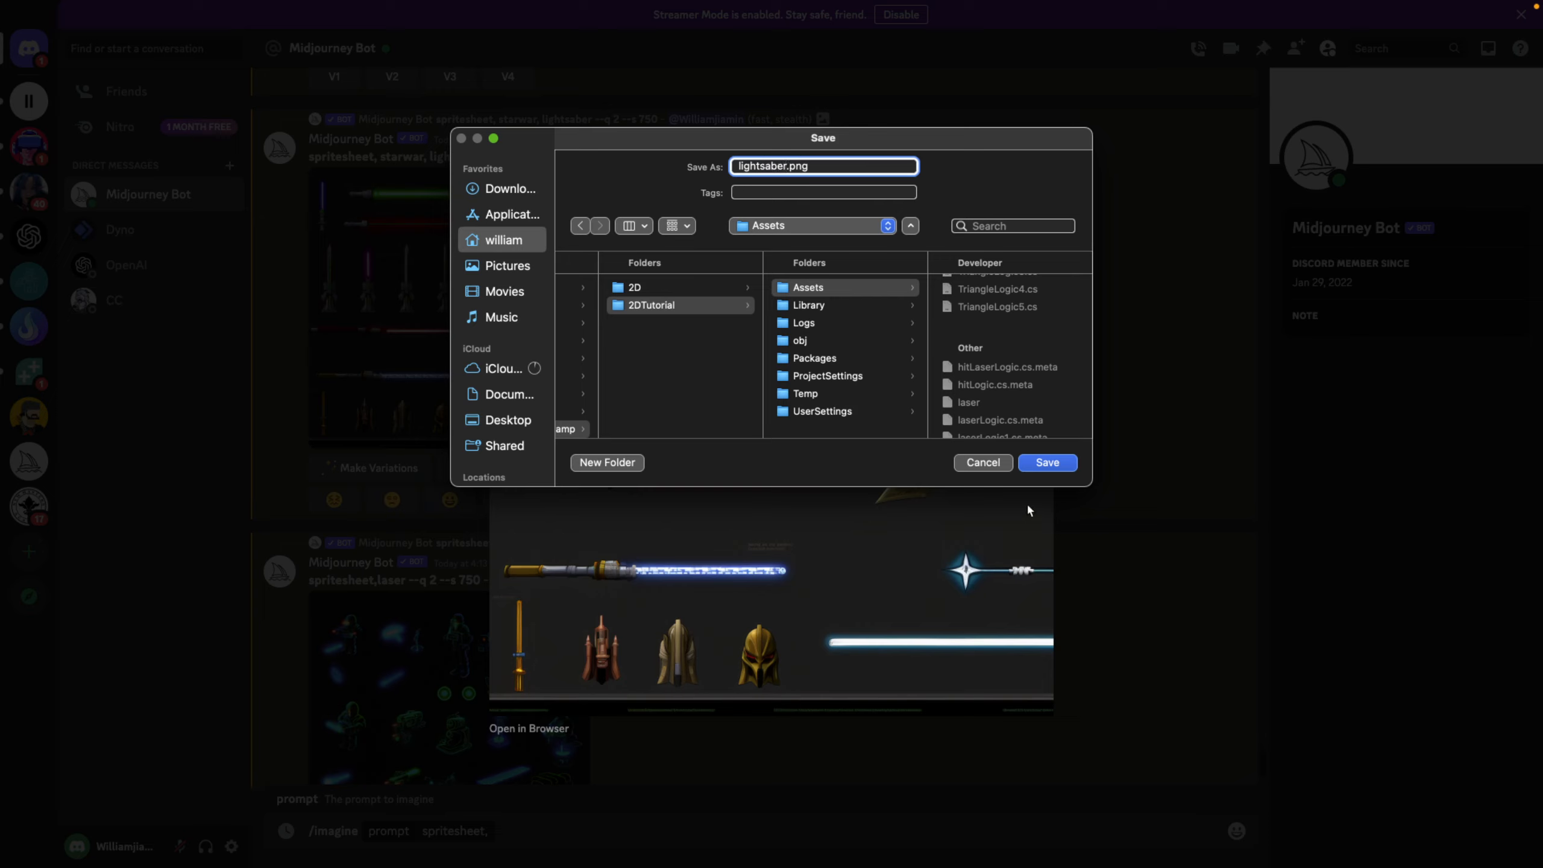
click(1040, 463)
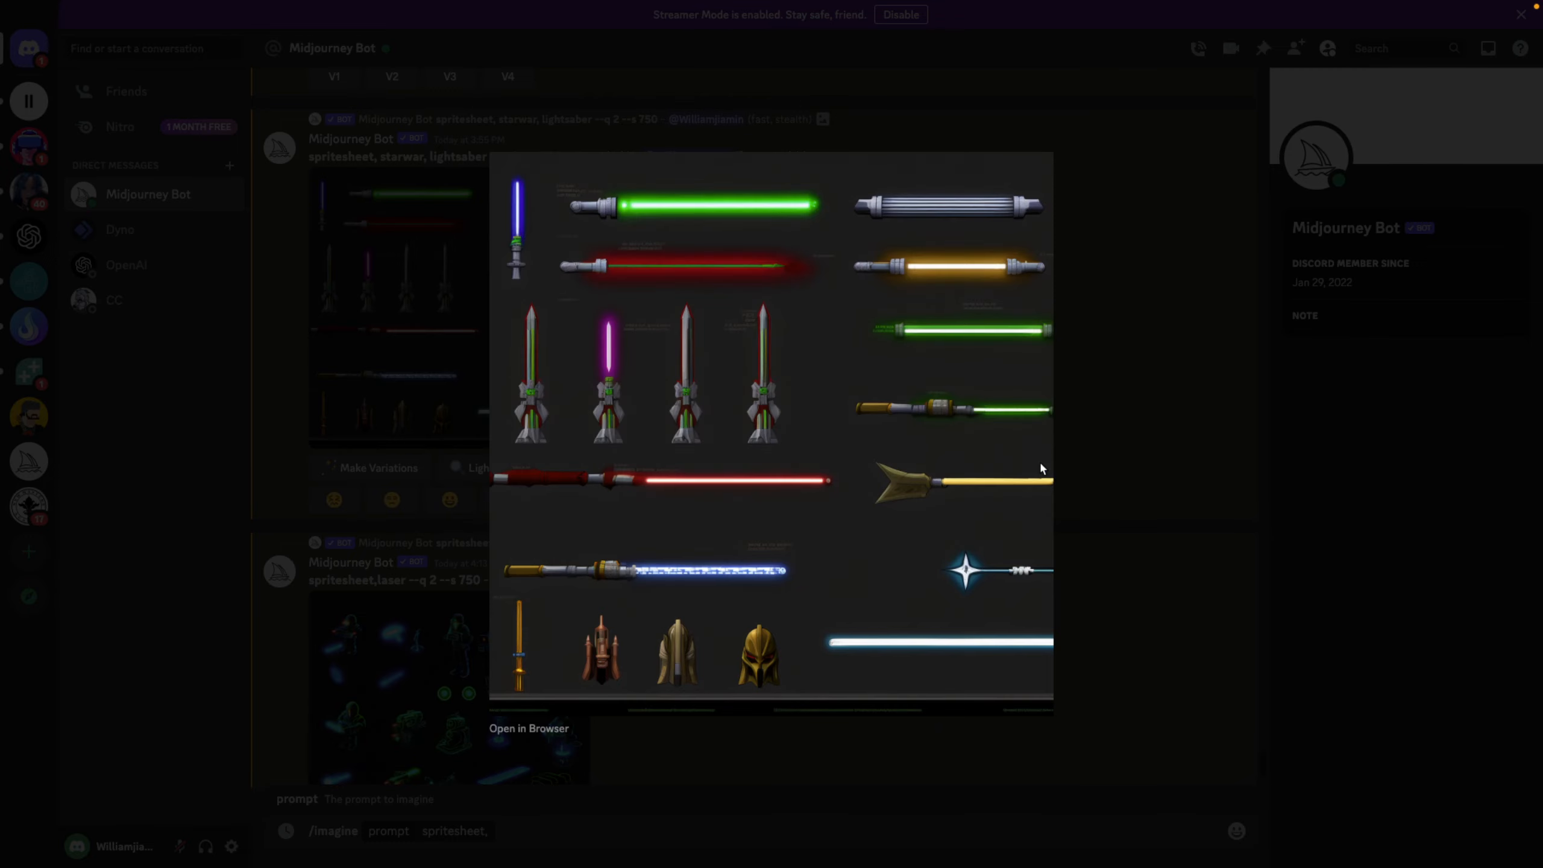
click(1312, 386)
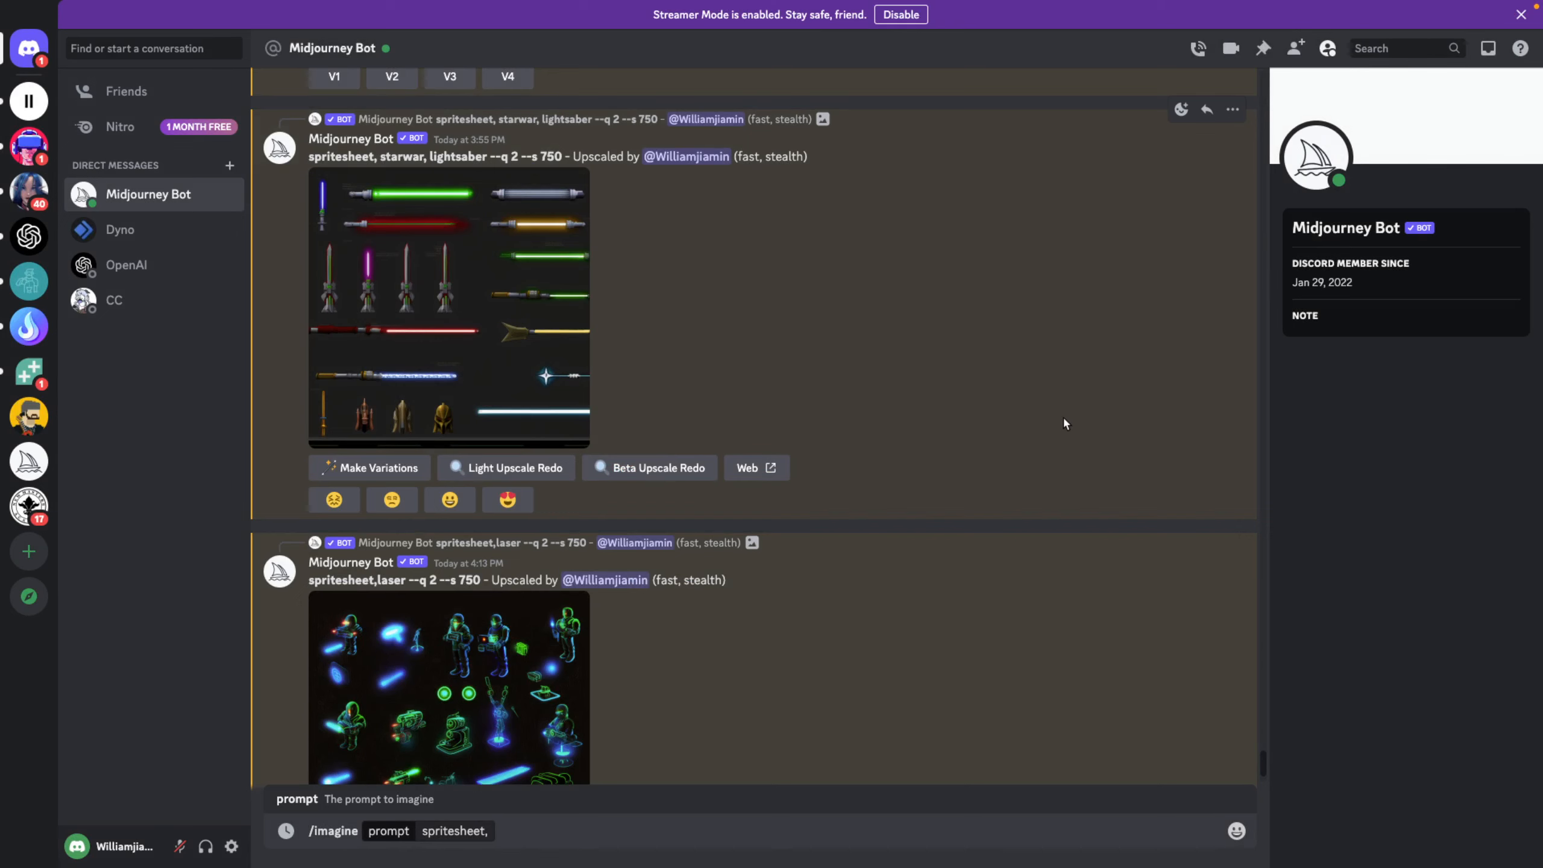
scroll(618, 510, down, 3)
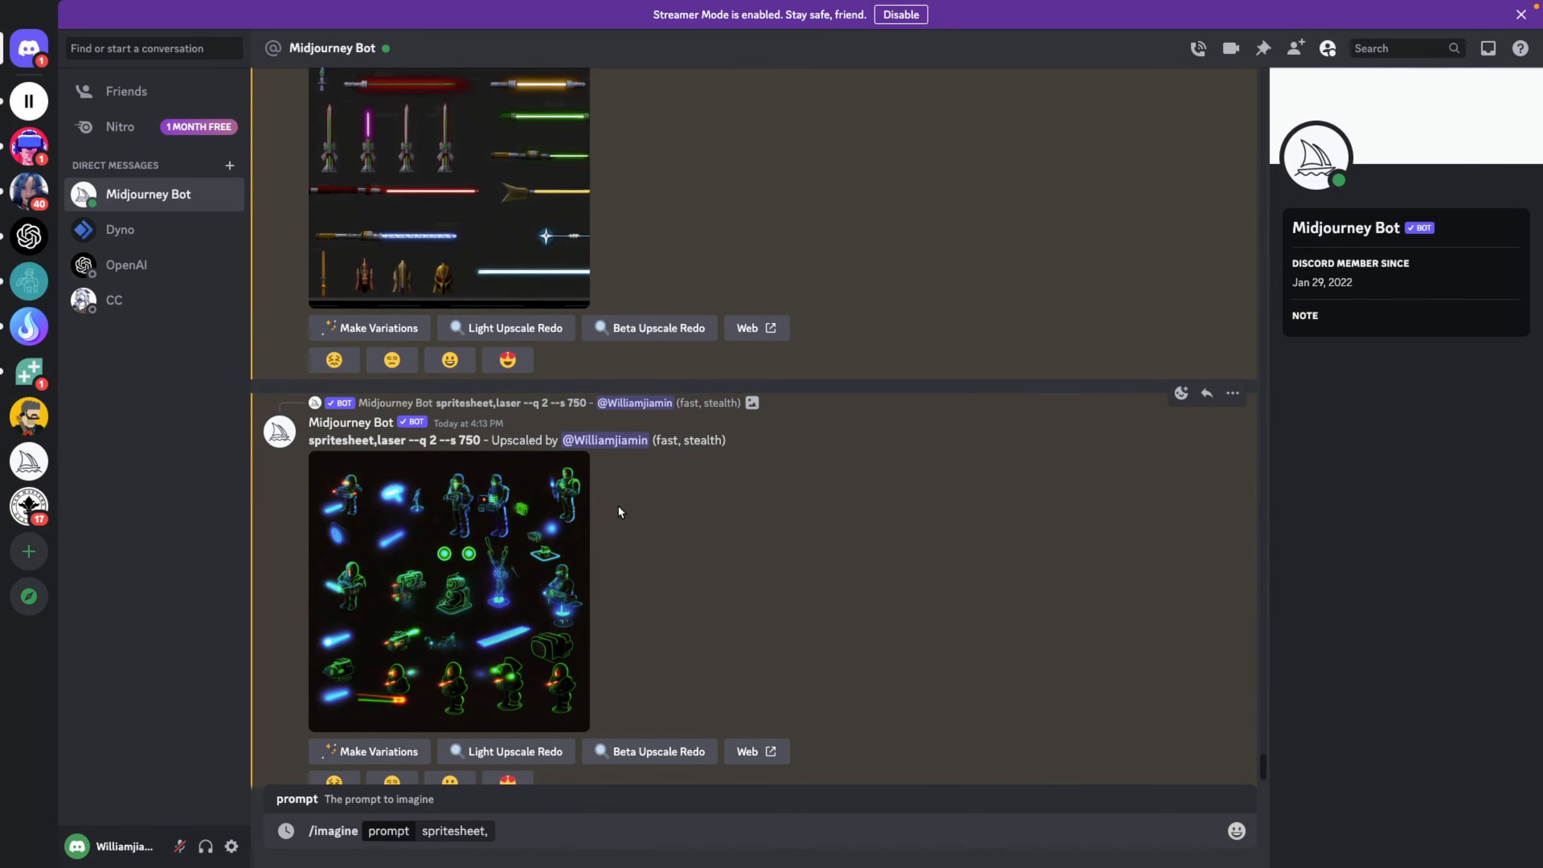
scroll(618, 510, down, 1)
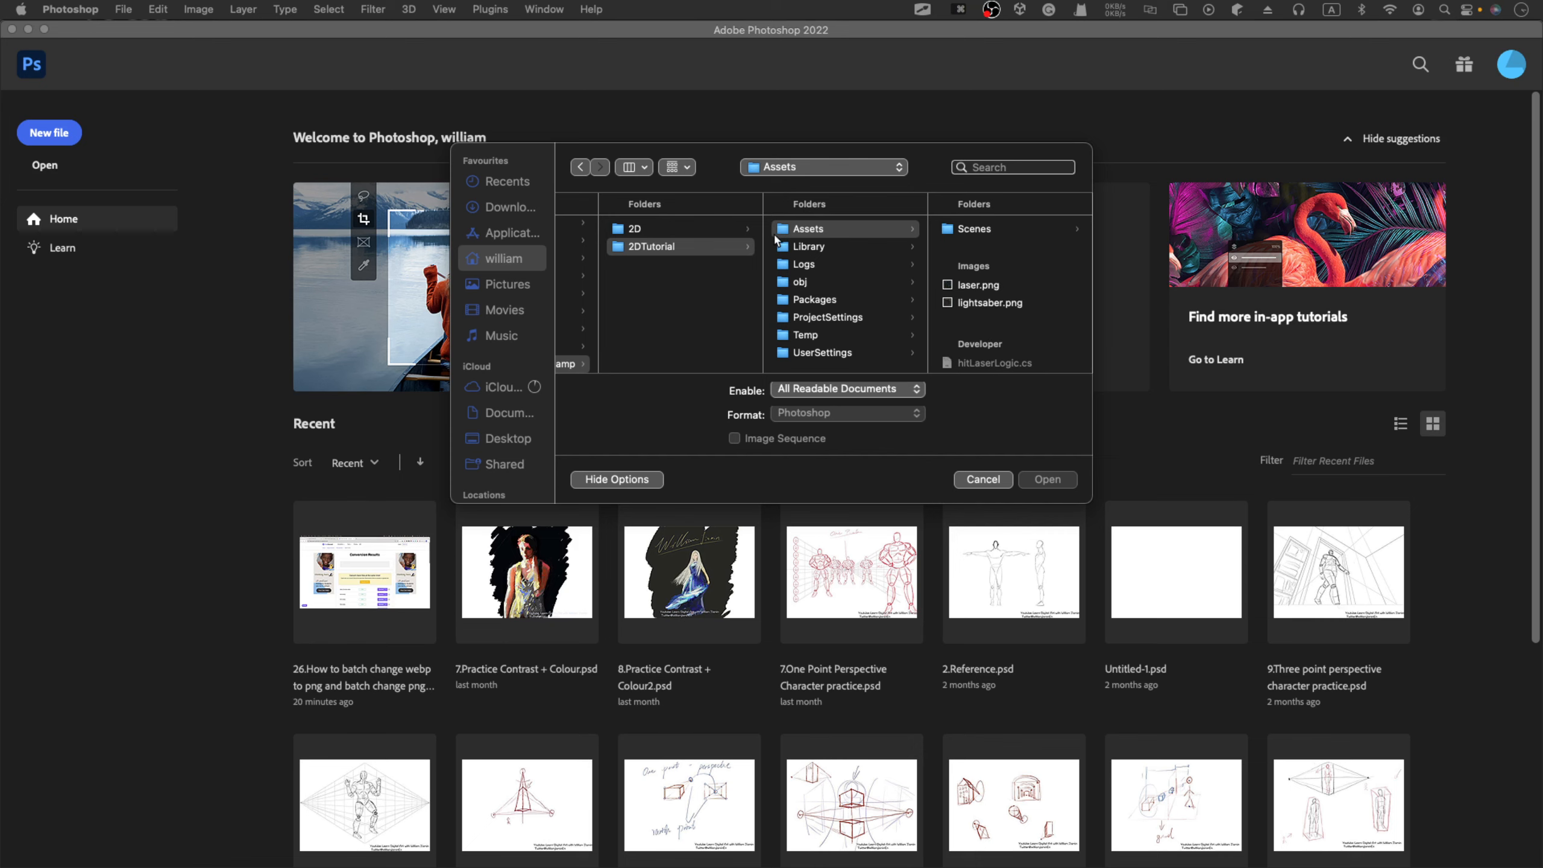
Step: Open laser.png and lightsaber.png together from the 2DTutorial Assets folder
click(996, 289)
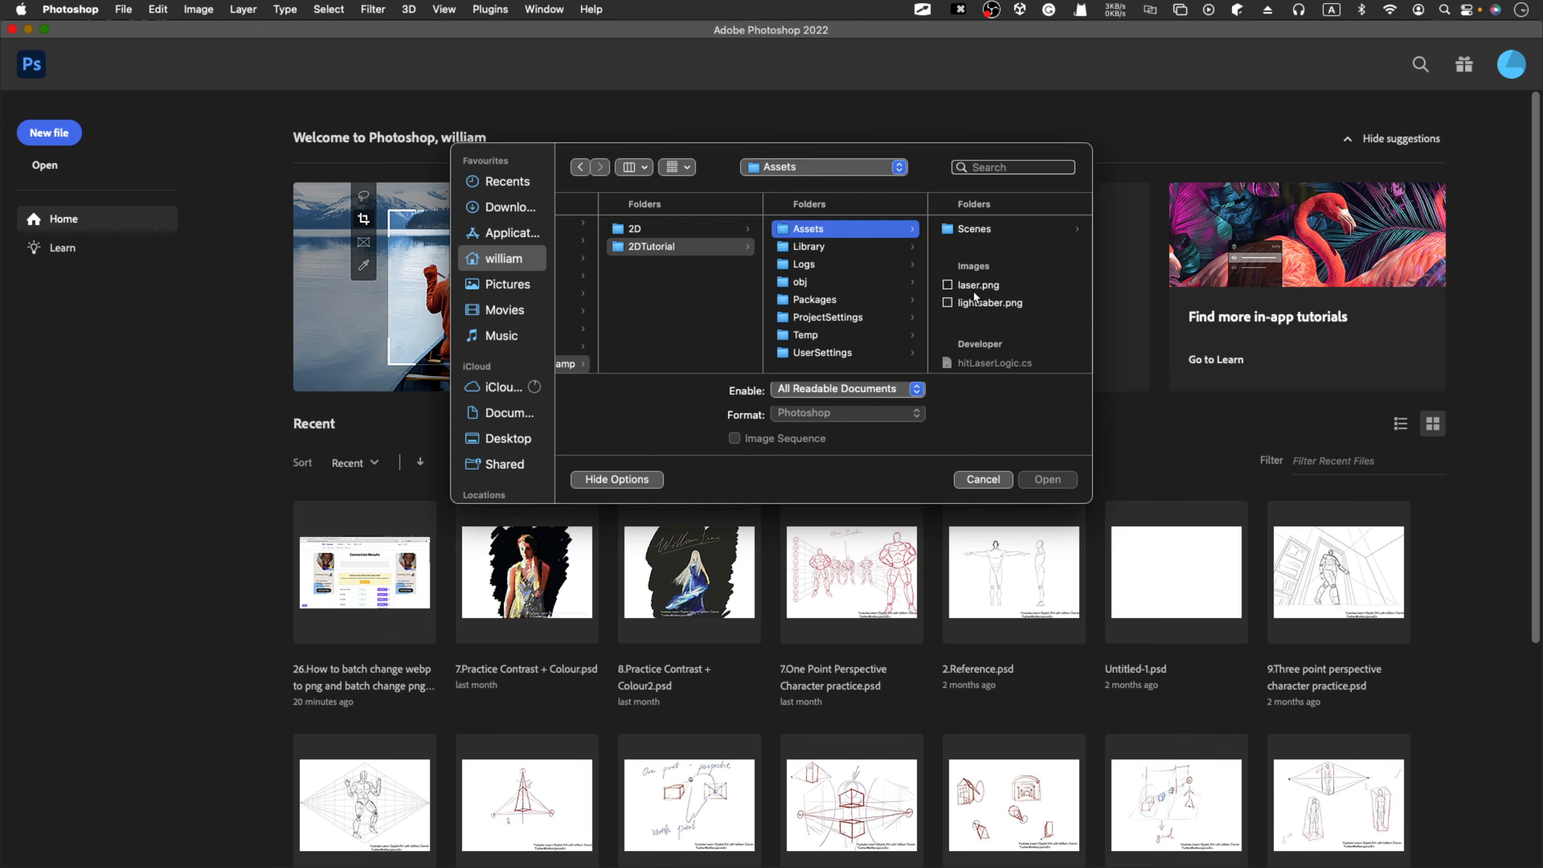
click(975, 286)
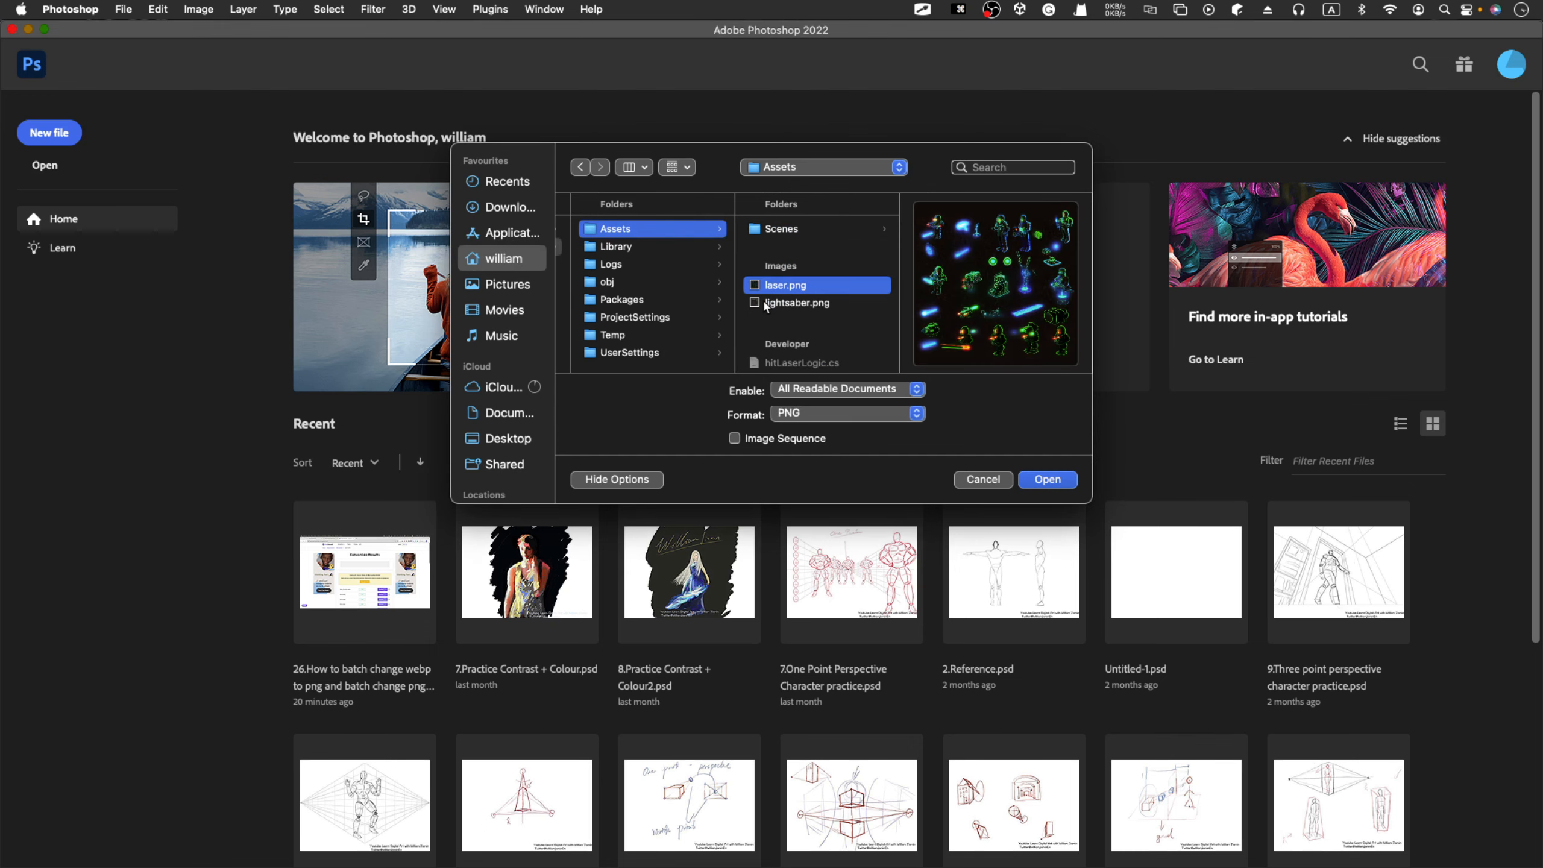
shift+click(796, 303)
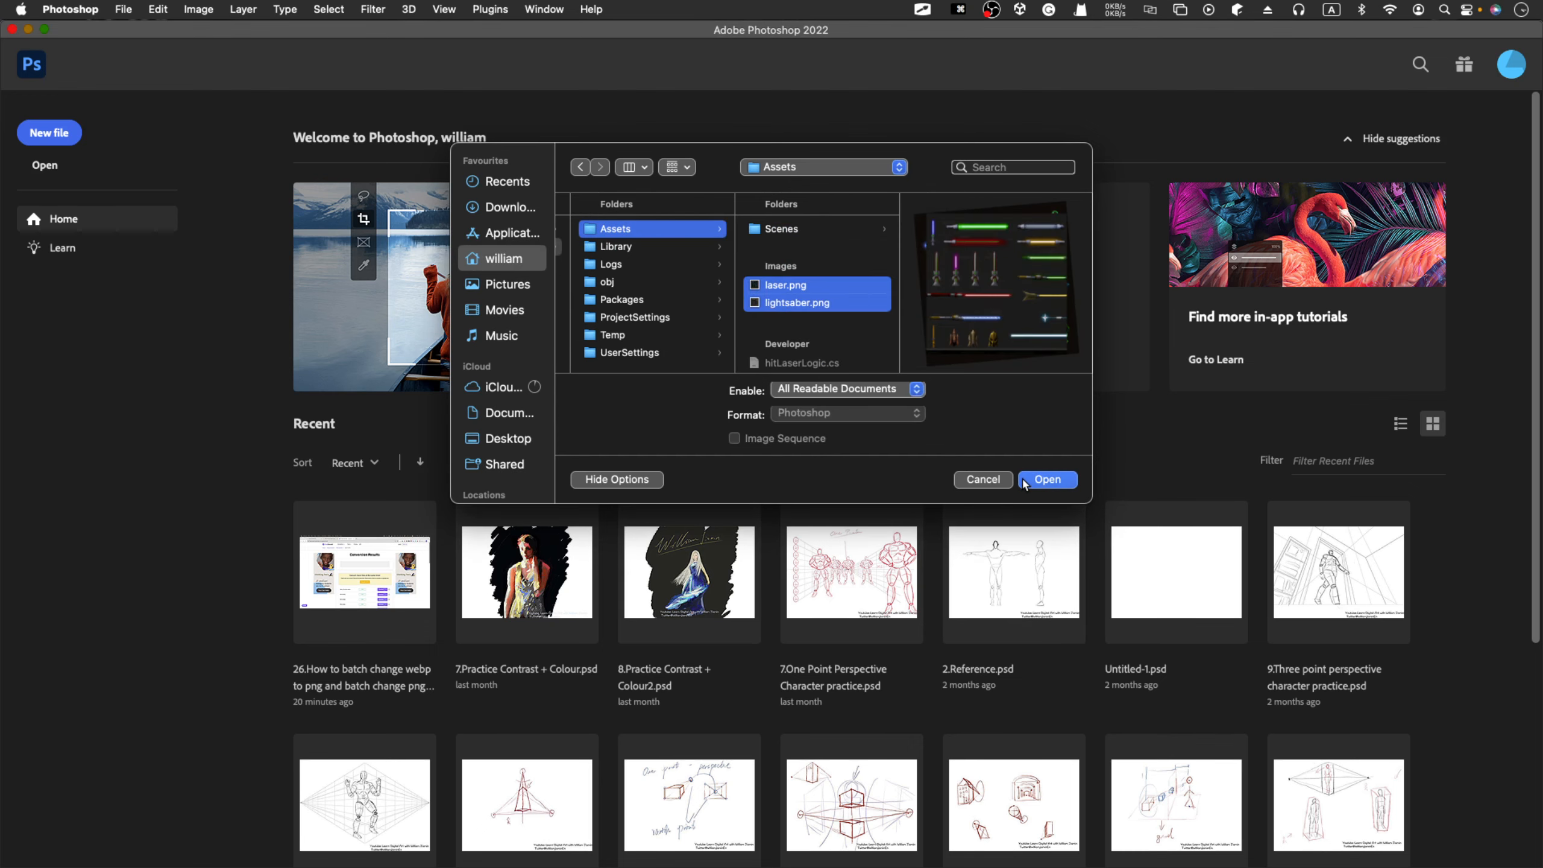
click(1048, 479)
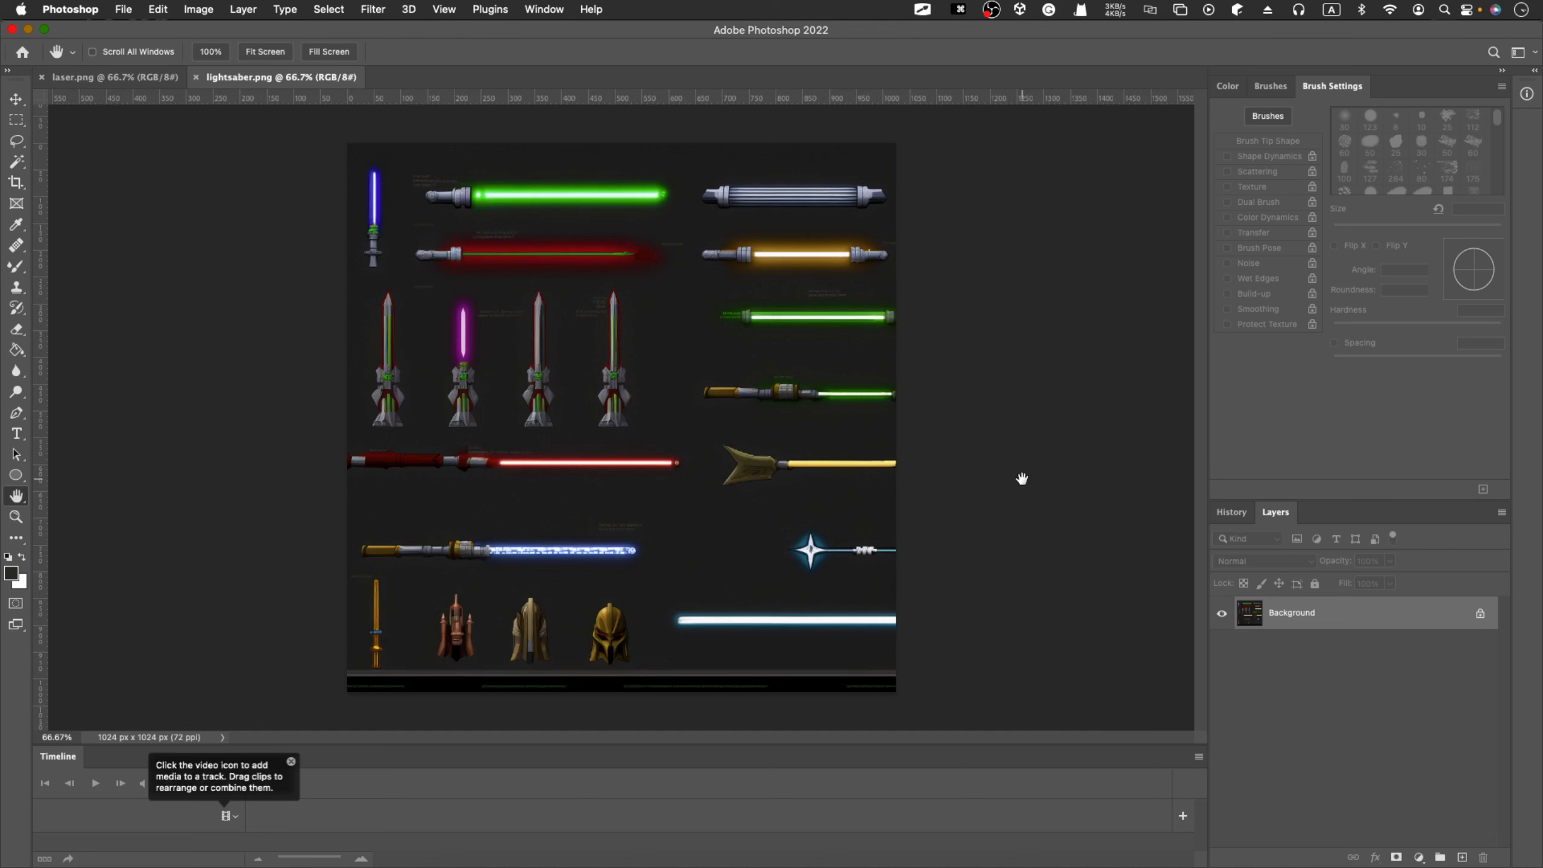
Step: Bring the laser.png document to the front and close the Timeline panel
click(118, 78)
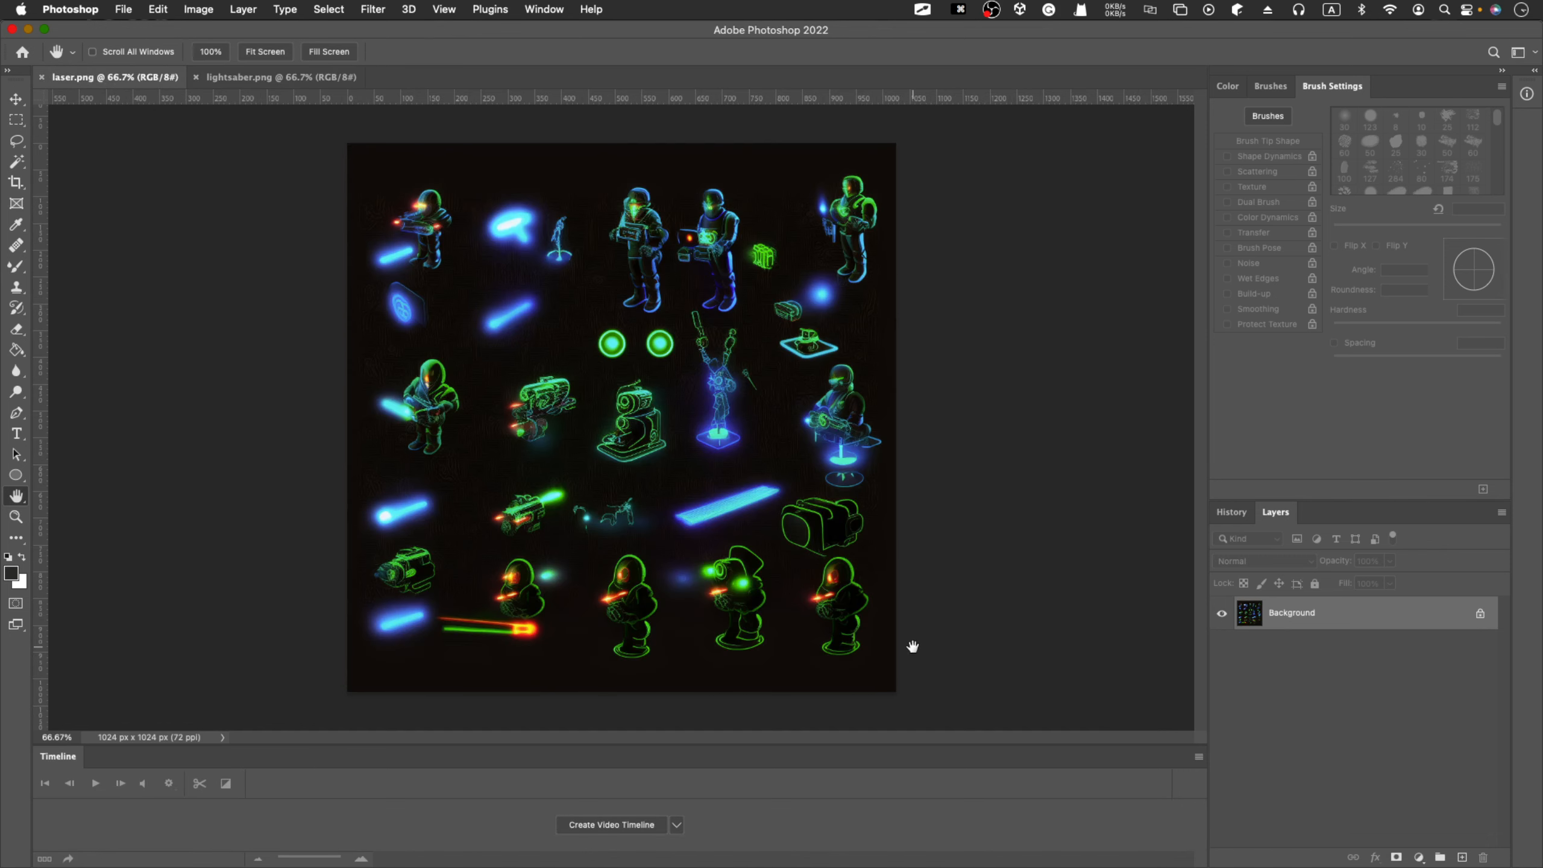
right_click(67, 758)
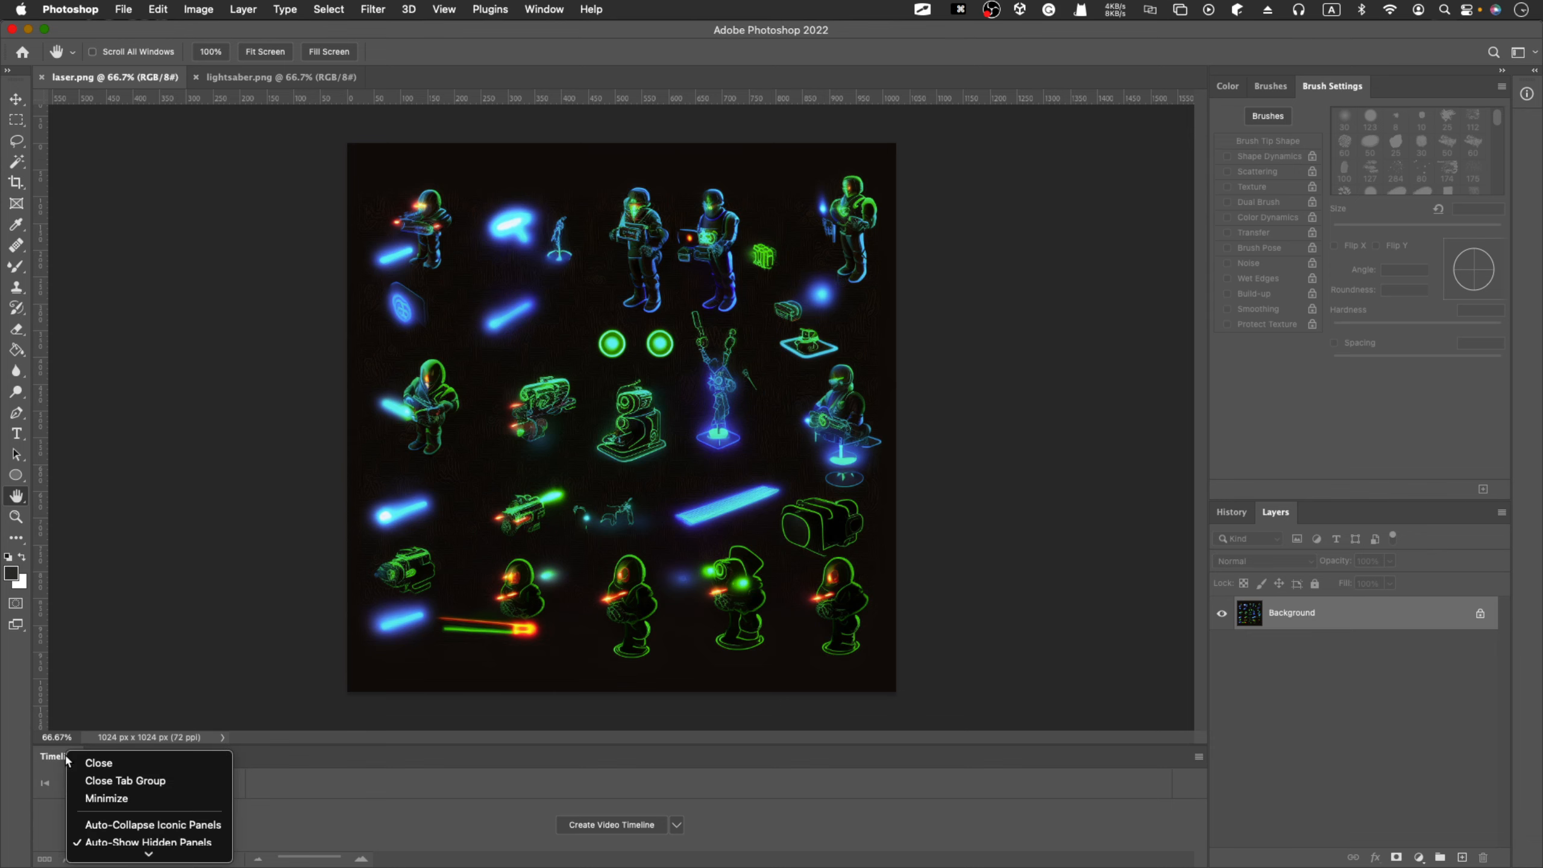
click(81, 768)
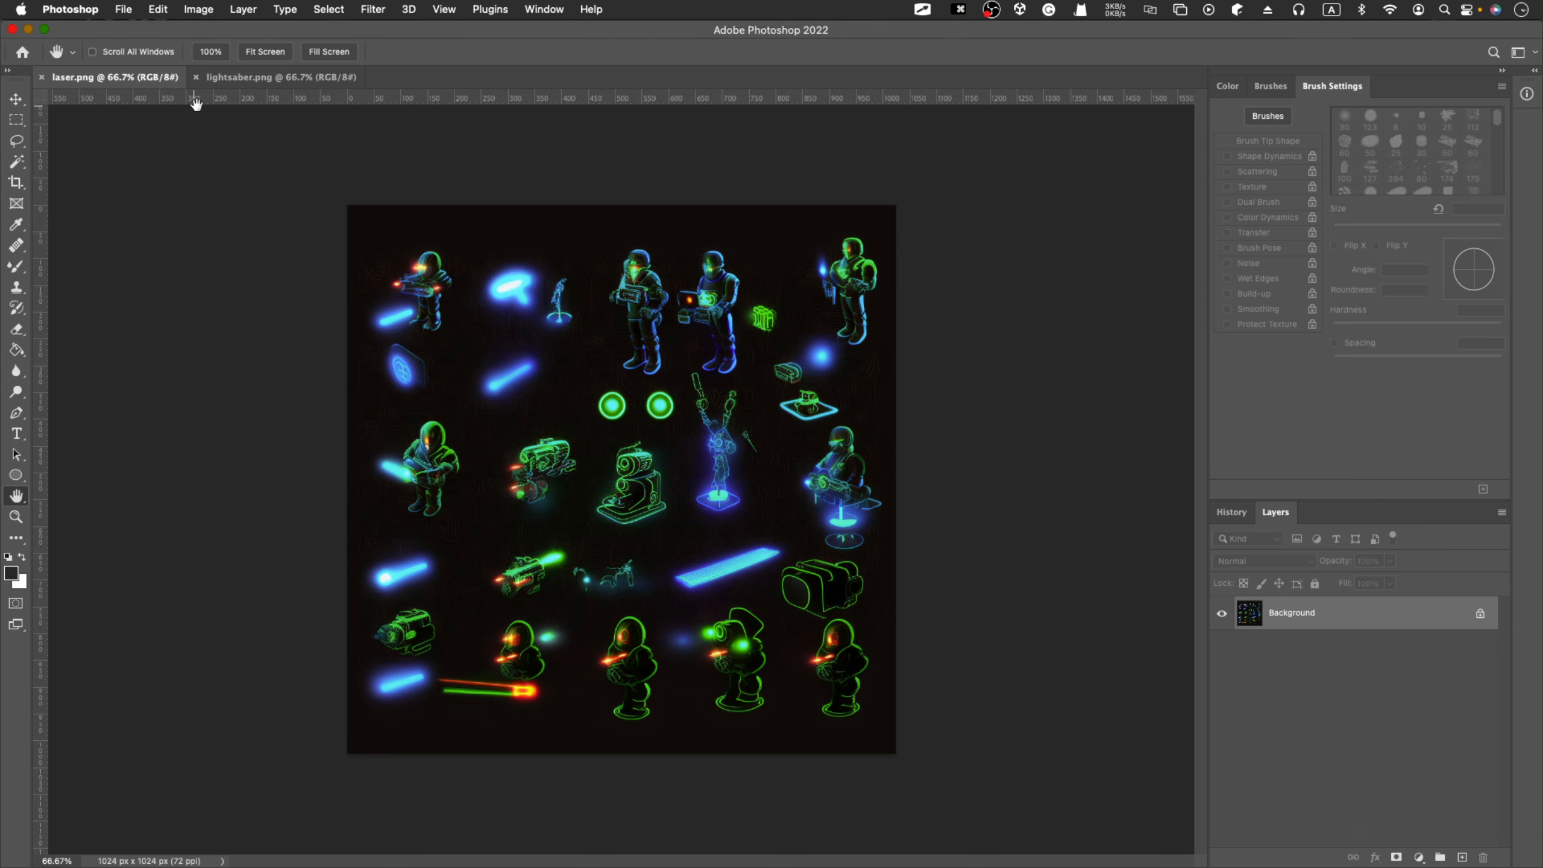
Step: Display the color wheel in place of the brush settings, and close both lightsaber.png and laser.png
click(239, 82)
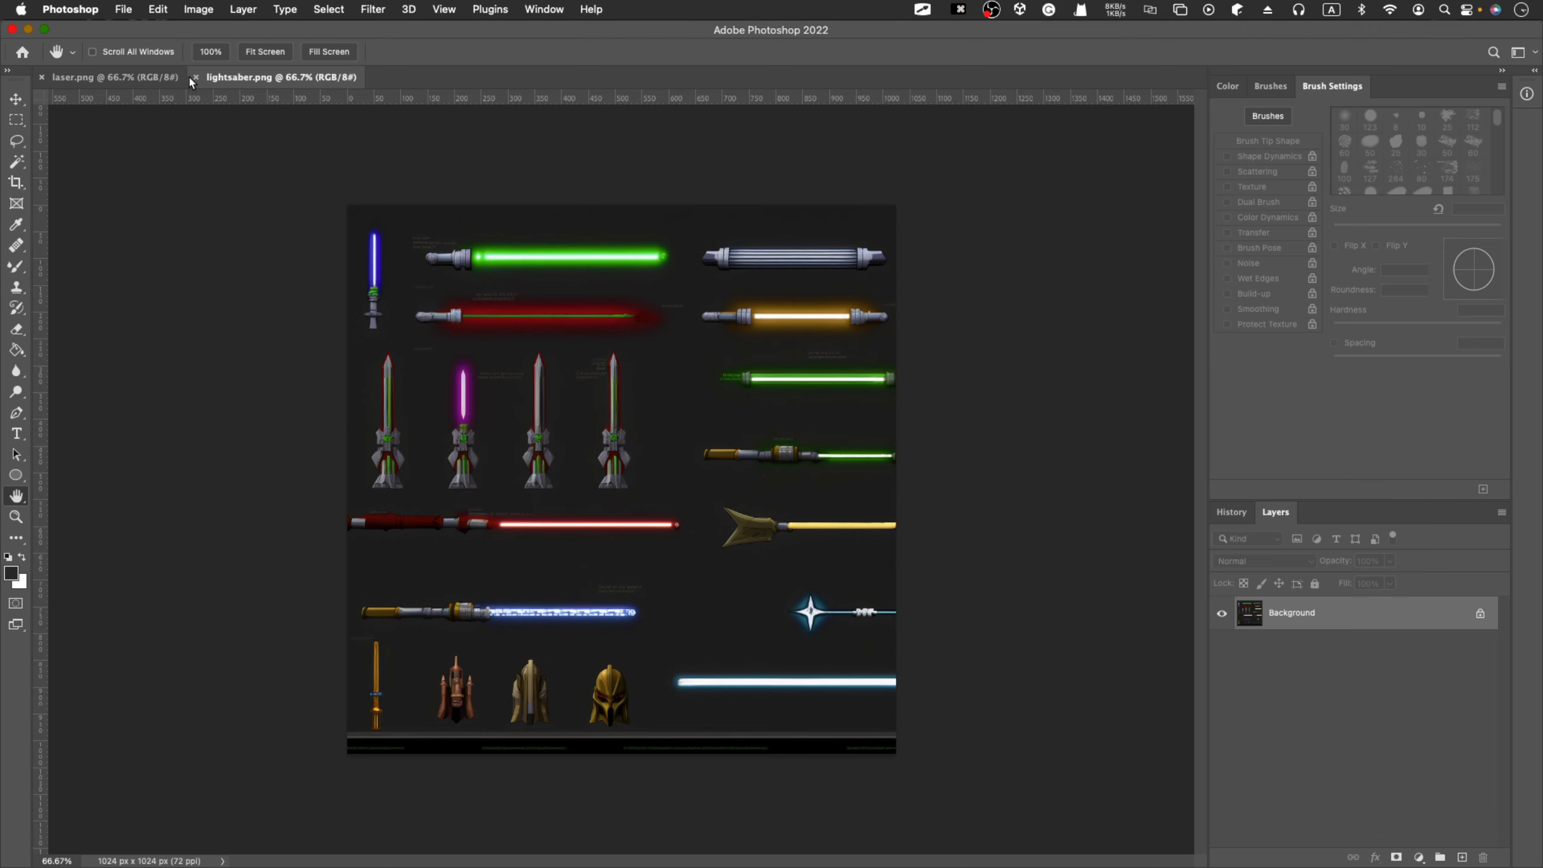
click(1226, 86)
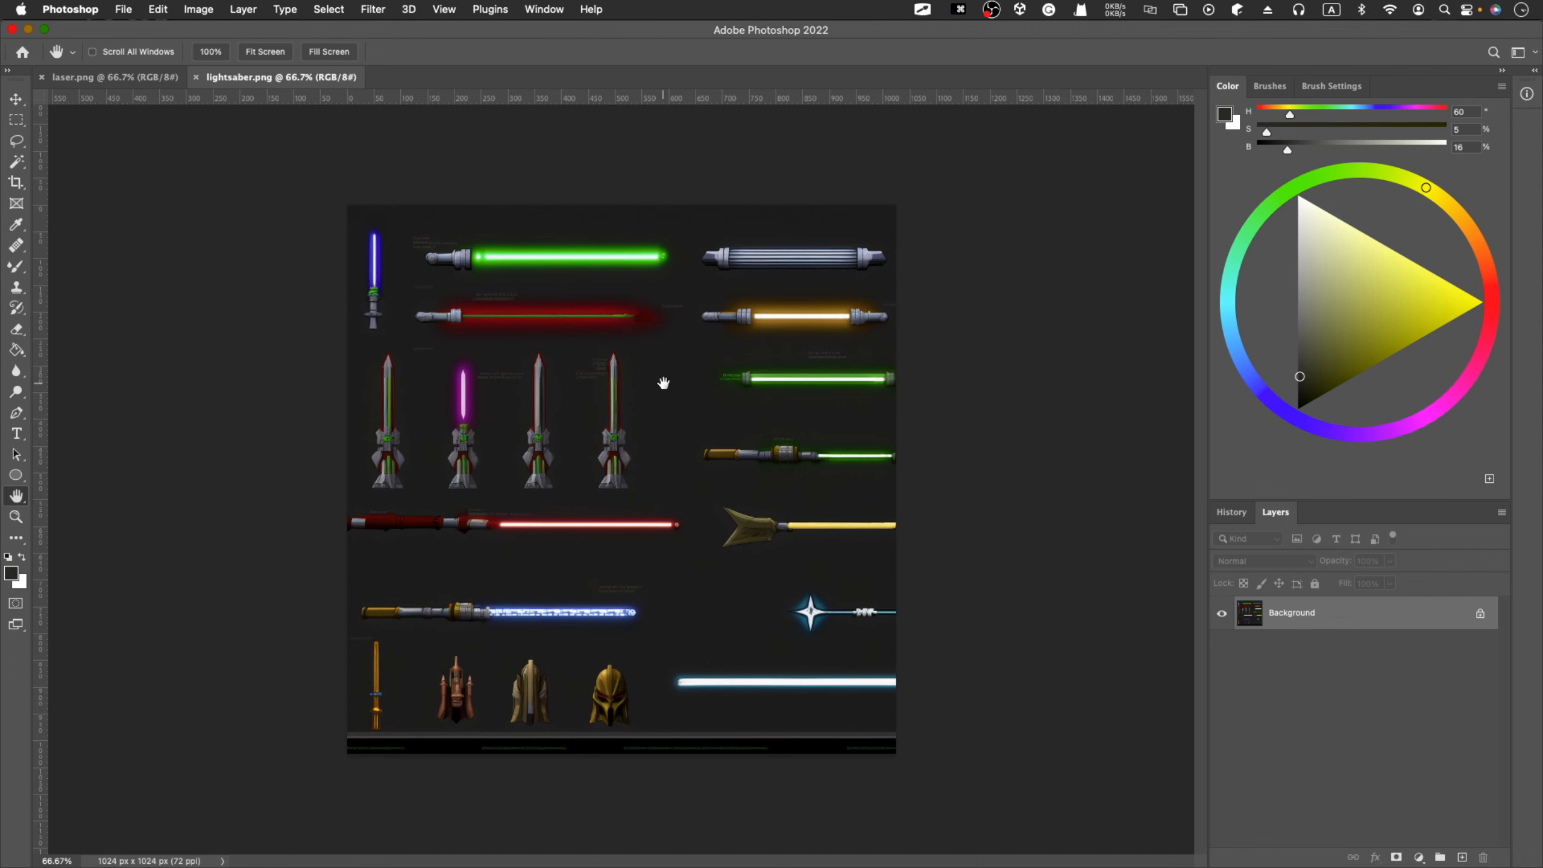
click(196, 77)
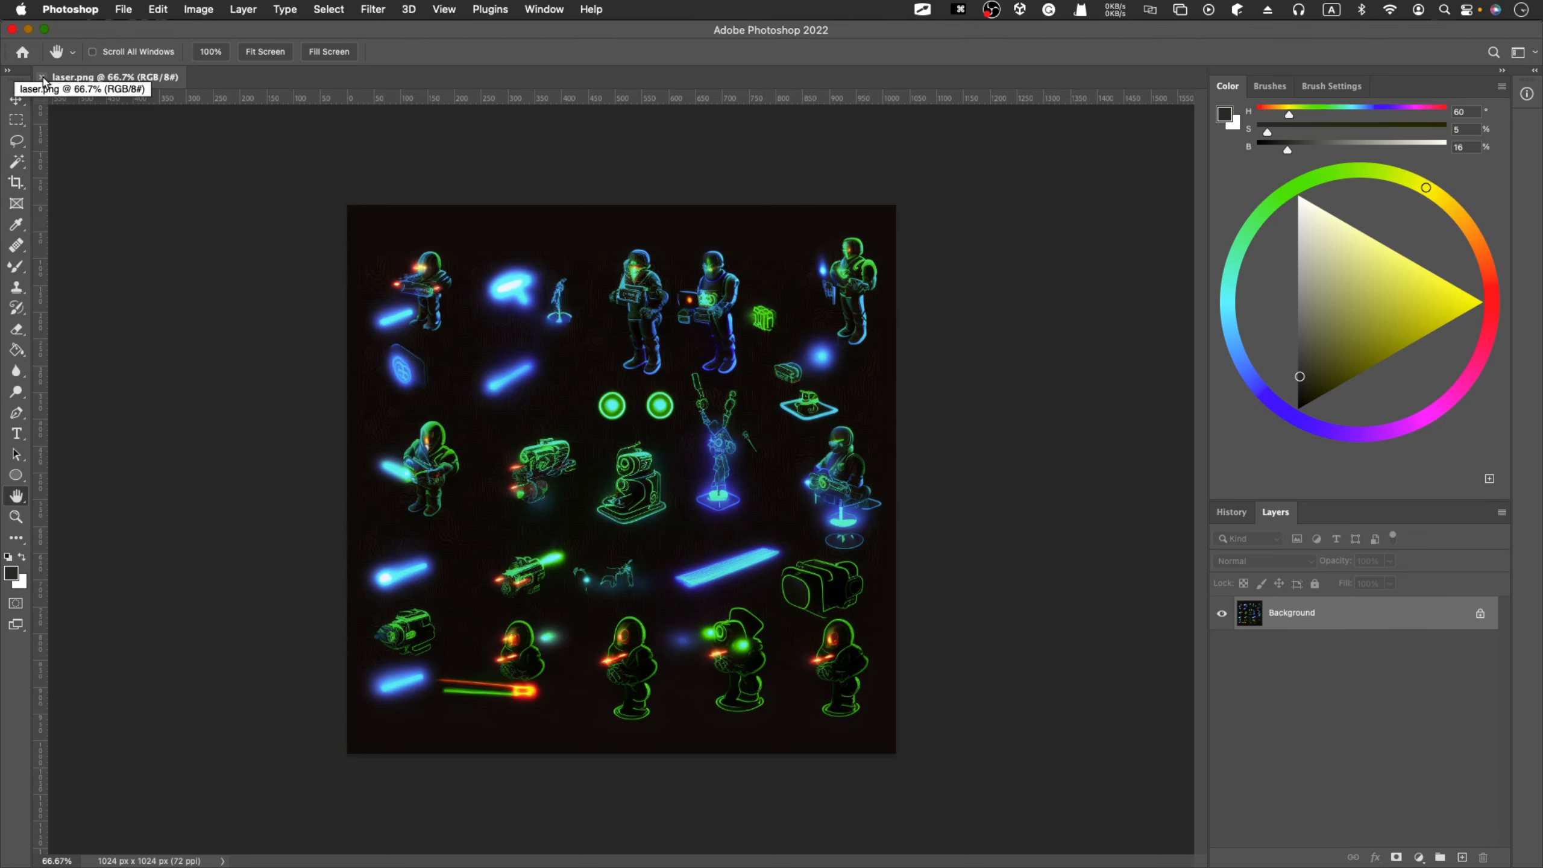
click(41, 78)
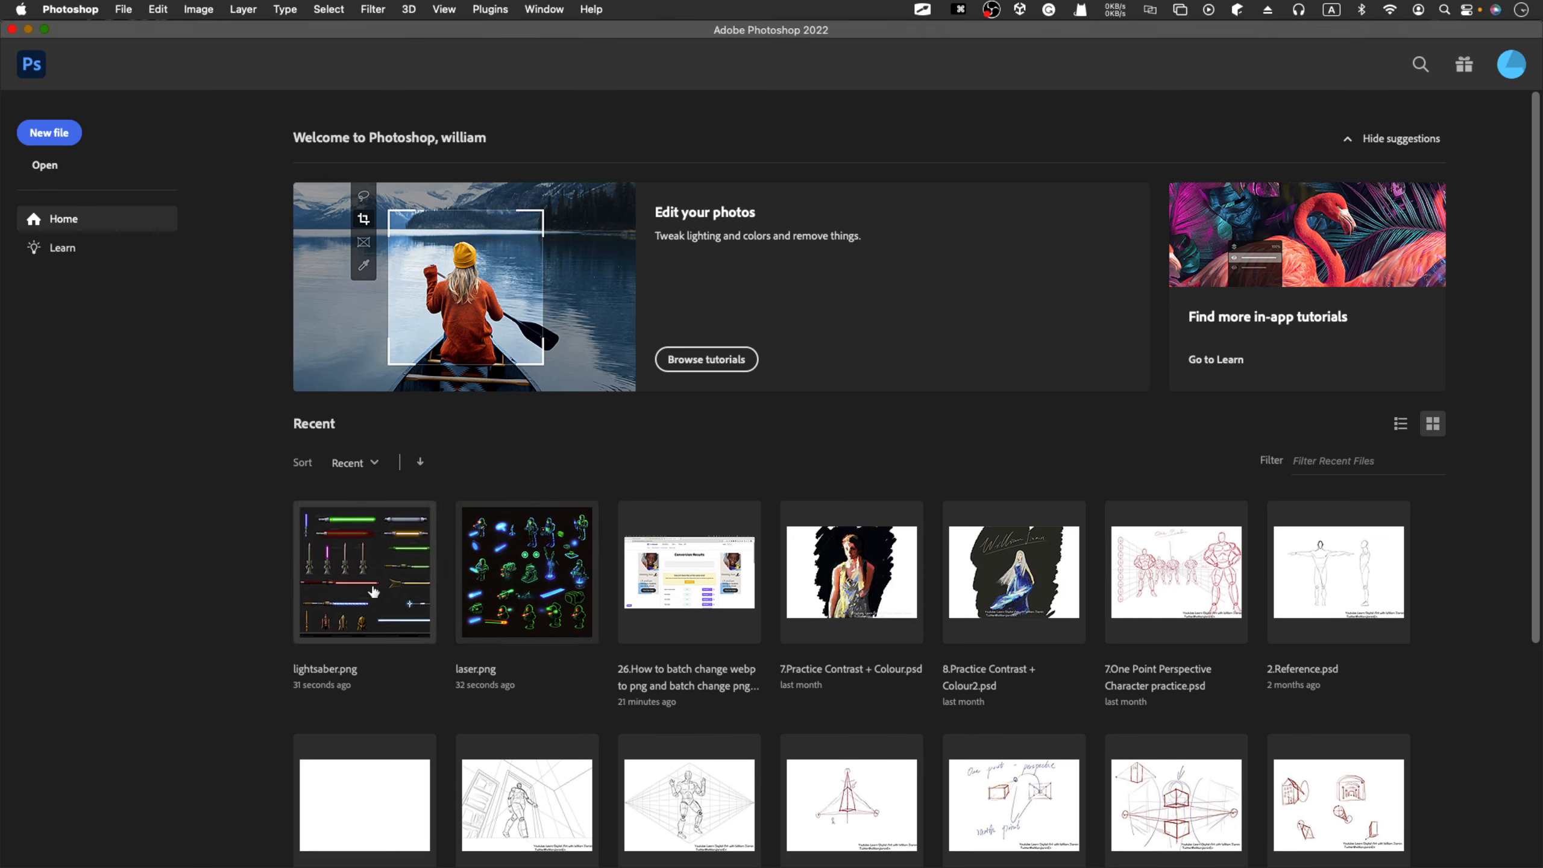
Step: Reopen laser.png and lightsaber.png together from the Assets folder of the 2DTutorial project
click(876, 591)
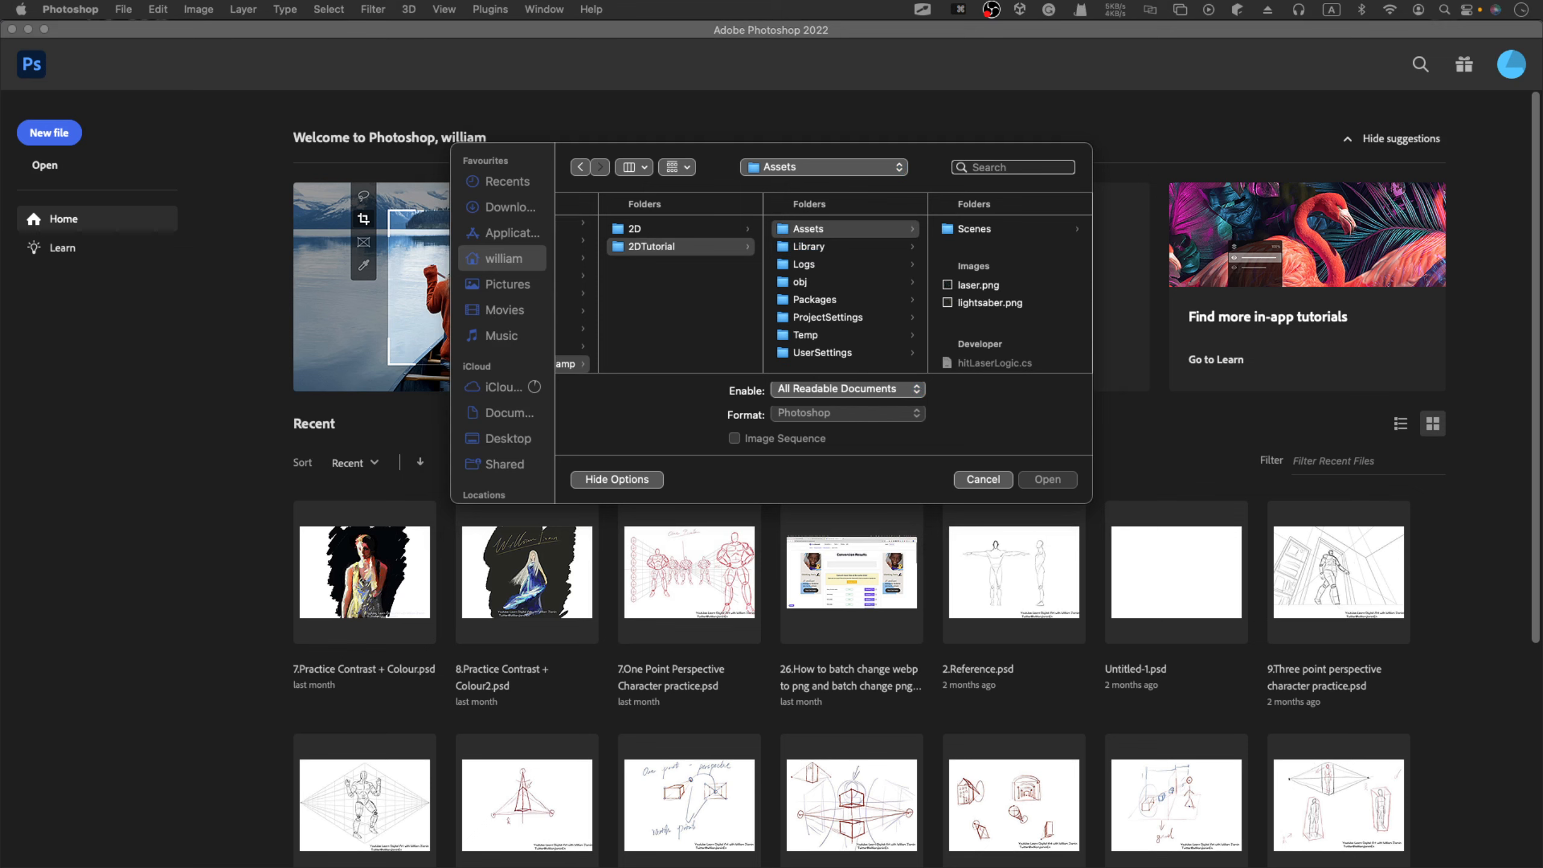
click(966, 293)
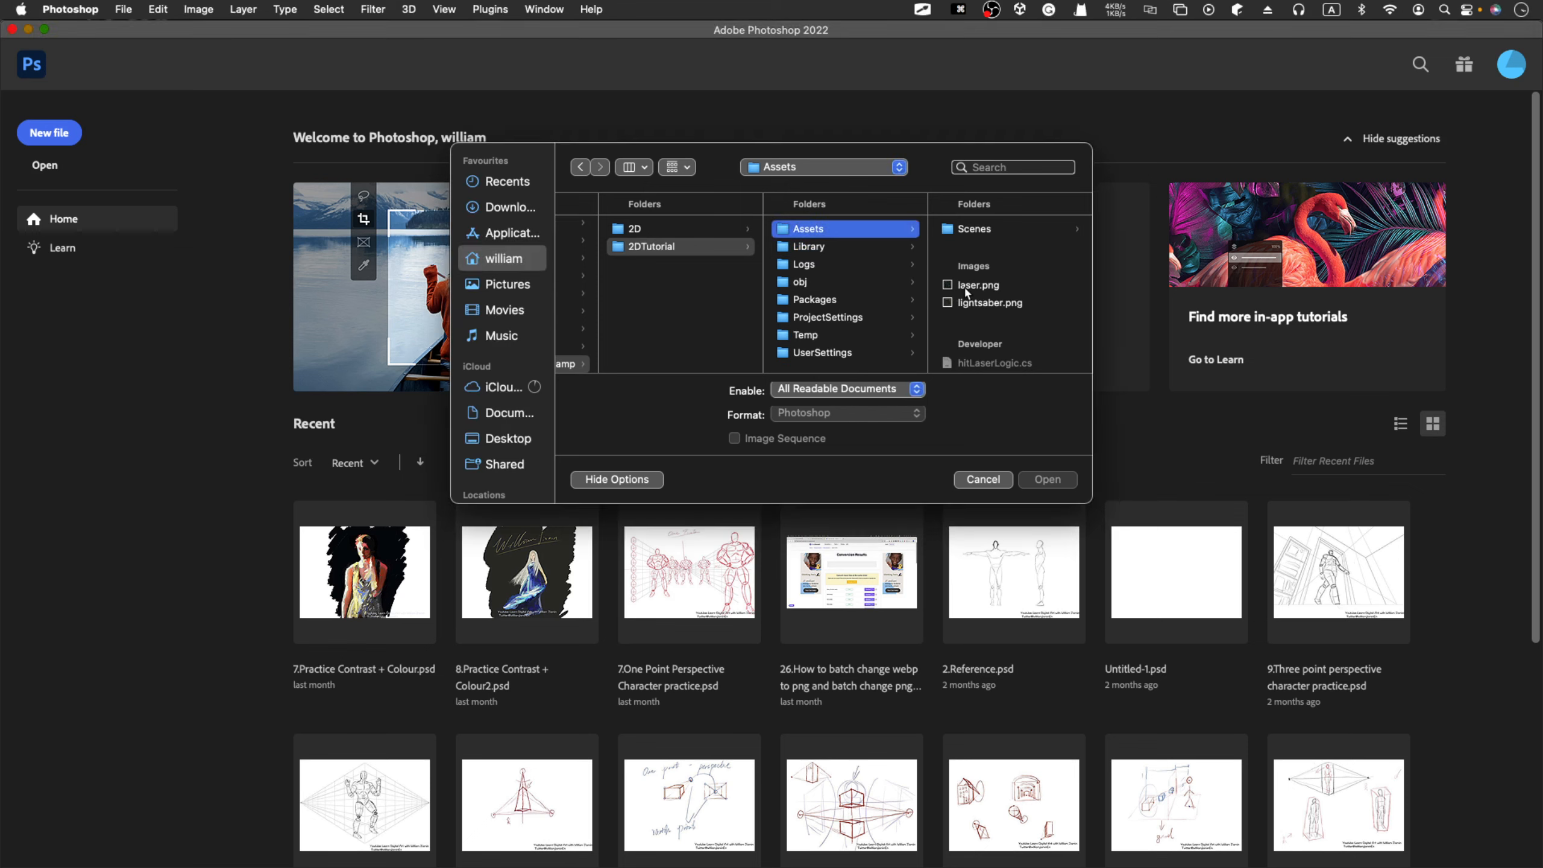
click(966, 286)
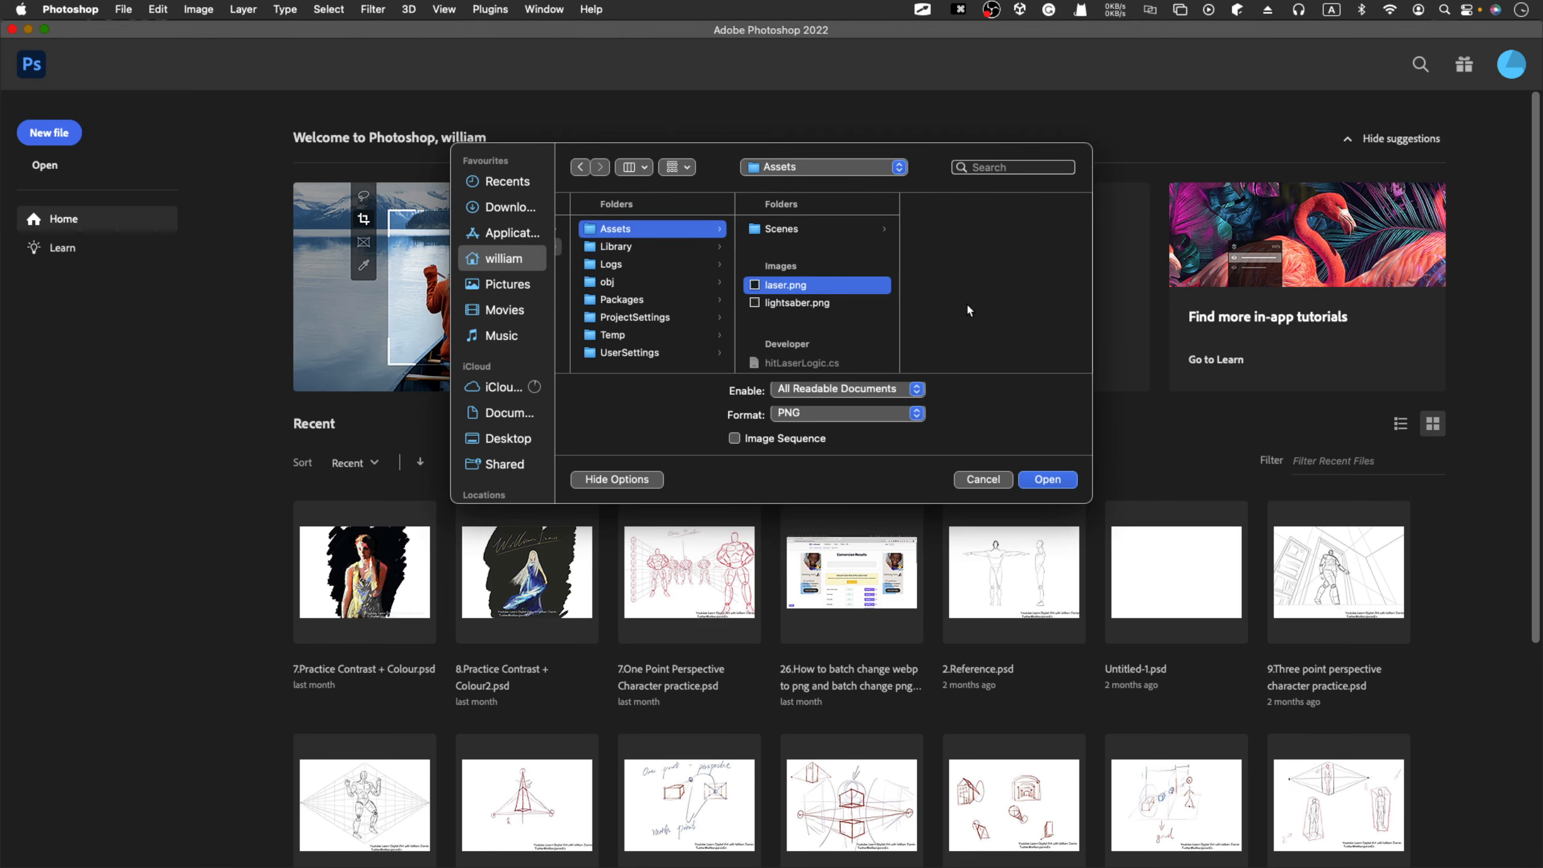
shift+click(827, 307)
click(1026, 485)
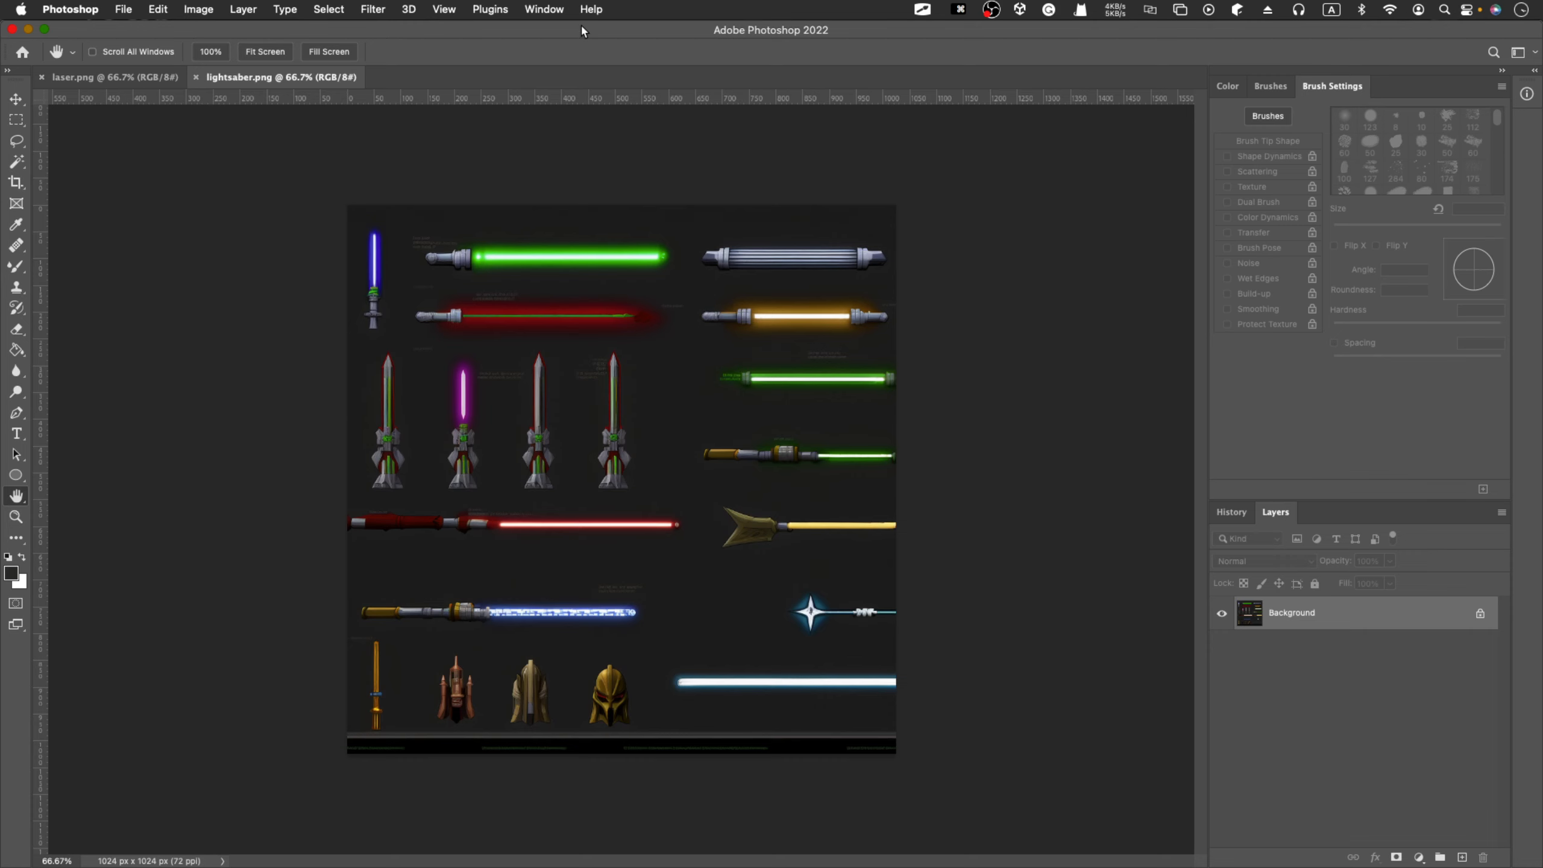
Step: Display the document properties, dock them beside the brush settings, and keep the quick actions expanded
click(550, 9)
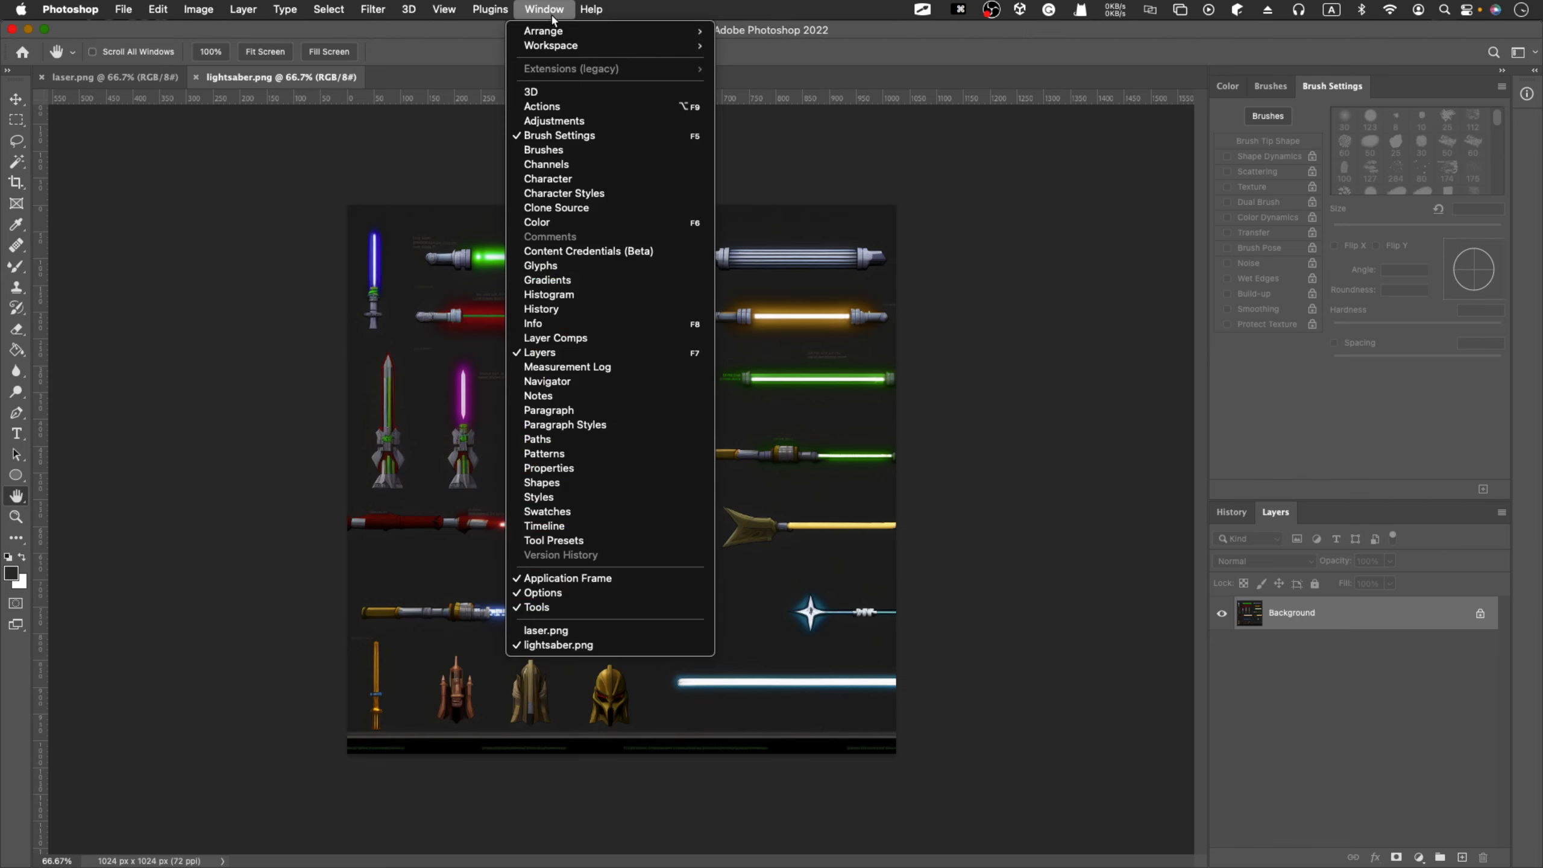
click(621, 468)
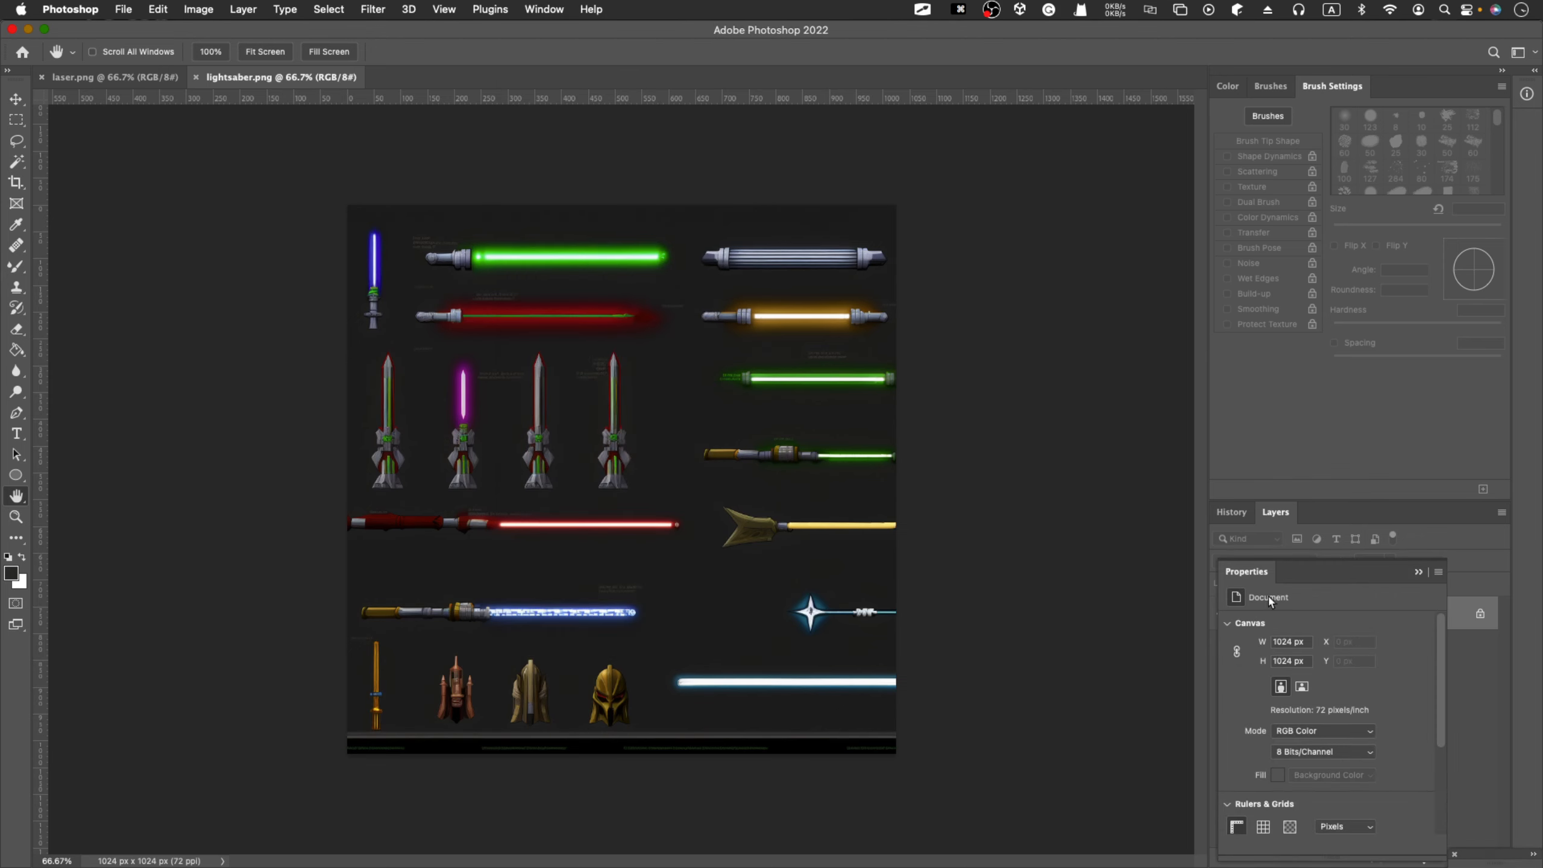
mouse_move(1246, 571)
mouse_down()
mouse_move(1285, 157)
mouse_move(1384, 90)
mouse_up()
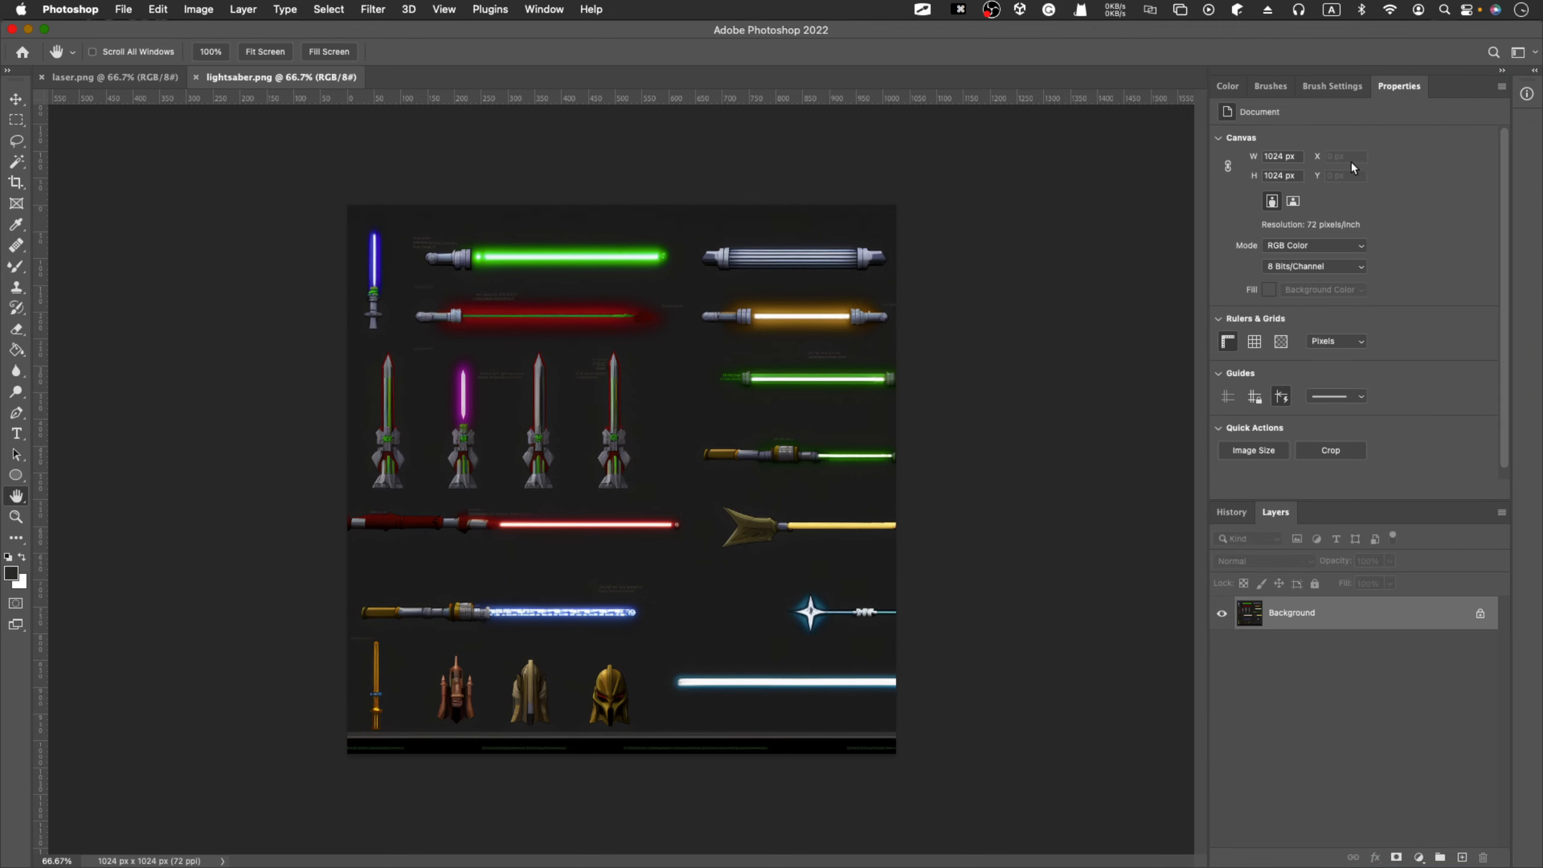
scroll(1393, 429, down, 1)
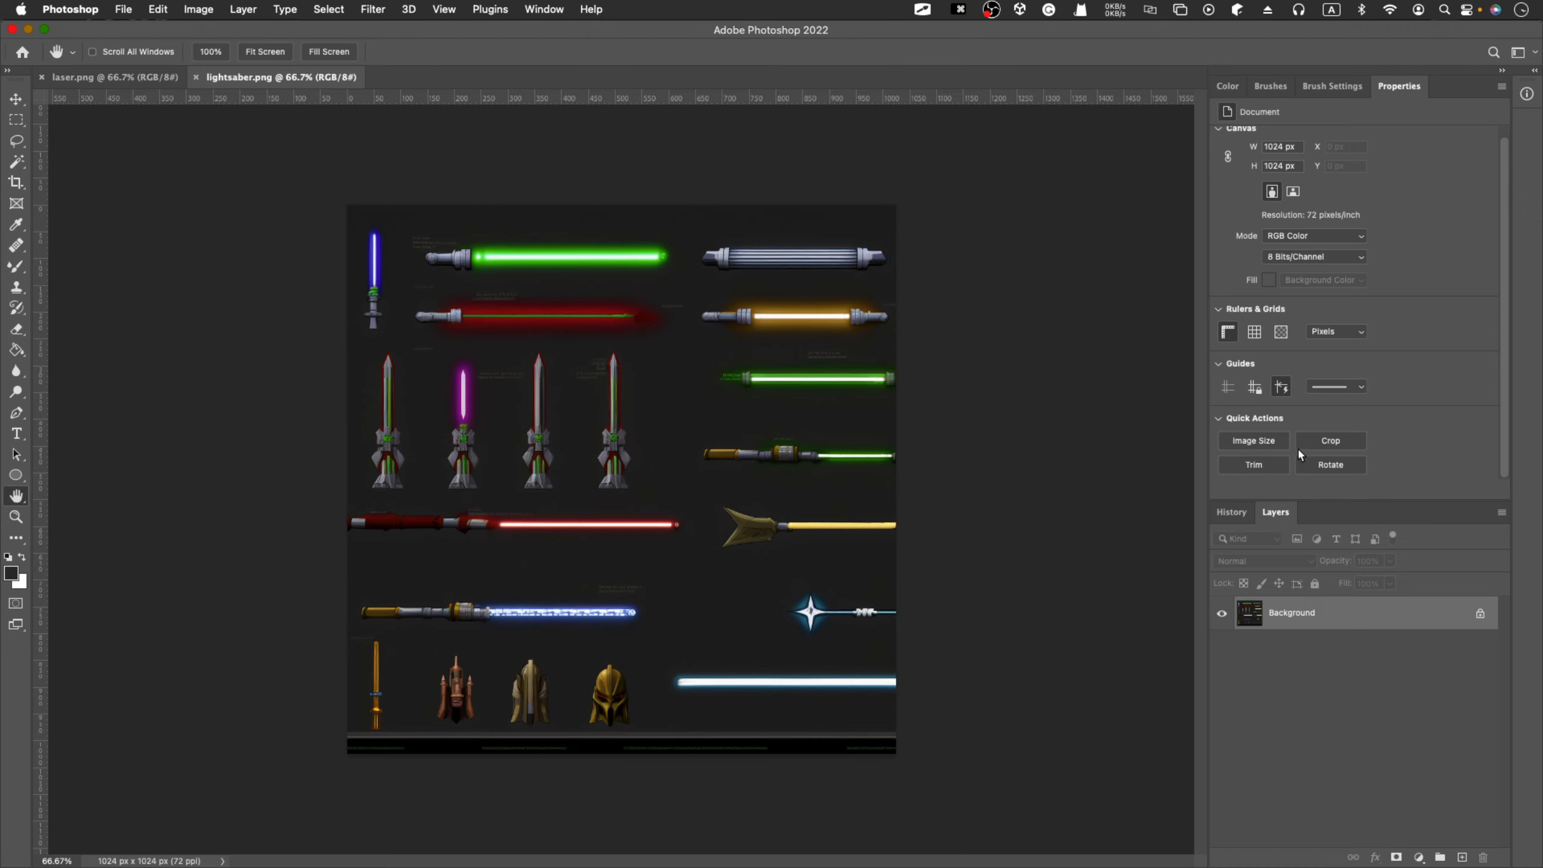
click(1214, 419)
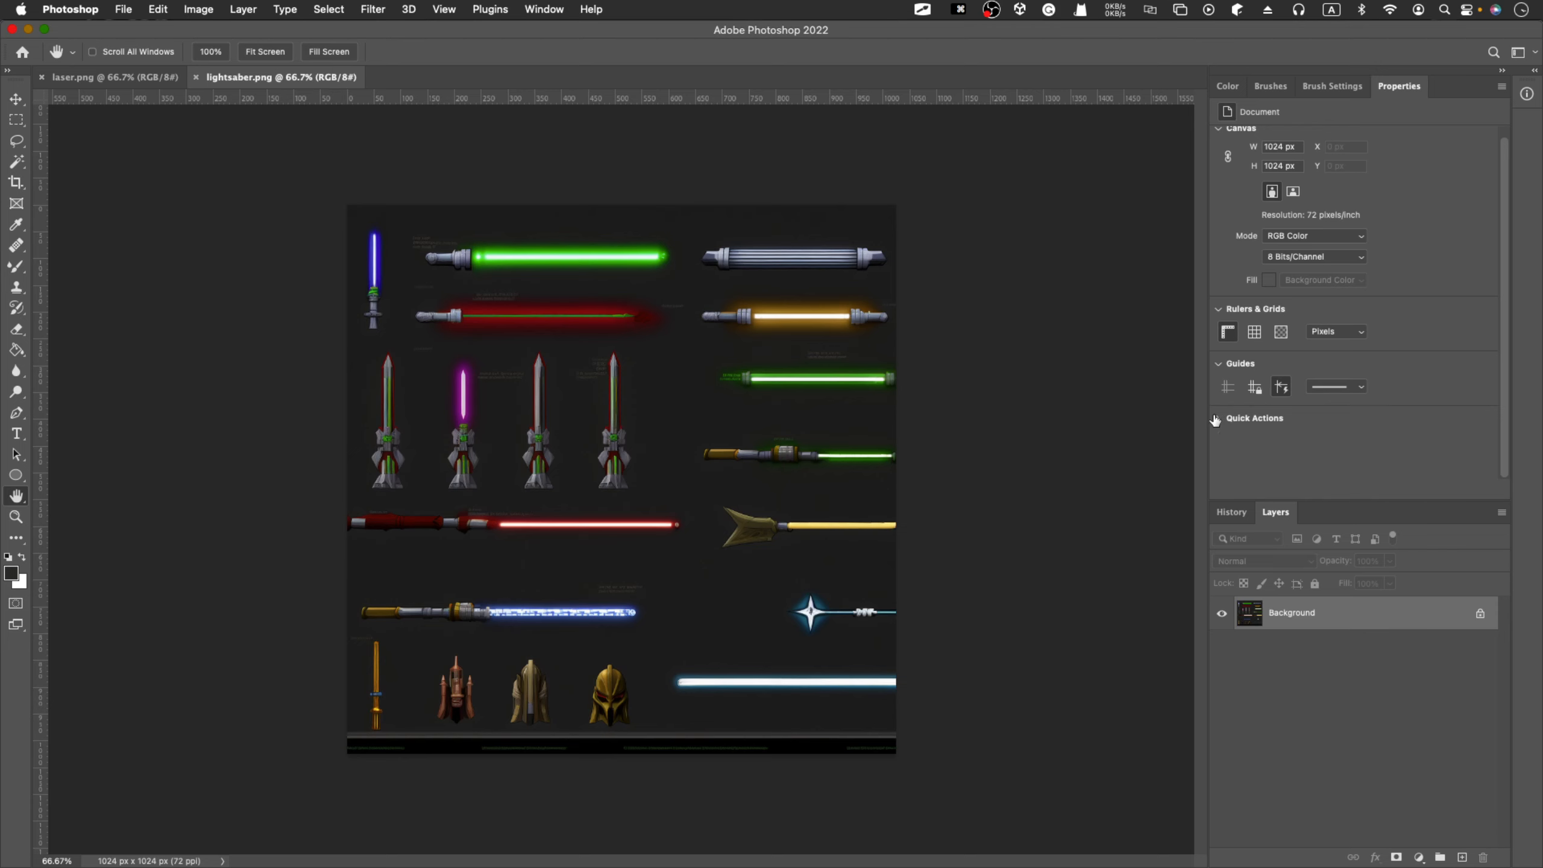
click(1213, 419)
Step: Crop lightsaber.png at 1100 x 800 px, 72 px/in, around the horizontal green lightsaber and the red one below it
click(1327, 444)
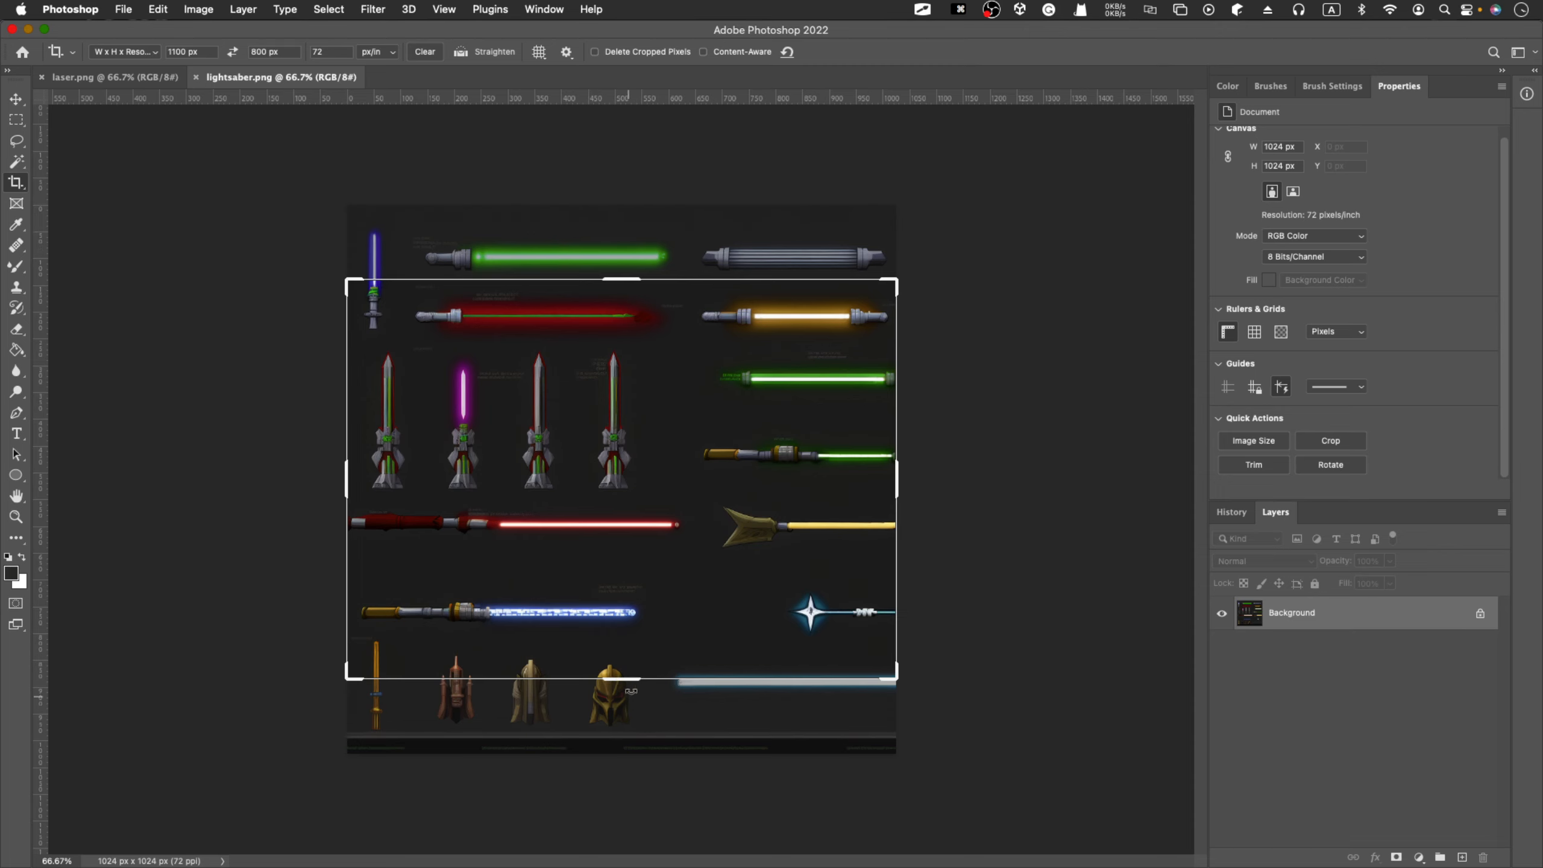
drag(629, 679, 492, 473)
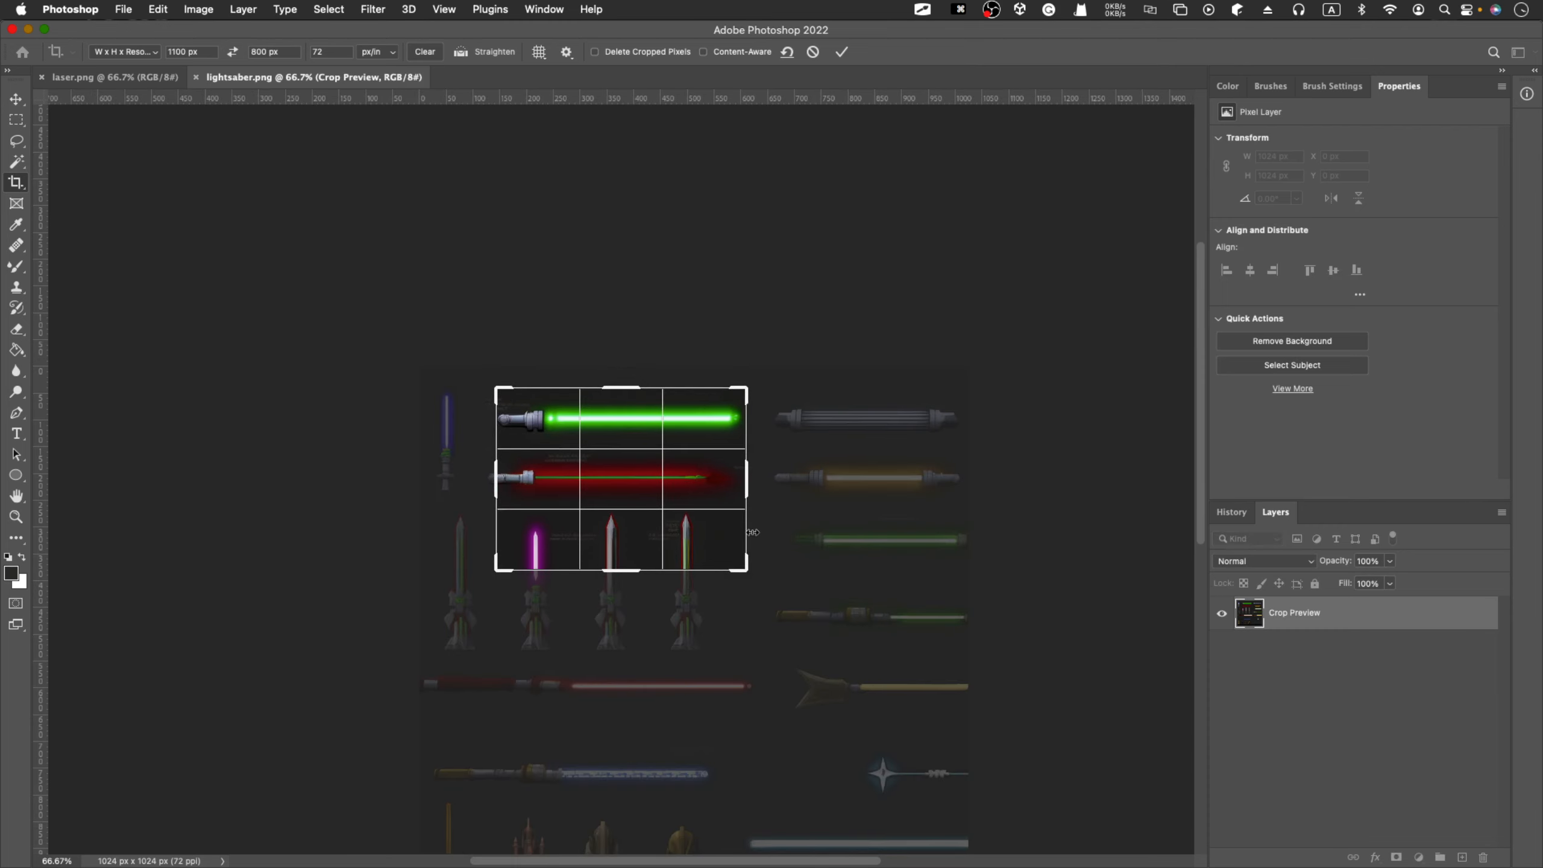
mouse_move(751, 573)
mouse_down()
mouse_move(750, 468)
mouse_move(751, 558)
mouse_up()
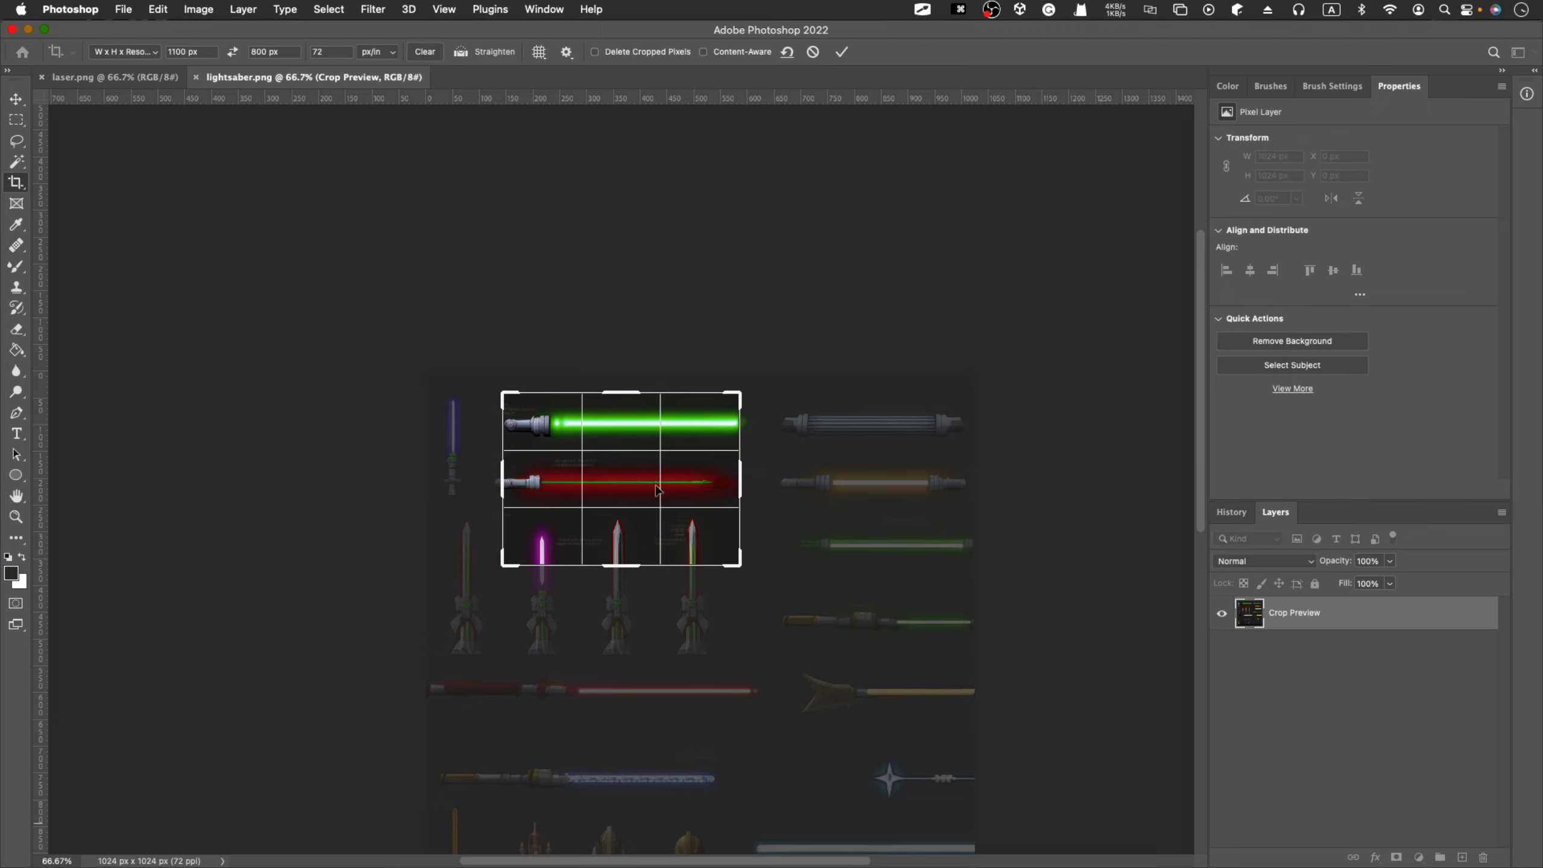
drag(656, 490, 653, 532)
drag(496, 480, 491, 480)
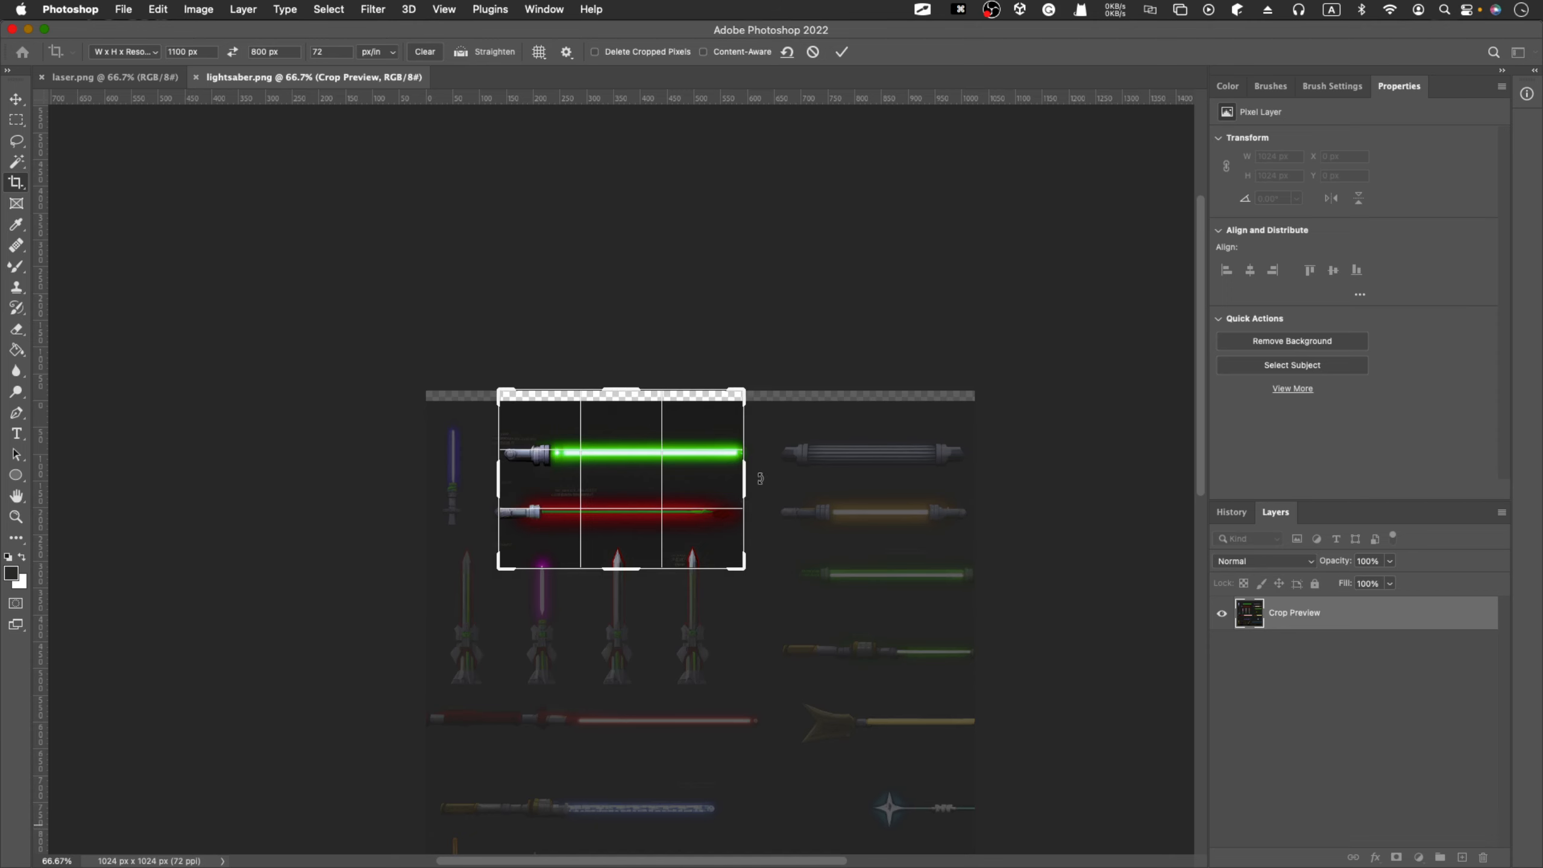
drag(748, 475, 762, 475)
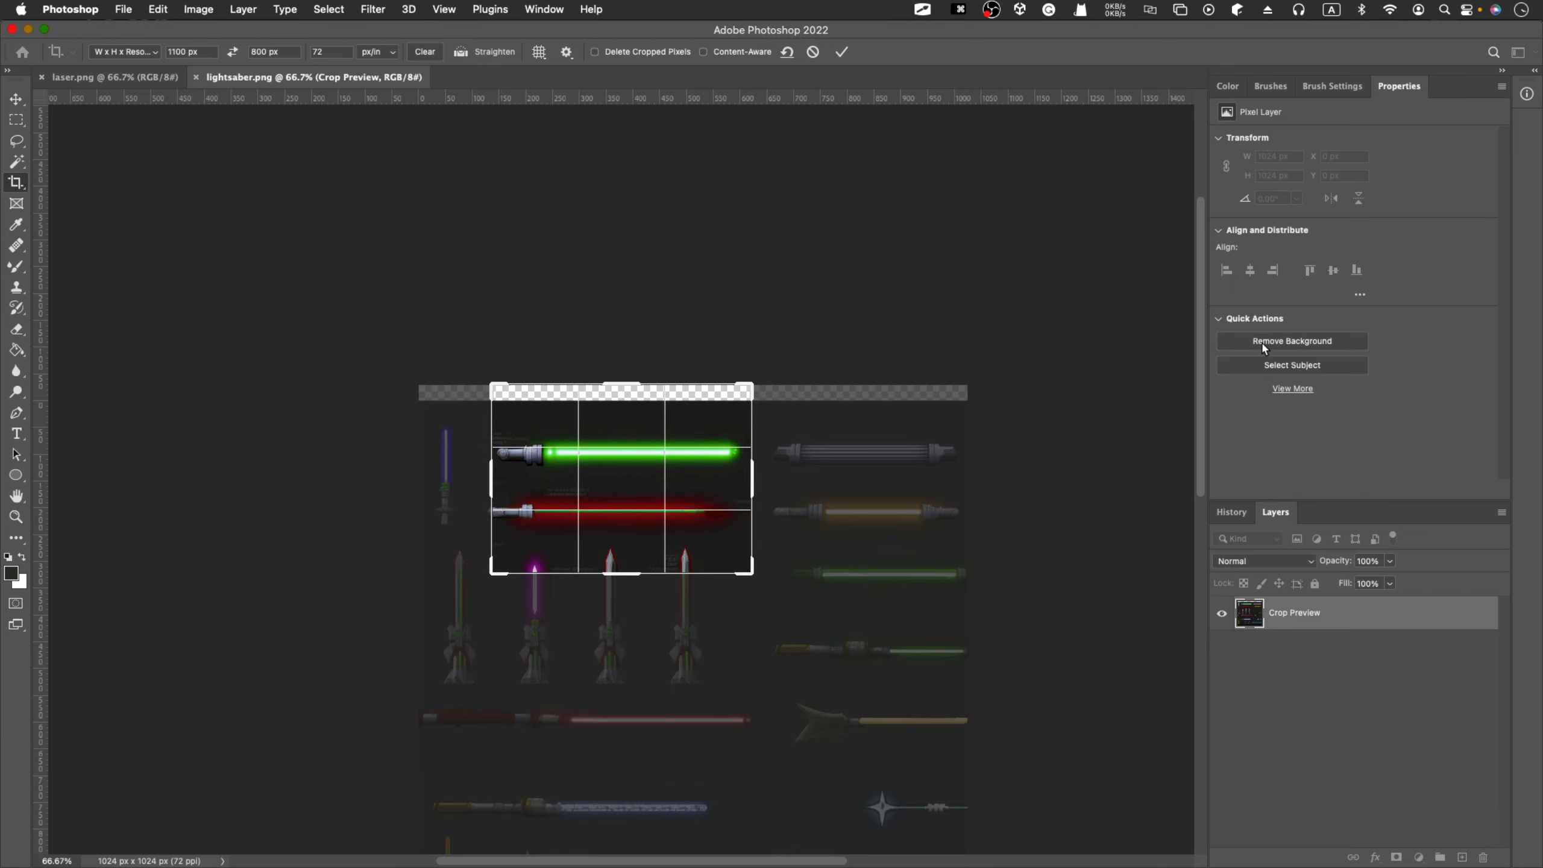
key(Return)
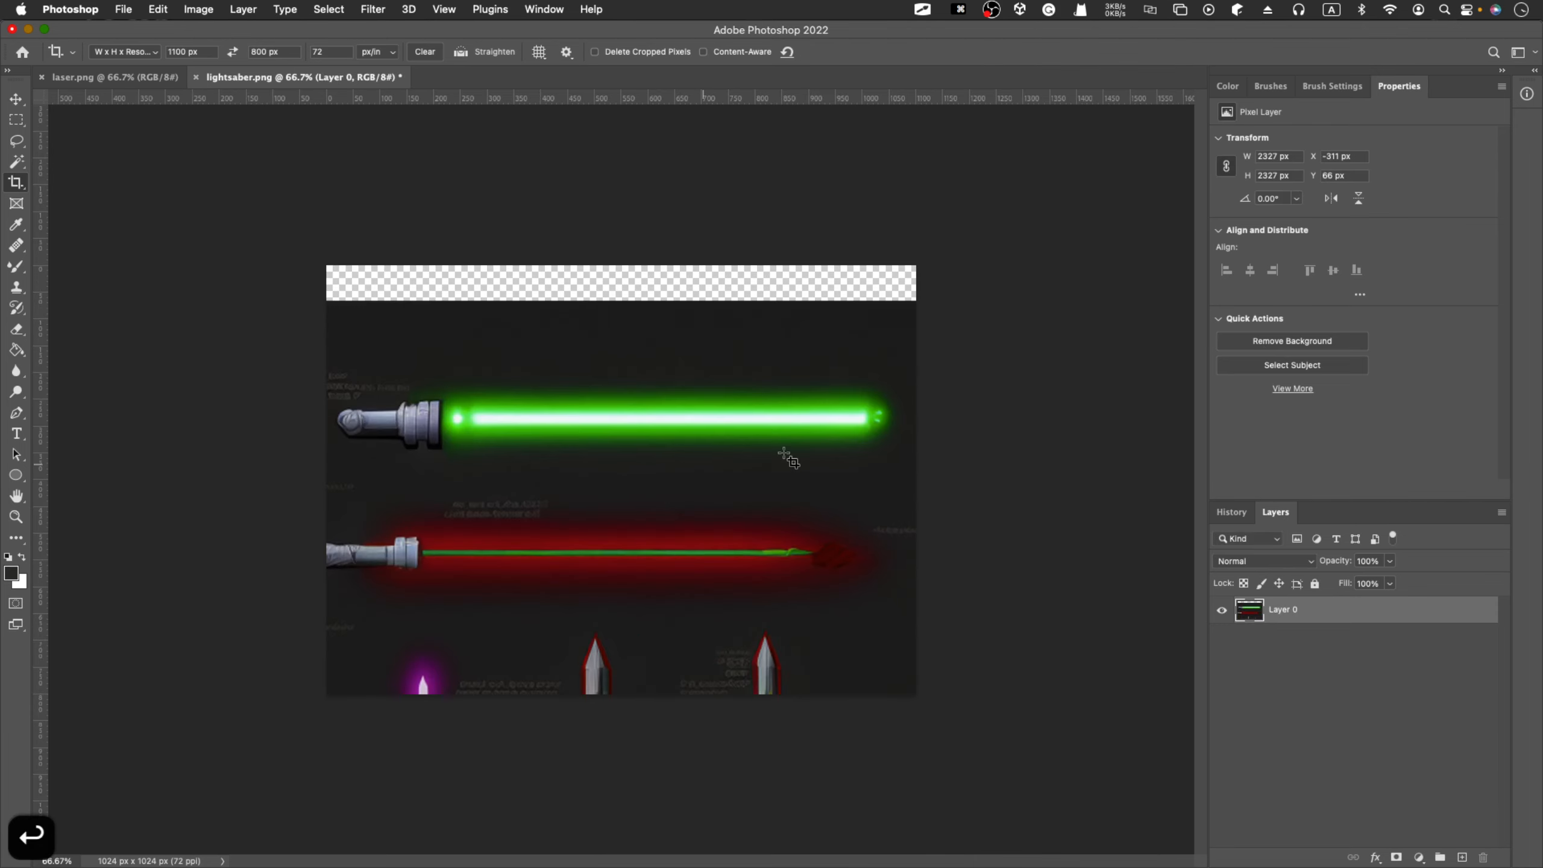
Step: Try to remove the cropped layer's background automatically, undo the removal, and cancel the accidental new crop
click(1306, 342)
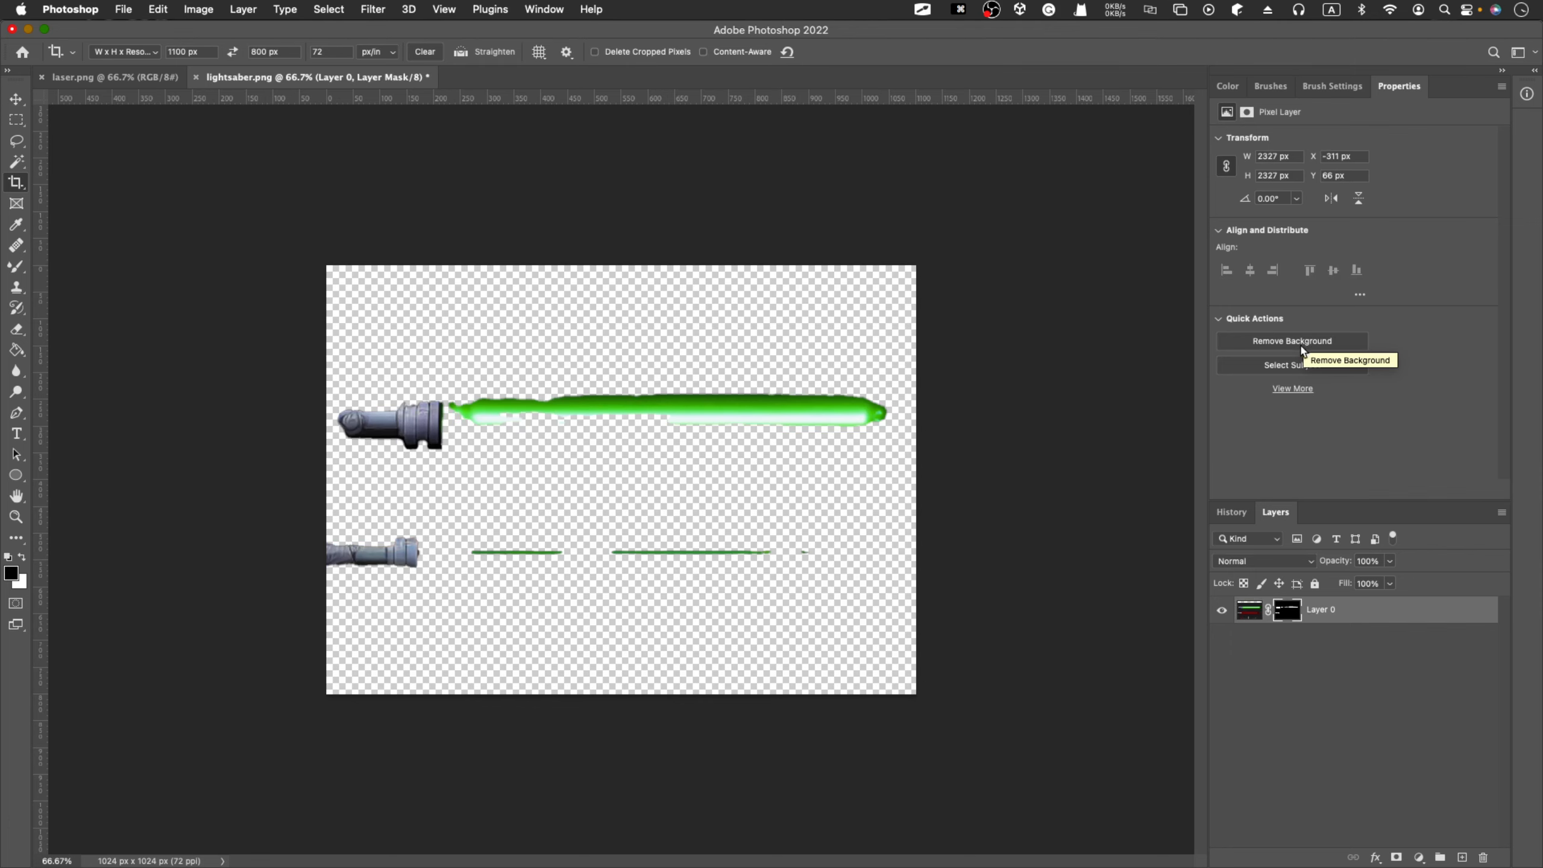
key(super+z)
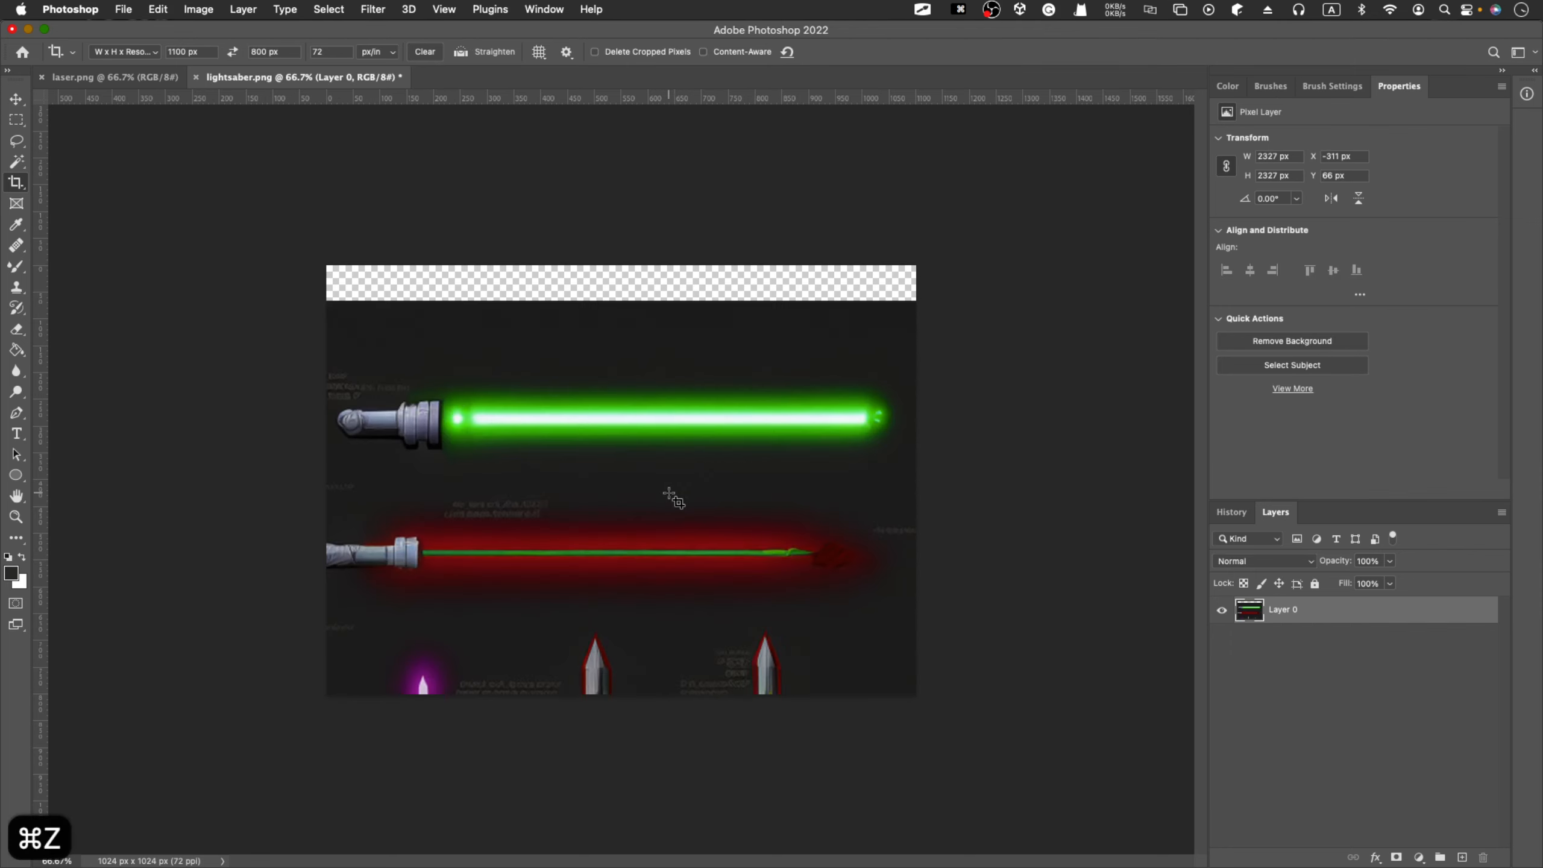
click(668, 462)
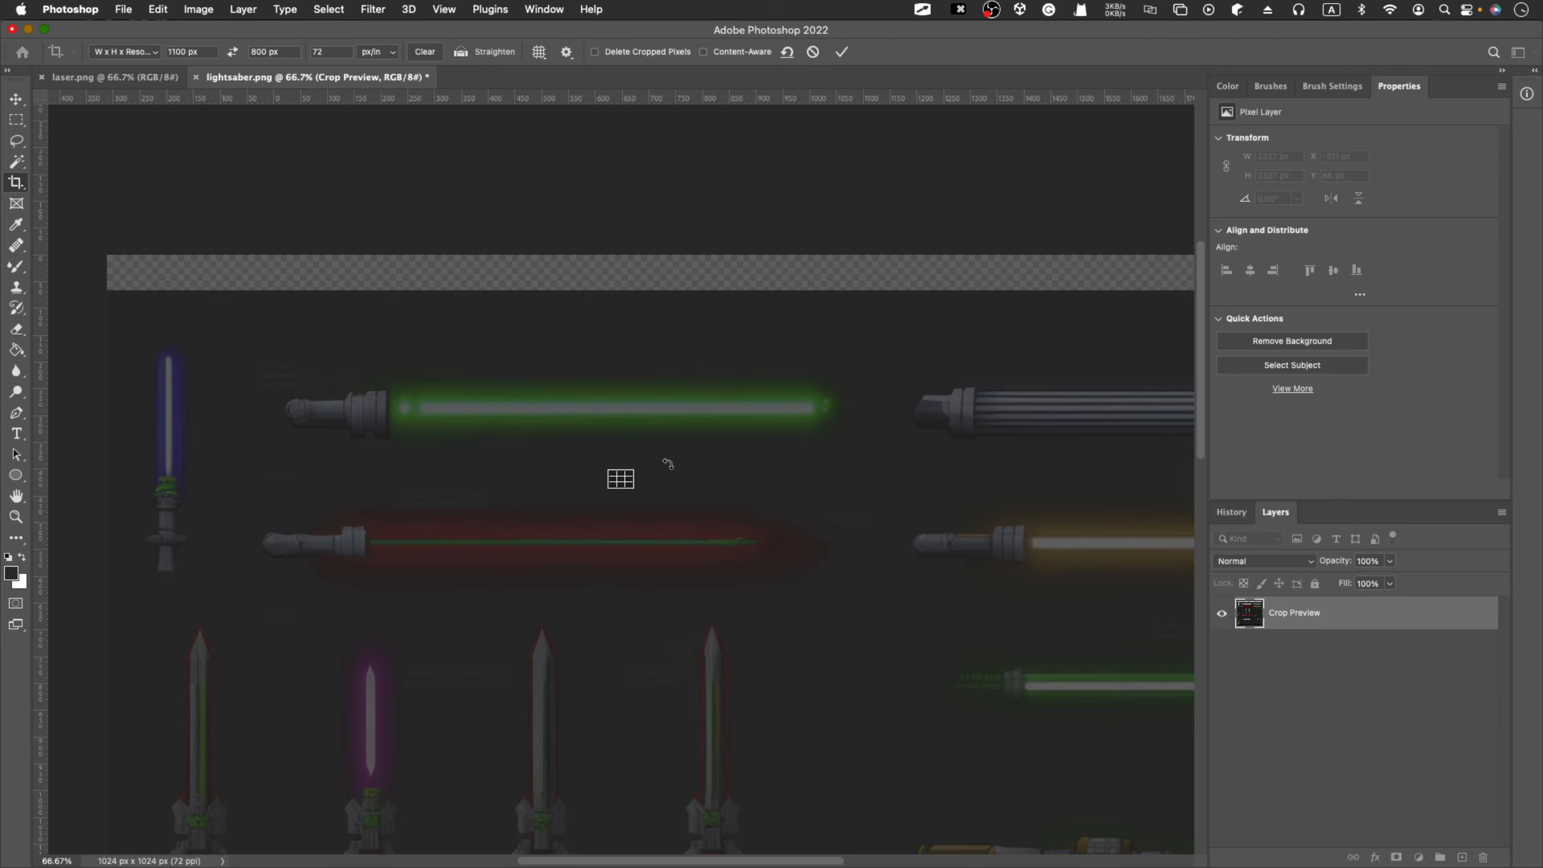
key(super+z)
key(super+z)
key(super+z)
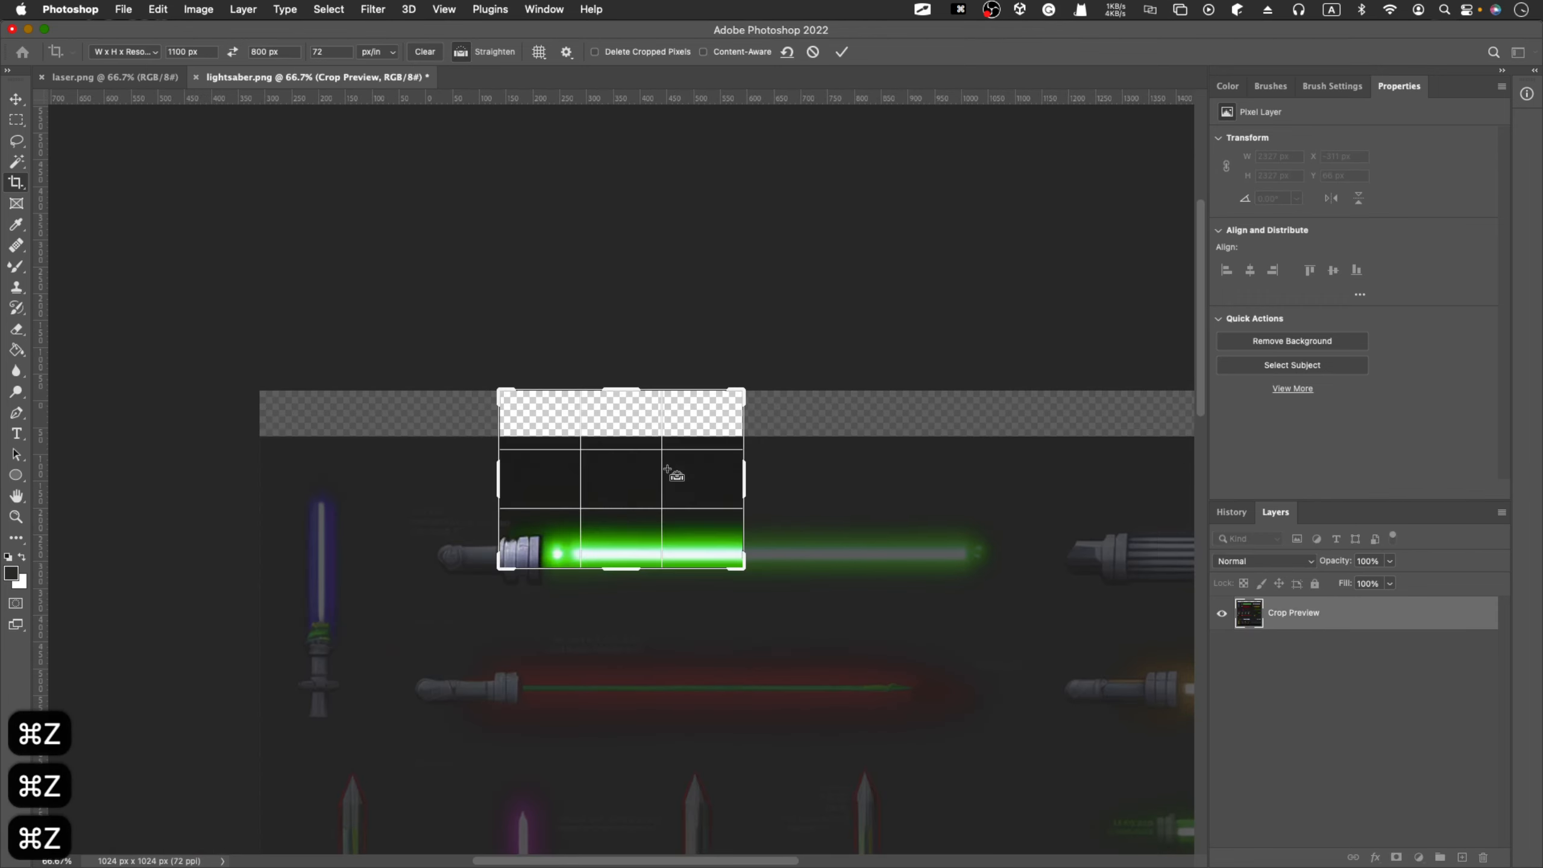
key(super+z)
click(814, 53)
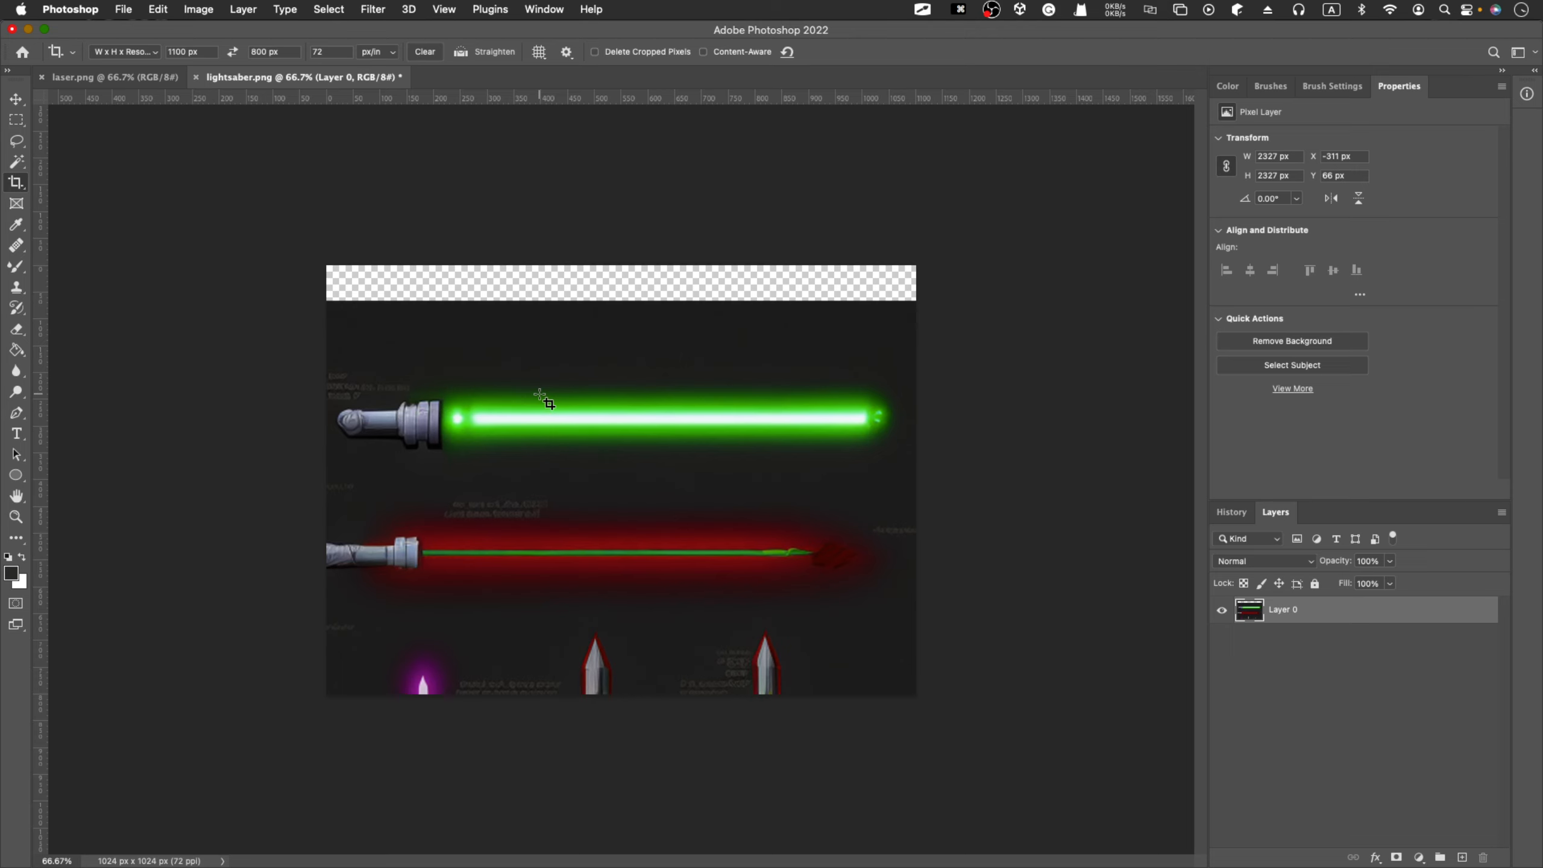
Step: Erase a band above and around both ends of the red lightsaber with the Eraser at 80 px, 19% opacity and 11% flow
key(e)
key(bracketright)
key(bracketright)
key(bracketright)
key(bracketright)
key(bracketright)
key(bracketright)
key(bracketright)
key(bracketright)
key(bracketright)
key(bracketright)
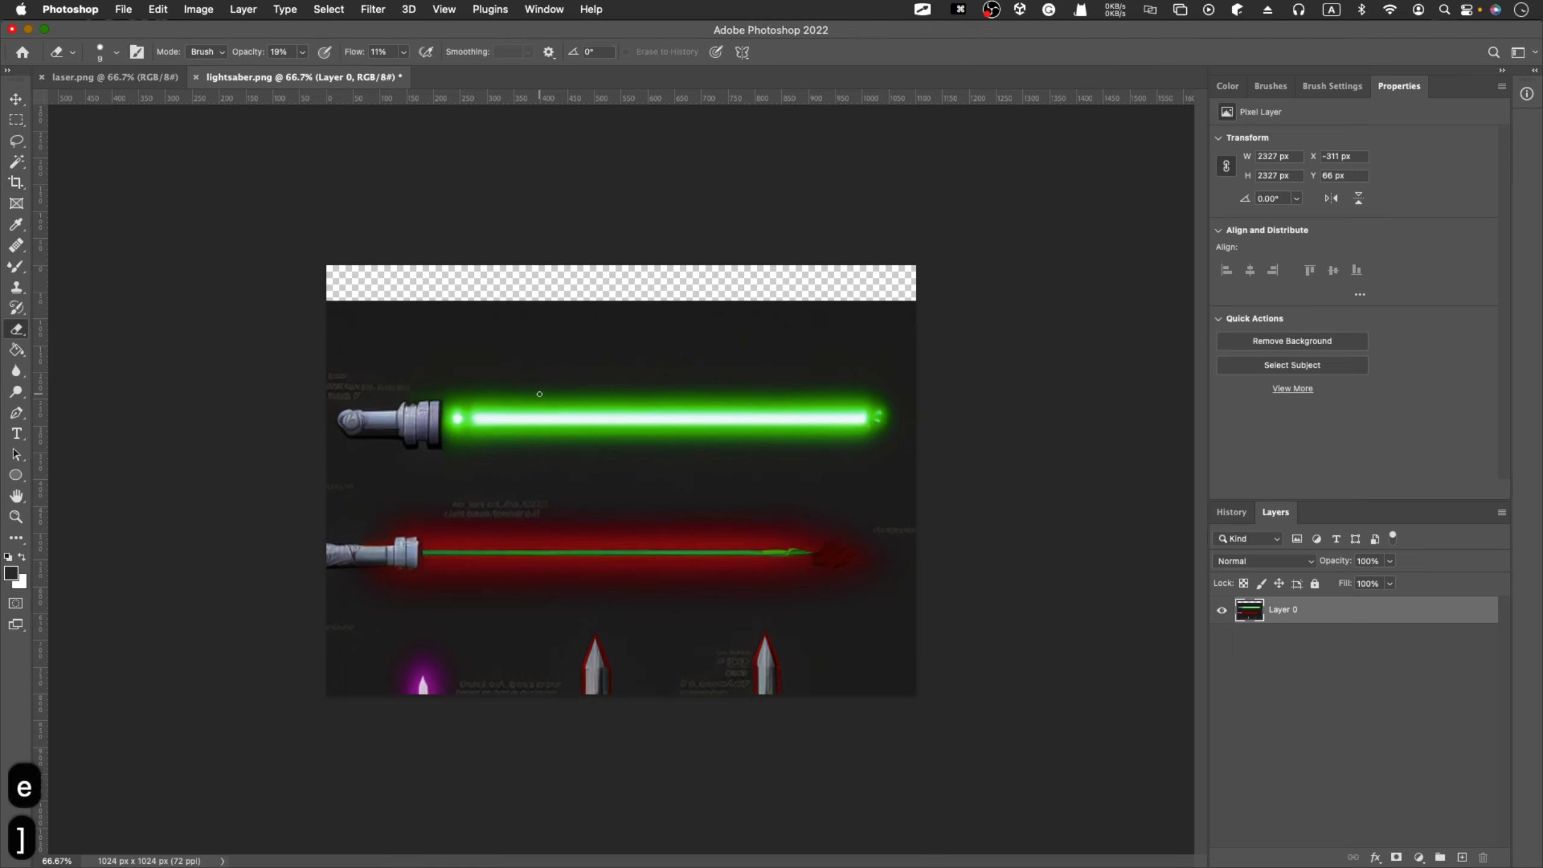
key(bracketright)
key(bracketright)
key(bracketright)
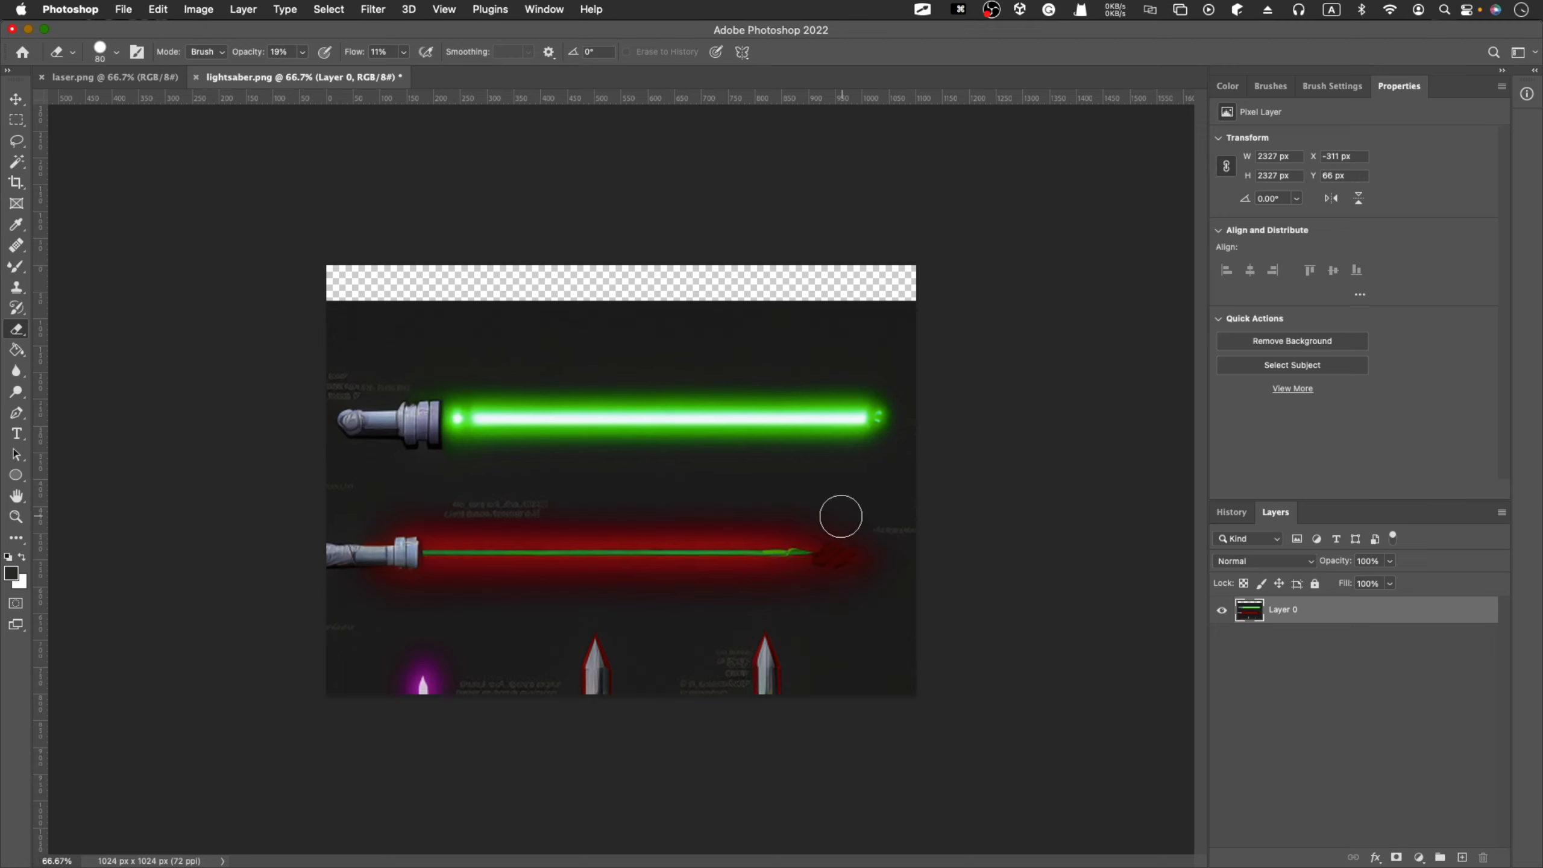
mouse_move(877, 489)
mouse_down()
mouse_move(886, 556)
mouse_move(850, 669)
mouse_move(838, 535)
mouse_move(852, 478)
mouse_move(829, 471)
mouse_move(370, 472)
mouse_move(331, 678)
mouse_move(346, 545)
mouse_move(382, 547)
mouse_up()
Step: Enlarge the Eraser to 175 px and fade out the red lightsaber and the blade tips below it
key(bracketright)
key(bracketright)
key(bracketright)
key(bracketright)
key(bracketright)
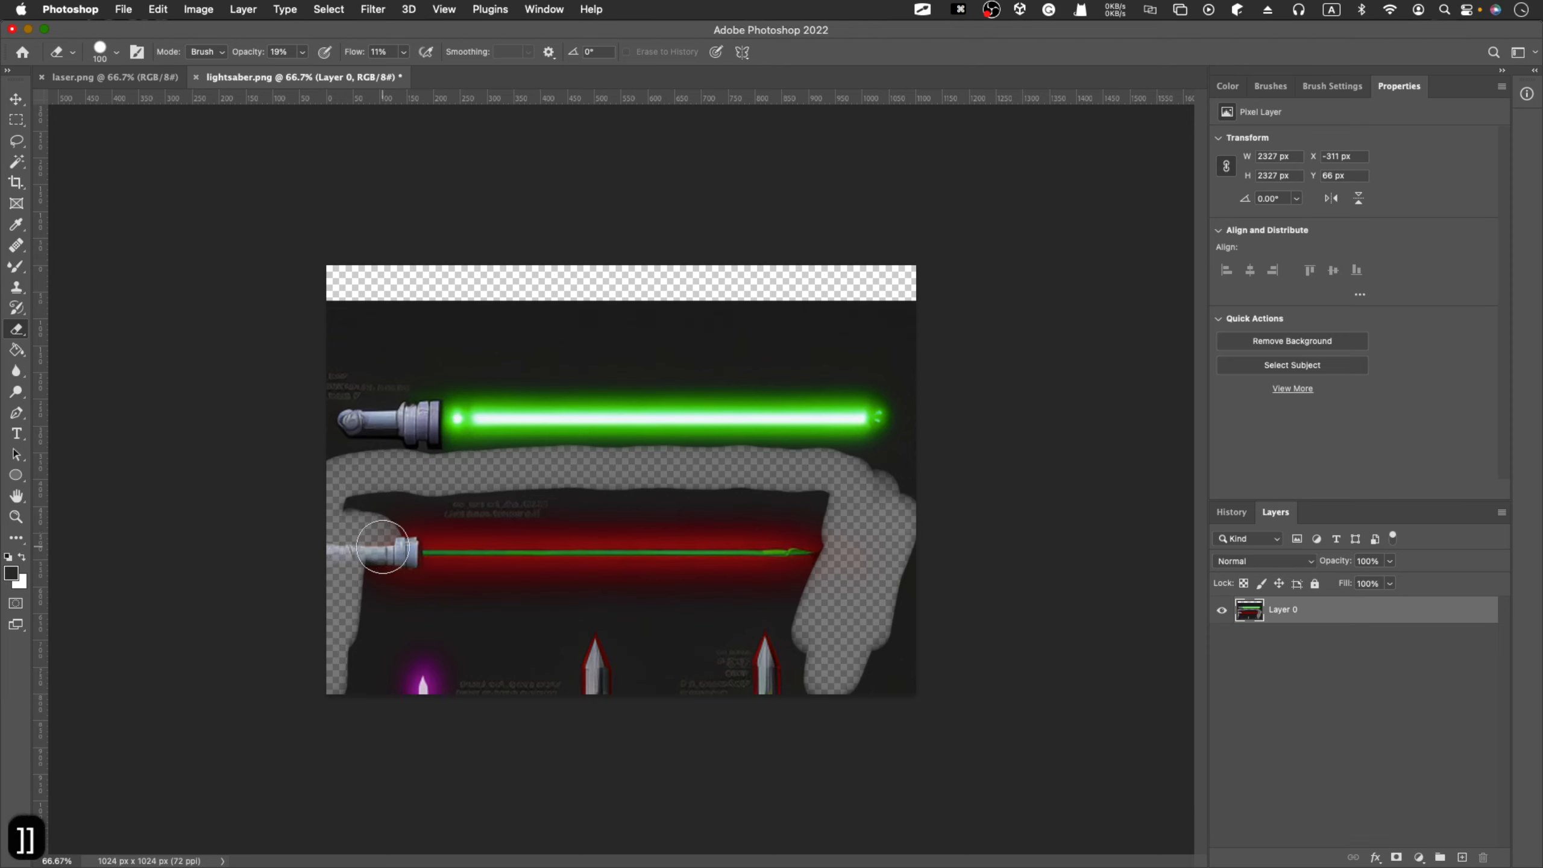
mouse_move(757, 601)
mouse_down()
mouse_move(792, 533)
mouse_move(462, 519)
mouse_move(807, 540)
mouse_move(367, 511)
mouse_move(344, 664)
mouse_move(401, 671)
mouse_move(534, 551)
mouse_move(493, 615)
mouse_move(309, 638)
mouse_move(526, 554)
mouse_move(763, 646)
mouse_move(882, 635)
mouse_move(402, 679)
mouse_move(637, 648)
mouse_move(950, 637)
mouse_move(903, 684)
mouse_move(880, 651)
mouse_up()
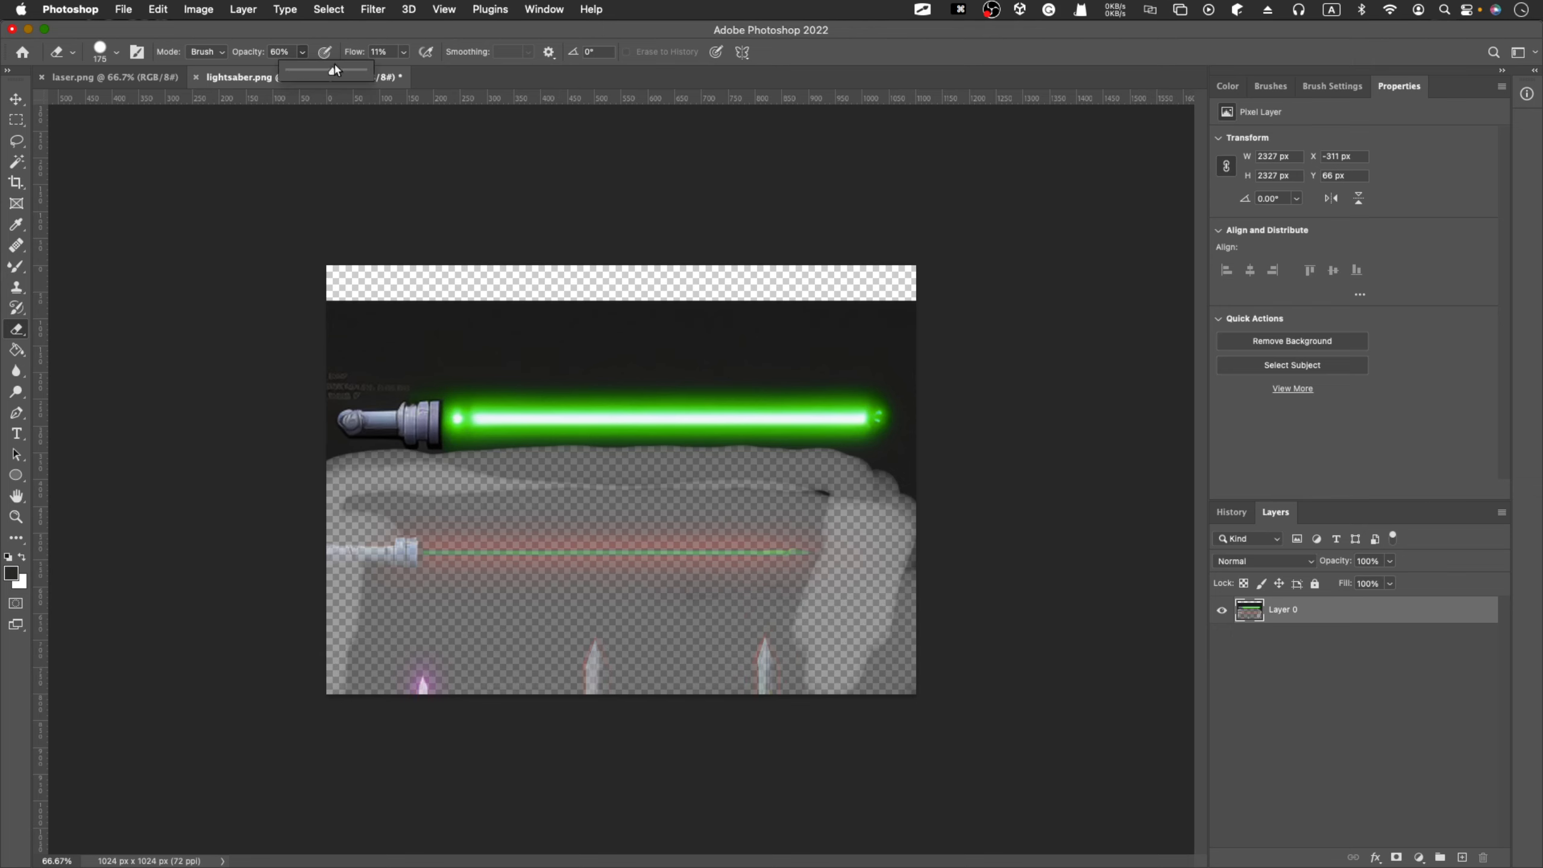
Step: Erase everything around the green lightsaber, including the red lightsaber and blade tips, at 100% opacity and 100% flow
click(403, 53)
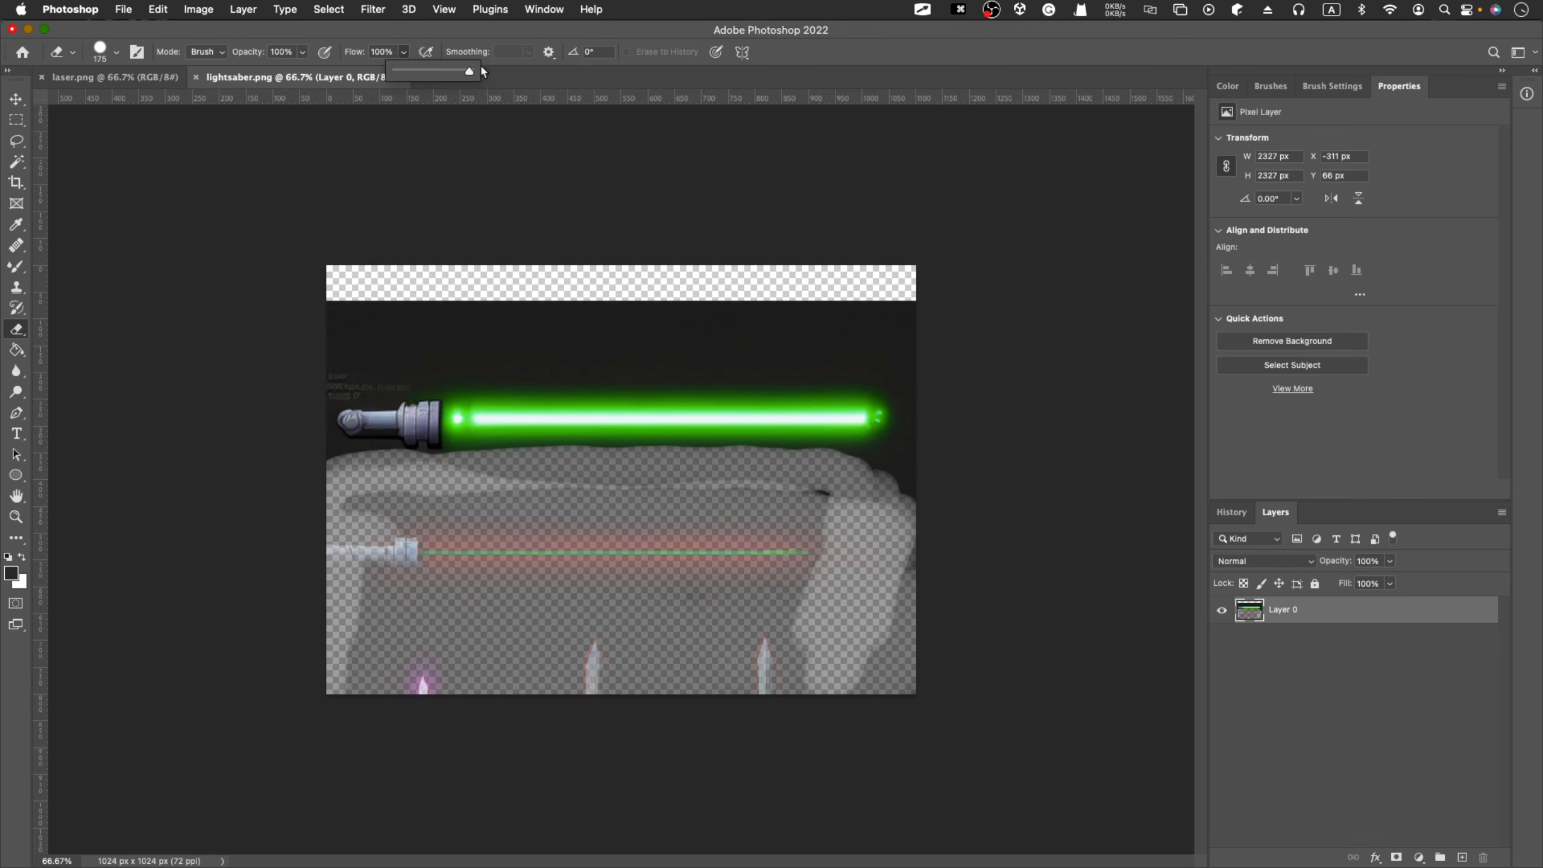
mouse_move(622, 605)
mouse_down()
mouse_move(723, 615)
mouse_move(360, 583)
mouse_move(343, 516)
mouse_move(377, 487)
mouse_move(546, 505)
mouse_move(845, 501)
mouse_move(928, 471)
mouse_move(952, 431)
mouse_move(944, 327)
mouse_move(923, 317)
mouse_move(923, 348)
mouse_move(845, 317)
mouse_move(568, 311)
mouse_move(293, 338)
mouse_move(335, 355)
mouse_move(889, 342)
mouse_move(940, 372)
mouse_move(951, 414)
mouse_move(911, 481)
mouse_move(397, 501)
mouse_move(310, 476)
mouse_up()
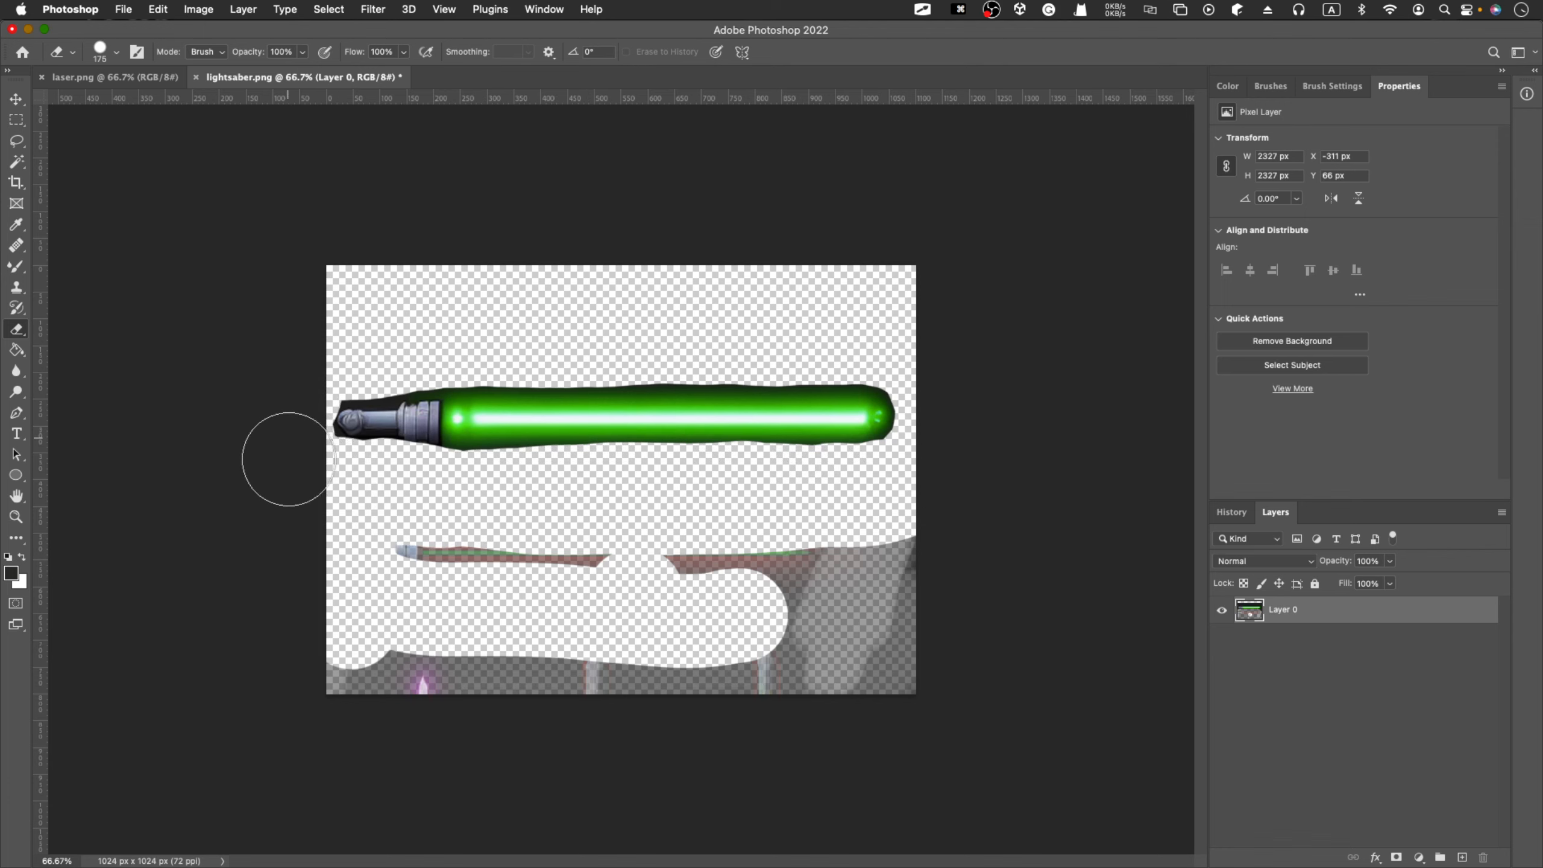
mouse_move(310, 550)
mouse_down()
mouse_move(957, 563)
mouse_move(716, 681)
mouse_move(571, 647)
mouse_move(408, 640)
mouse_move(328, 661)
mouse_move(271, 779)
mouse_up()
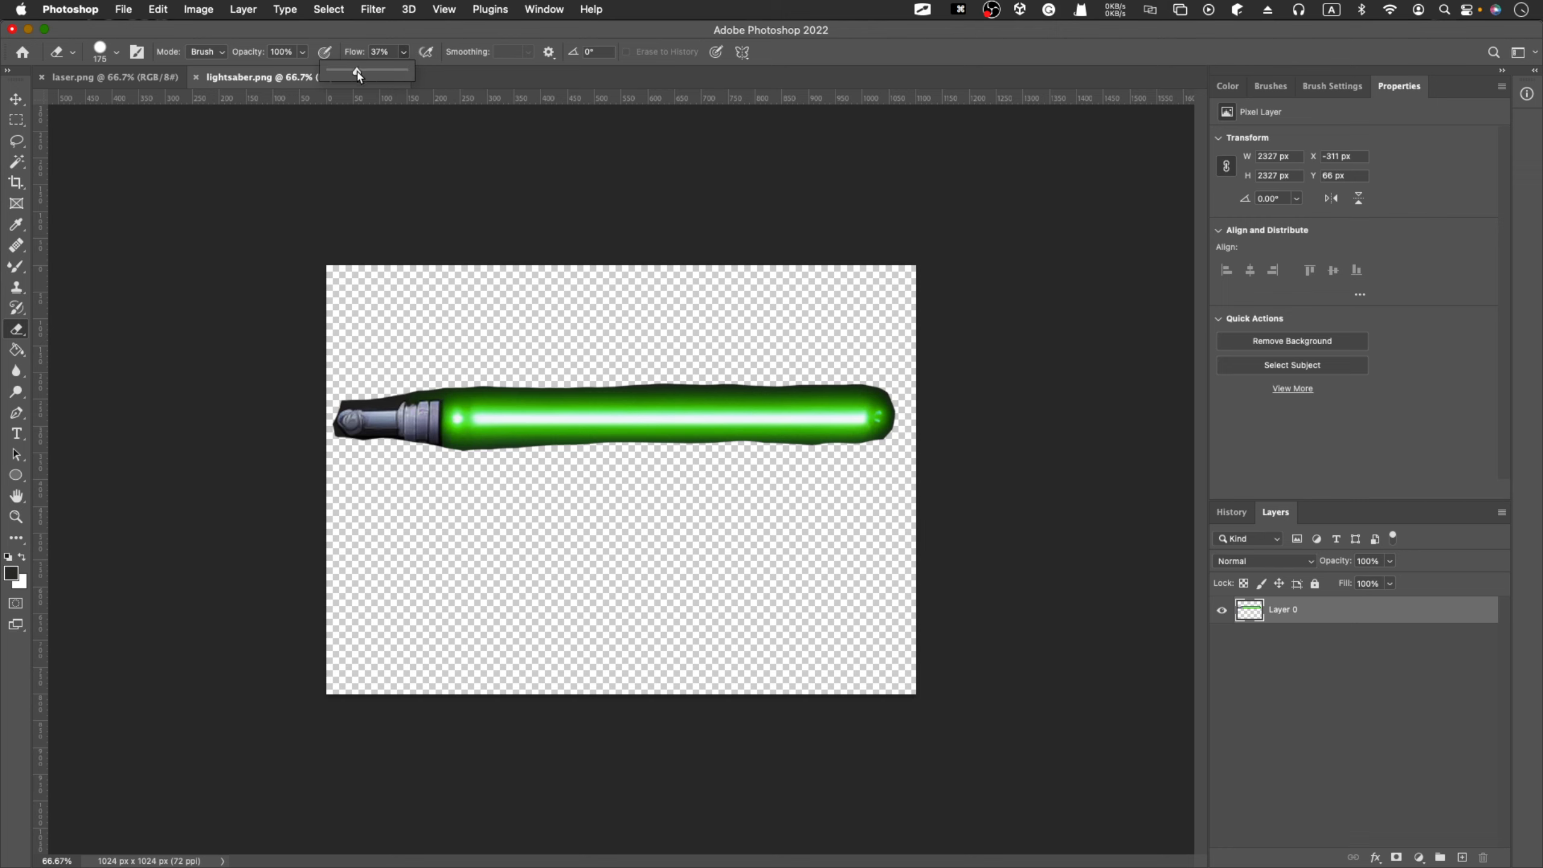
Step: Soften the dark edges around the green lightsaber with the Eraser at 70 px, 37% opacity and 30% flow
click(304, 51)
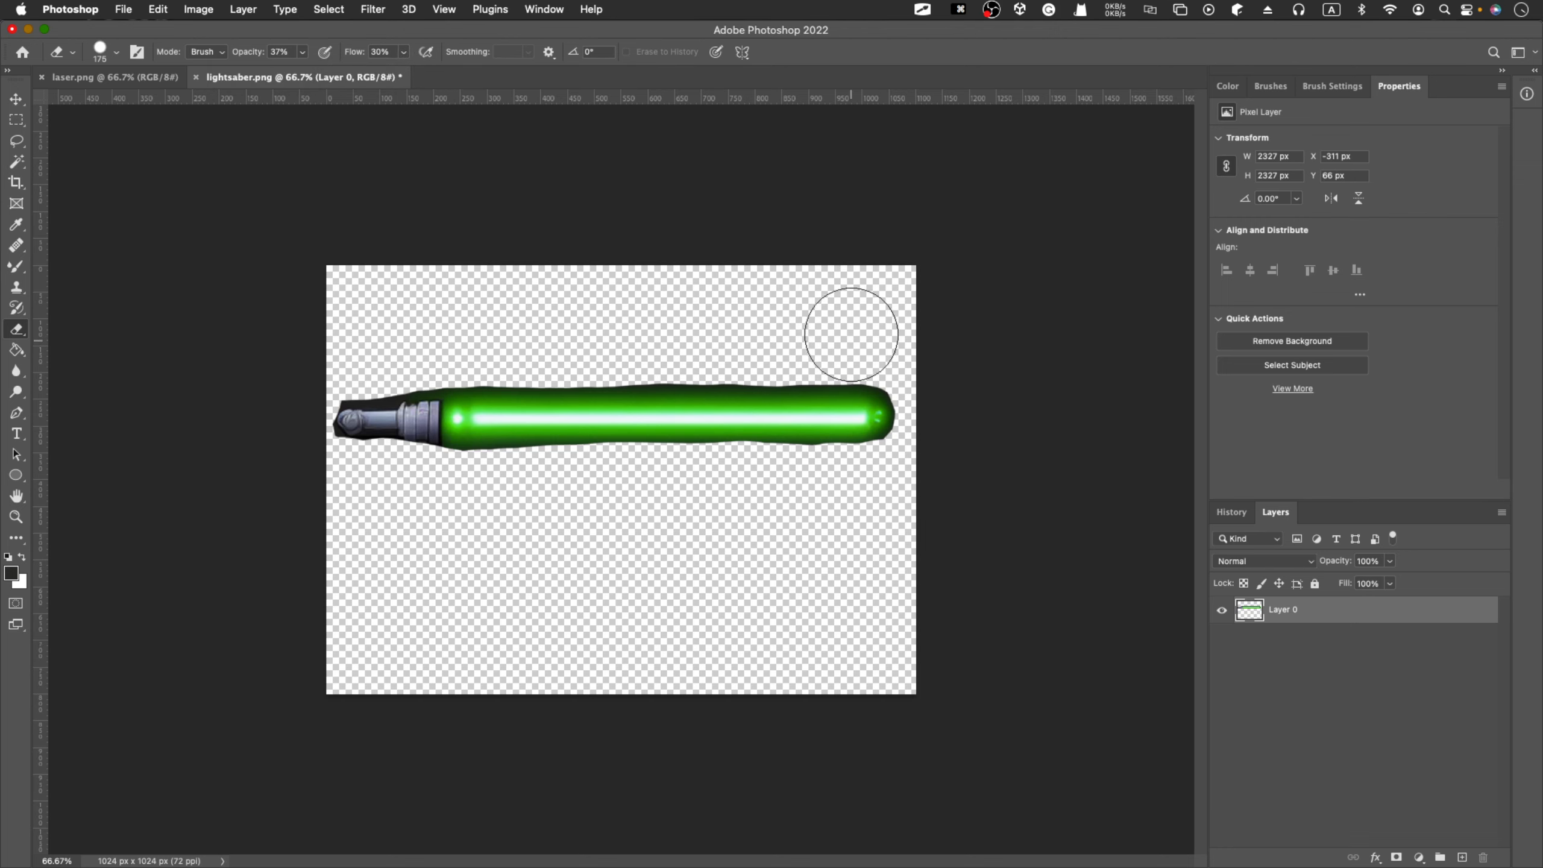
key(bracketleft)
key(bracketleft)
key(bracketleft)
key(bracketleft)
key(bracketleft)
key(bracketleft)
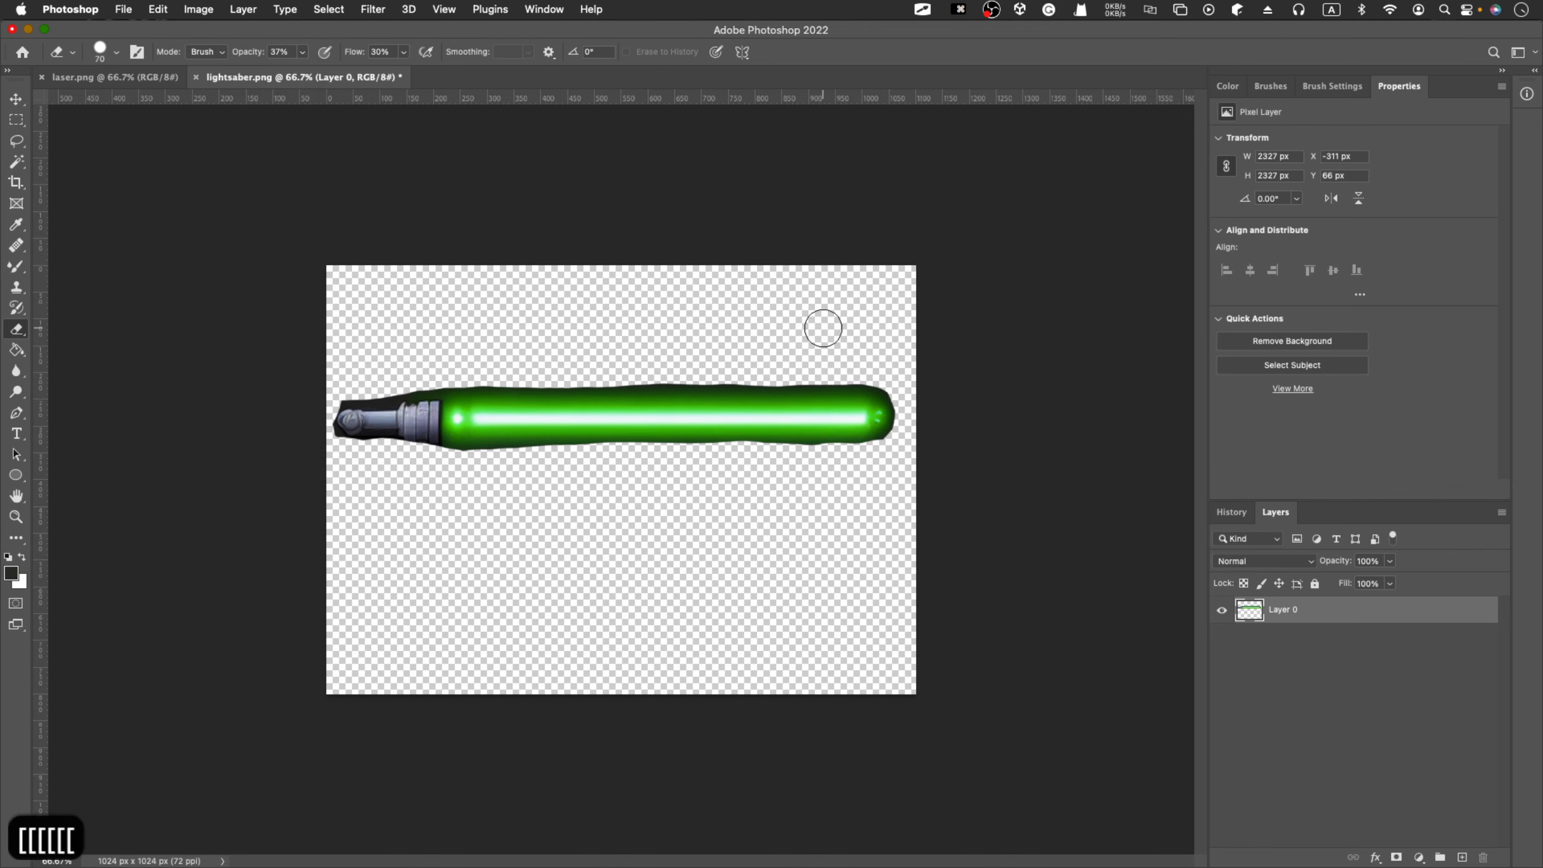
key(super+equal)
key(super+equal)
key(super+minus)
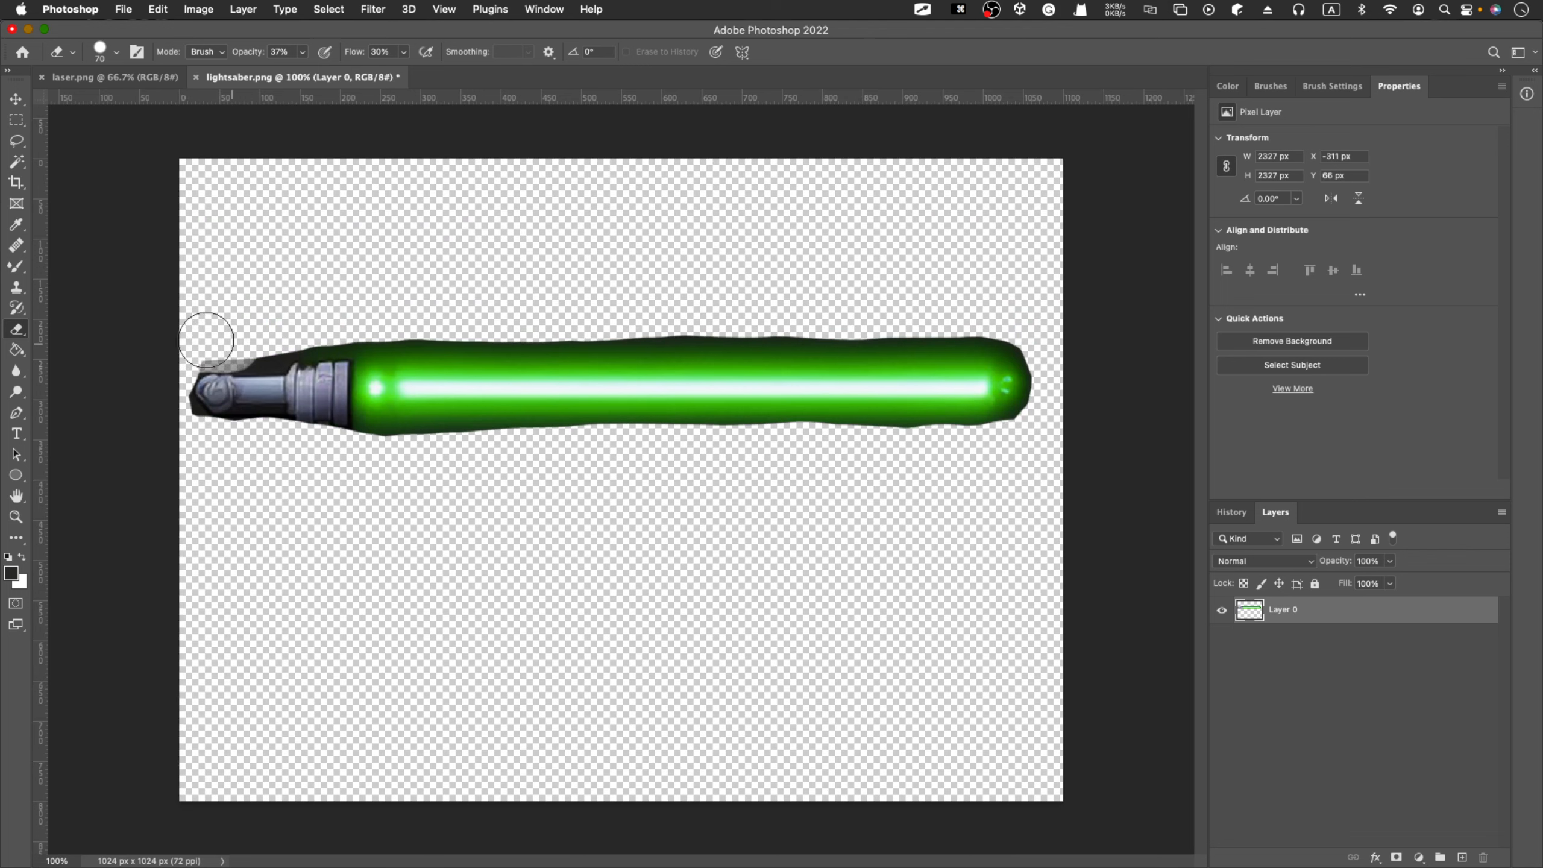
mouse_move(186, 335)
mouse_down()
mouse_move(664, 313)
mouse_move(1006, 324)
mouse_move(1033, 345)
mouse_move(1048, 424)
mouse_move(812, 448)
mouse_move(544, 442)
mouse_move(380, 472)
mouse_up()
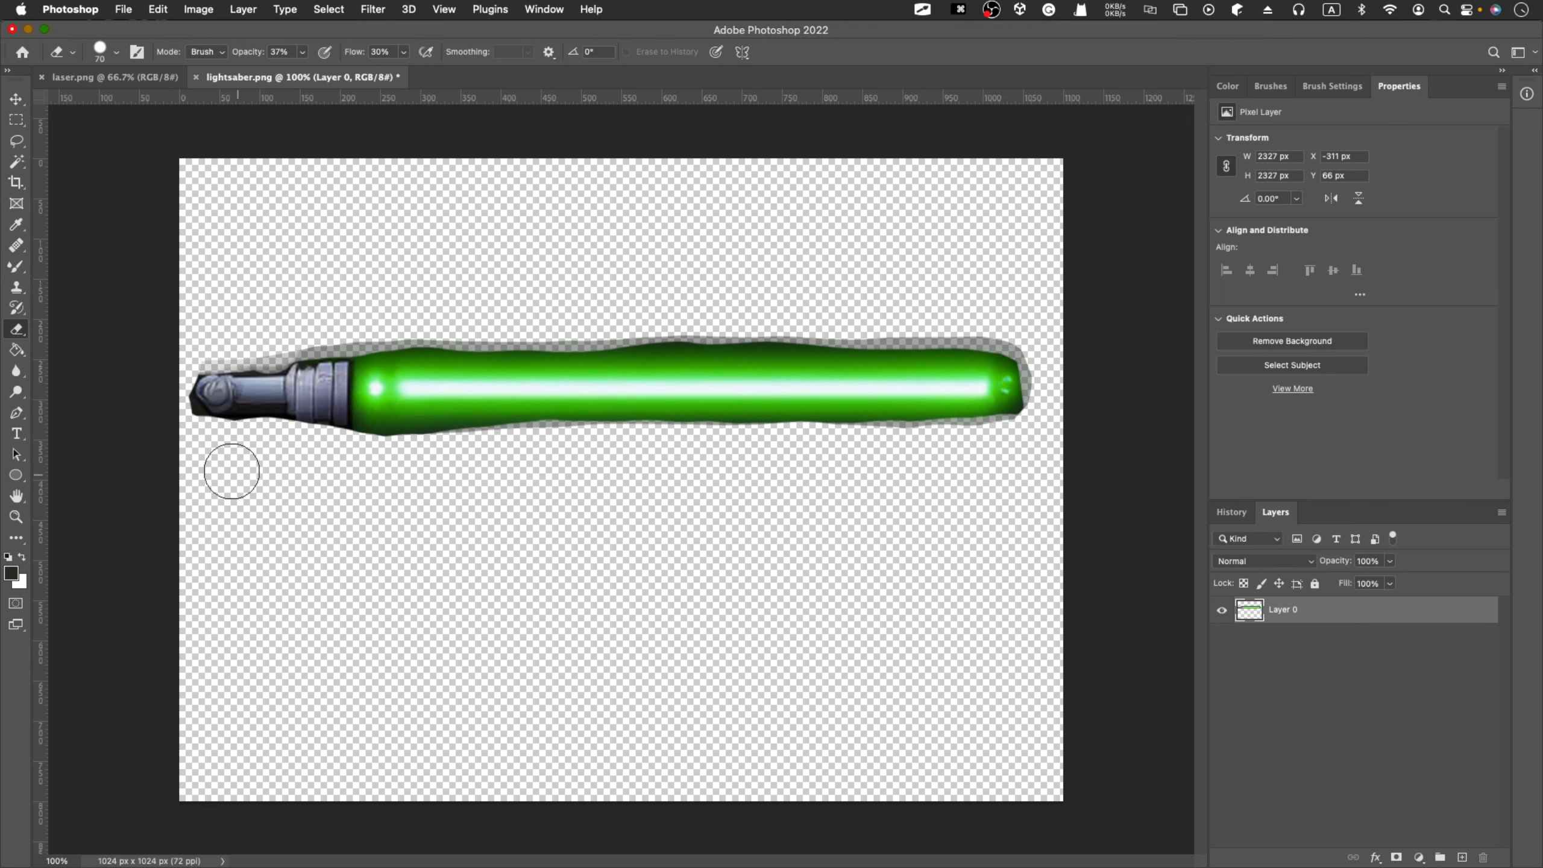
Step: Erase the remaining dark fringe around the lightsaber's hilt and along the upper edge of the green blade
drag(165, 425, 205, 432)
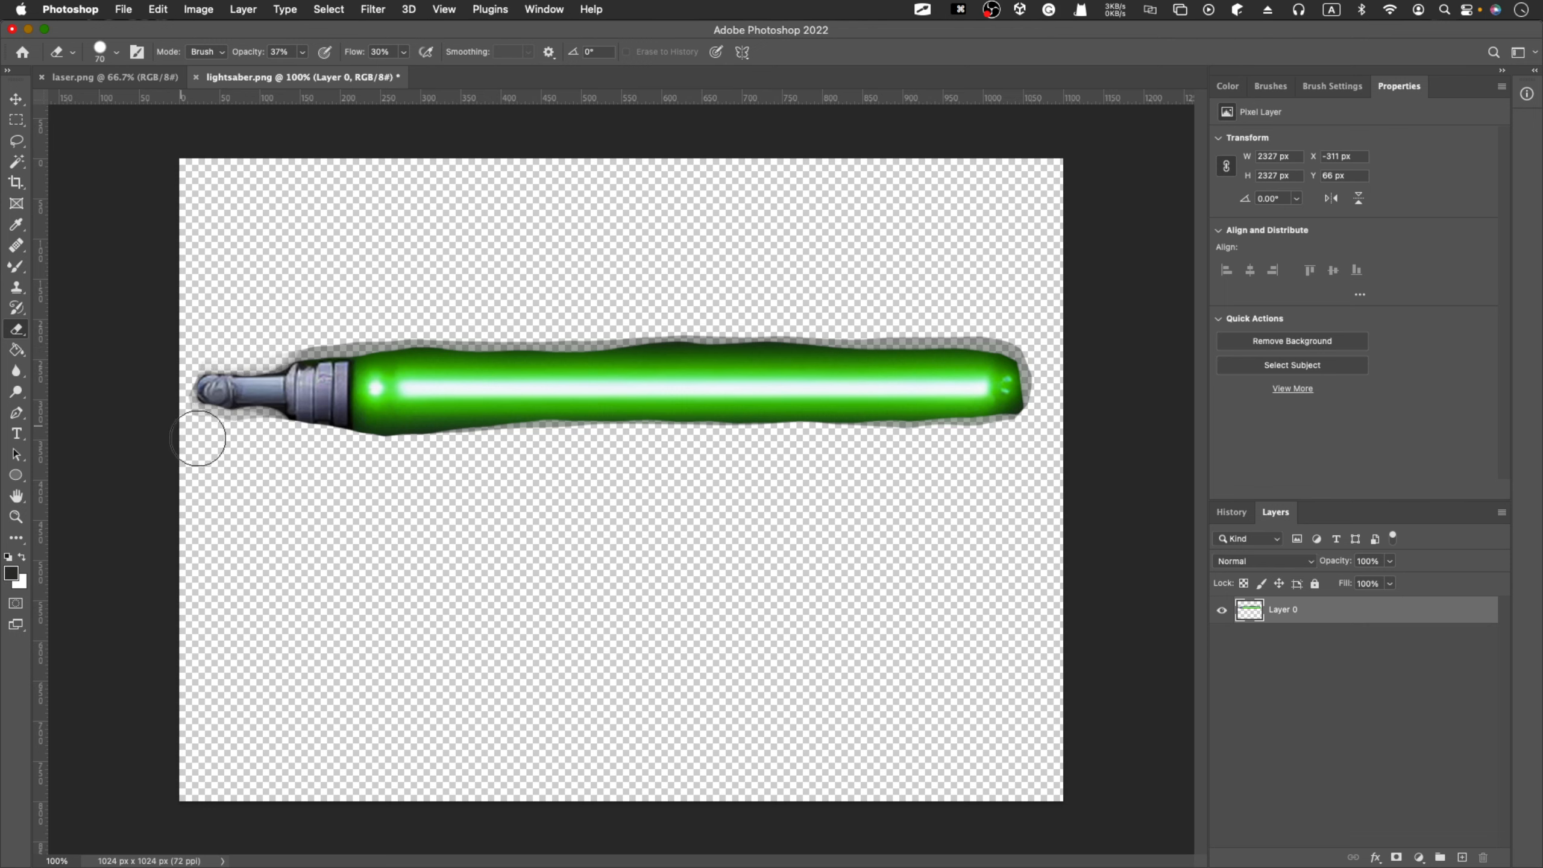
drag(196, 427, 243, 427)
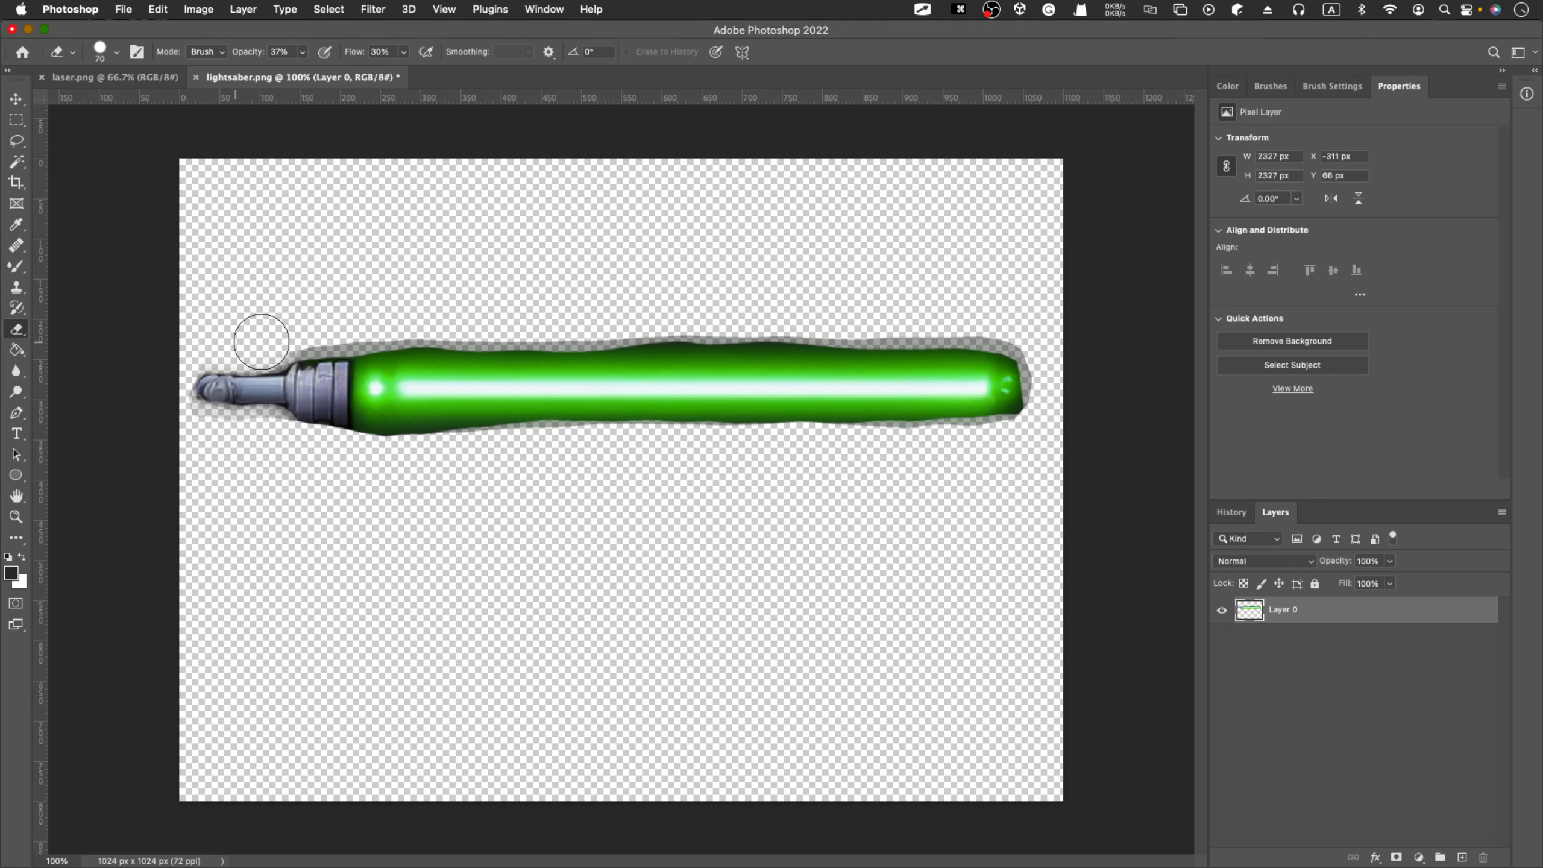
drag(290, 336, 479, 308)
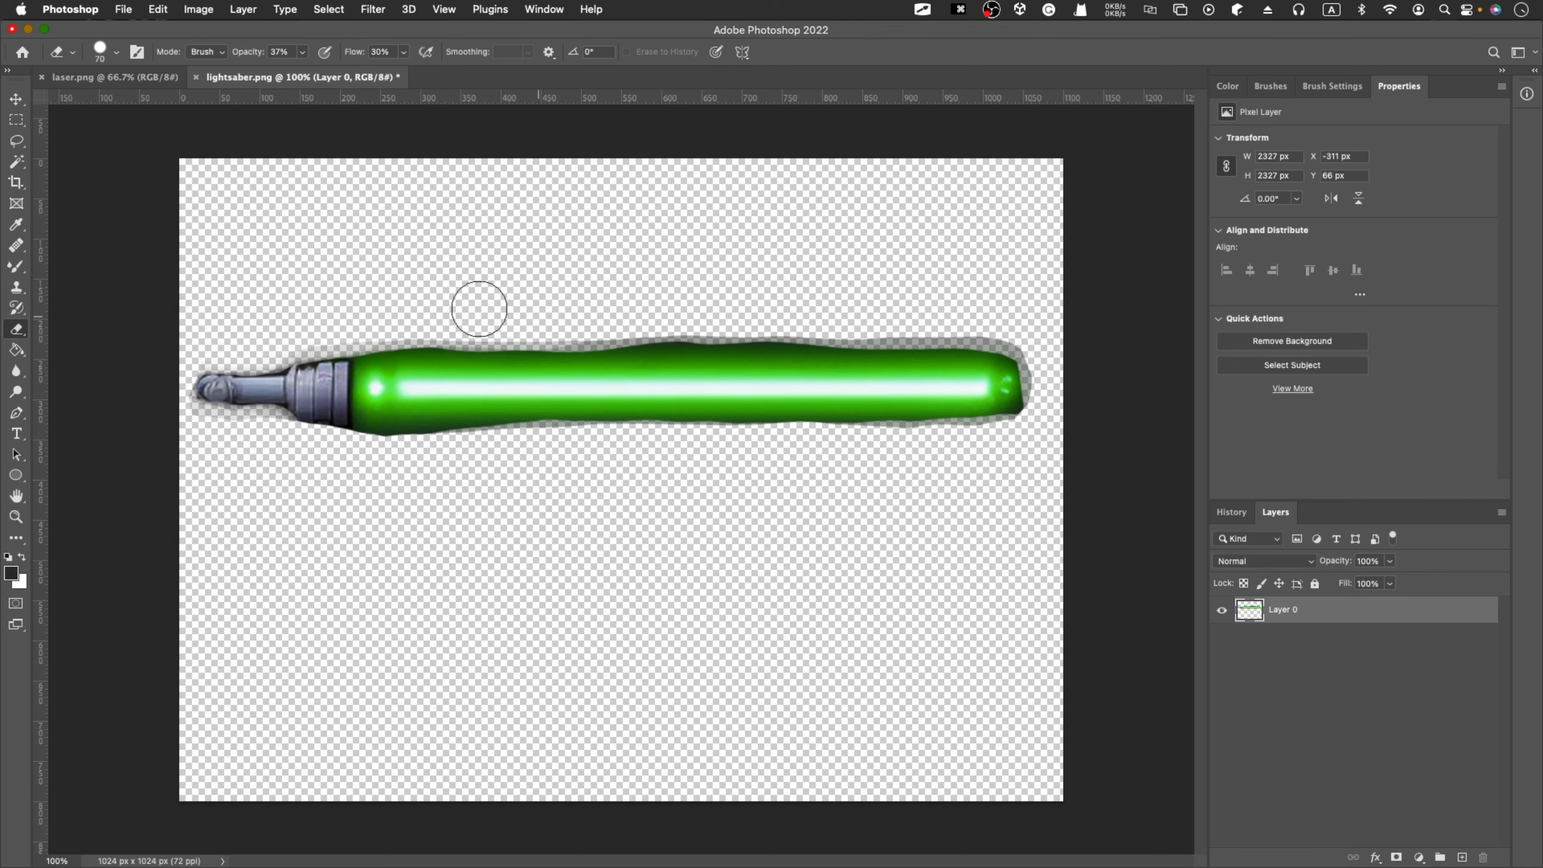
drag(324, 321, 994, 324)
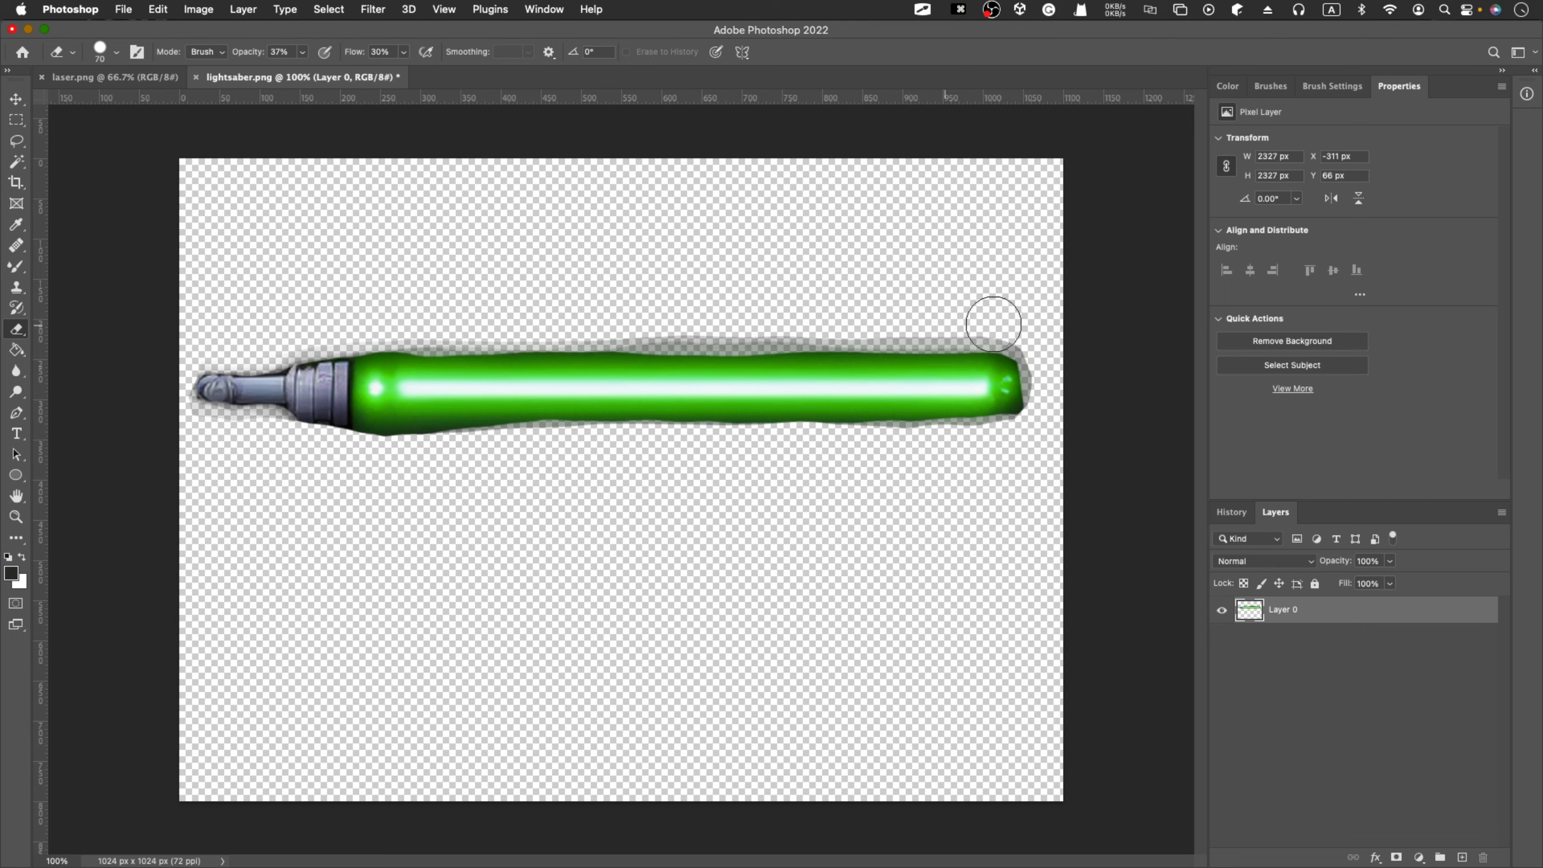
Step: Soften the dark fringe along the upper and lower edges and the tip of the green blade with the Eraser
drag(438, 320, 1007, 337)
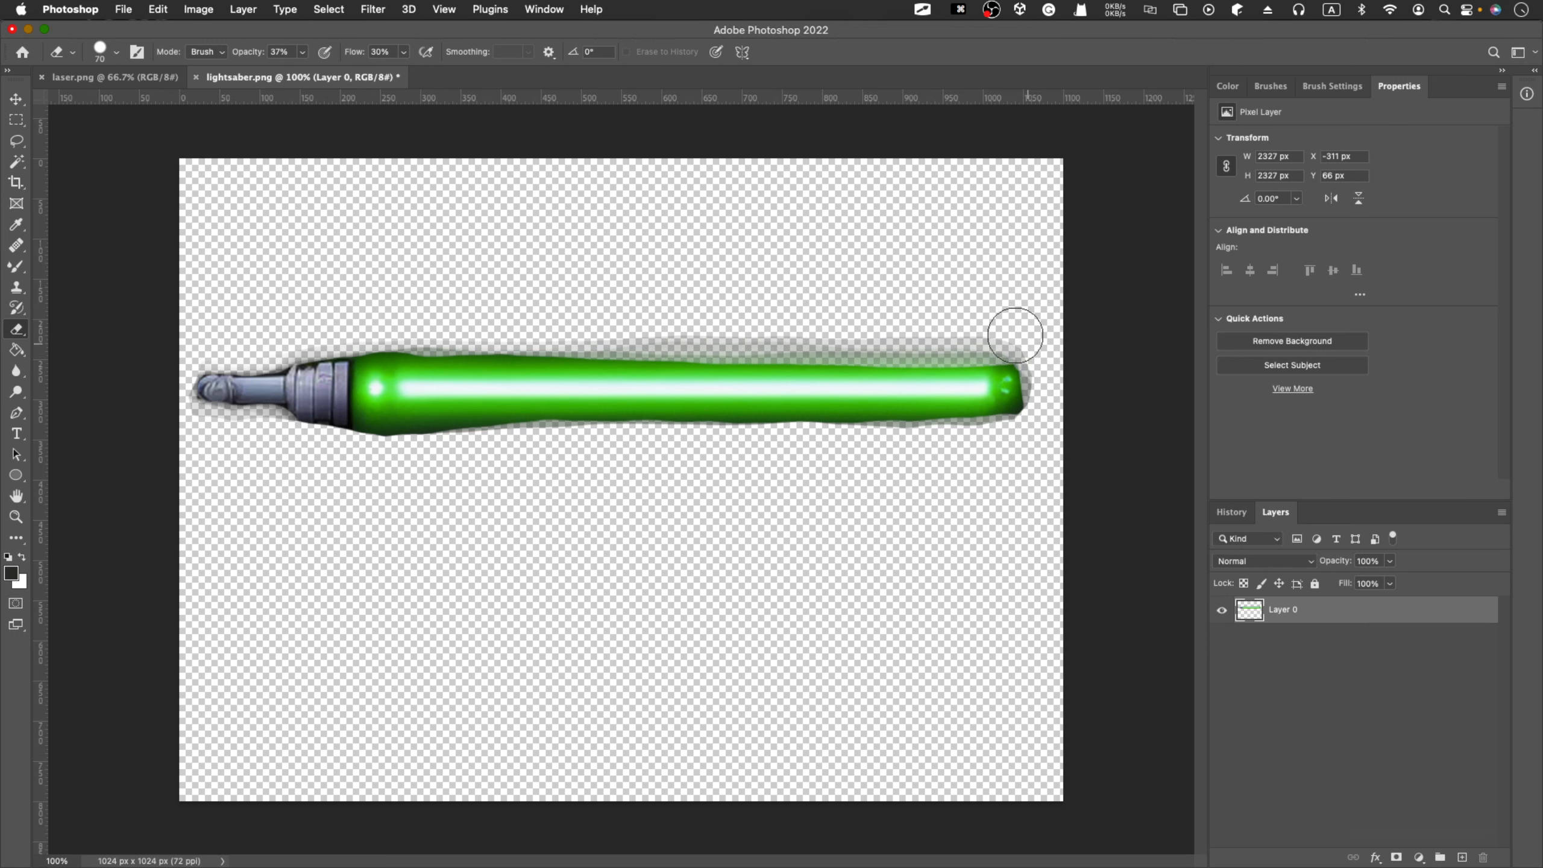
drag(1064, 383, 978, 485)
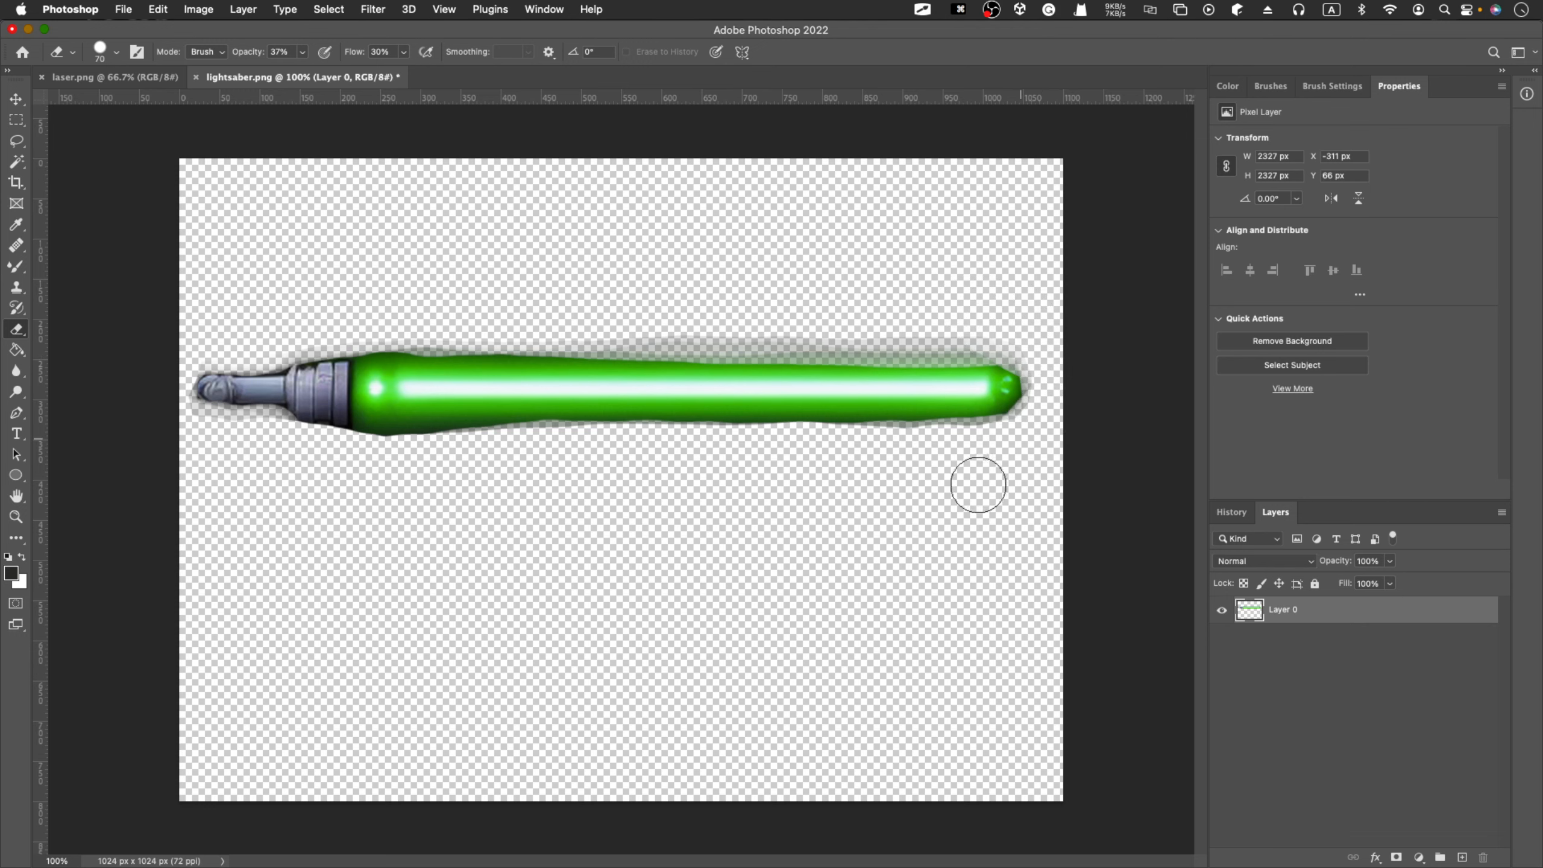
drag(1039, 331, 1059, 344)
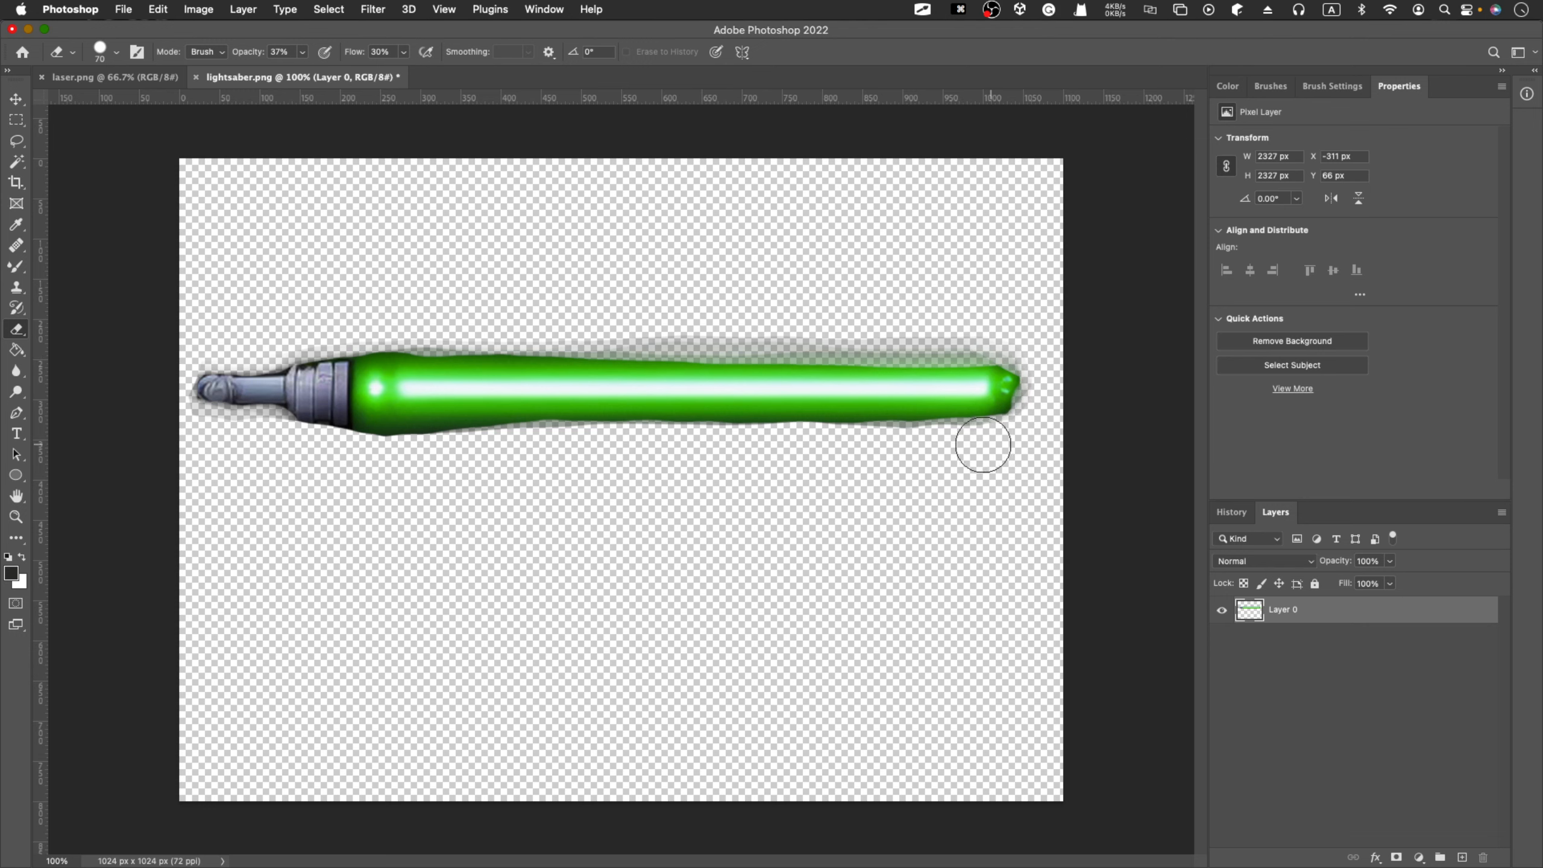
drag(934, 447, 355, 471)
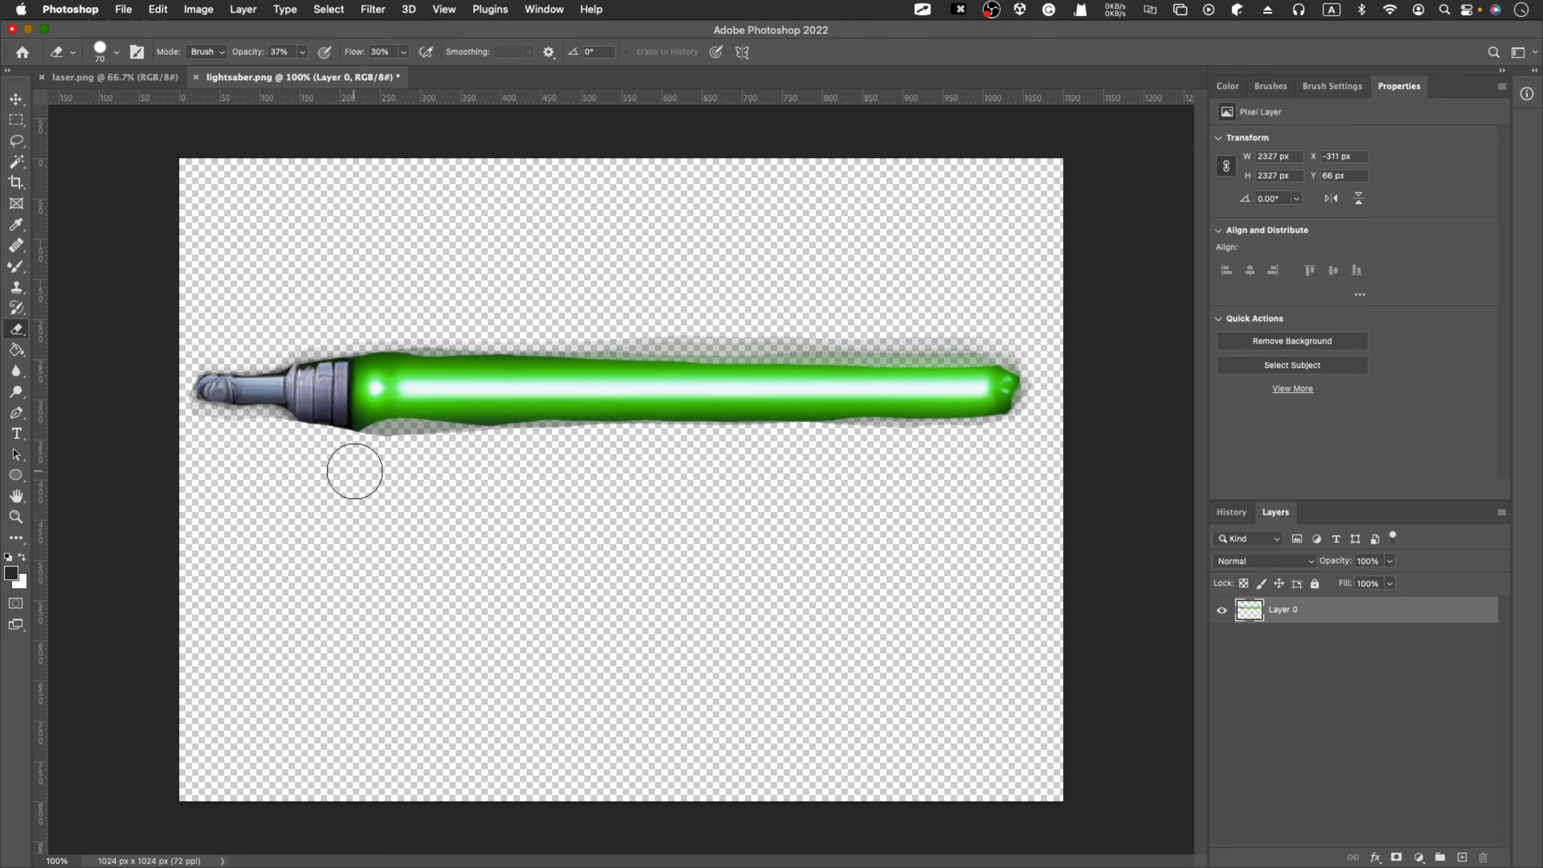
mouse_move(354, 477)
mouse_down()
mouse_move(323, 450)
mouse_move(420, 438)
mouse_move(320, 448)
mouse_move(630, 467)
mouse_up()
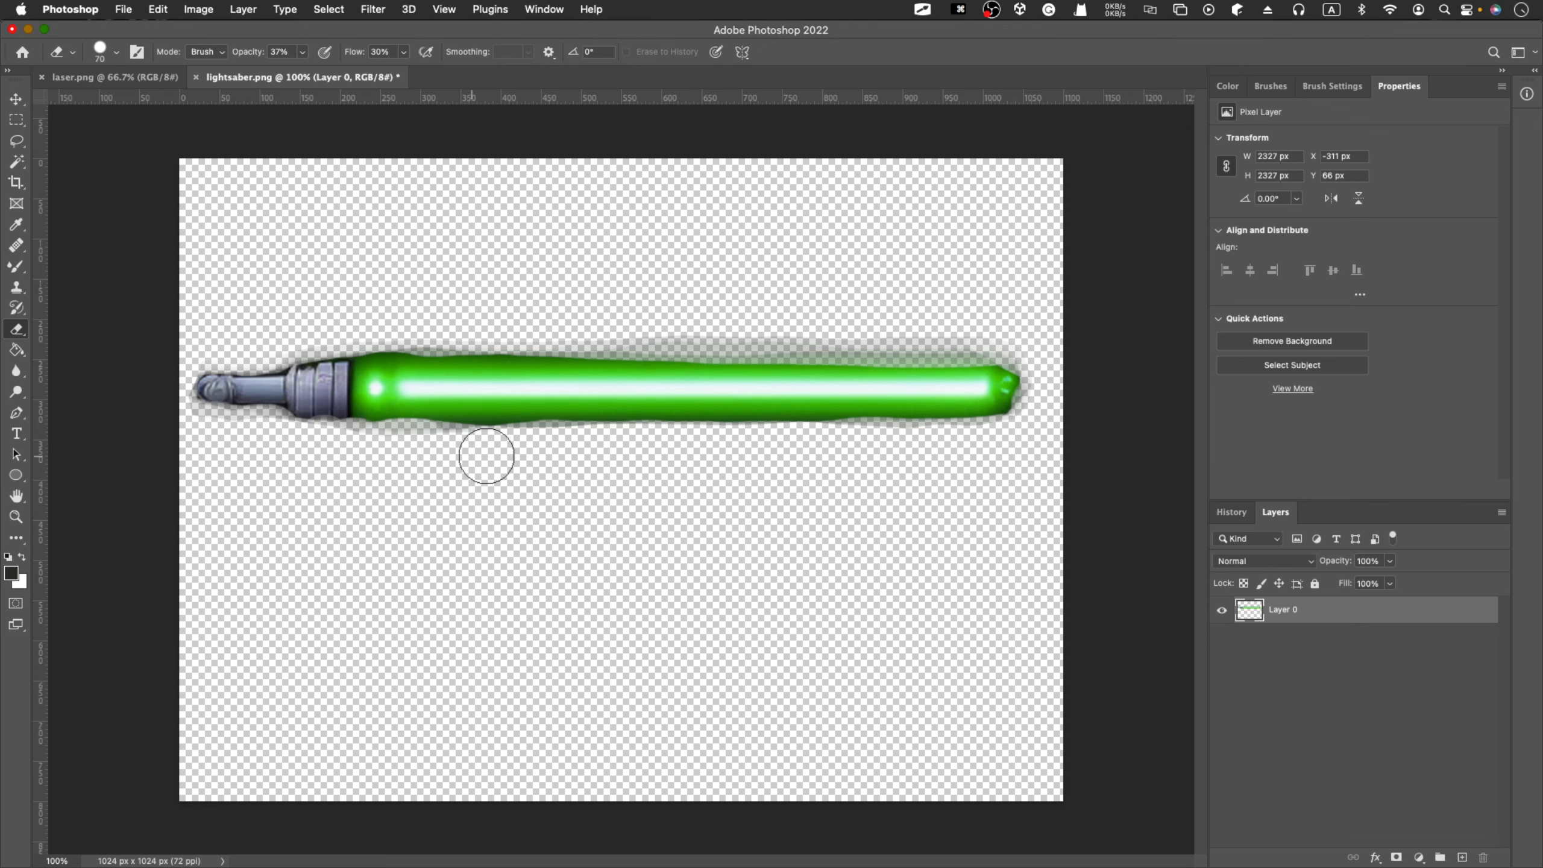
mouse_move(516, 454)
mouse_down()
mouse_move(401, 454)
mouse_move(521, 450)
mouse_up()
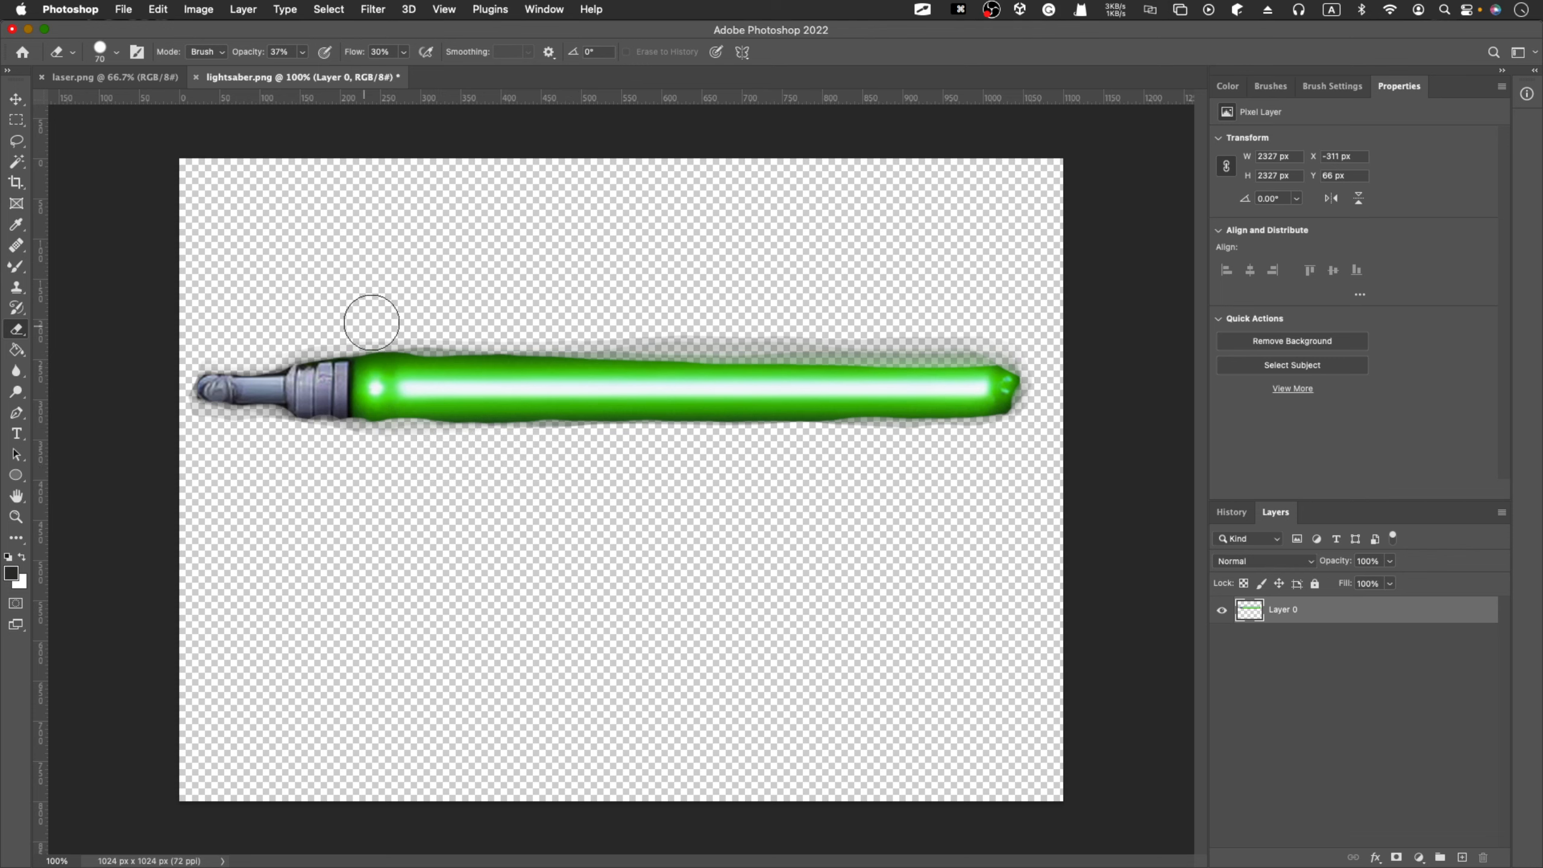
mouse_move(526, 318)
mouse_down()
mouse_move(1014, 328)
mouse_move(1051, 397)
mouse_up()
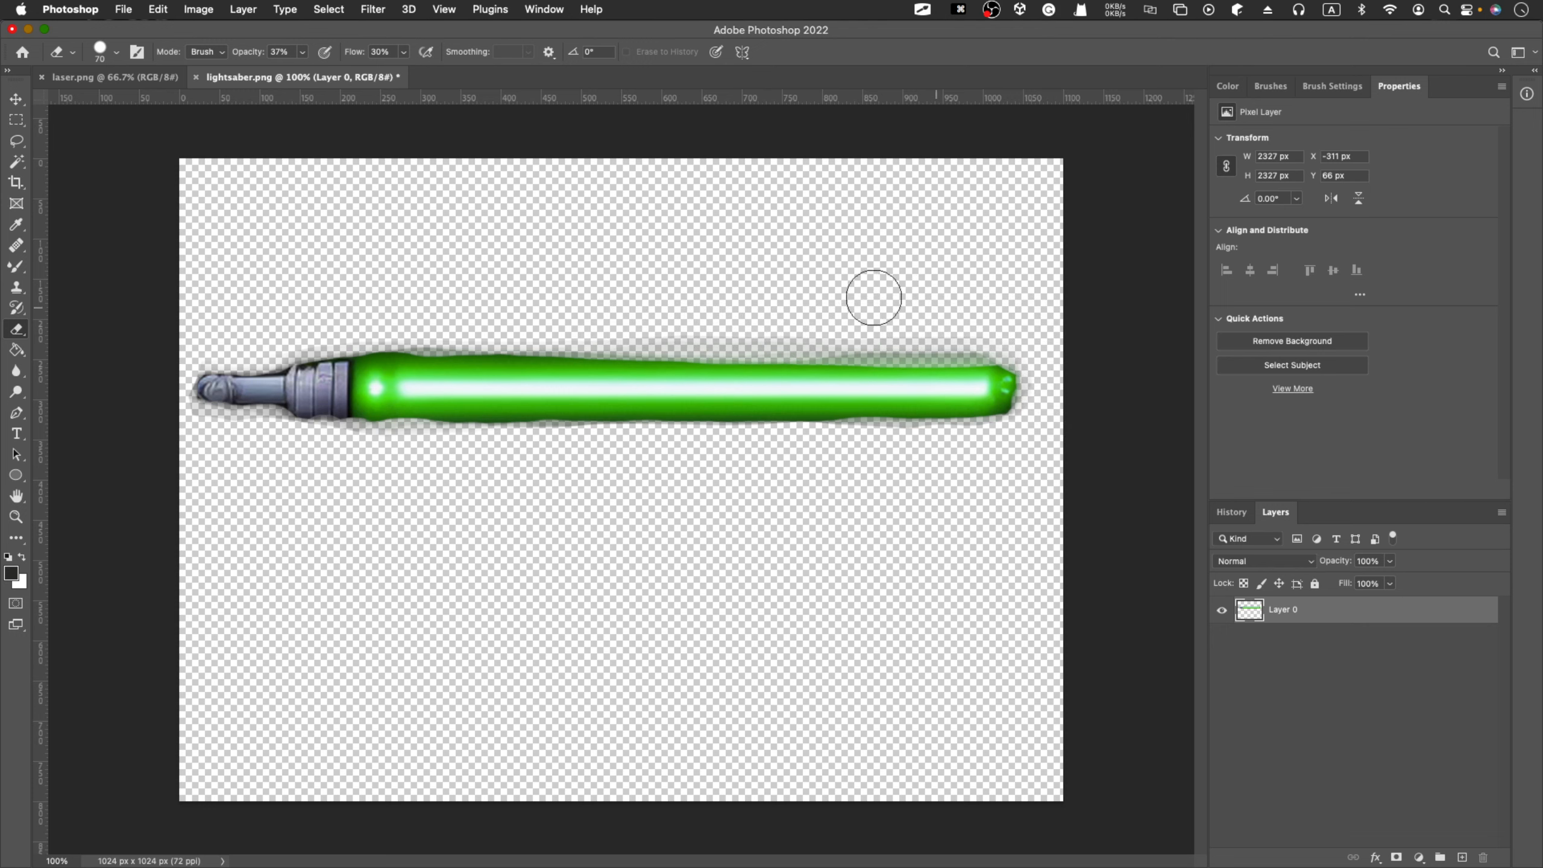
drag(800, 328, 987, 335)
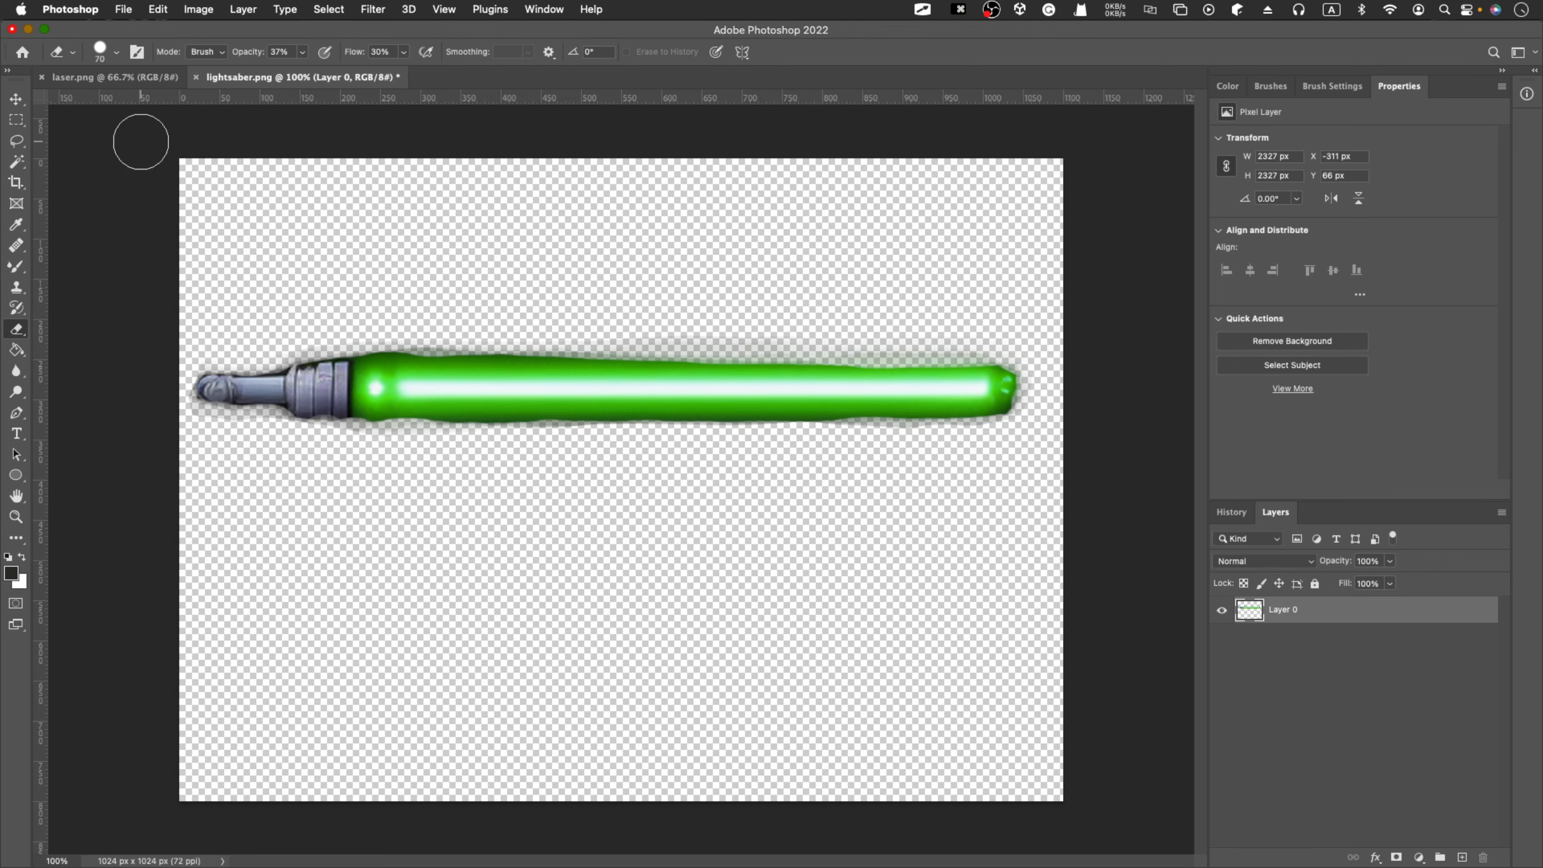
click(17, 142)
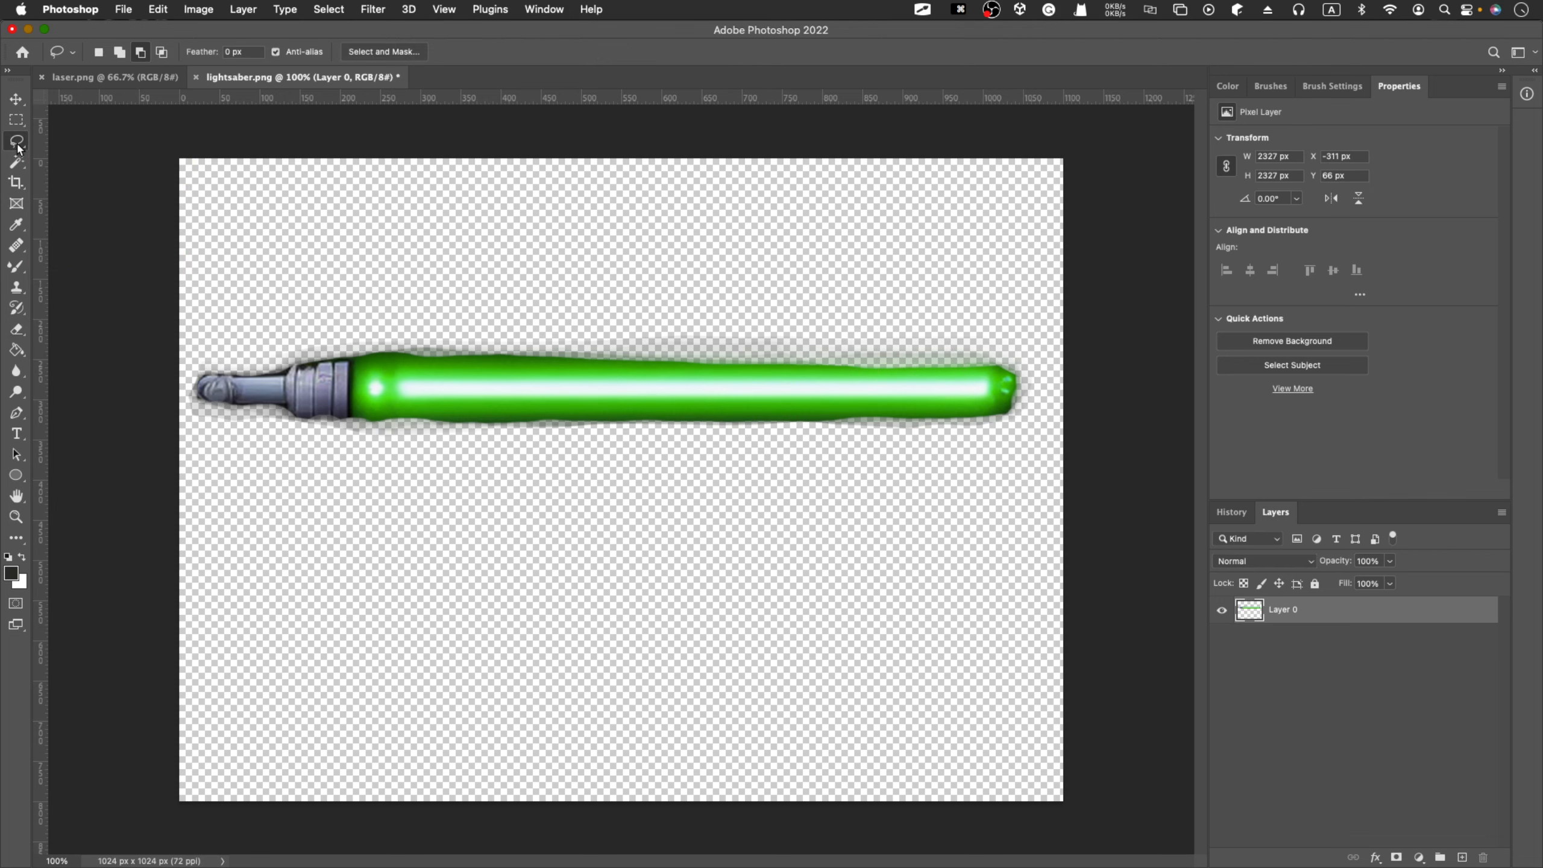
right_click(934, 299)
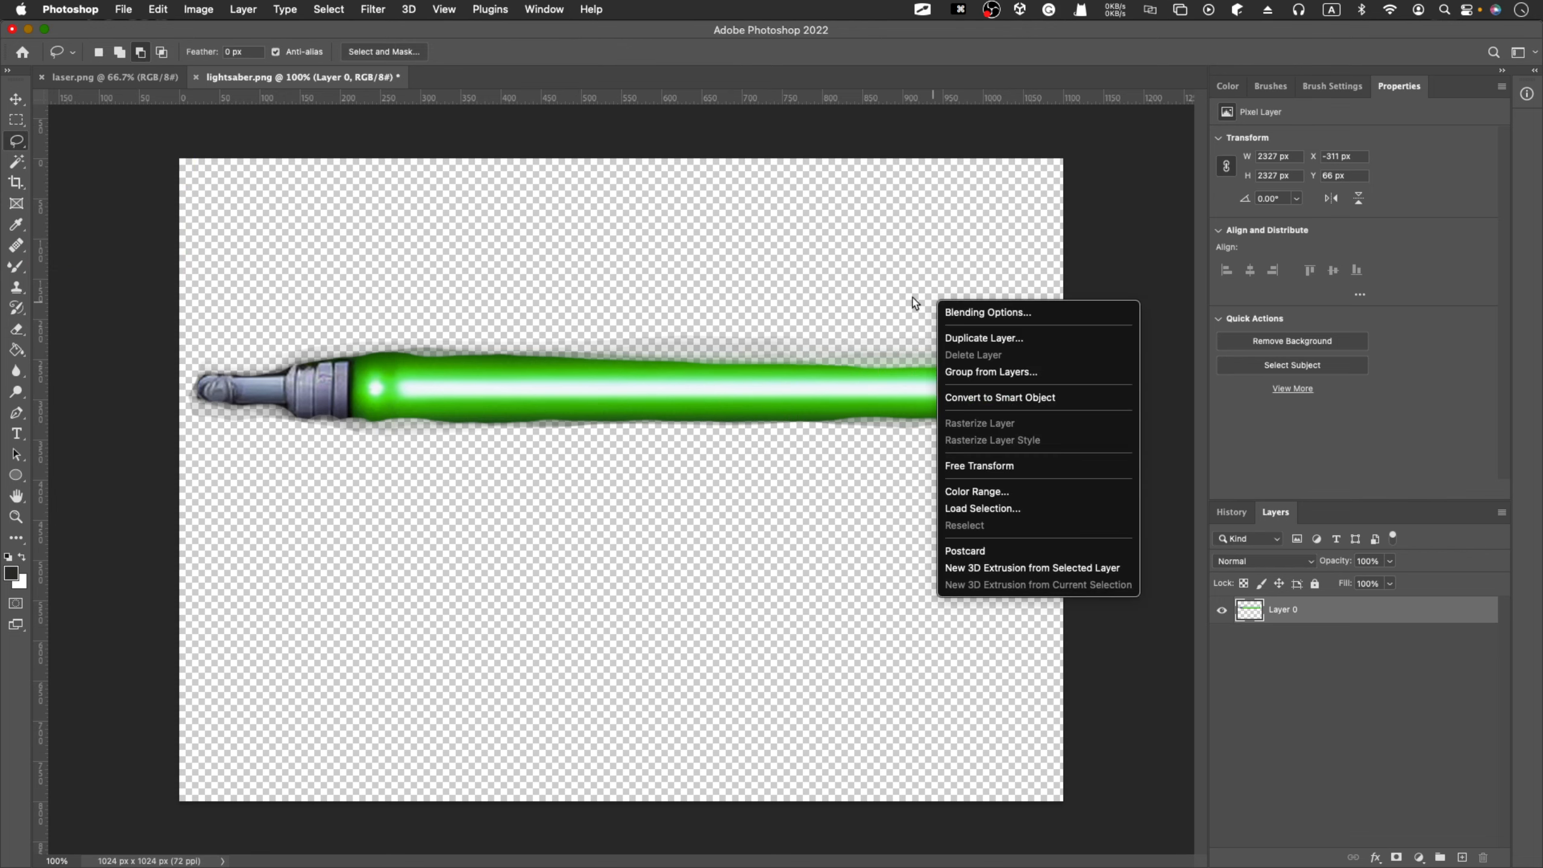
drag(763, 273, 605, 246)
mouse_move(821, 311)
mouse_down()
mouse_move(645, 278)
mouse_move(212, 354)
mouse_move(564, 550)
mouse_move(1068, 382)
mouse_move(908, 252)
mouse_up()
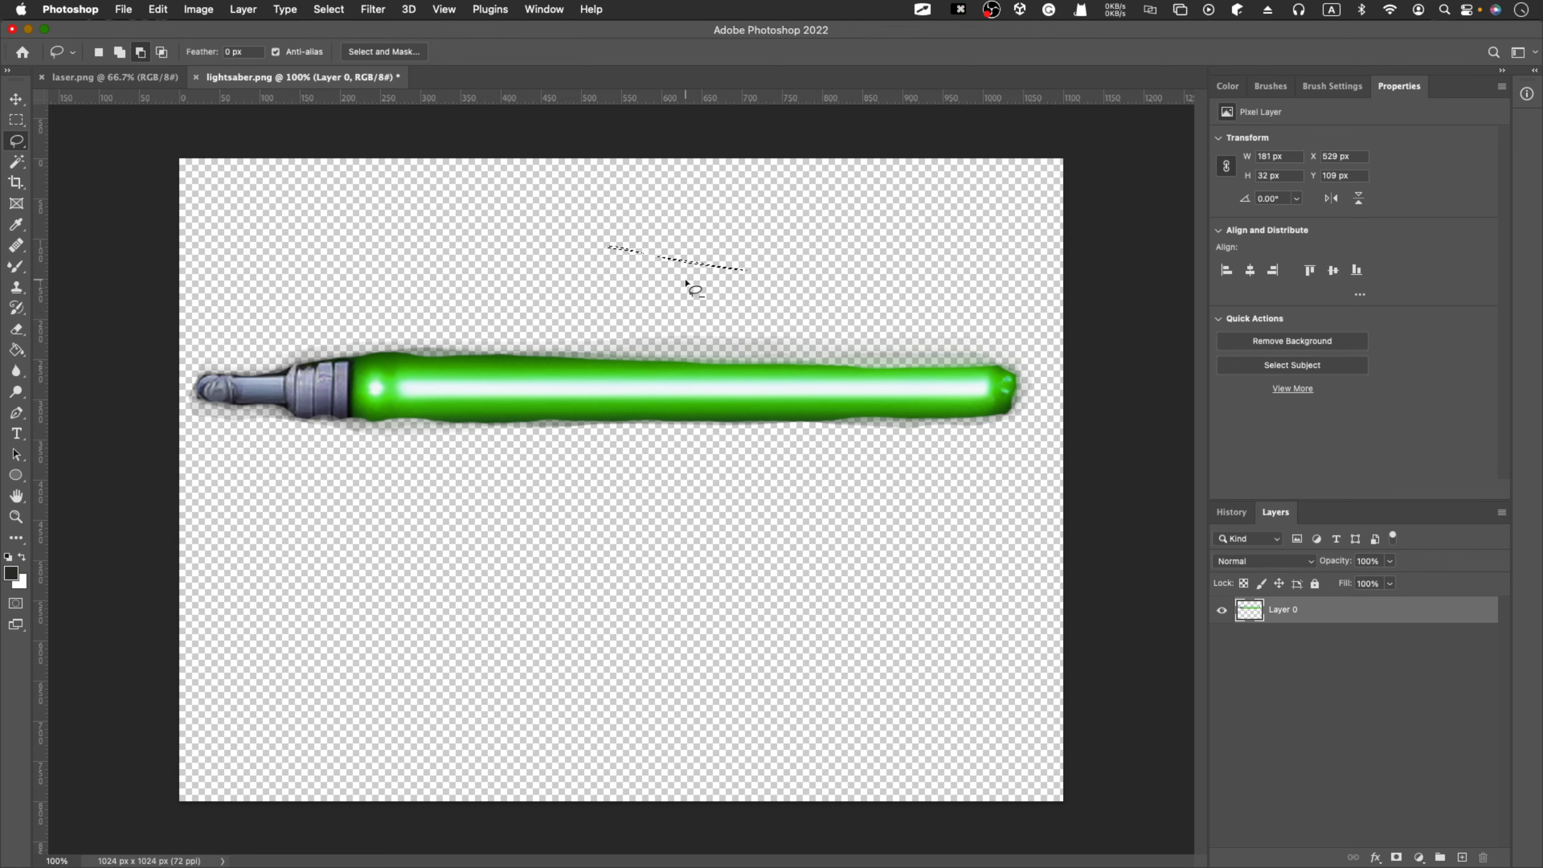
mouse_move(664, 316)
mouse_down()
mouse_move(215, 330)
mouse_move(359, 523)
mouse_move(993, 480)
mouse_move(972, 328)
mouse_move(609, 310)
mouse_up()
key(super+z)
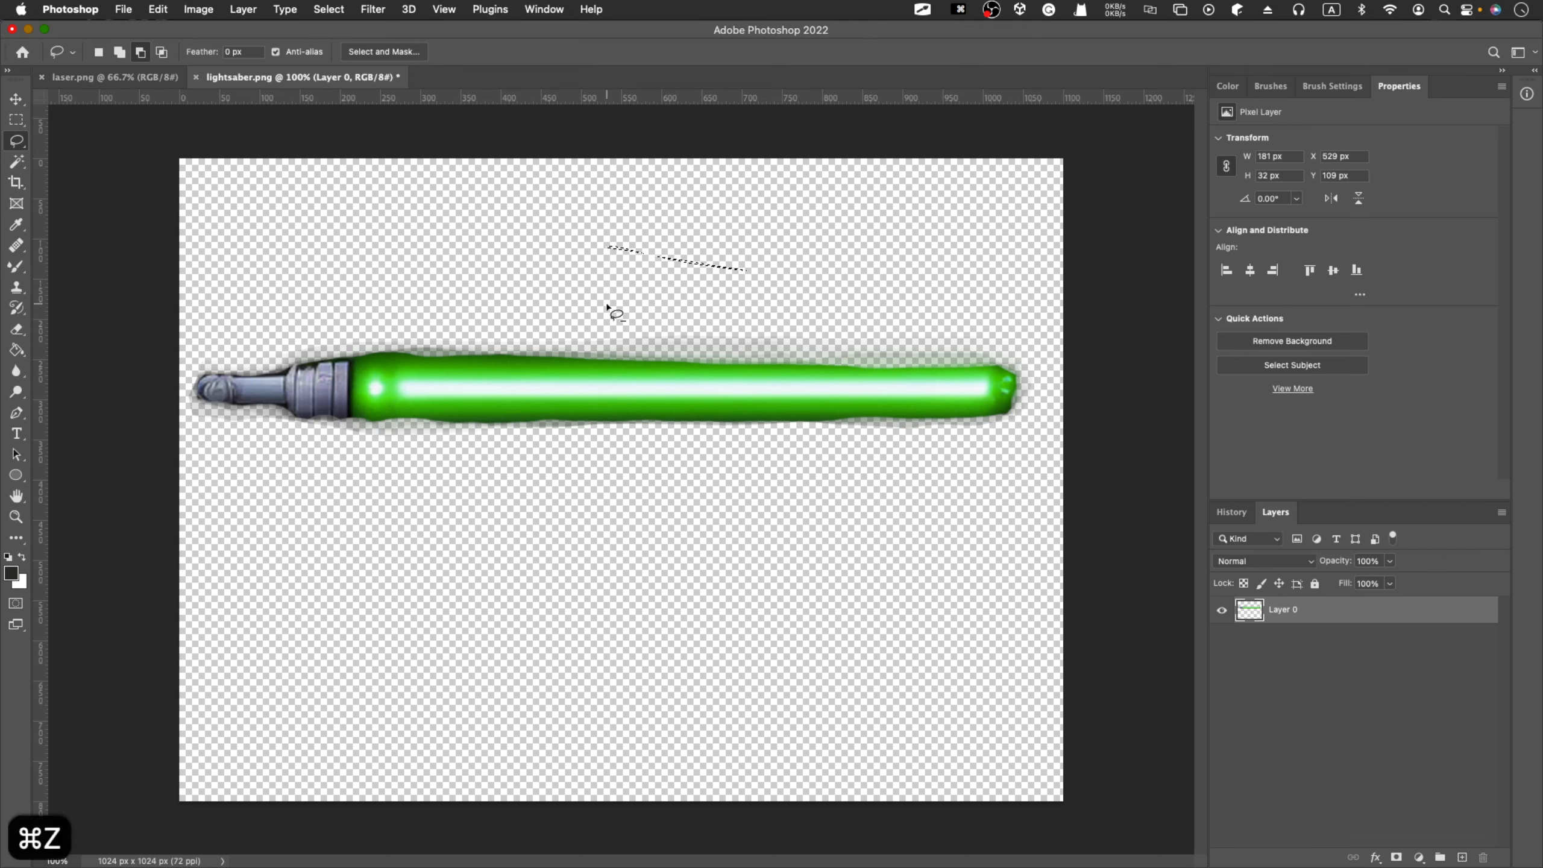
key(super+d)
Step: Lasso the whole lightsaber, centre it on the canvas at X 550 px, Y 400 px with Free Transform, and deselect it
mouse_move(372, 314)
mouse_down()
mouse_move(270, 321)
mouse_move(191, 419)
mouse_move(585, 489)
mouse_move(1018, 424)
mouse_move(734, 320)
mouse_move(355, 303)
mouse_move(330, 317)
mouse_up()
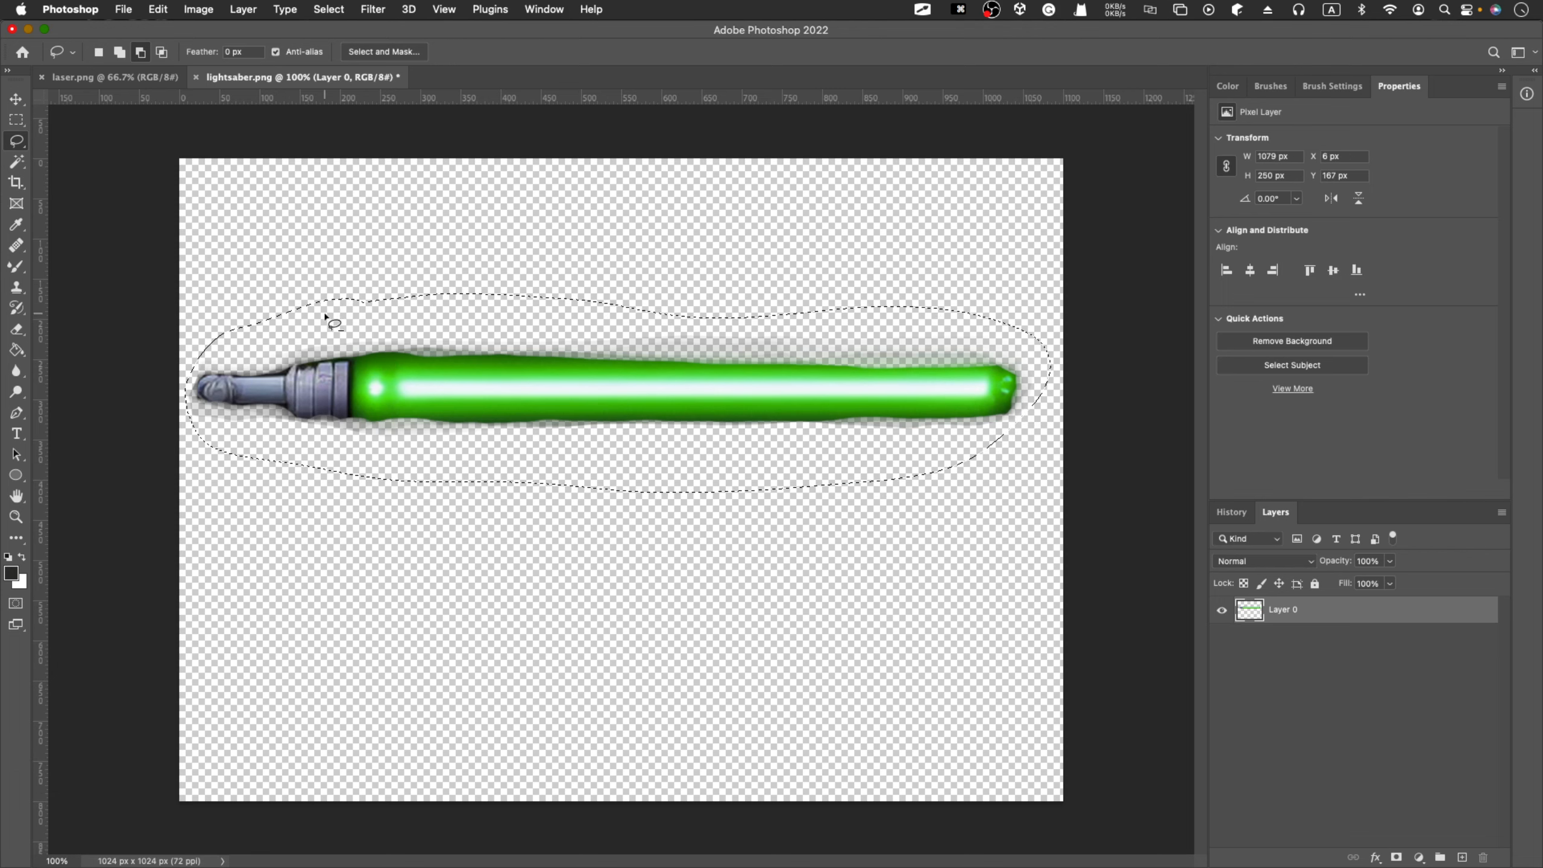
key(ctrl+t)
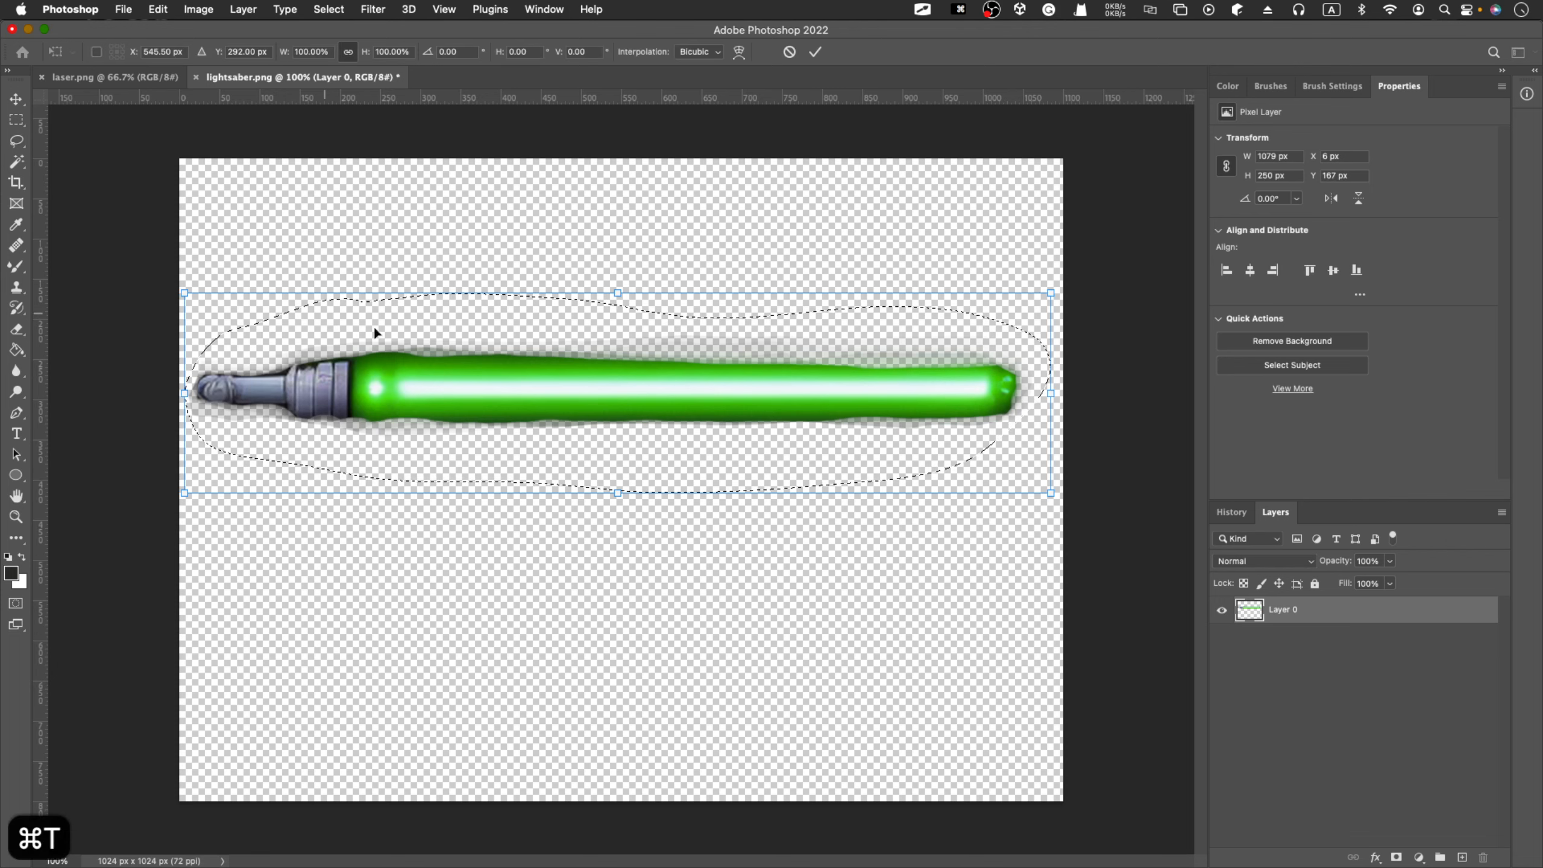
drag(682, 412, 665, 480)
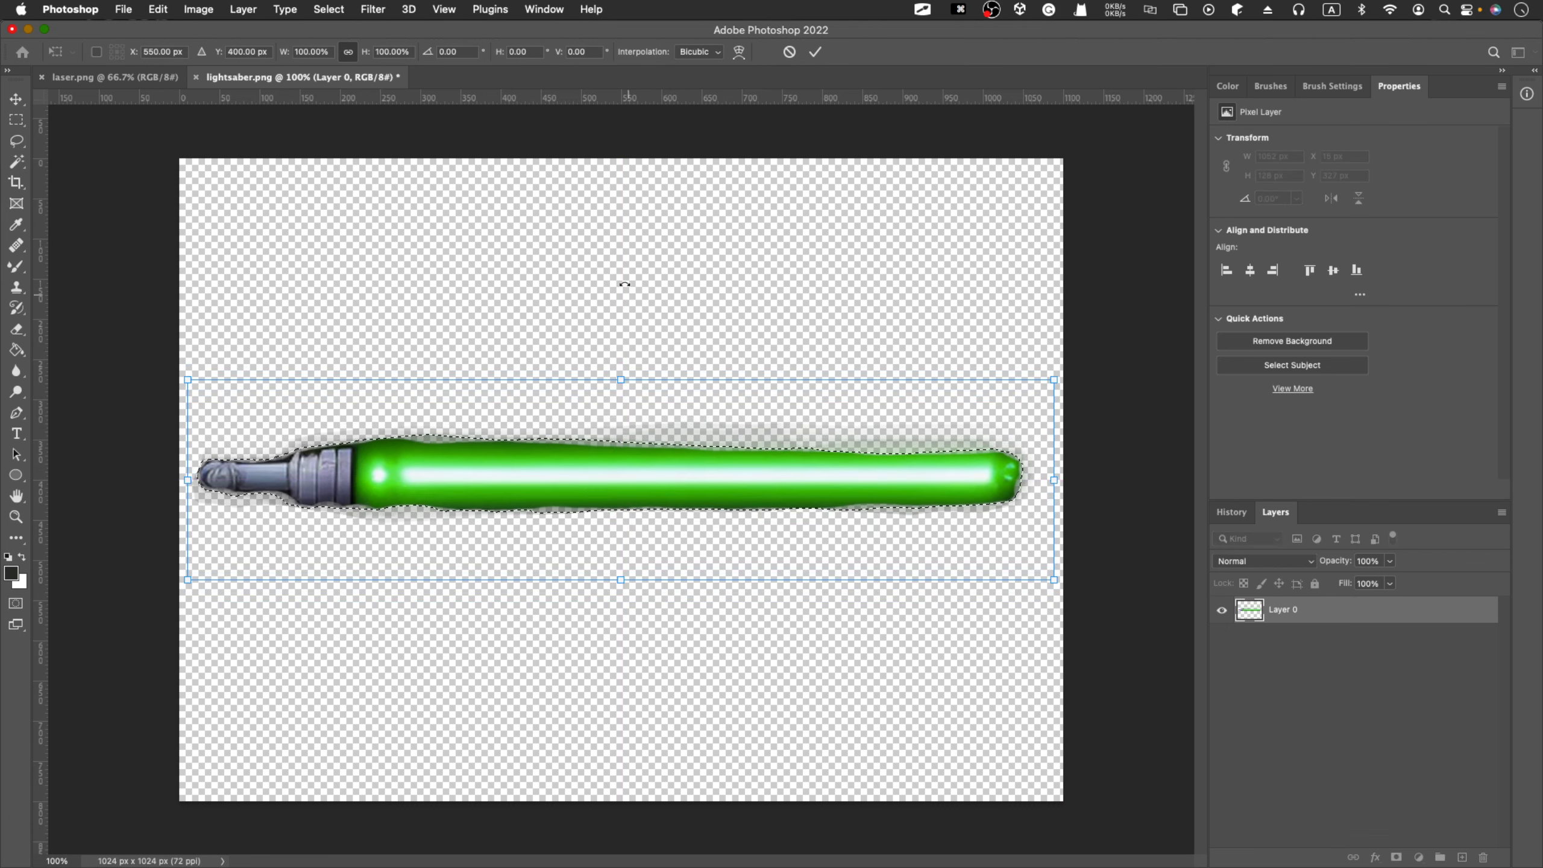
key(Return)
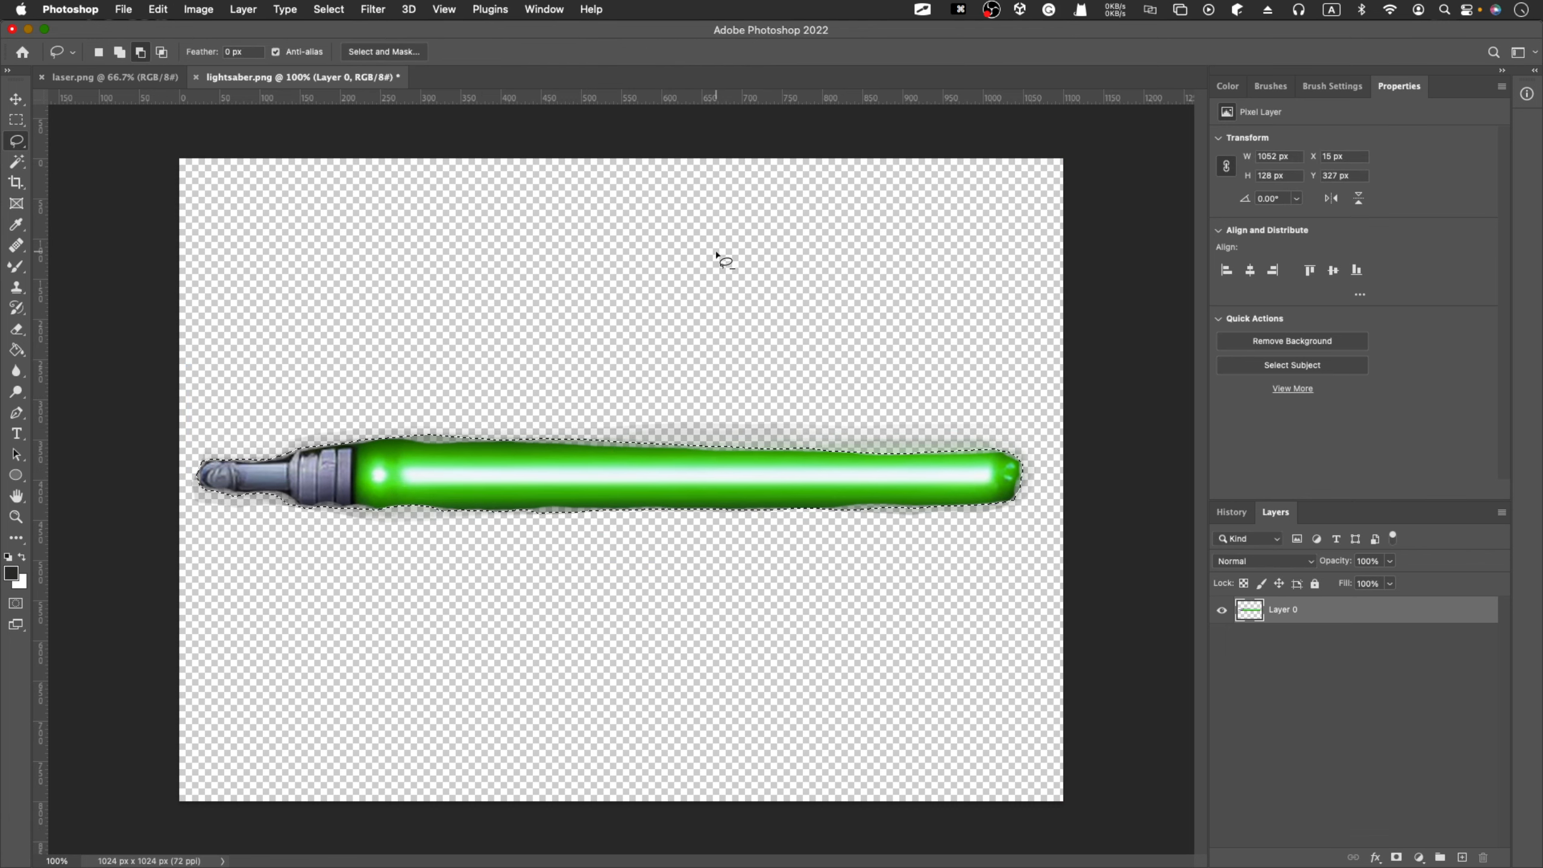
key(super+d)
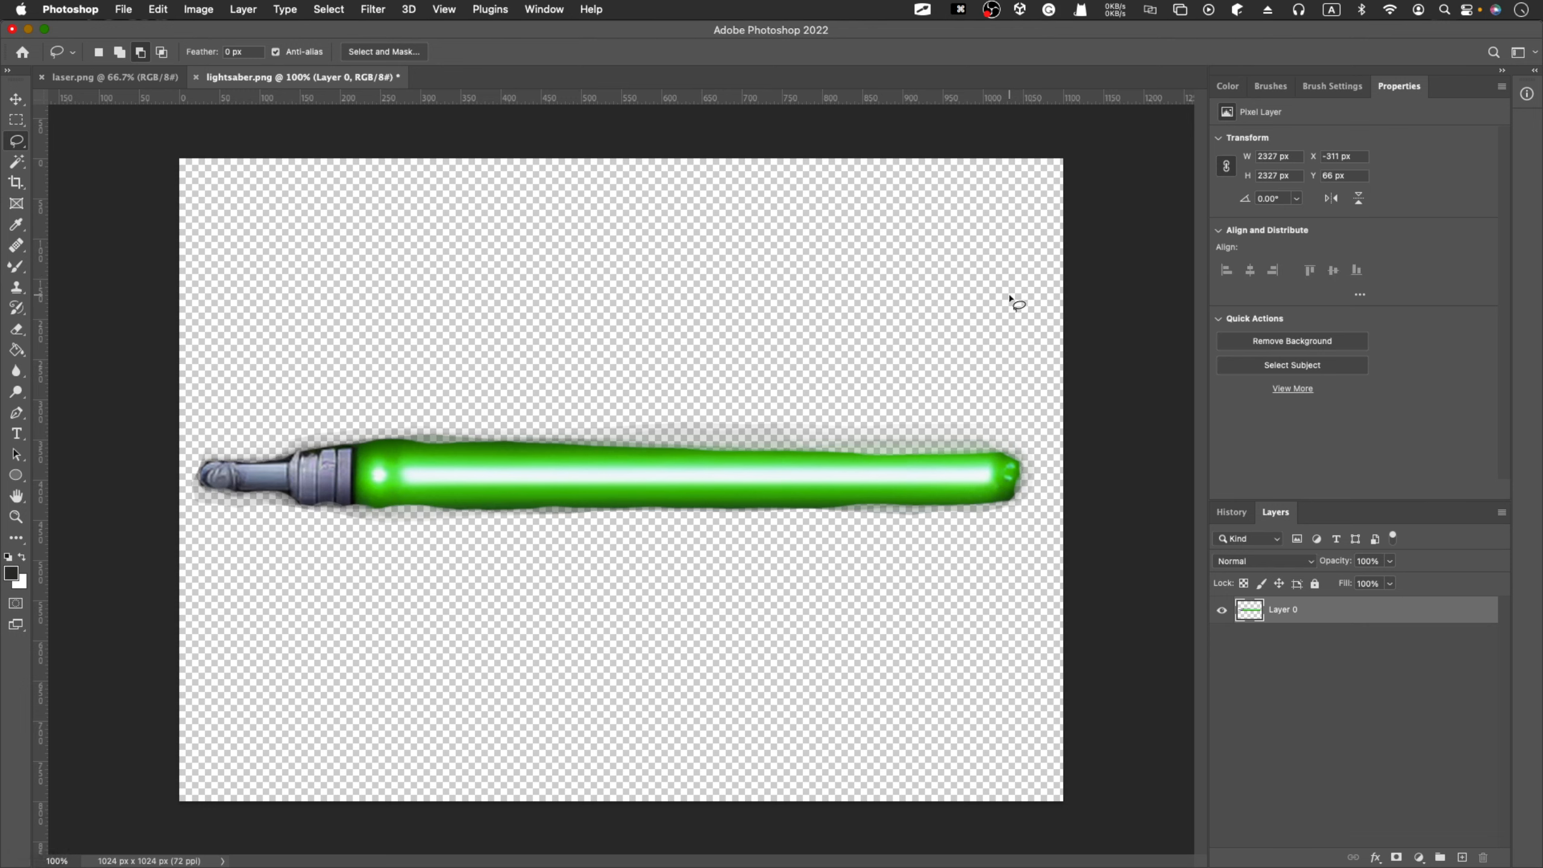
Step: Erase the remaining fringe around the centred lightsaber's hilt, blade edges and tip, and save lightsaber.png
key(e)
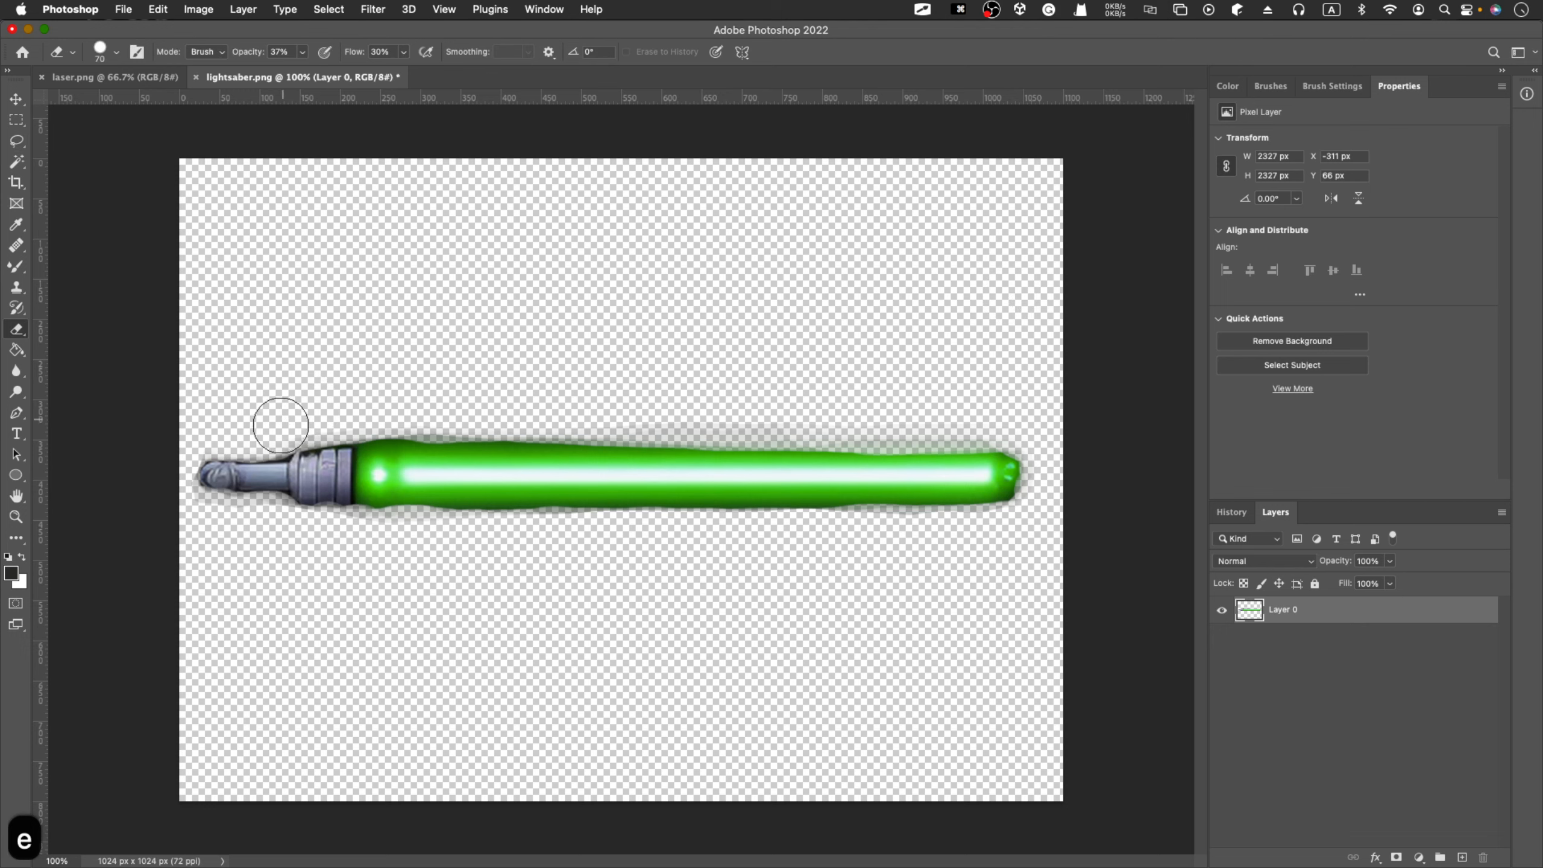
mouse_move(298, 426)
mouse_down()
mouse_move(1030, 421)
mouse_move(1051, 445)
mouse_move(1032, 434)
mouse_move(1033, 509)
mouse_move(1029, 434)
mouse_move(1013, 424)
mouse_move(1033, 510)
mouse_up()
drag(316, 536, 1021, 526)
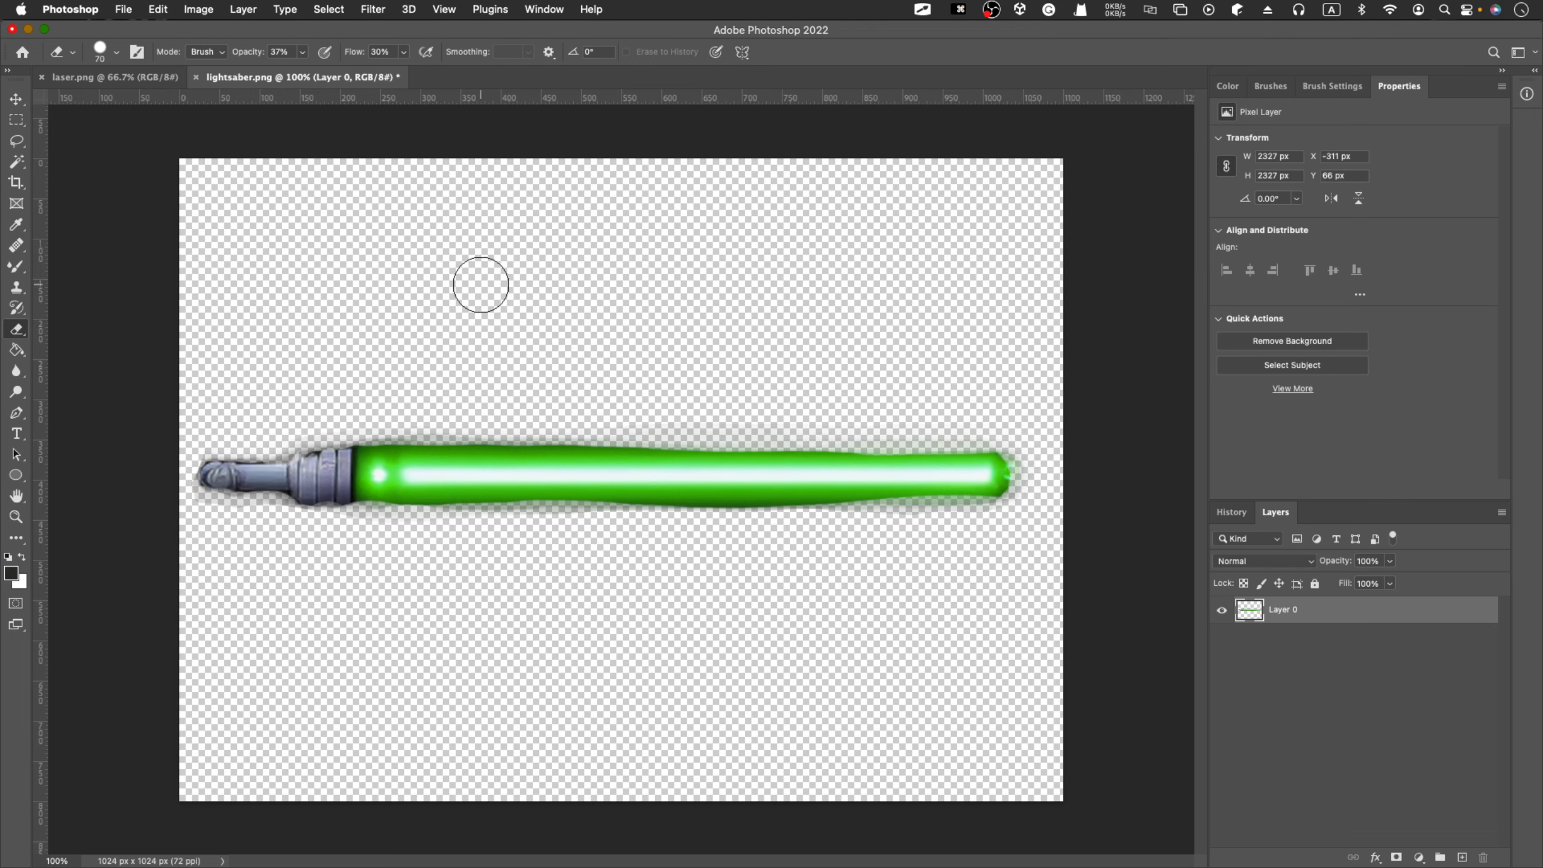
key(super+s)
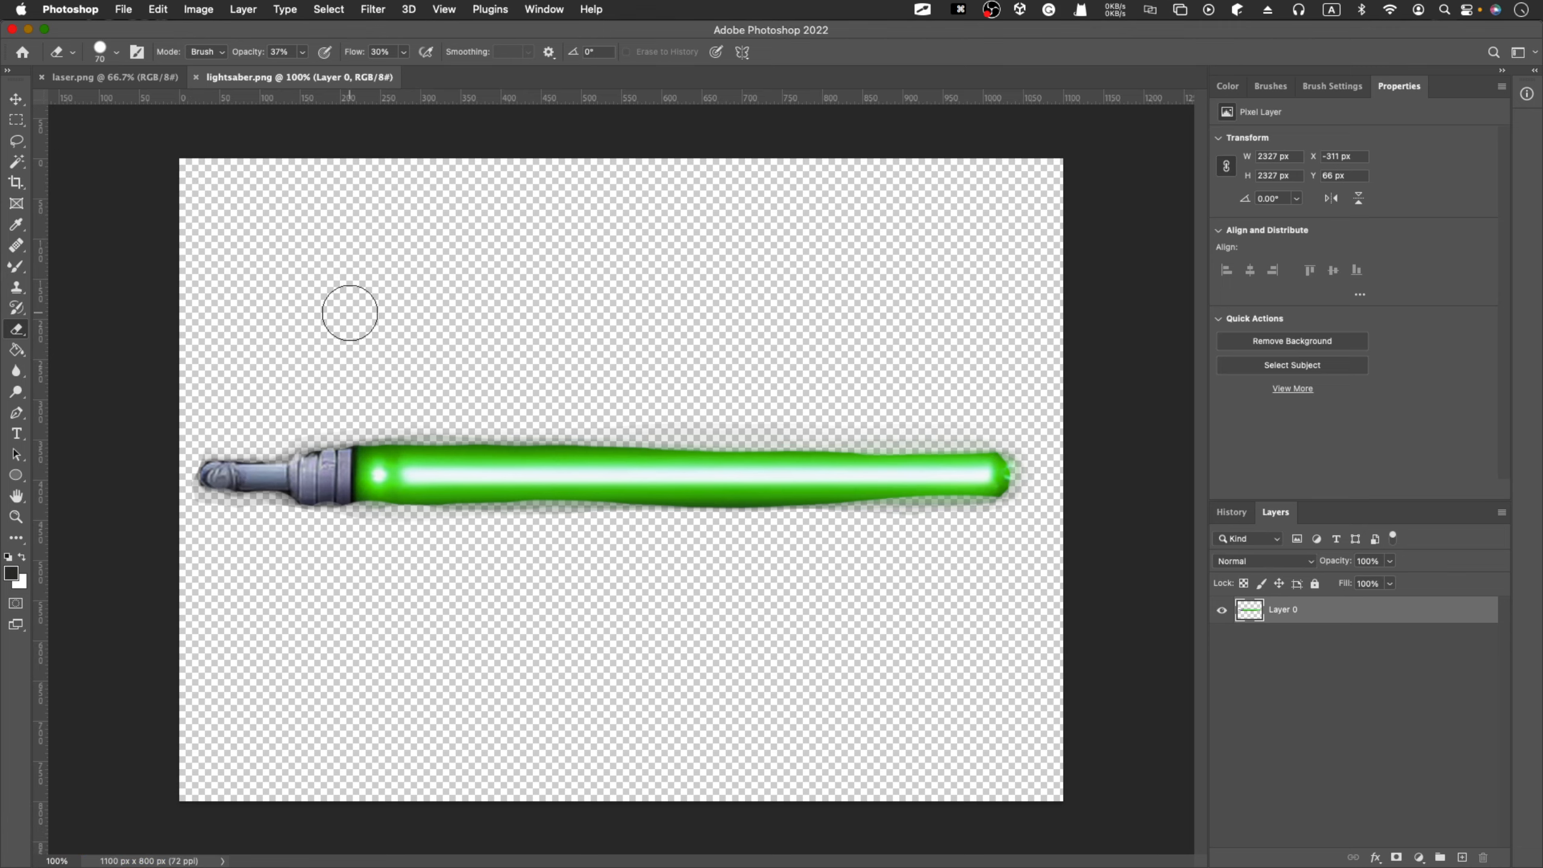
Step: Switch to Unity and inspect the lightsaber texture's import settings and the lightSaber object's components
key(ctrl+Left)
key(ctrl+Left)
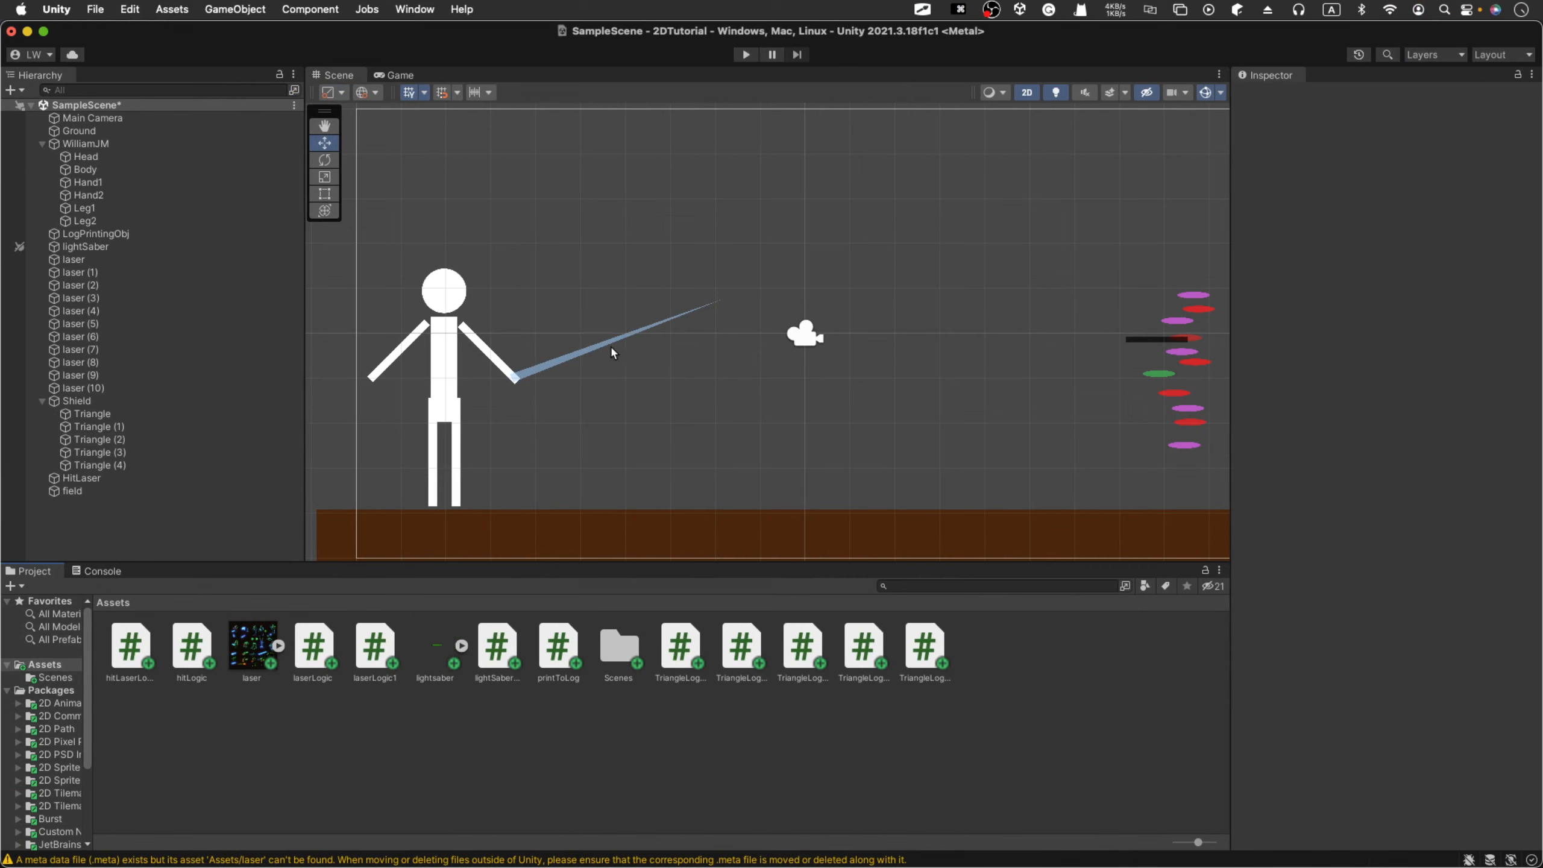
click(432, 661)
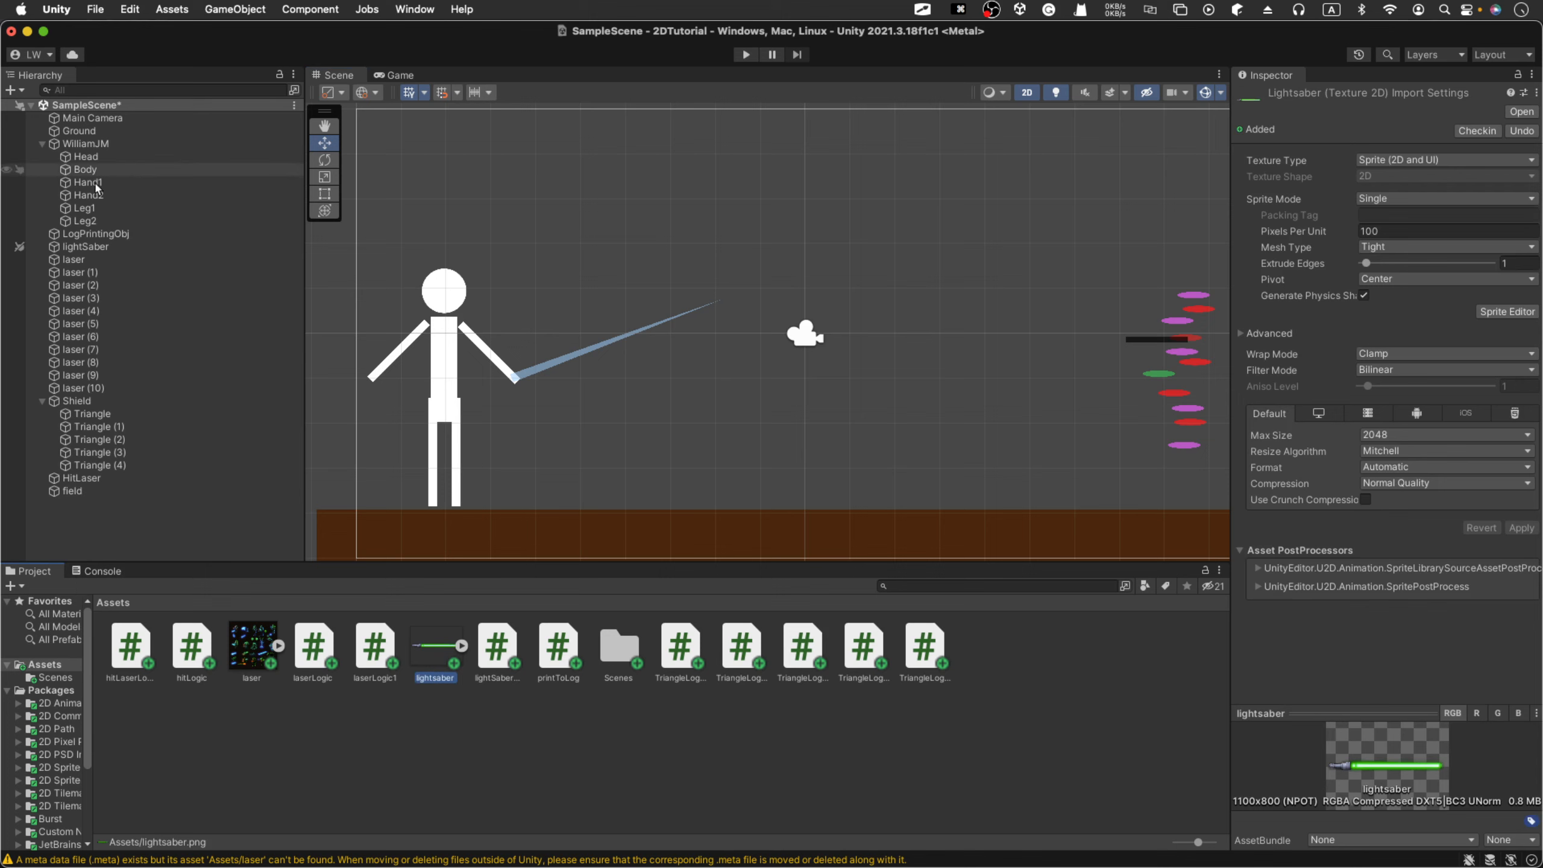
click(88, 247)
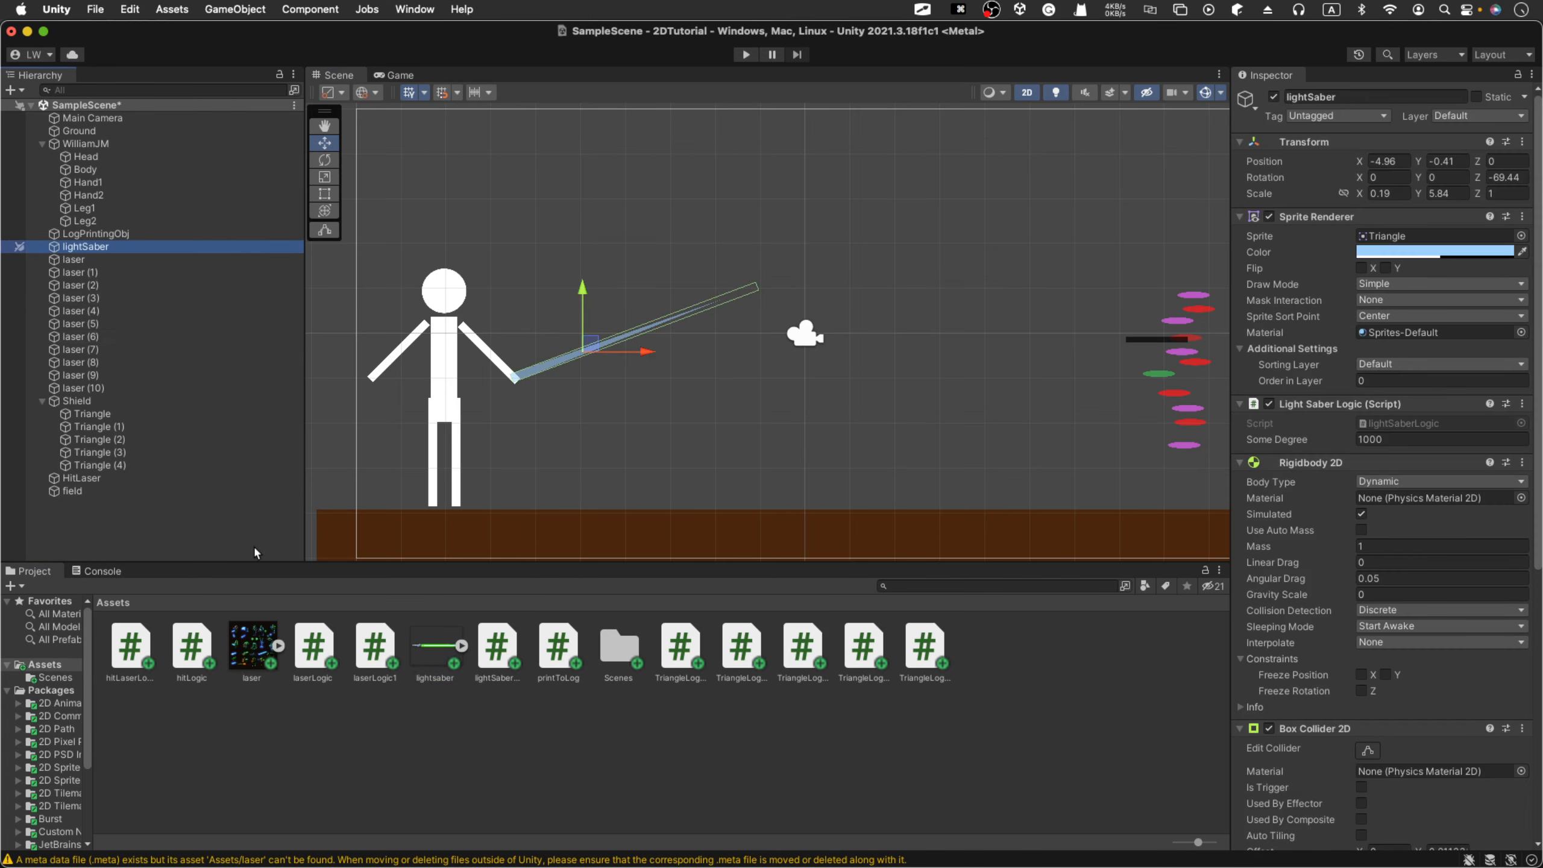
Step: Try placing the lightsaber image in the scene as a separate object, and delete that object
drag(435, 659, 799, 429)
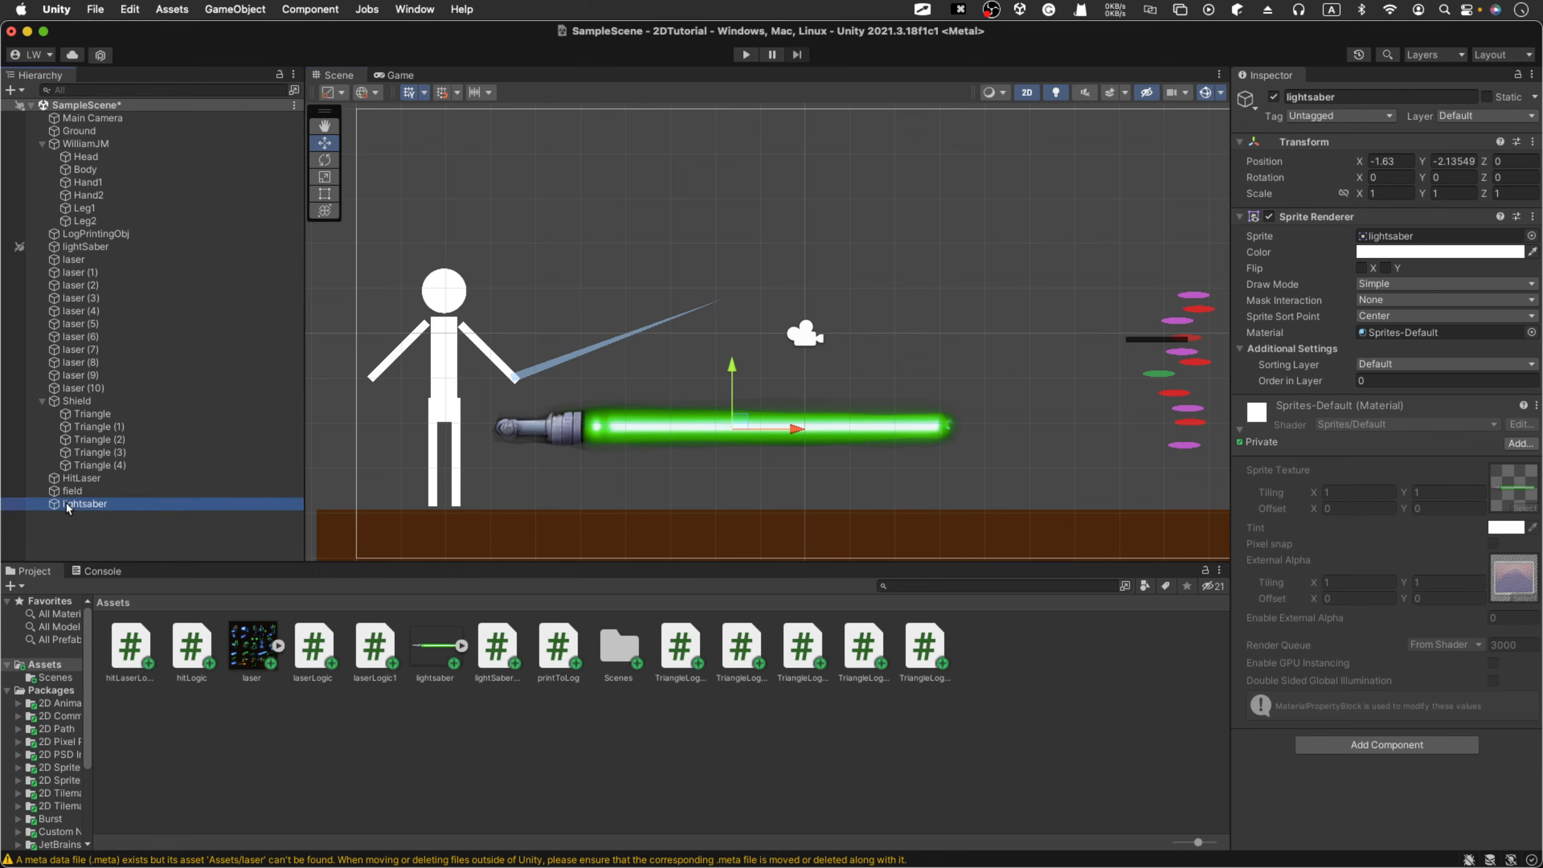
right_click(88, 508)
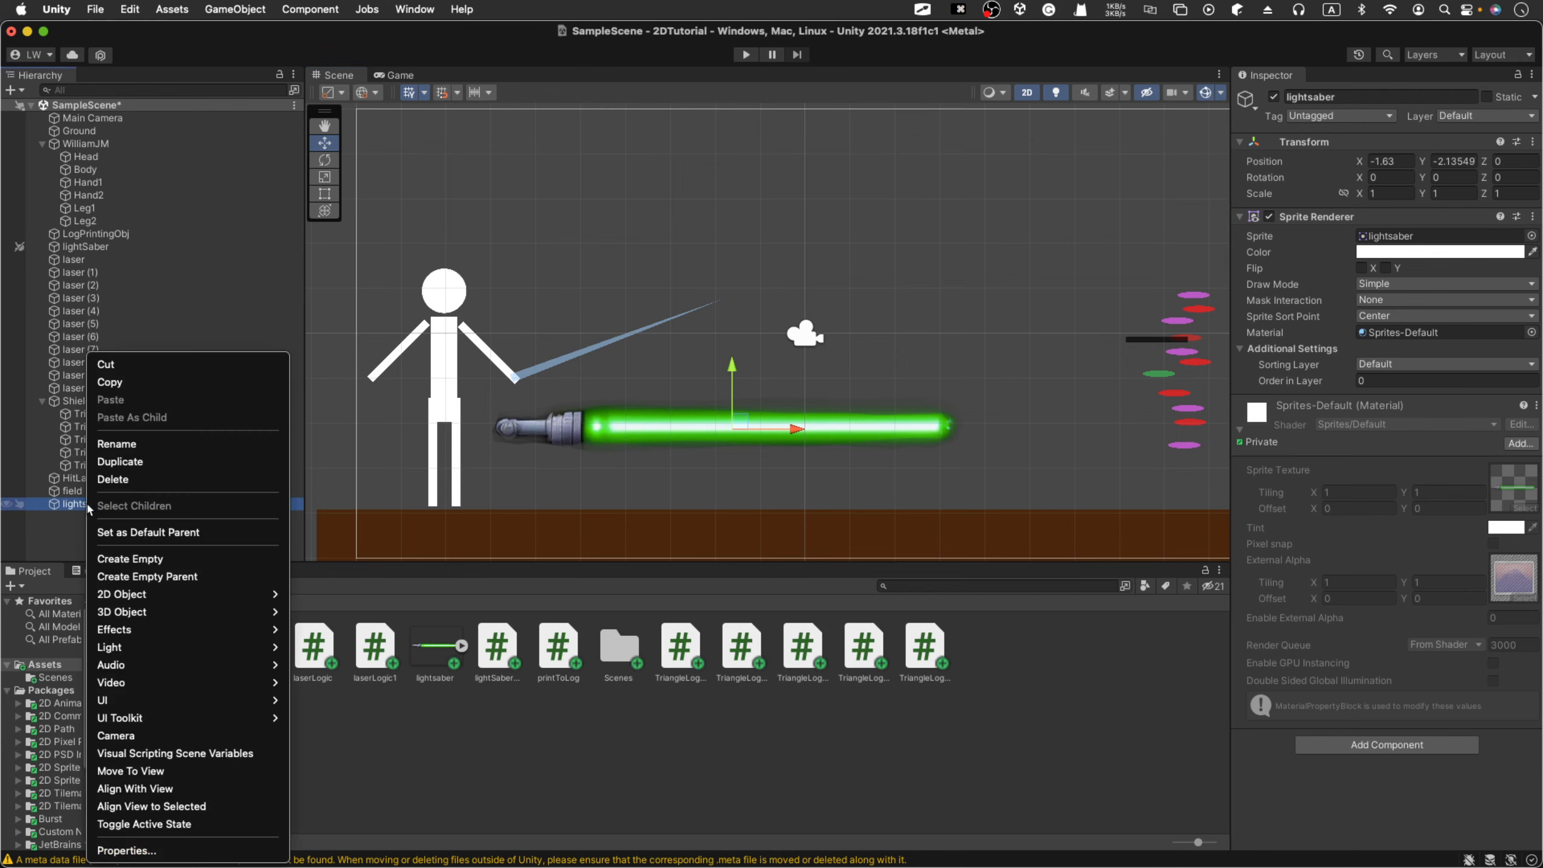
click(115, 479)
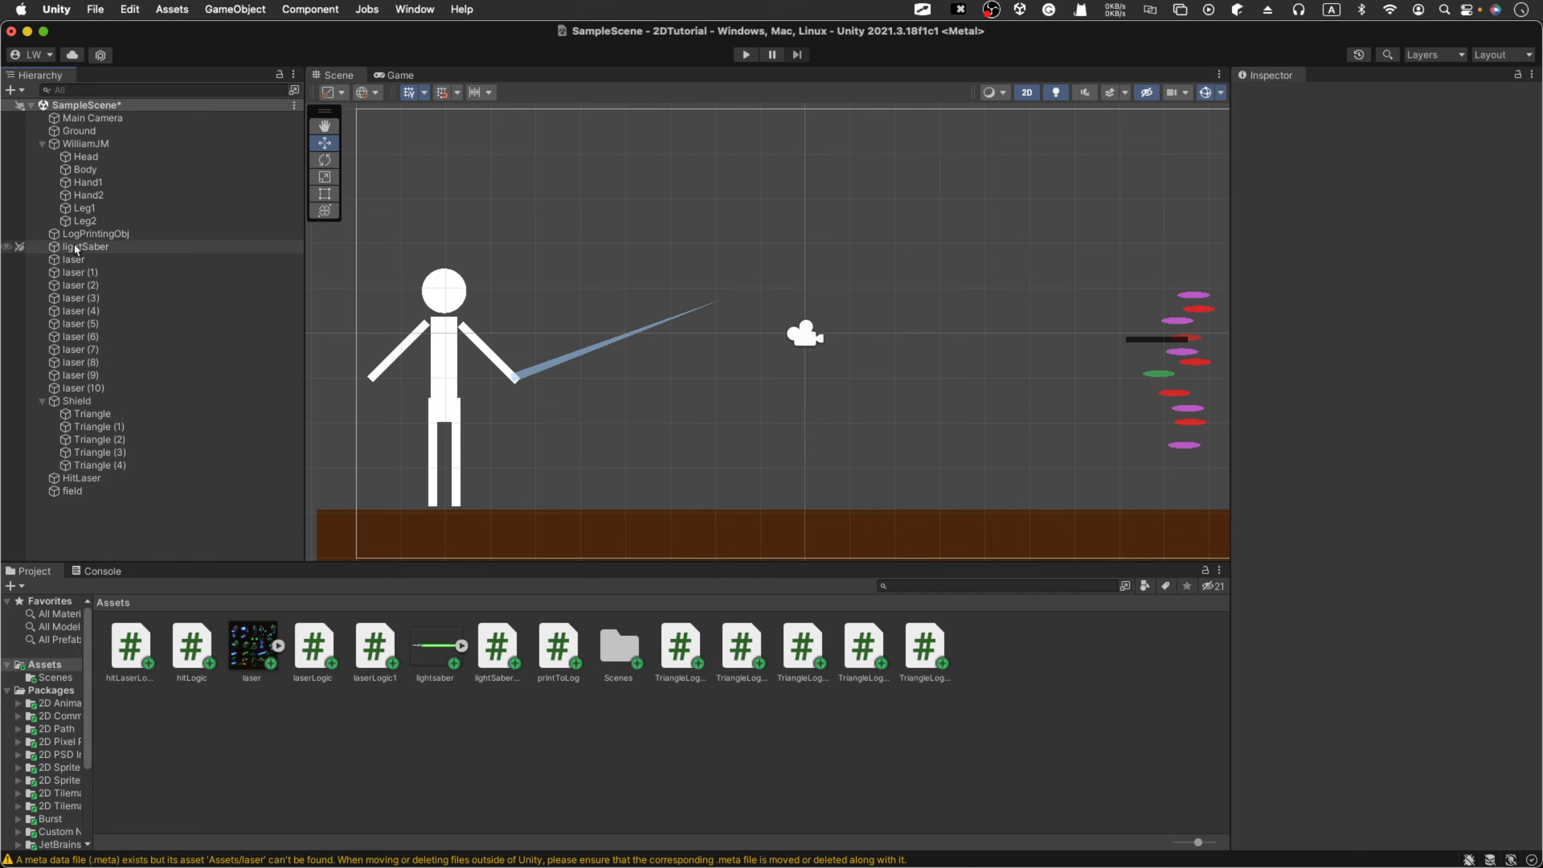
Step: Assign the lightsaber image as the sprite of the existing lightSaber object's Sprite Renderer and check the sprite asset
click(122, 245)
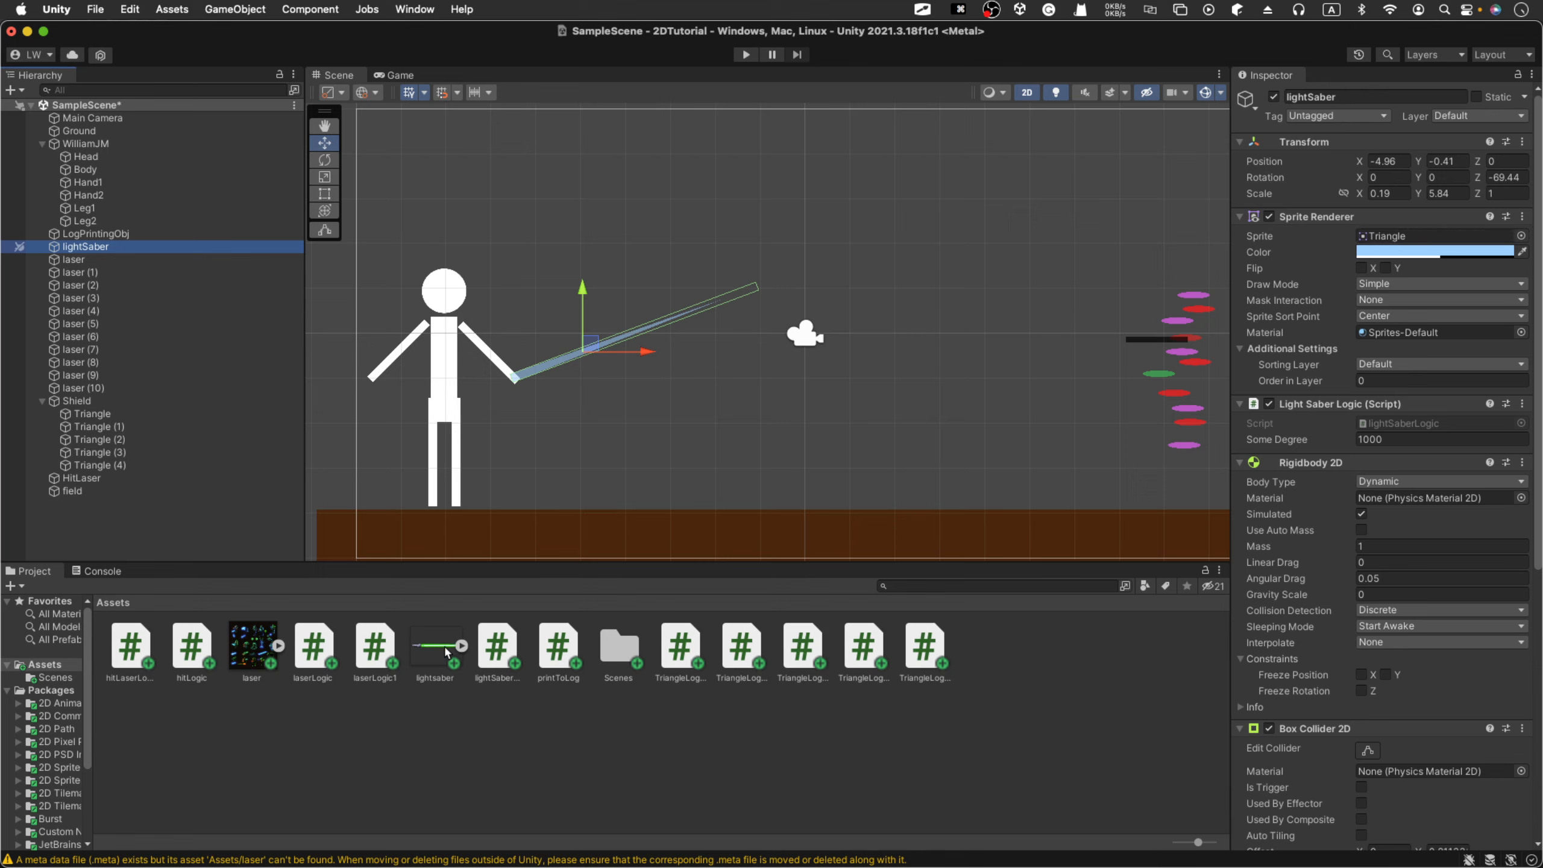
drag(446, 652, 1382, 243)
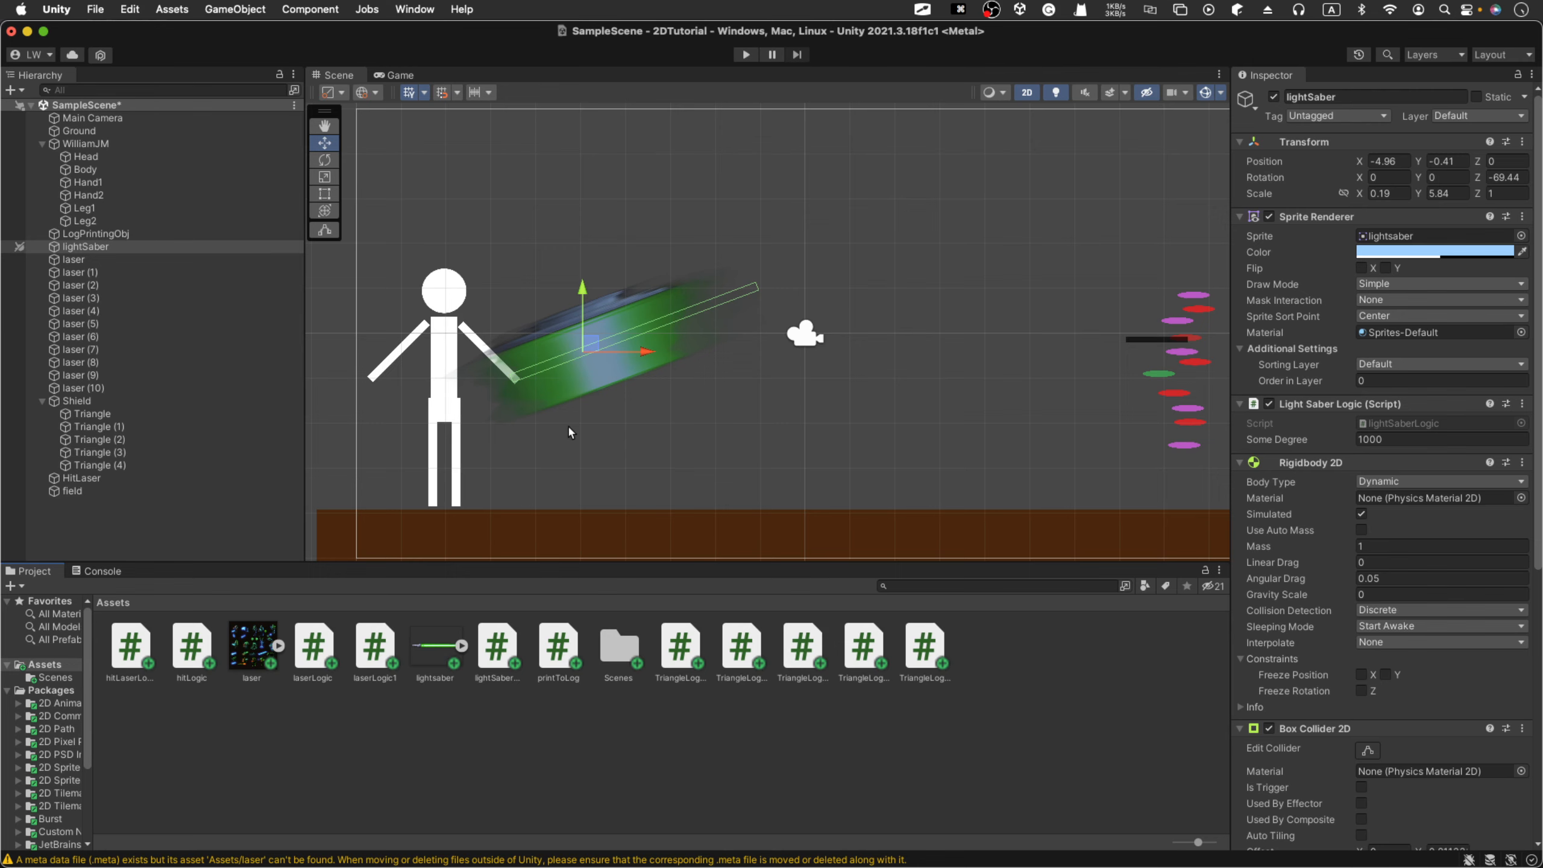
double_click(1397, 236)
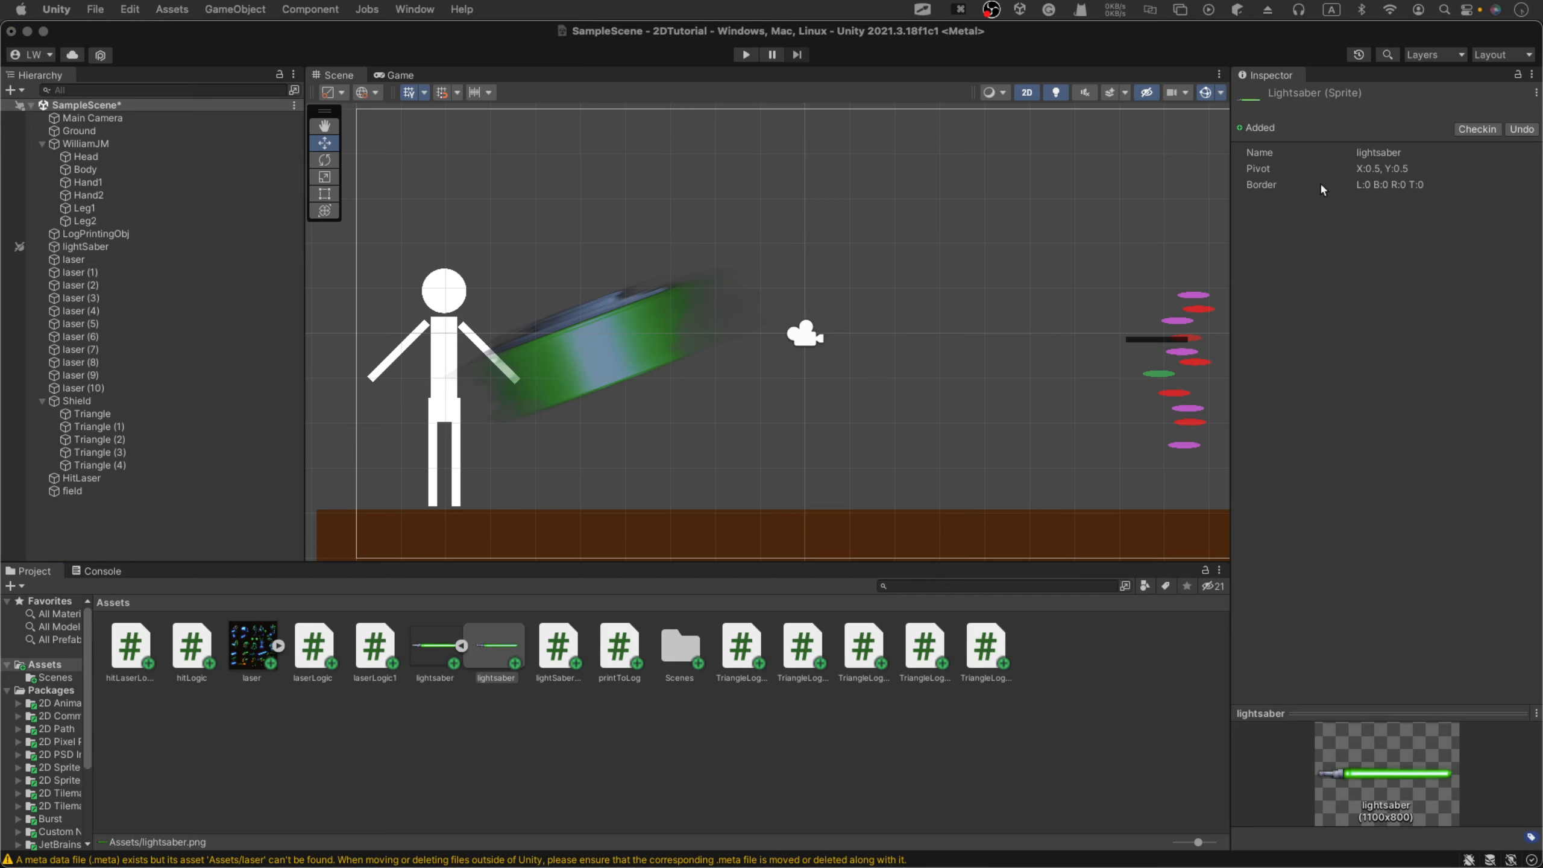
click(578, 363)
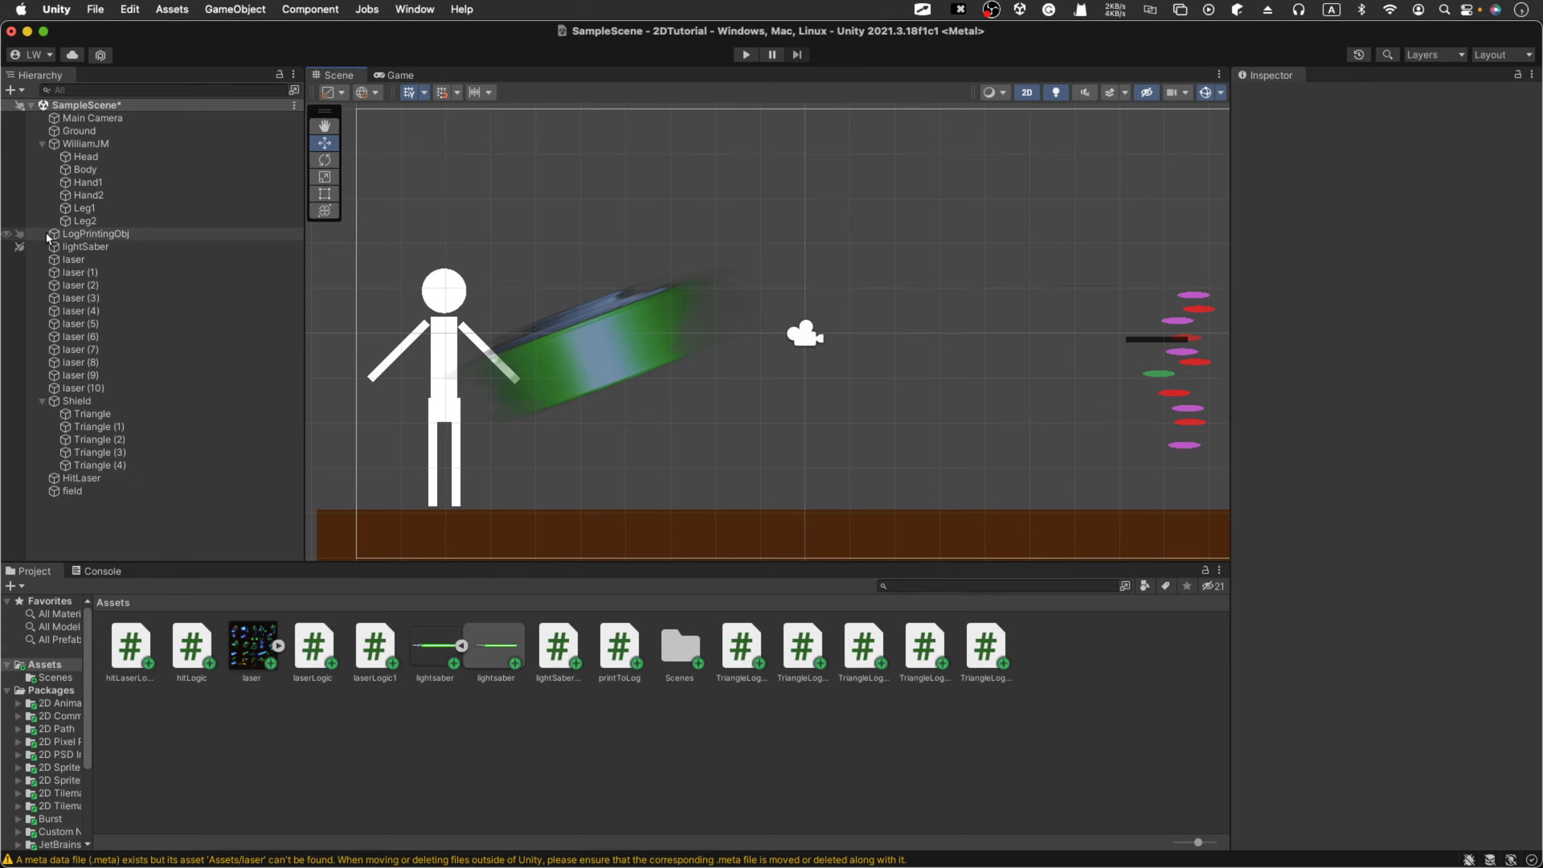
Step: Set the lightSaber object's scale to 1 on both X and Y
double_click(79, 246)
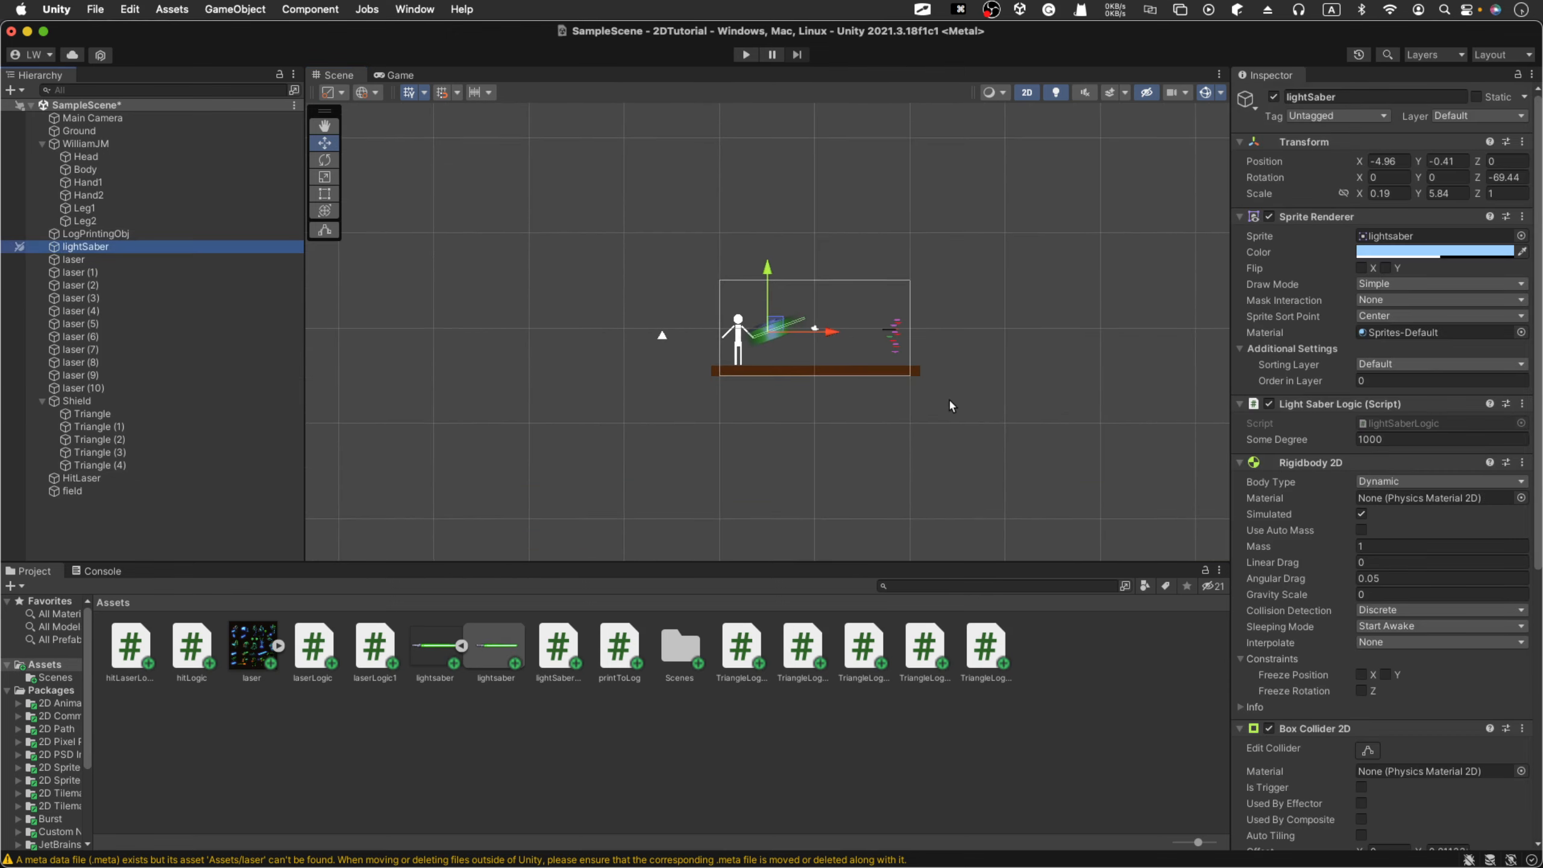
scroll(935, 353, up, 5)
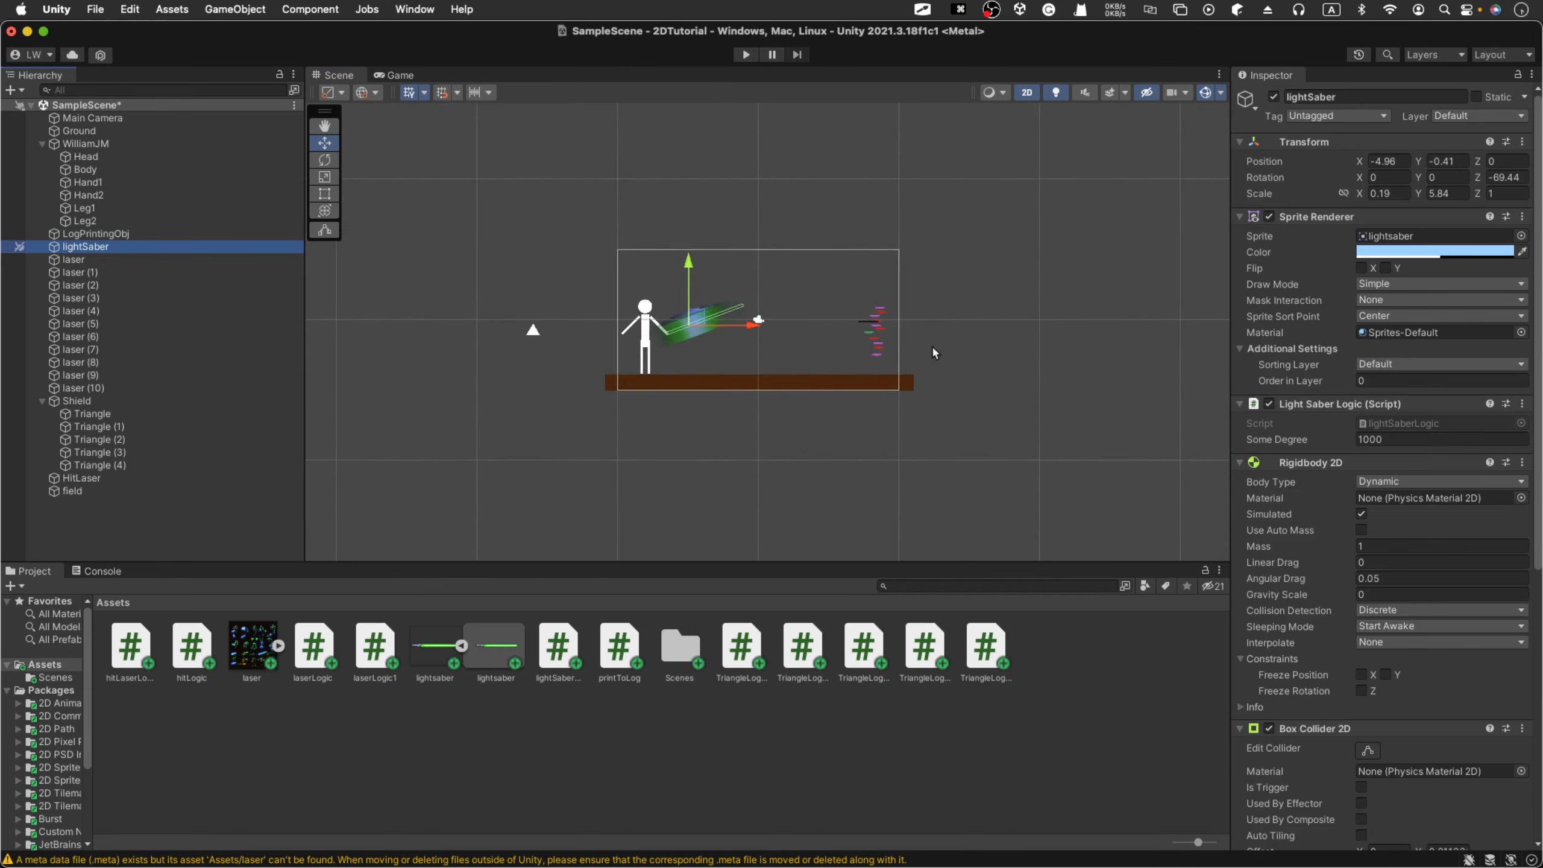
scroll(926, 343, up, 4)
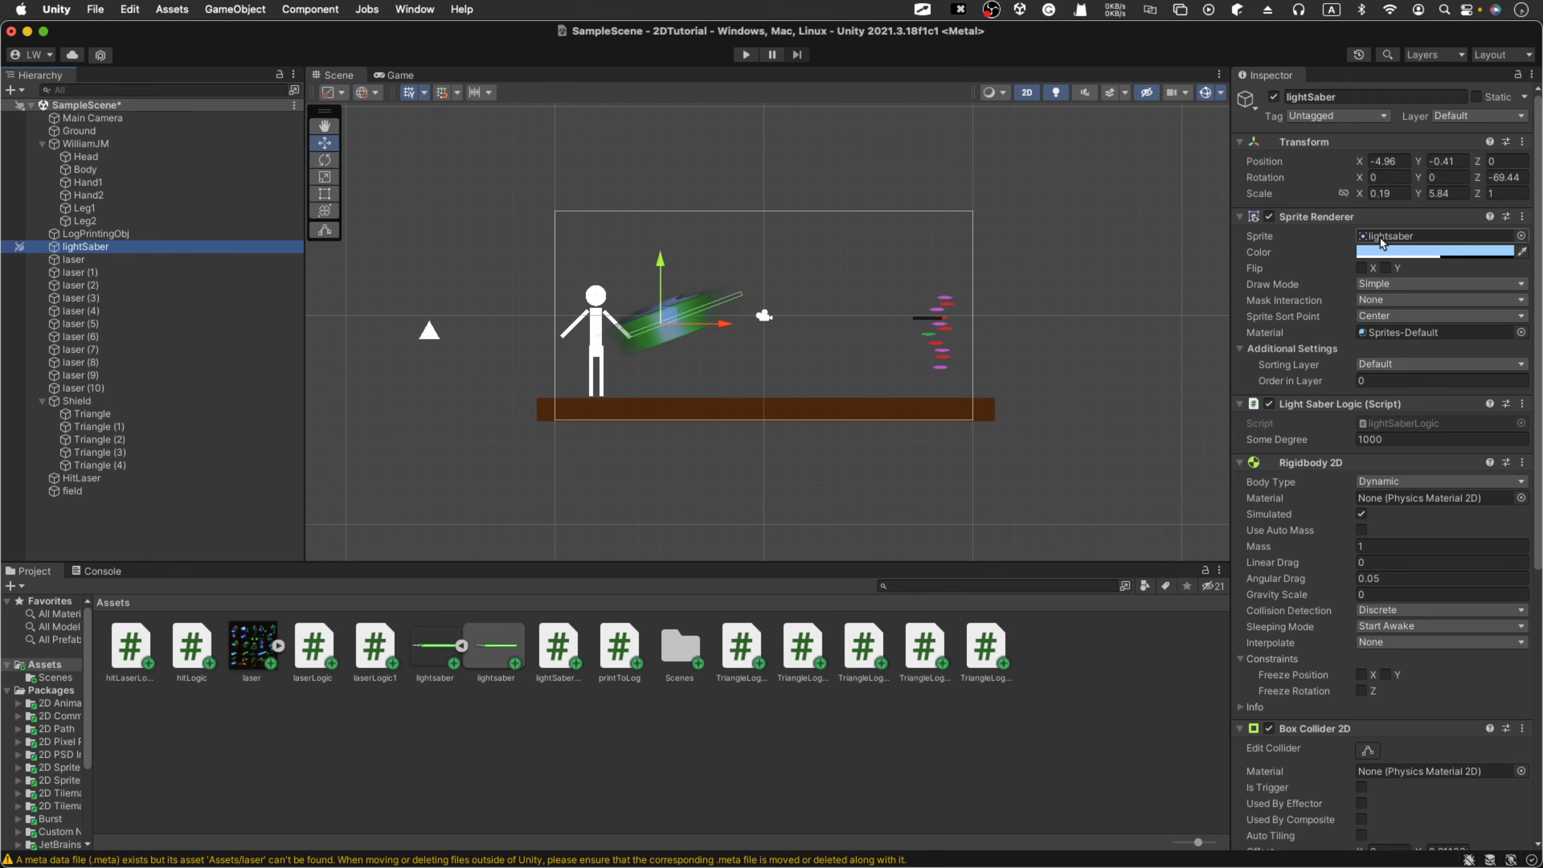
click(1431, 192)
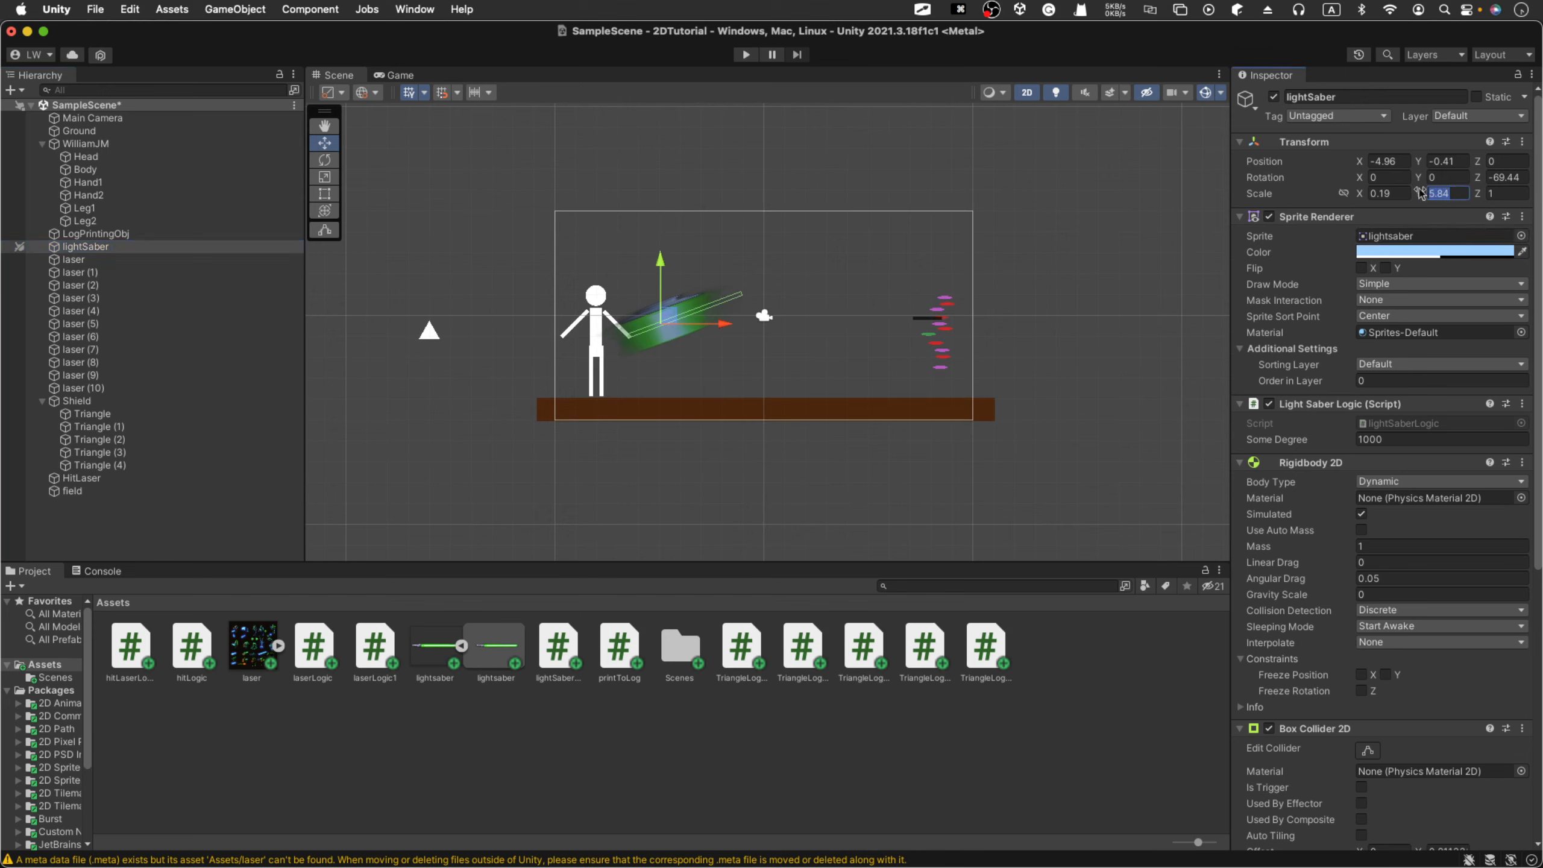
text(1)
click(1388, 193)
text(1)
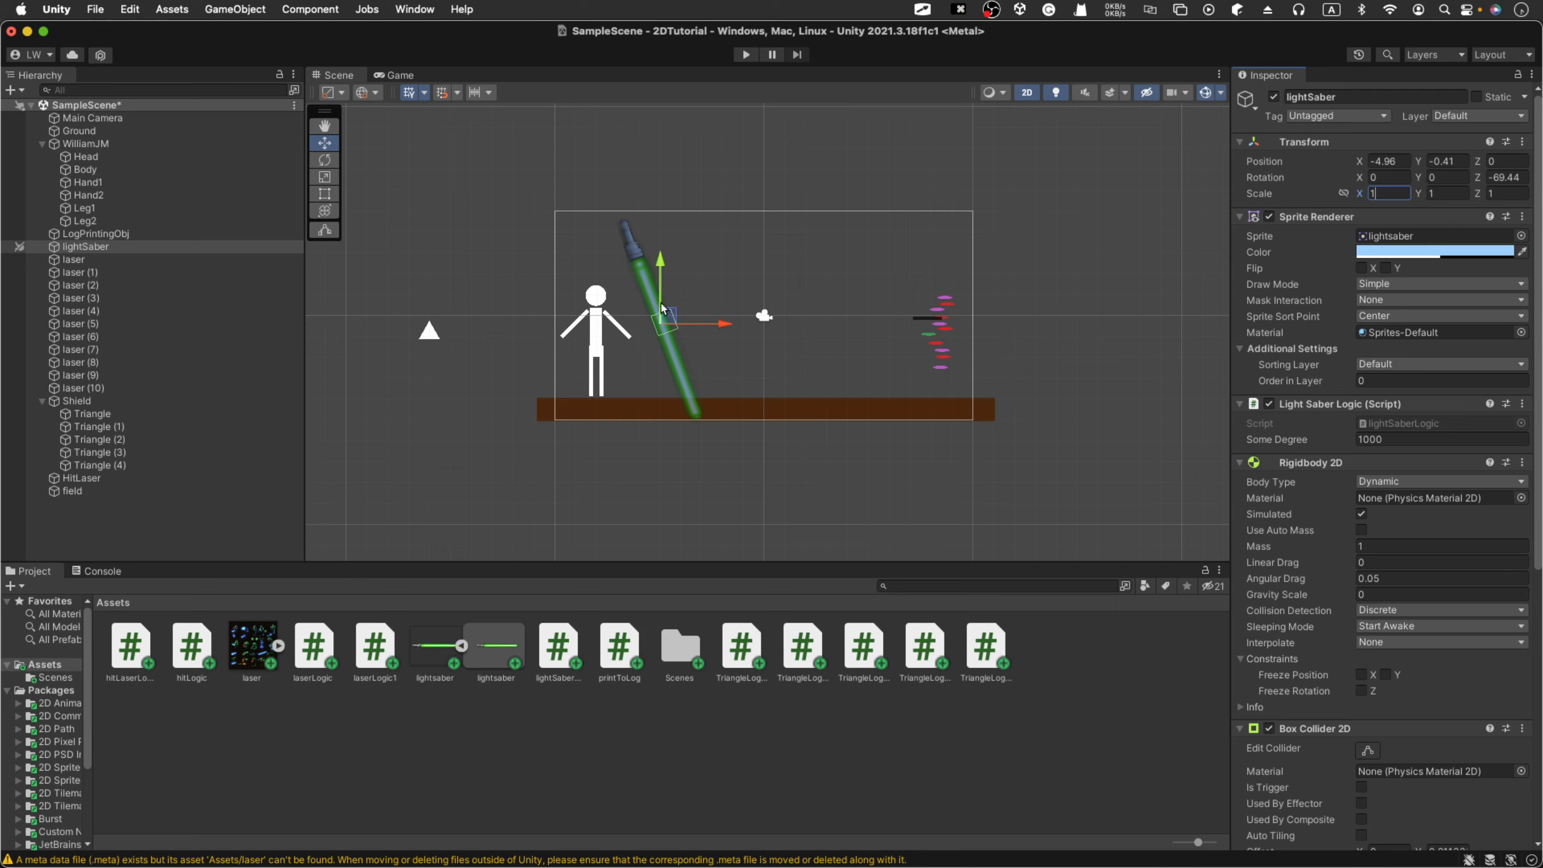
Step: Rotate the lightSaber object in the scene to about 28.7 degrees on Z so its blade points up and away from the figure
text(e)
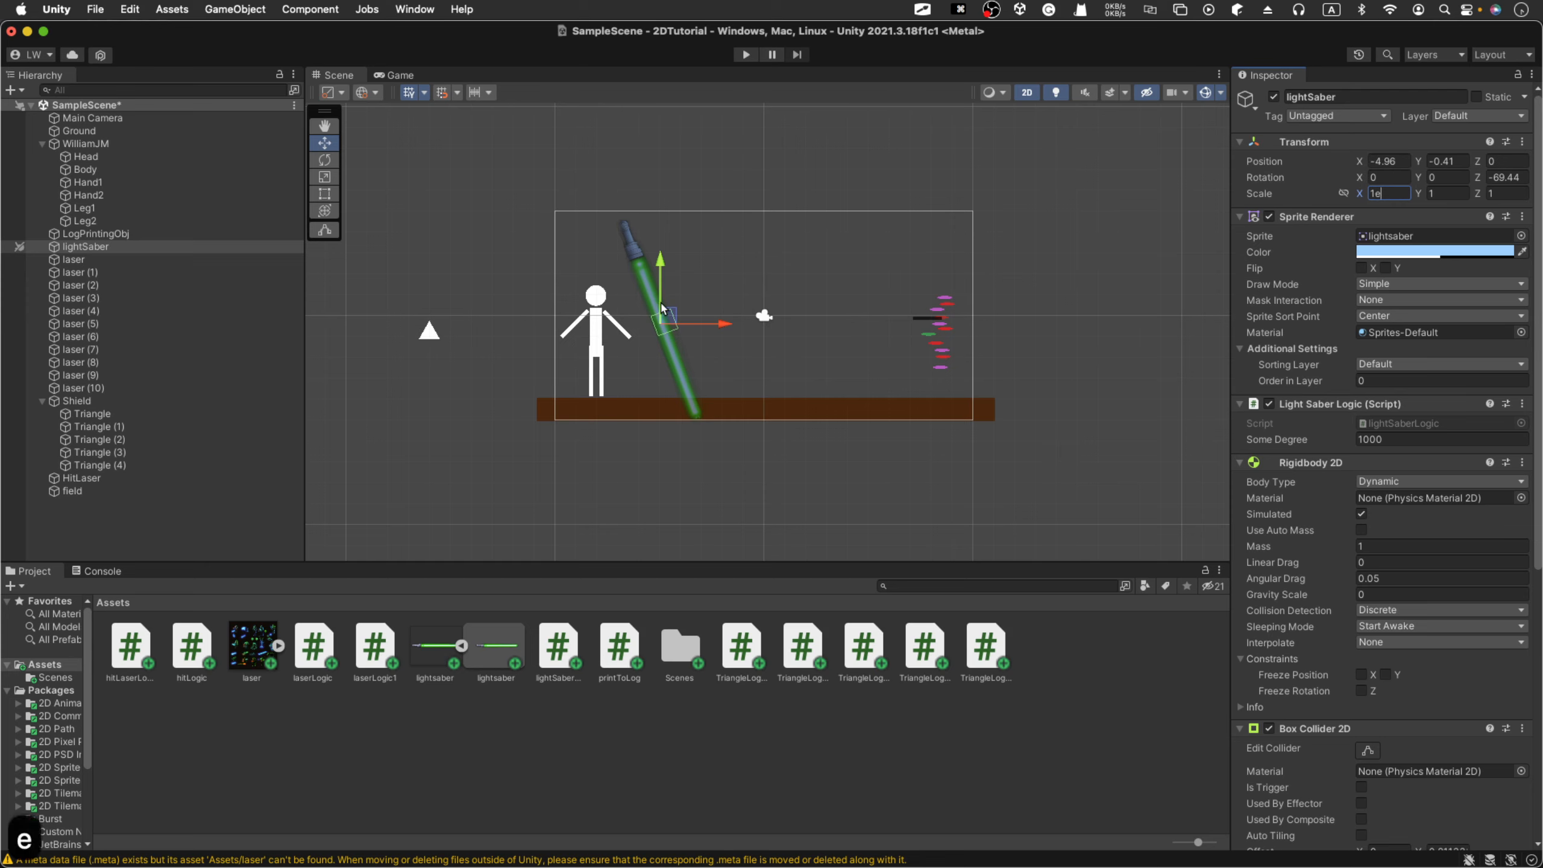
click(654, 293)
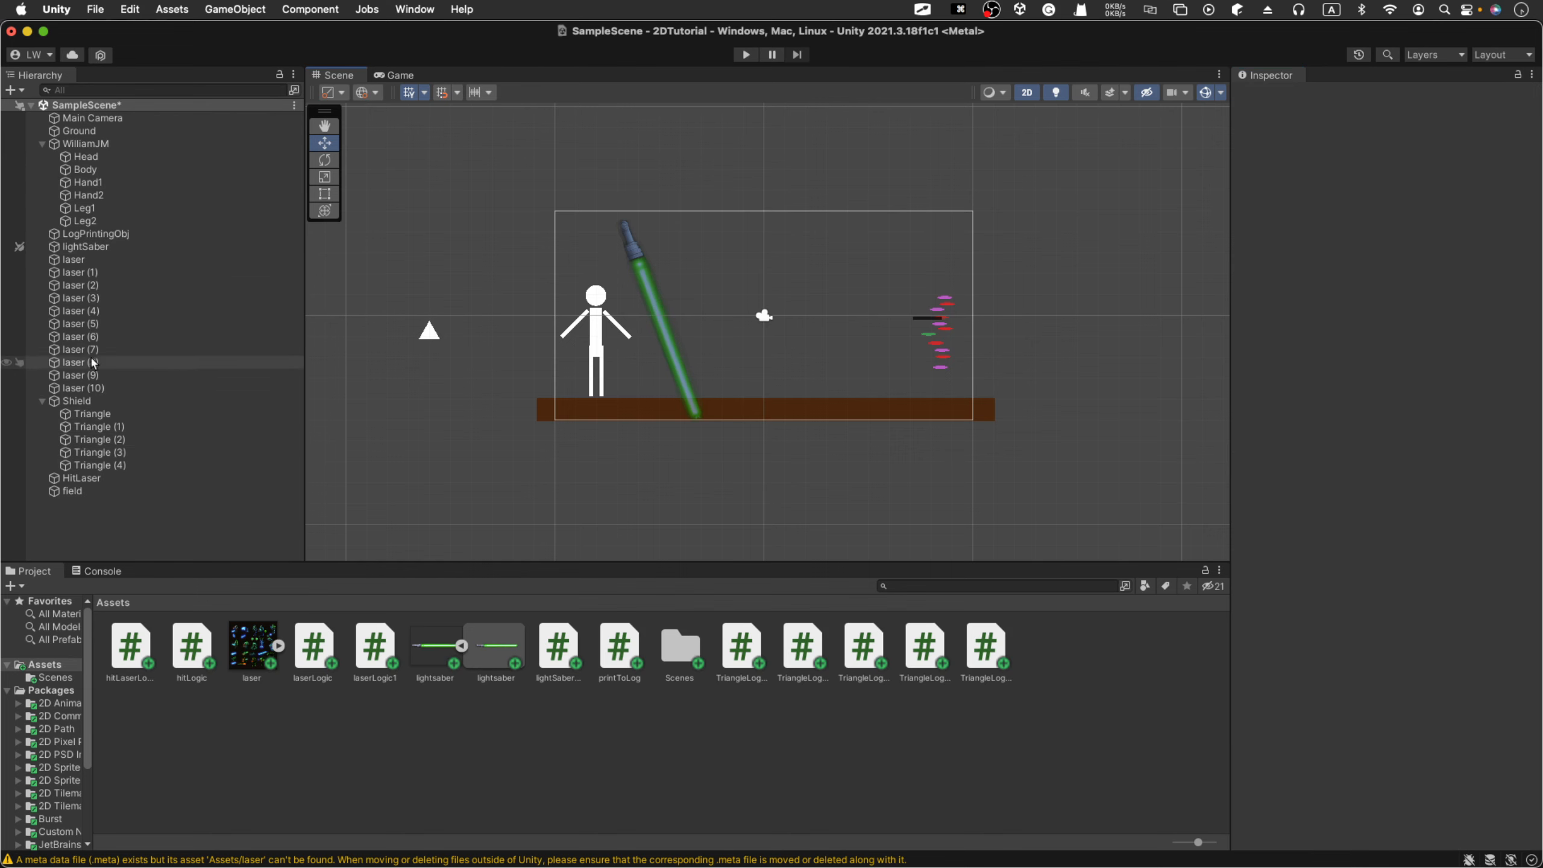
click(89, 248)
key(e)
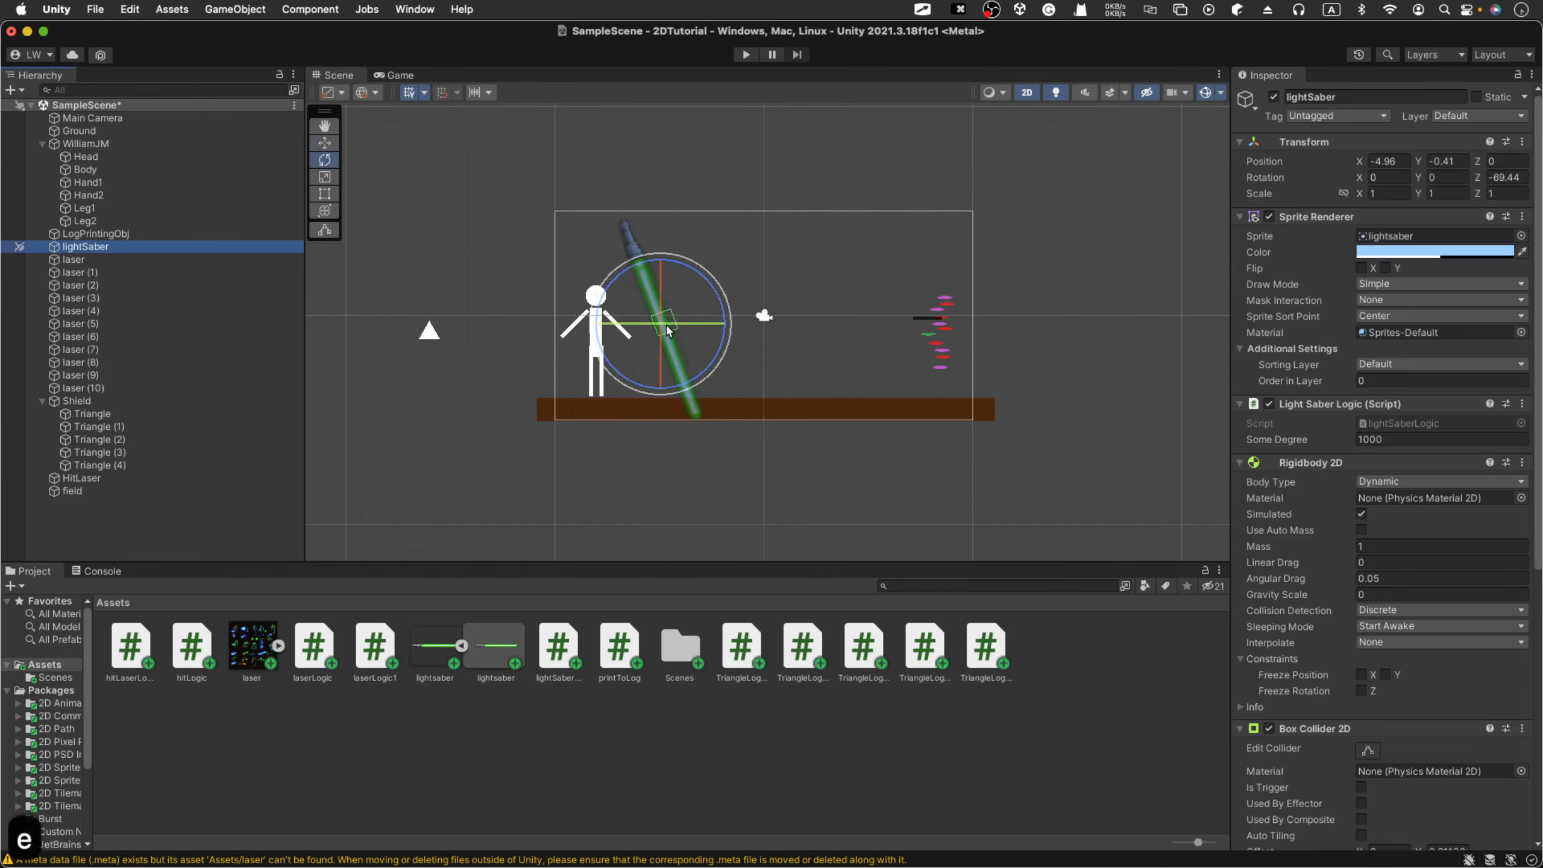
drag(696, 389, 843, 219)
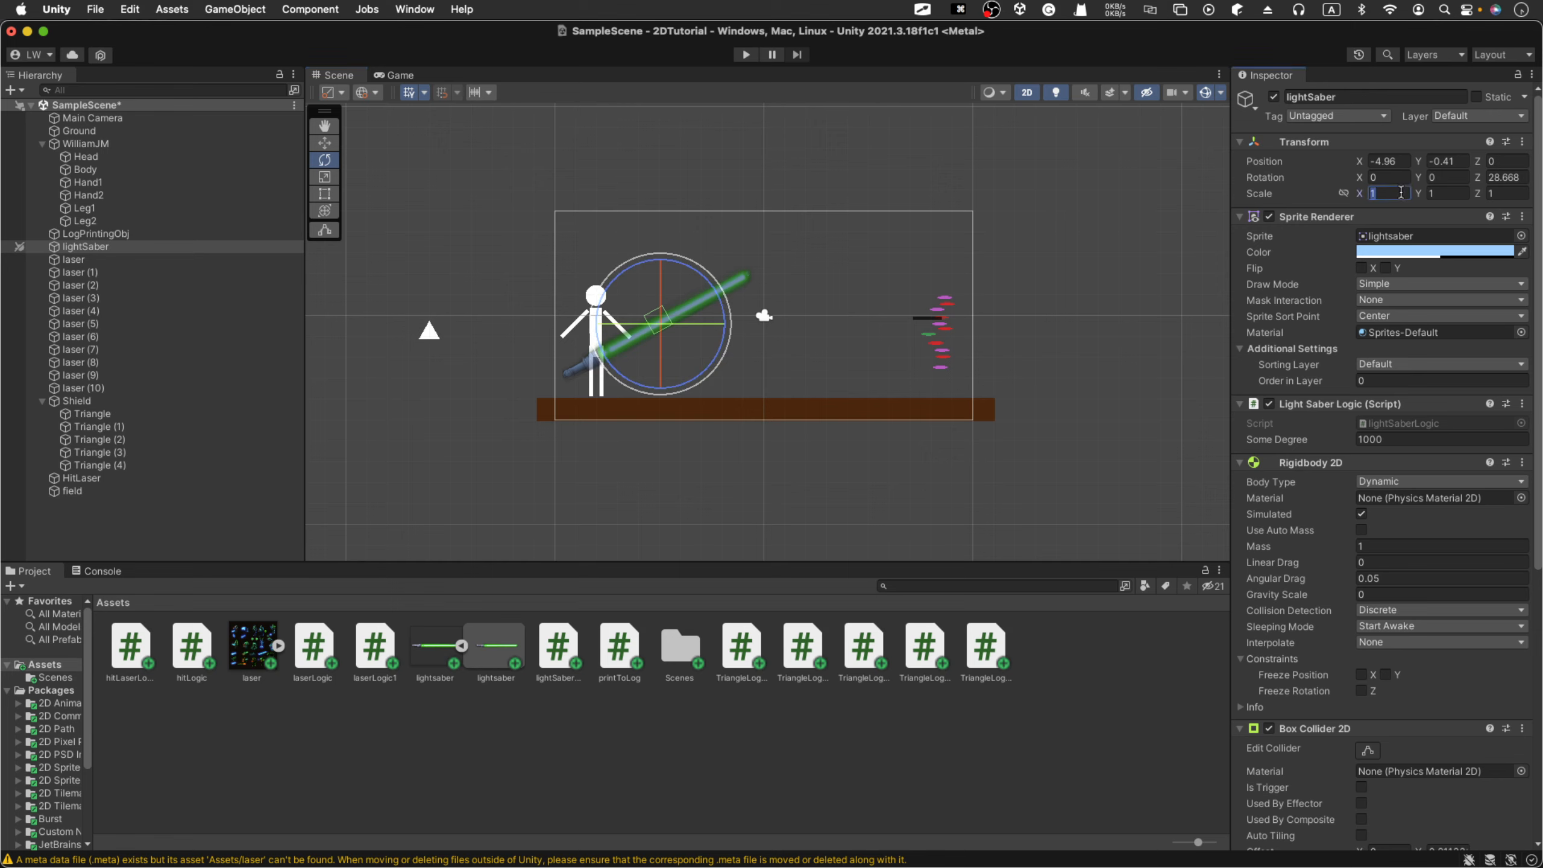
Step: Set the lightSaber object's scale to 0.5 on X, Y and Z
text(0.5)
click(1454, 193)
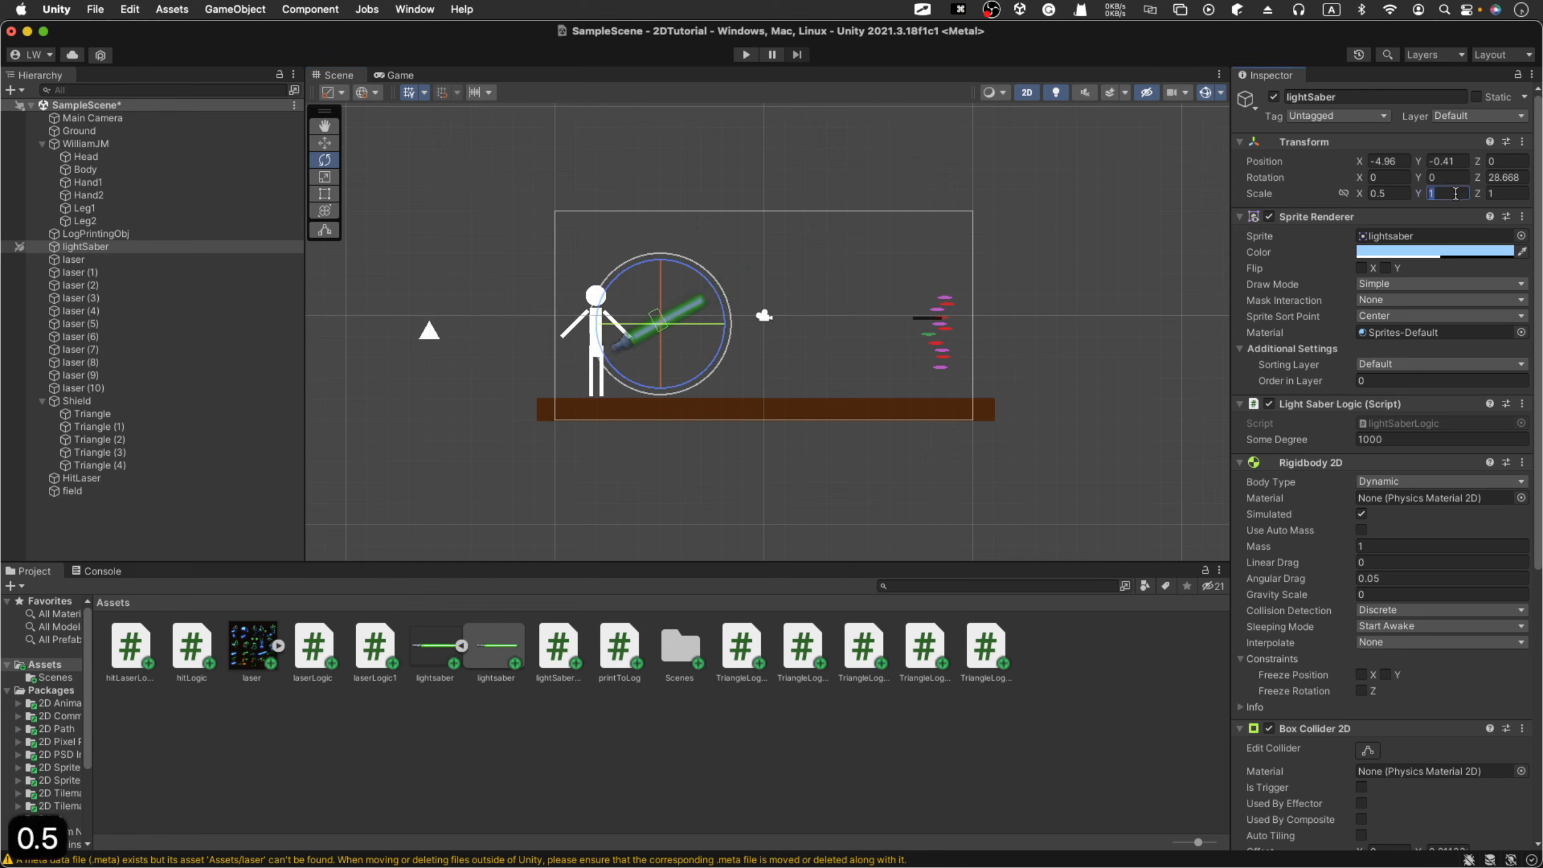
text(0.5)
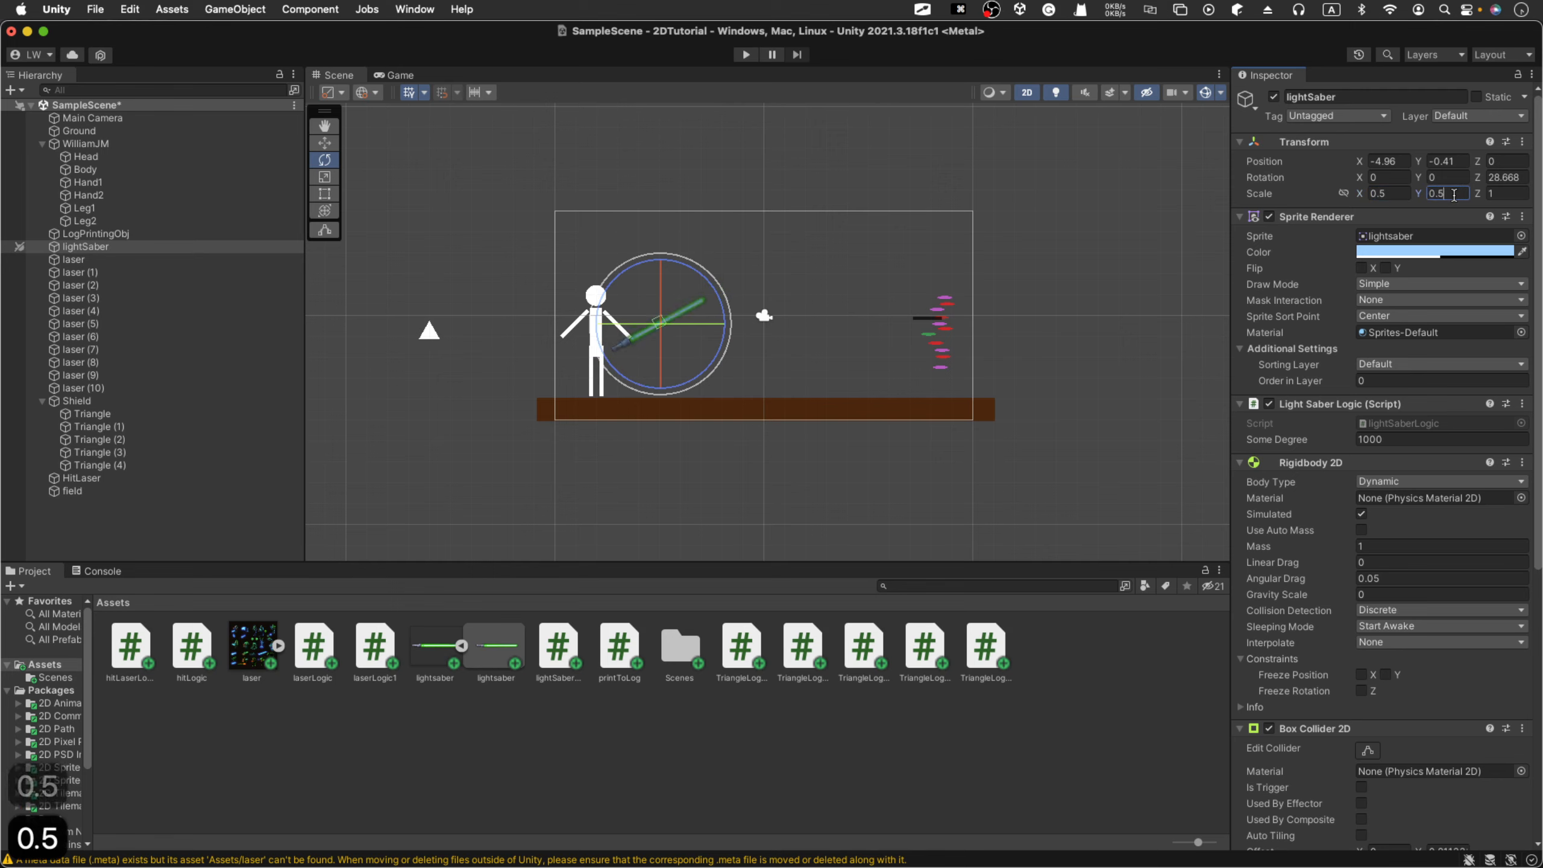
click(1506, 194)
text(0.5)
click(735, 198)
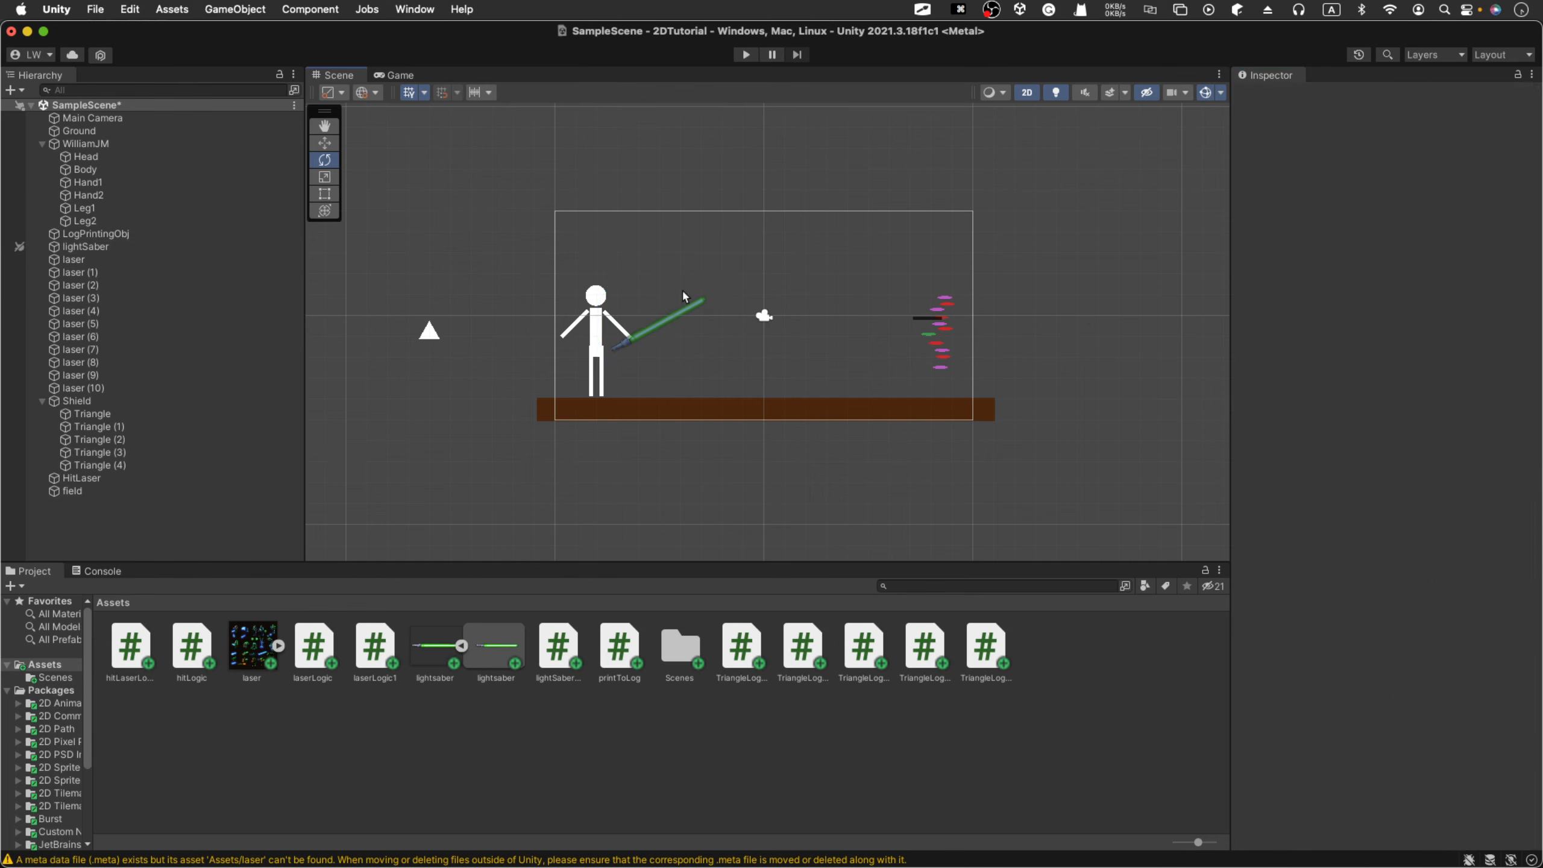
Step: Move the lightSaber object slightly up and to the right so its handle meets the stick figure's hand
click(644, 333)
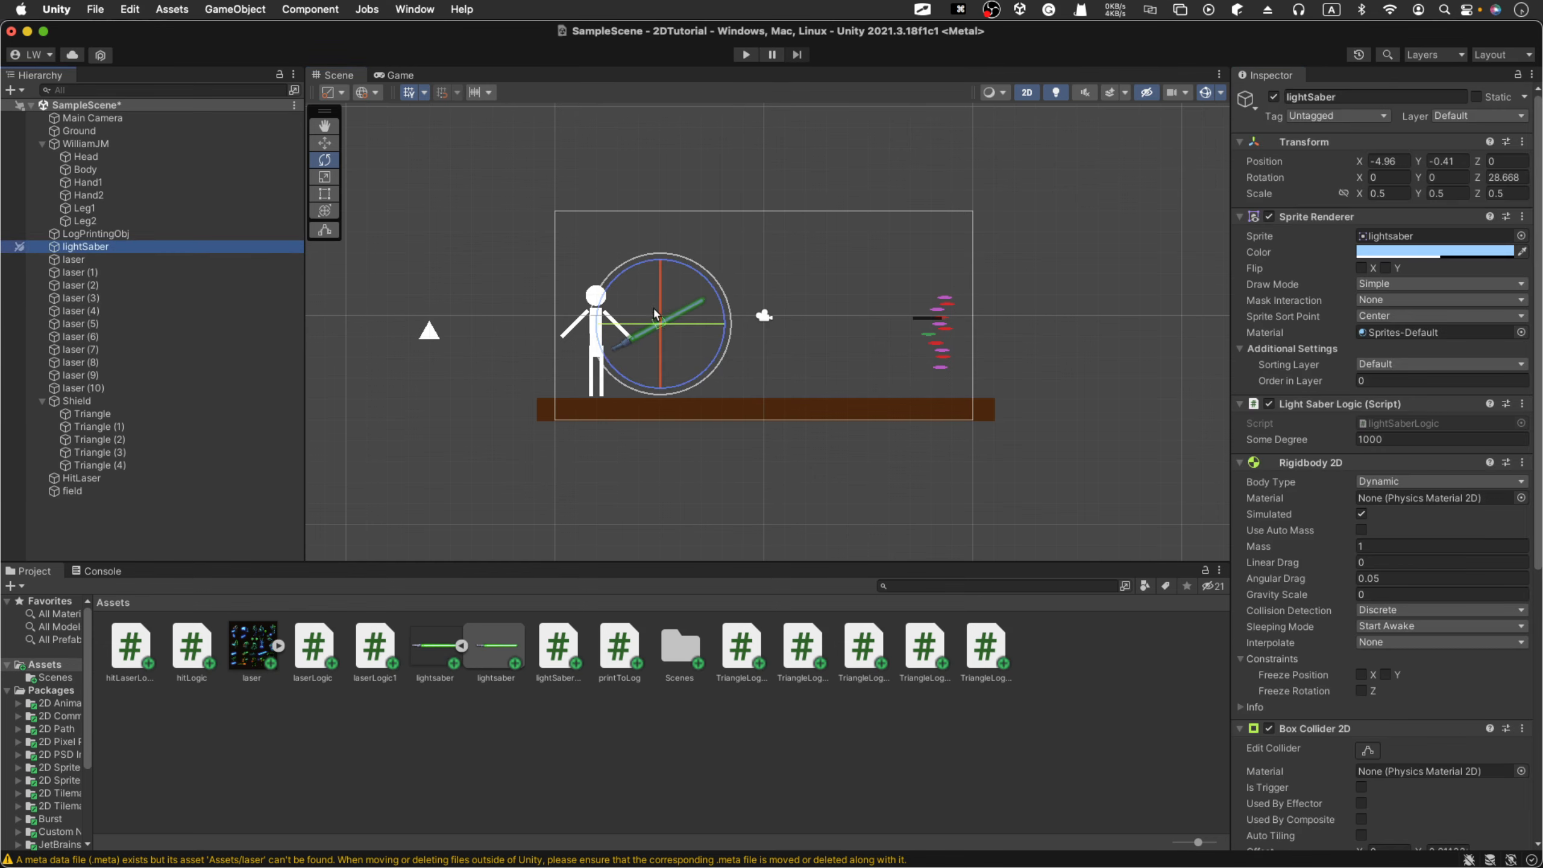
key(w)
drag(664, 263, 667, 252)
drag(723, 317, 737, 317)
click(748, 183)
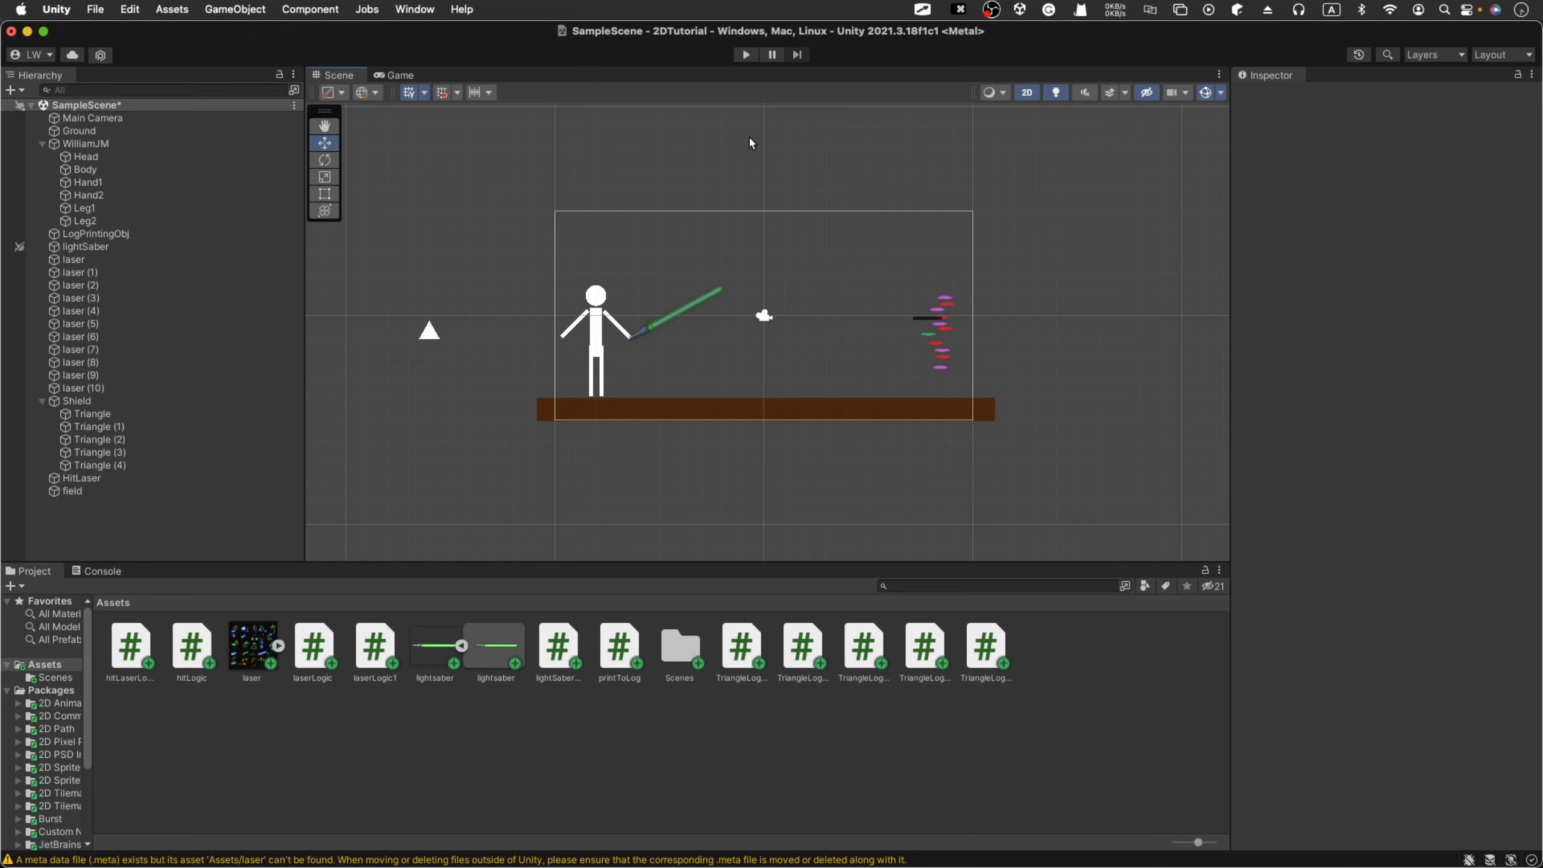
Step: Run the game and test rotating the lightsaber in both directions against the incoming lasers
click(743, 58)
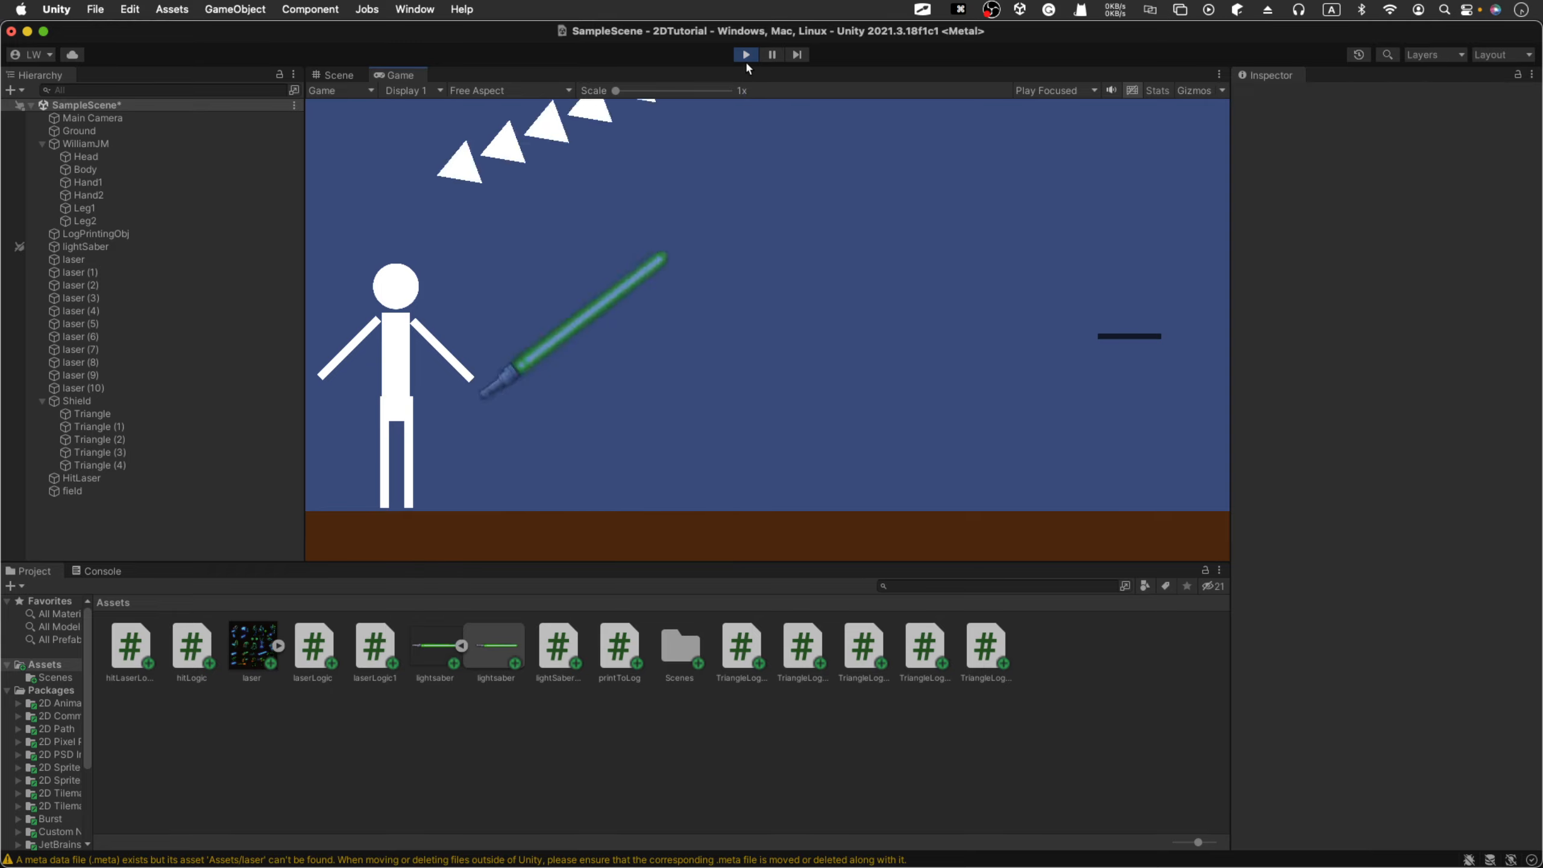
key(Up)
key(Up)
key(Up)
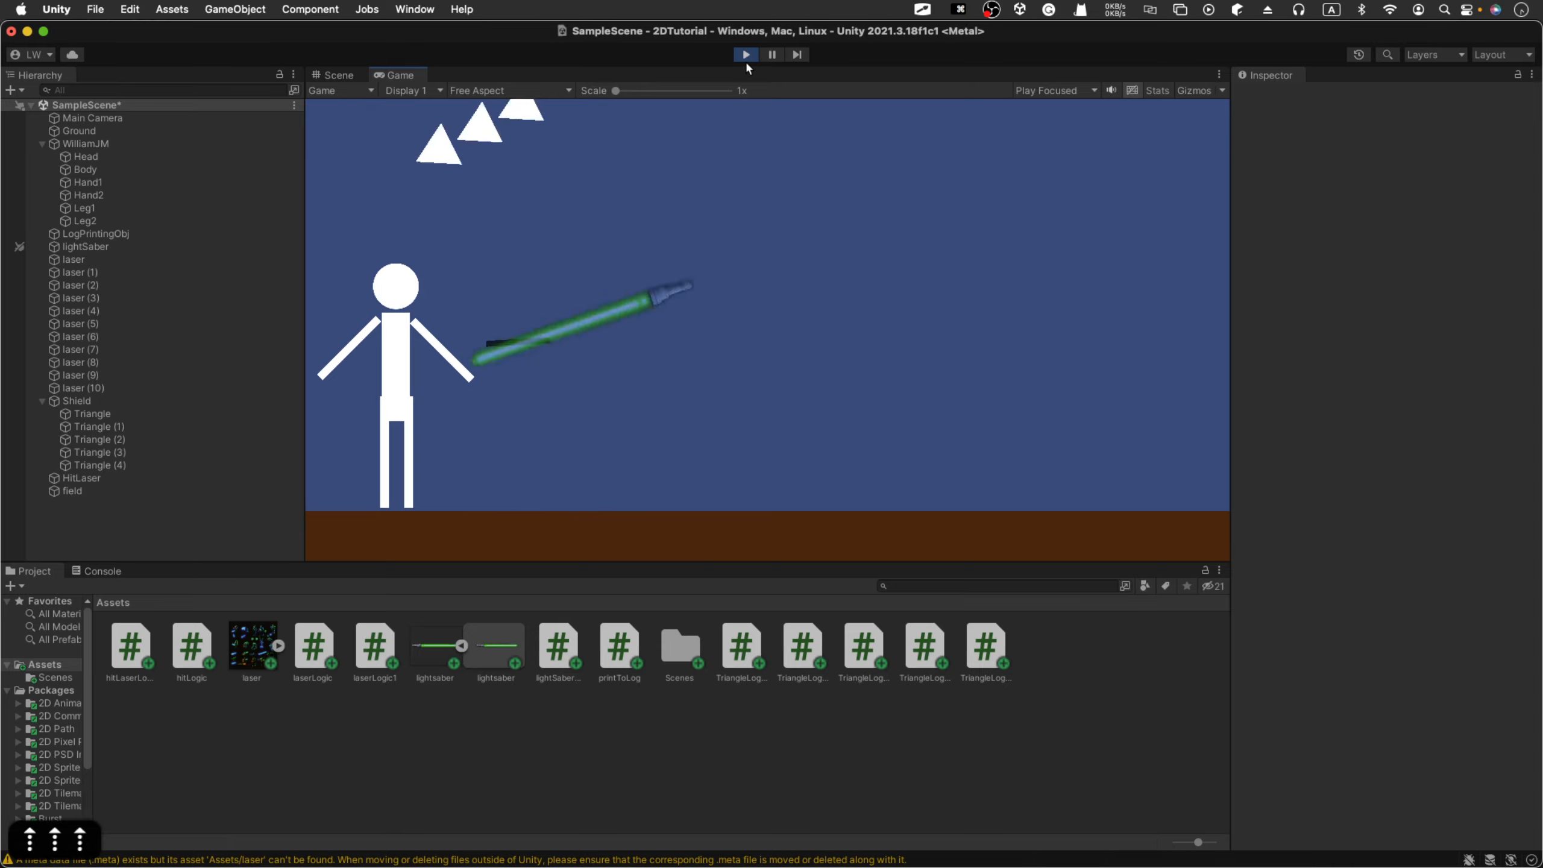
key(Down)
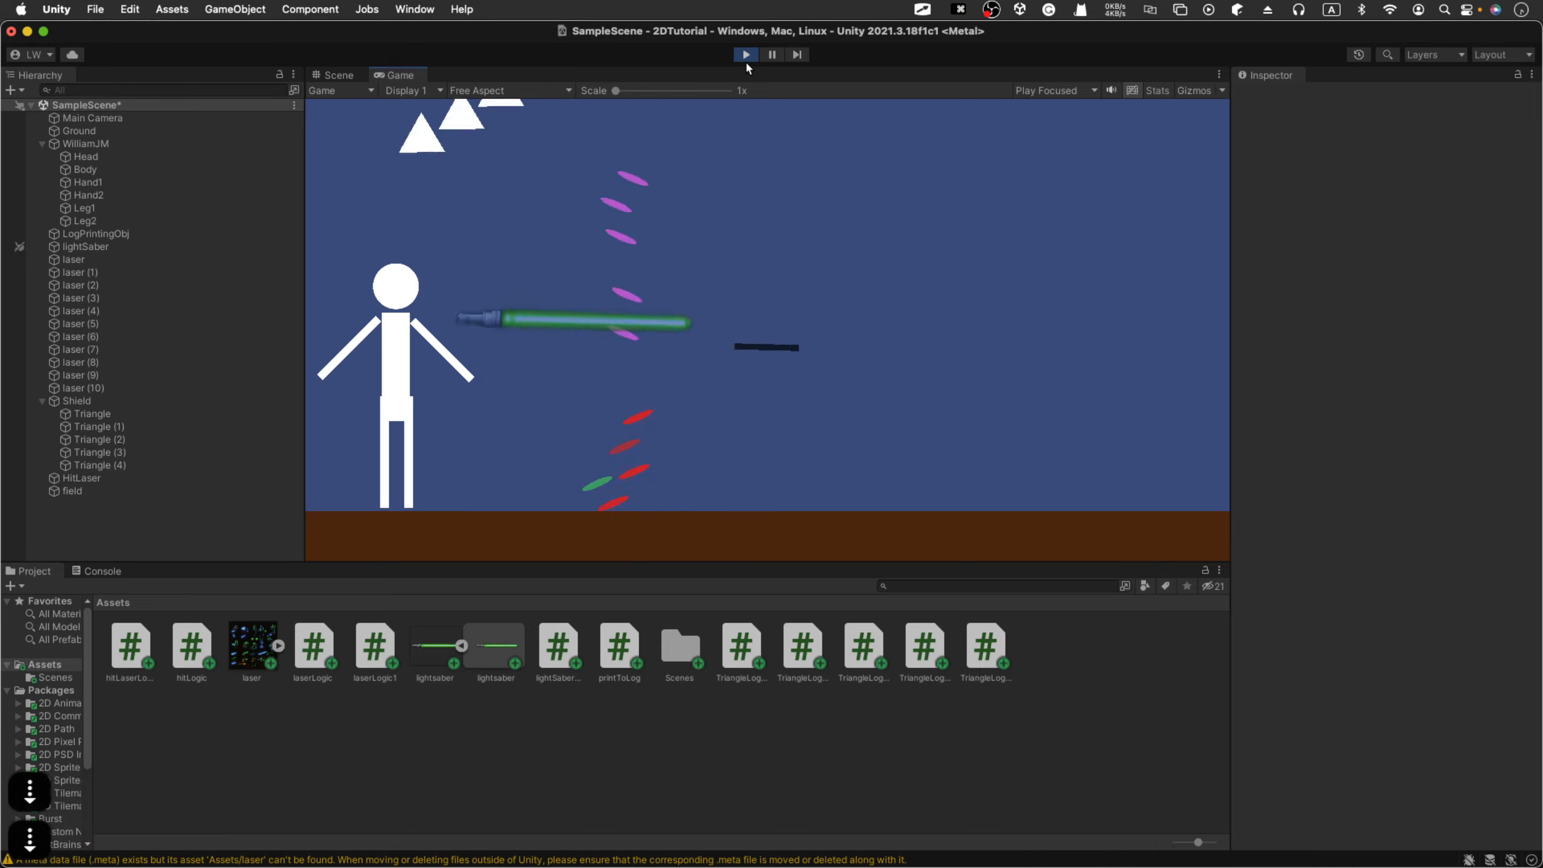
Step: Examine the console's log messages while the game is running, including the printToLog entry
click(106, 570)
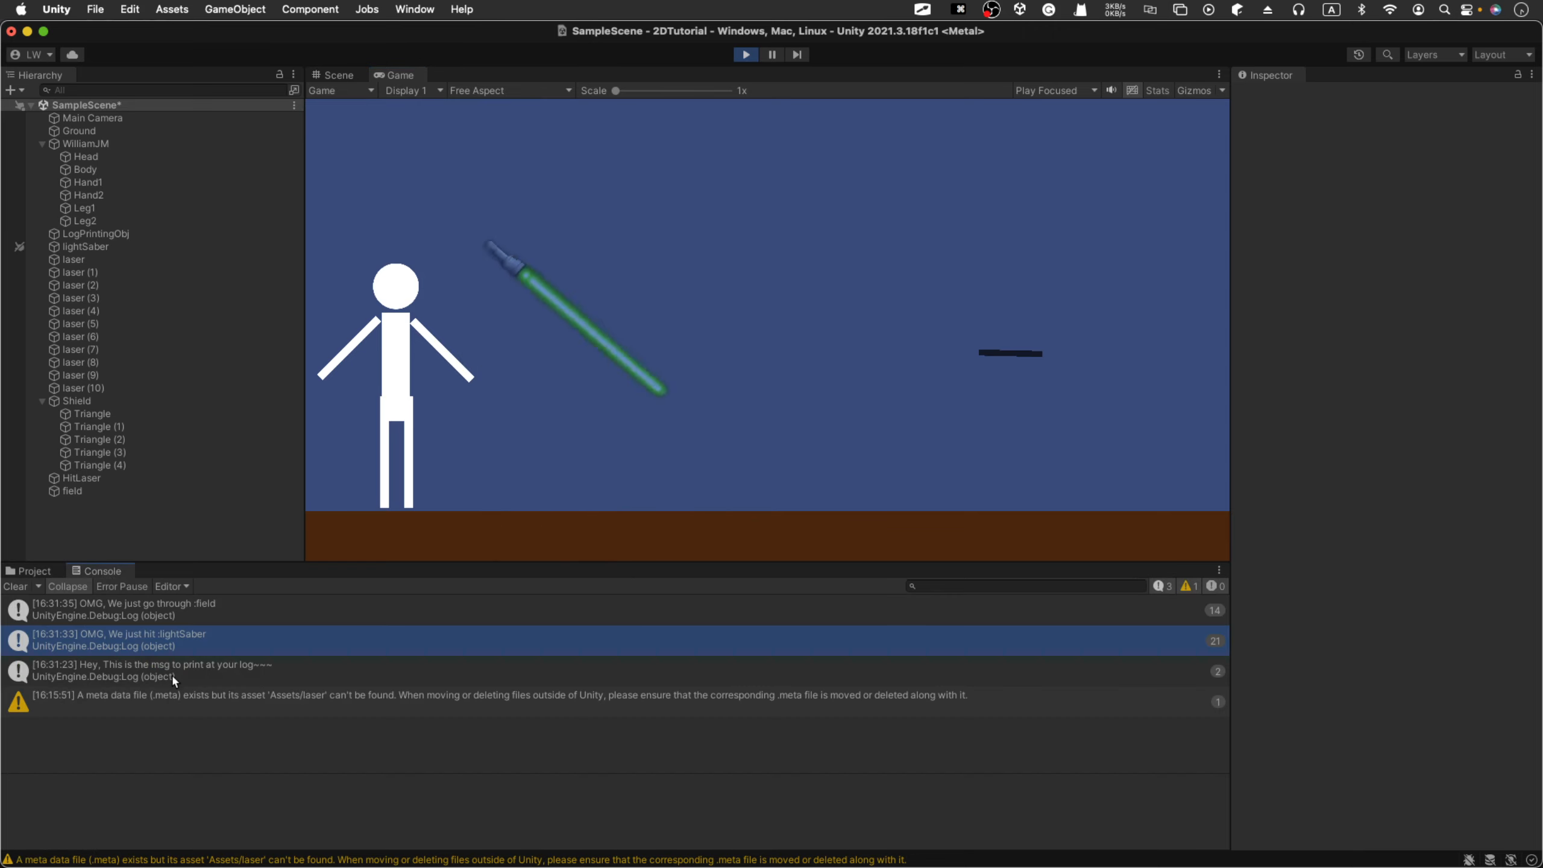
key(Up)
click(248, 666)
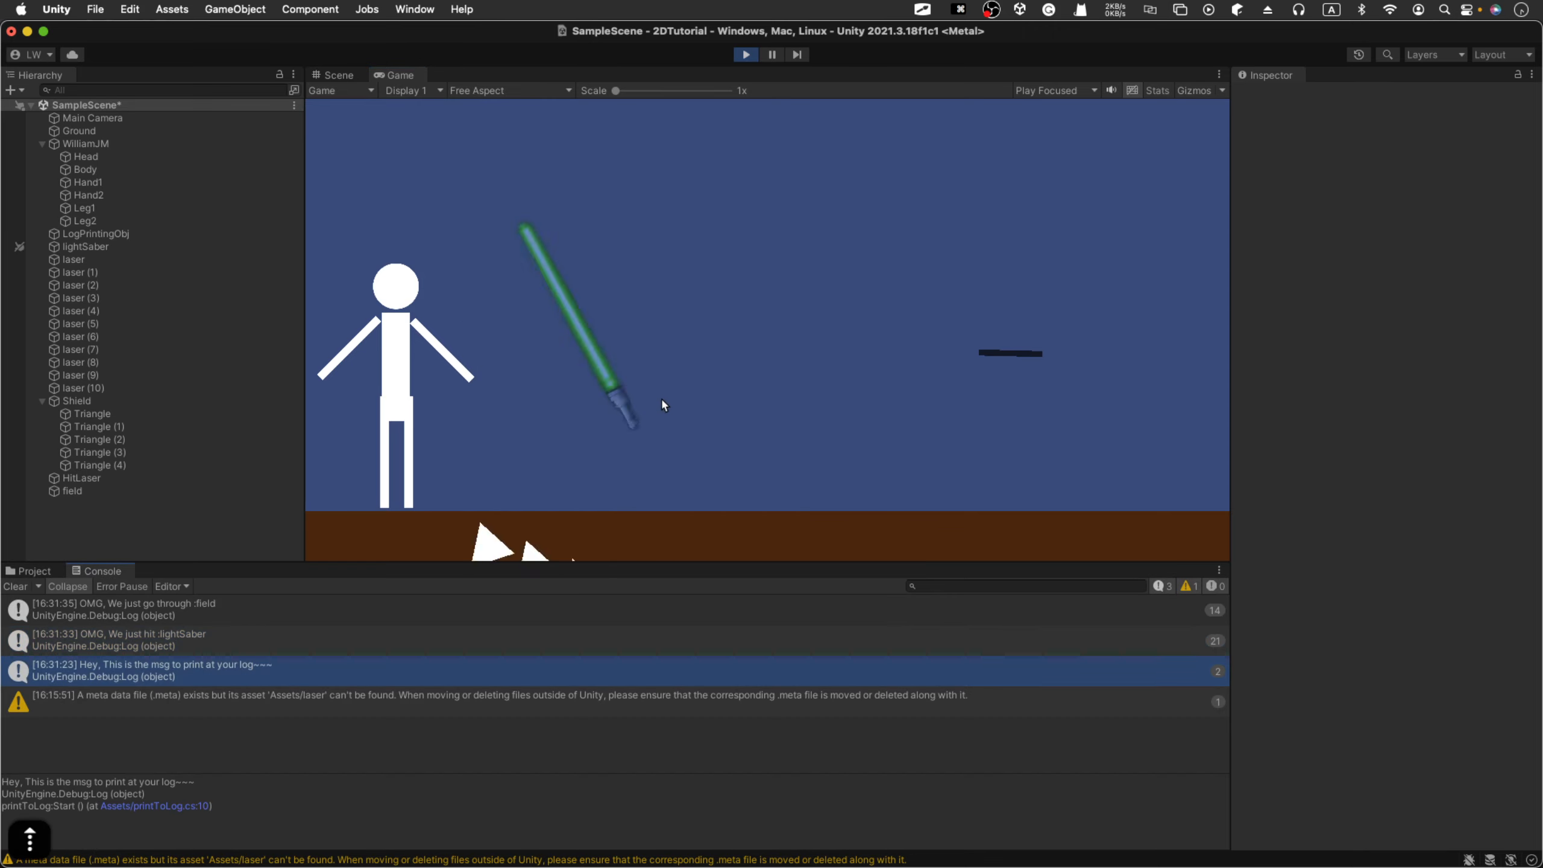
Step: Rotate the lightsaber both ways again in the running game, return to the project assets, and stop play mode
click(703, 393)
key(Up)
key(Up)
key(Down)
key(Down)
key(Down)
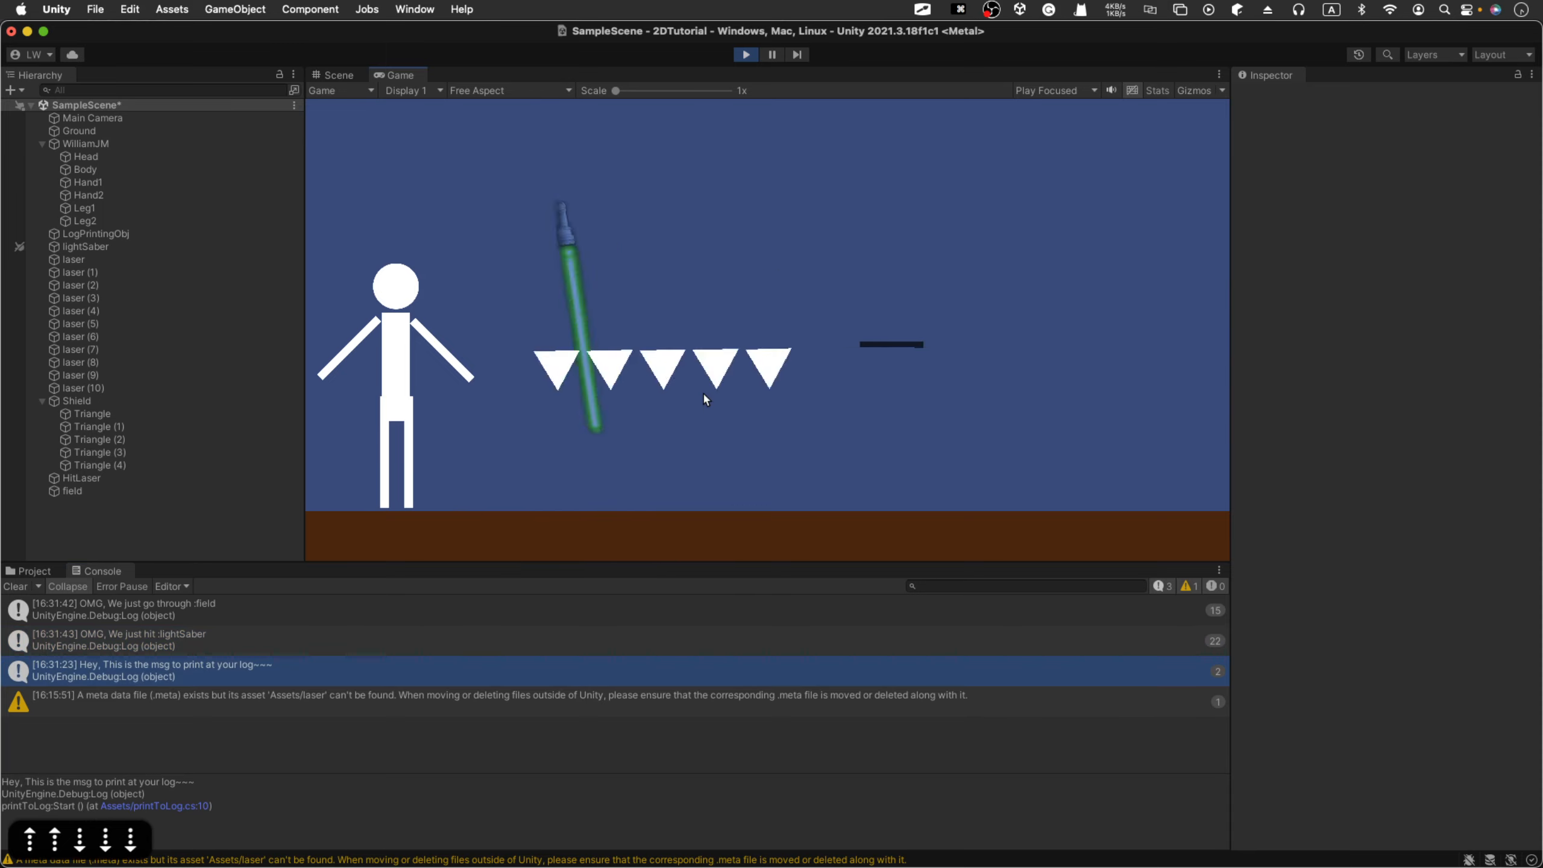
click(43, 571)
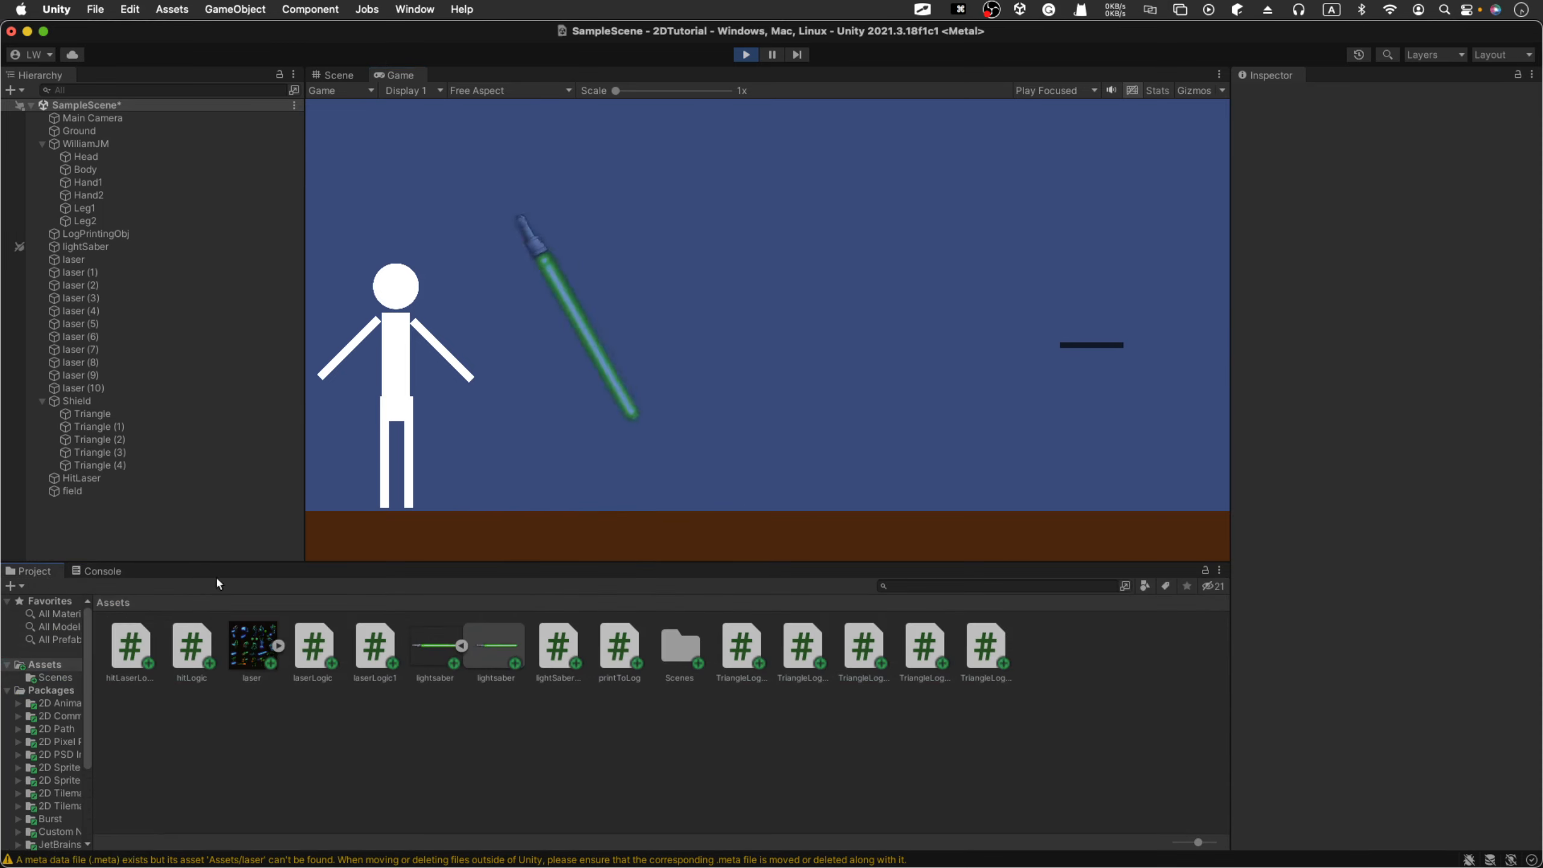
click(748, 55)
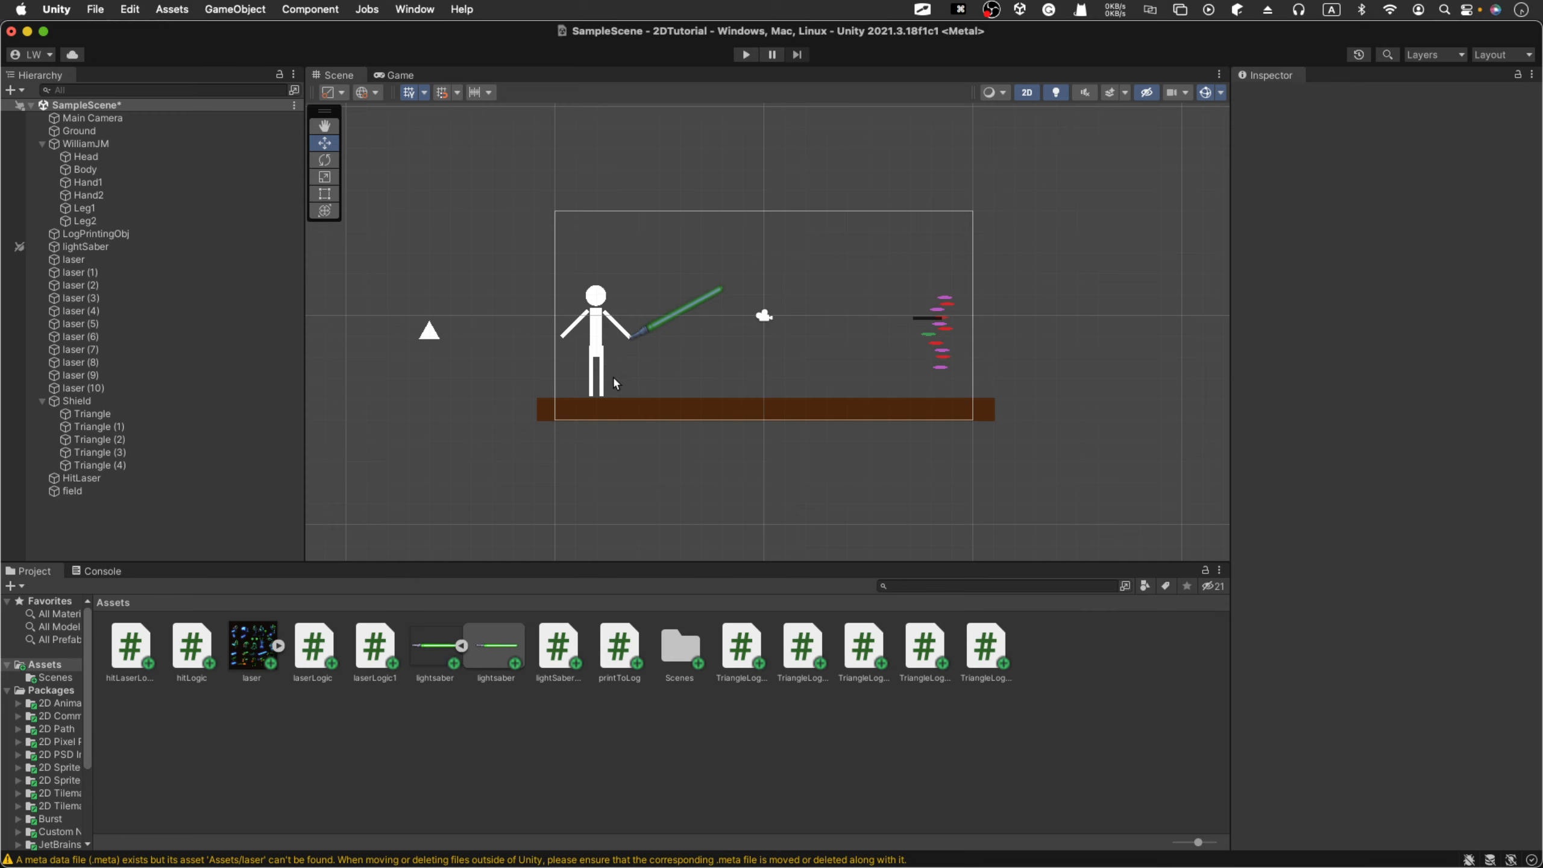
Step: Switch to Discord and submit the Midjourney imagine prompt "spritesheet, rpg game character, jedi, starwar"
key(ctrl+Right)
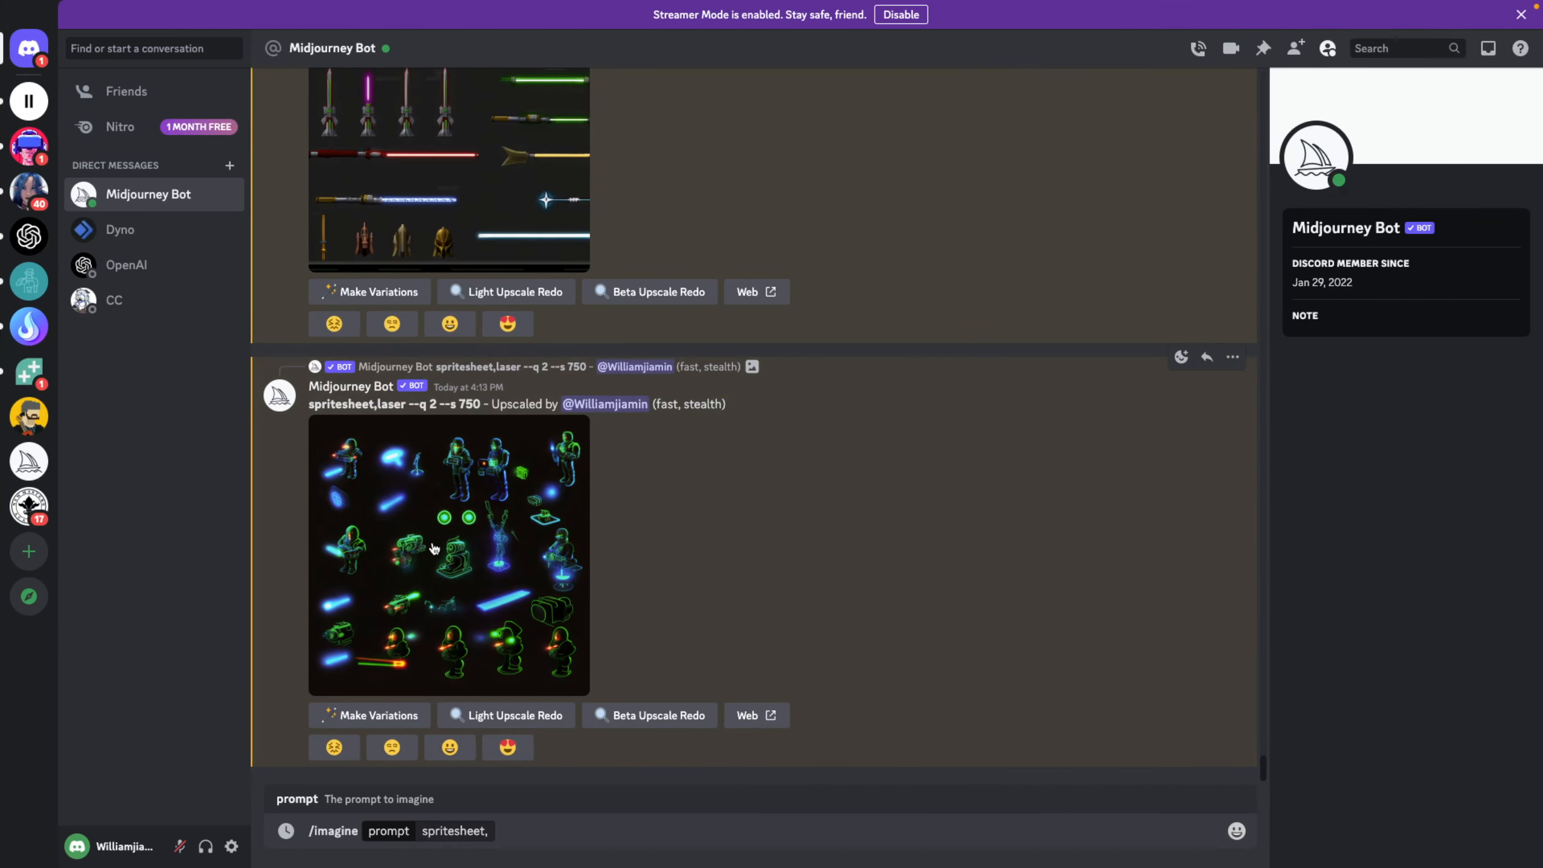
scroll(448, 607, up, 3)
scroll(448, 608, up, 2)
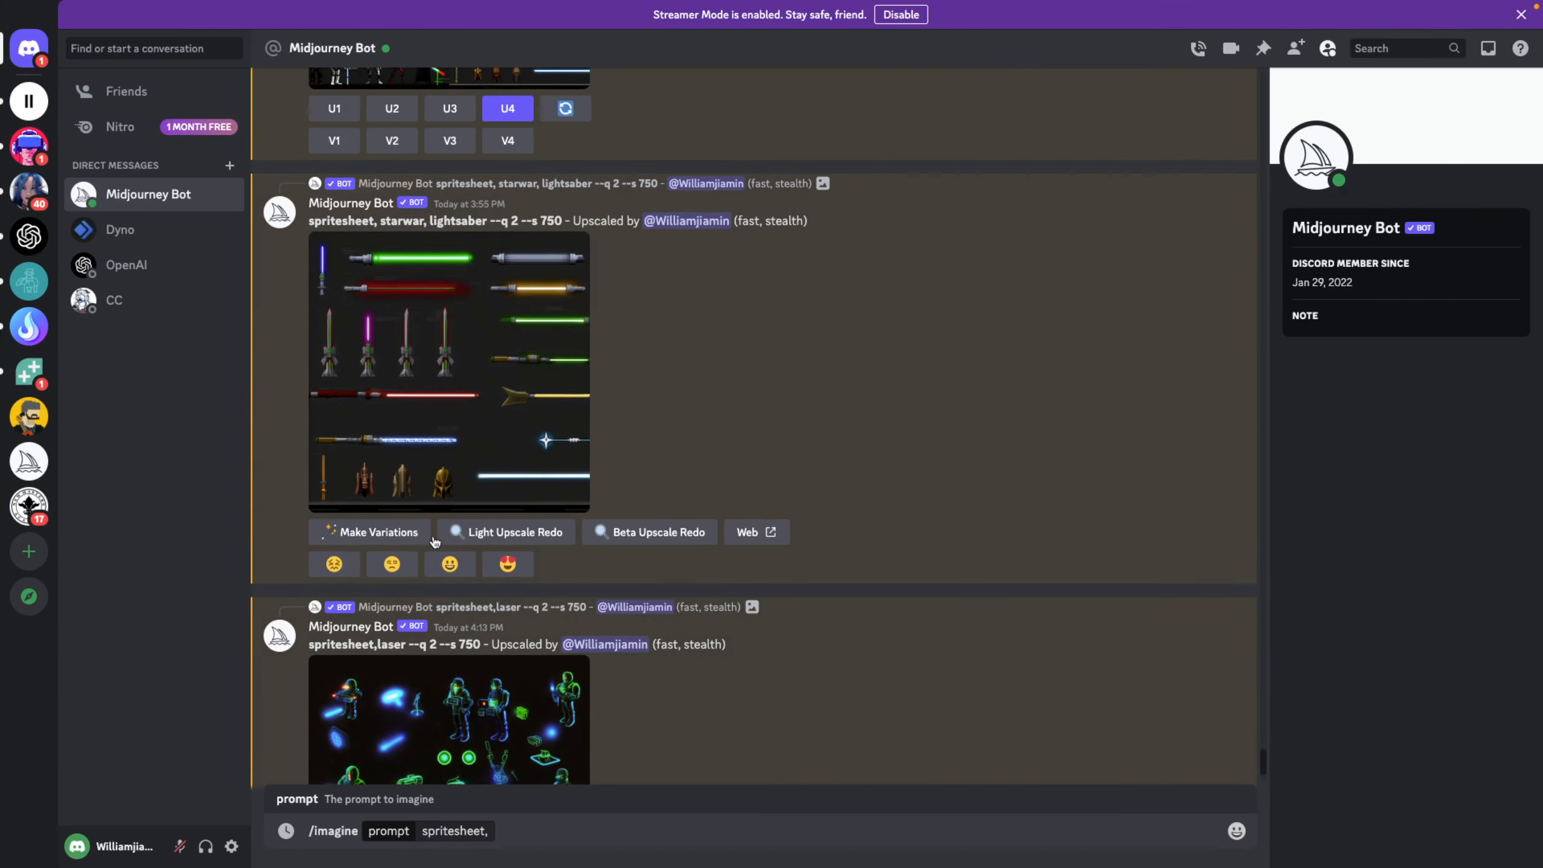
scroll(444, 668, down, 4)
click(528, 836)
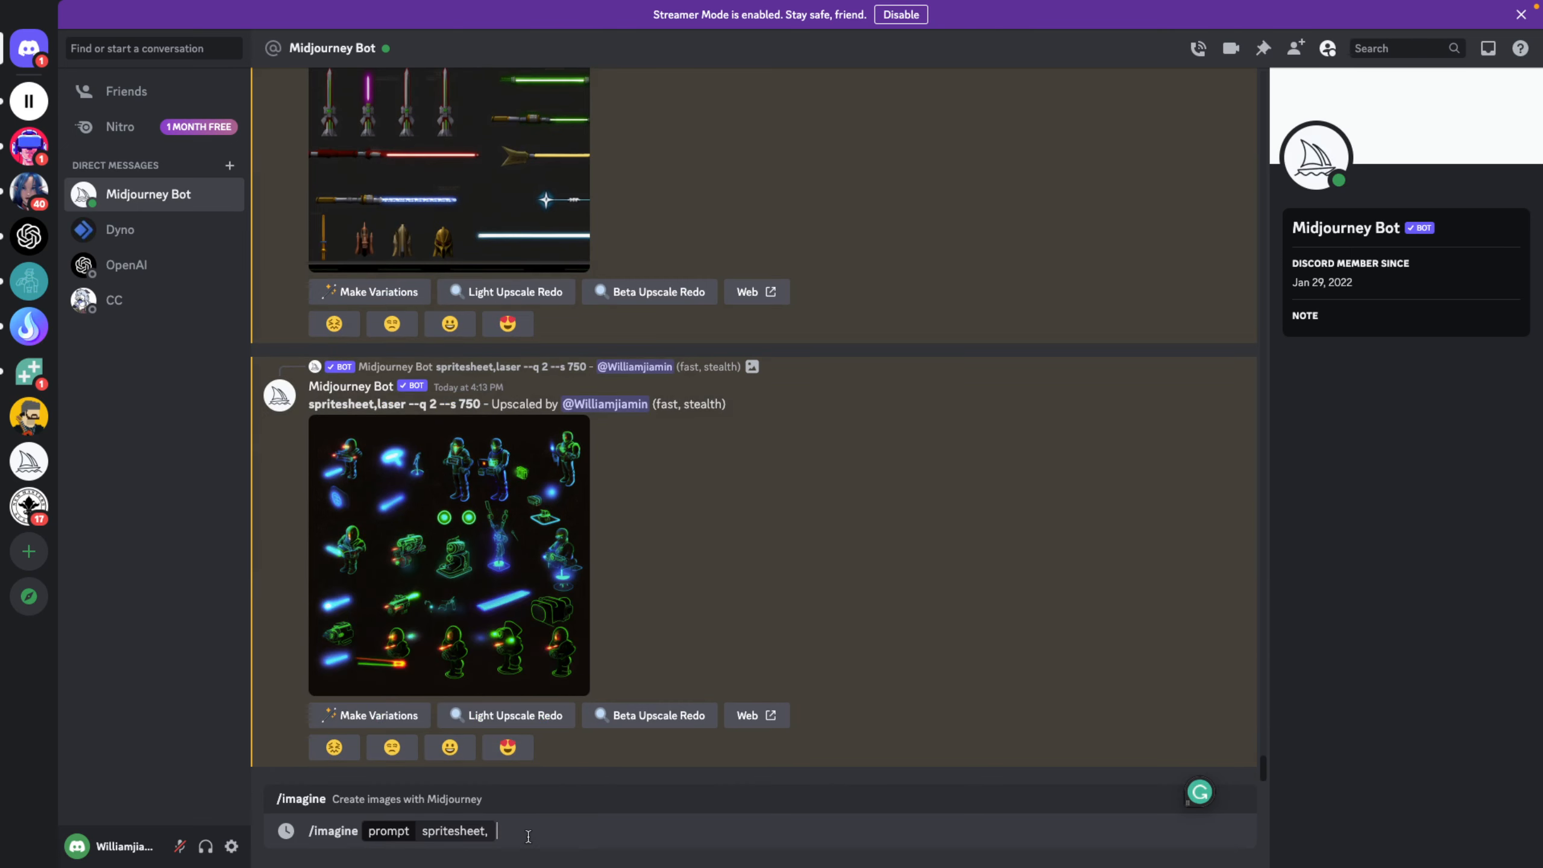
key(Left)
text(rpg)
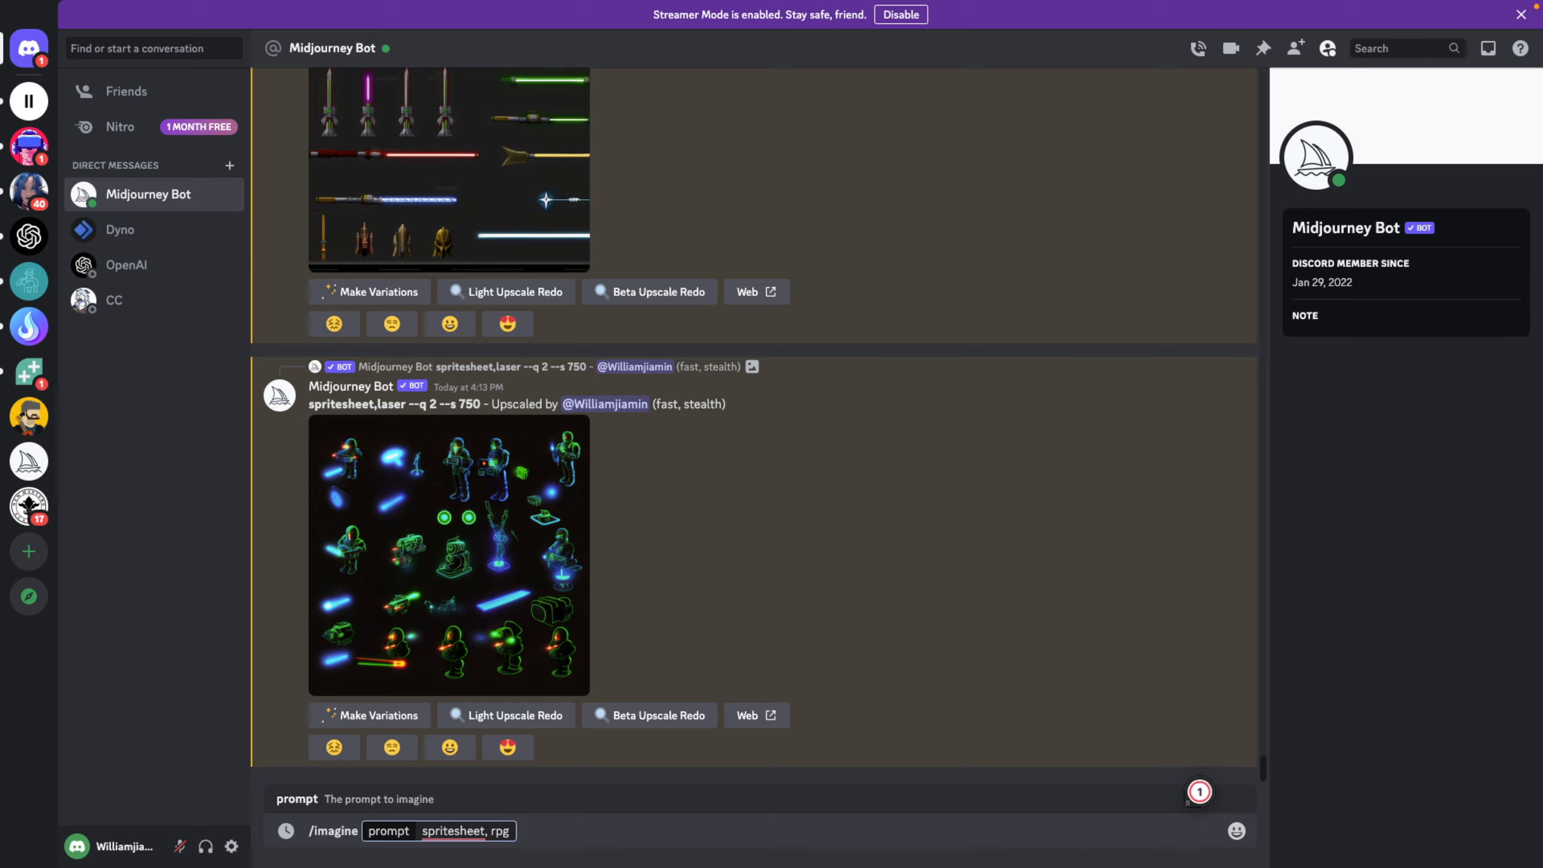
text( game chara)
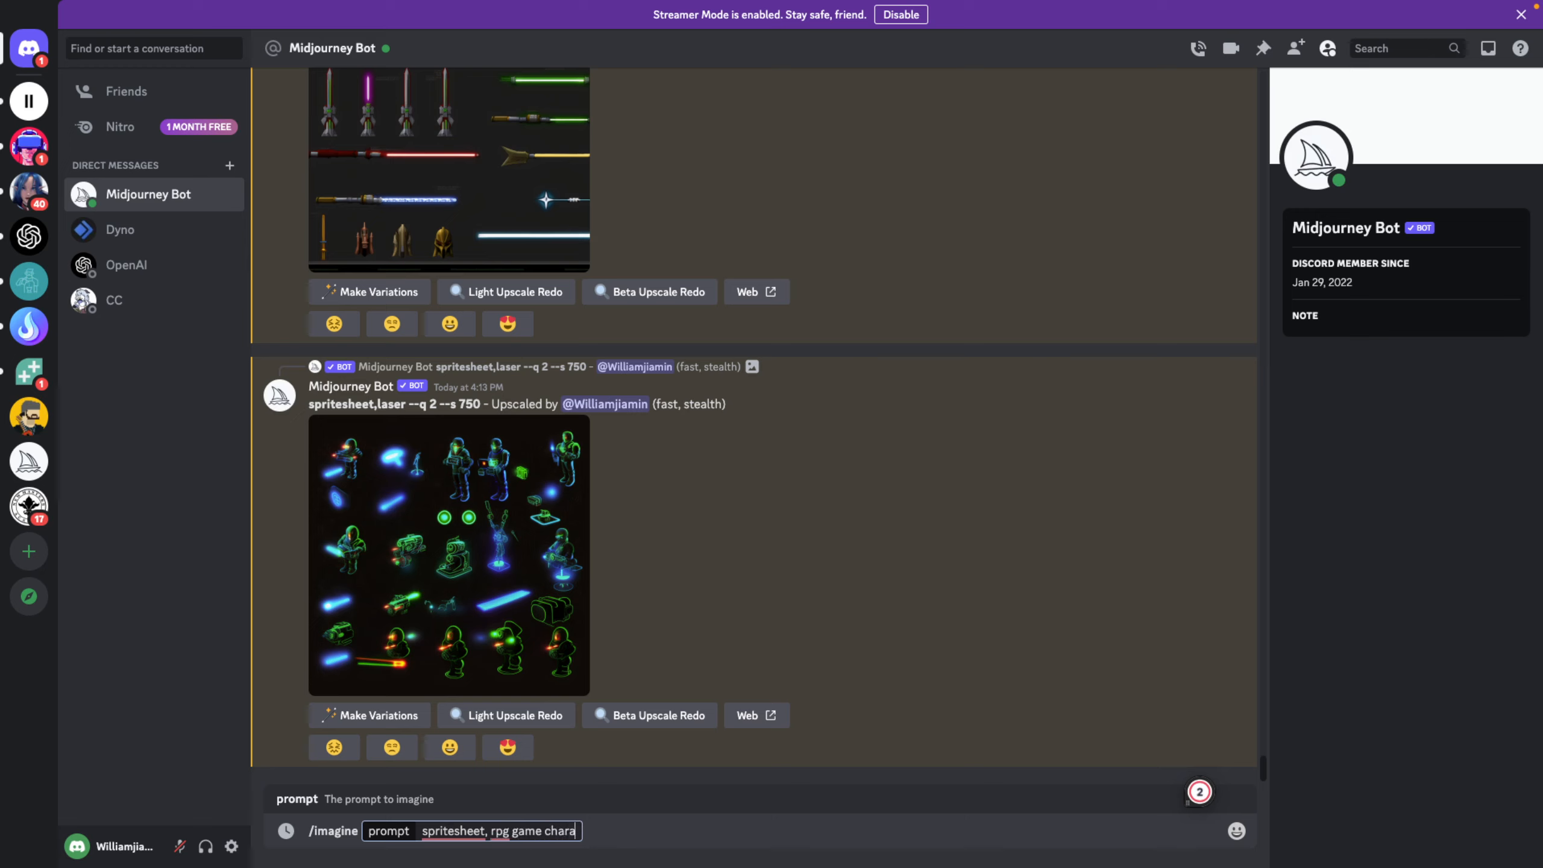
text(cter, jedi, starwar)
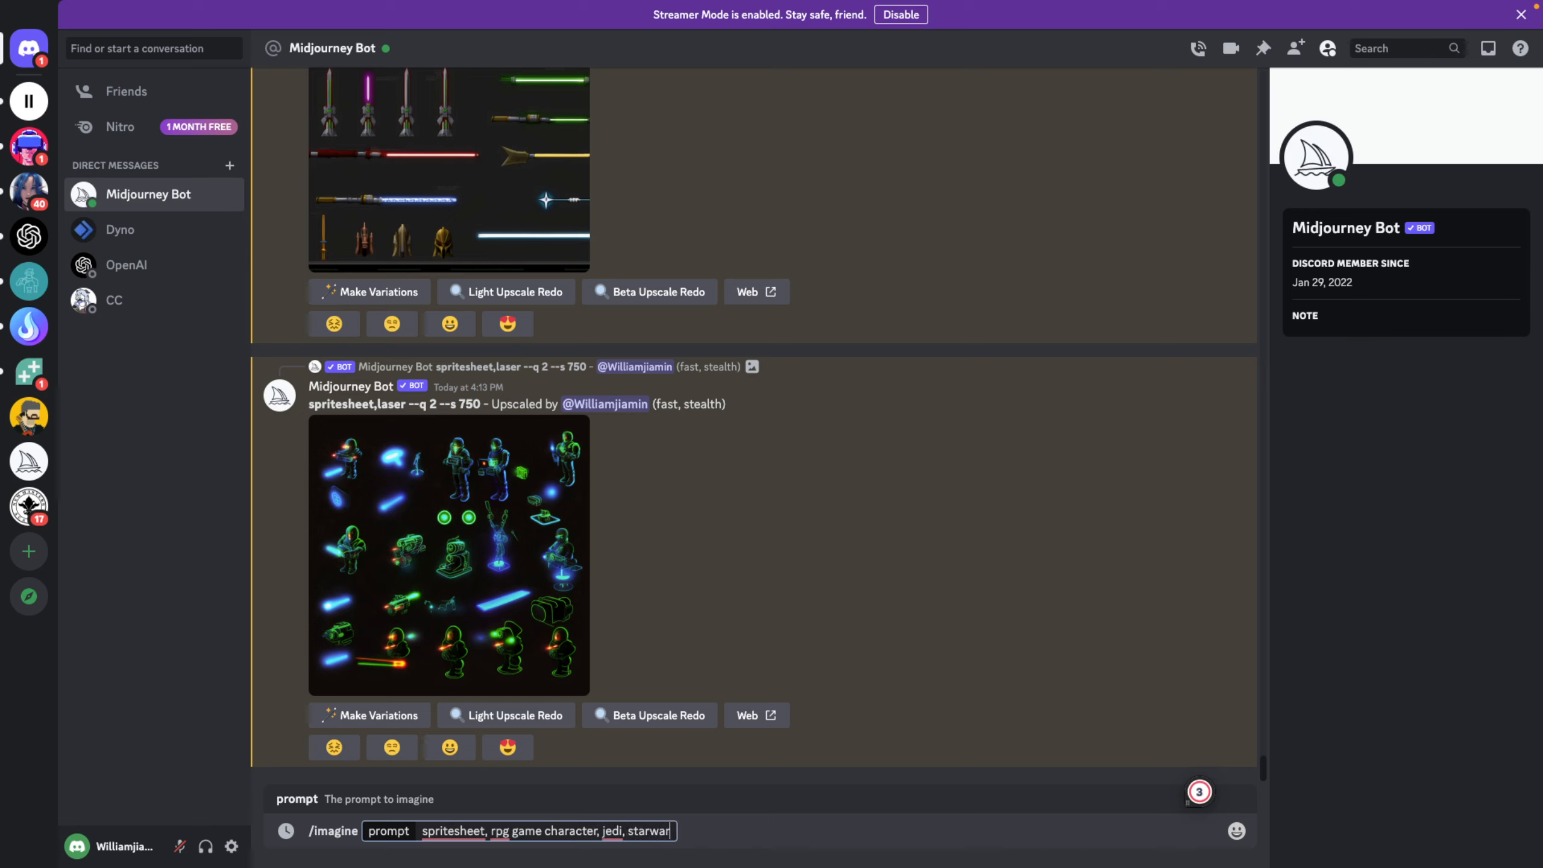
key(Return)
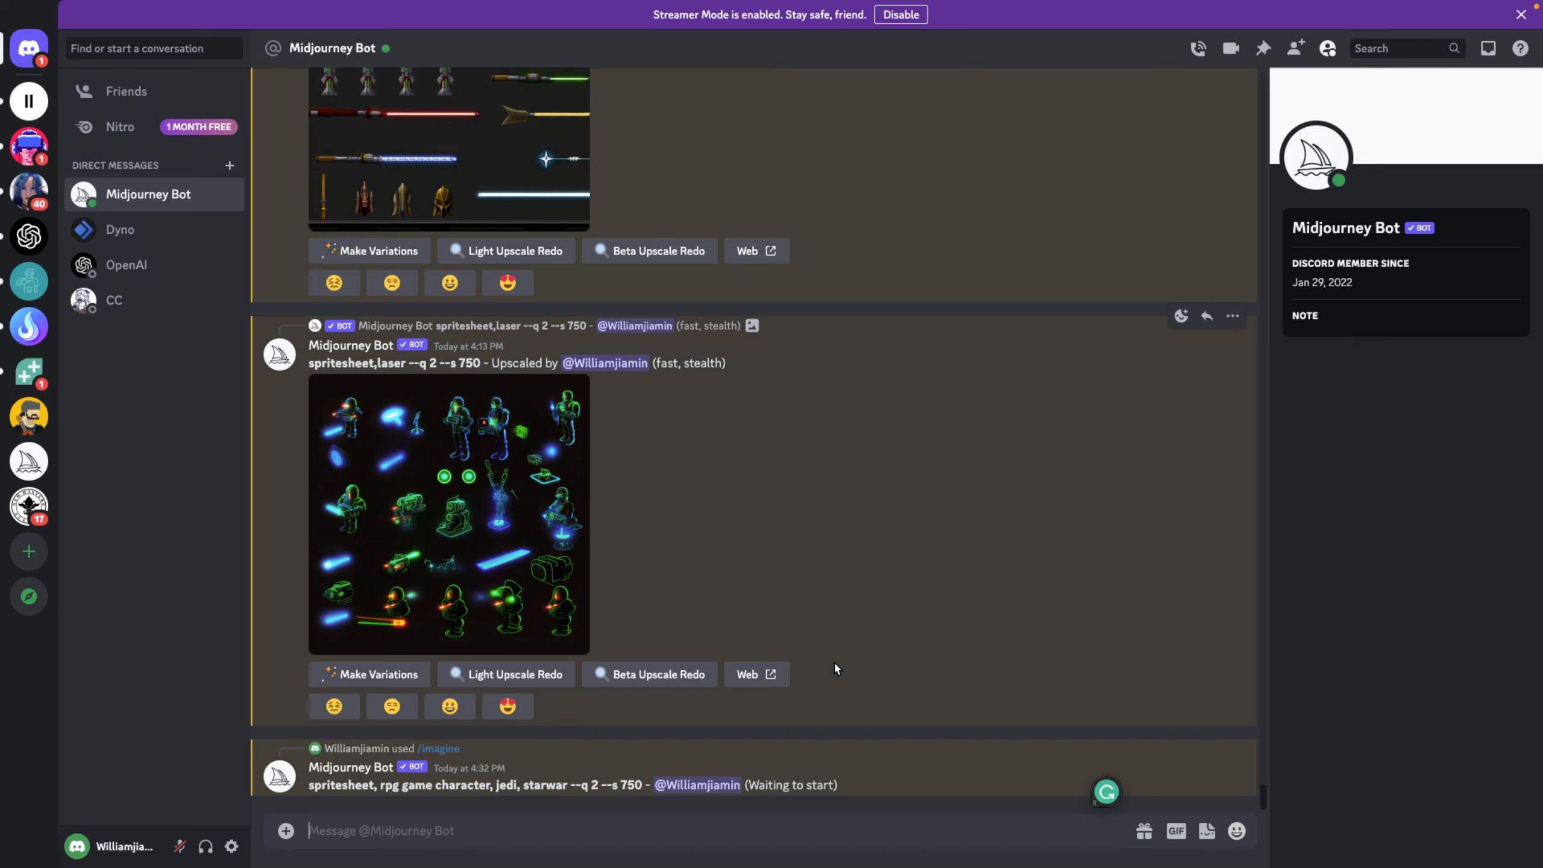
Step: Review the earlier Midjourney spritesheets and upscale the first image of the new Jedi character grid
scroll(732, 584, up, 4)
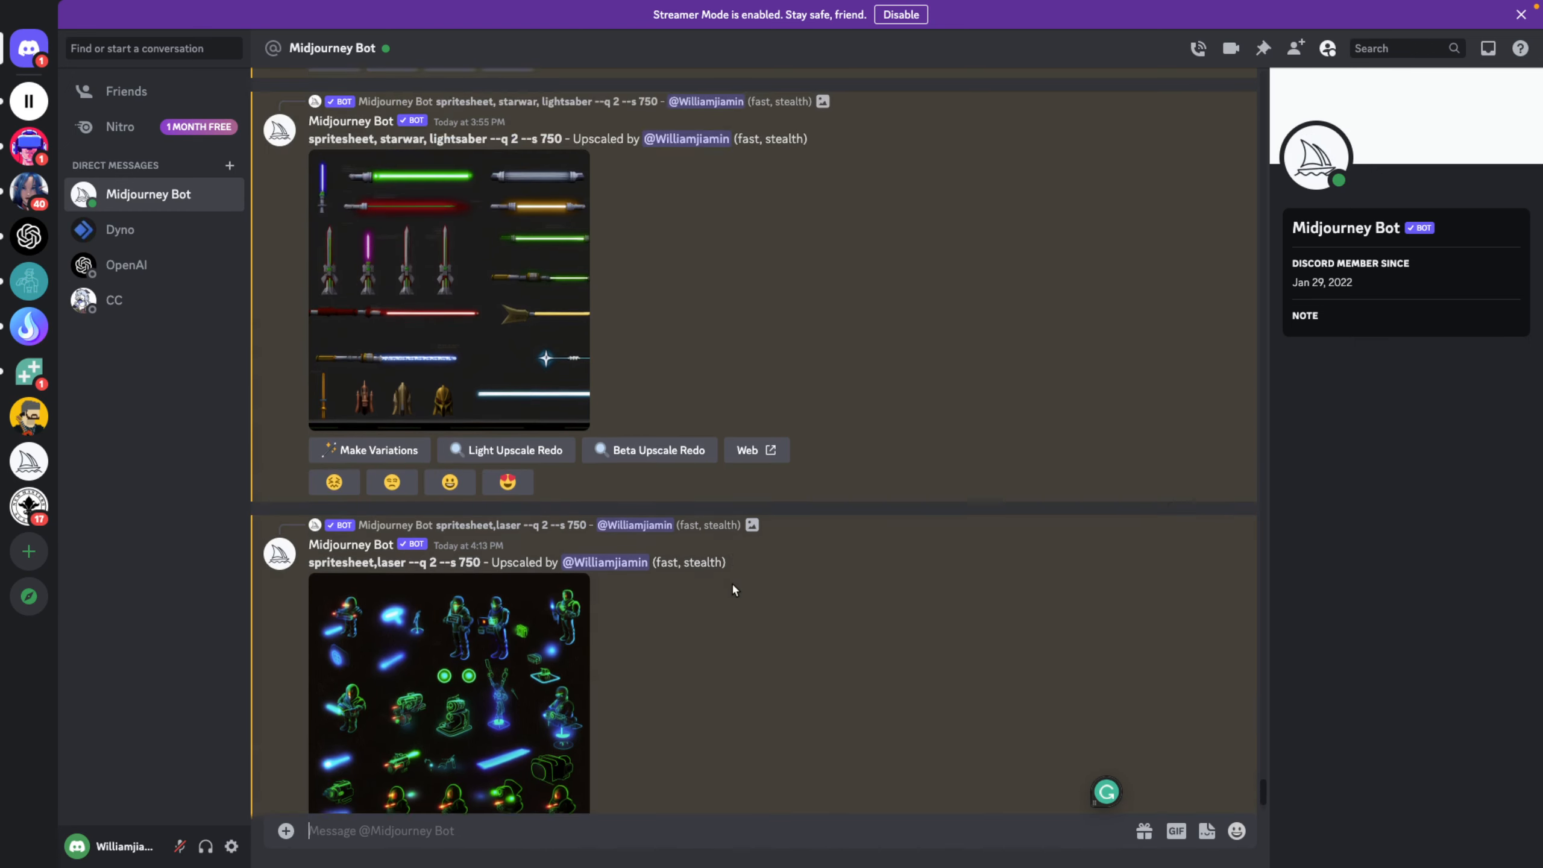
scroll(733, 586, up, 8)
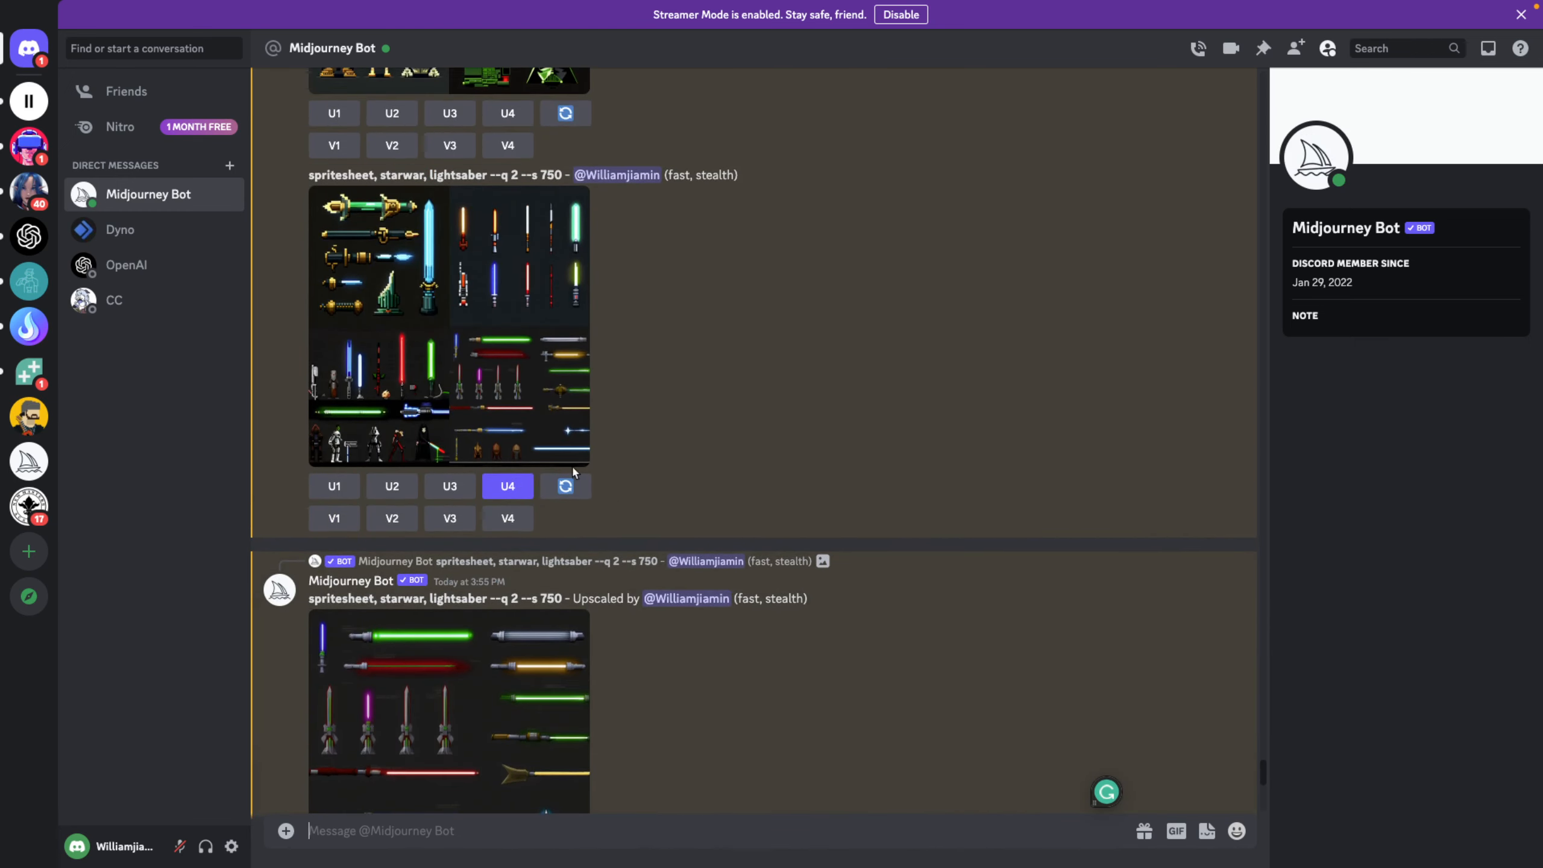
scroll(406, 328, up, 4)
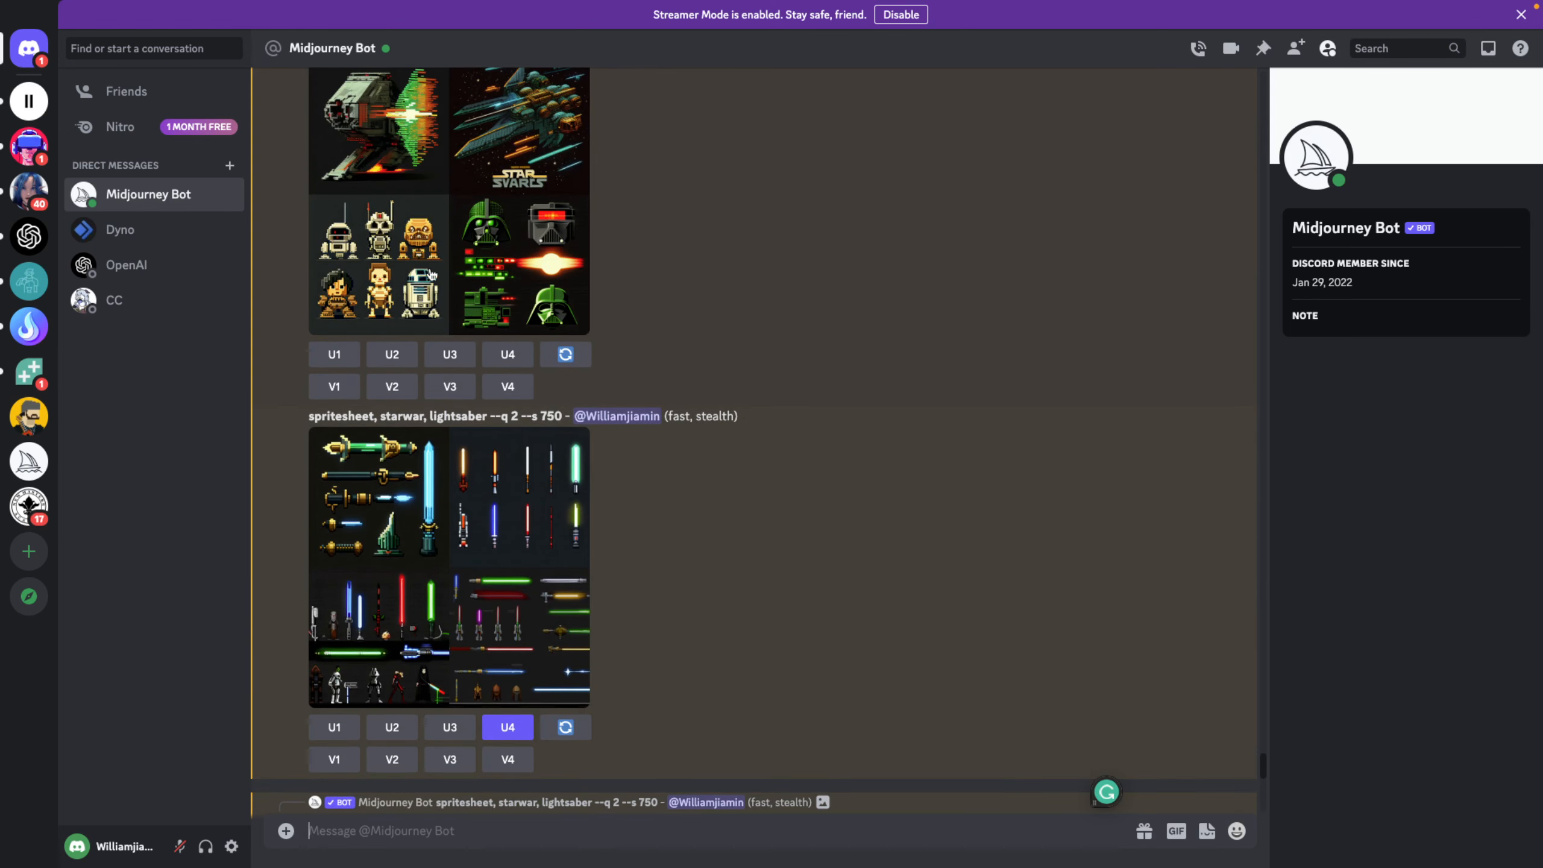
scroll(366, 311, up, 1)
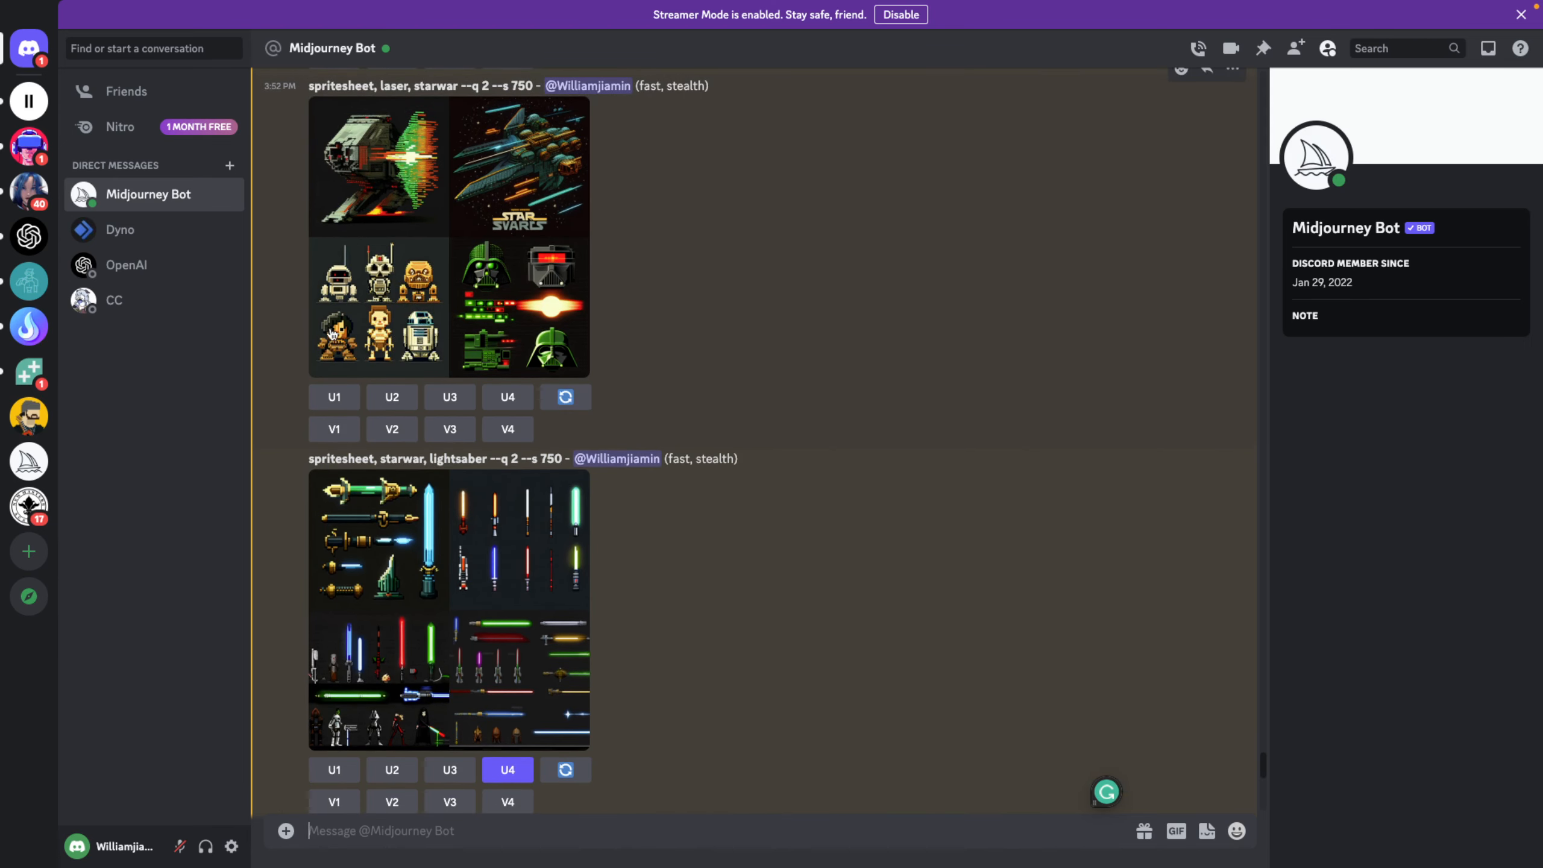
scroll(350, 376, down, 20)
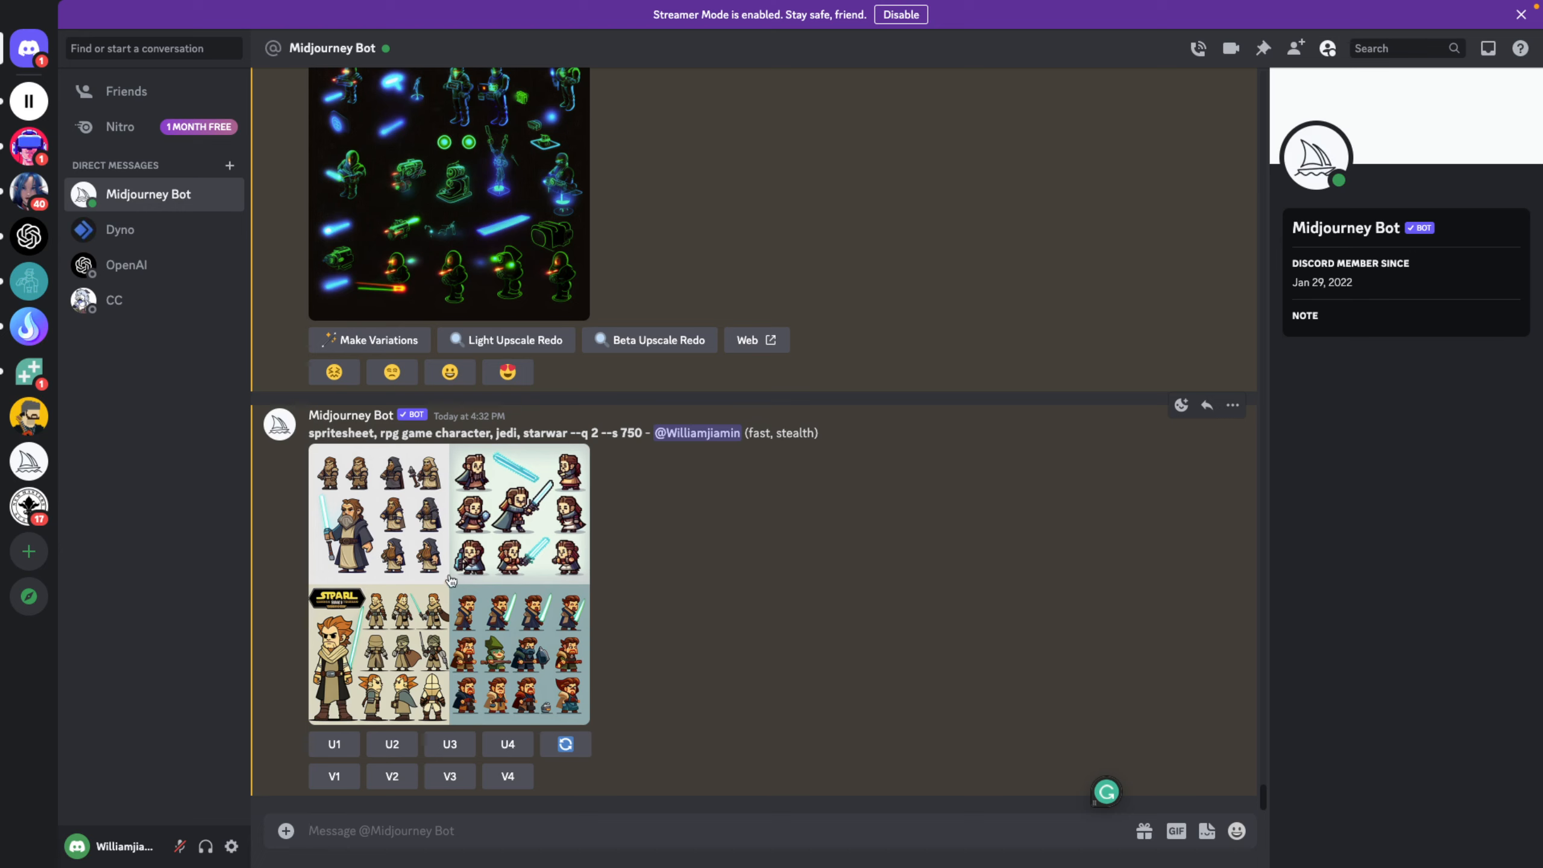
click(328, 744)
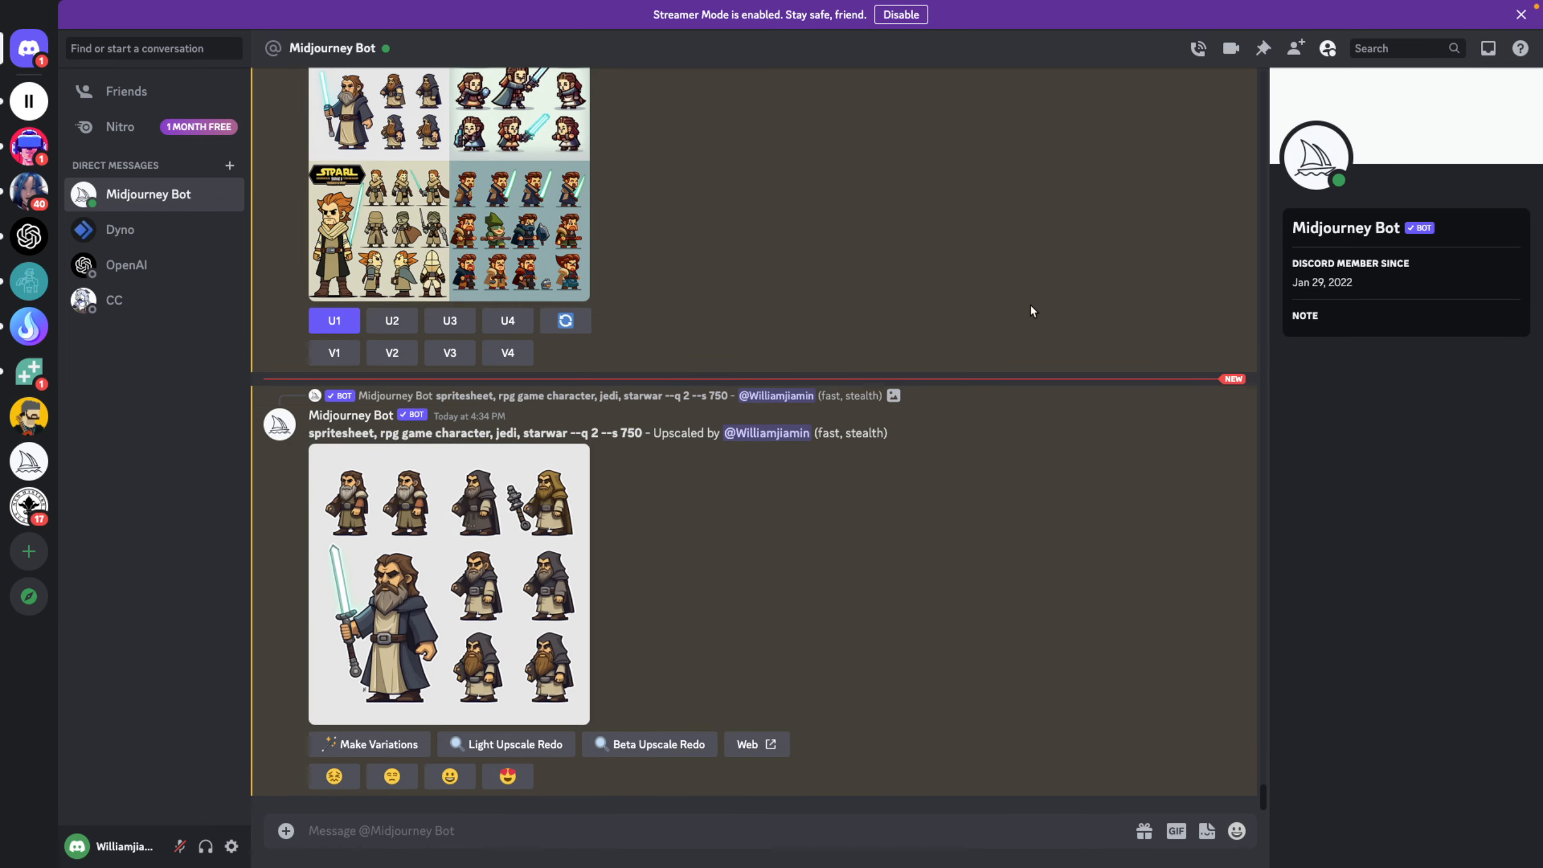
Step: Switch to Photoshop and open the jedi.png spritesheet
key(ctrl+Right)
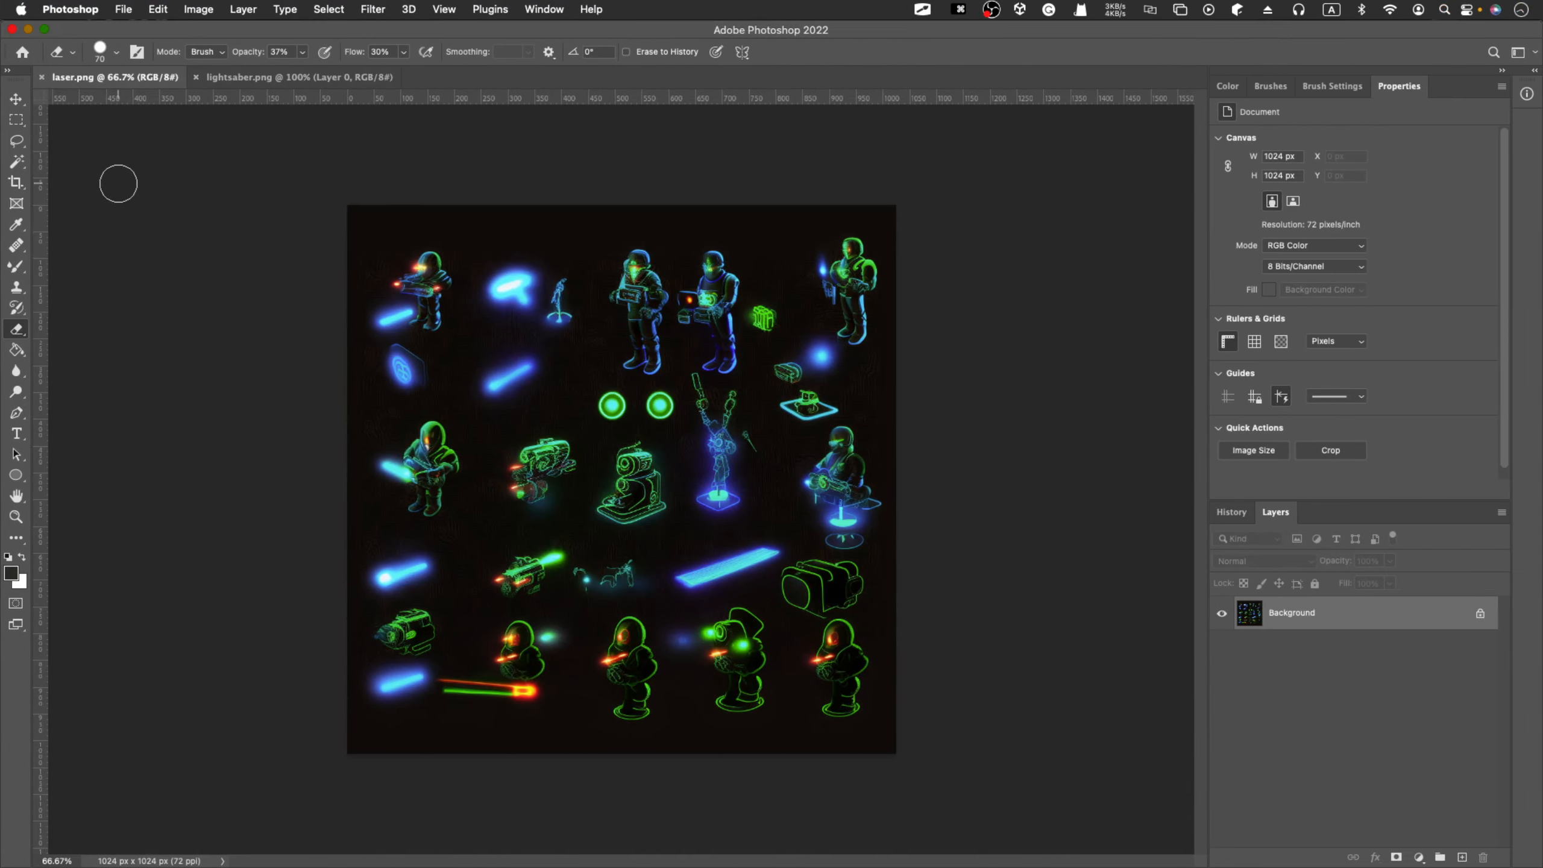
click(124, 11)
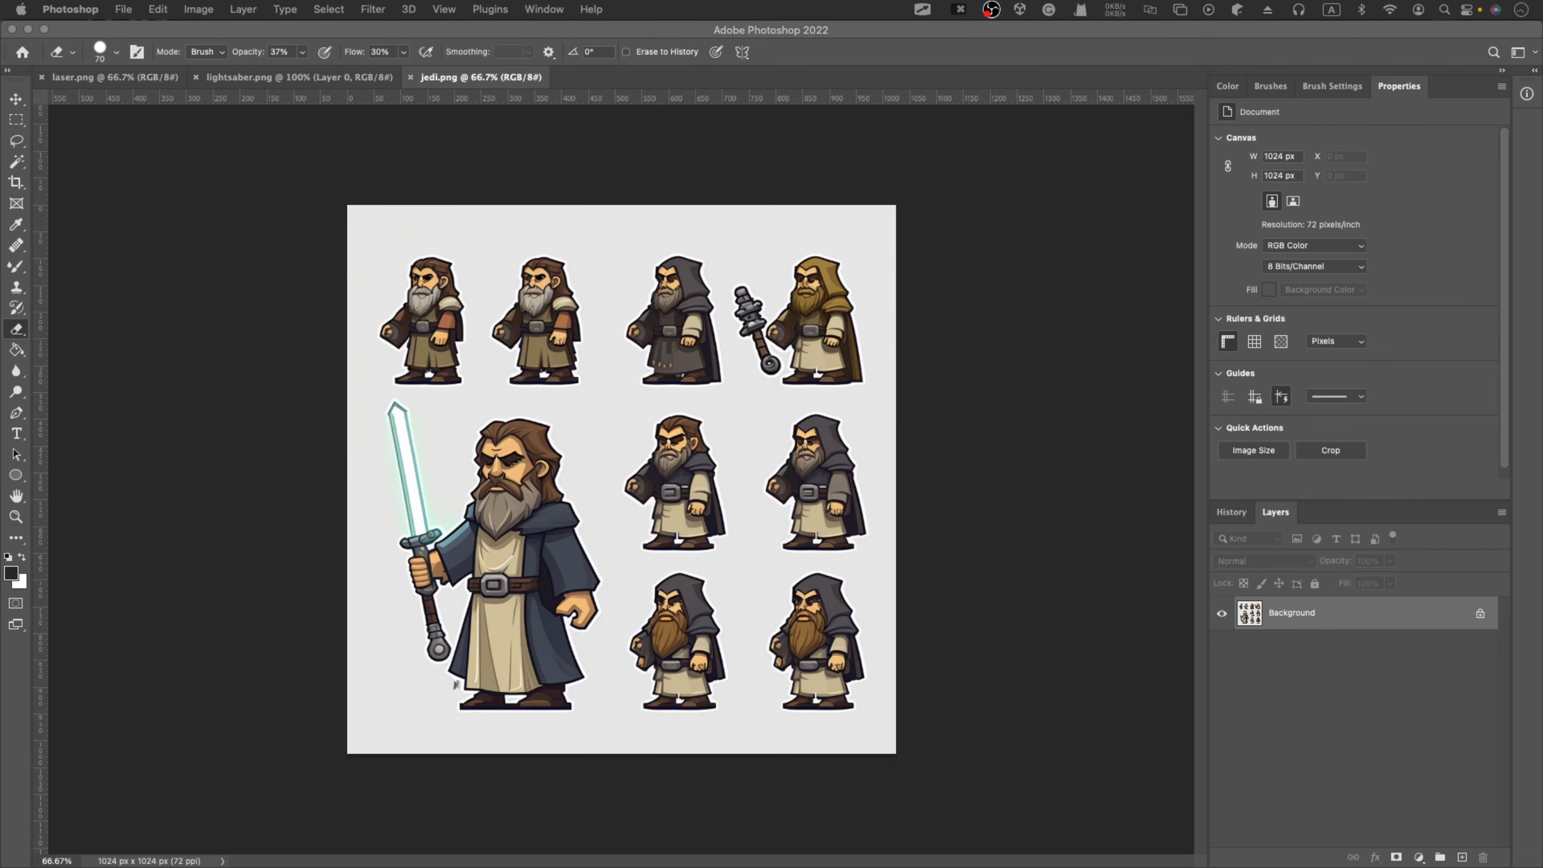
click(550, 383)
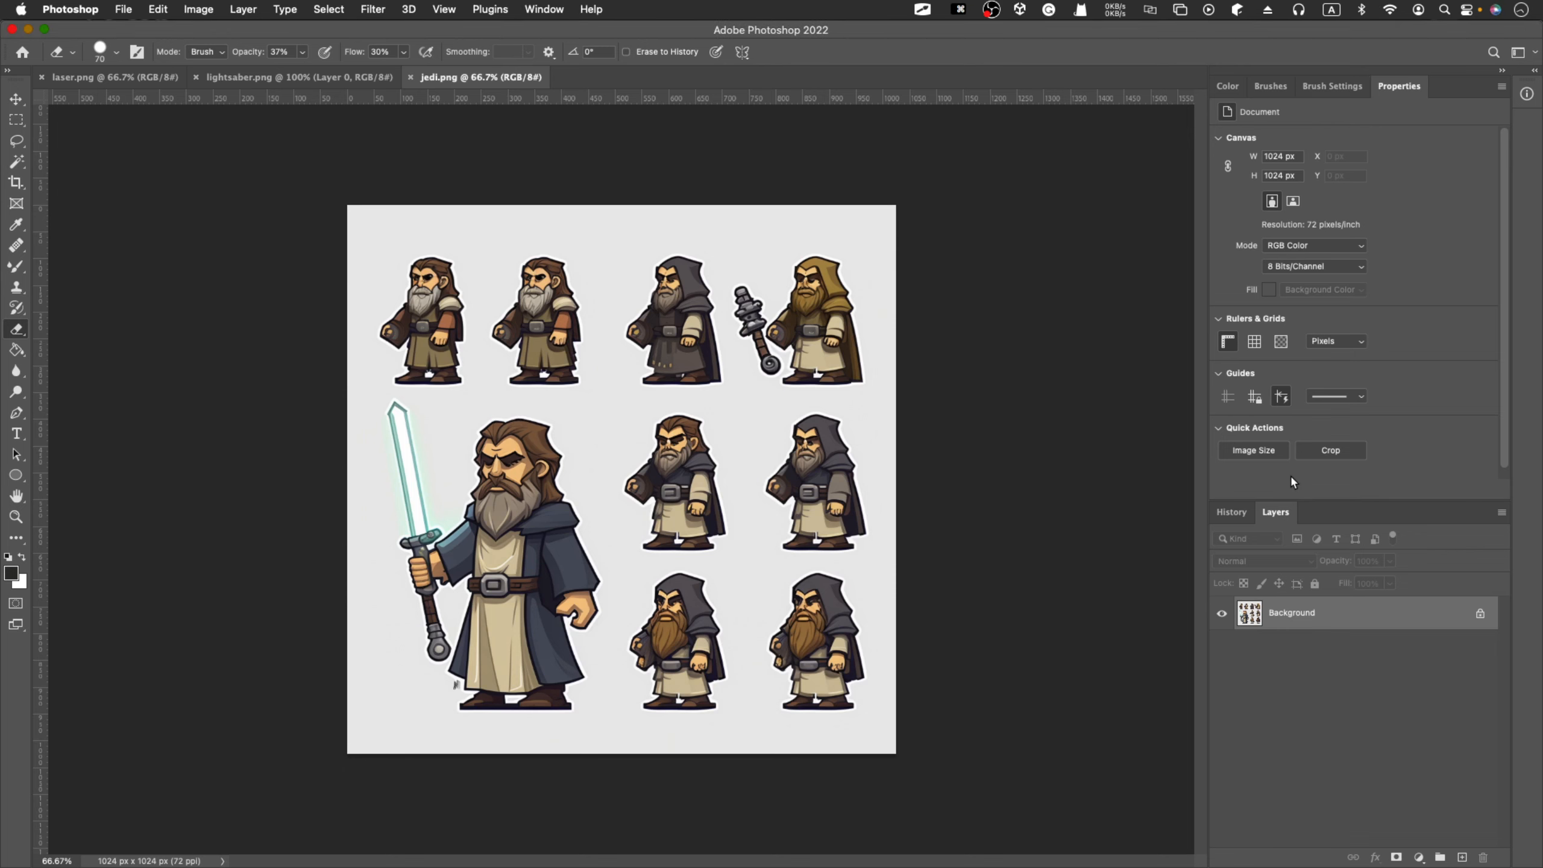
Step: Crop the spritesheet to 1100 x 800 px around the upper row, with the second brown-robed character roughly centred
click(1326, 452)
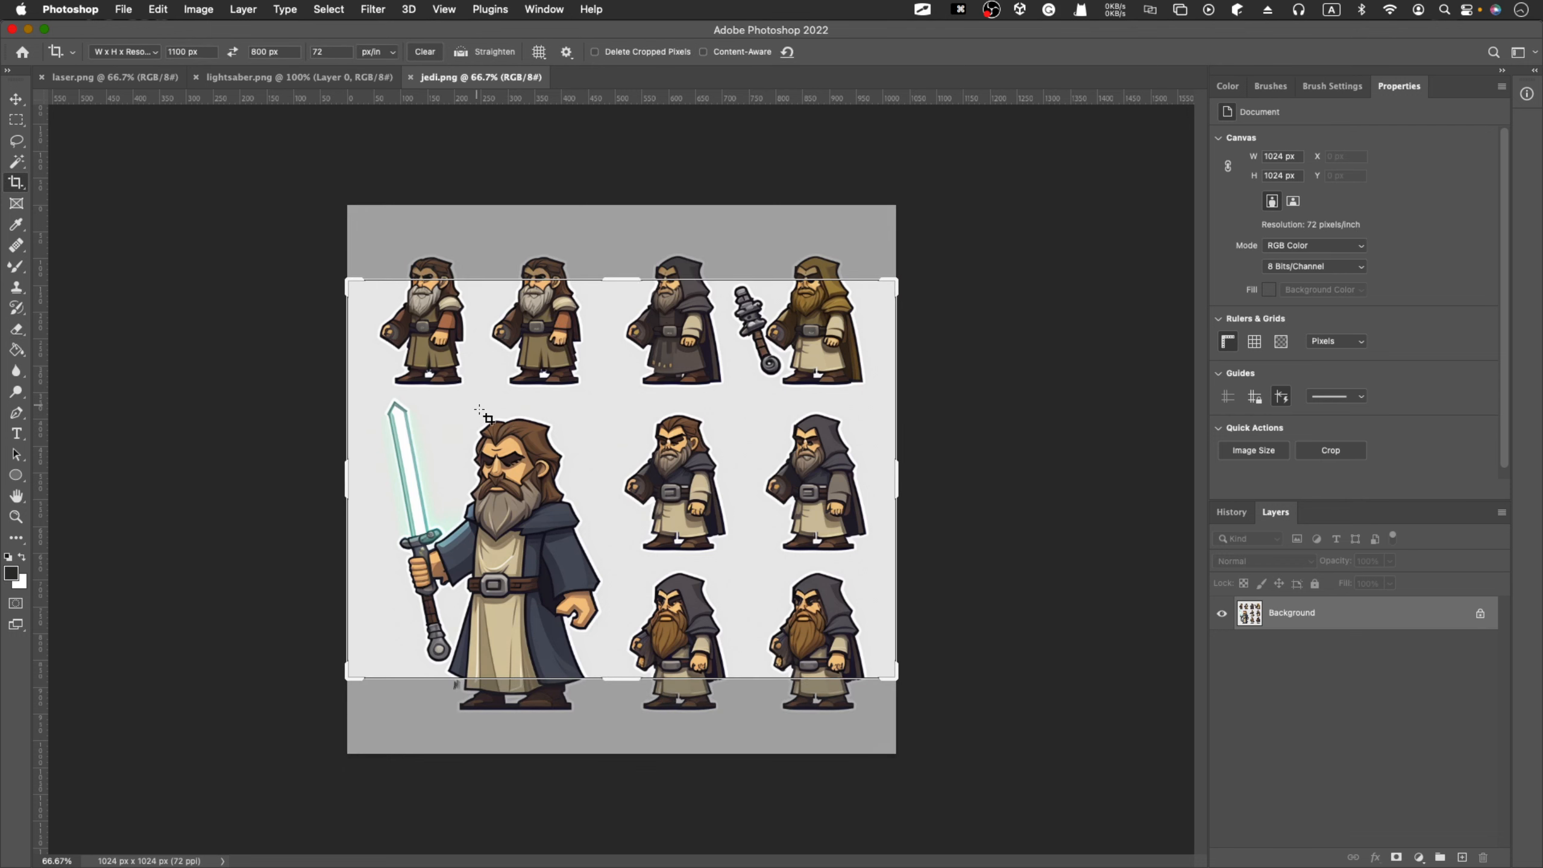
drag(524, 431, 523, 397)
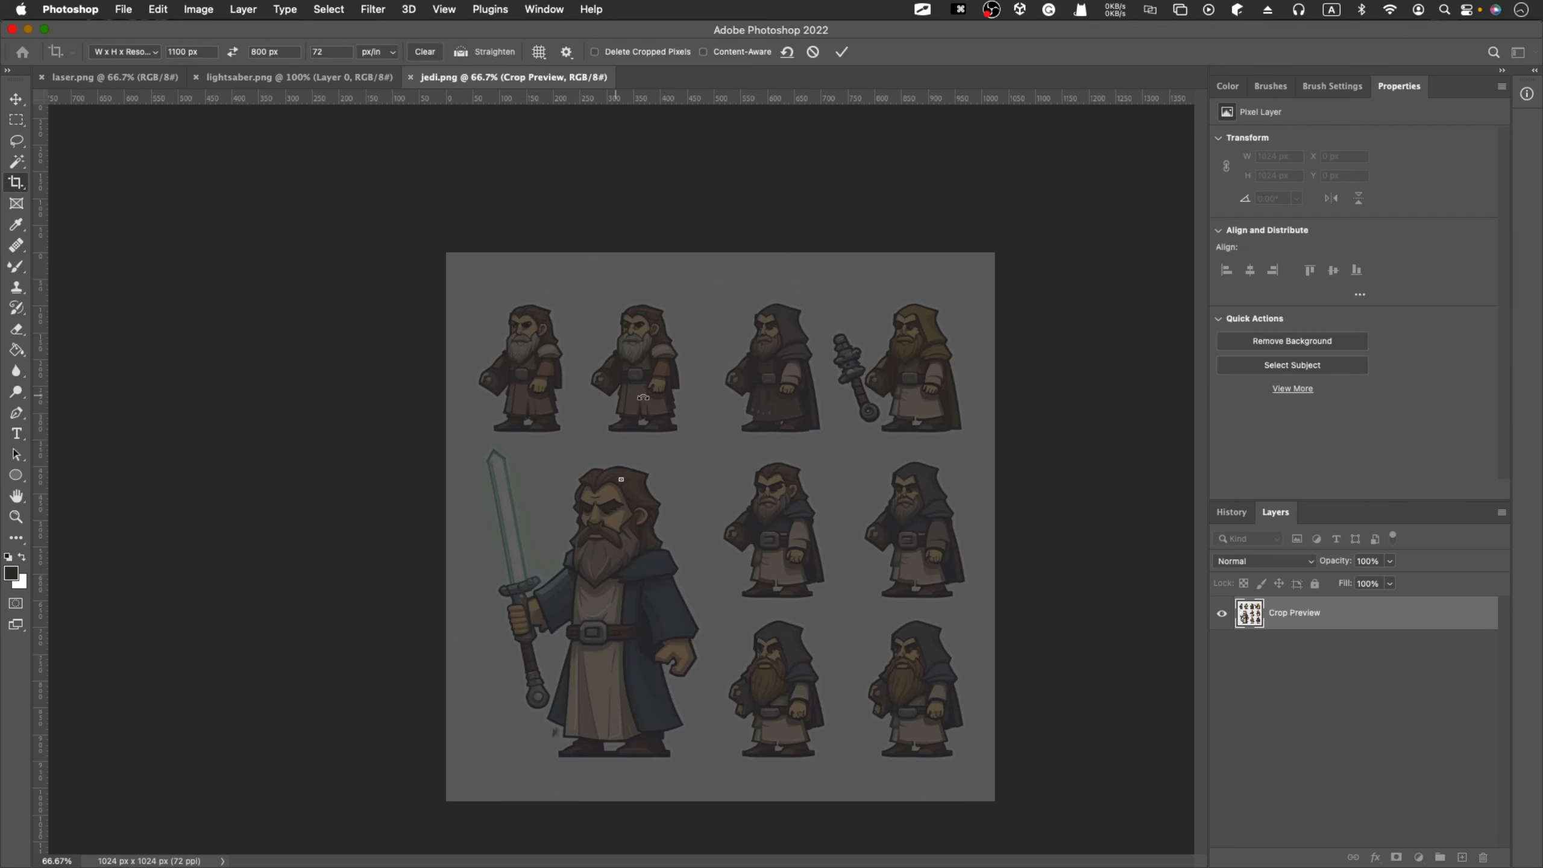
key(super+z)
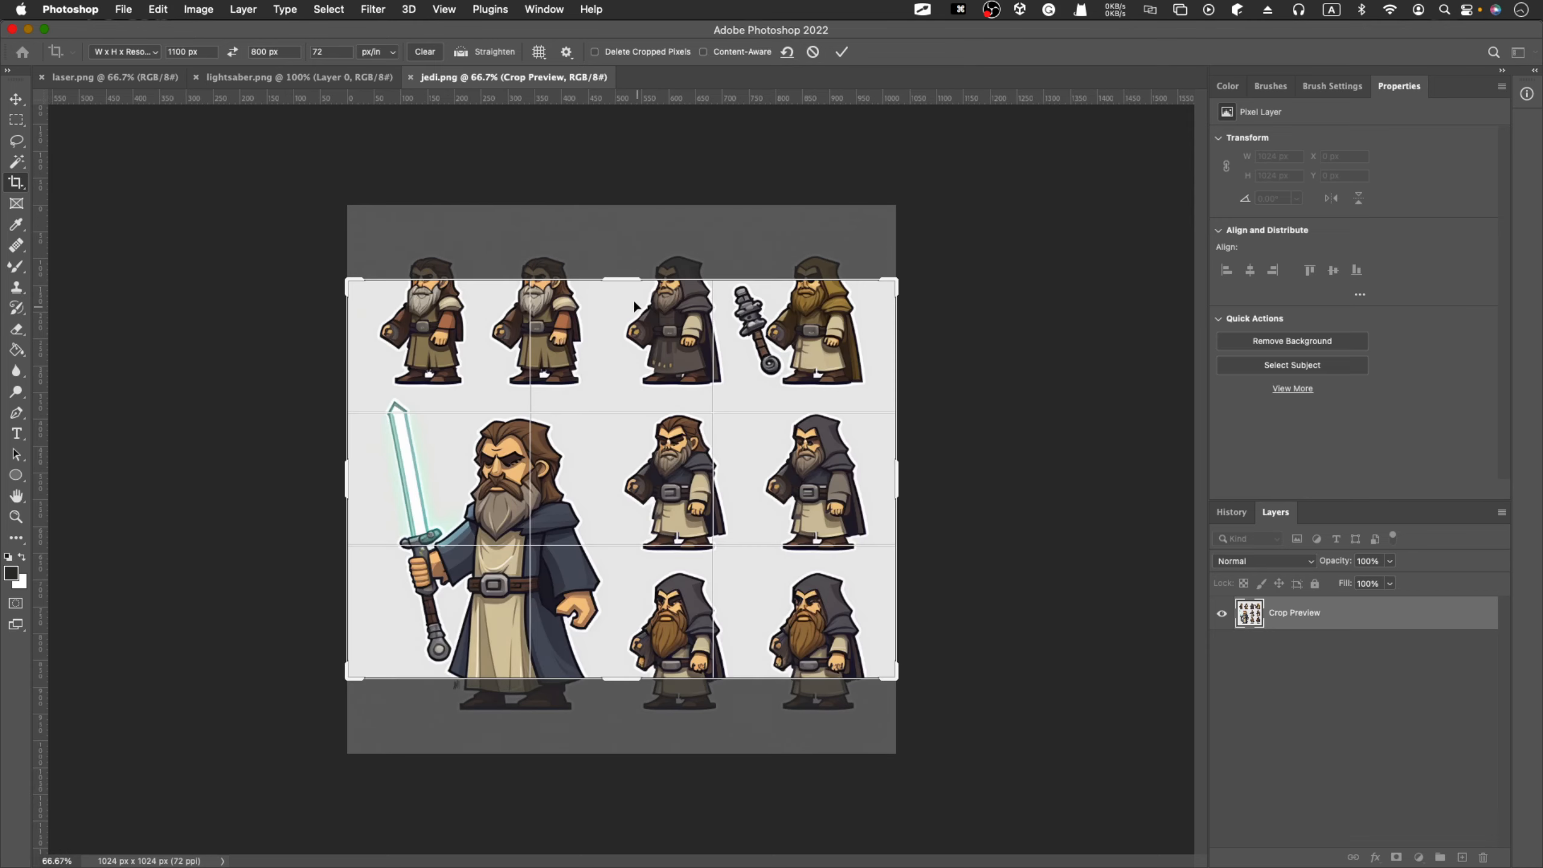
mouse_move(628, 279)
mouse_down()
mouse_move(631, 200)
mouse_move(640, 272)
mouse_up()
drag(627, 686, 611, 592)
drag(618, 518, 702, 594)
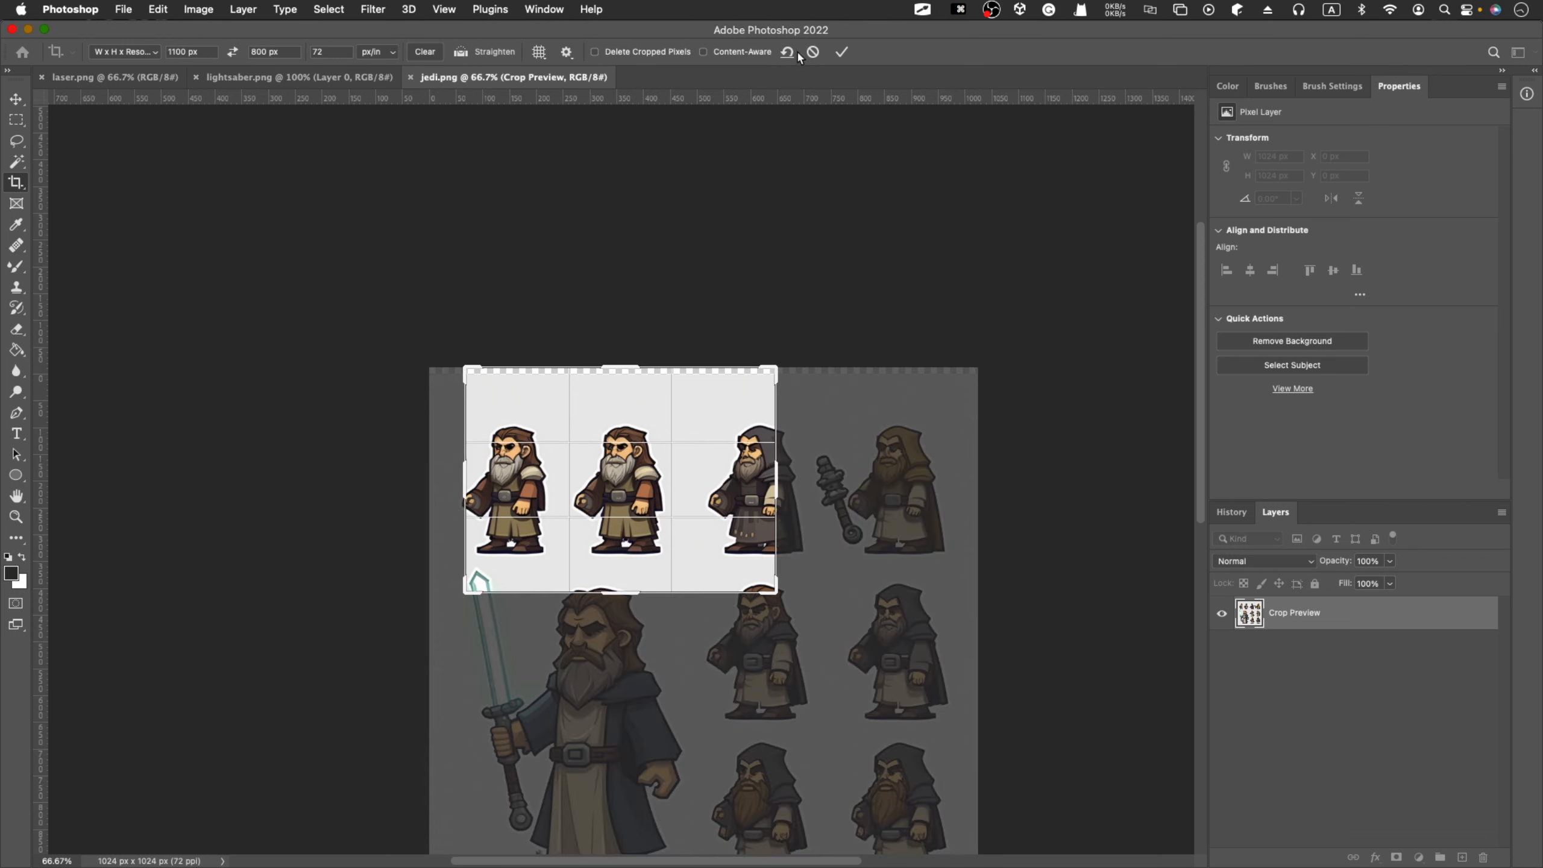
click(841, 53)
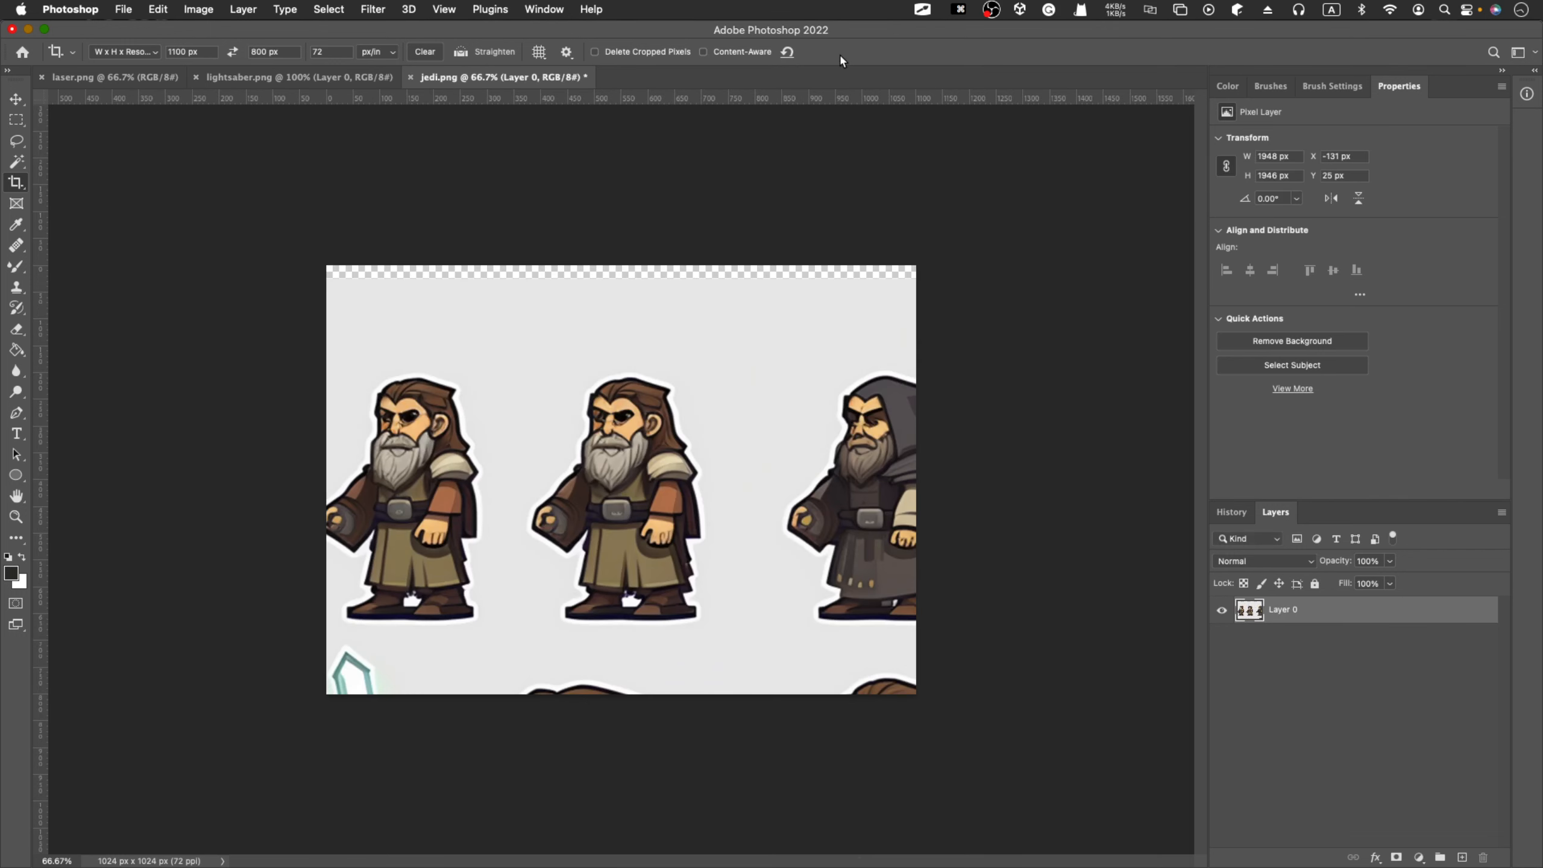
Step: Remove the layer's background and paint black on its mask to hide the characters on either side of the middle one
click(1301, 343)
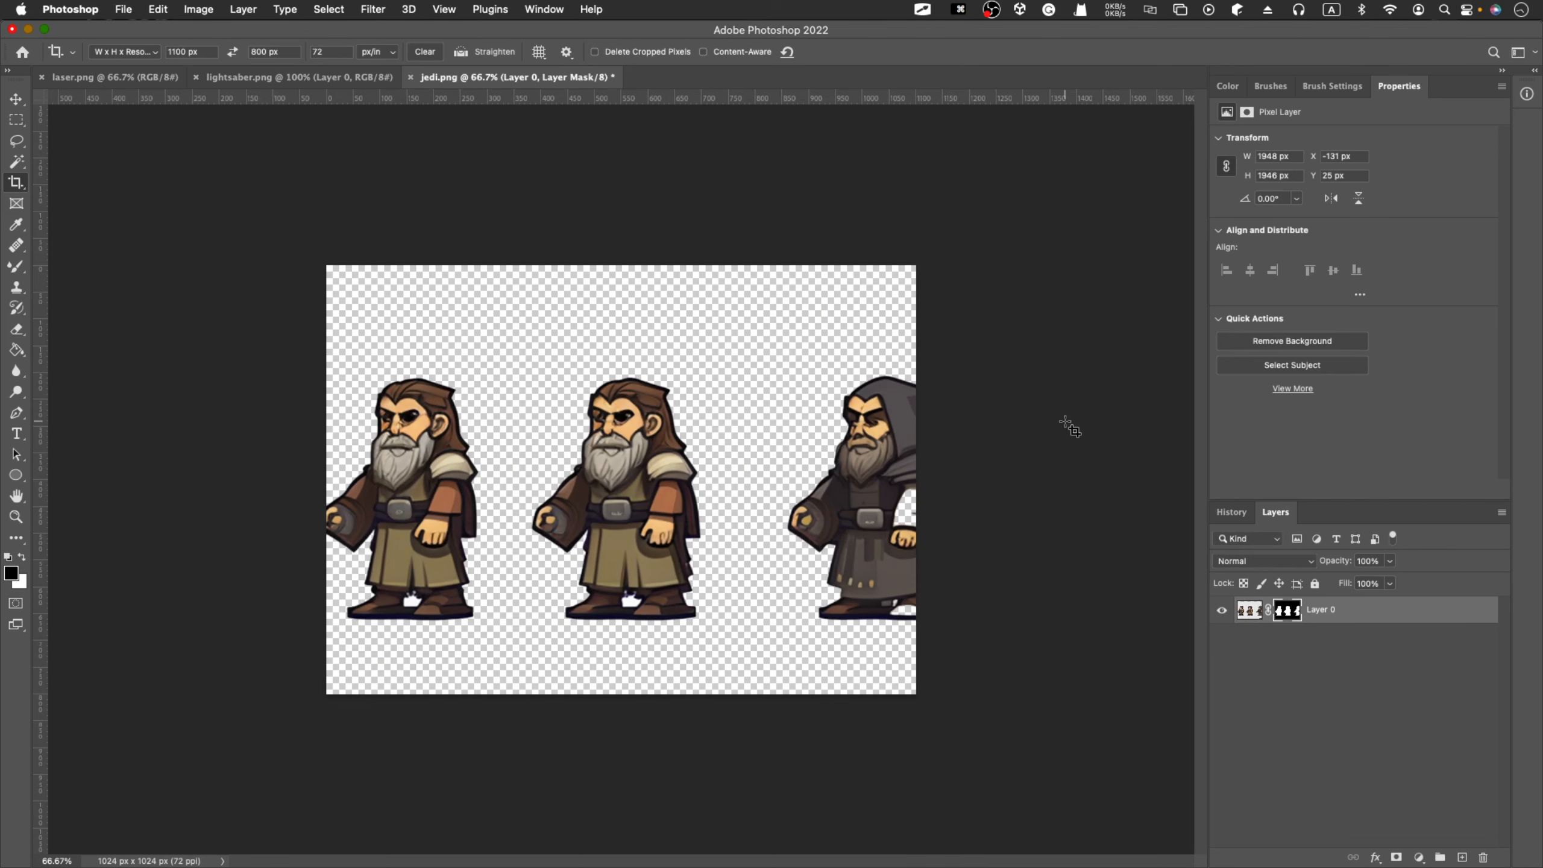
key(e)
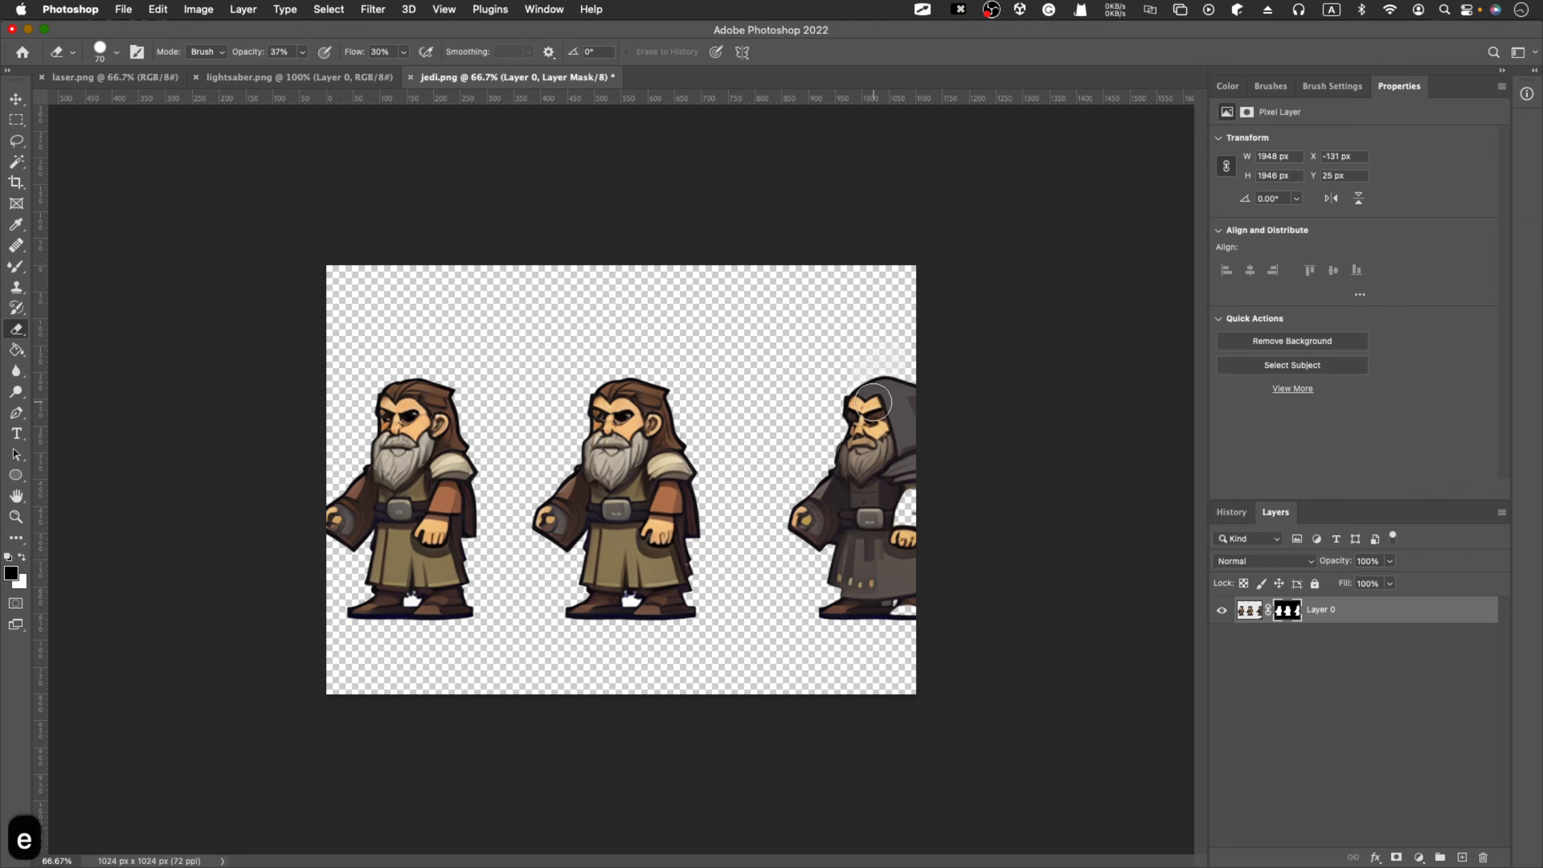
mouse_move(823, 377)
mouse_down()
mouse_move(845, 388)
mouse_move(815, 514)
mouse_up()
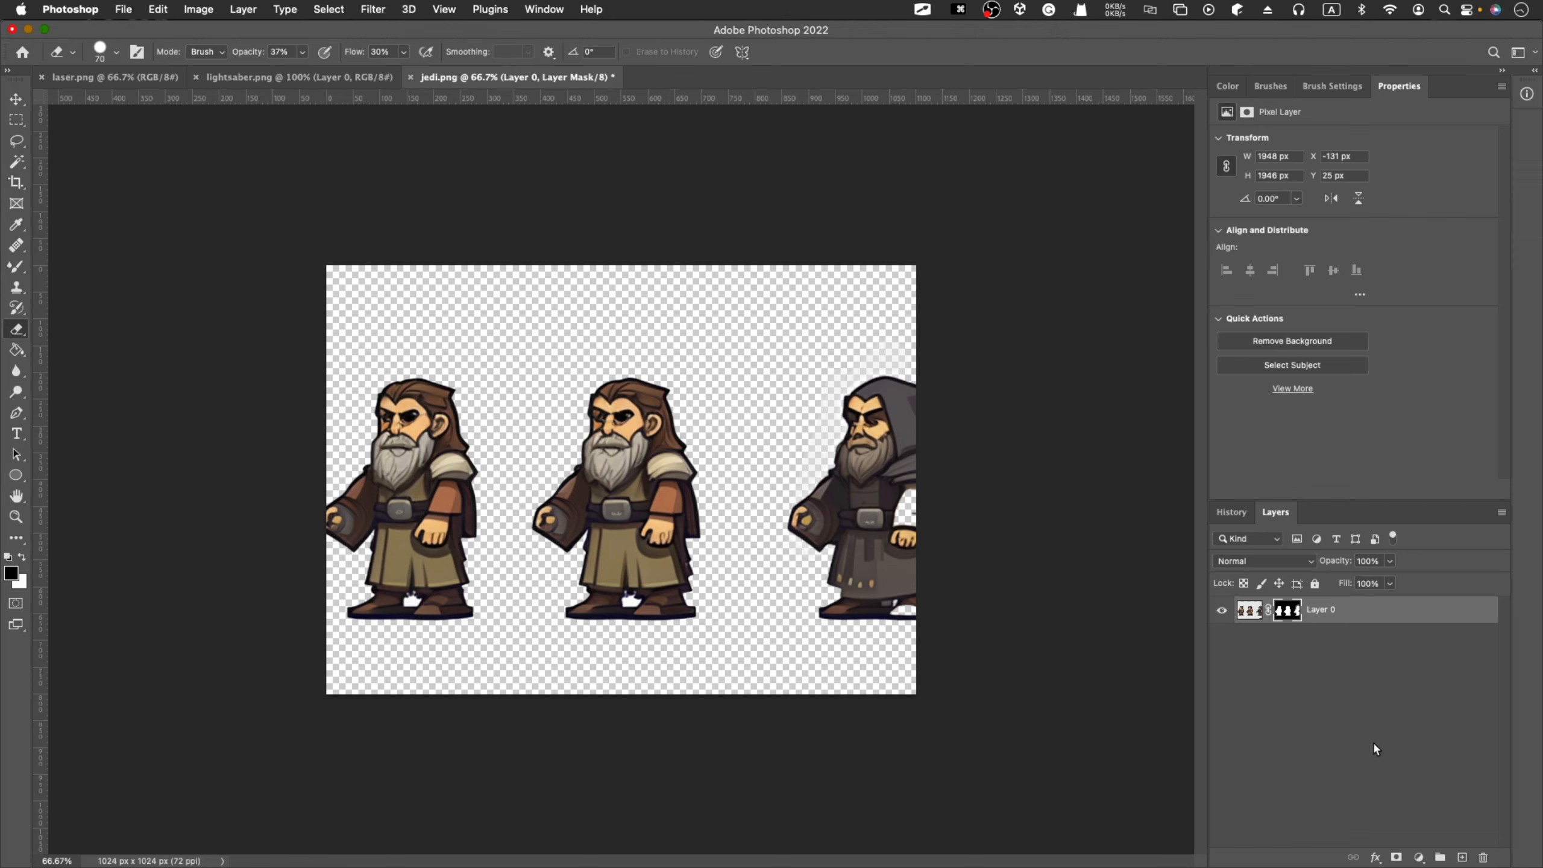
click(1286, 609)
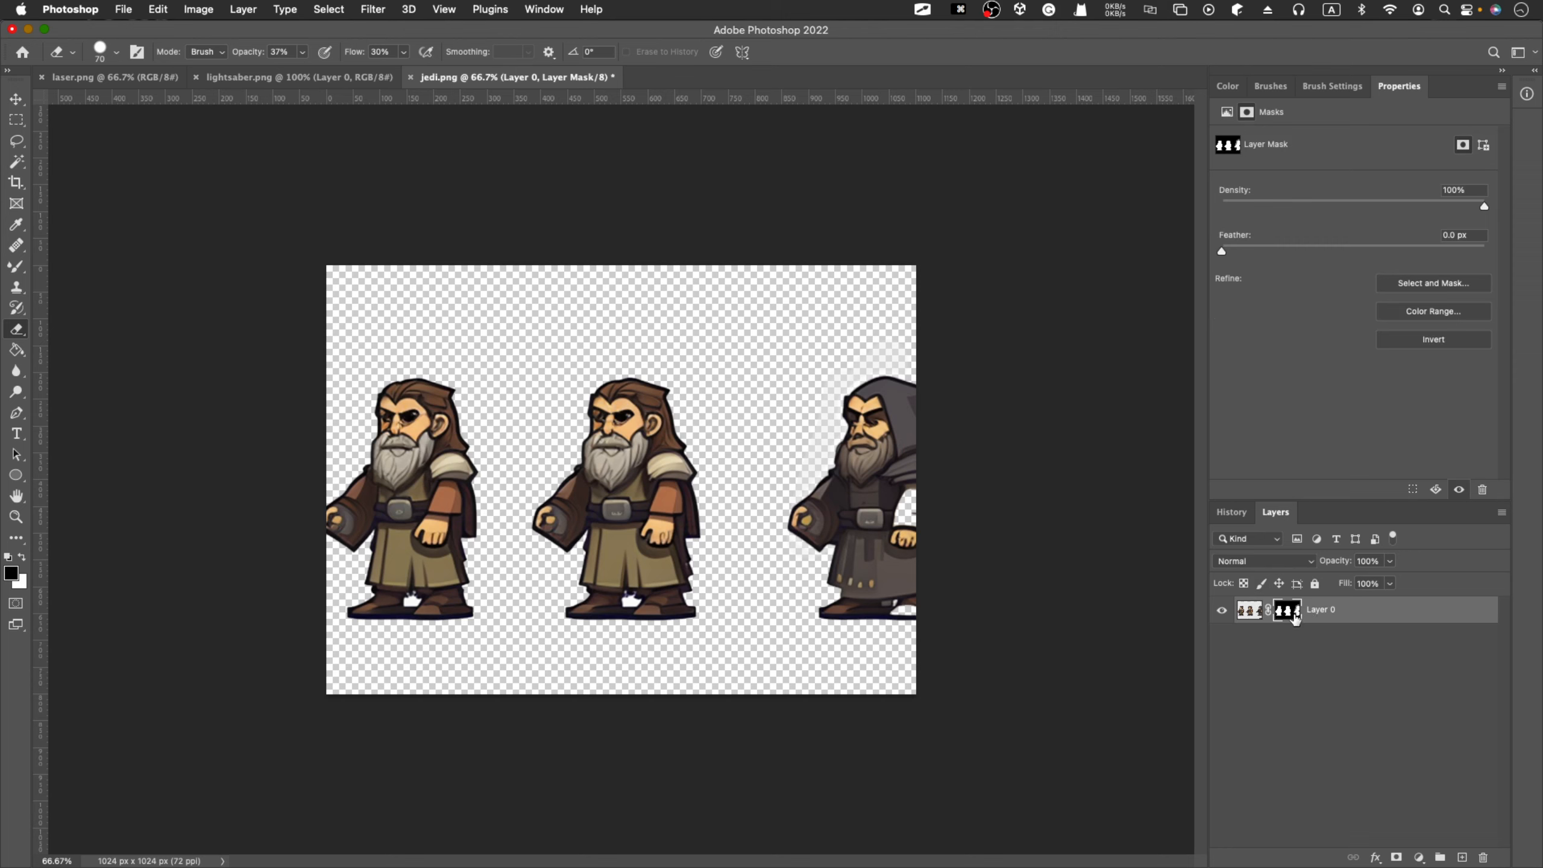
key(b)
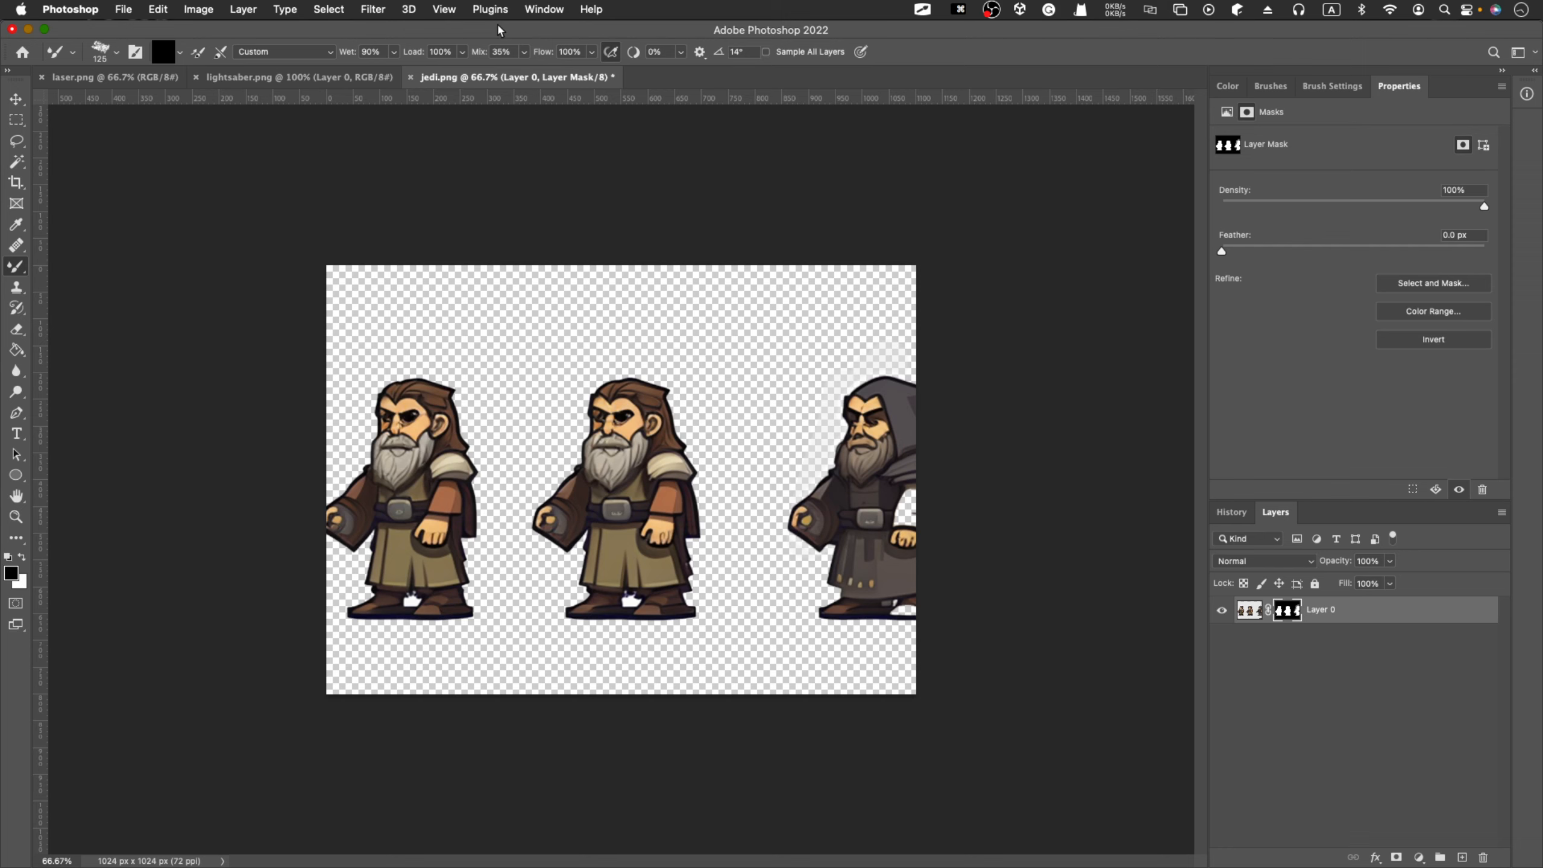
mouse_move(884, 401)
mouse_down()
mouse_move(850, 517)
mouse_move(808, 395)
mouse_move(801, 420)
mouse_move(856, 416)
mouse_move(887, 577)
mouse_move(912, 461)
mouse_move(850, 644)
mouse_up()
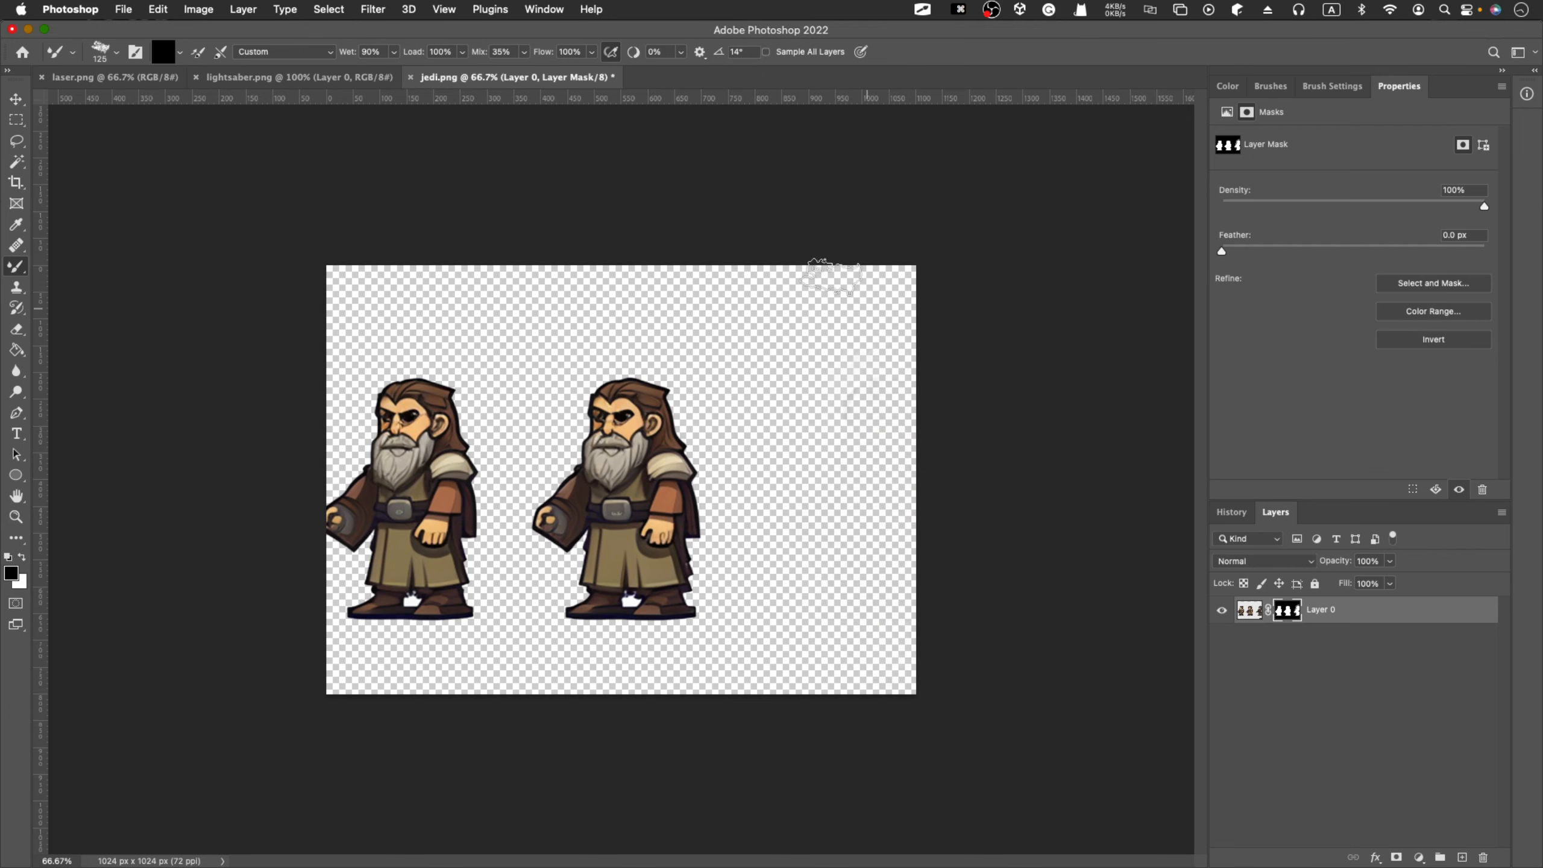
mouse_move(365, 414)
mouse_down()
mouse_move(349, 588)
mouse_move(364, 426)
mouse_move(412, 607)
mouse_move(449, 394)
mouse_move(478, 549)
mouse_move(418, 614)
mouse_move(389, 572)
mouse_move(429, 359)
mouse_up()
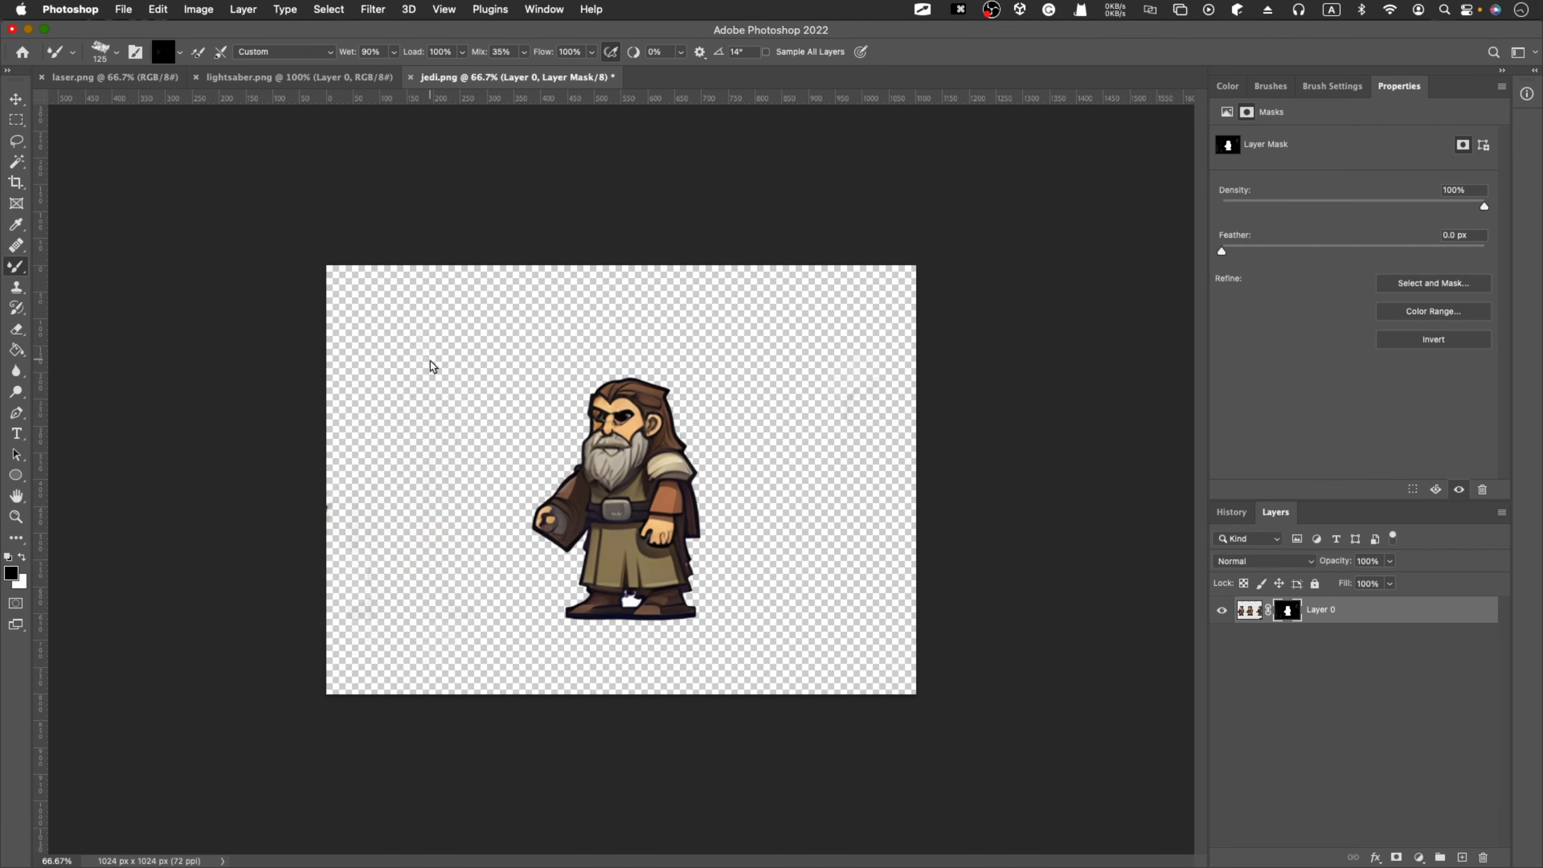
Step: Mask out the white patch between the character's feet with a 30 px brush
key(bracketleft)
key(bracketleft)
key(bracketleft)
key(bracketleft)
key(bracketleft)
key(bracketleft)
key(bracketleft)
key(bracketleft)
key(bracketleft)
key(bracketleft)
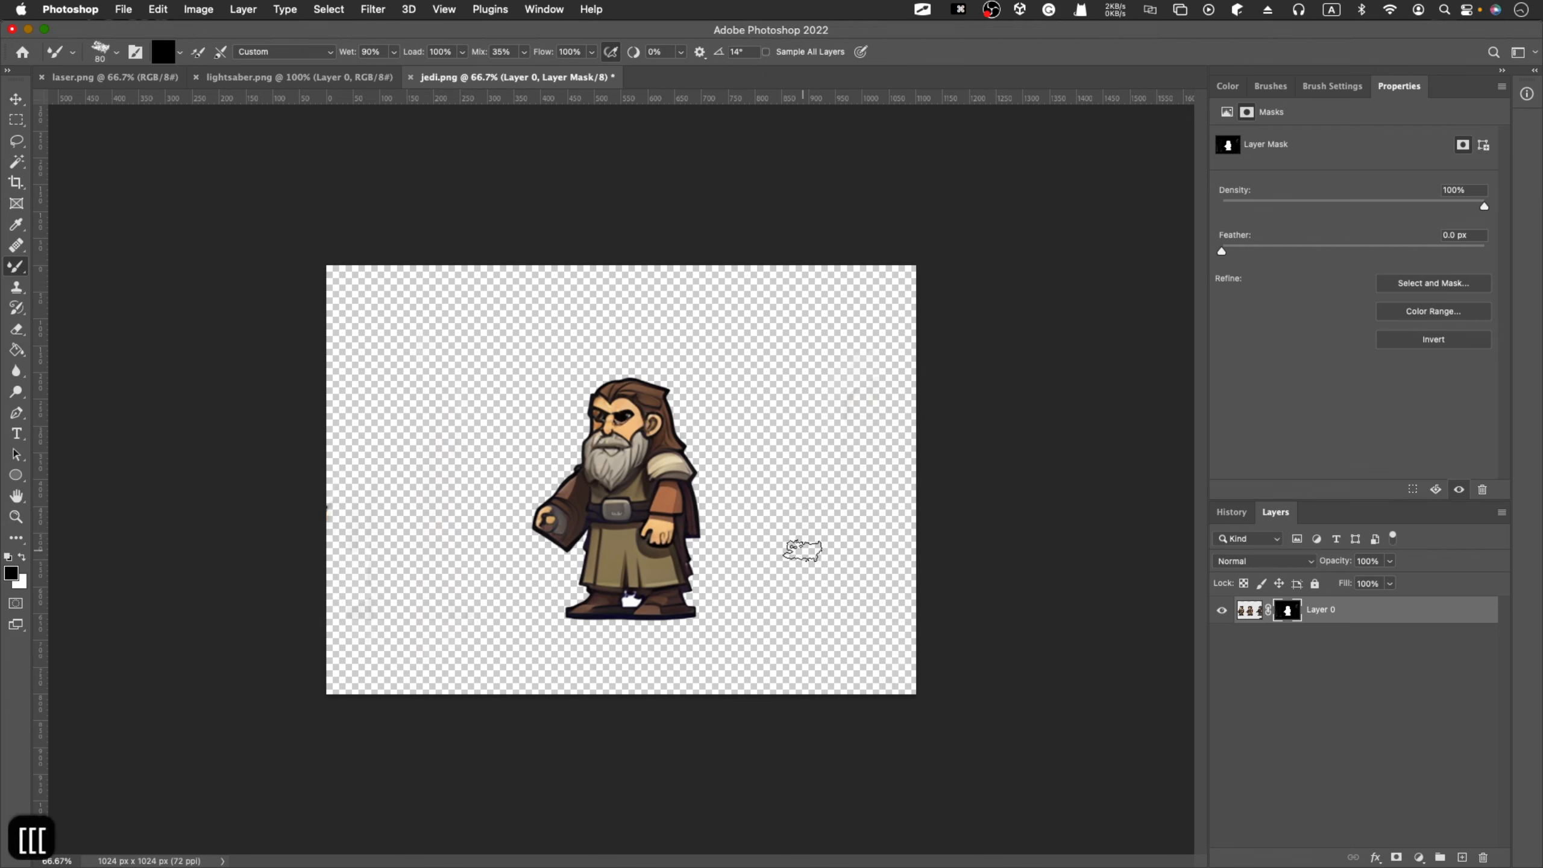
key(super+equal)
key(super+equal)
key(super+equal)
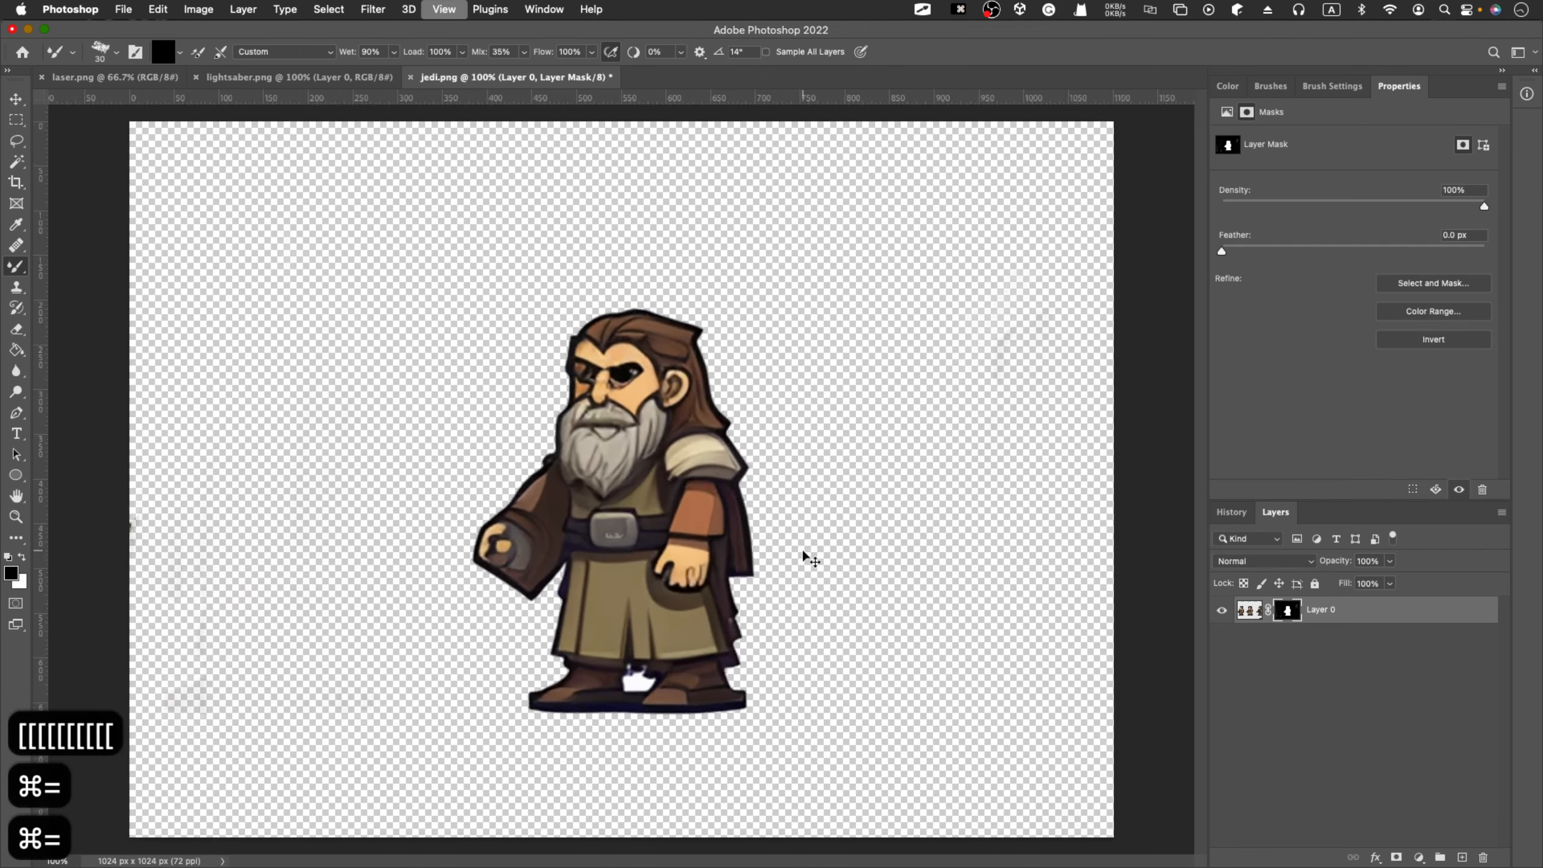
scroll(801, 551, down, 5)
scroll(801, 551, down, 1)
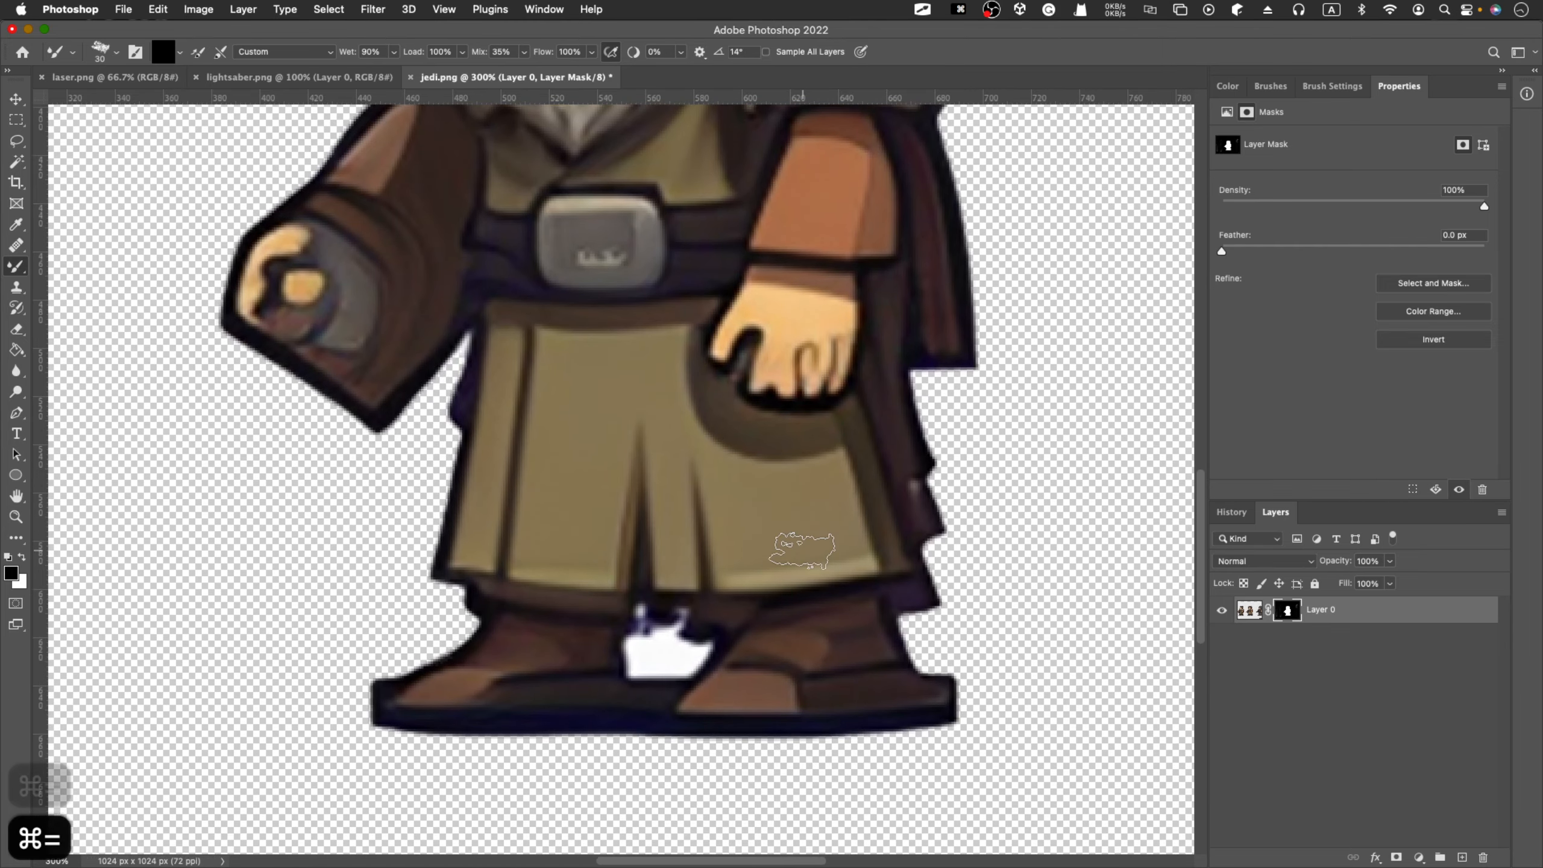
mouse_move(658, 661)
mouse_down()
mouse_move(673, 629)
mouse_move(676, 644)
mouse_move(657, 638)
mouse_move(637, 735)
mouse_up()
mouse_move(663, 669)
mouse_down()
mouse_move(613, 726)
mouse_move(659, 714)
mouse_up()
mouse_move(682, 785)
mouse_down()
mouse_move(654, 724)
mouse_move(688, 769)
mouse_up()
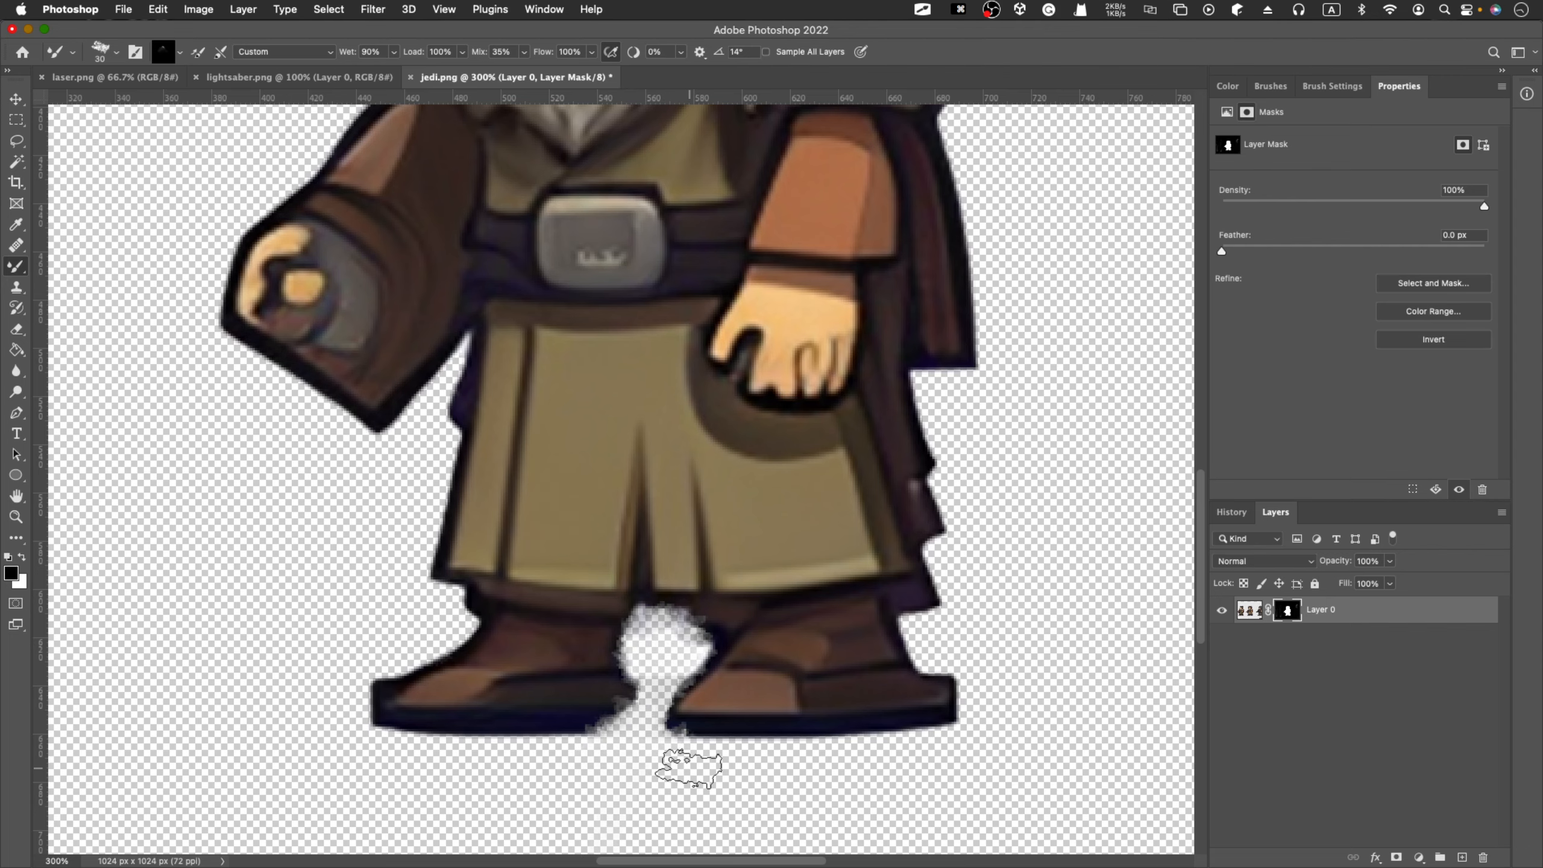
key(super+minus)
key(super+minus)
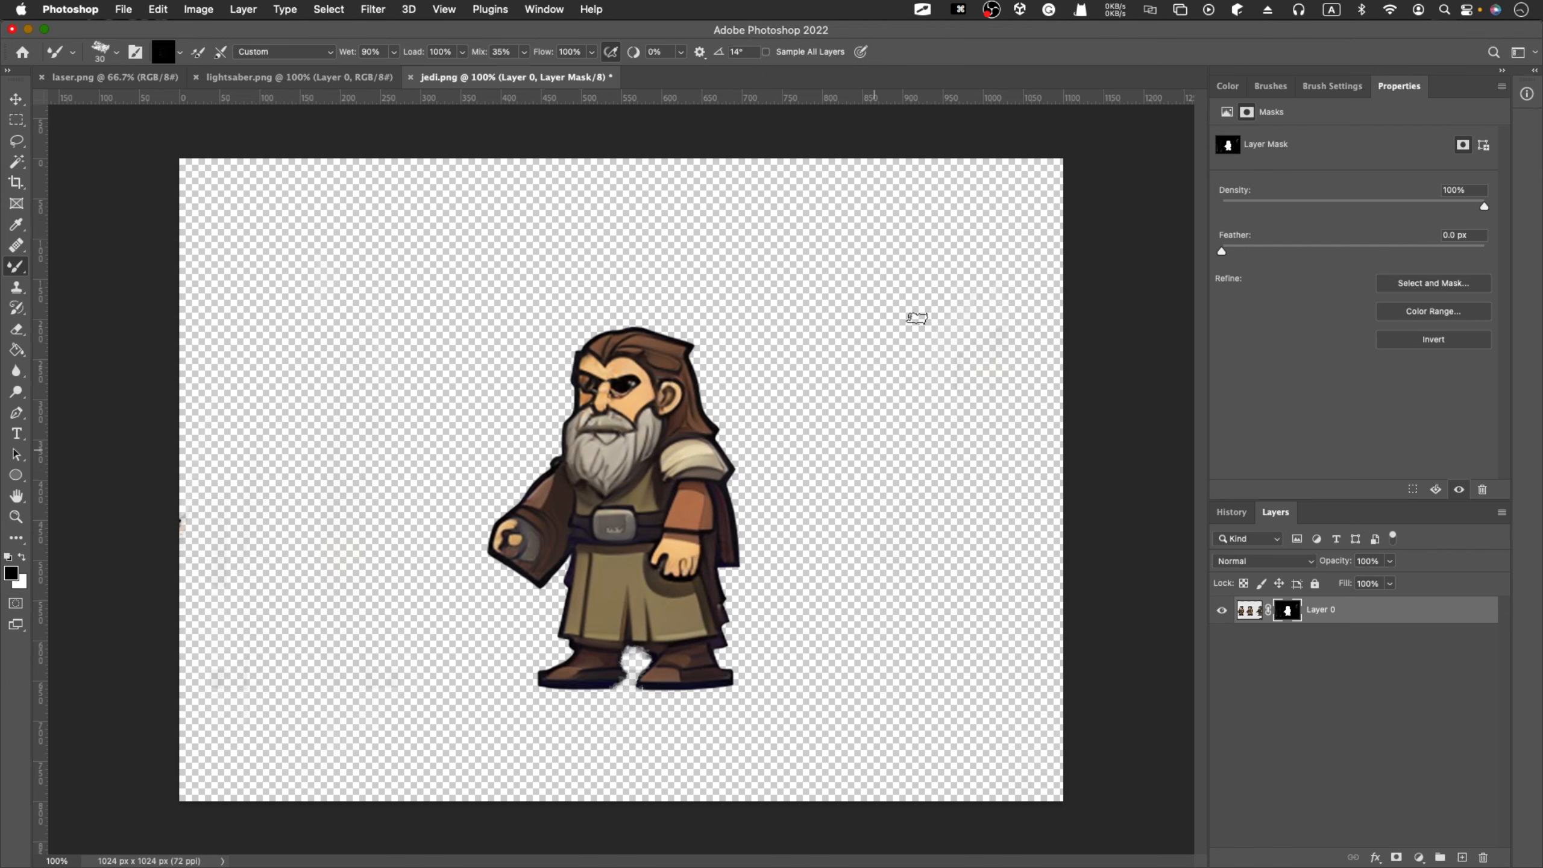
Step: Add a new layer above the character and paint white highlights in the larger eye with an 8 px brush
key(super+equal)
key(super+equal)
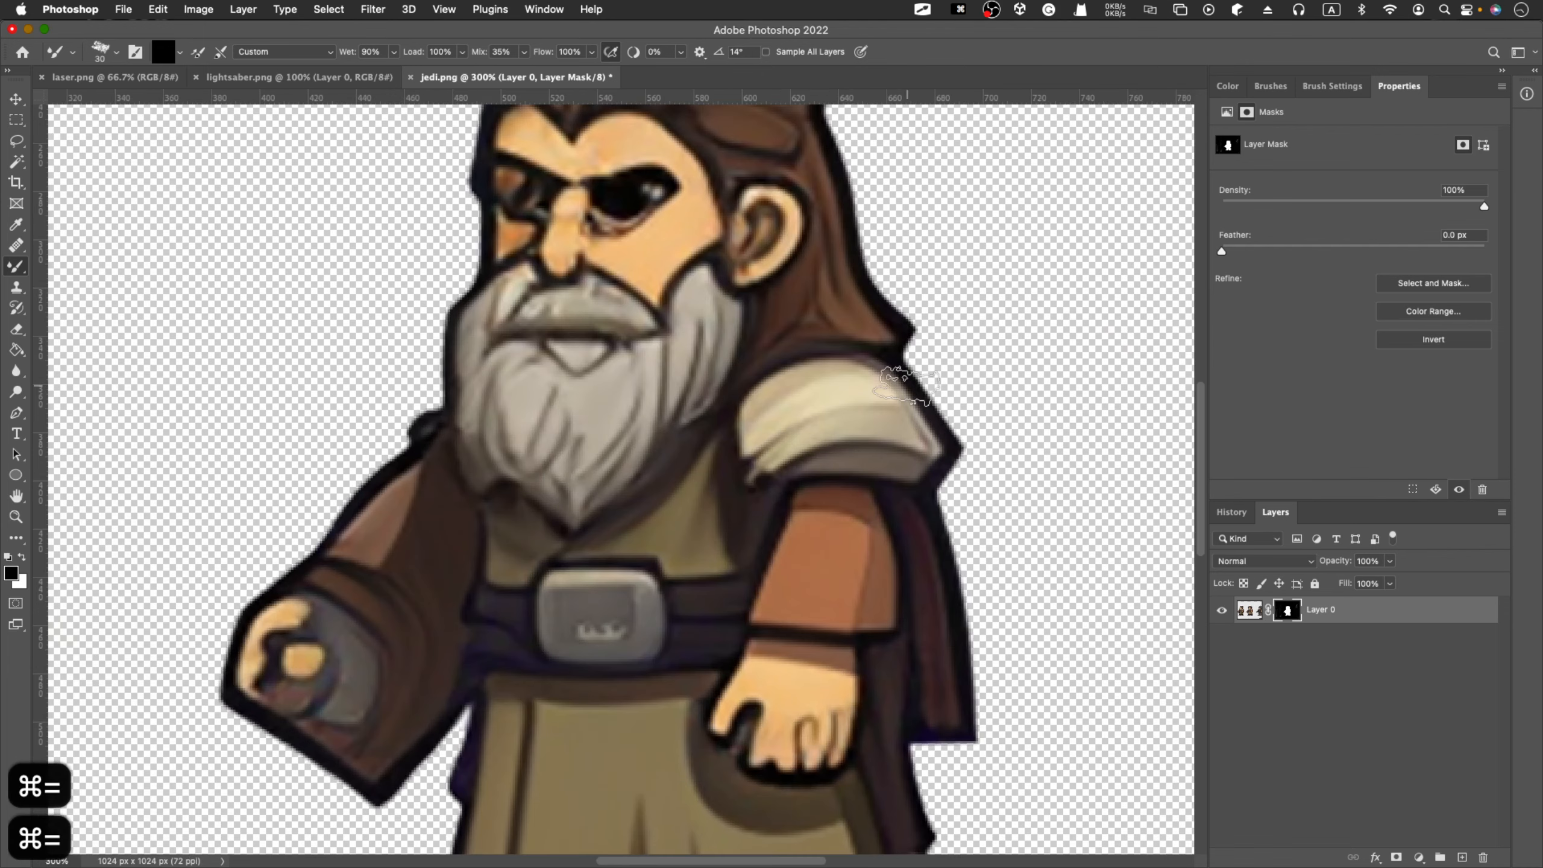
key(bracketleft)
key(bracketleft)
key(bracketleft)
key(bracketleft)
key(bracketleft)
key(bracketleft)
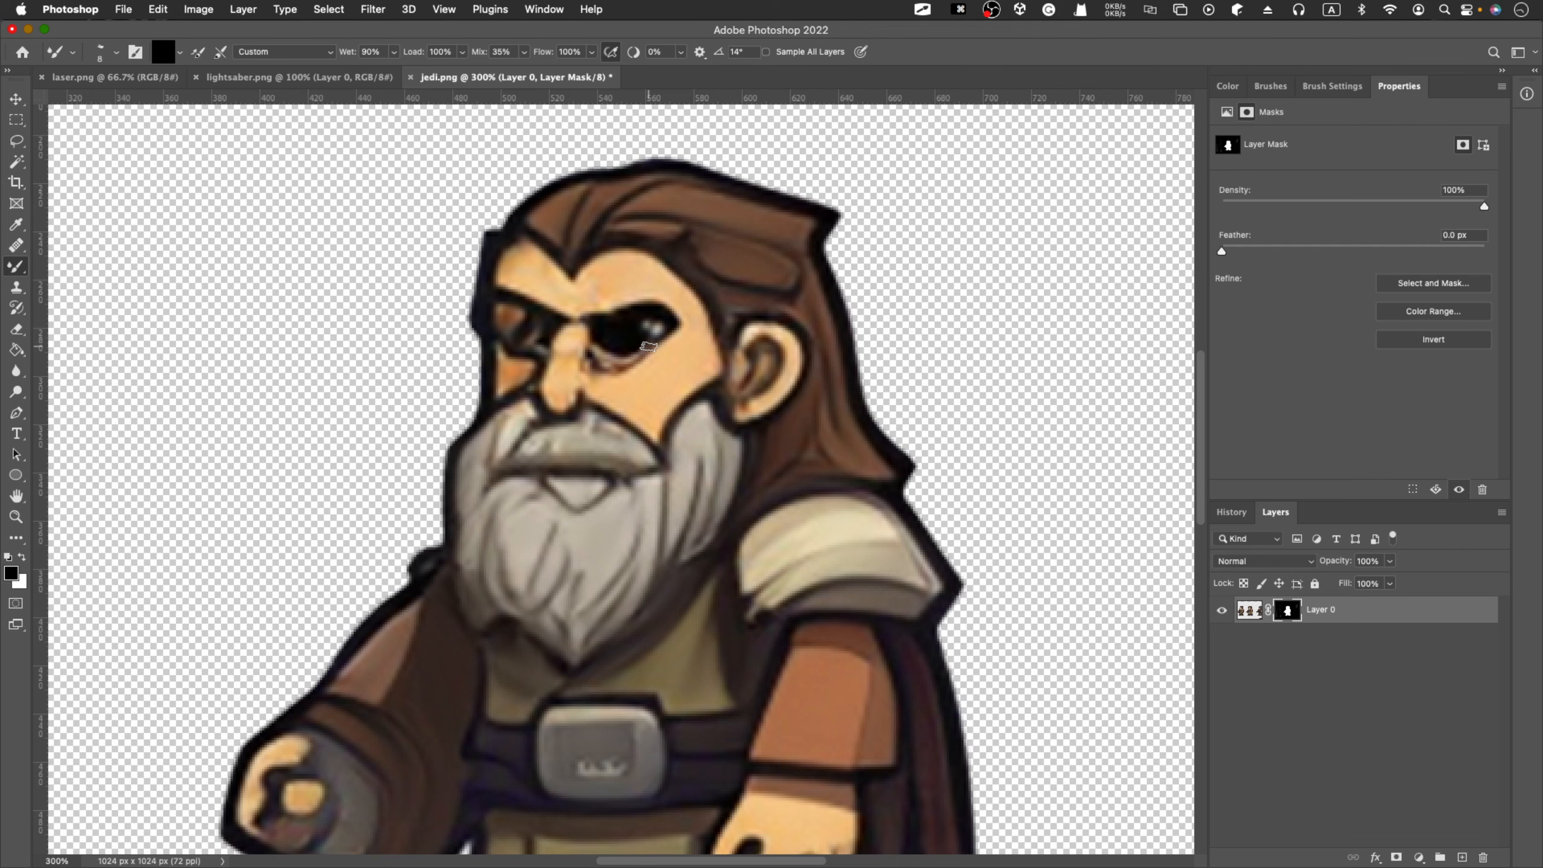
click(1462, 857)
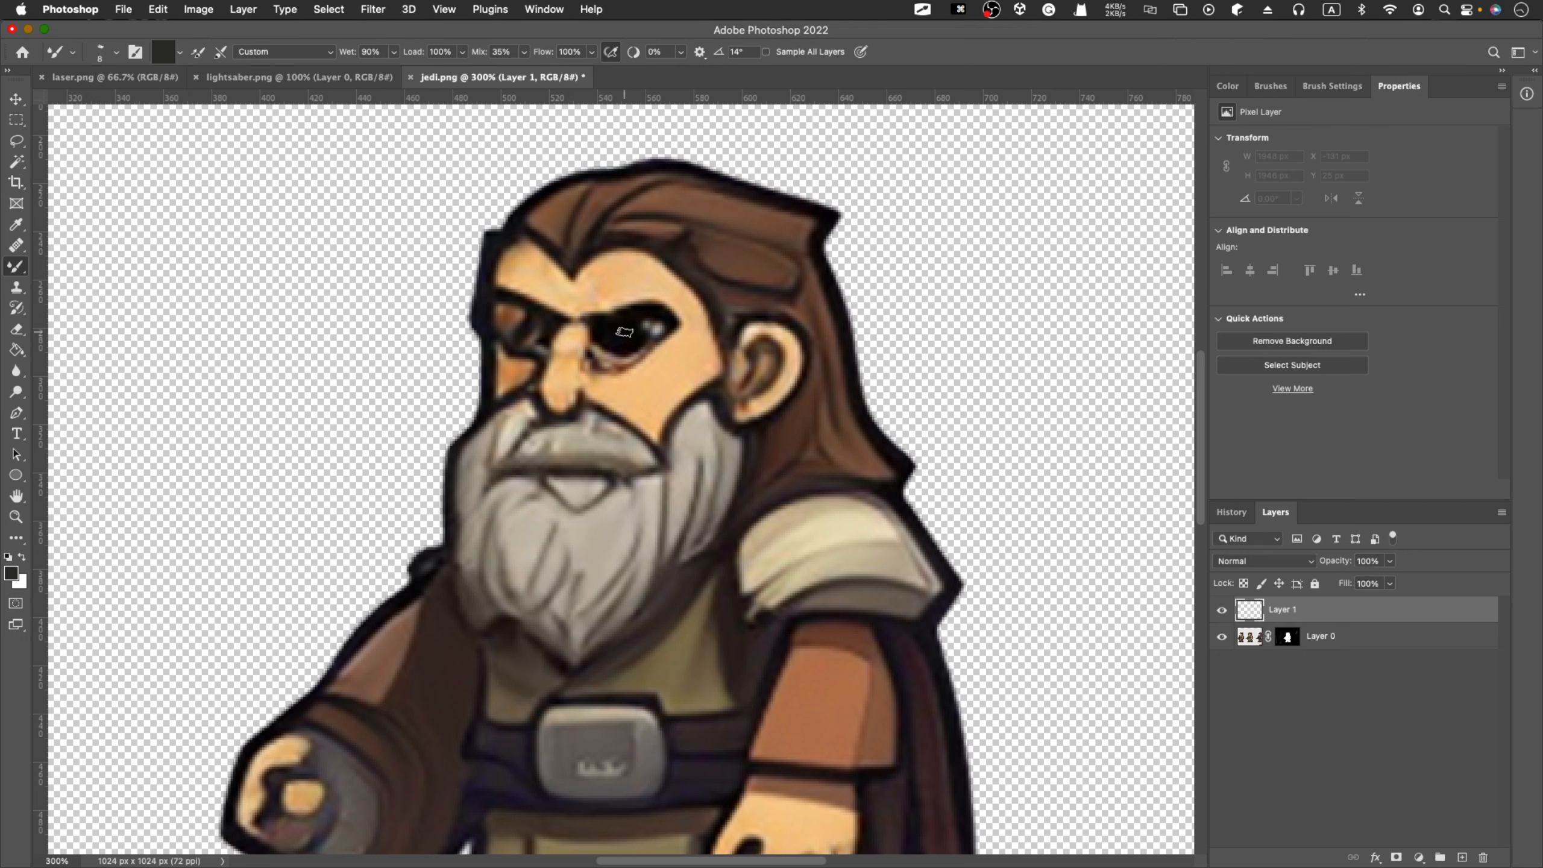
key(b)
click(1227, 88)
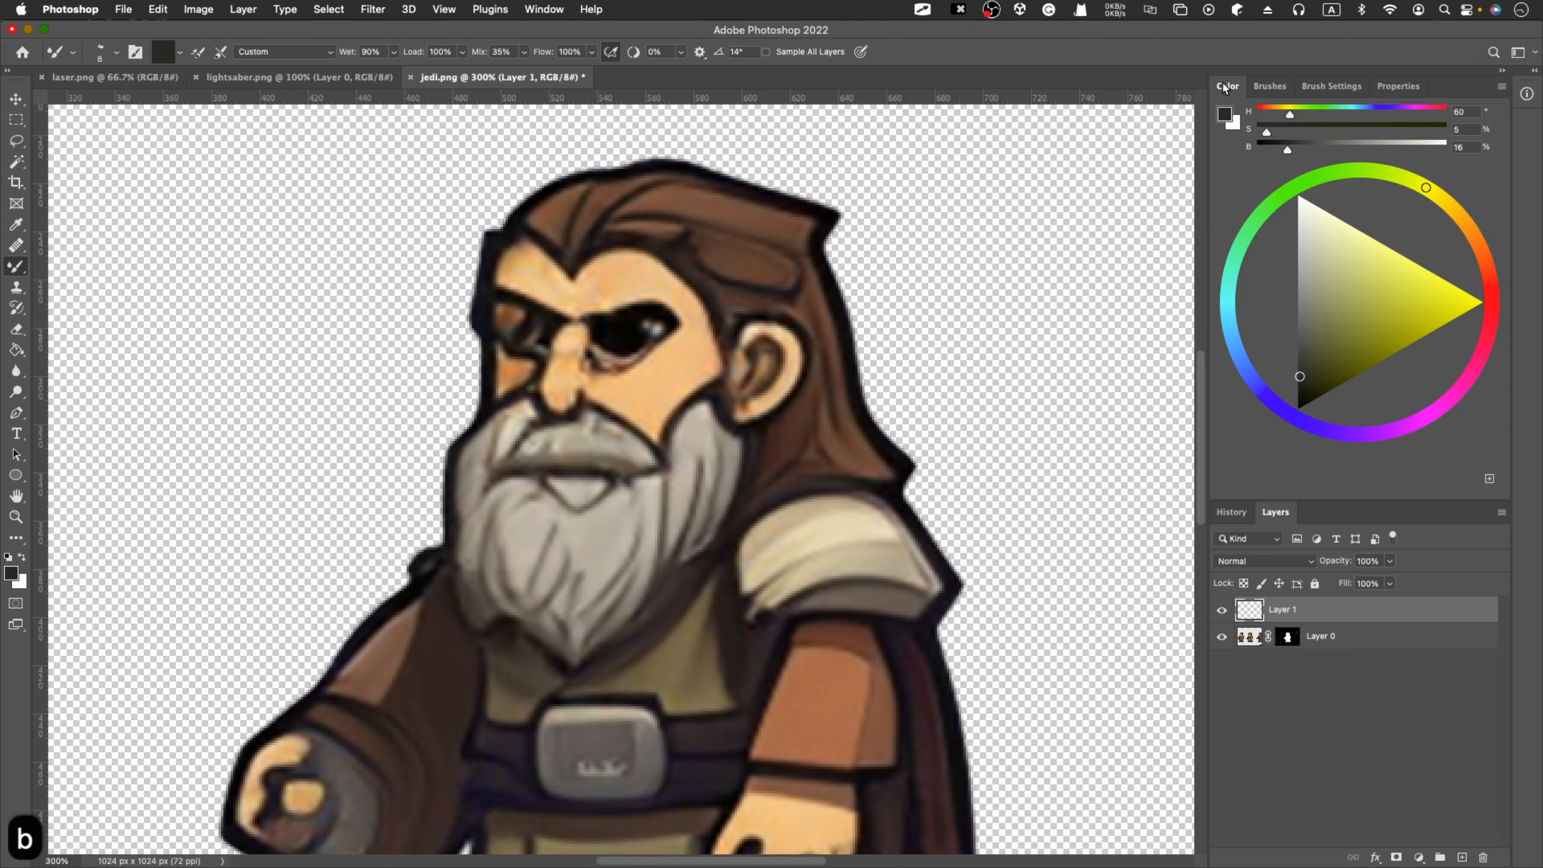
drag(1306, 221, 1297, 183)
mouse_move(636, 323)
mouse_down()
mouse_move(647, 342)
mouse_move(605, 339)
mouse_up()
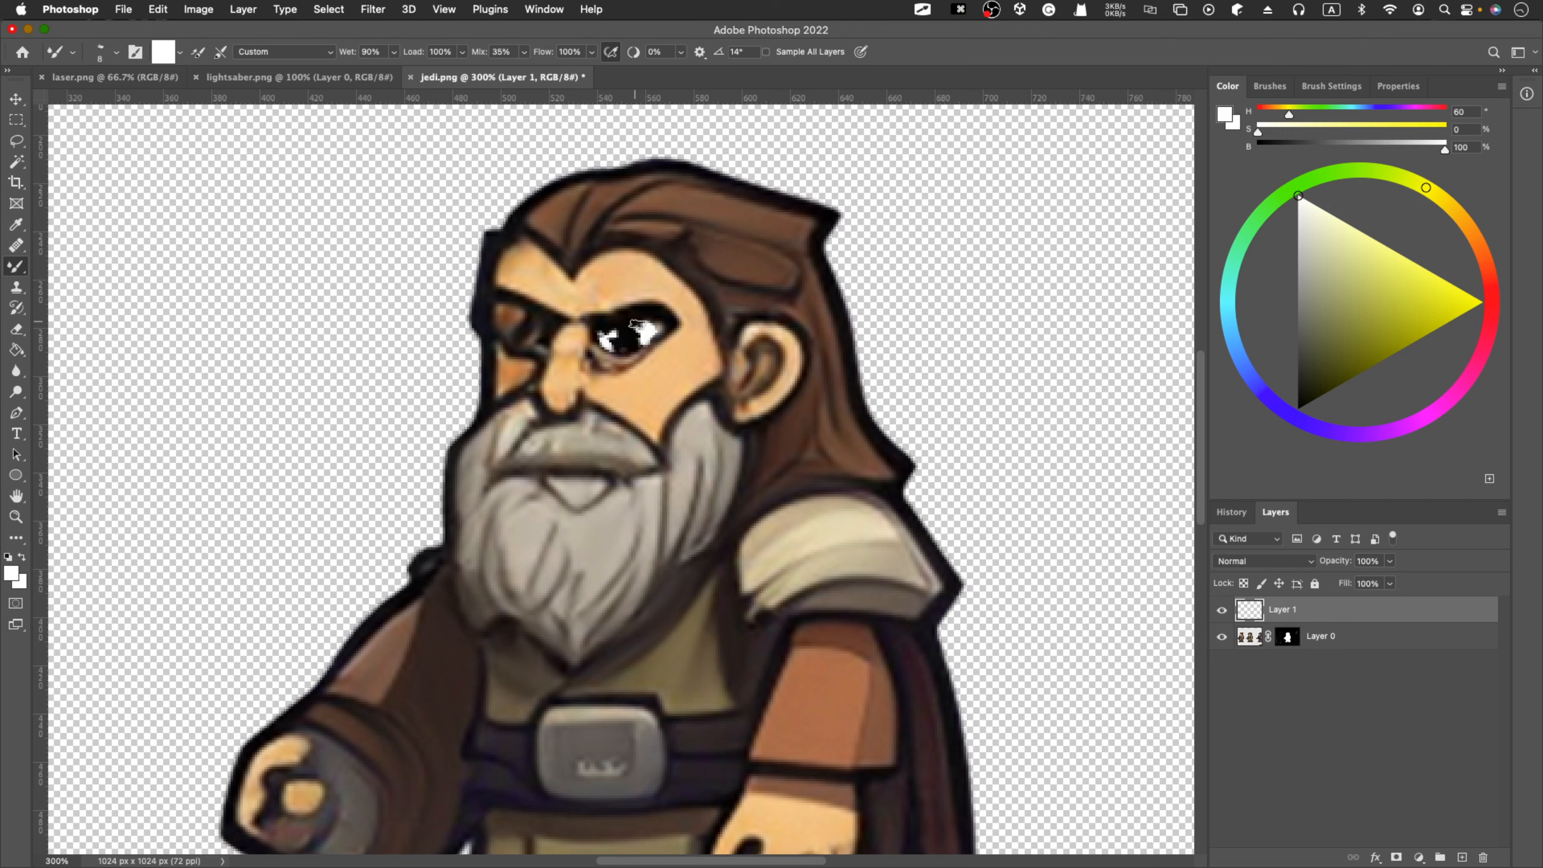
Step: Fill in the whites of both eyes with a 4 px brush
key(bracketleft)
key(bracketleft)
key(bracketleft)
key(bracketleft)
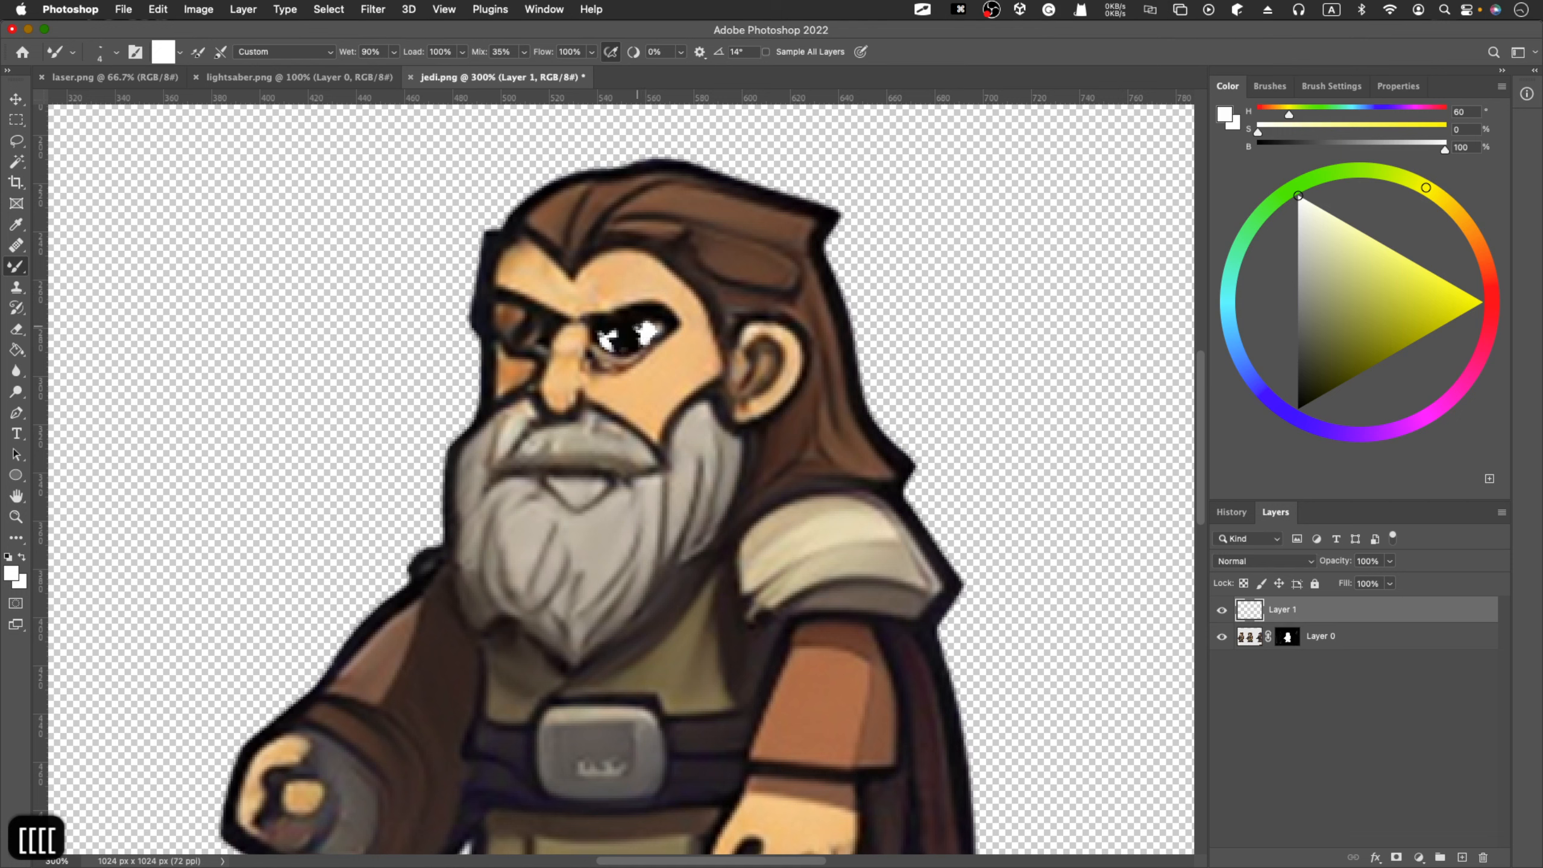
drag(622, 331, 616, 333)
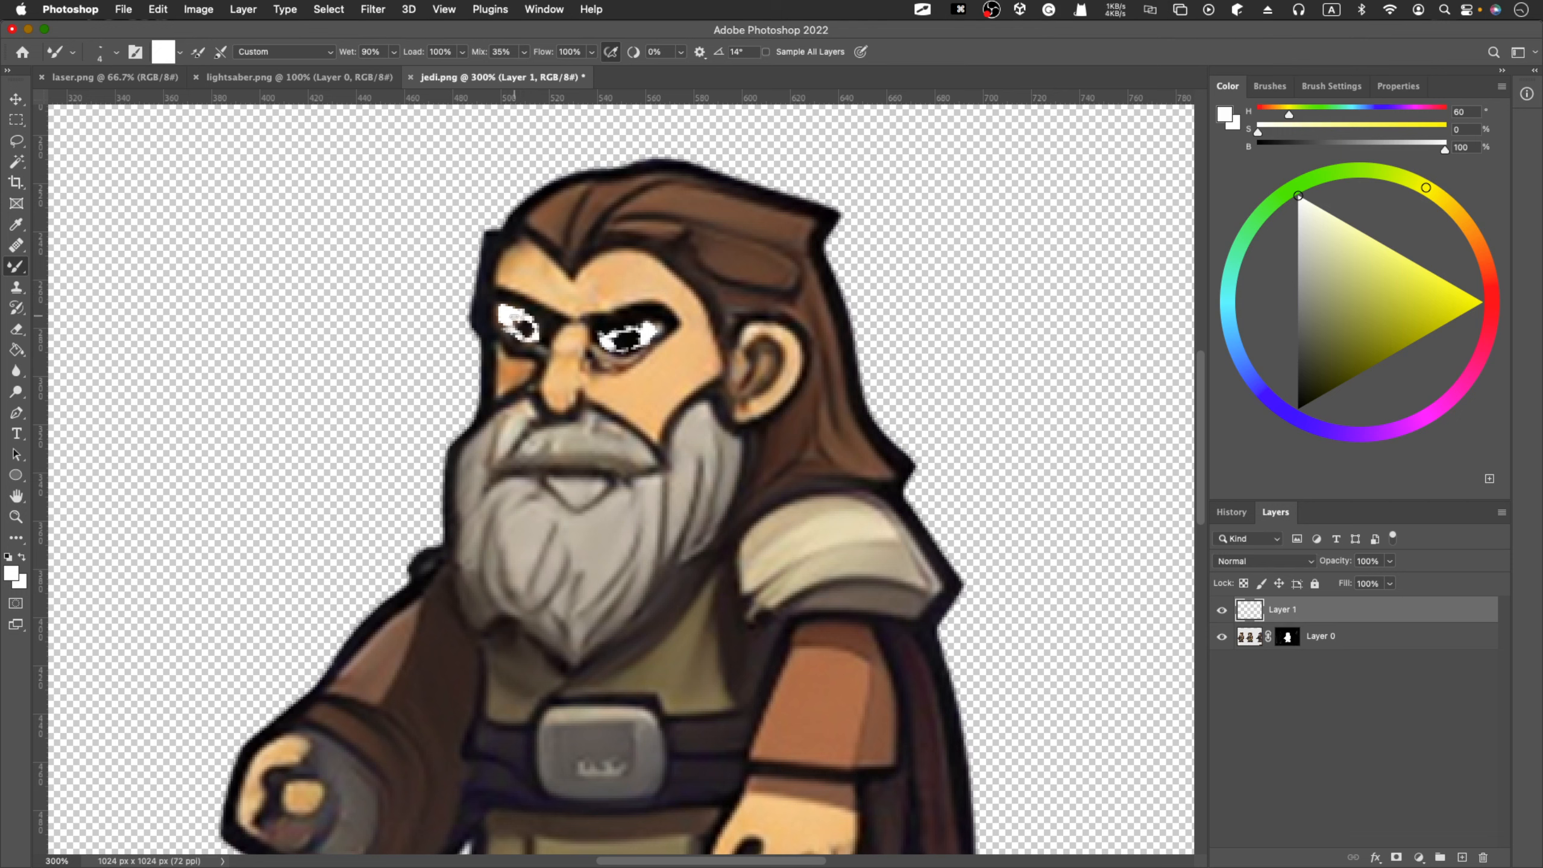
drag(615, 332, 620, 329)
key(super+minus)
key(super+minus)
key(super+minus)
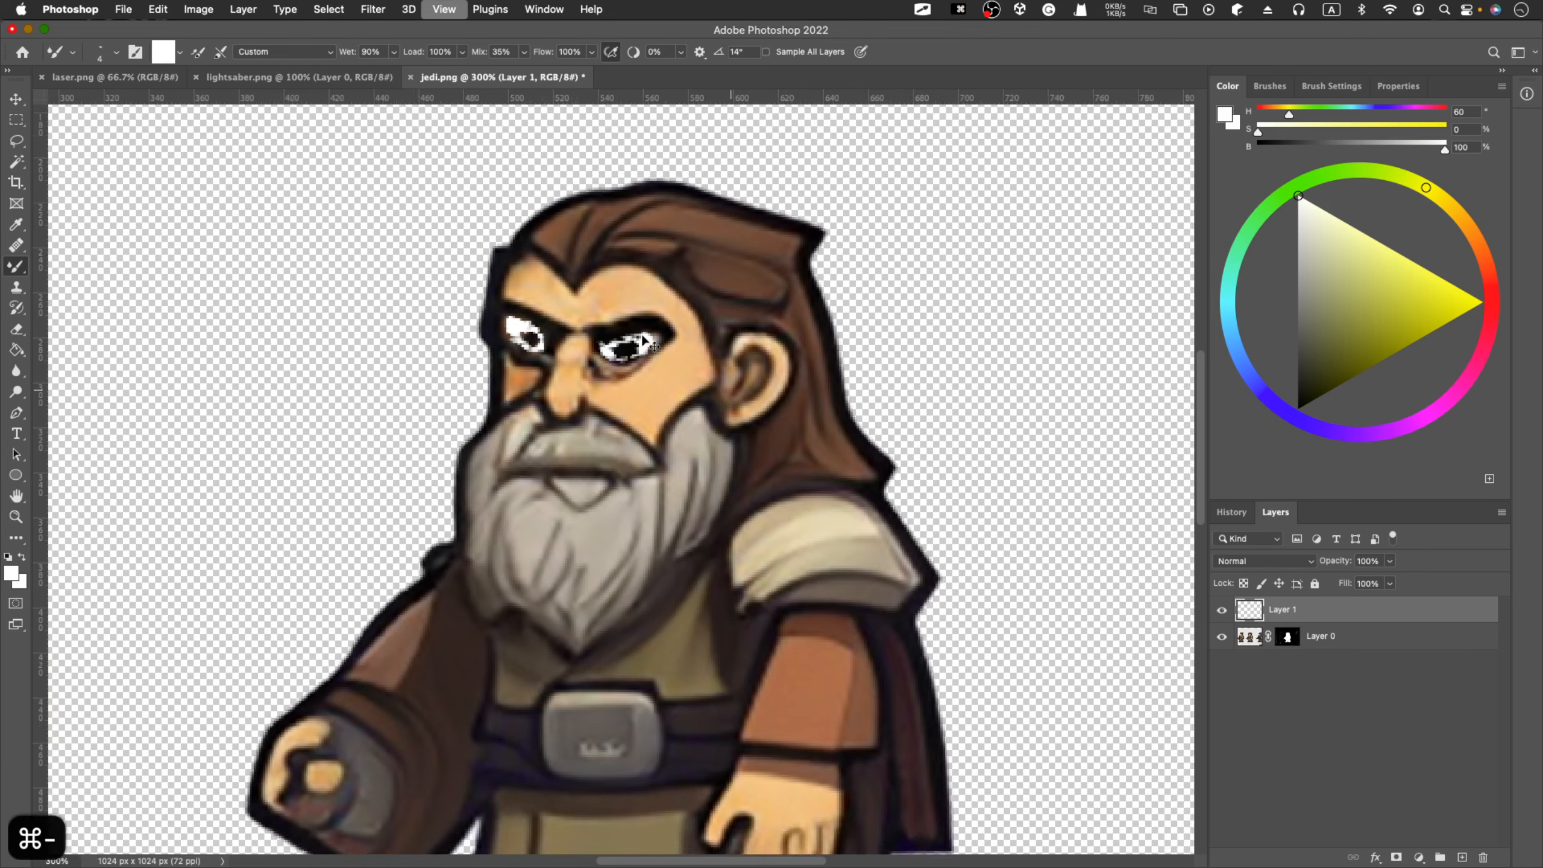
Step: Switch the paint colour to black and paint a pupil in each eye
key(super+equal)
key(super+equal)
key(super+equal)
key(super+equal)
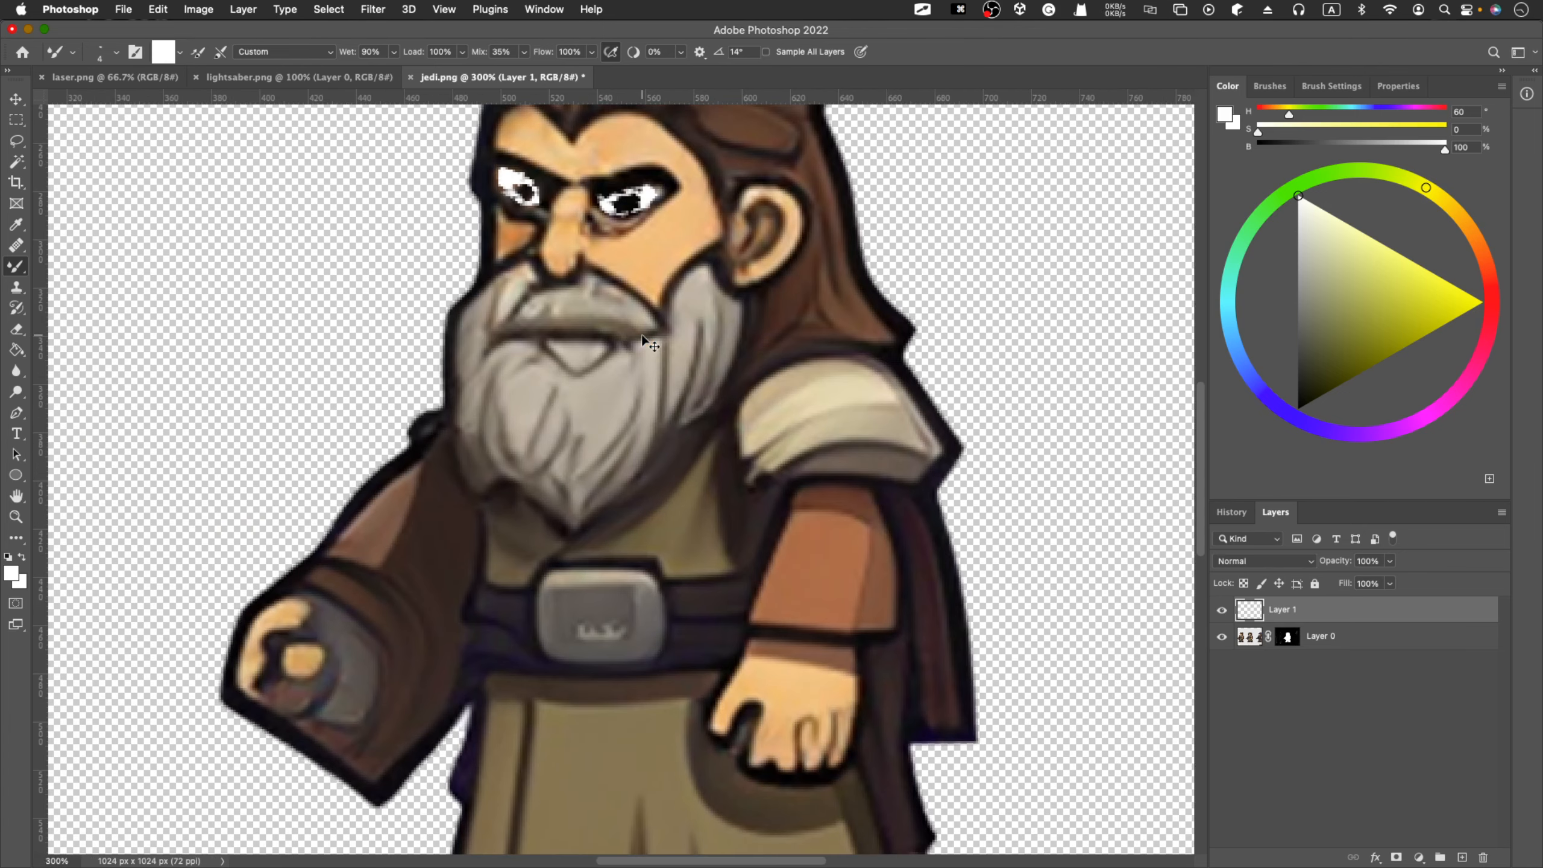
scroll(641, 335, up, 2)
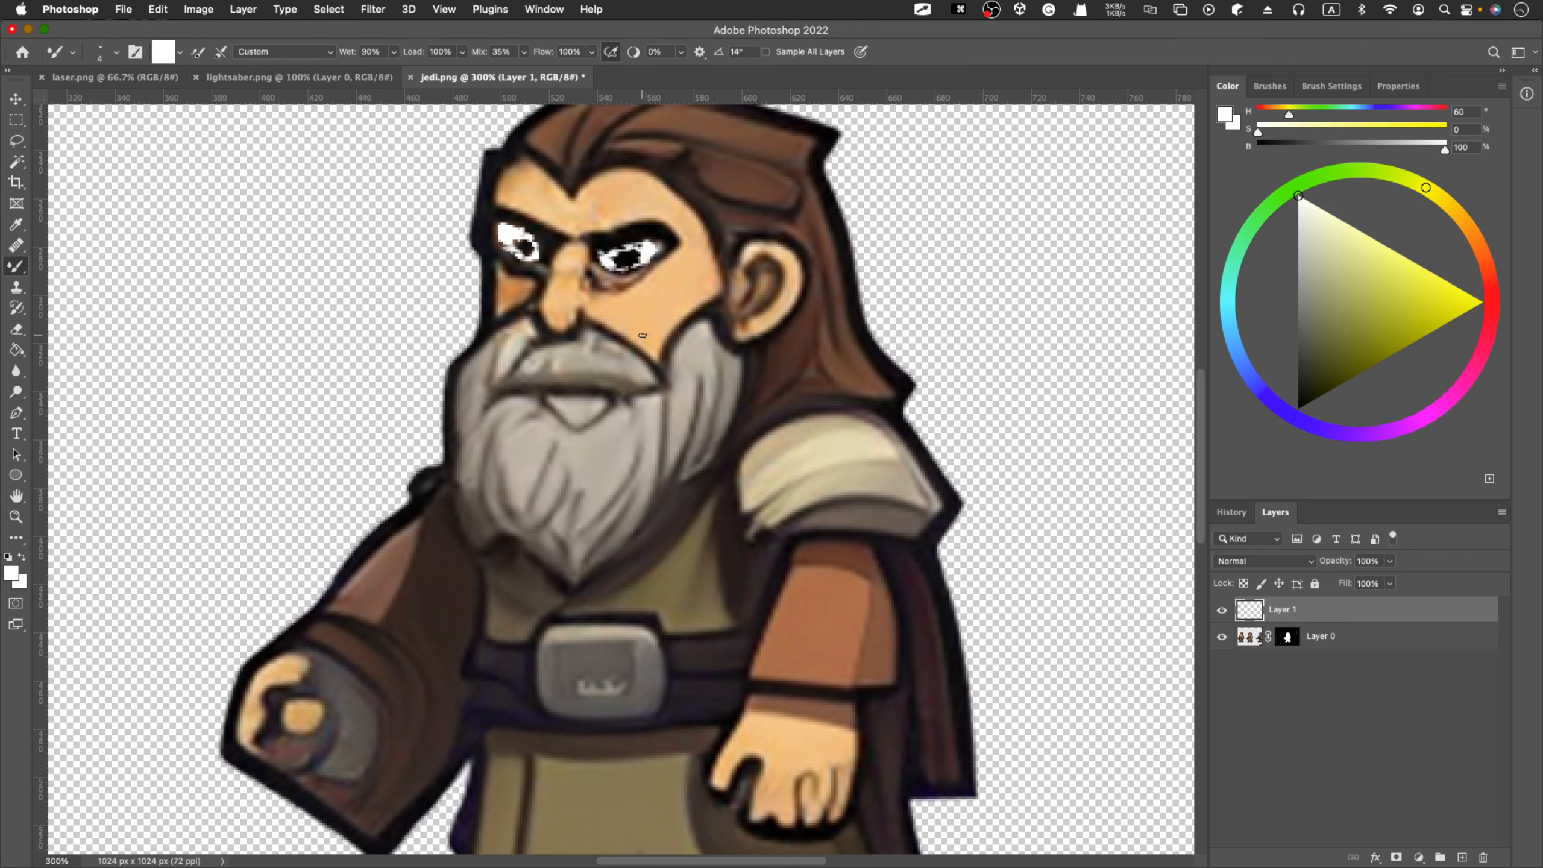
key(b)
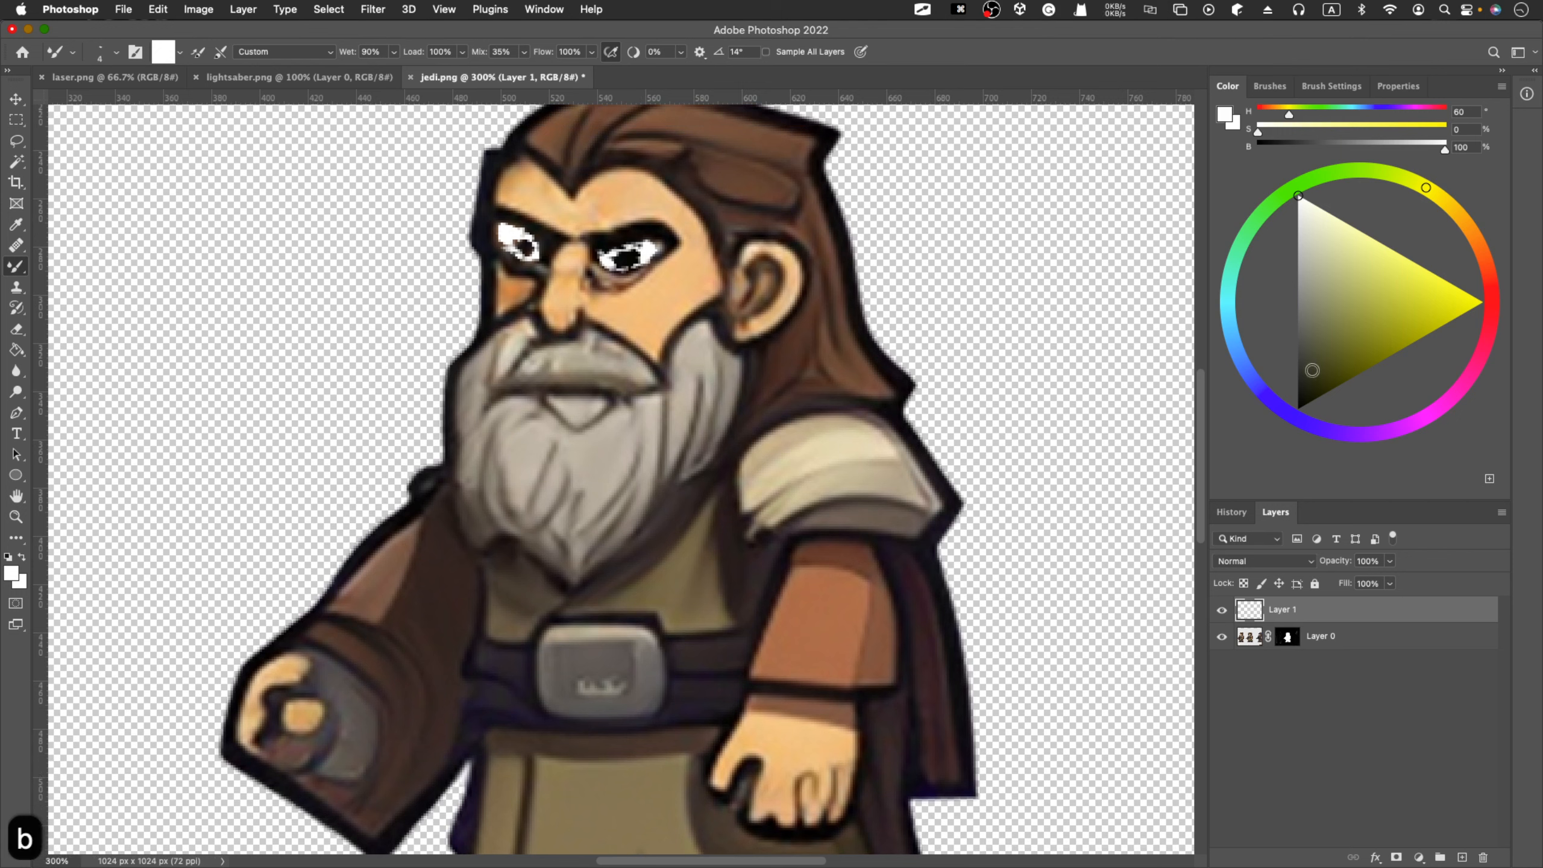
drag(1312, 370, 1253, 421)
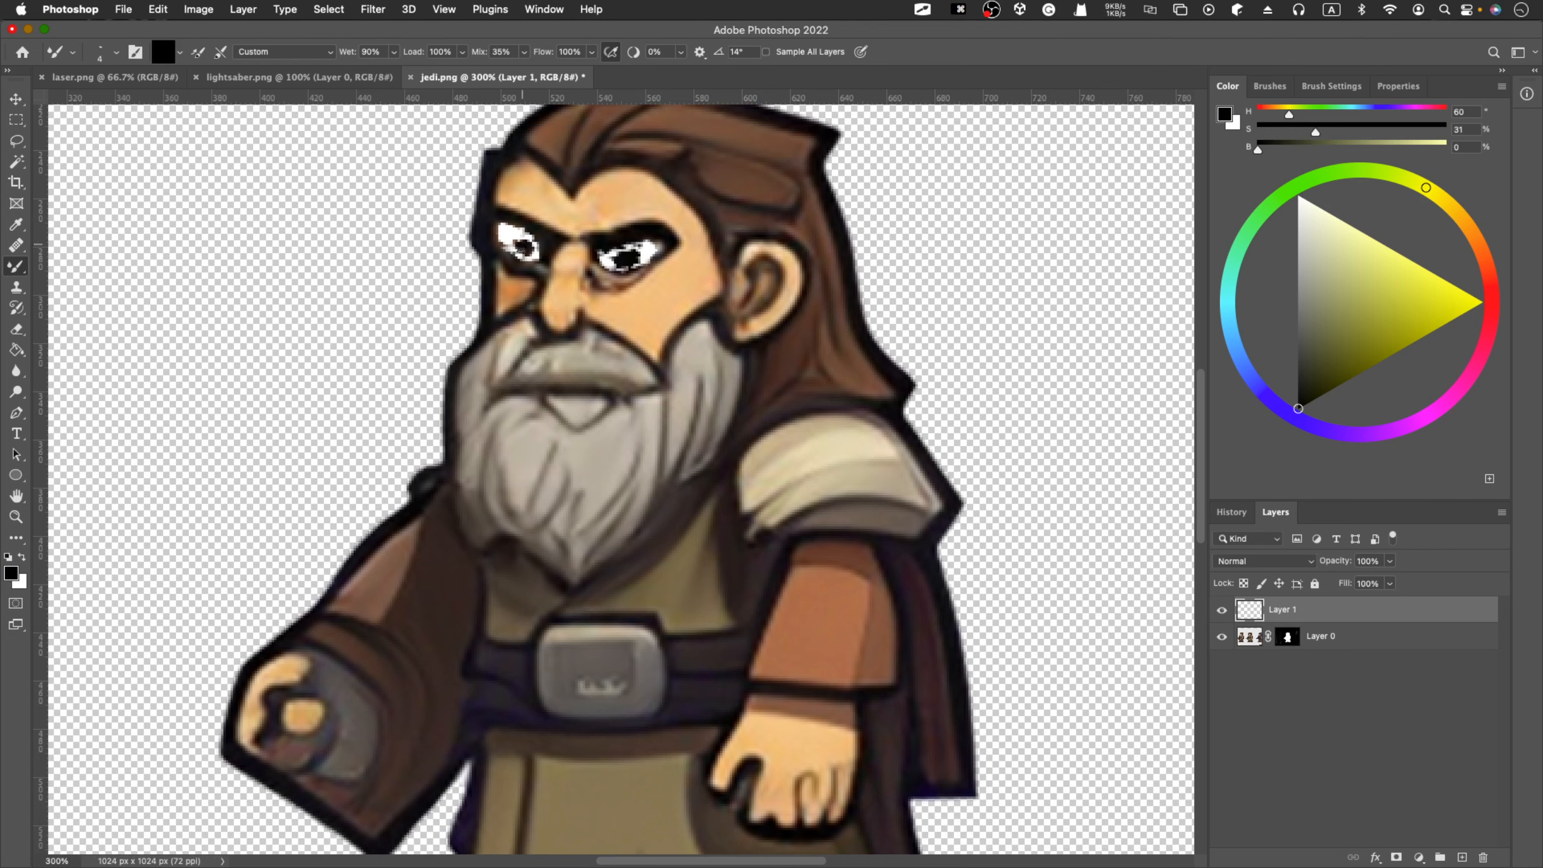
drag(522, 244, 522, 246)
drag(619, 255, 630, 252)
Step: Darken the pupils and upper edges of both eyes using the KYLE Ultimate Charcoal Pencil brush at 8 px
click(1269, 86)
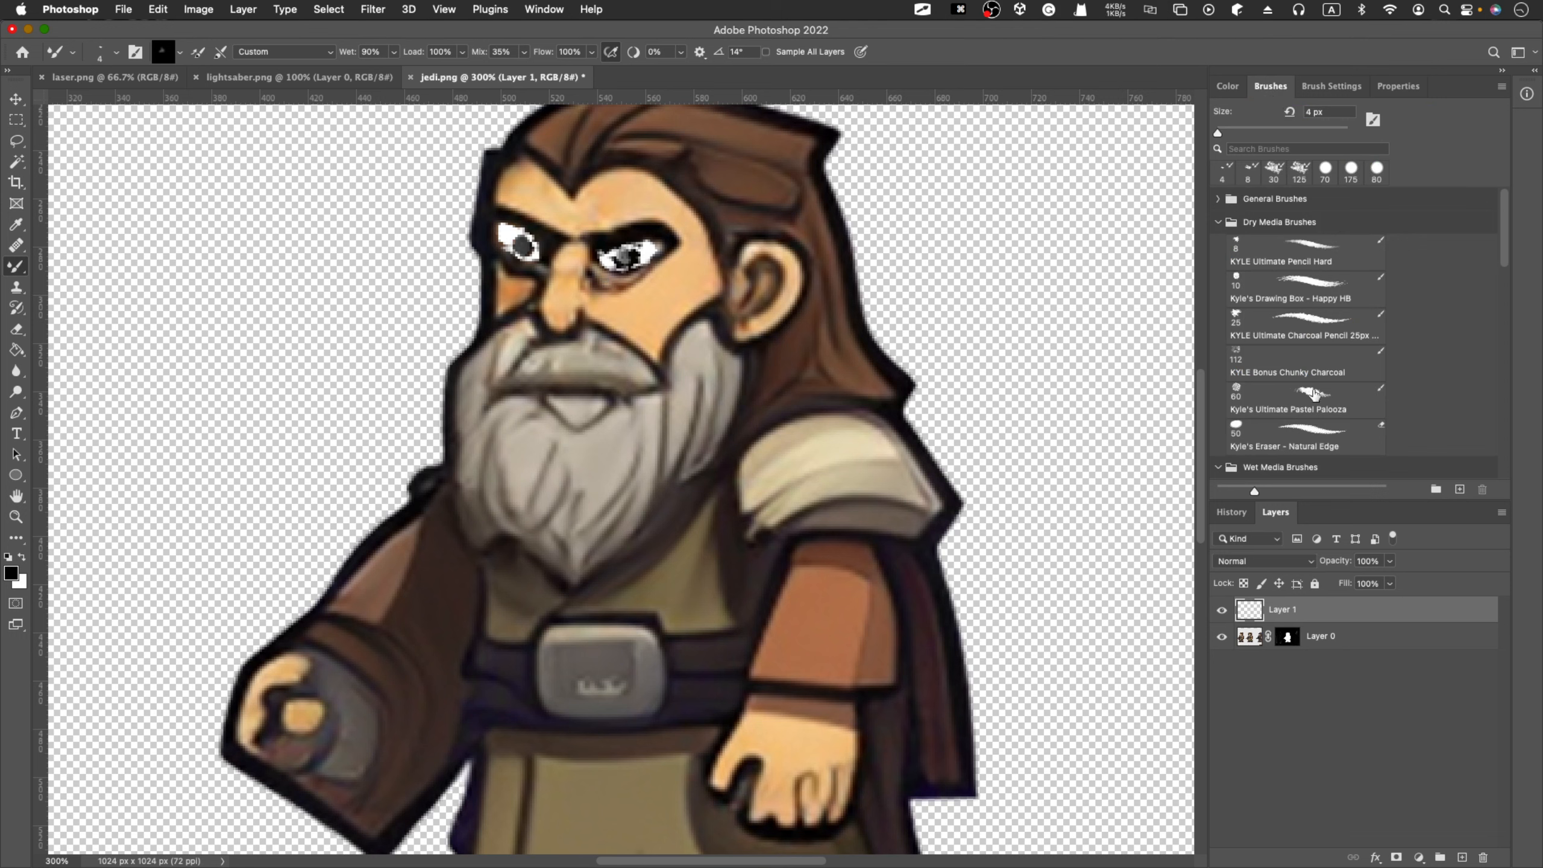
click(1330, 323)
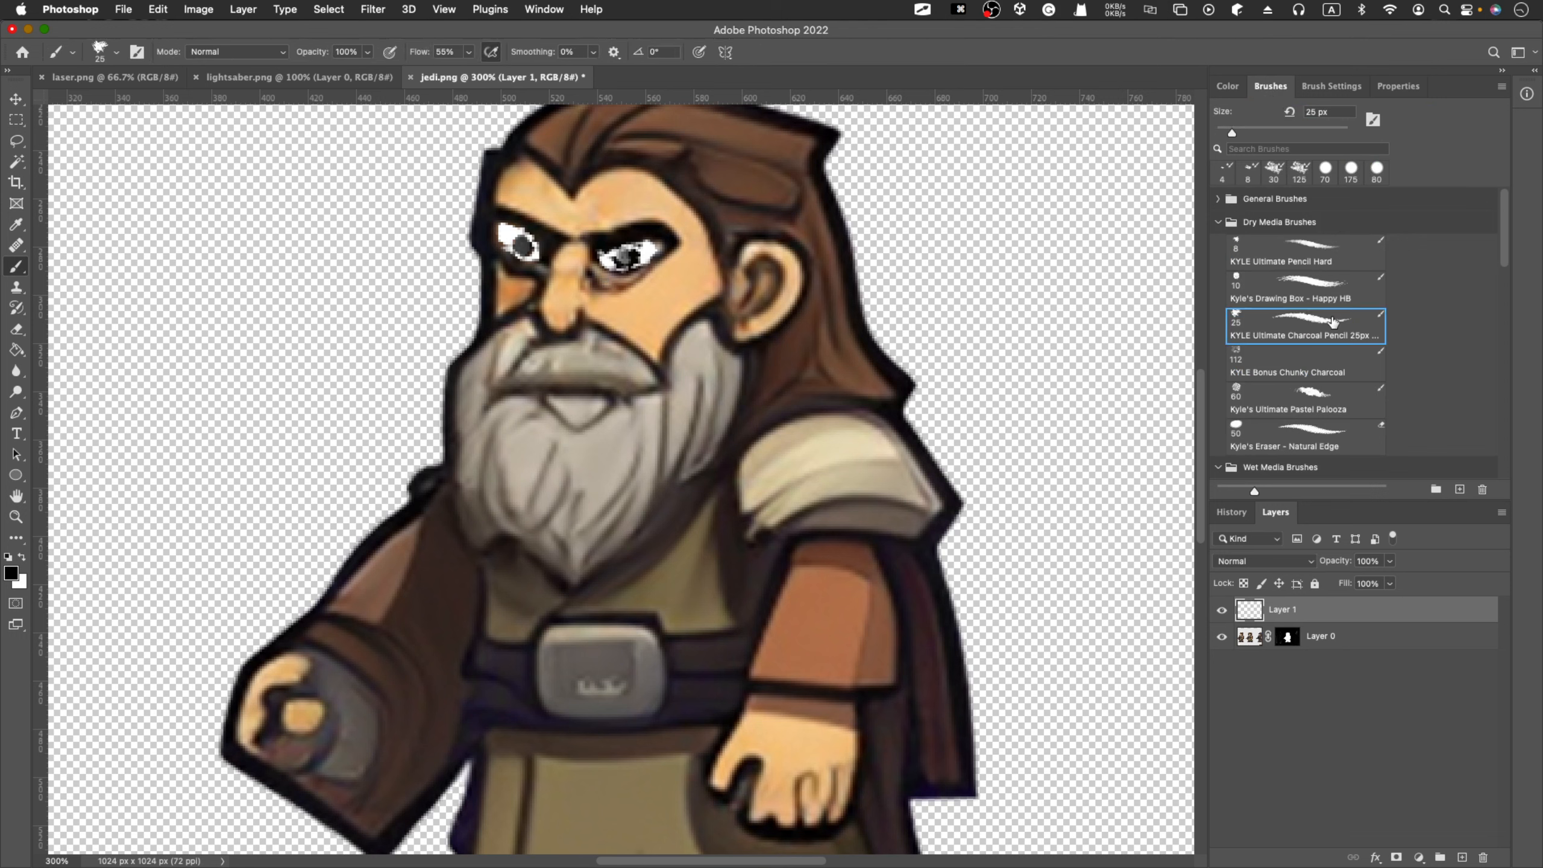
key(bracketleft)
key(bracketleft)
key(bracketleft)
key(bracketleft)
key(bracketleft)
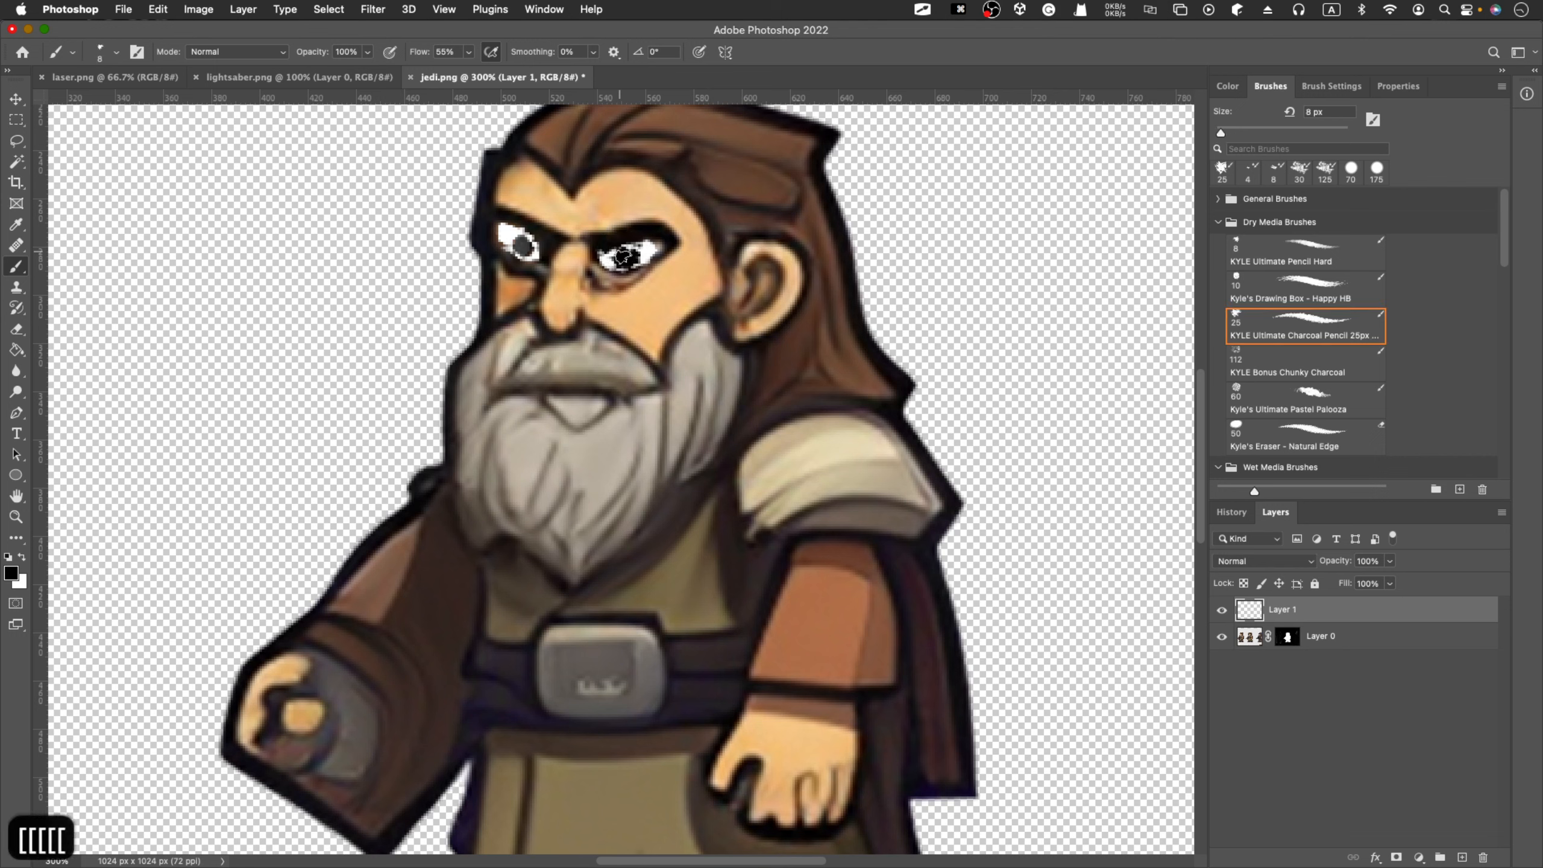
drag(627, 259, 625, 257)
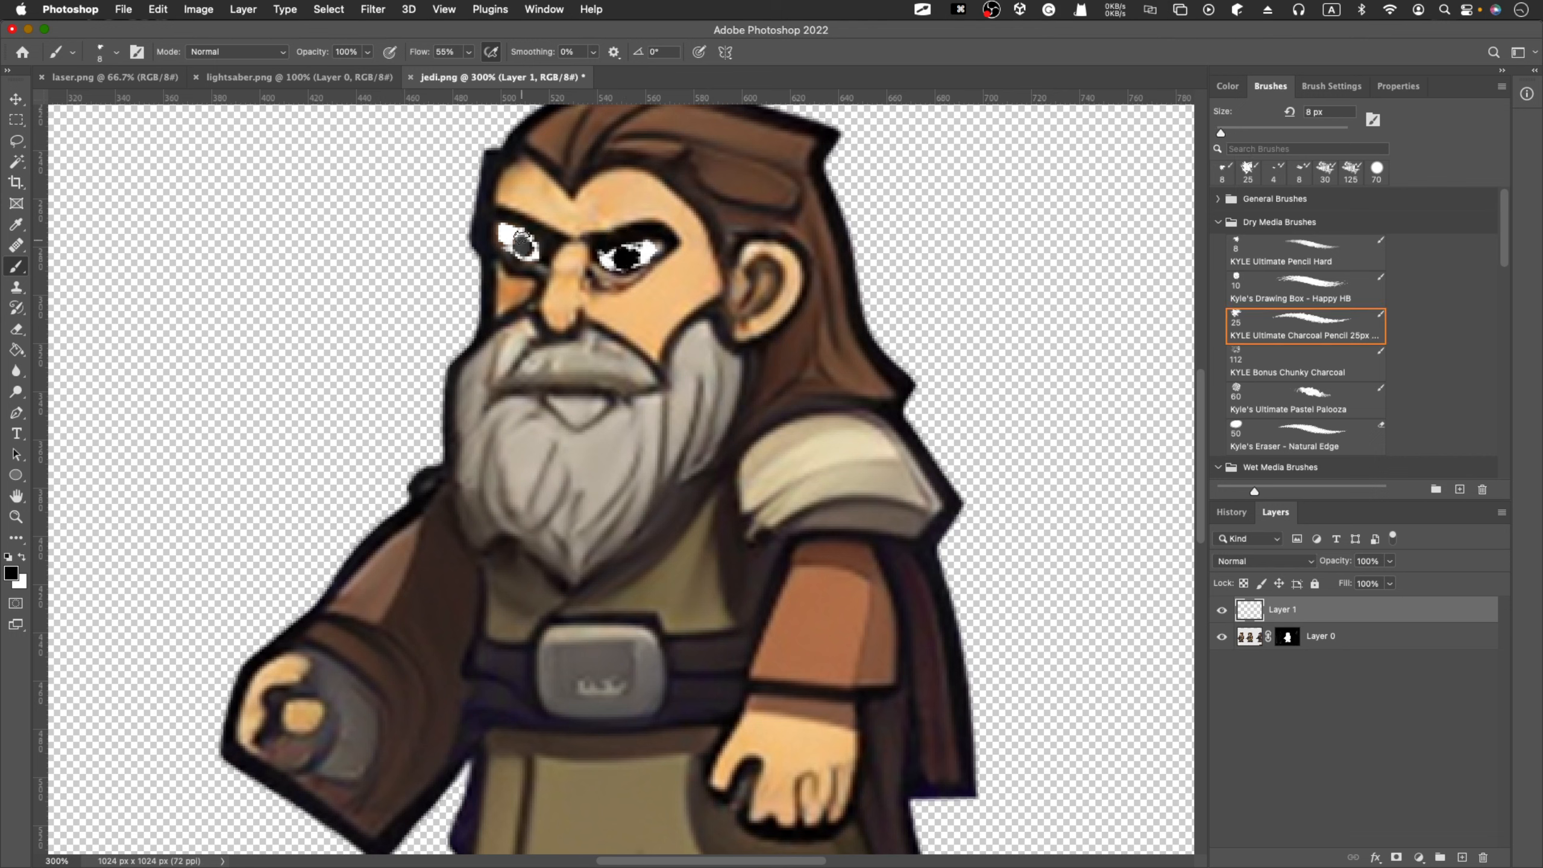
mouse_move(520, 240)
mouse_down()
mouse_move(490, 232)
mouse_move(536, 231)
mouse_move(521, 230)
mouse_up()
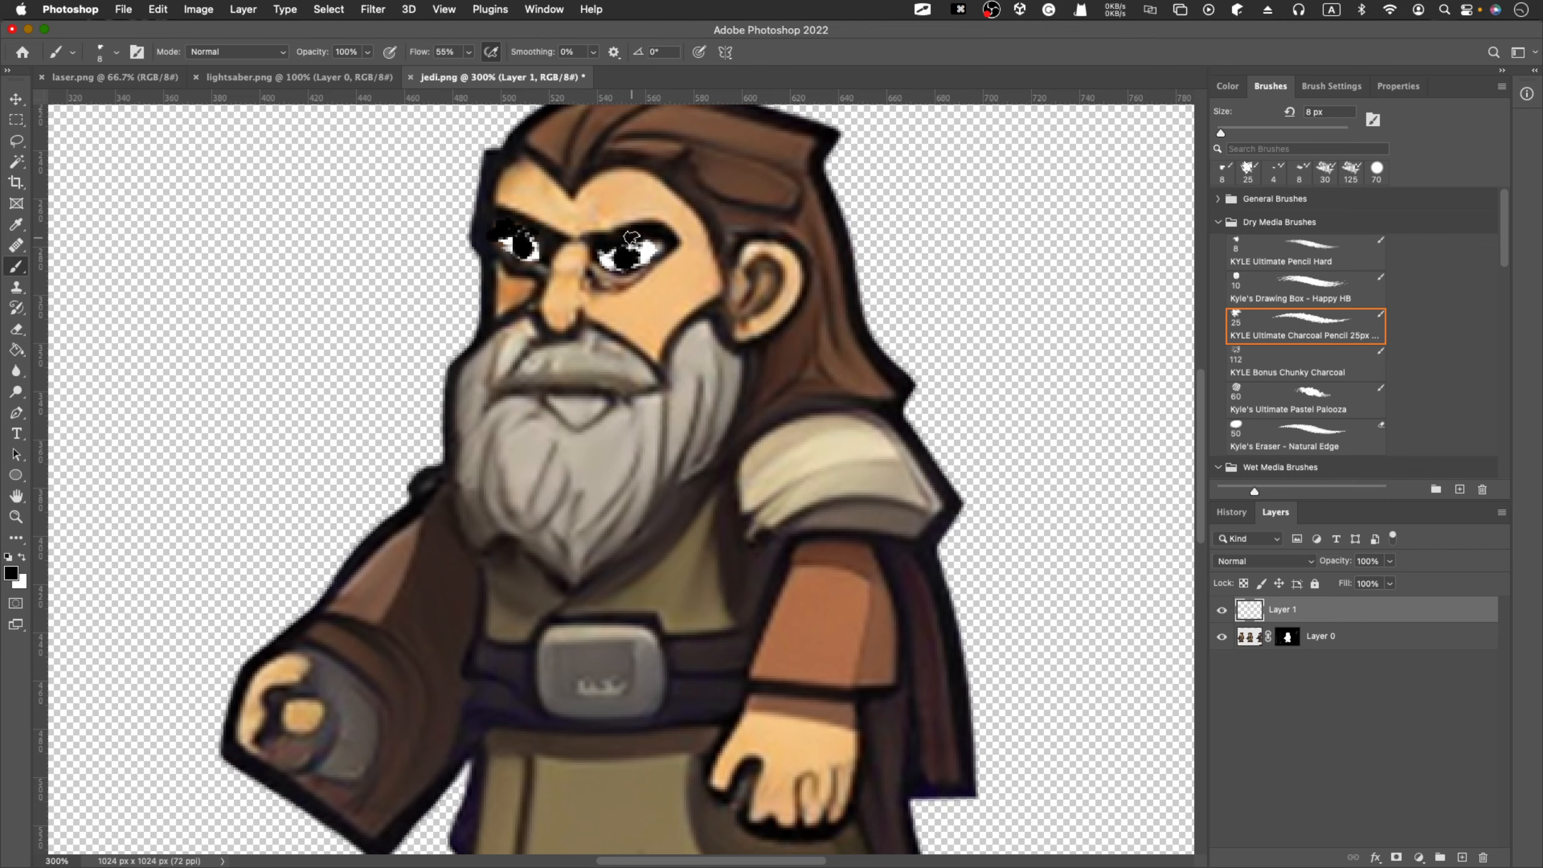
key(super+minus)
key(super+minus)
key(super+minus)
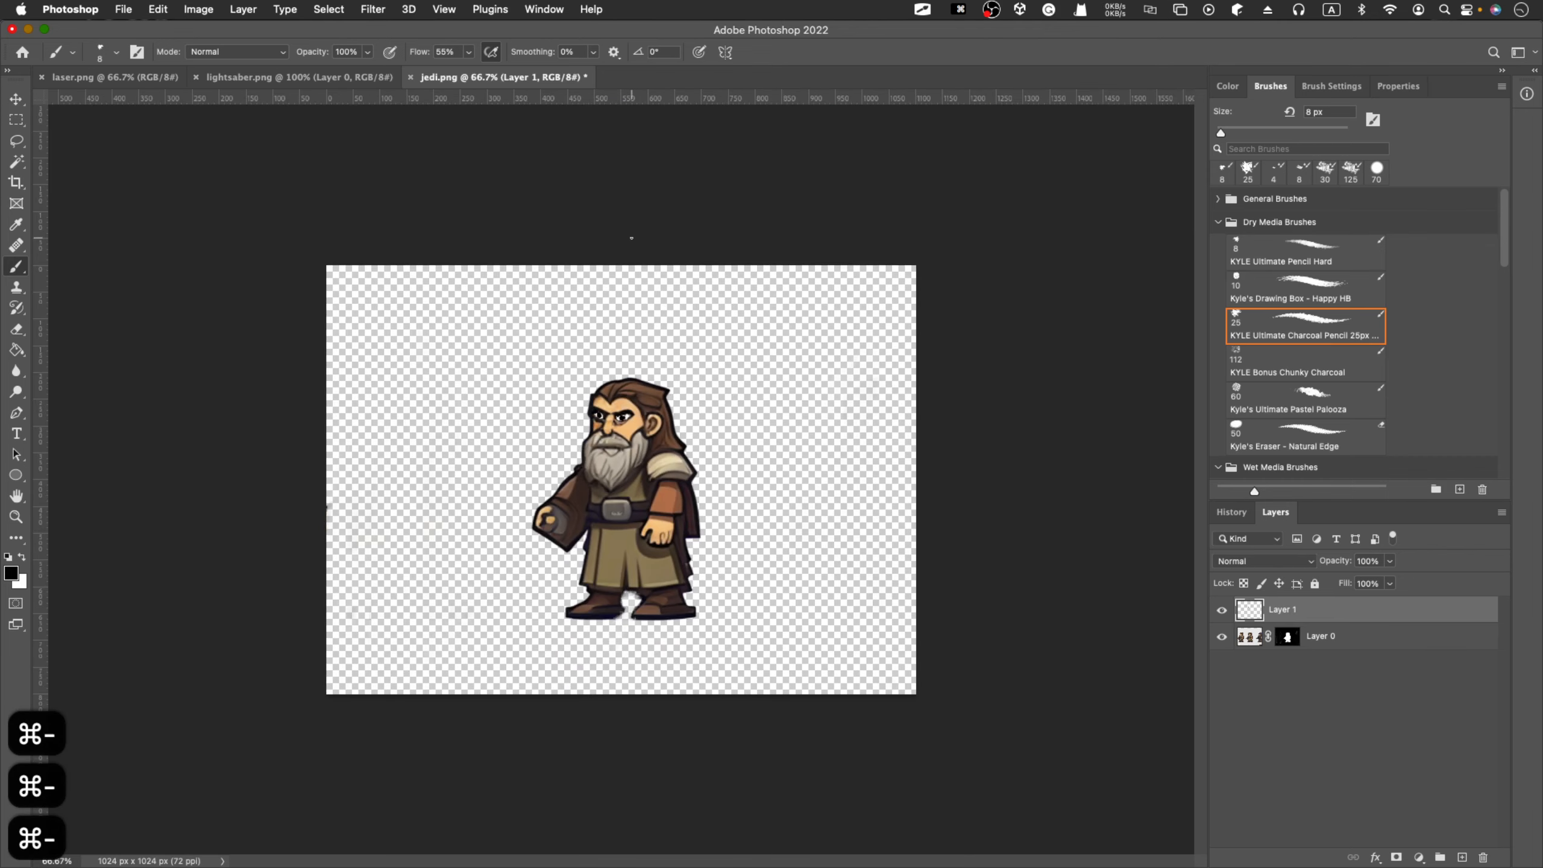
Step: Switch to Unity and open the import settings of the jedi texture asset
key(super+minus)
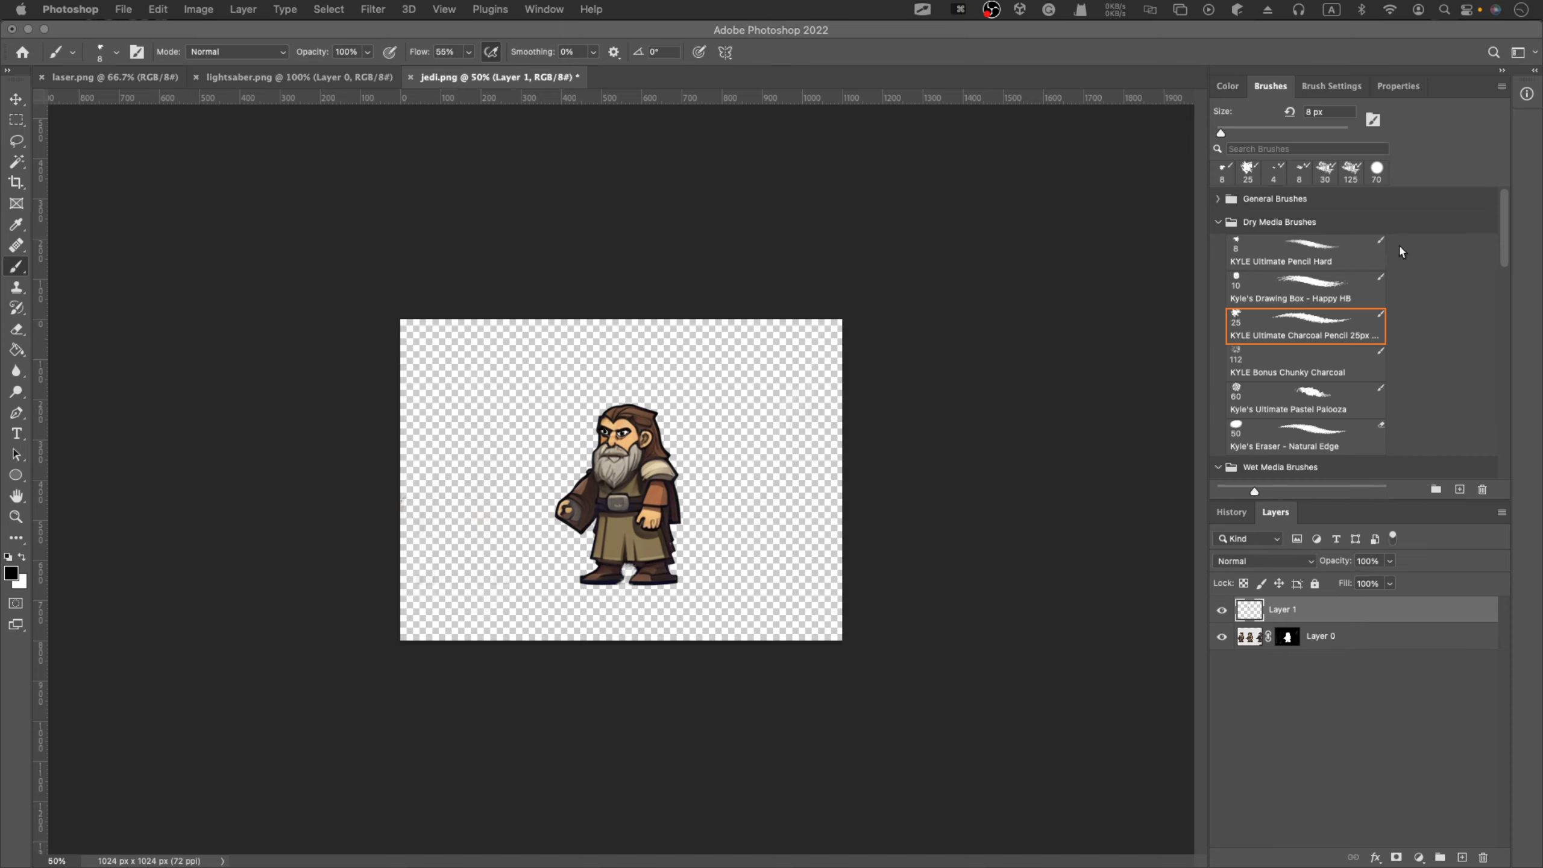
key(ctrl+Left)
key(ctrl+Left)
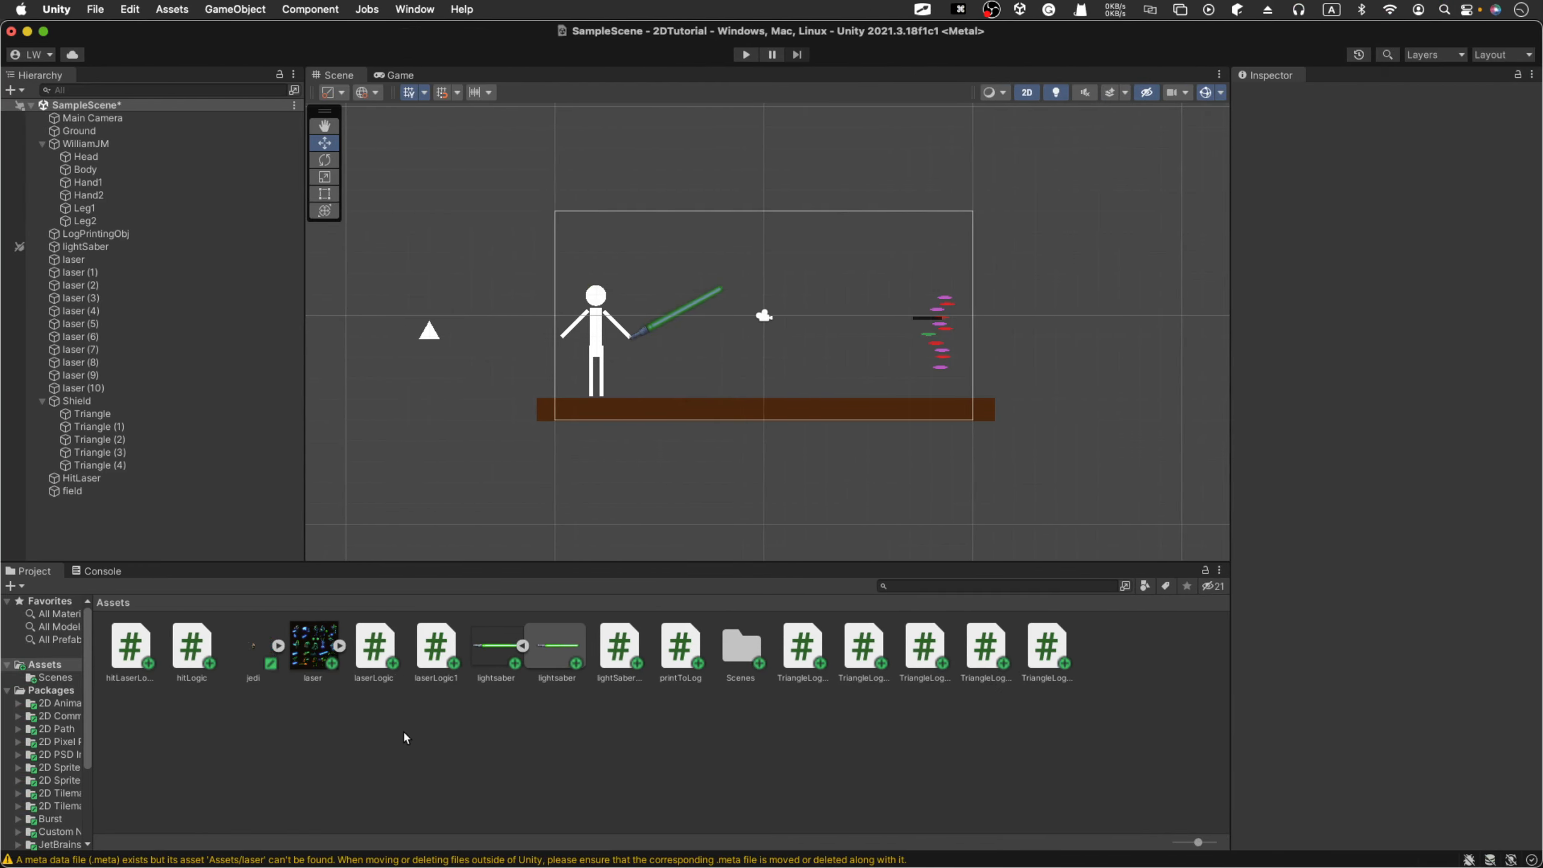
click(246, 654)
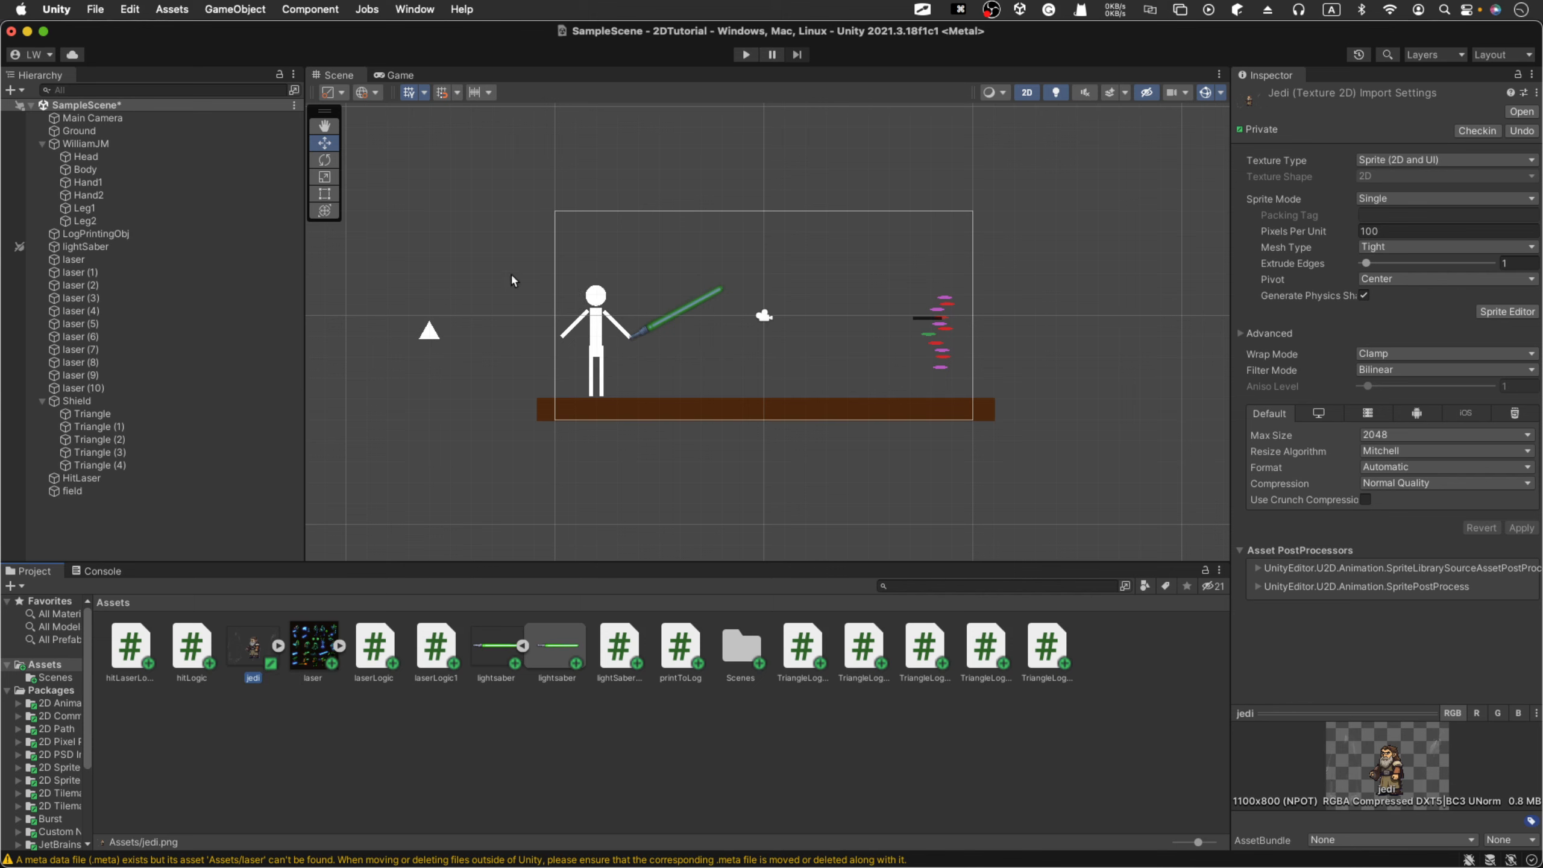
Step: Delete the placeholder parts Head, Body, Hand1, Hand2, Leg1 and Leg2 from the character's parent object
click(103, 156)
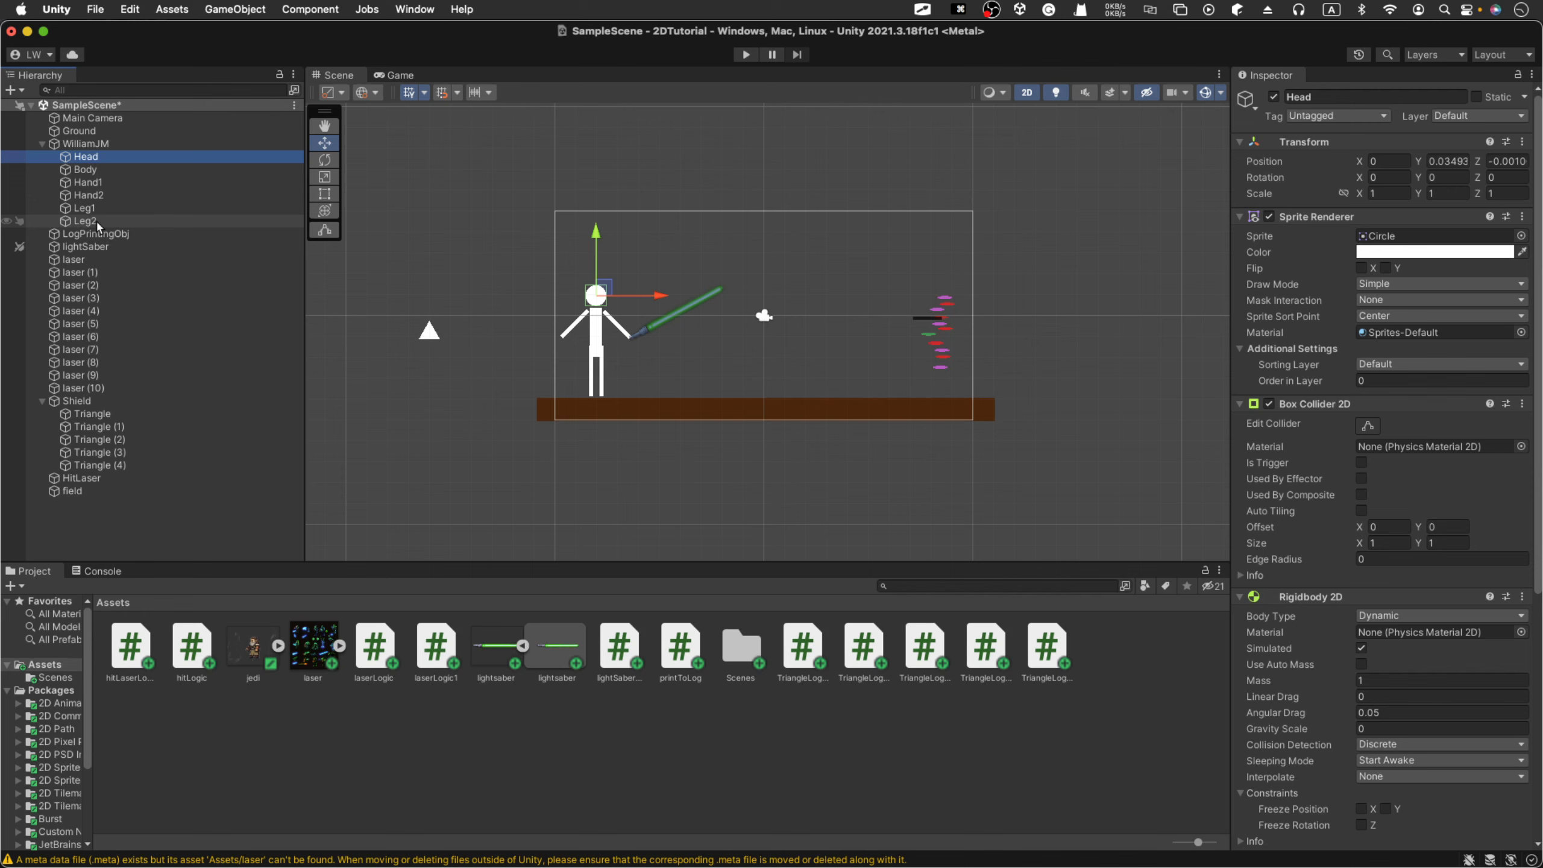
click(85, 170)
shift+click(97, 221)
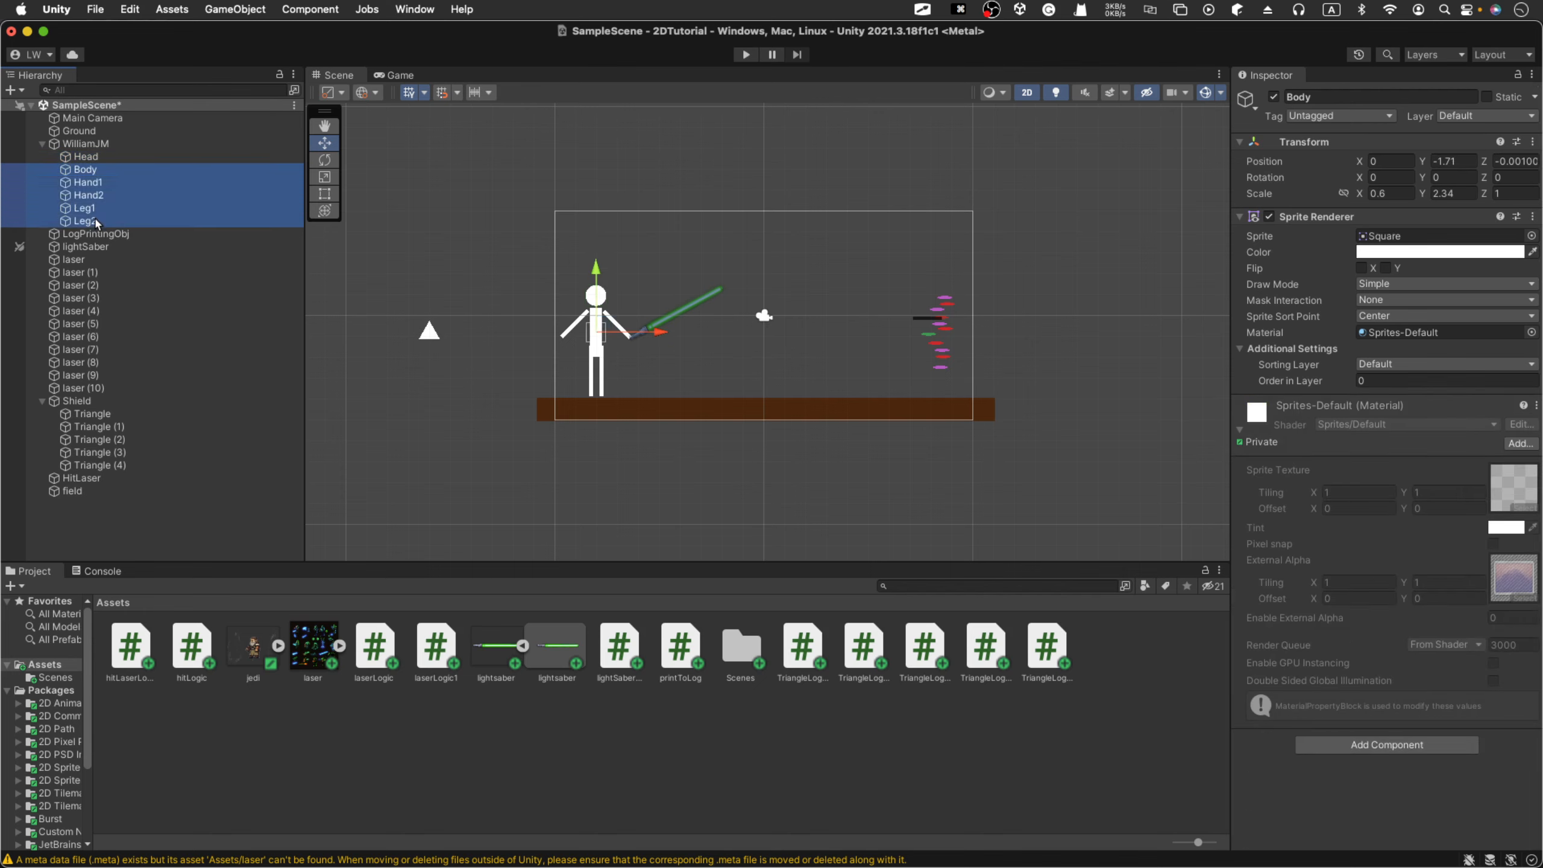
key(Delete)
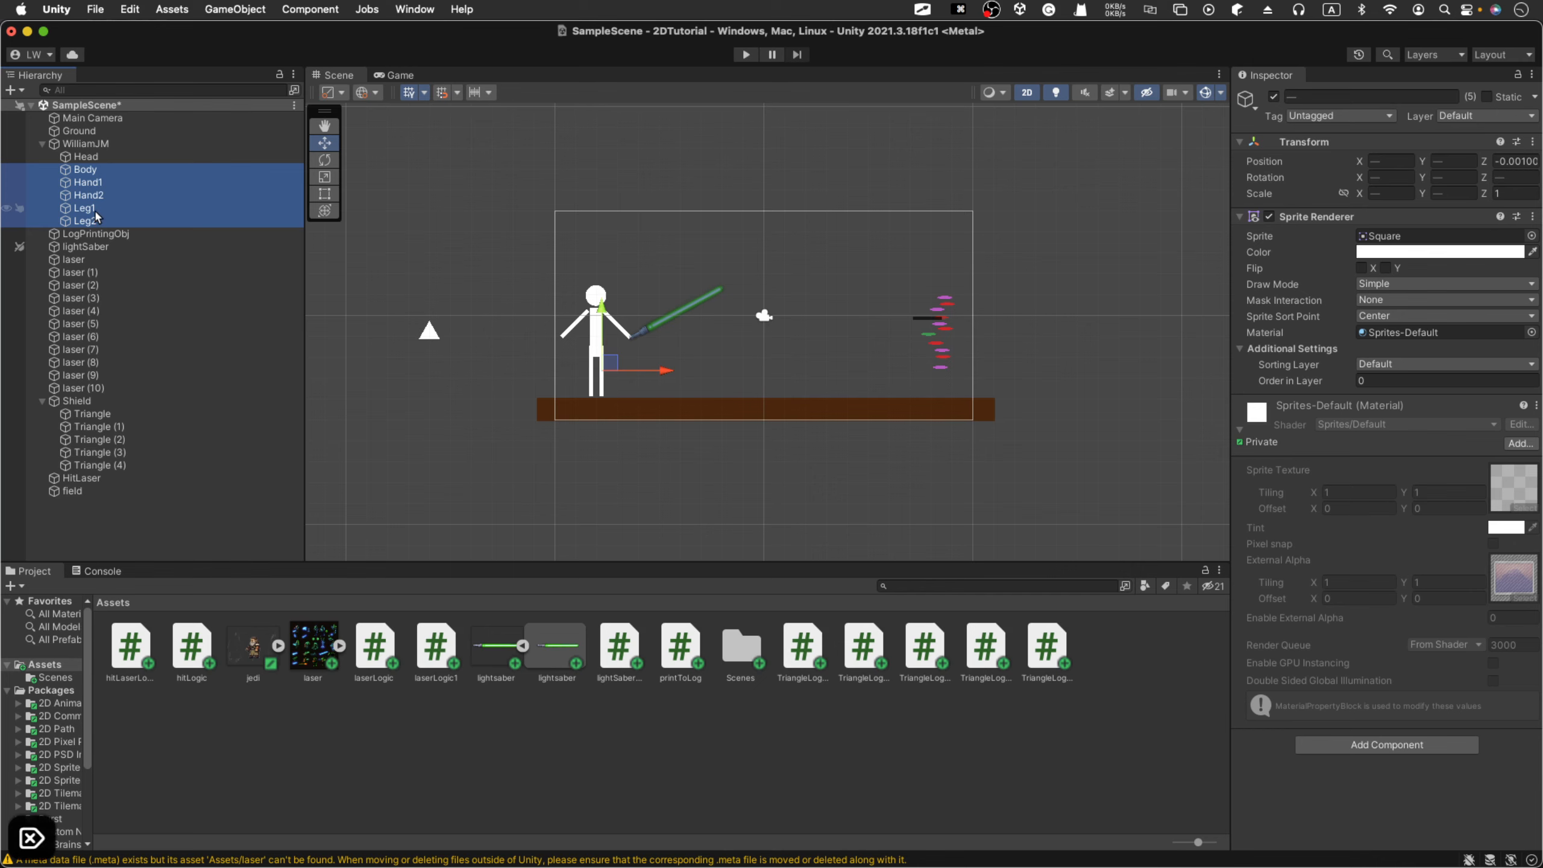
right_click(96, 190)
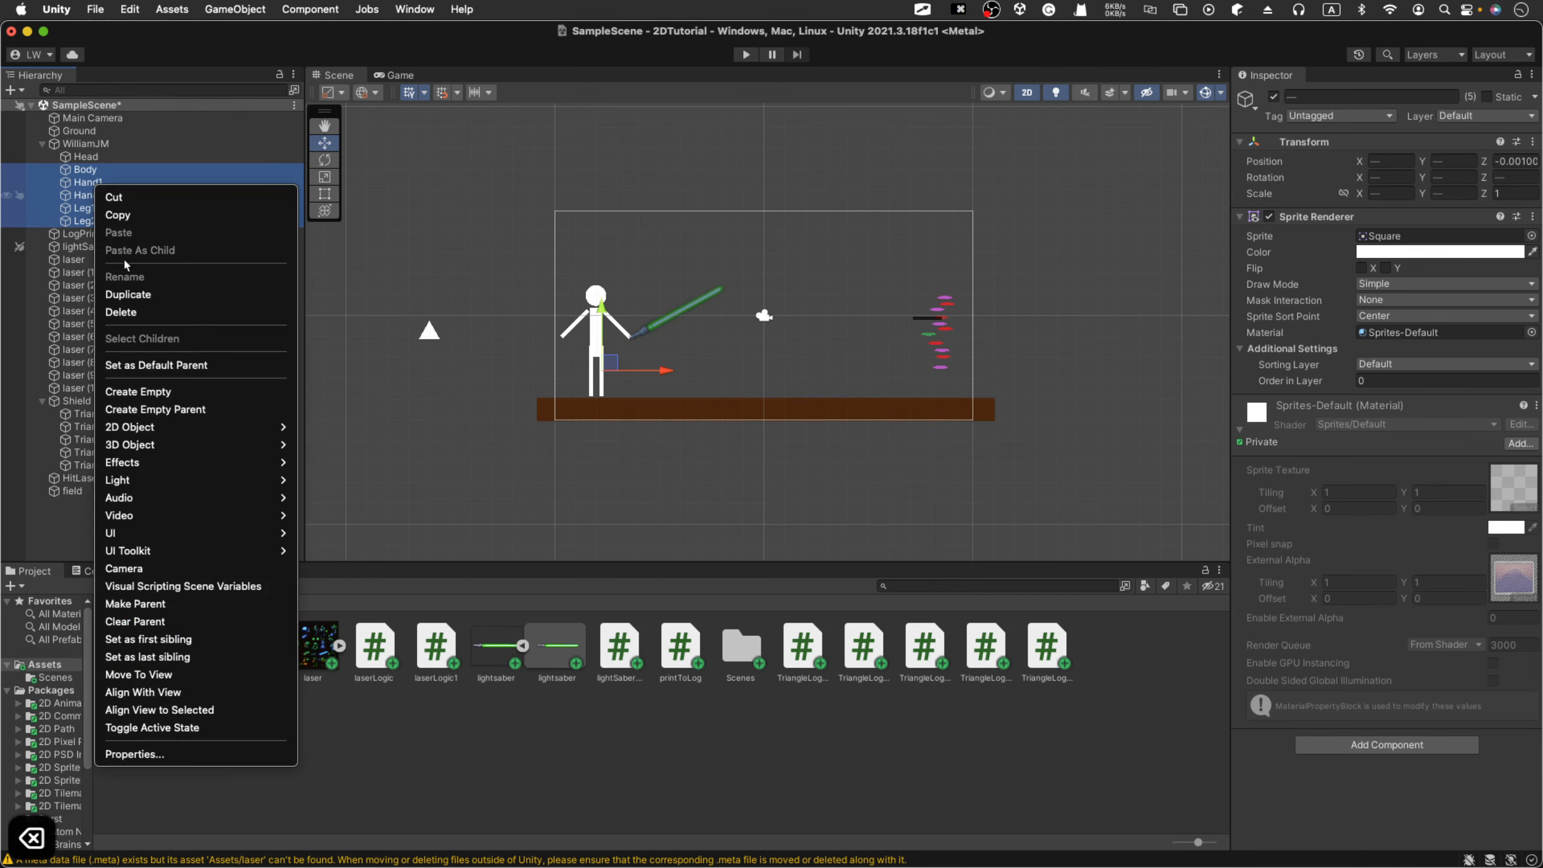
click(143, 312)
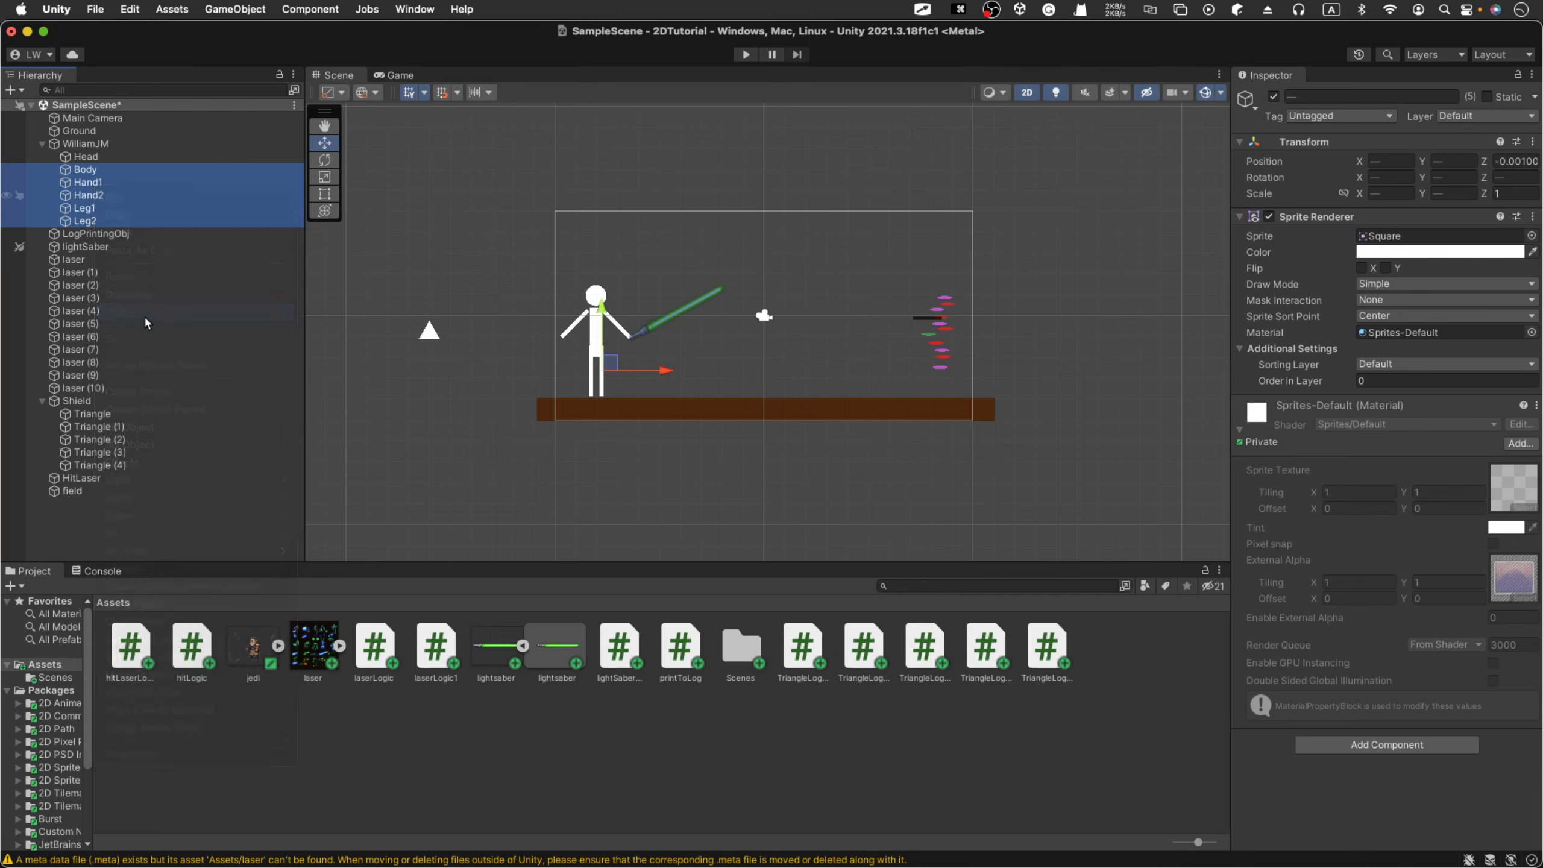
click(85, 157)
right_click(85, 158)
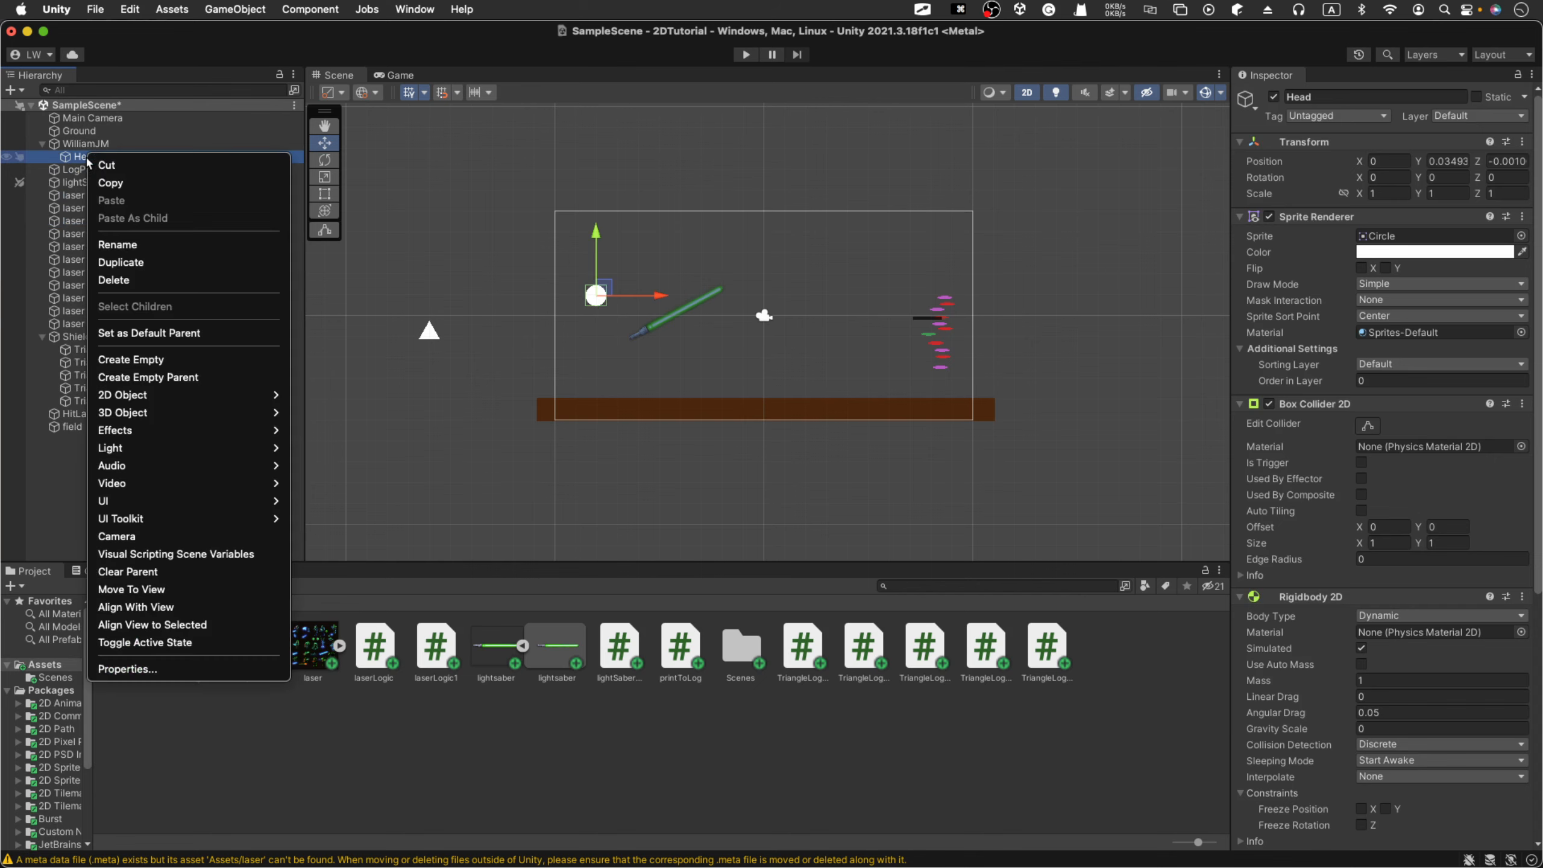
click(149, 281)
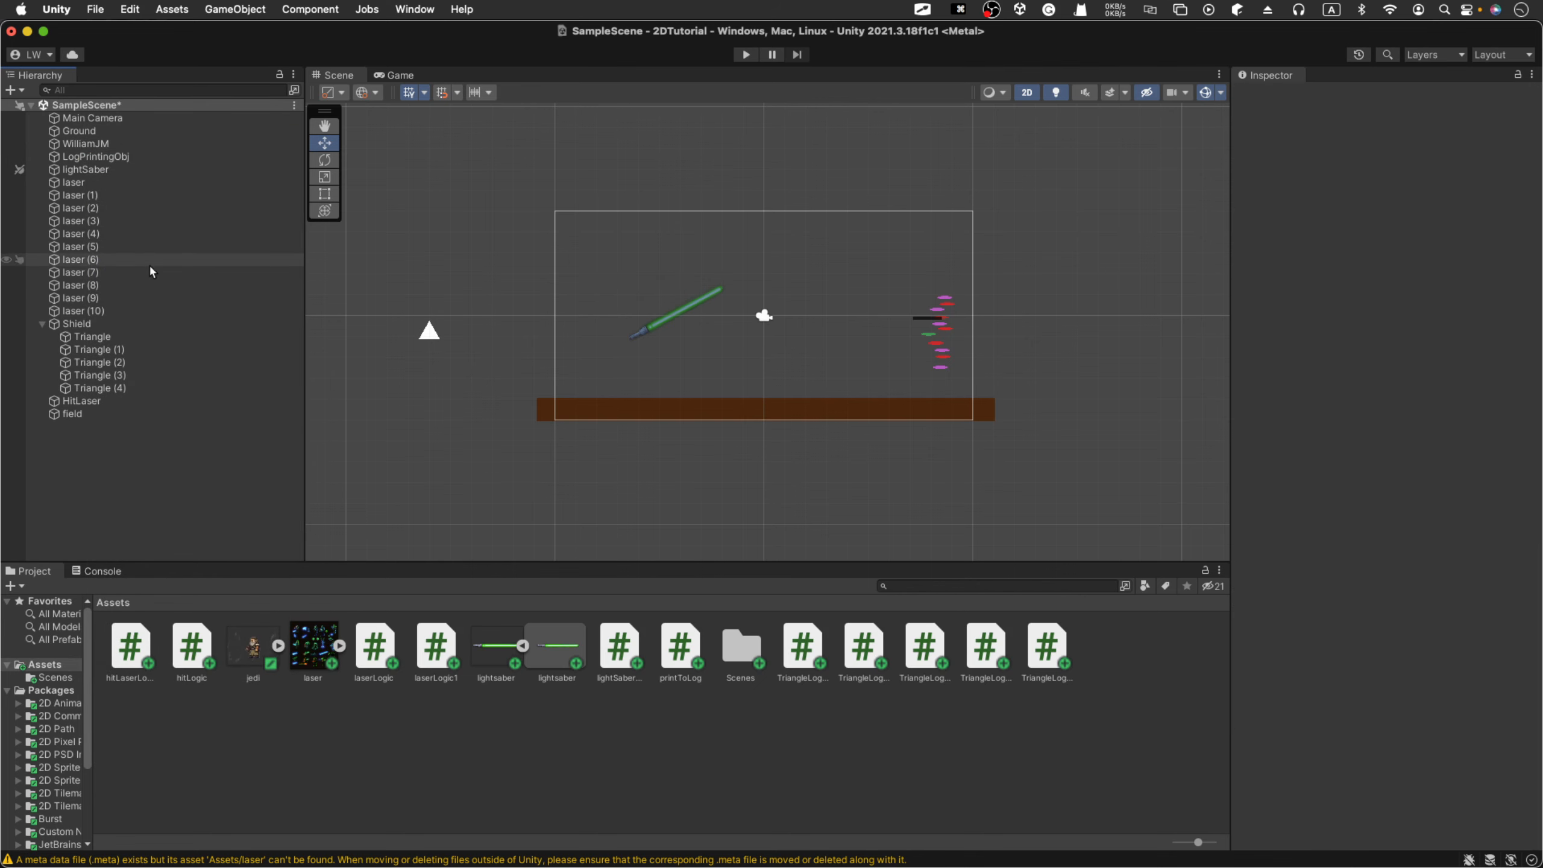
Step: Add a Square sprite as a child of the emptied character object and name it body
click(91, 149)
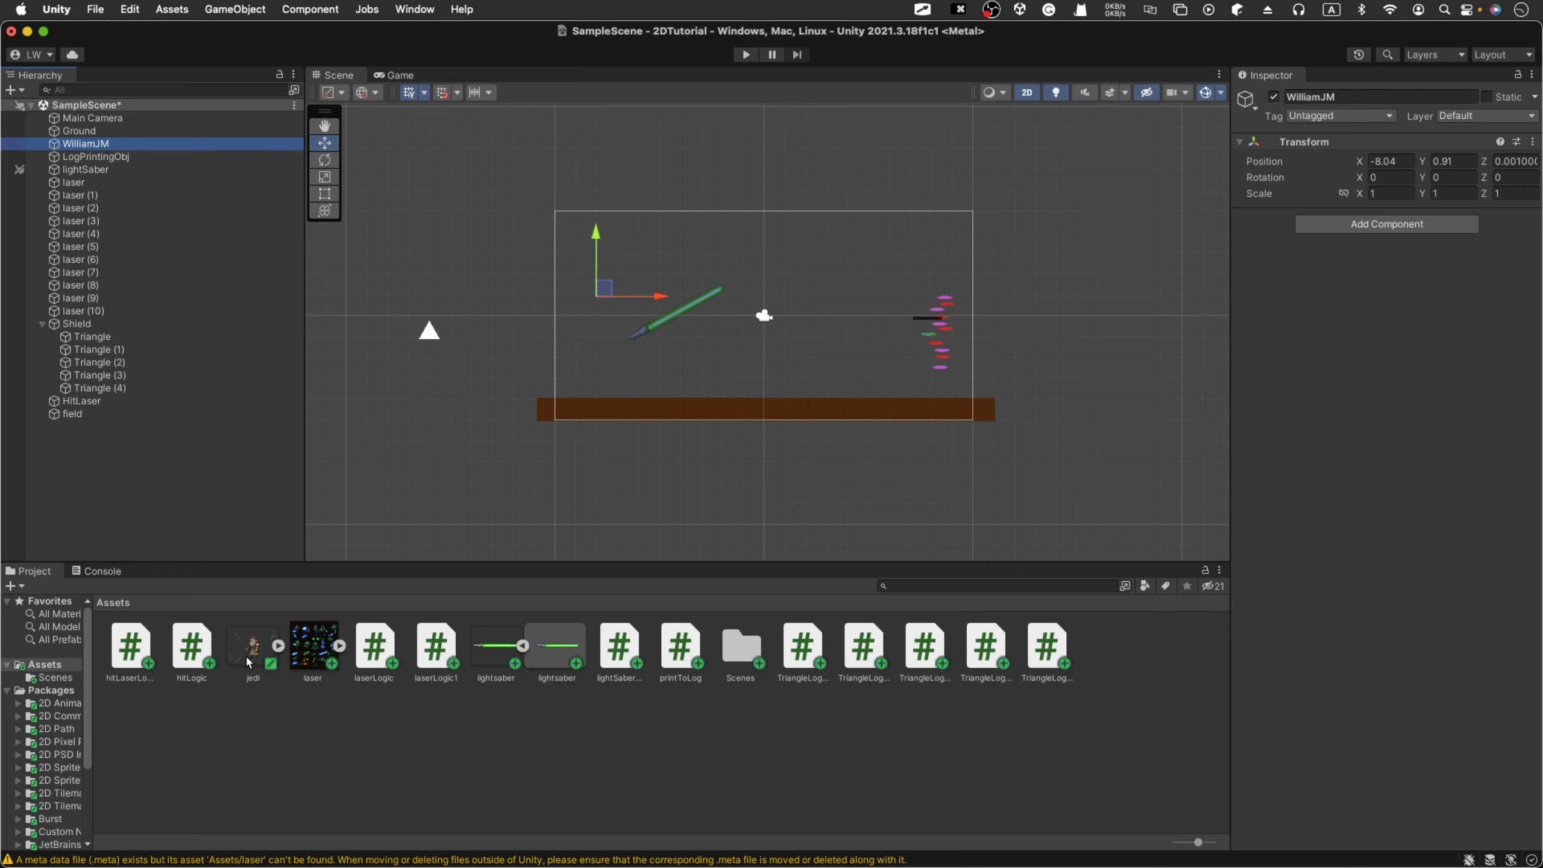
right_click(91, 151)
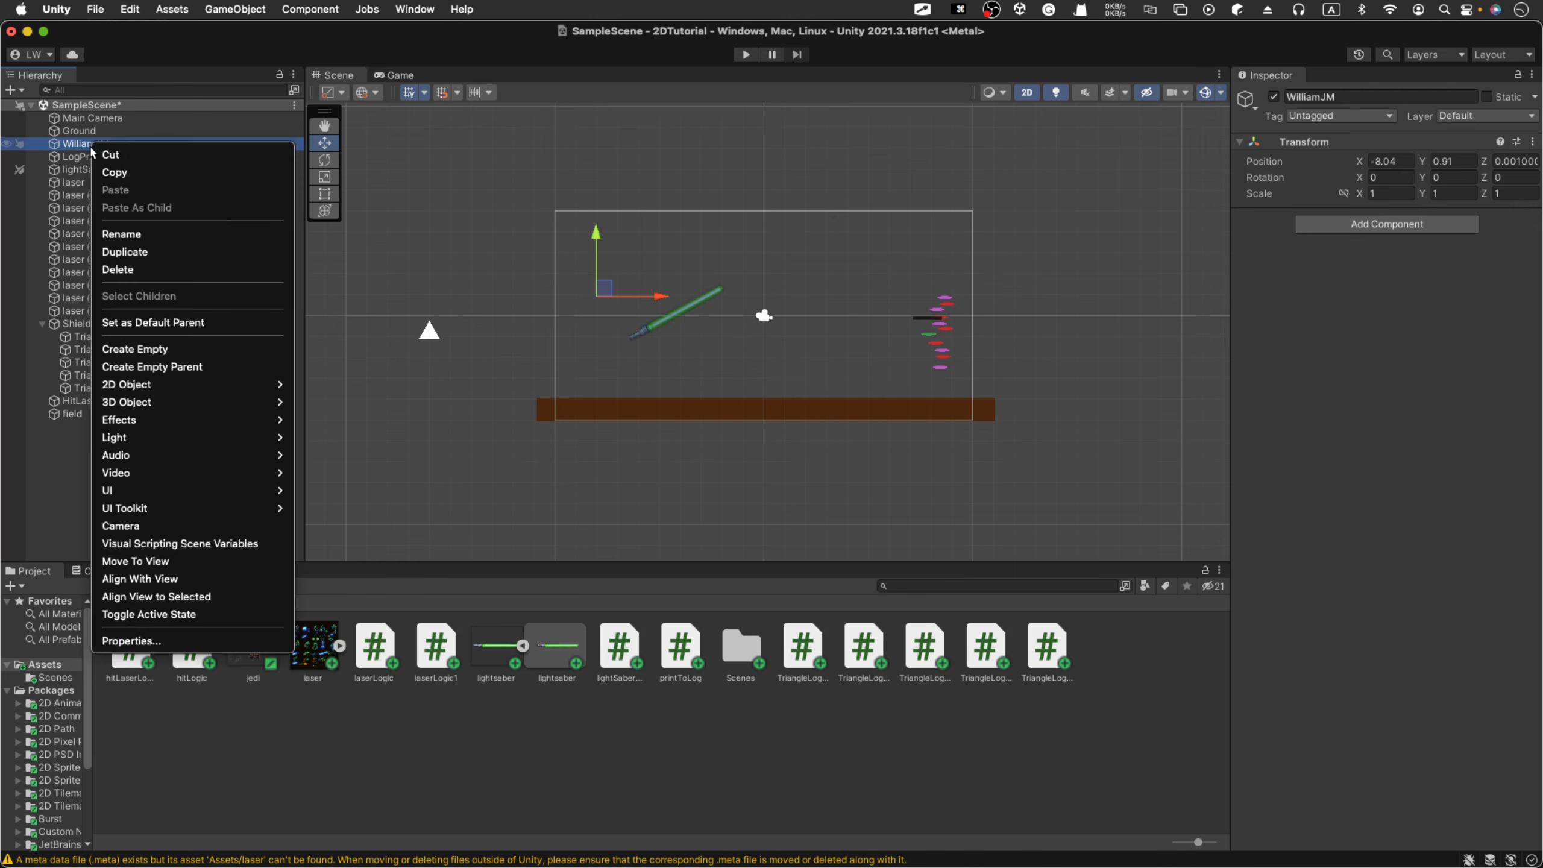
mouse_move(224, 384)
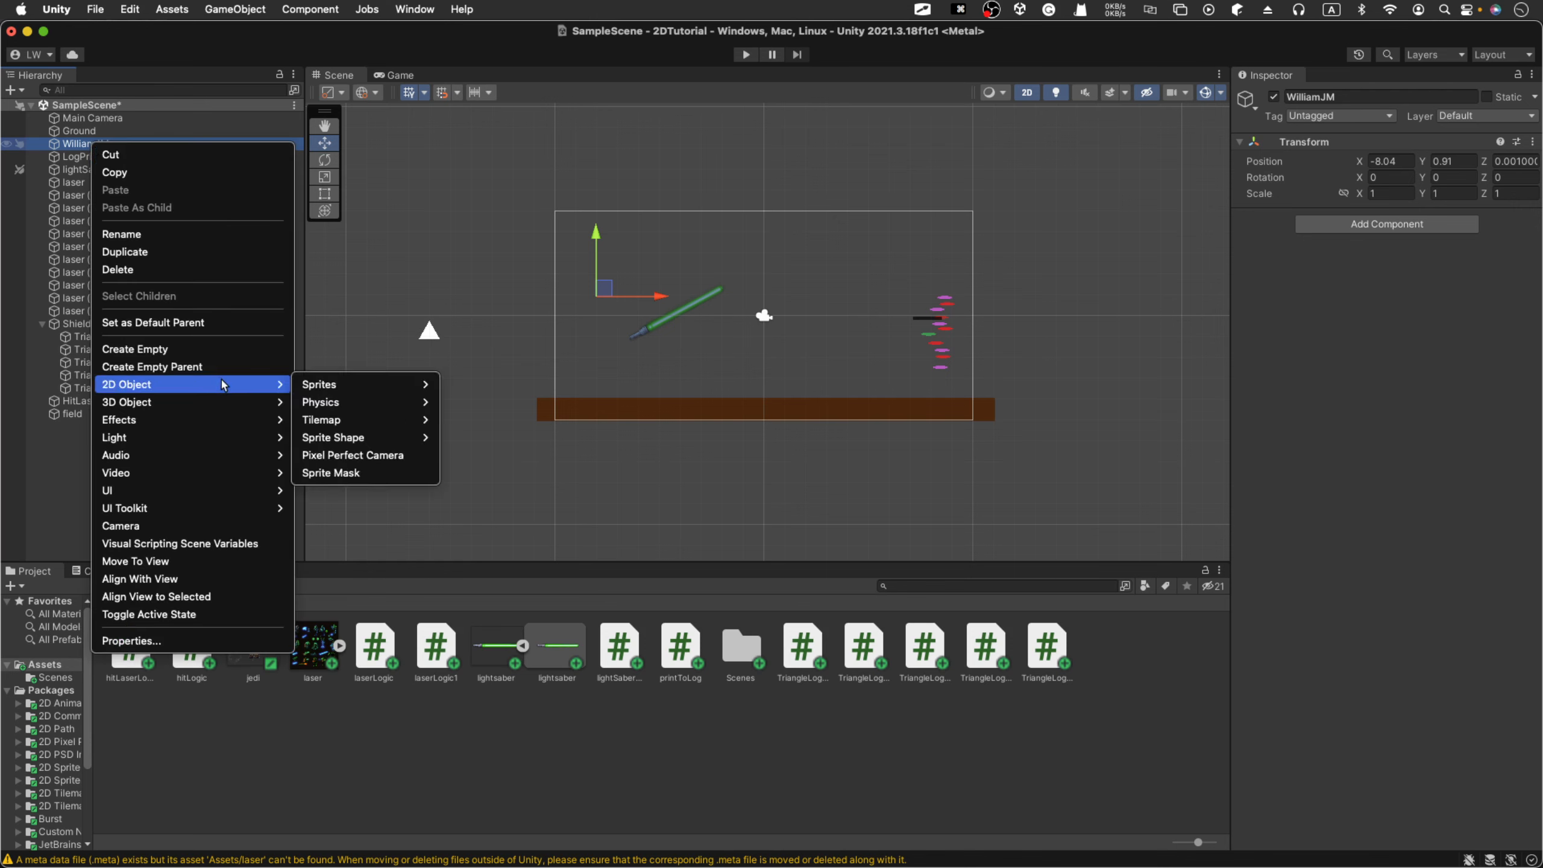
mouse_move(313, 389)
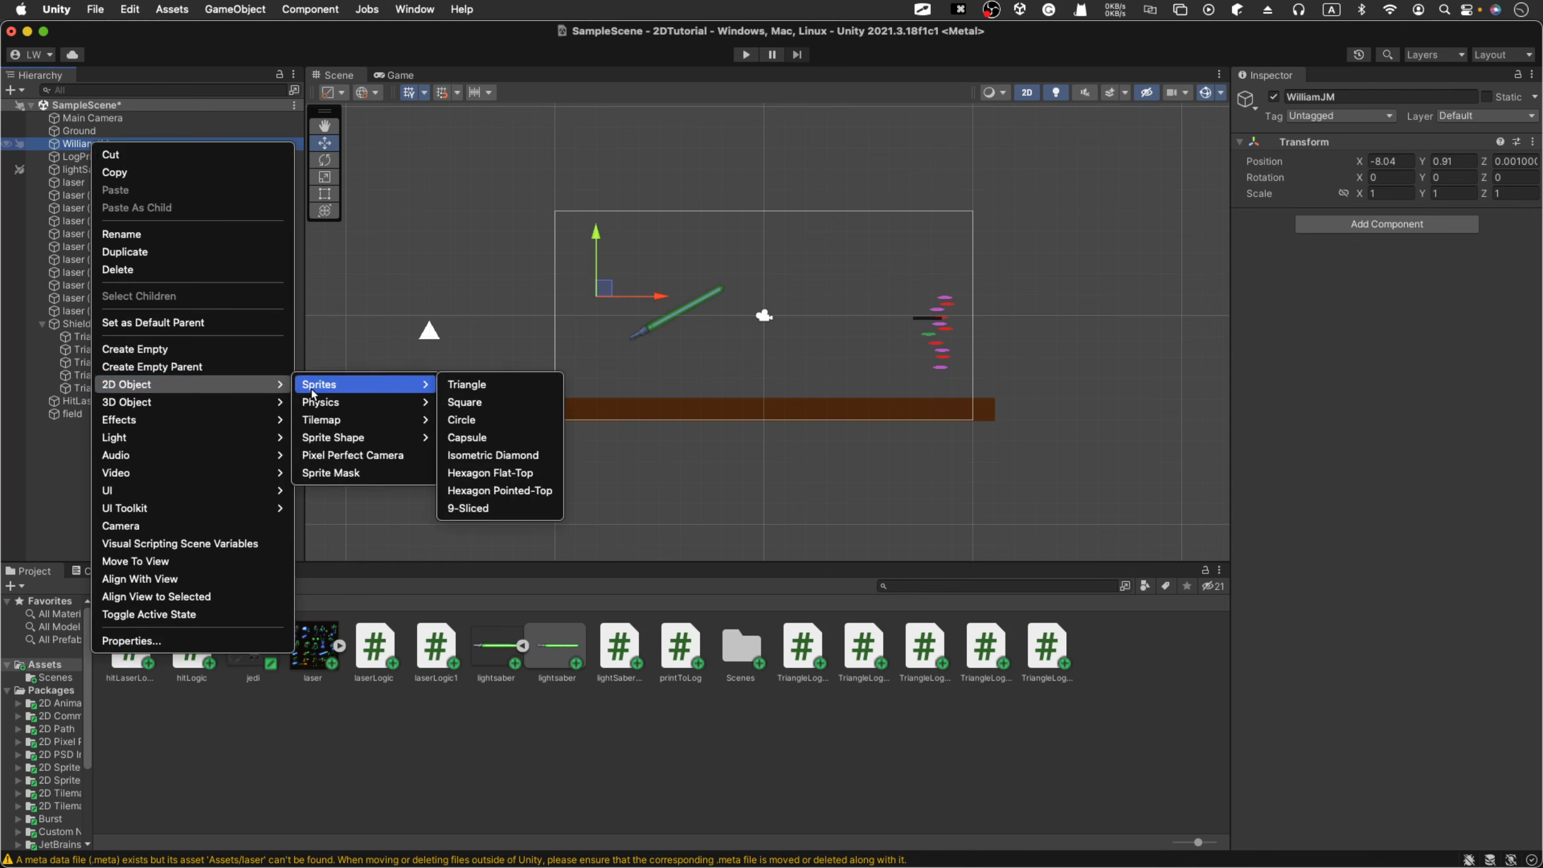
click(485, 404)
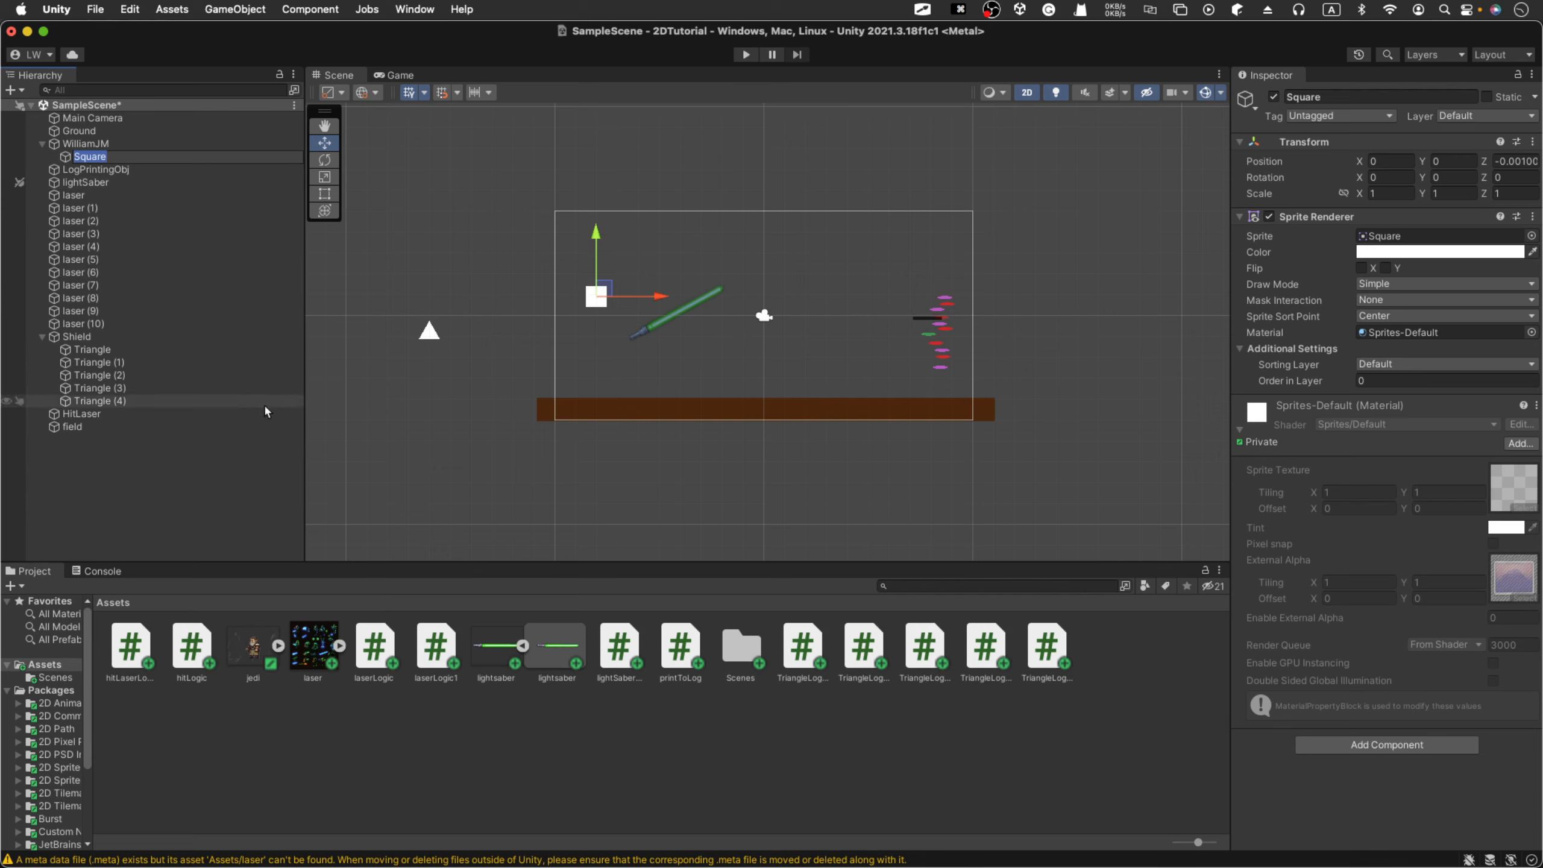
text(body)
key(Return)
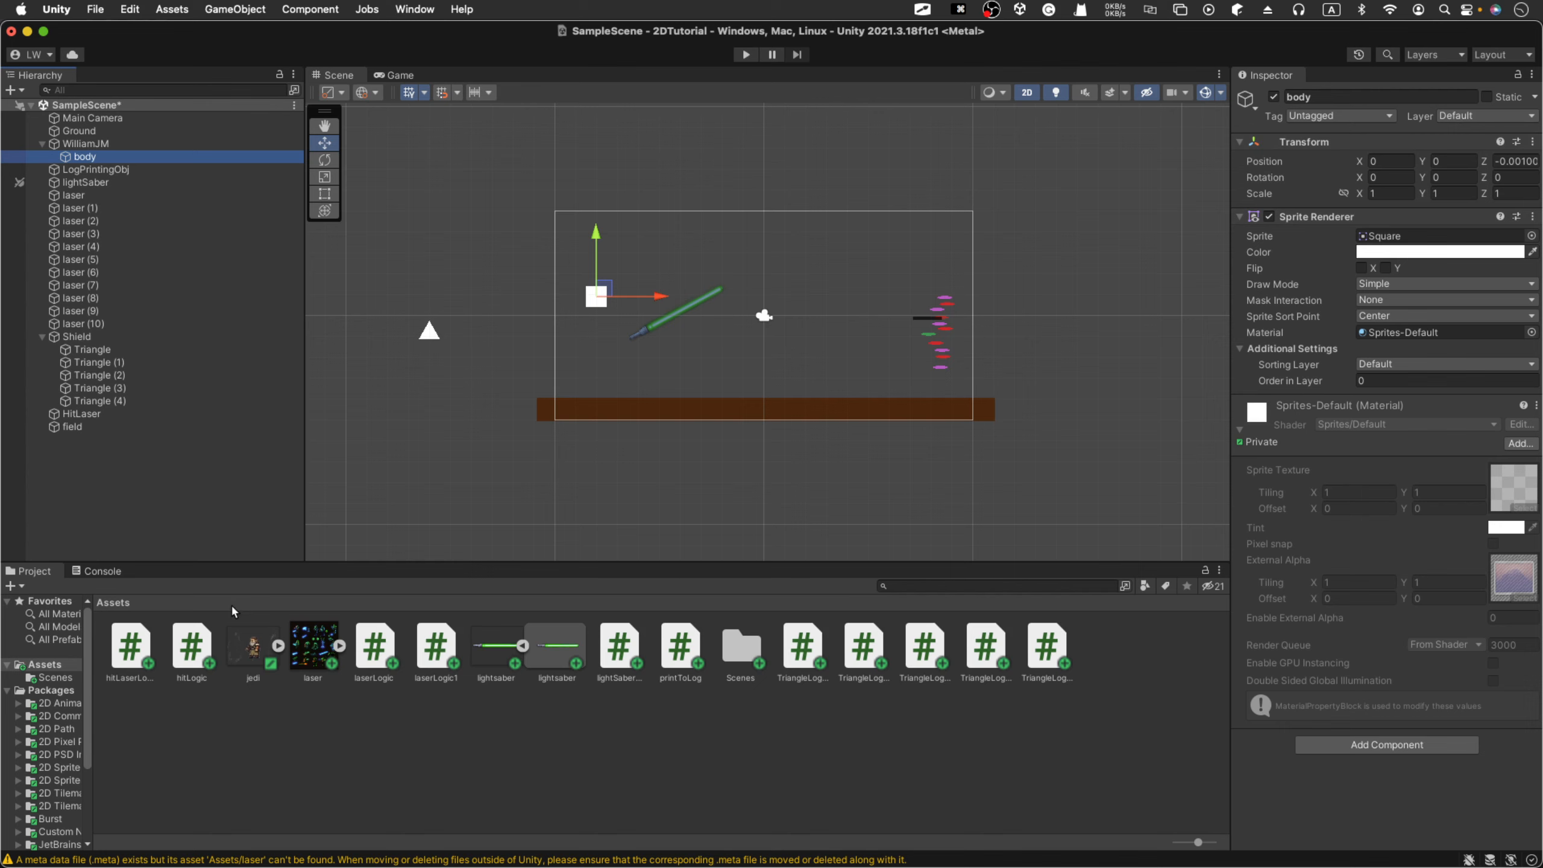
Step: Replace the body object's Square sprite with the jedi sprite
click(1415, 238)
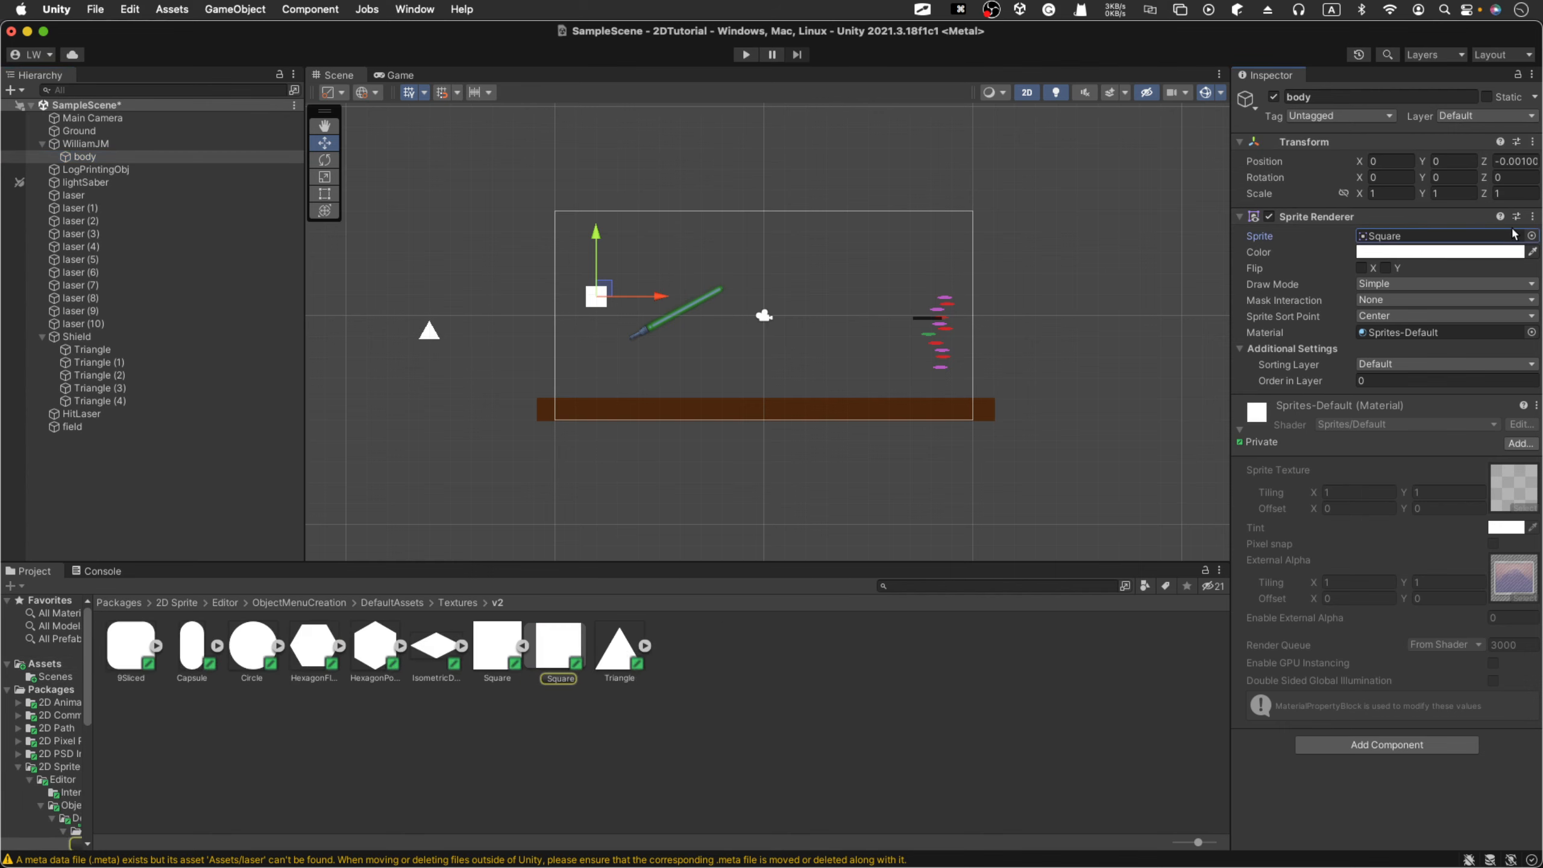
click(1531, 236)
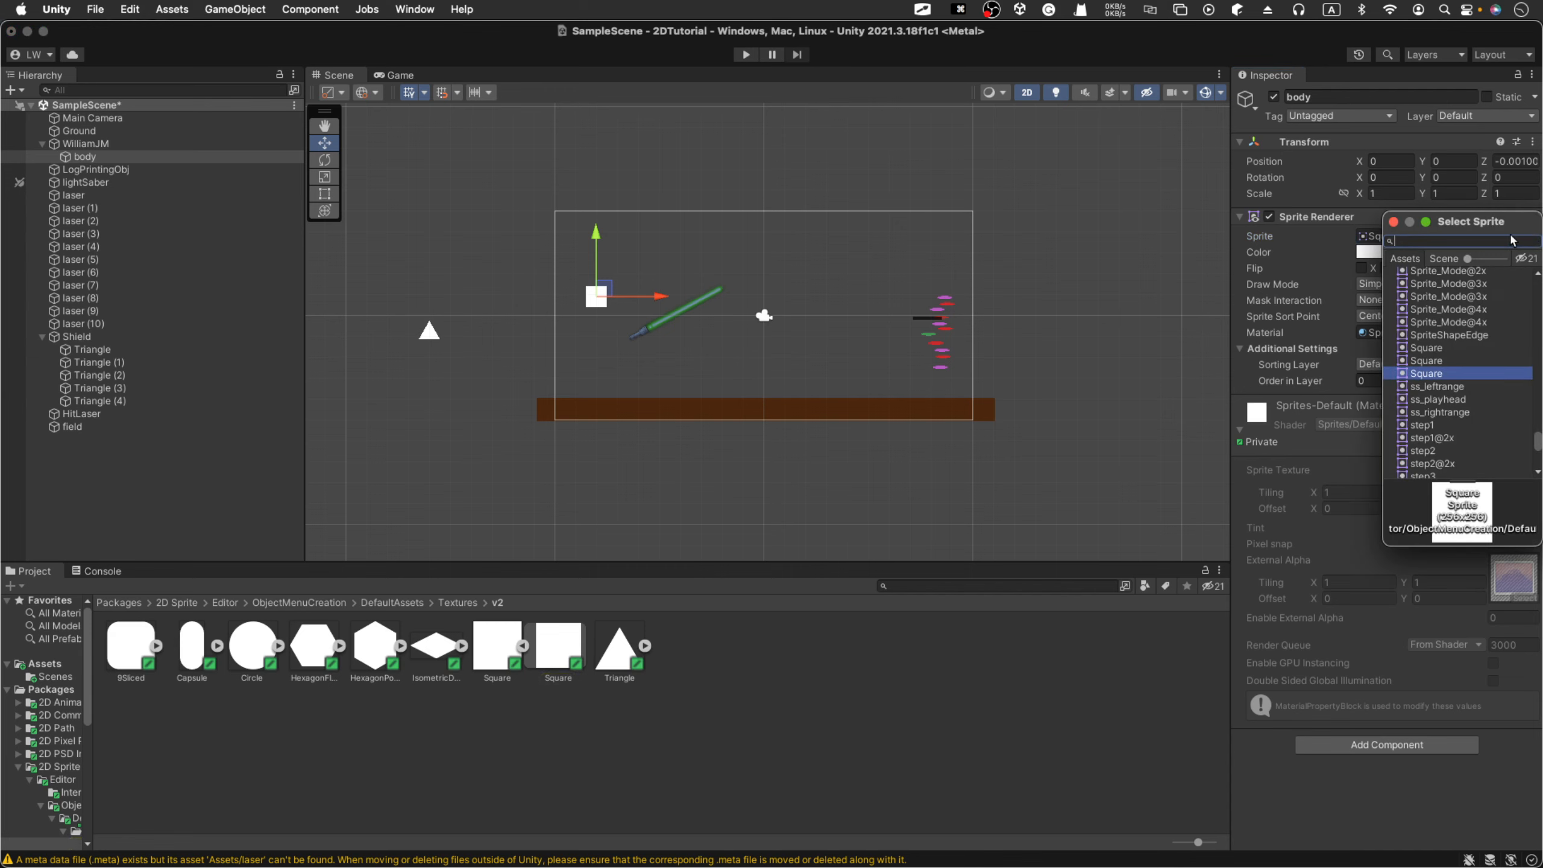
text(jedi)
click(1414, 286)
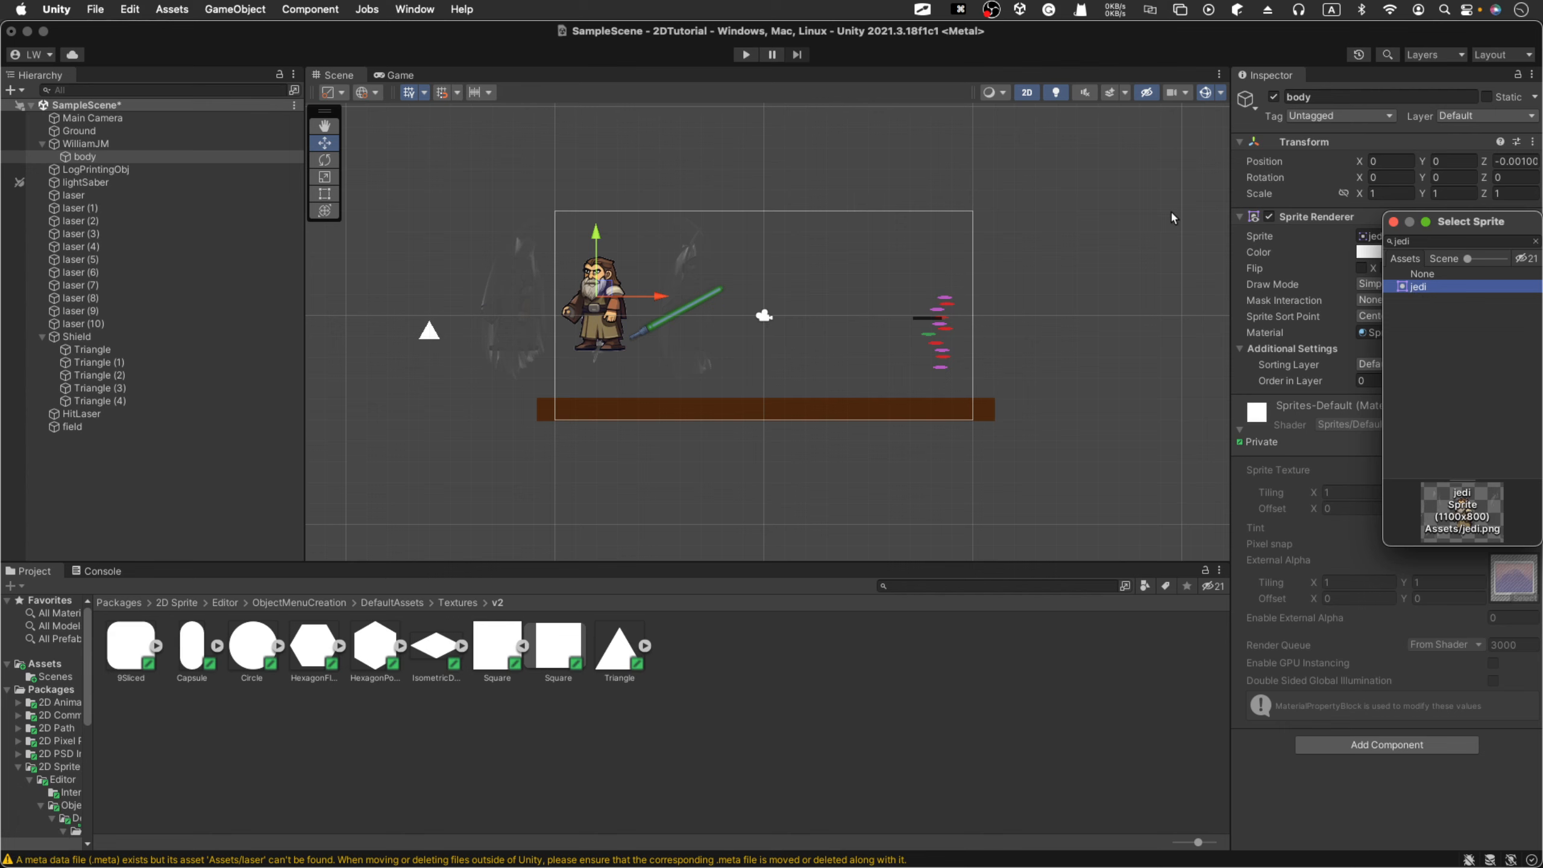
click(1108, 202)
click(620, 291)
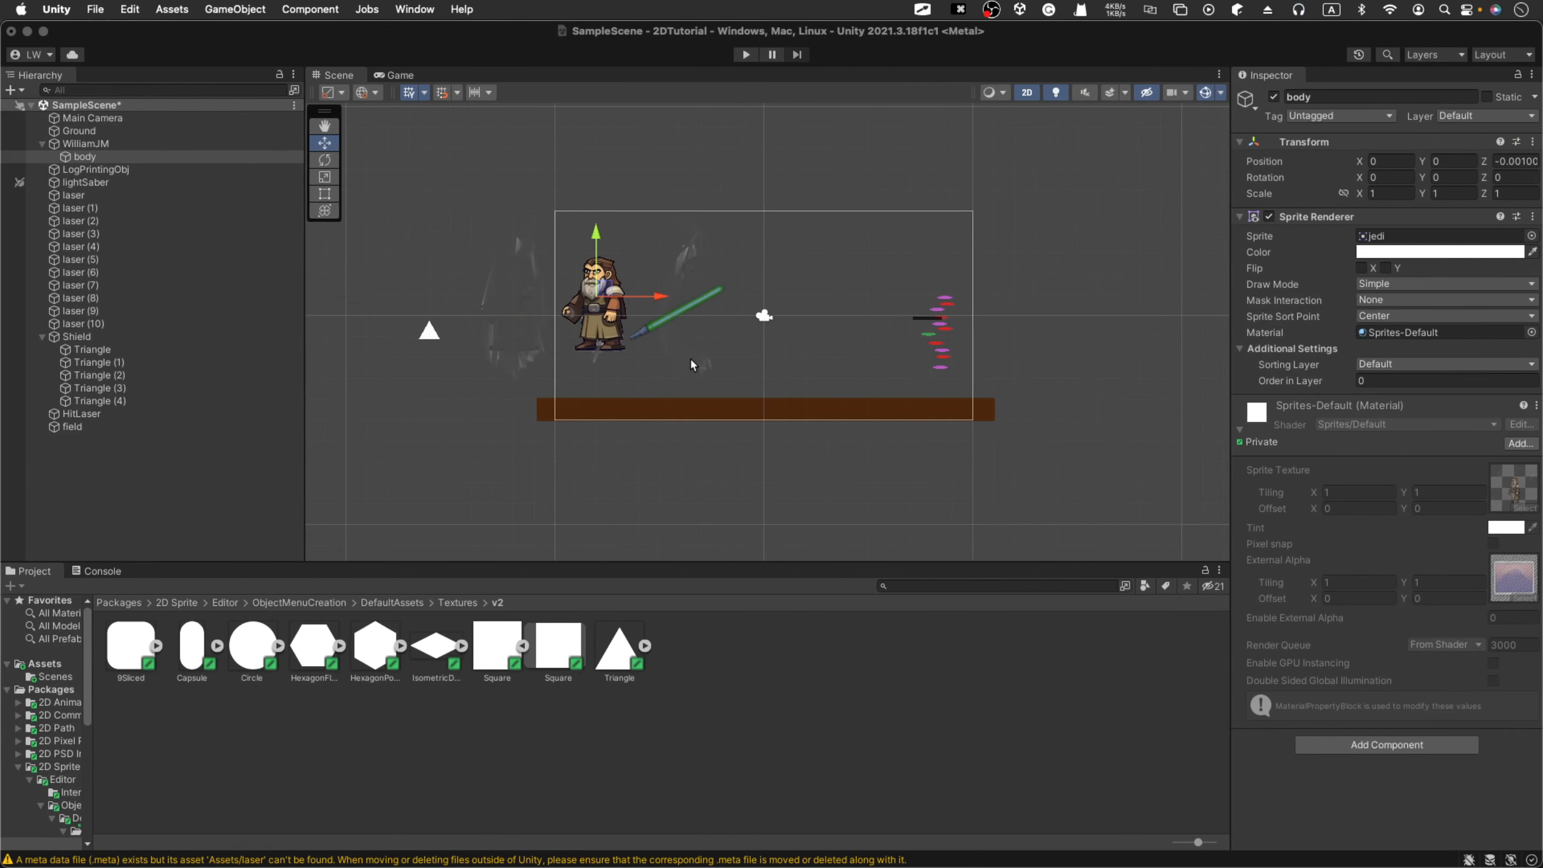
drag(639, 294, 649, 304)
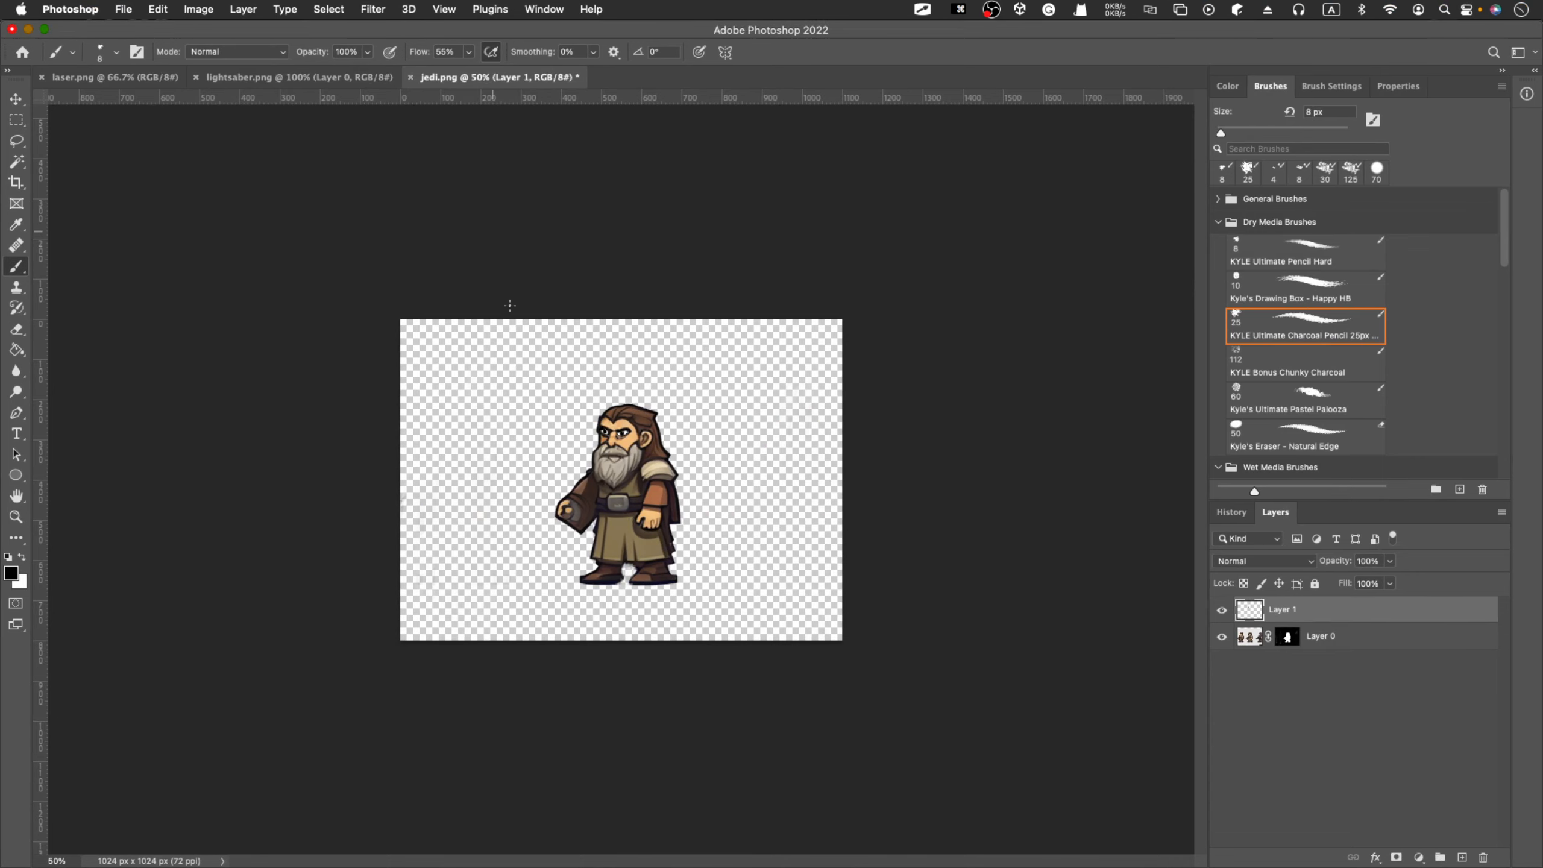
Step: Switch to Photoshop and select the mask of Layer 0 in jedi.png
click(1292, 642)
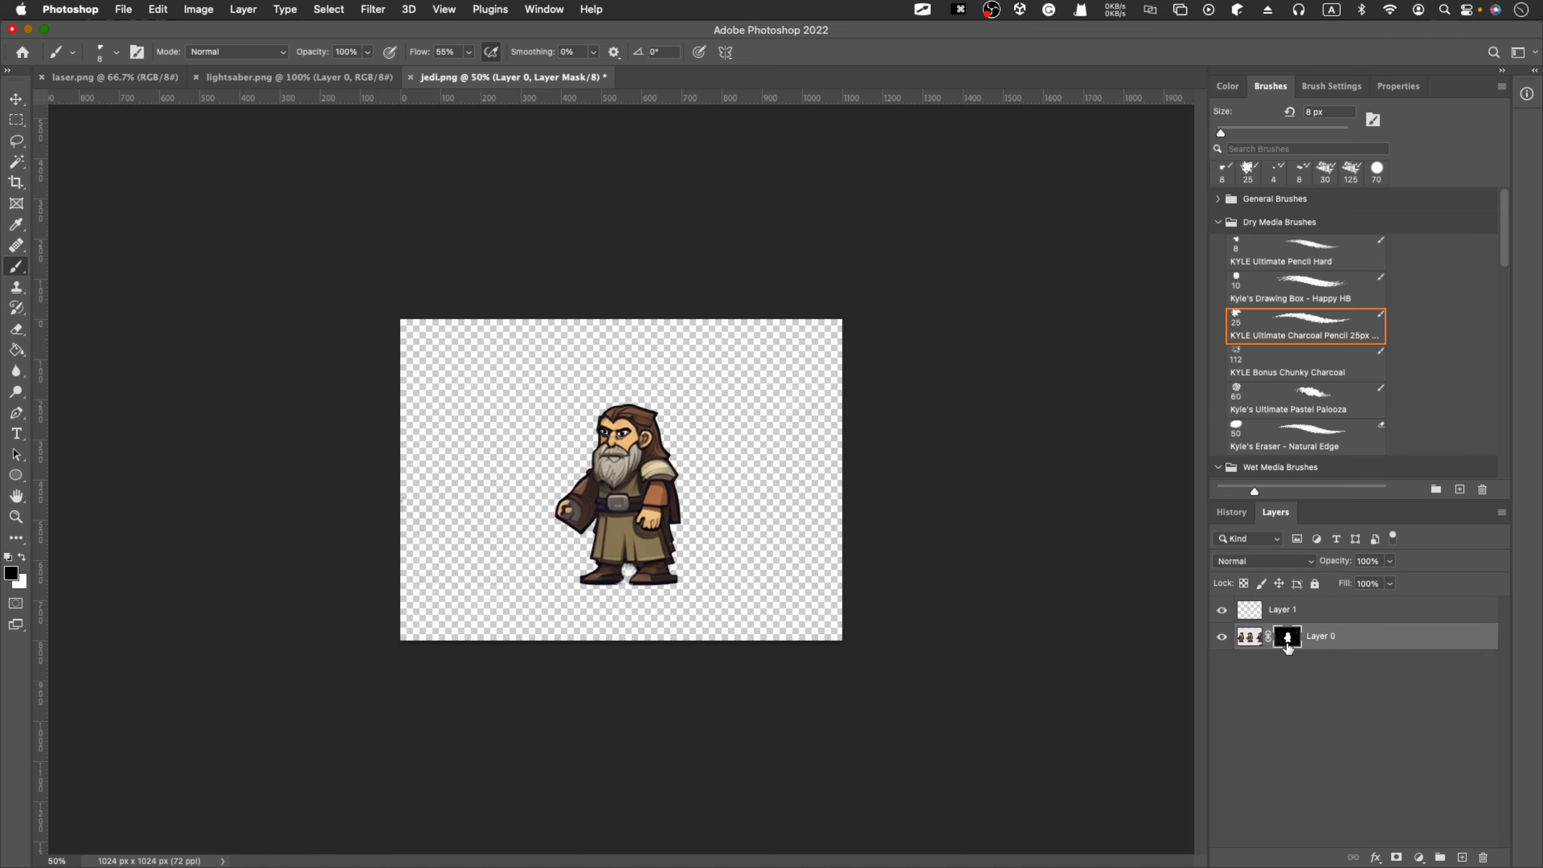
click(23, 354)
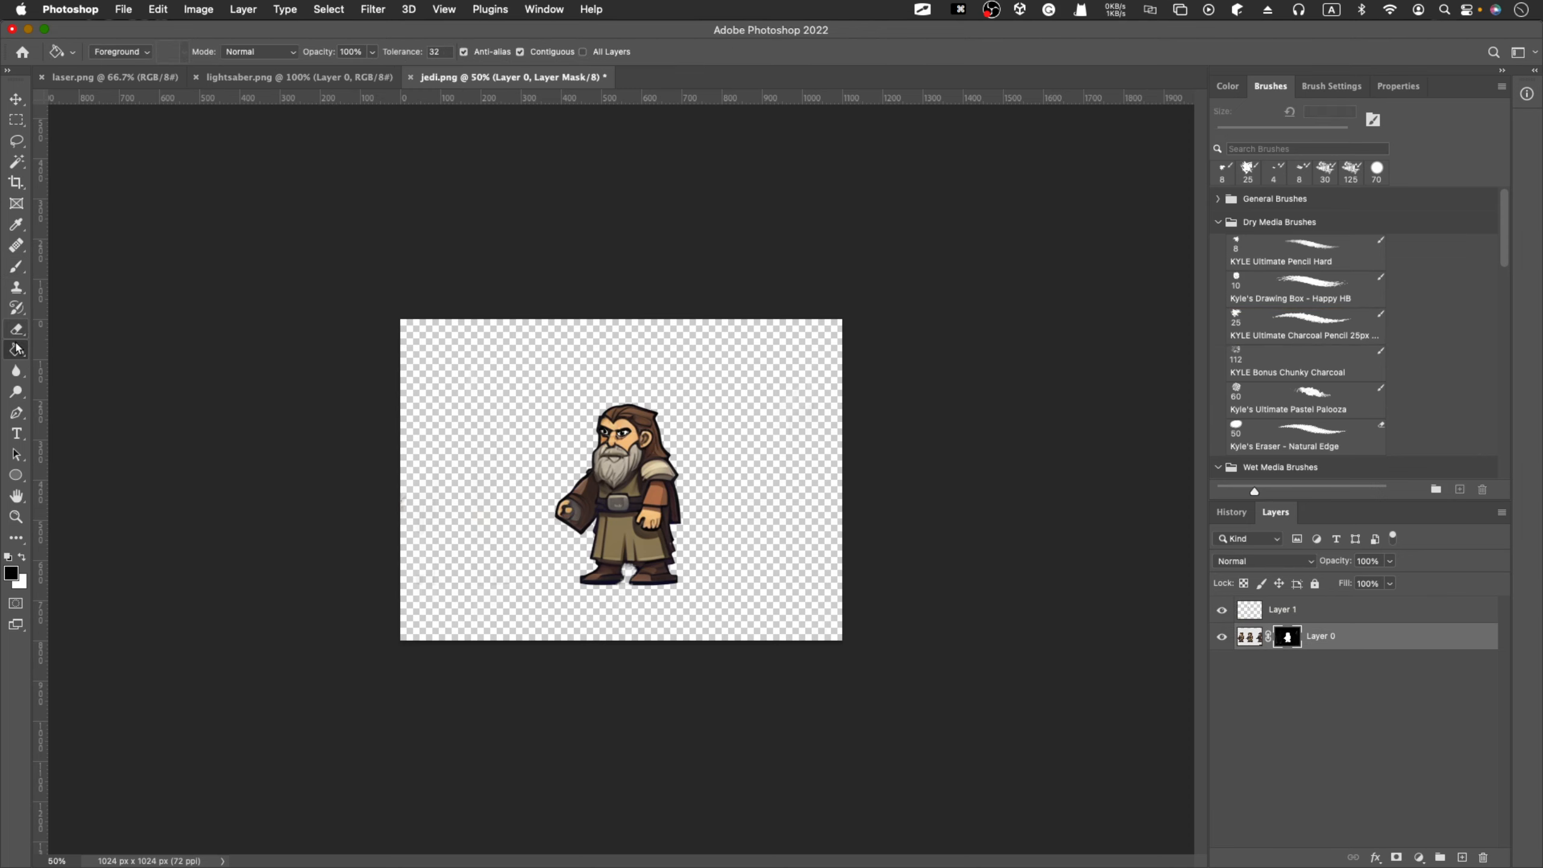
right_click(15, 353)
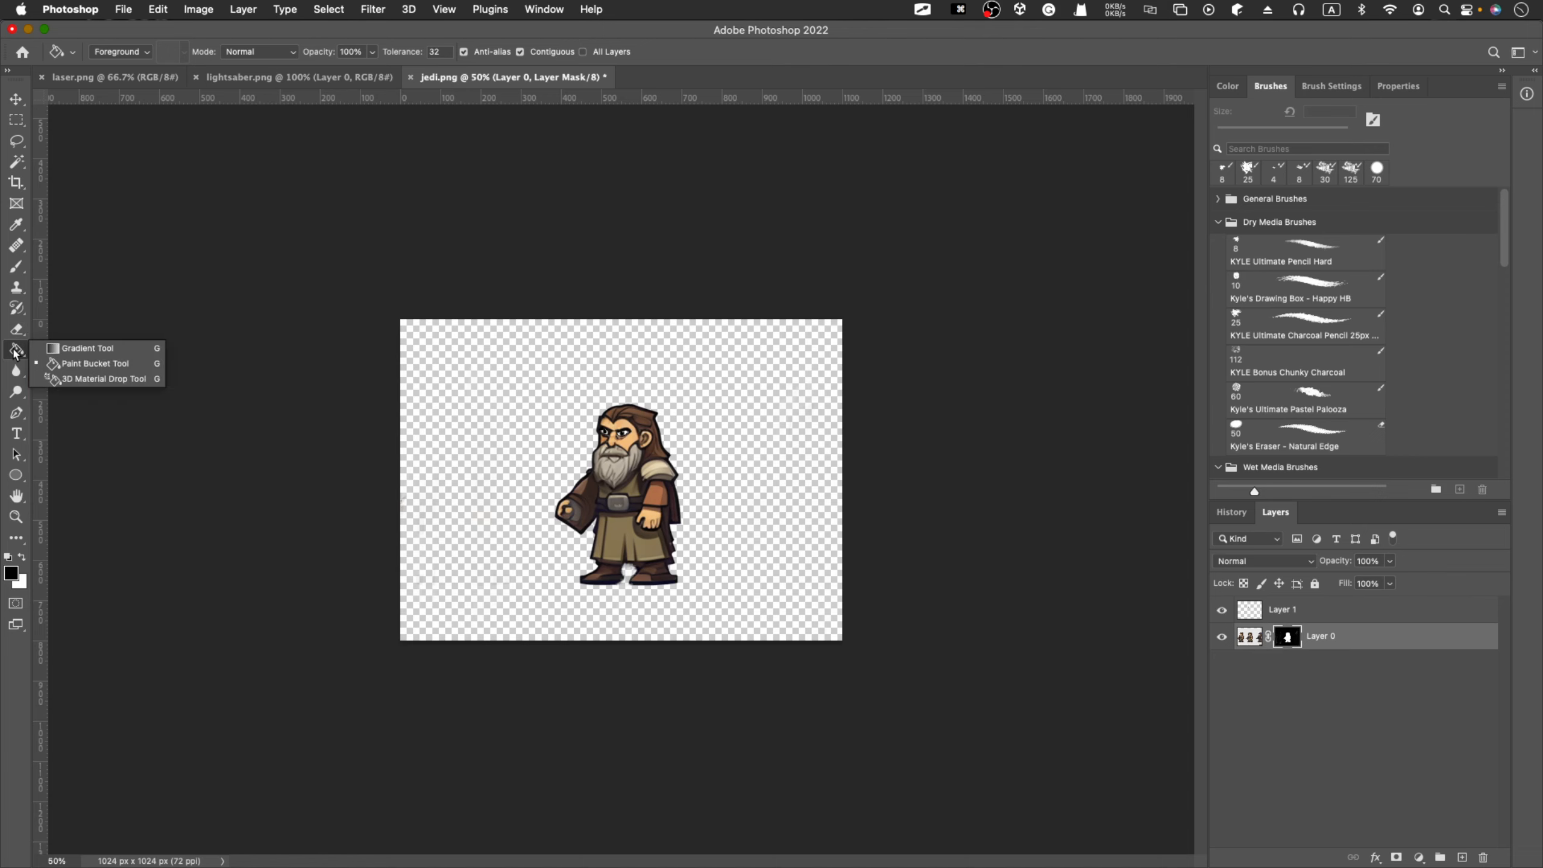
click(85, 368)
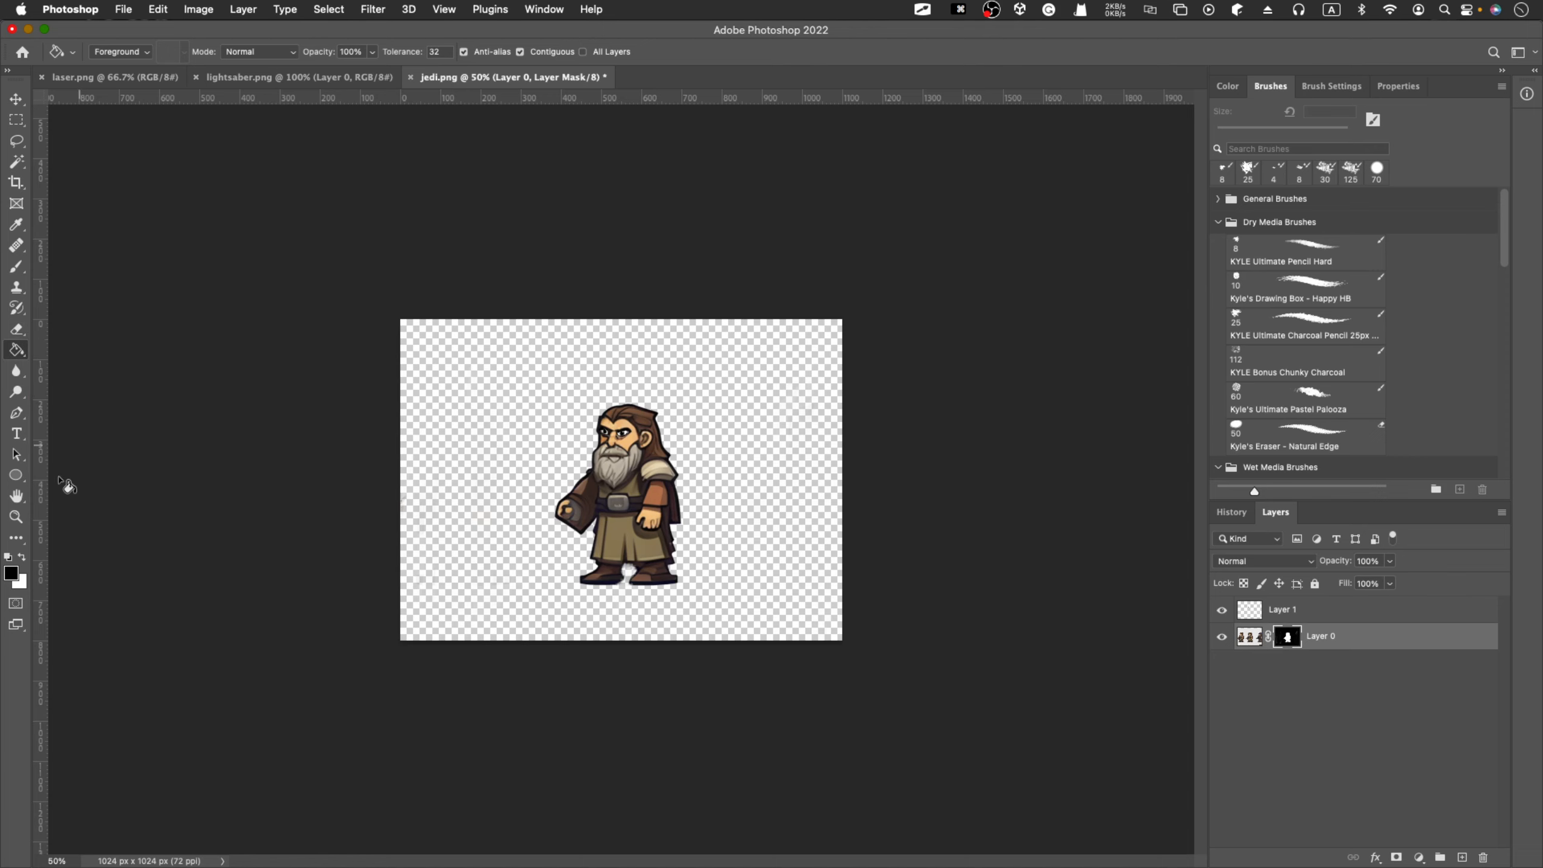
click(11, 573)
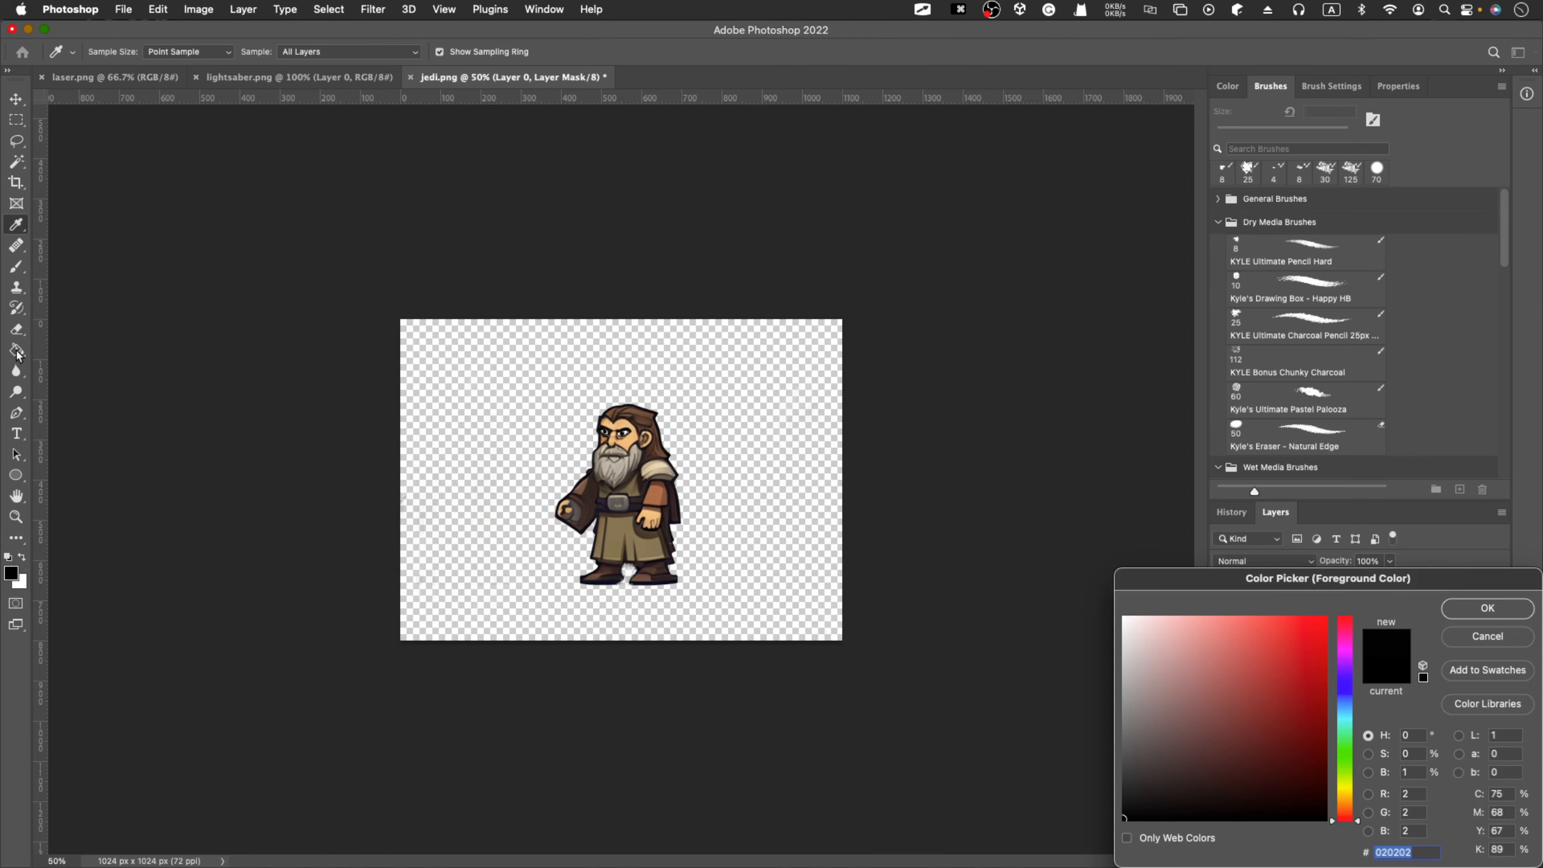
click(1509, 643)
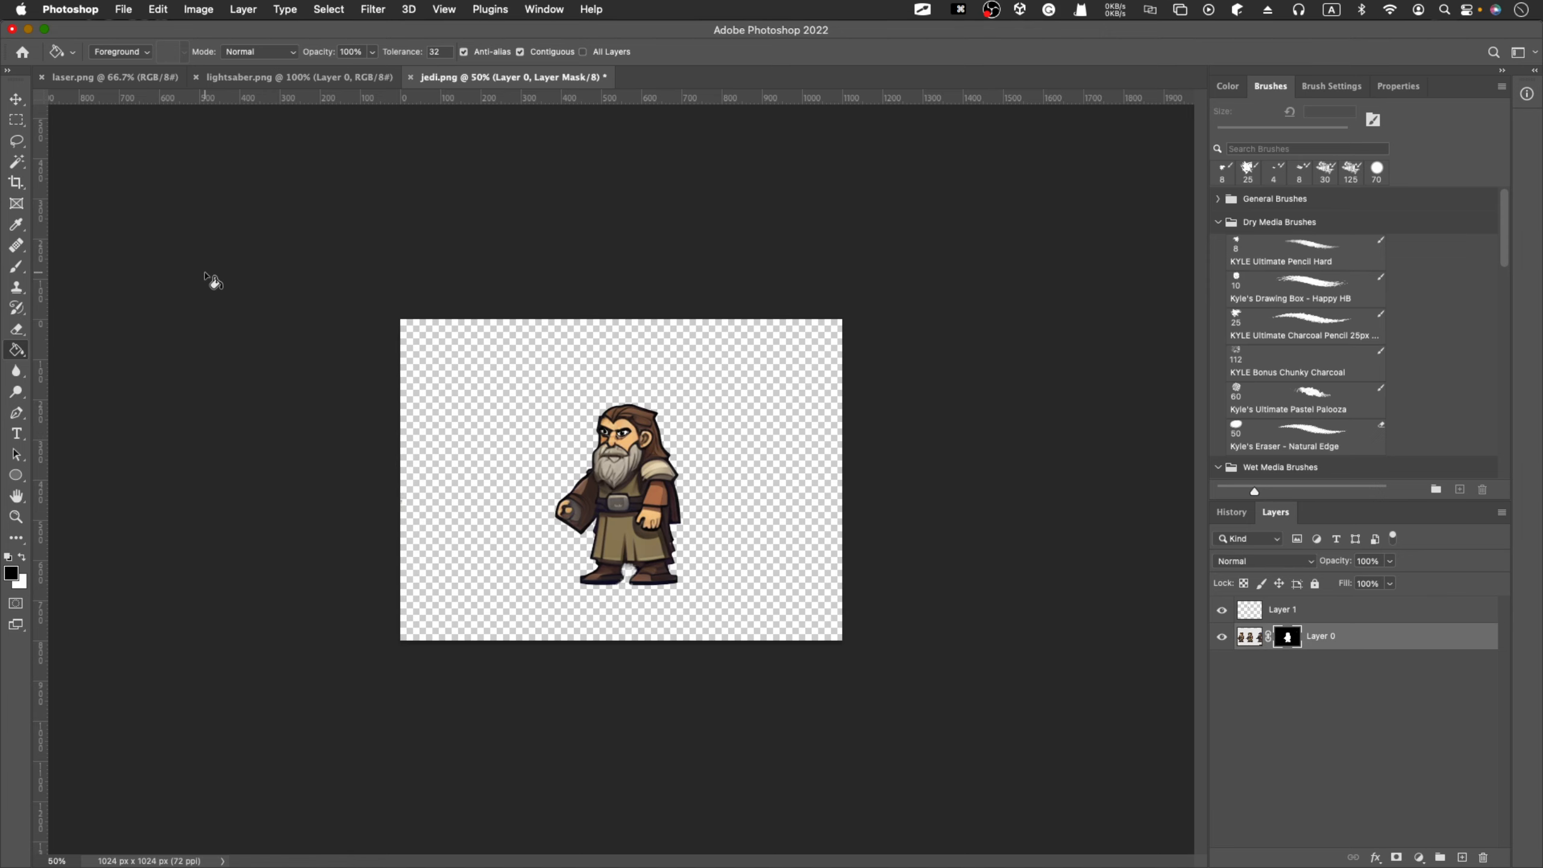
Step: Switch to the Brush tool and choose the Hard Round brush from General Brushes
key(b)
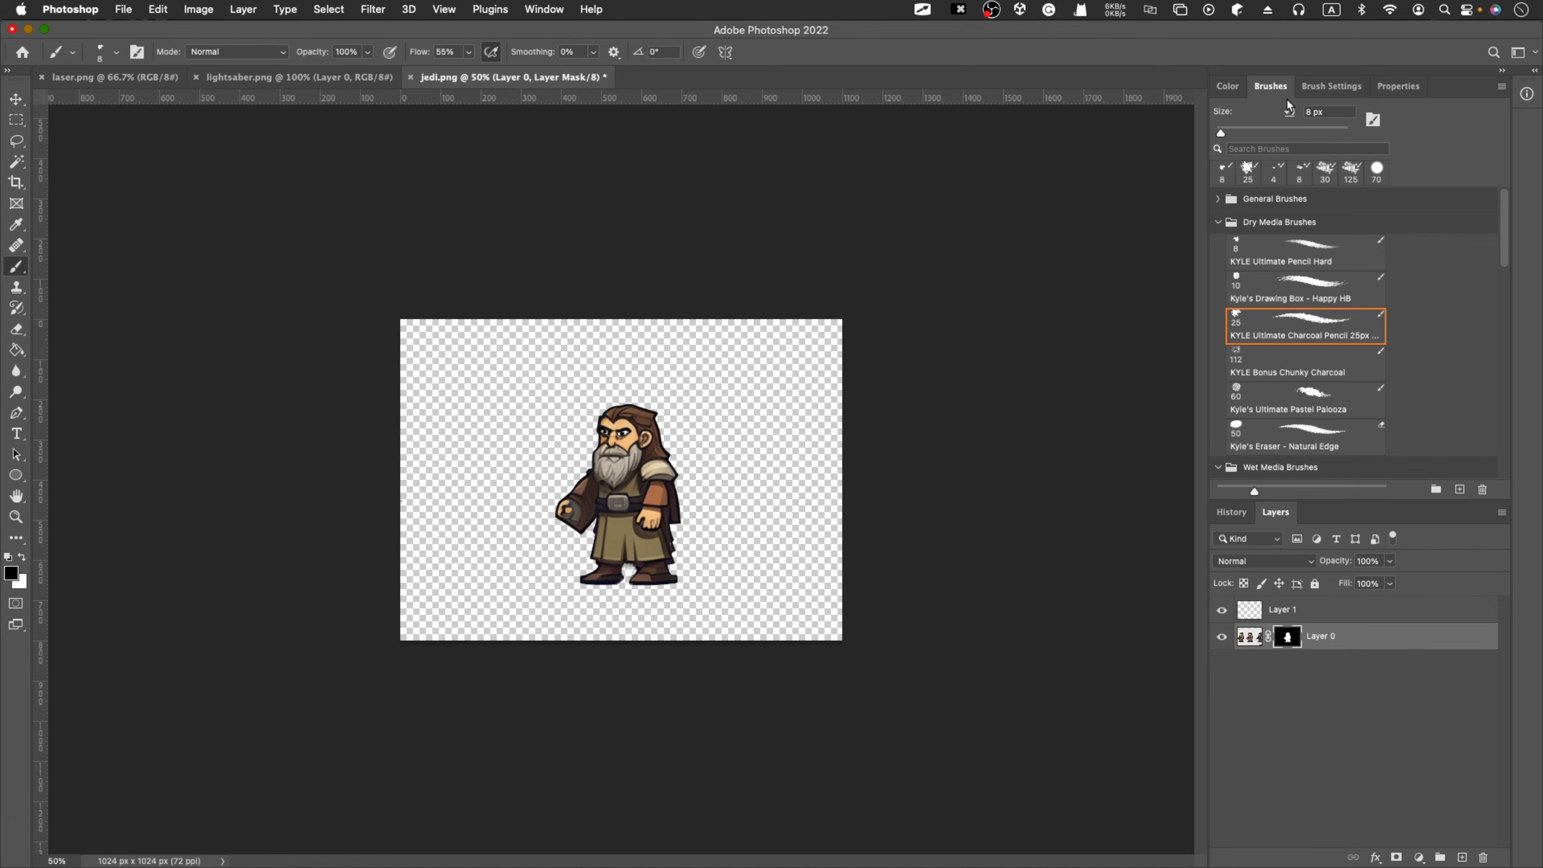
click(1330, 86)
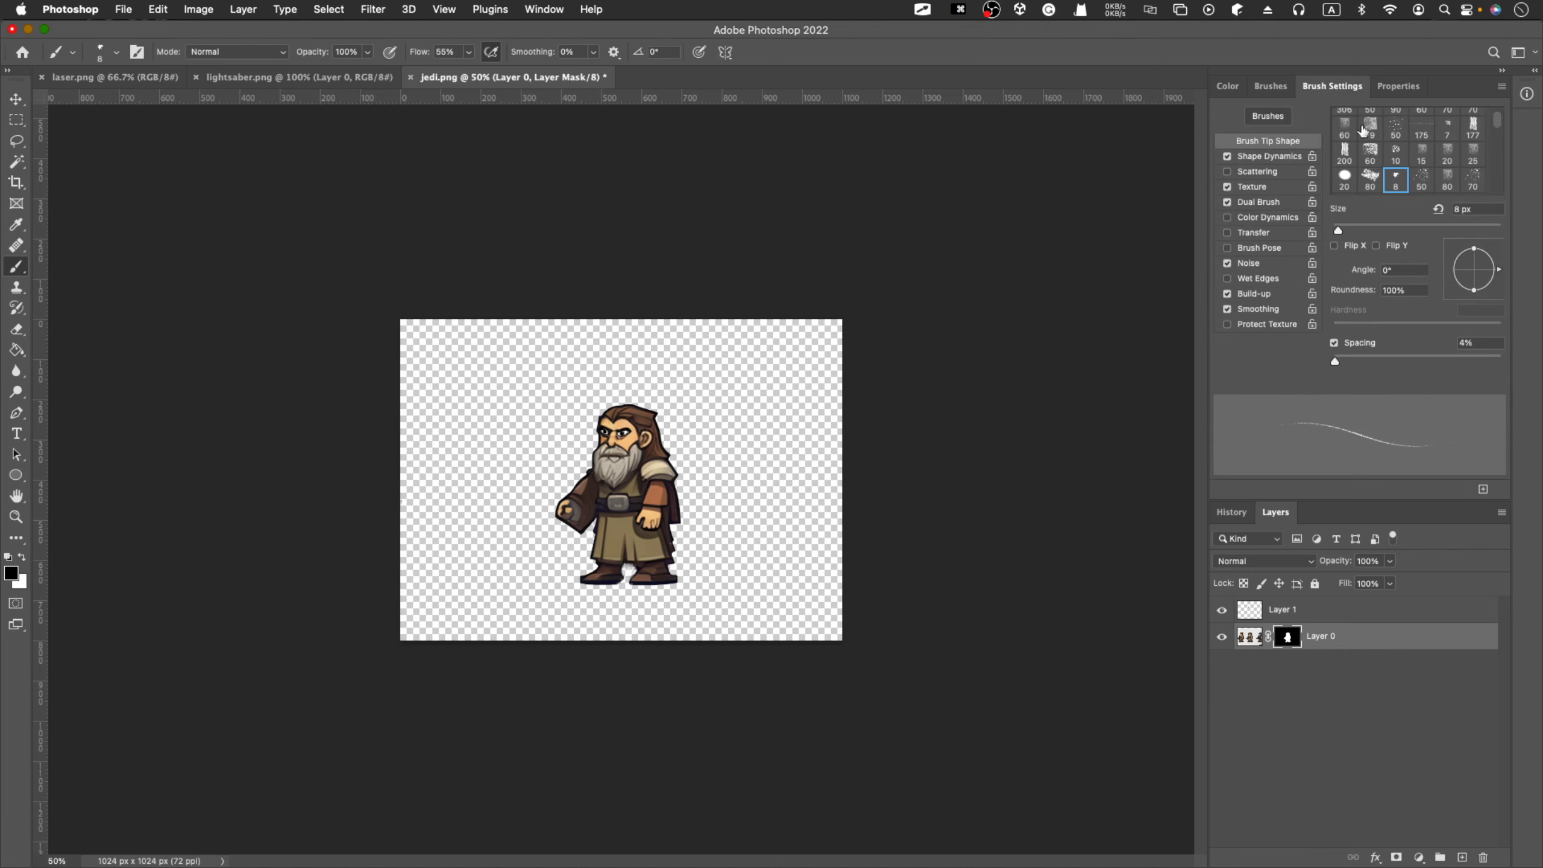
click(1226, 86)
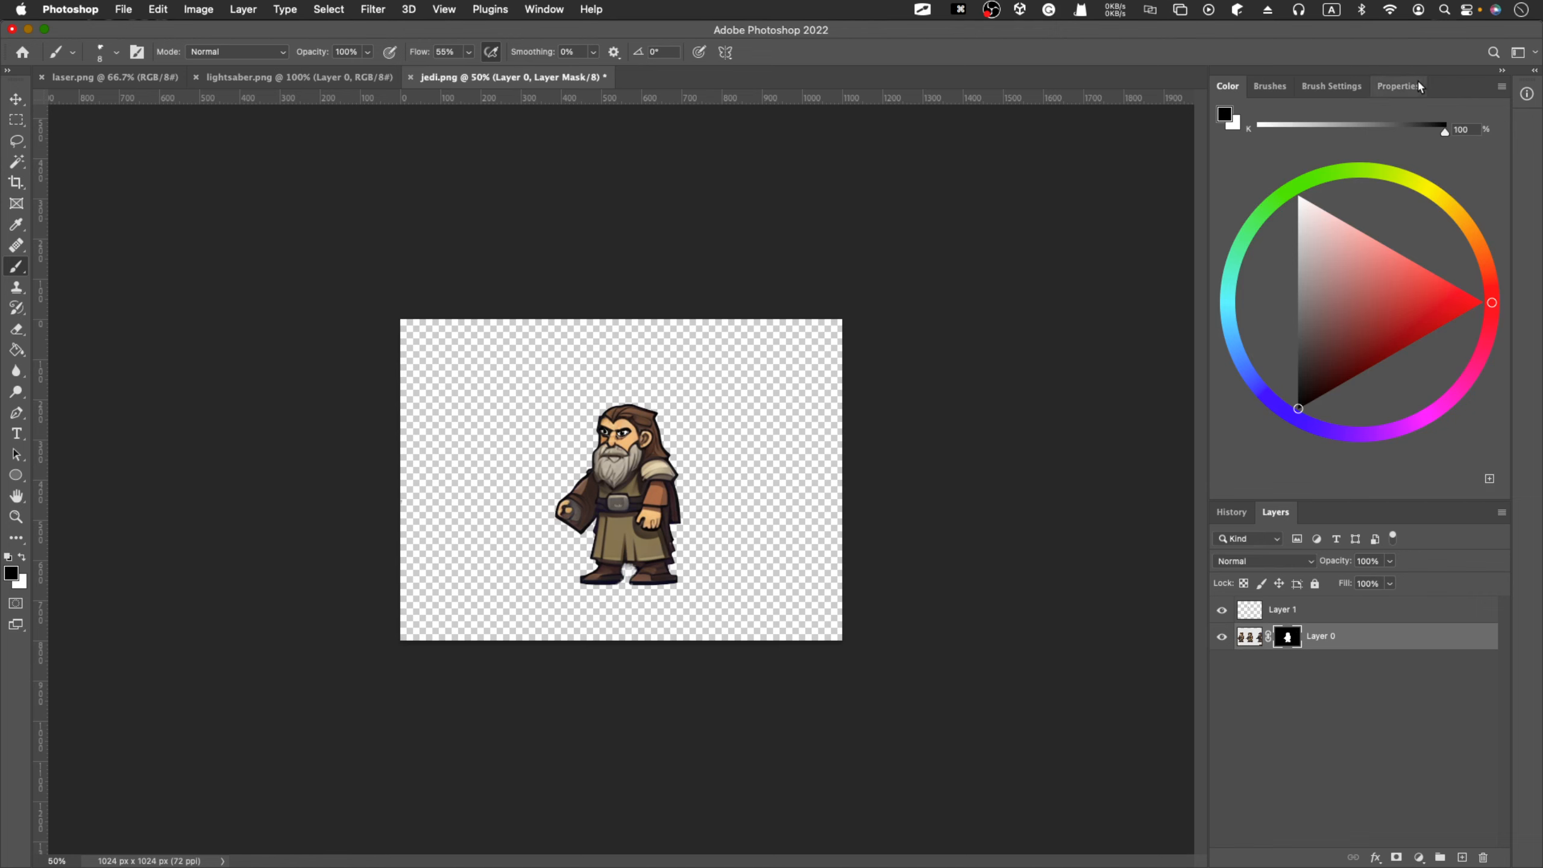
click(1269, 85)
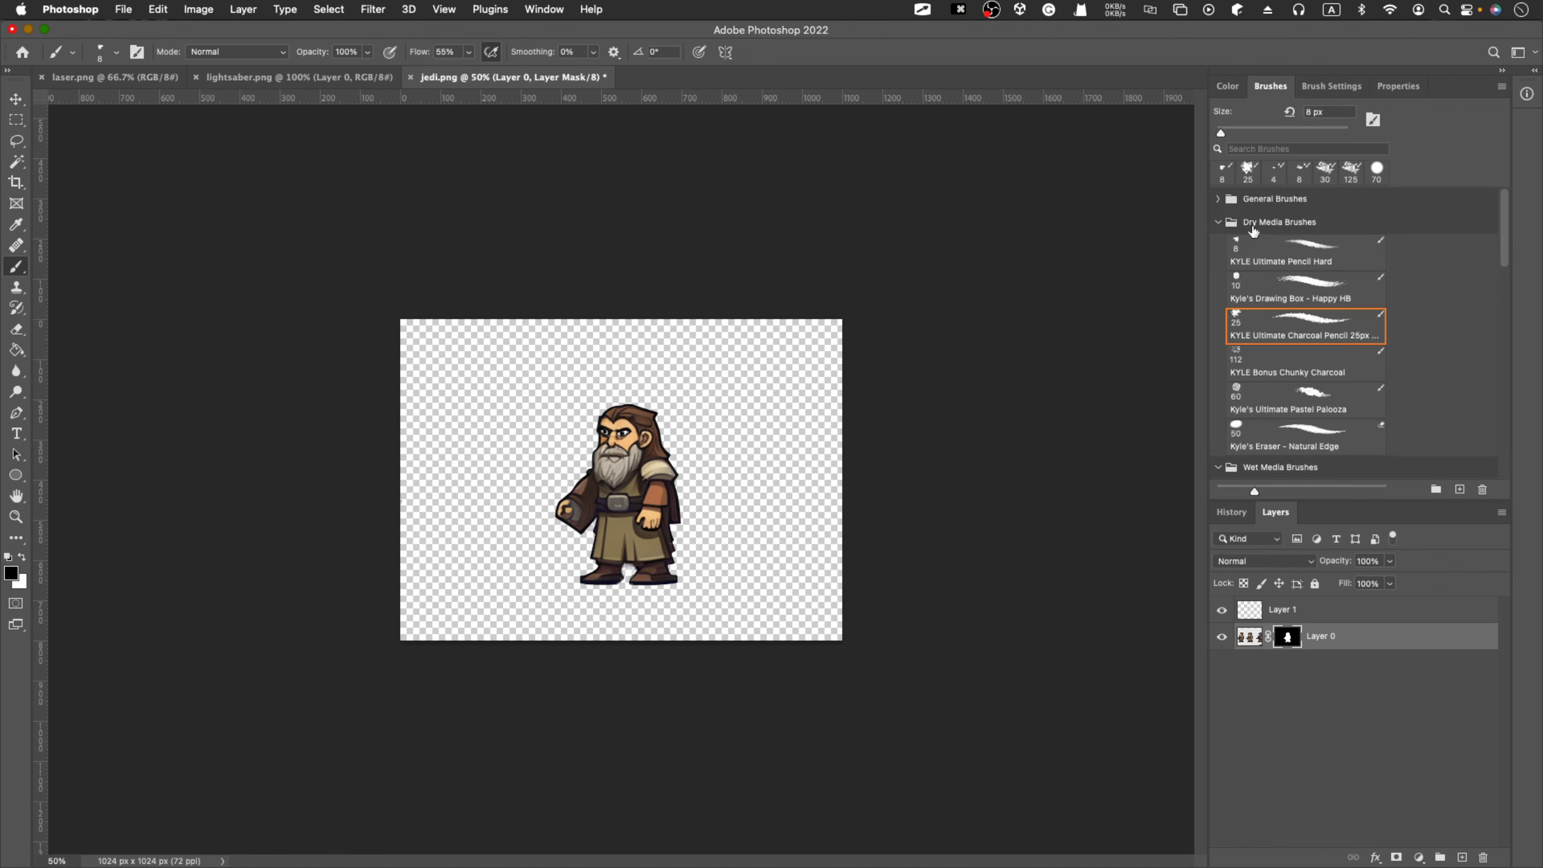
click(1219, 203)
click(1218, 201)
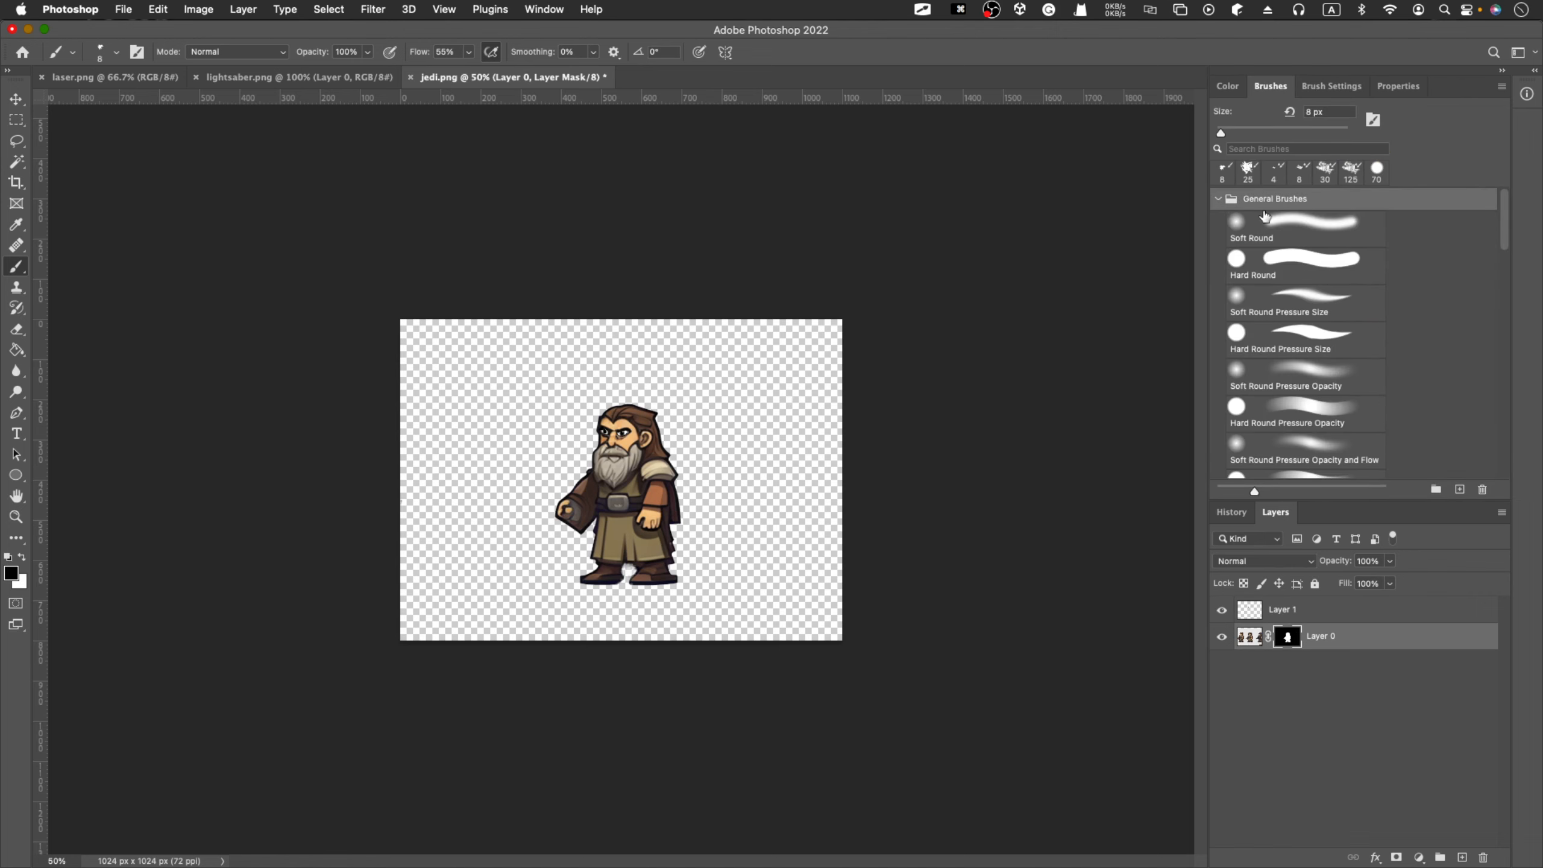
click(1312, 249)
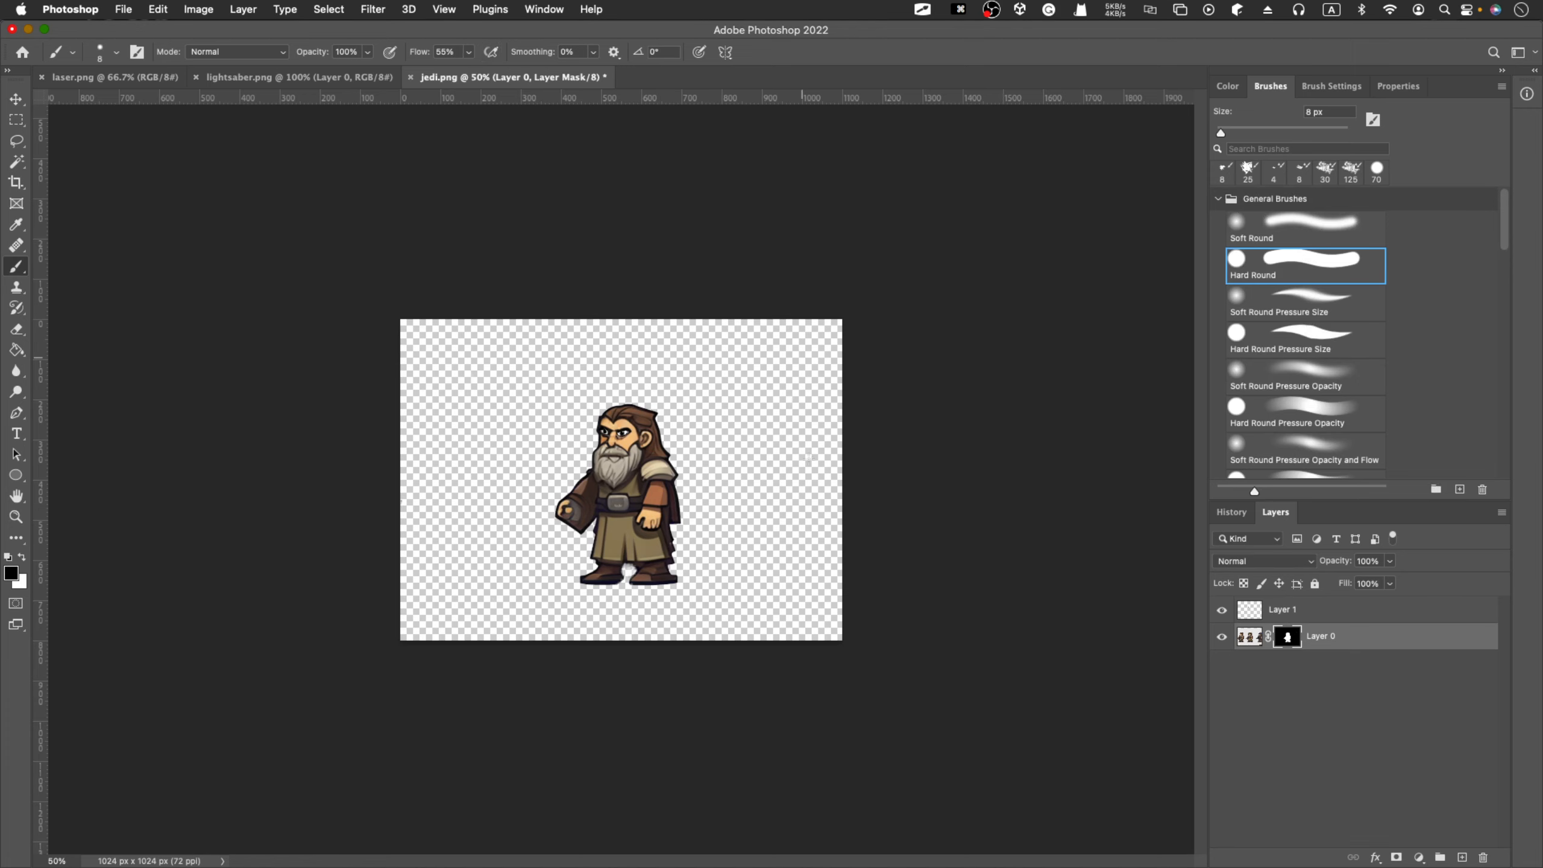
Step: Enlarge the Hard Round brush to 300 px for painting on the Layer 0 mask
drag(809, 454, 815, 421)
key(bracketright)
key(bracketright)
key(bracketright)
key(bracketright)
key(bracketright)
key(bracketright)
key(bracketright)
key(bracketright)
key(bracketright)
key(bracketright)
key(bracketright)
key(bracketright)
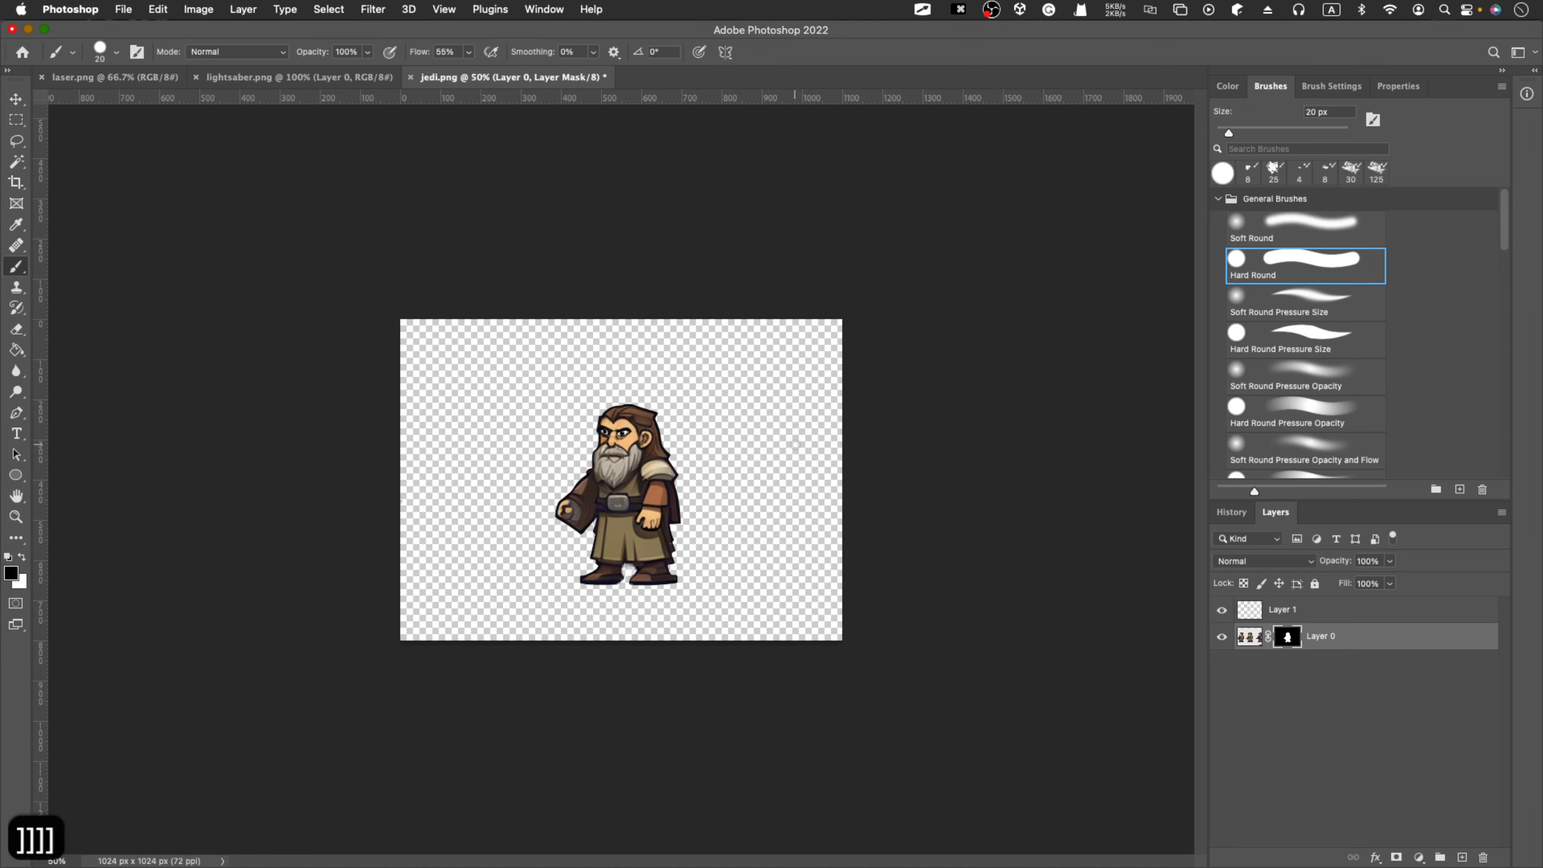
key(bracketright)
key(bracketright)
key(bracketright)
key(bracketright)
key(bracketright)
key(bracketright)
key(bracketright)
key(bracketright)
key(bracketright)
key(bracketright)
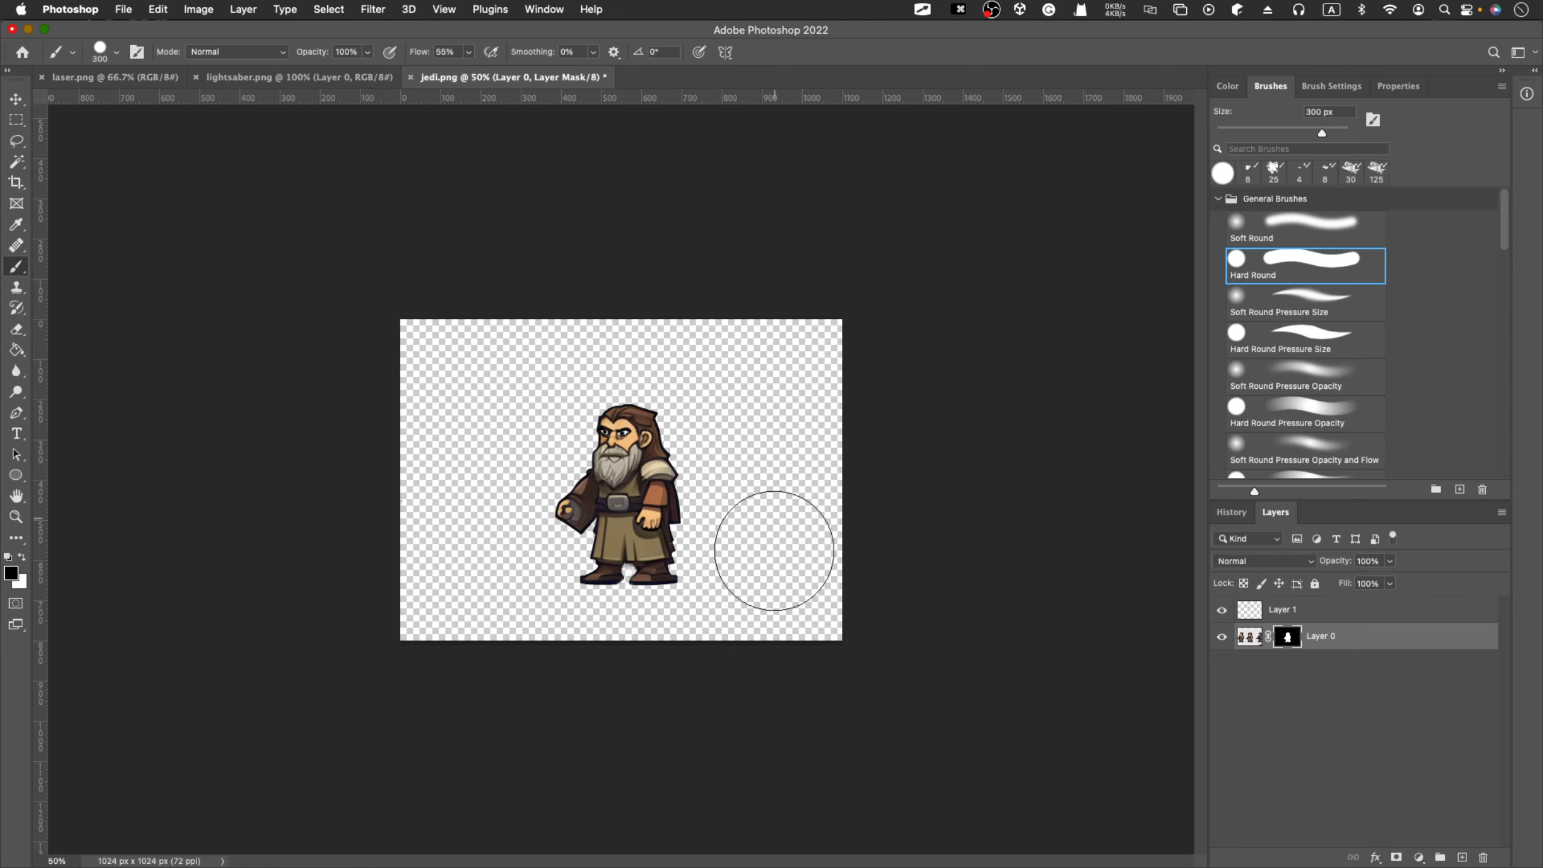
Step: Switch to Unity to check where stray remnants surround the Jedi body, and return to Photoshop
key(ctrl+Left)
key(ctrl+Left)
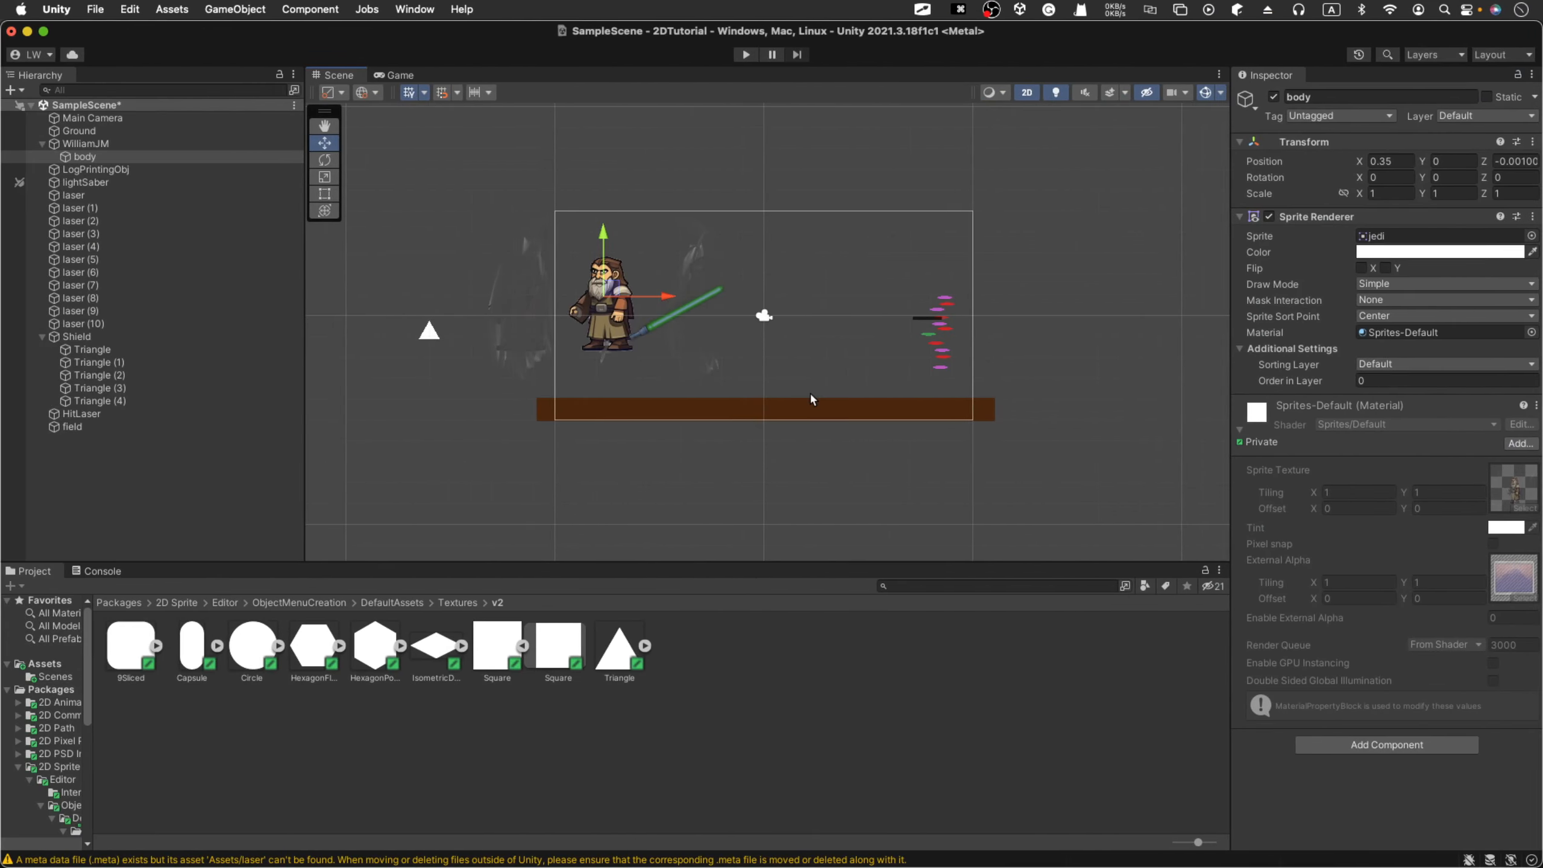
key(ctrl+Right)
key(ctrl+Right)
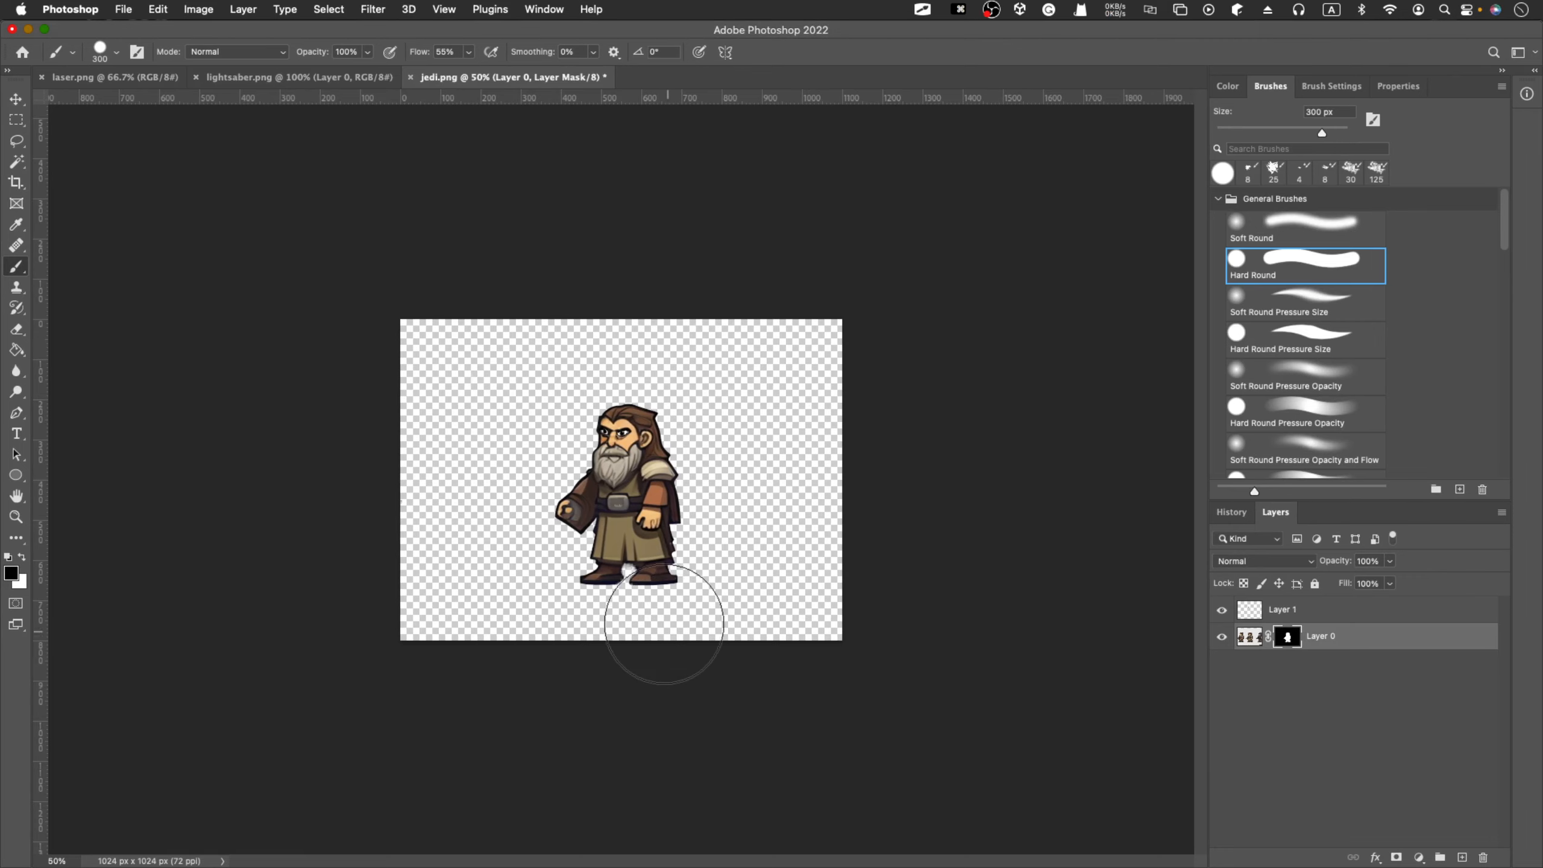
Step: Paint black over the remnants around the Jedi on the Layer 0 mask, undoing the stroke that cuts into his hand
key(super+z)
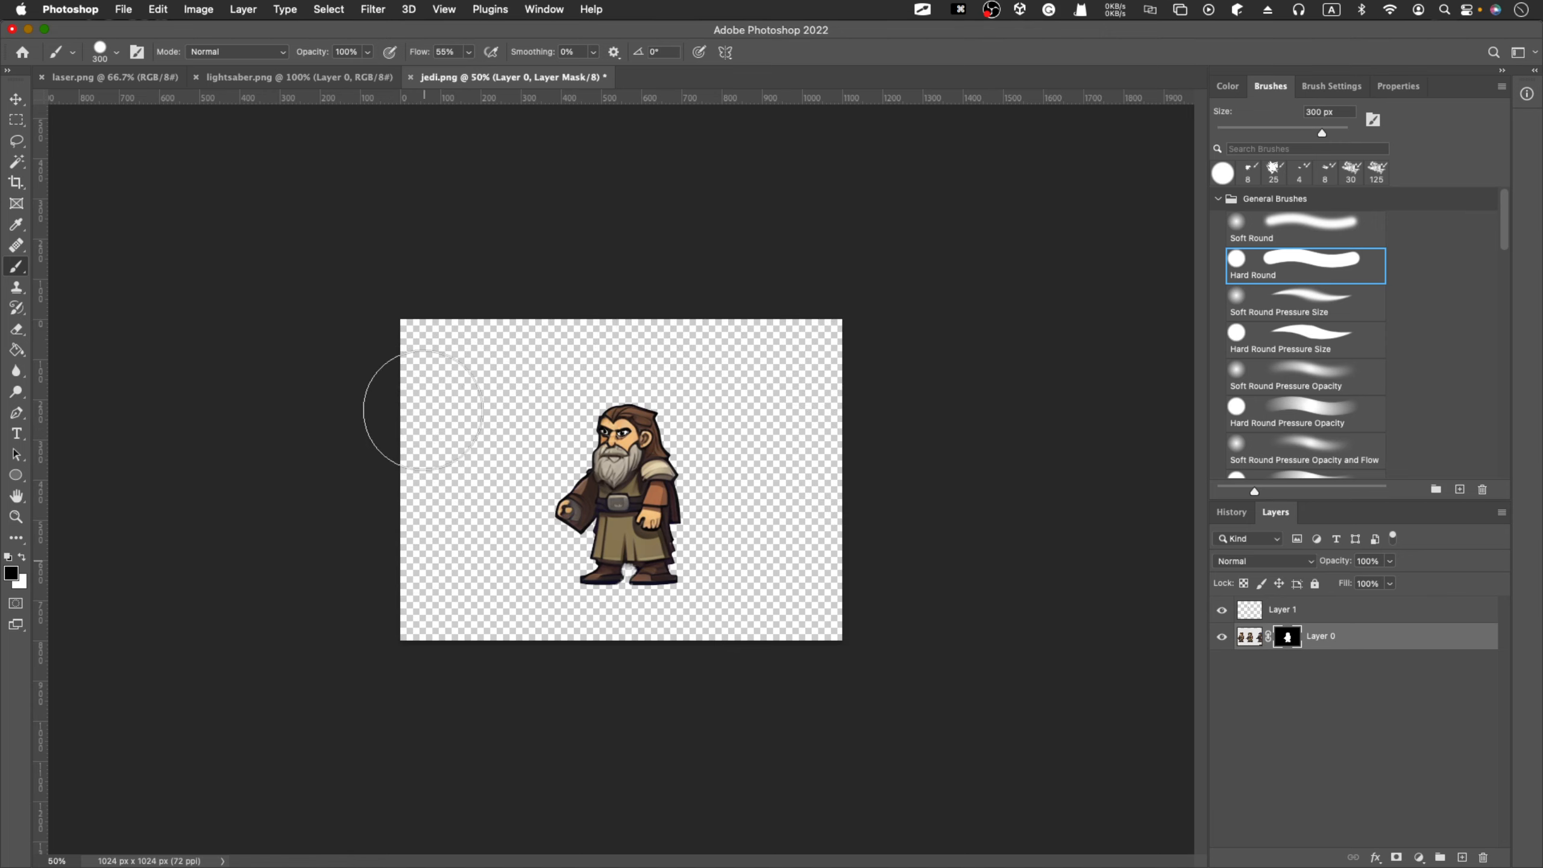
mouse_move(423, 410)
mouse_down()
mouse_move(458, 493)
mouse_move(516, 345)
mouse_move(524, 424)
mouse_move(485, 393)
mouse_up()
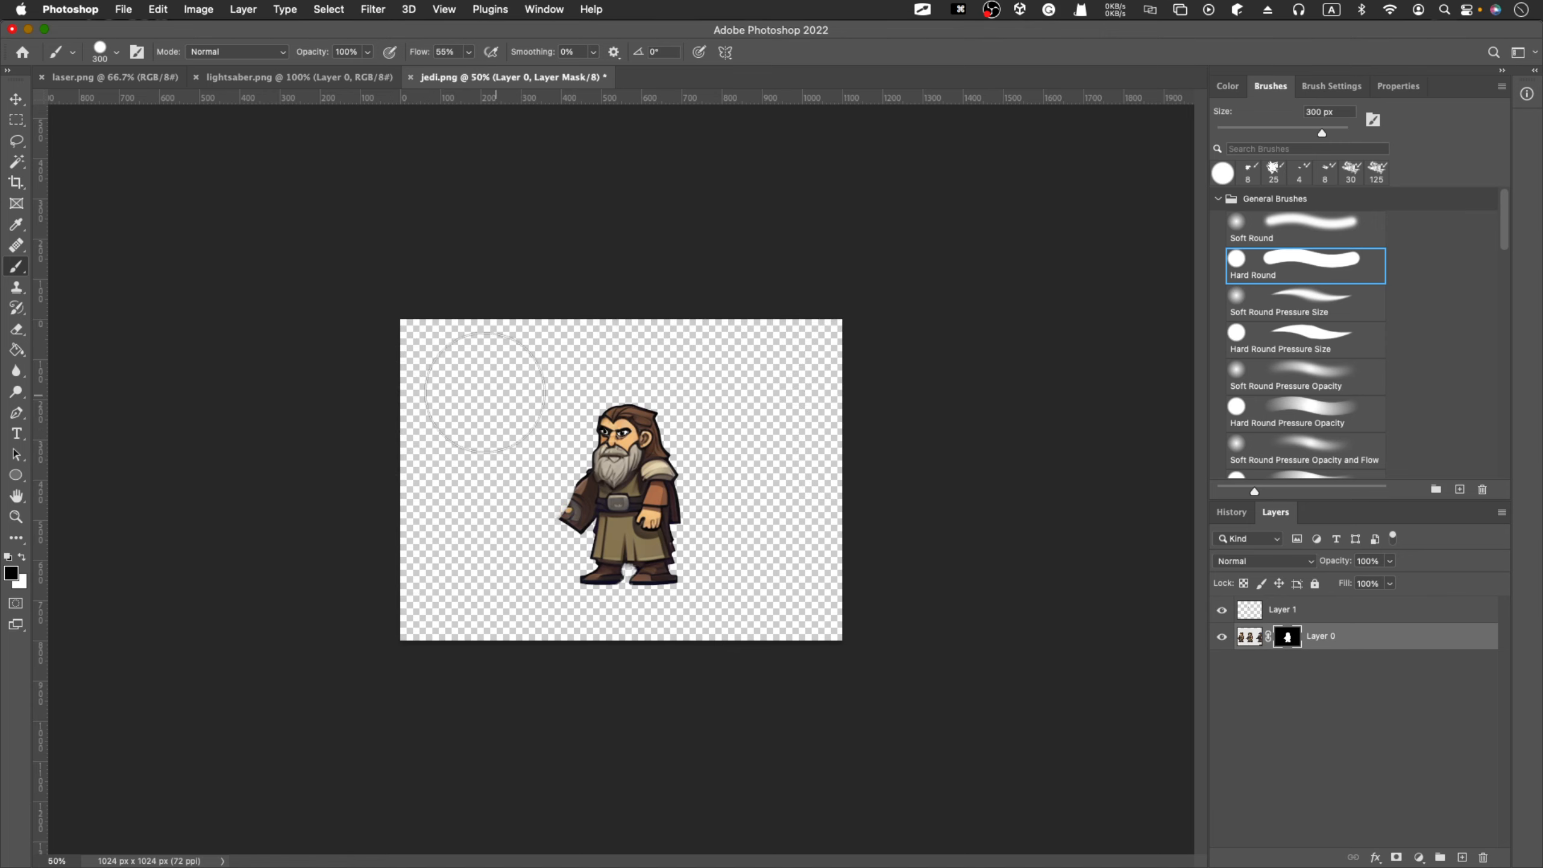
key(super+z)
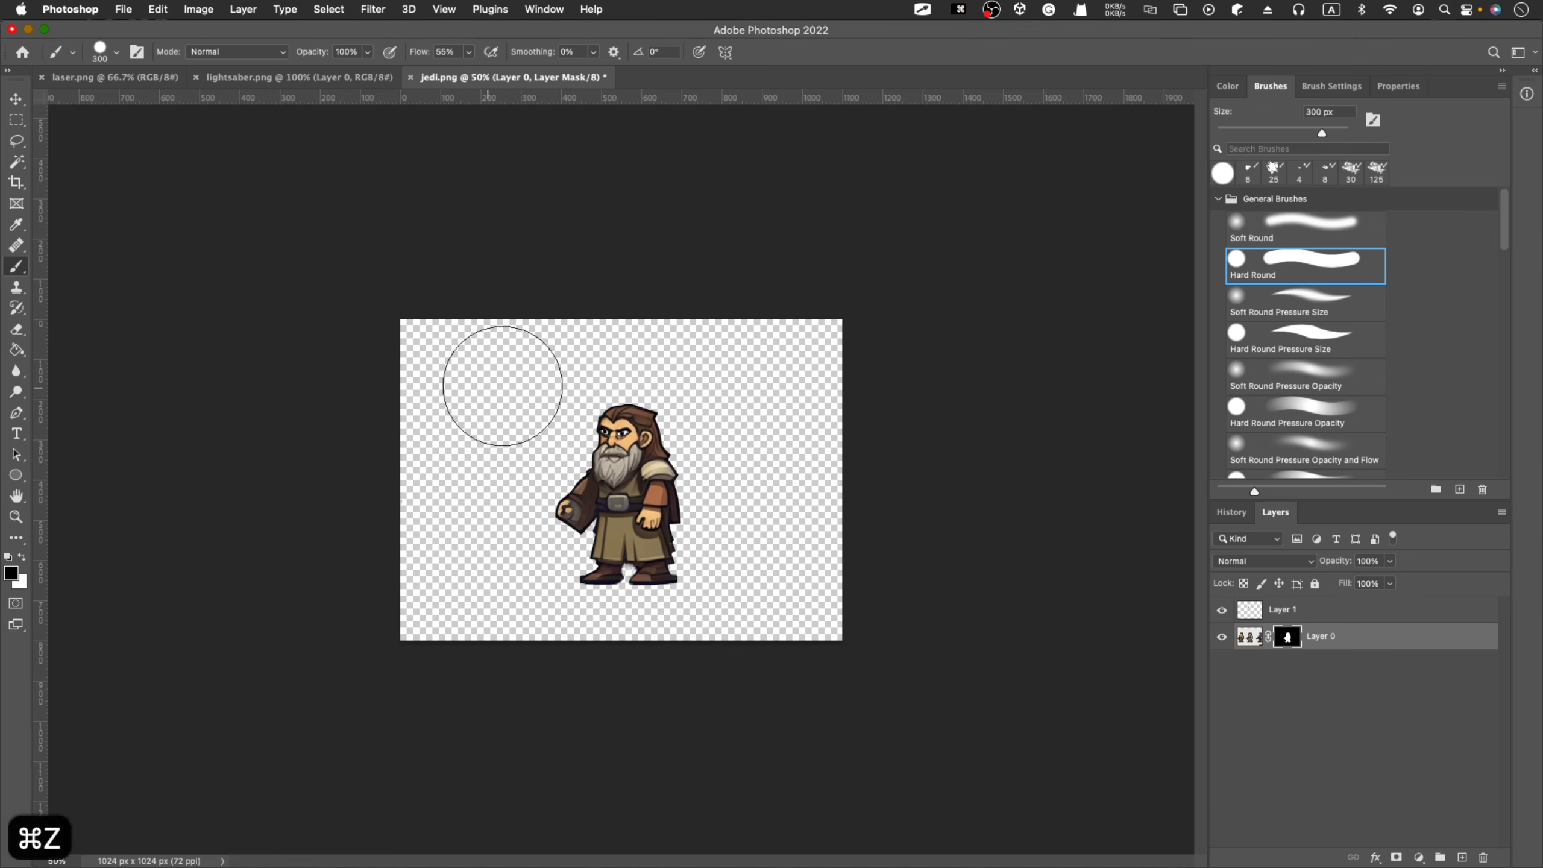
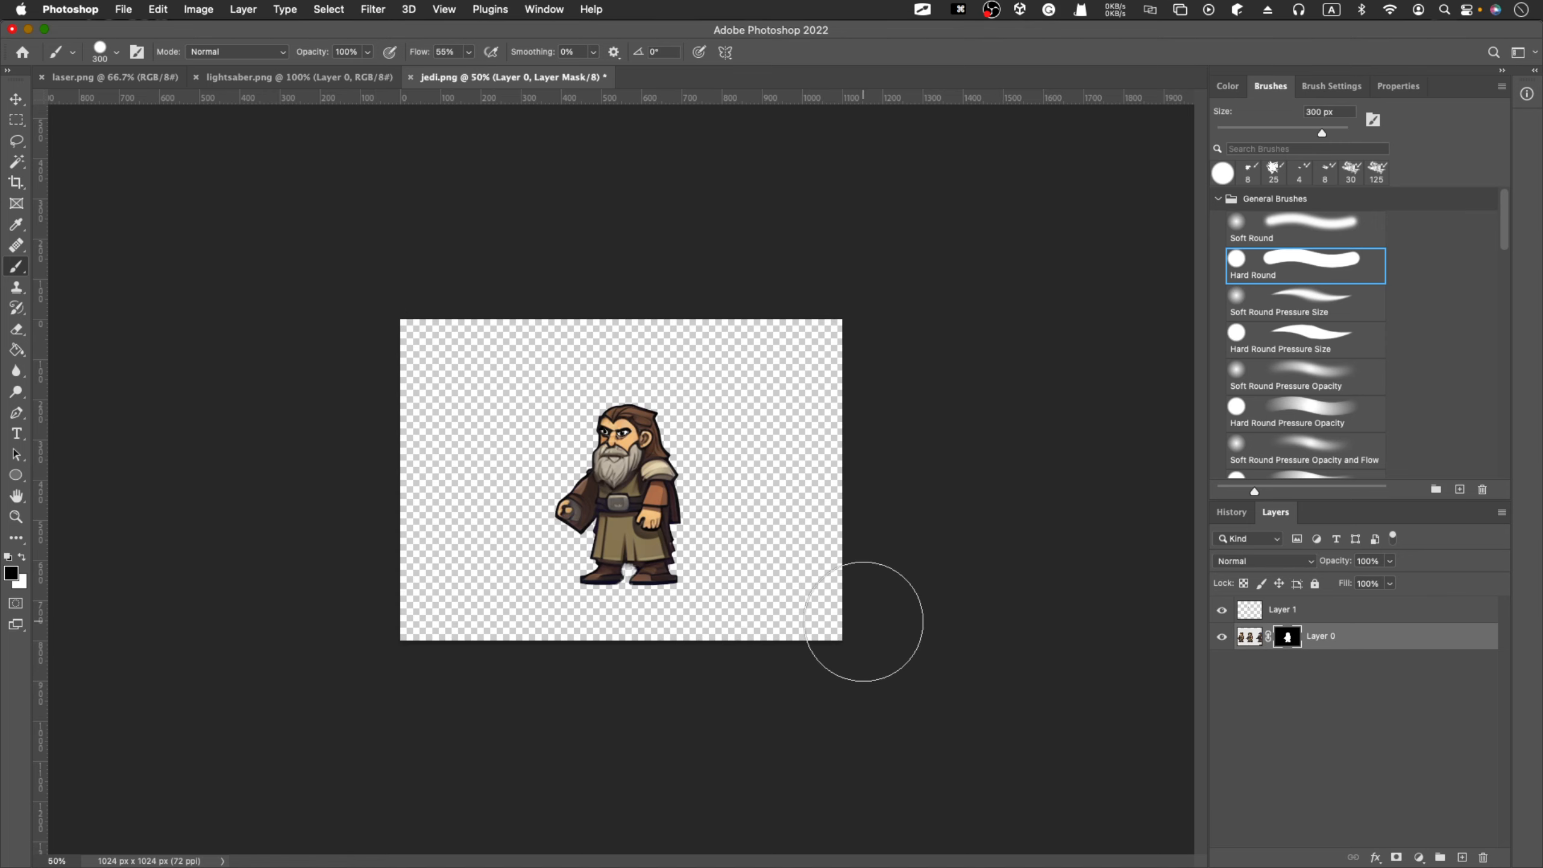
Step: Export the cleaned Jedi image as a PNG, replacing the existing jedi.png in the Assets folder
key(shift+super+s)
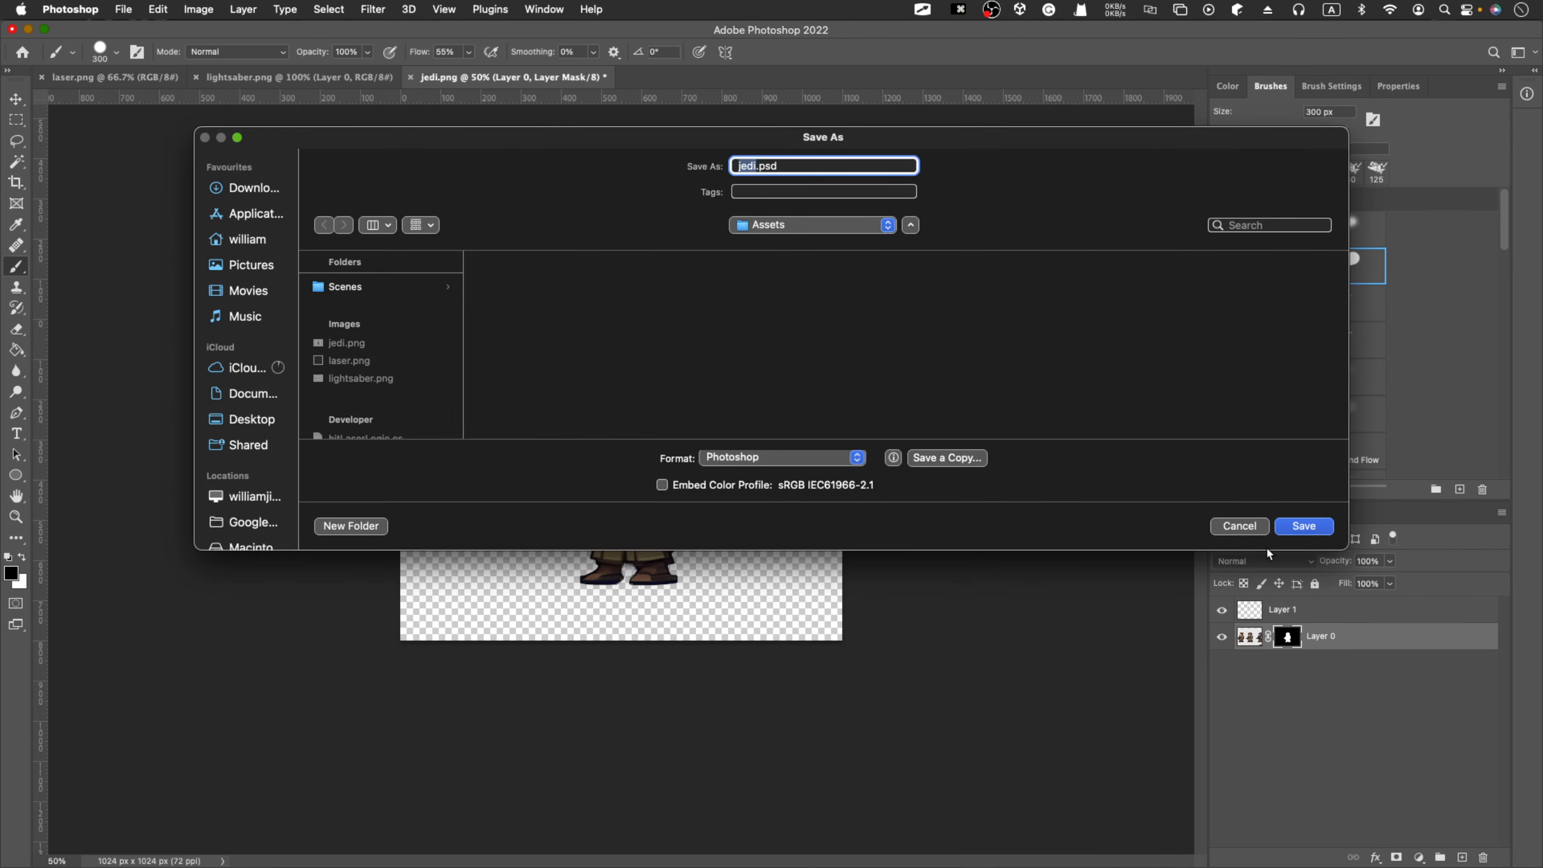
click(1252, 528)
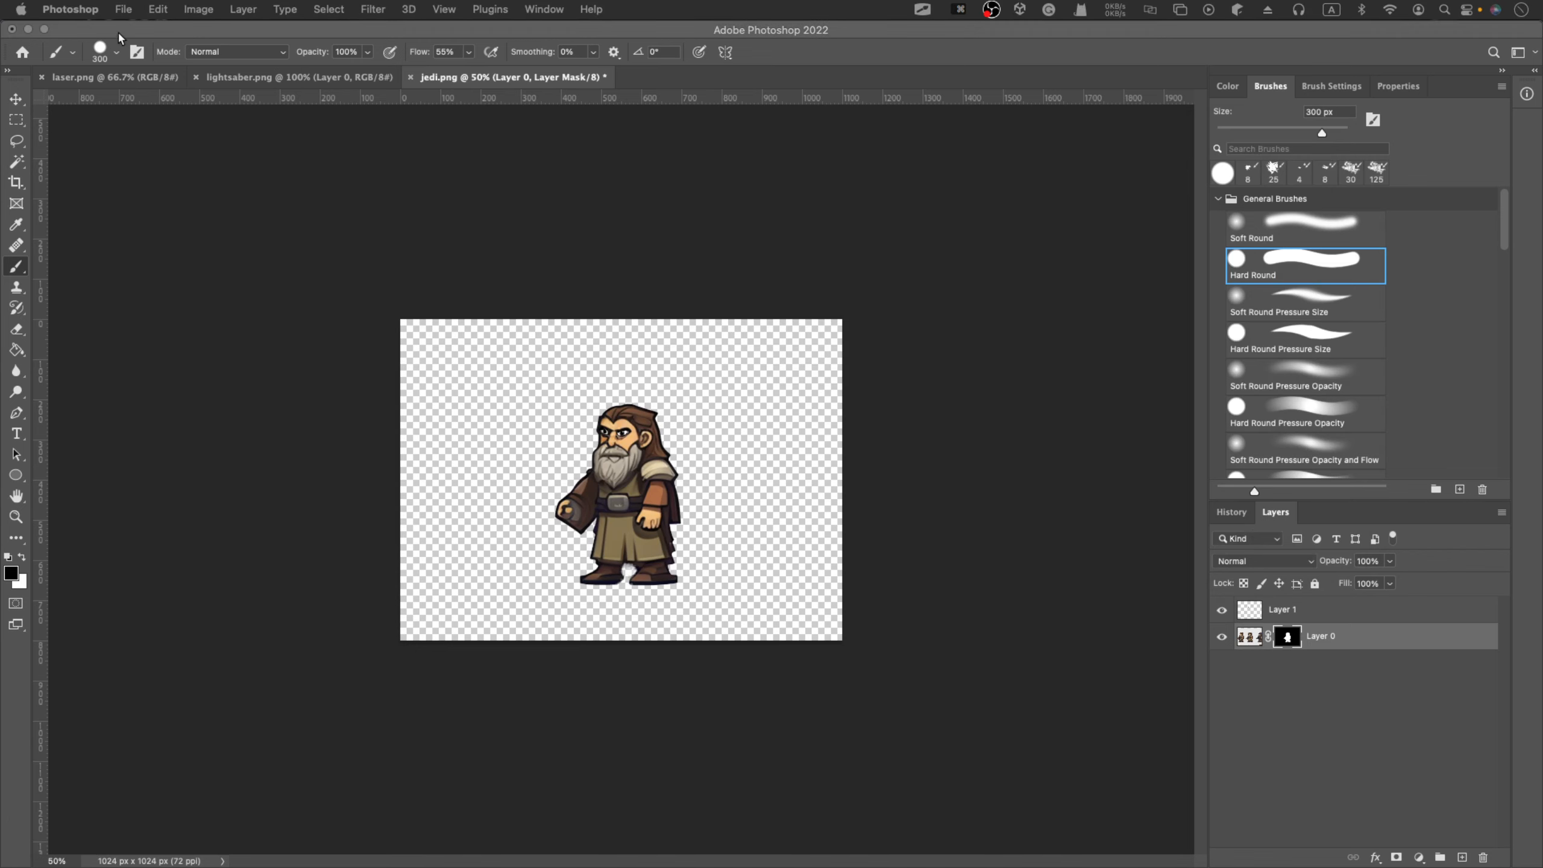
click(123, 9)
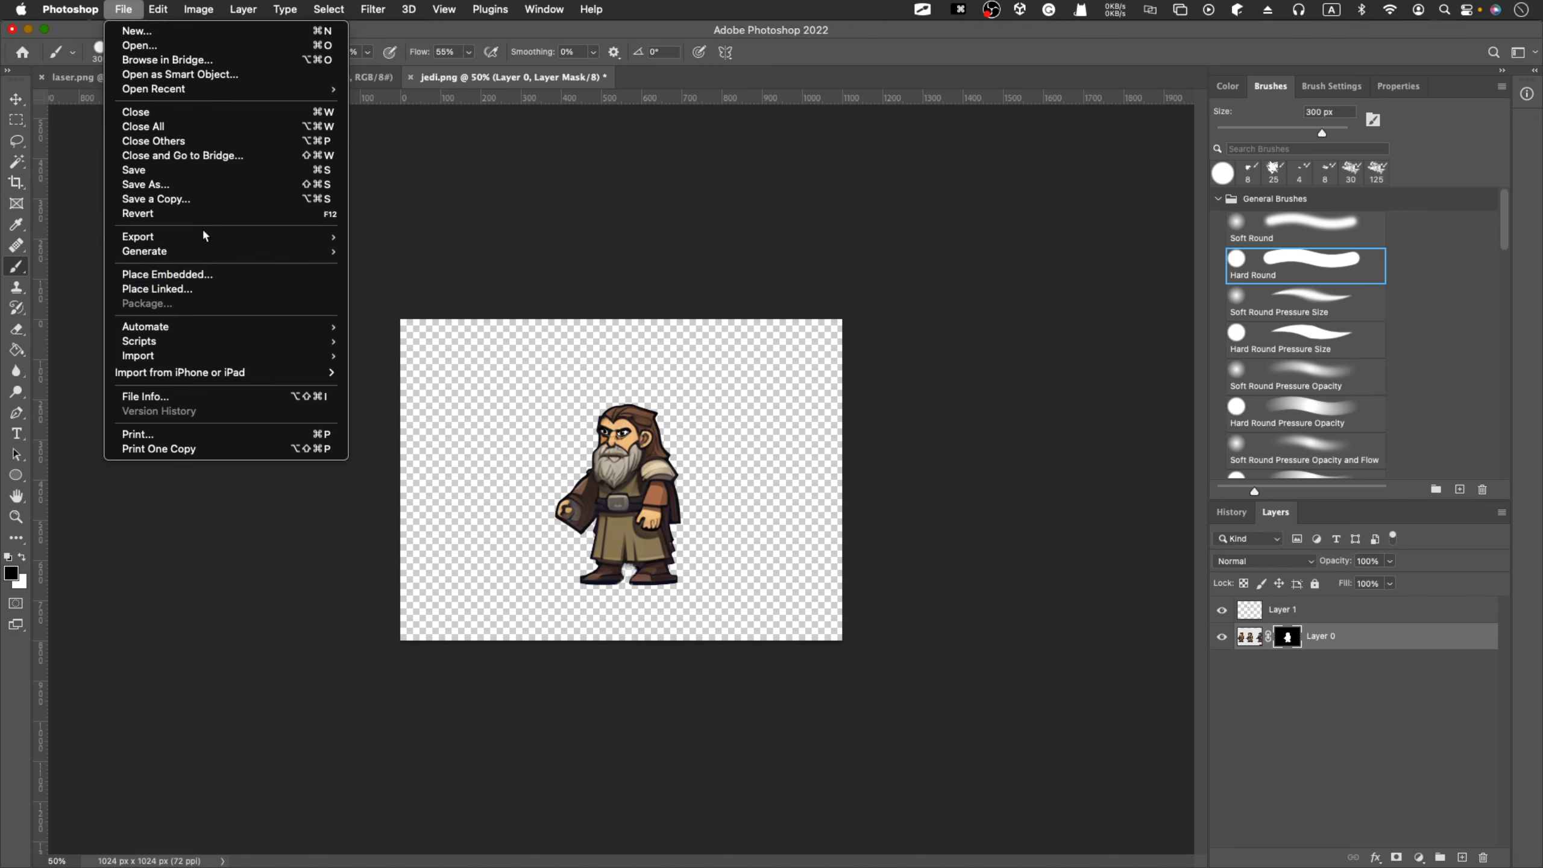
mouse_move(203, 236)
click(434, 238)
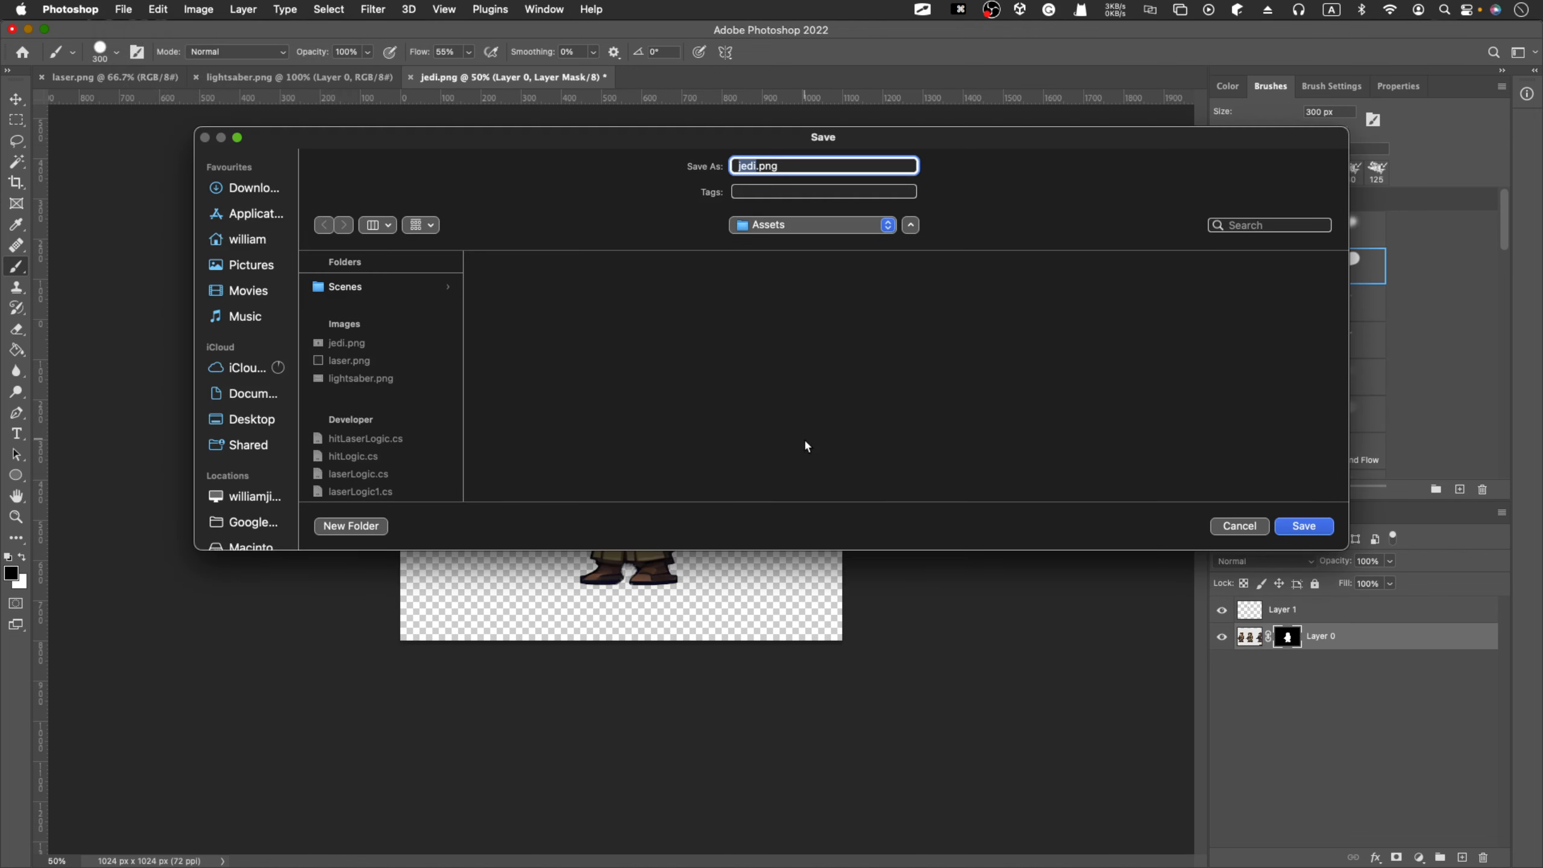
click(340, 345)
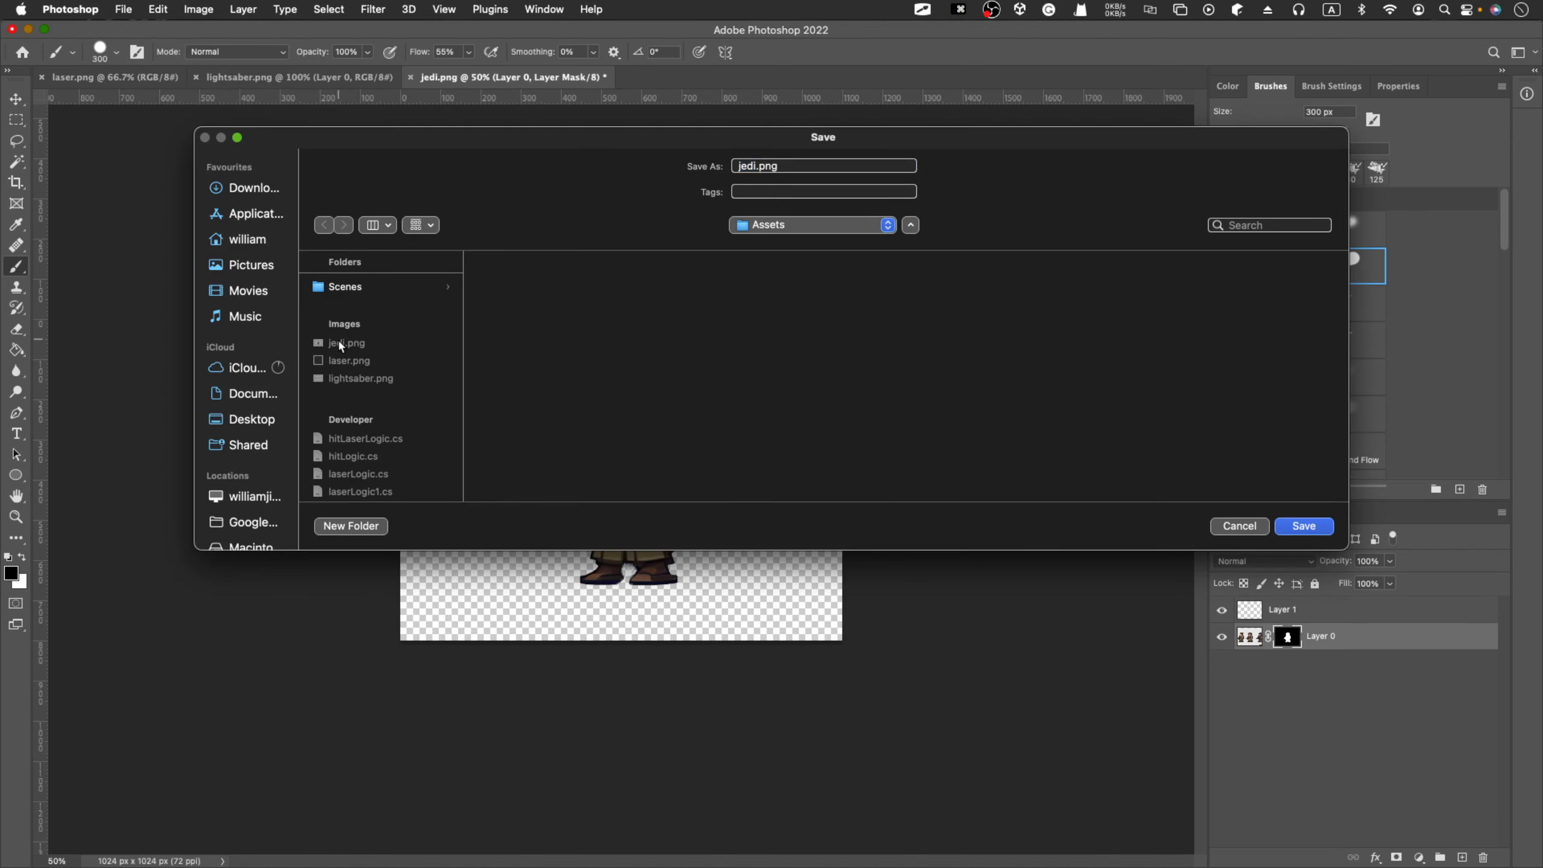
click(1314, 526)
click(840, 425)
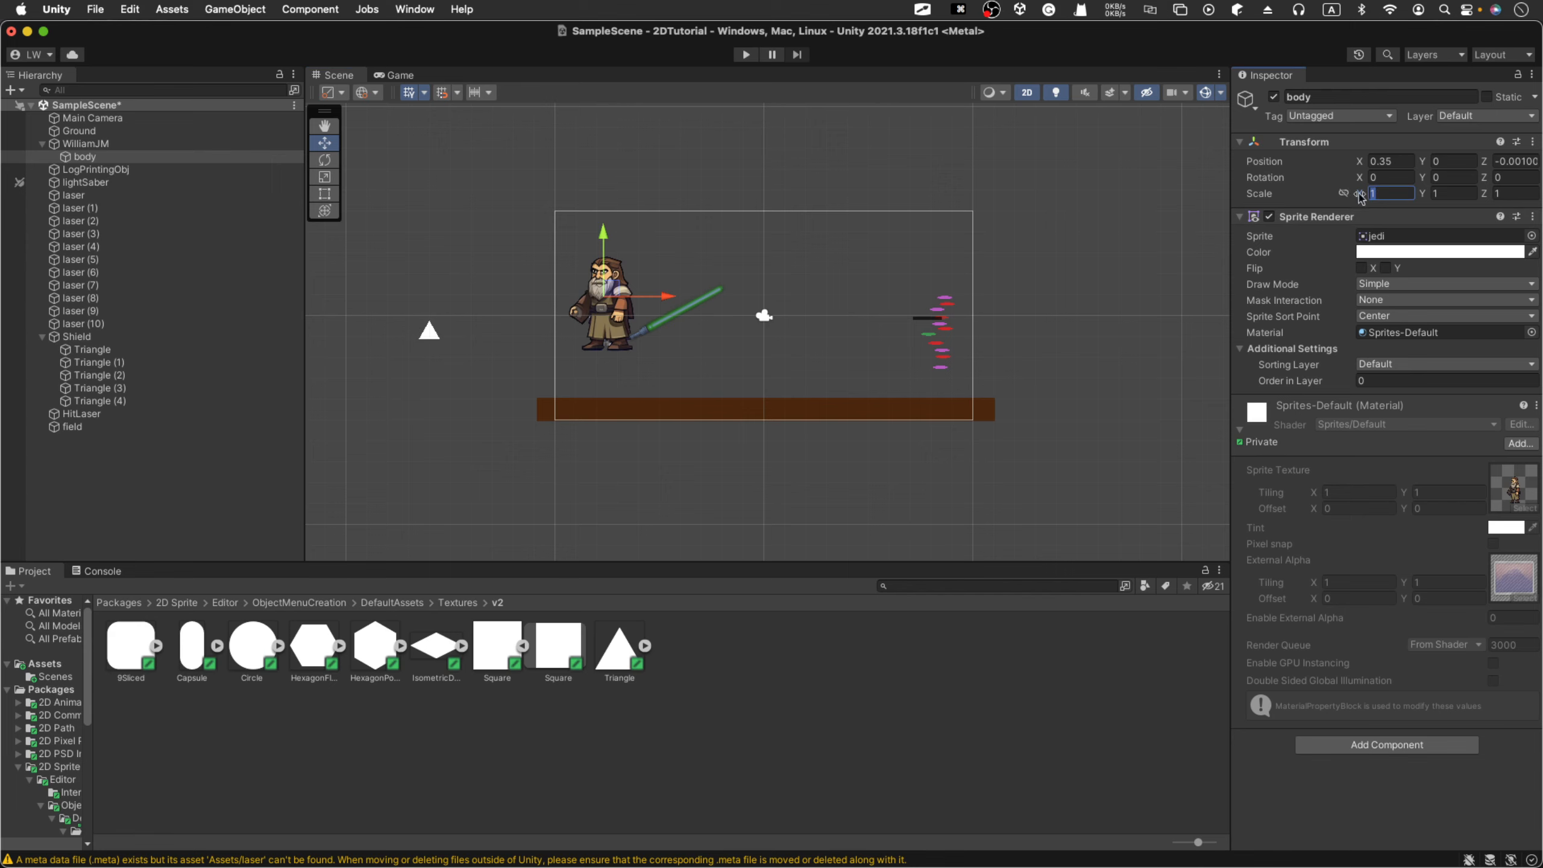
Step: Switch to Unity and set the body object's scale to 2 on X, Y and Z
text(22)
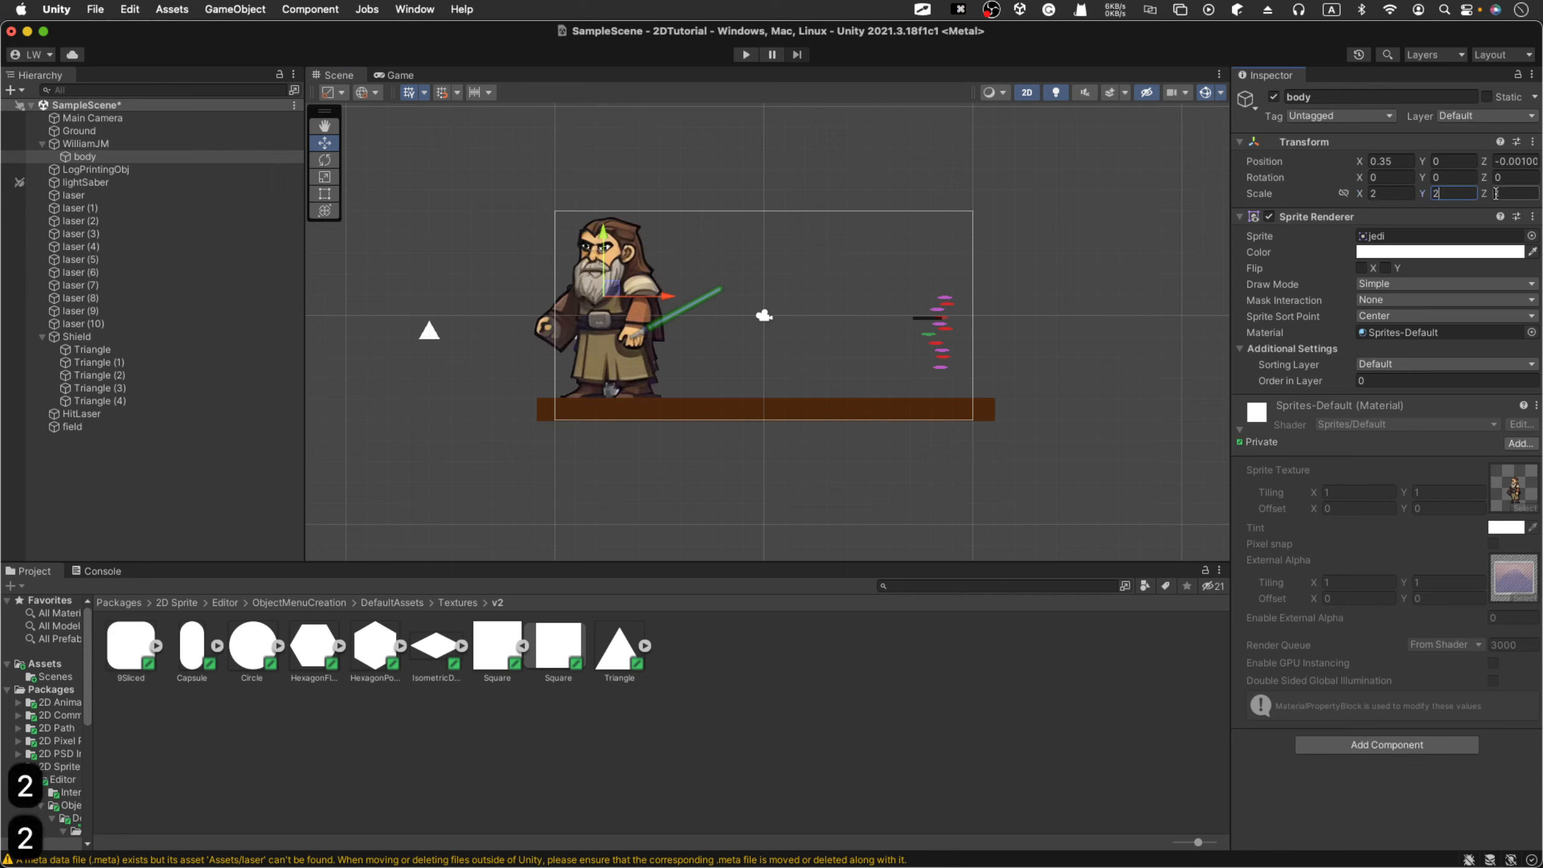
click(1499, 192)
text(2)
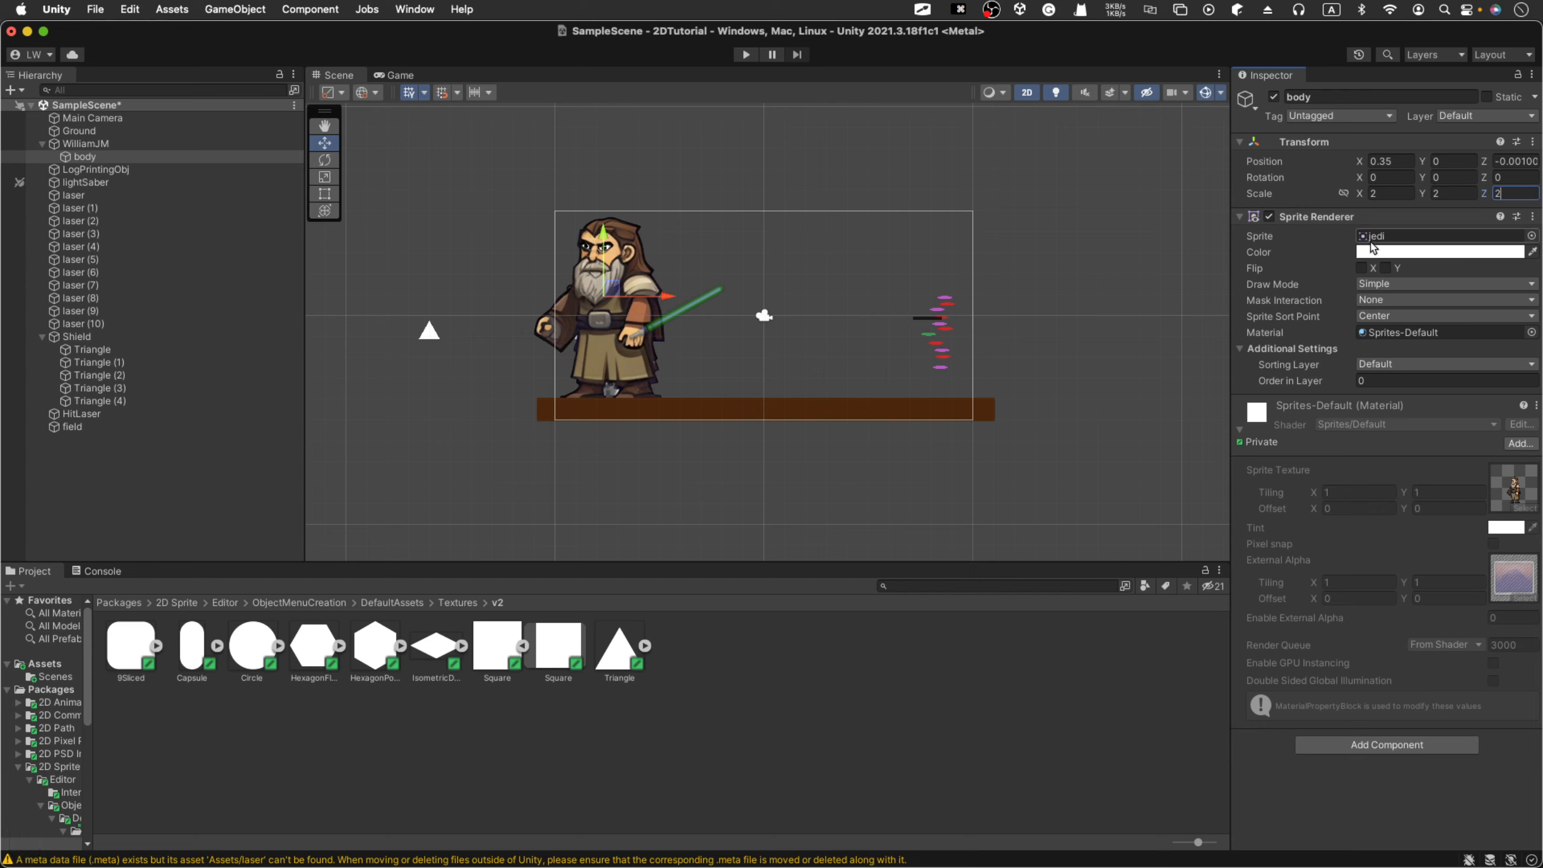
Step: Set the body's scale to 1.5 on all axes and move it down onto the ground, to about X -0.42, Y -1.04
click(1376, 192)
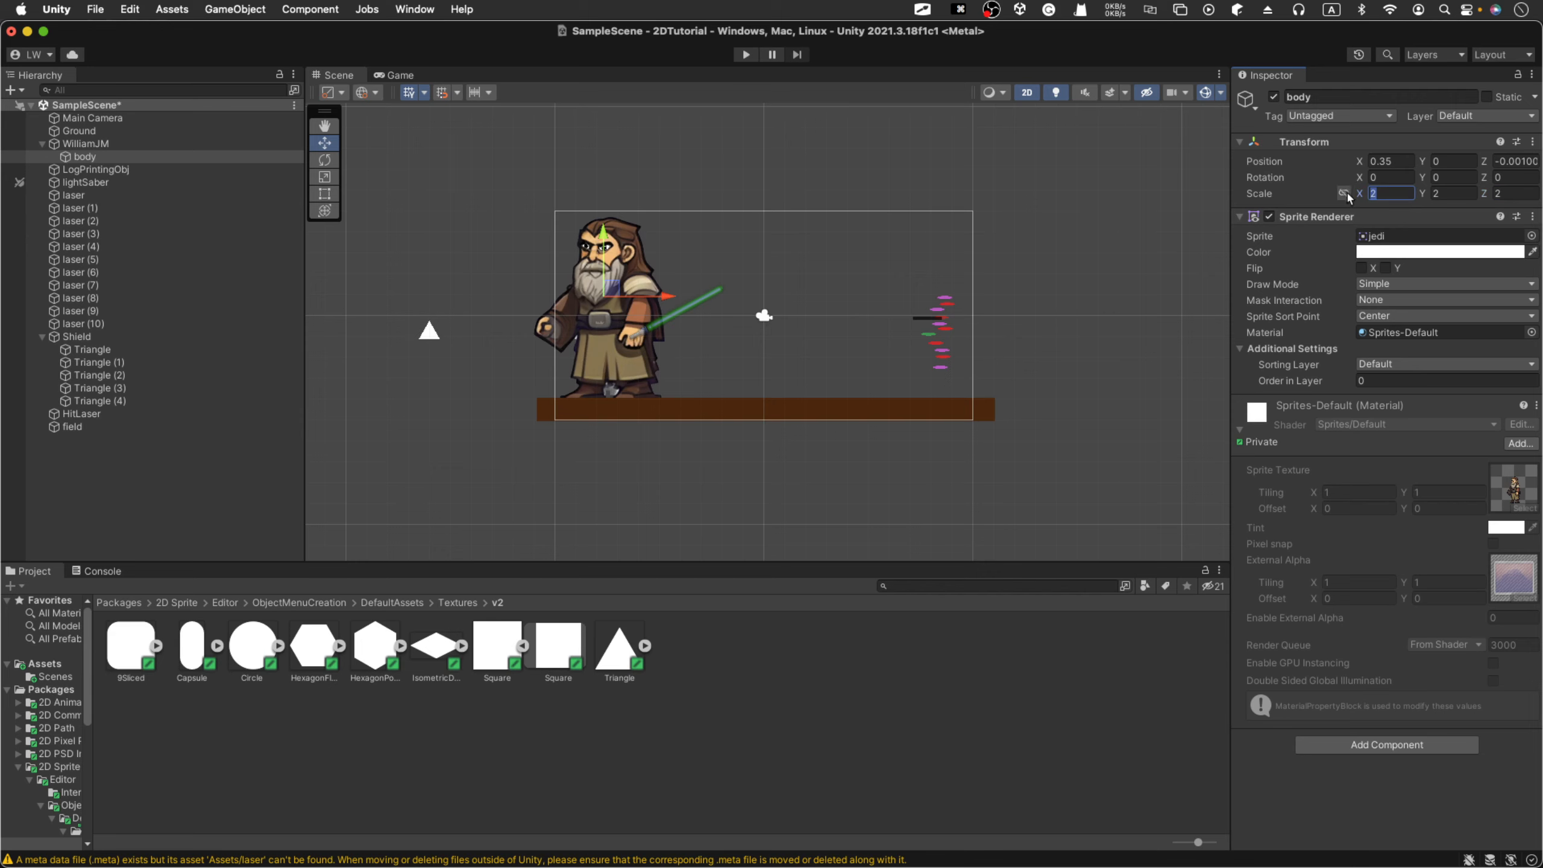
text(1.)
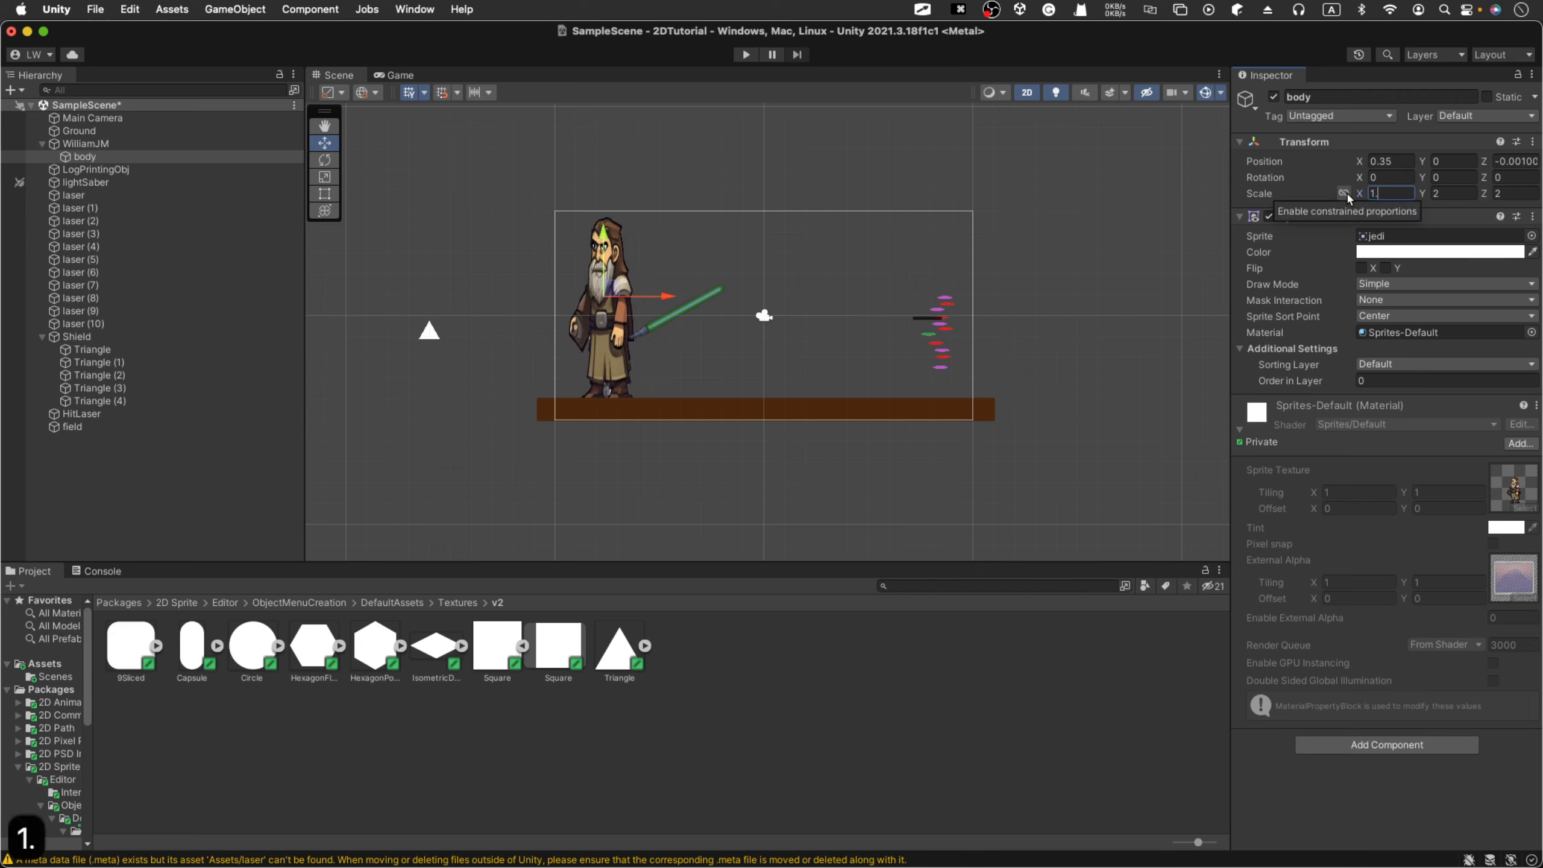
text(5)
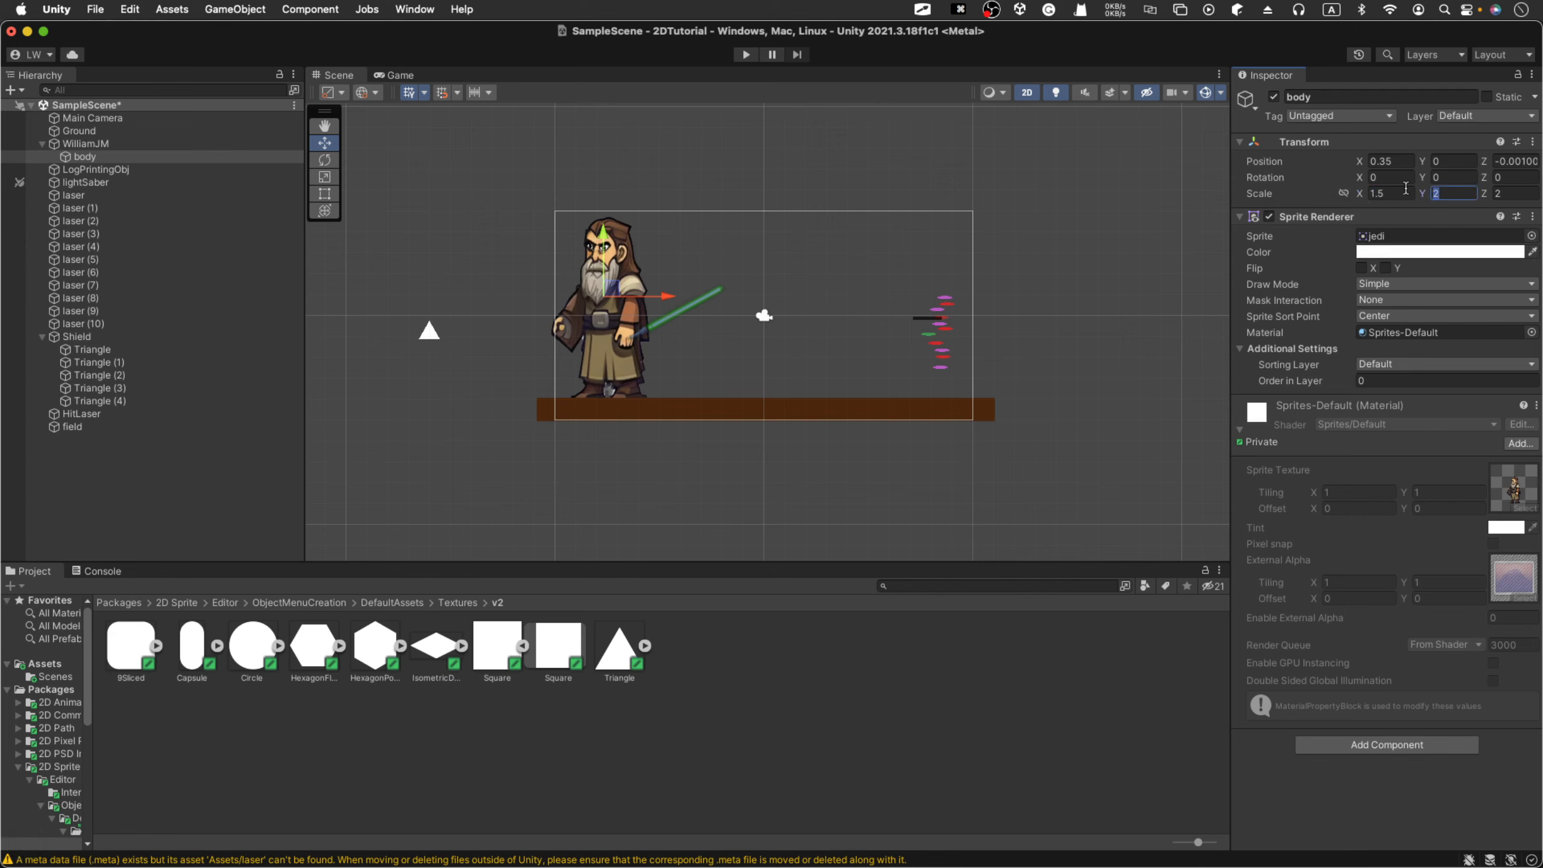
text(1.5)
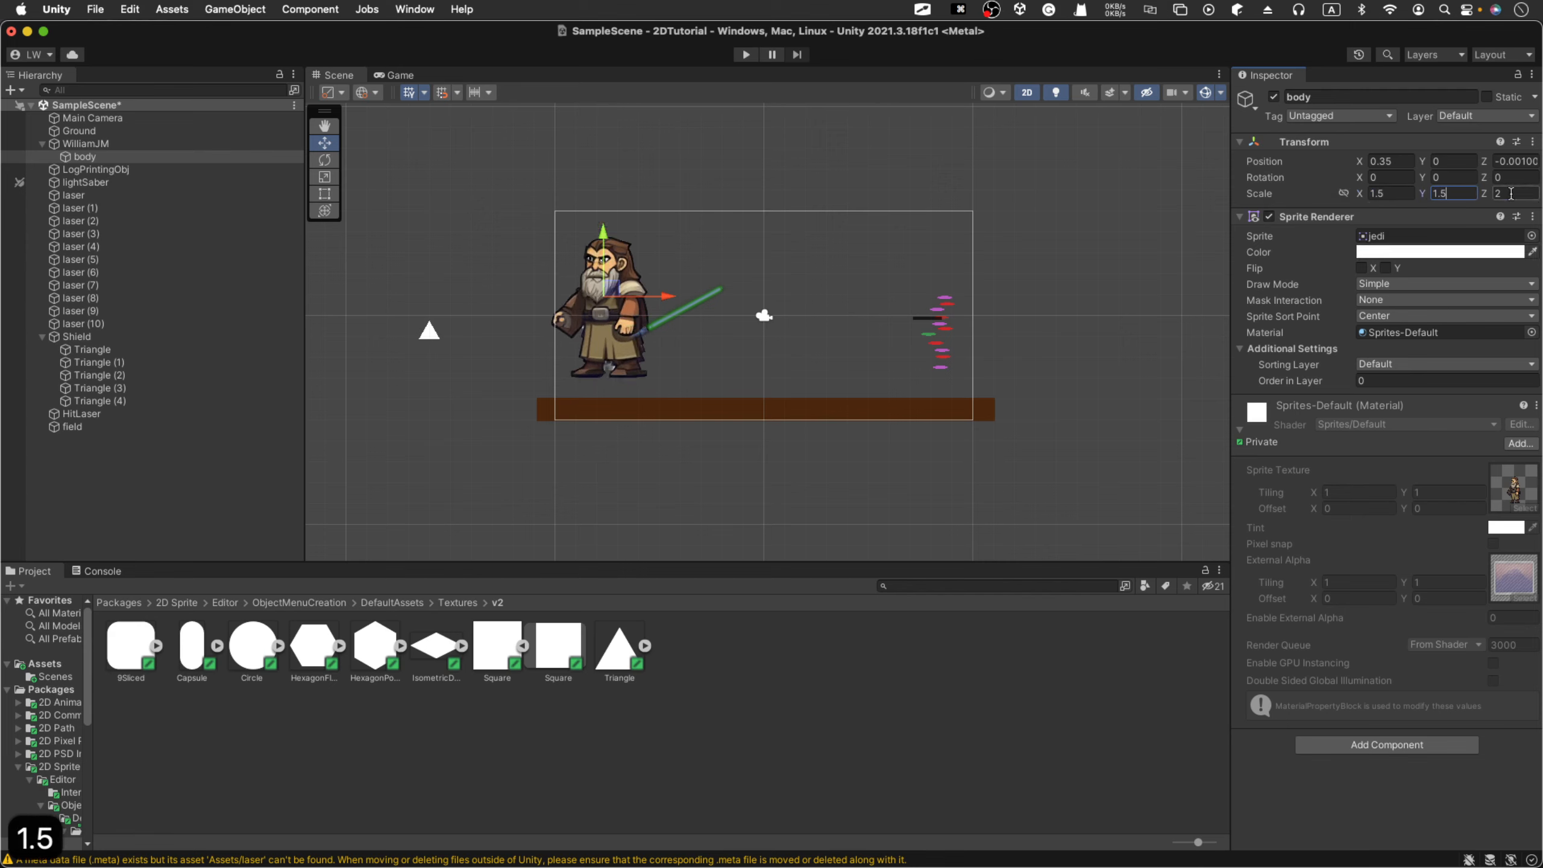
text(1.5)
drag(604, 237, 608, 257)
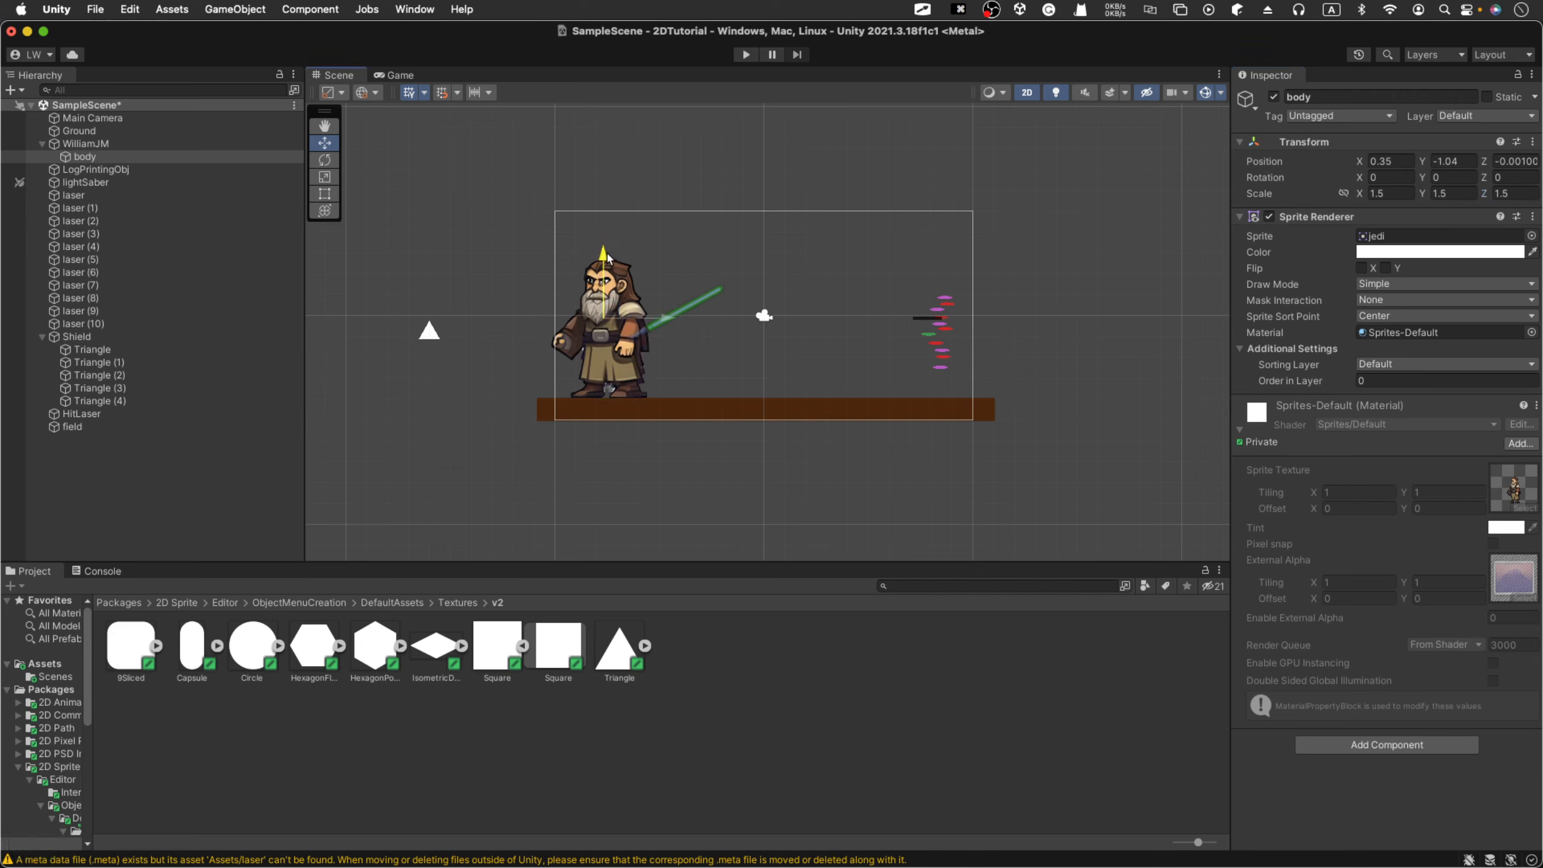
drag(666, 320, 650, 318)
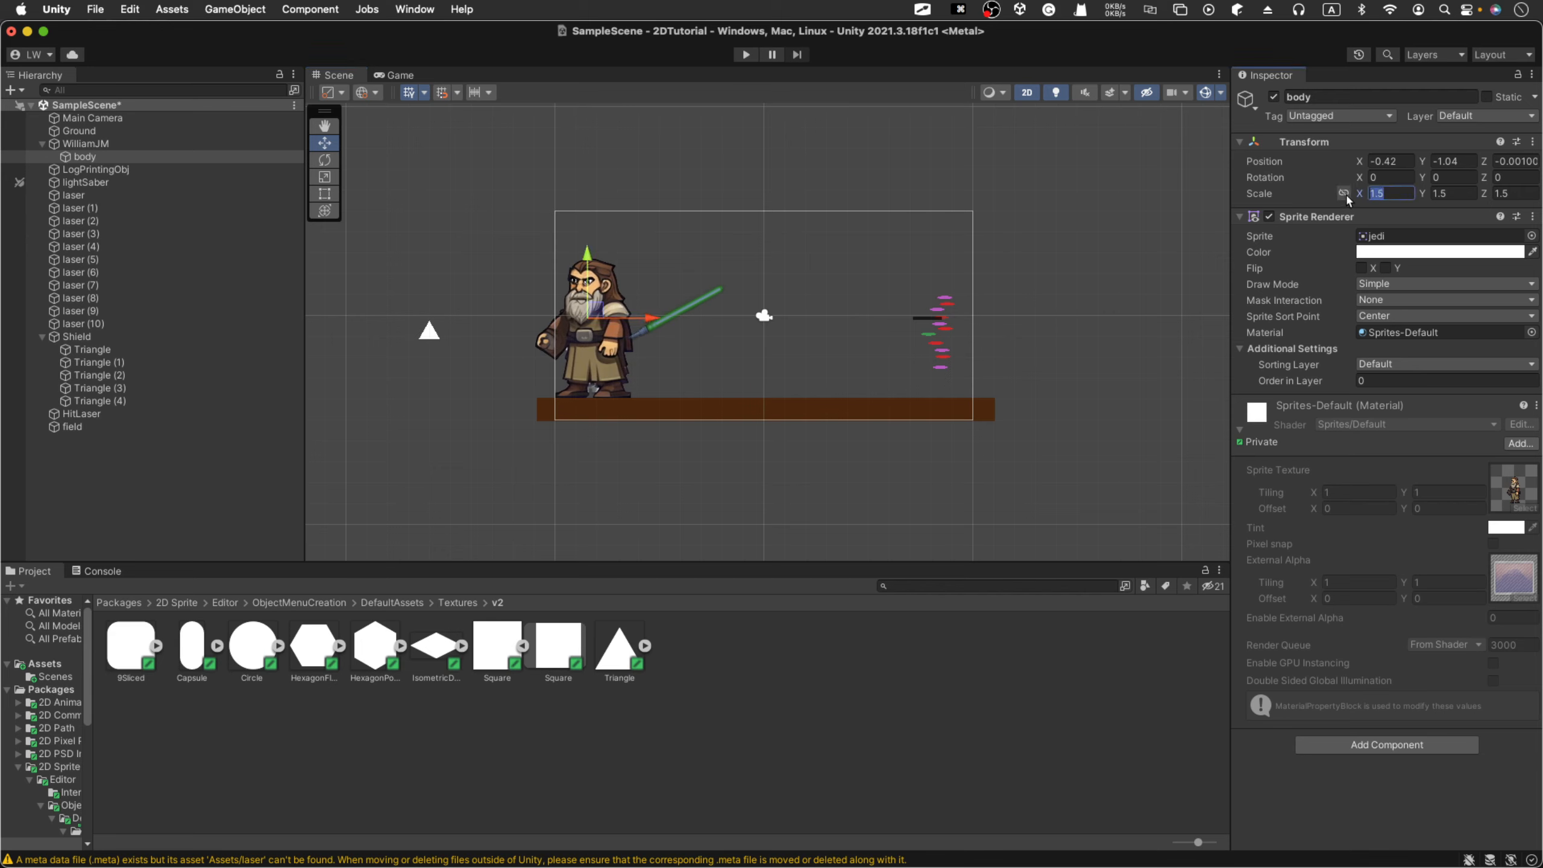
Step: Mirror the body with an X scale of -1.5 and shift it to about X -0.77 so the hand meets the lightsaber
mouse_move(1360, 198)
mouse_down()
mouse_move(1273, 196)
mouse_move(1374, 193)
mouse_up()
text(1.5)
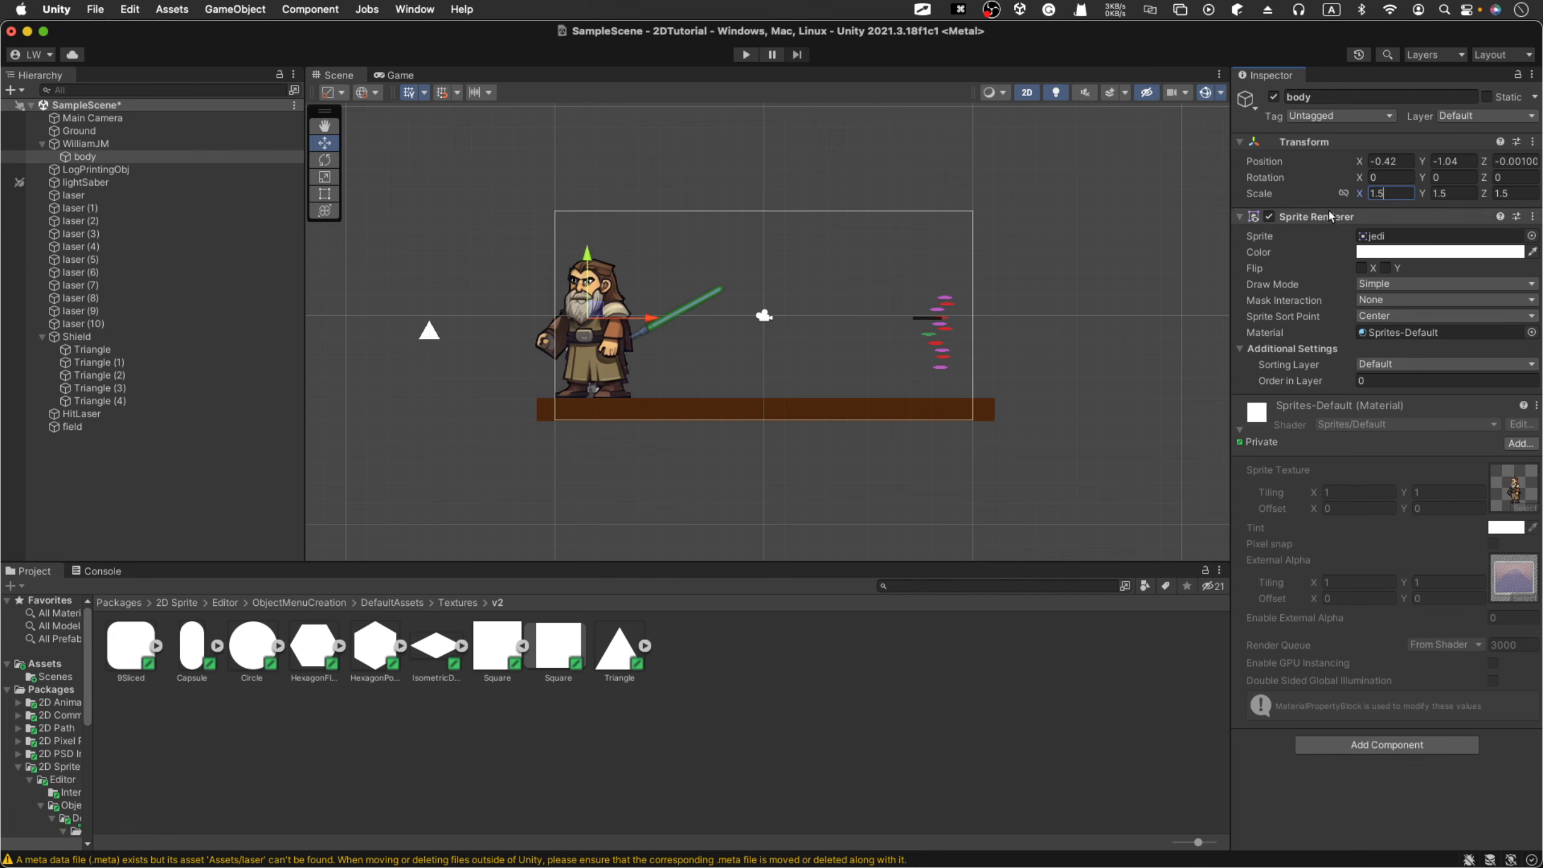
key(Left)
key(Left)
key(Left)
text(-)
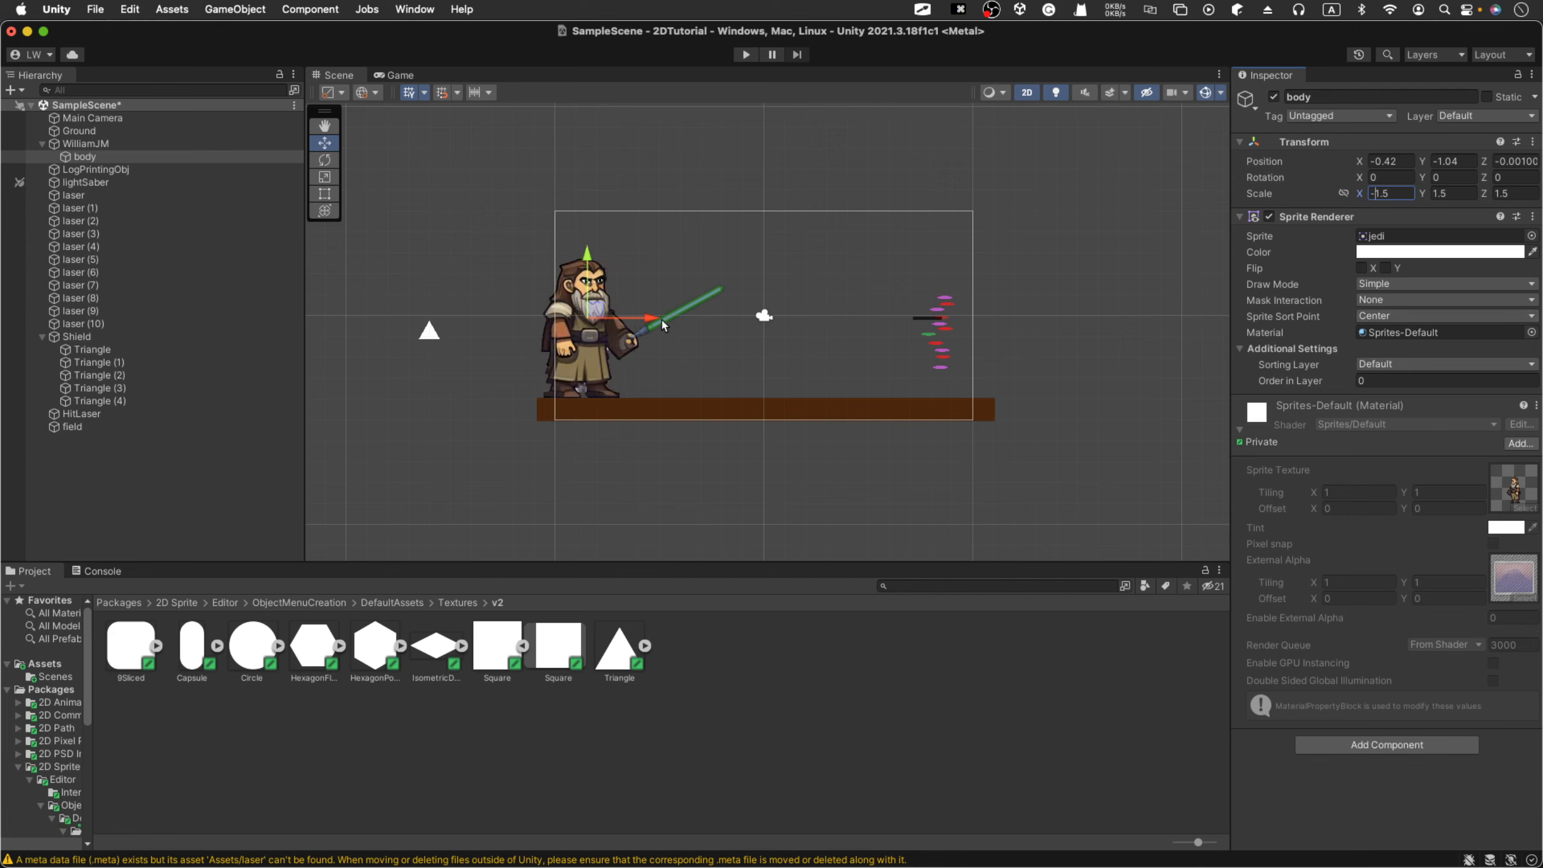
drag(647, 324, 641, 323)
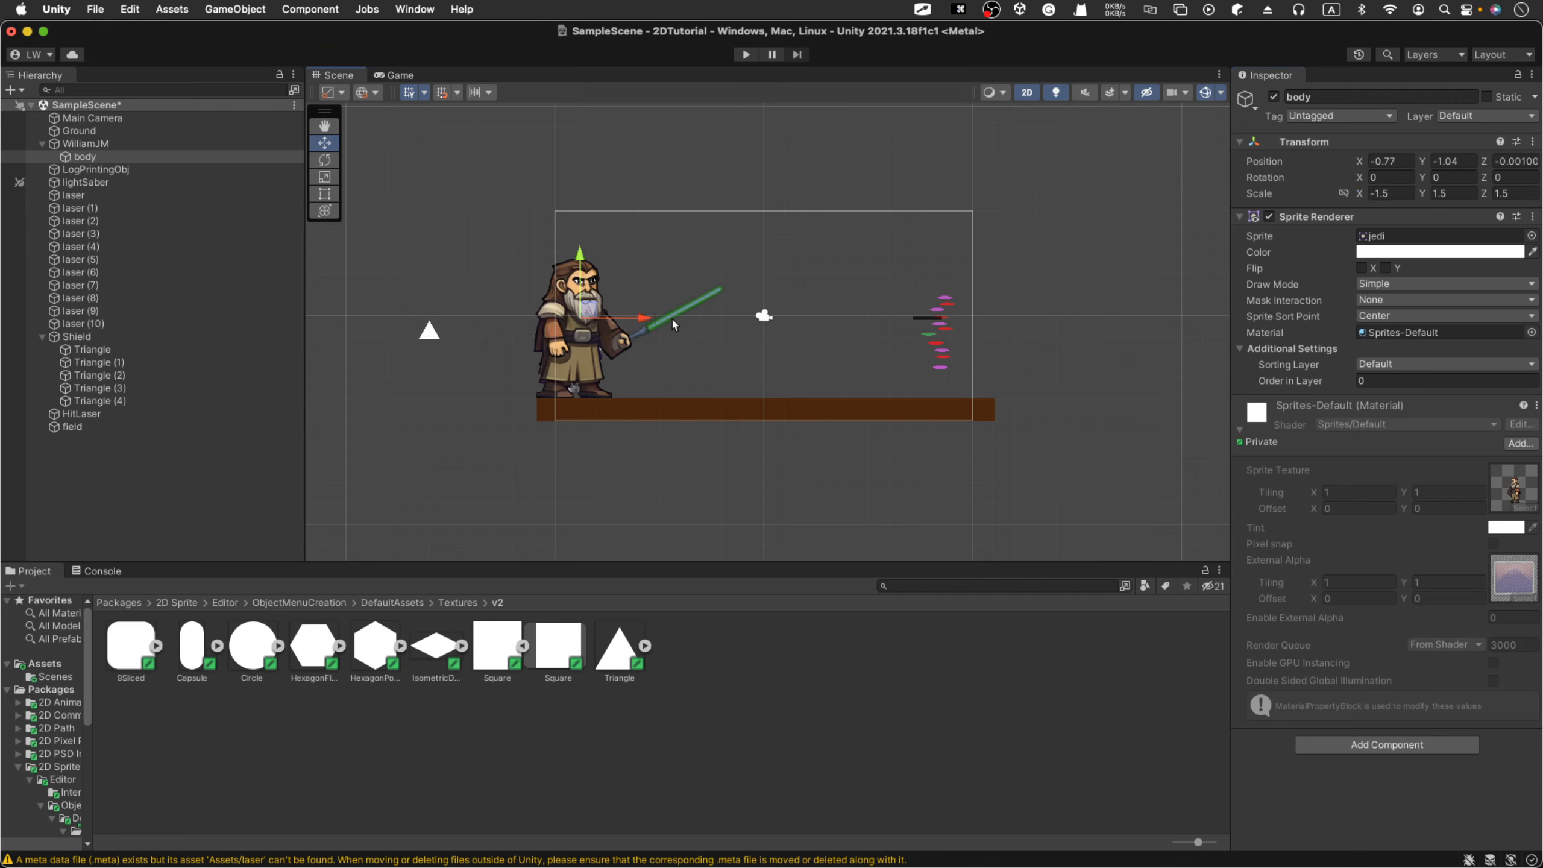
click(661, 330)
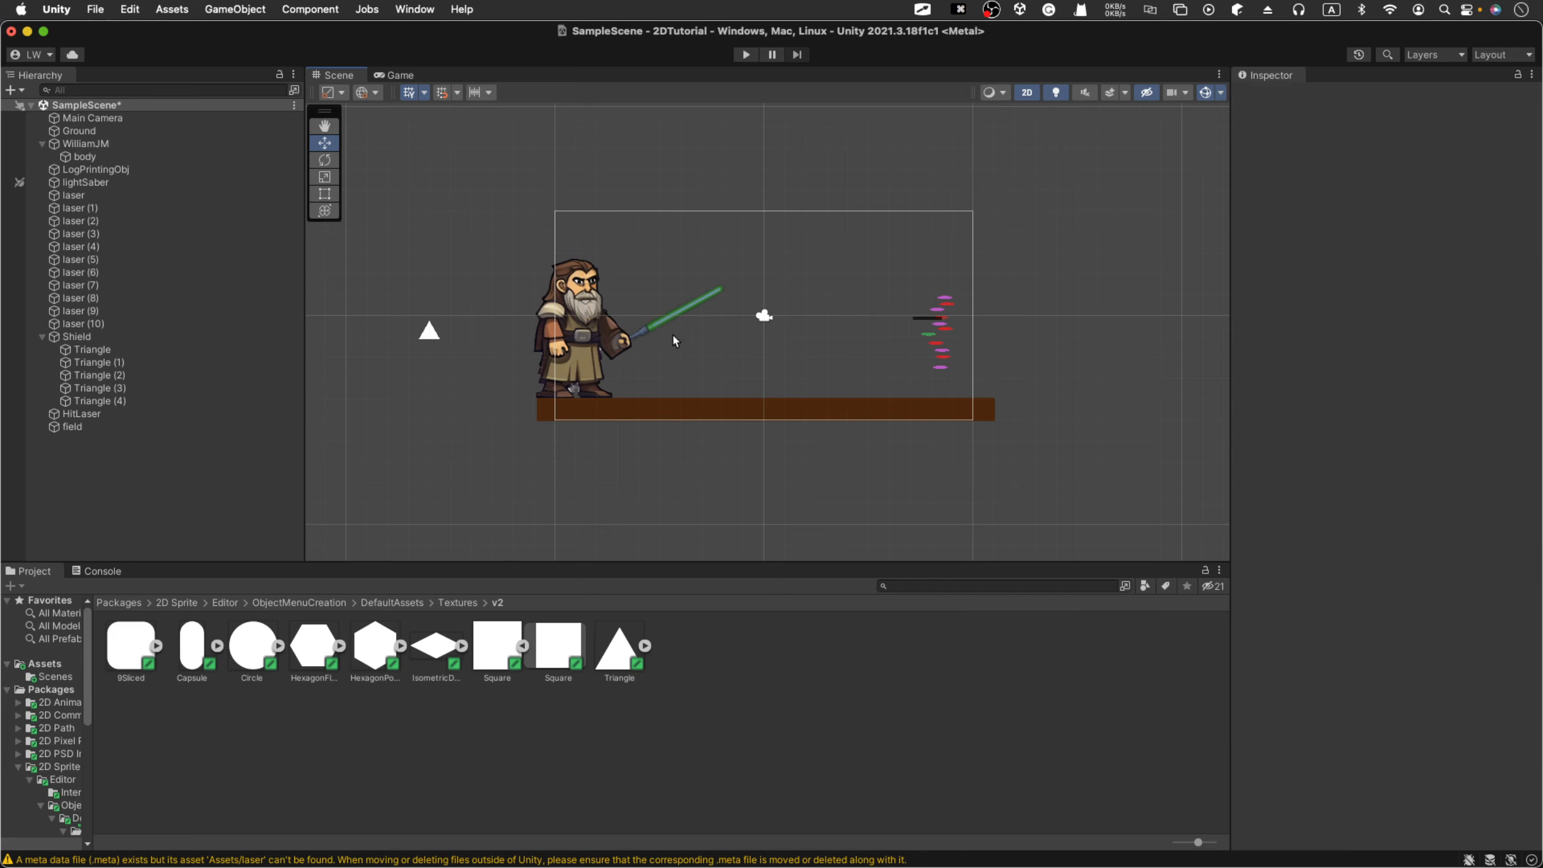
Step: Run the game to check the Jedi body in play, and stop it again
click(746, 55)
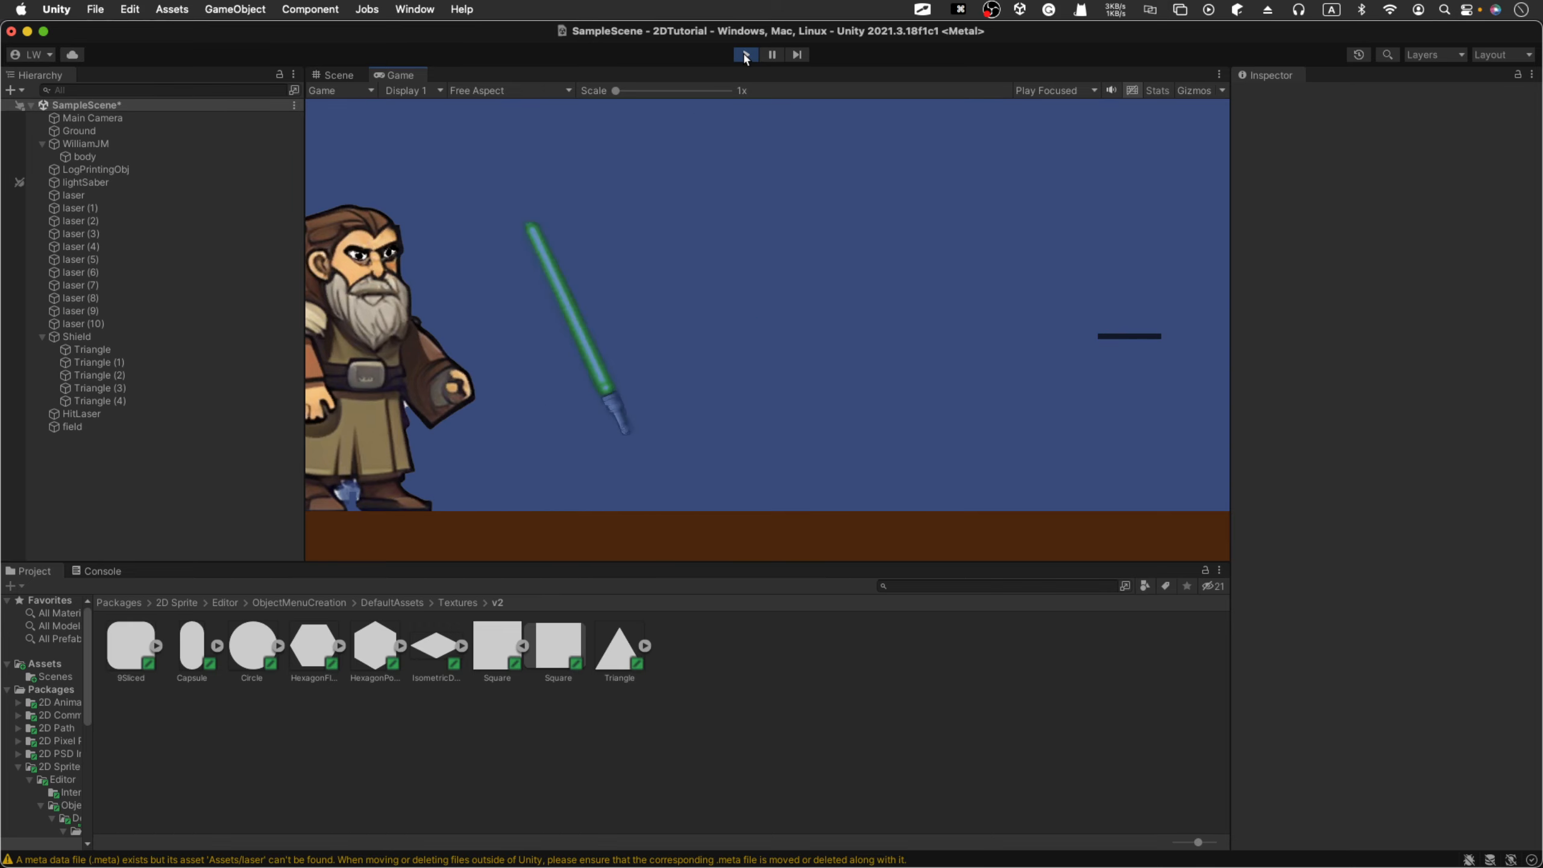
click(746, 56)
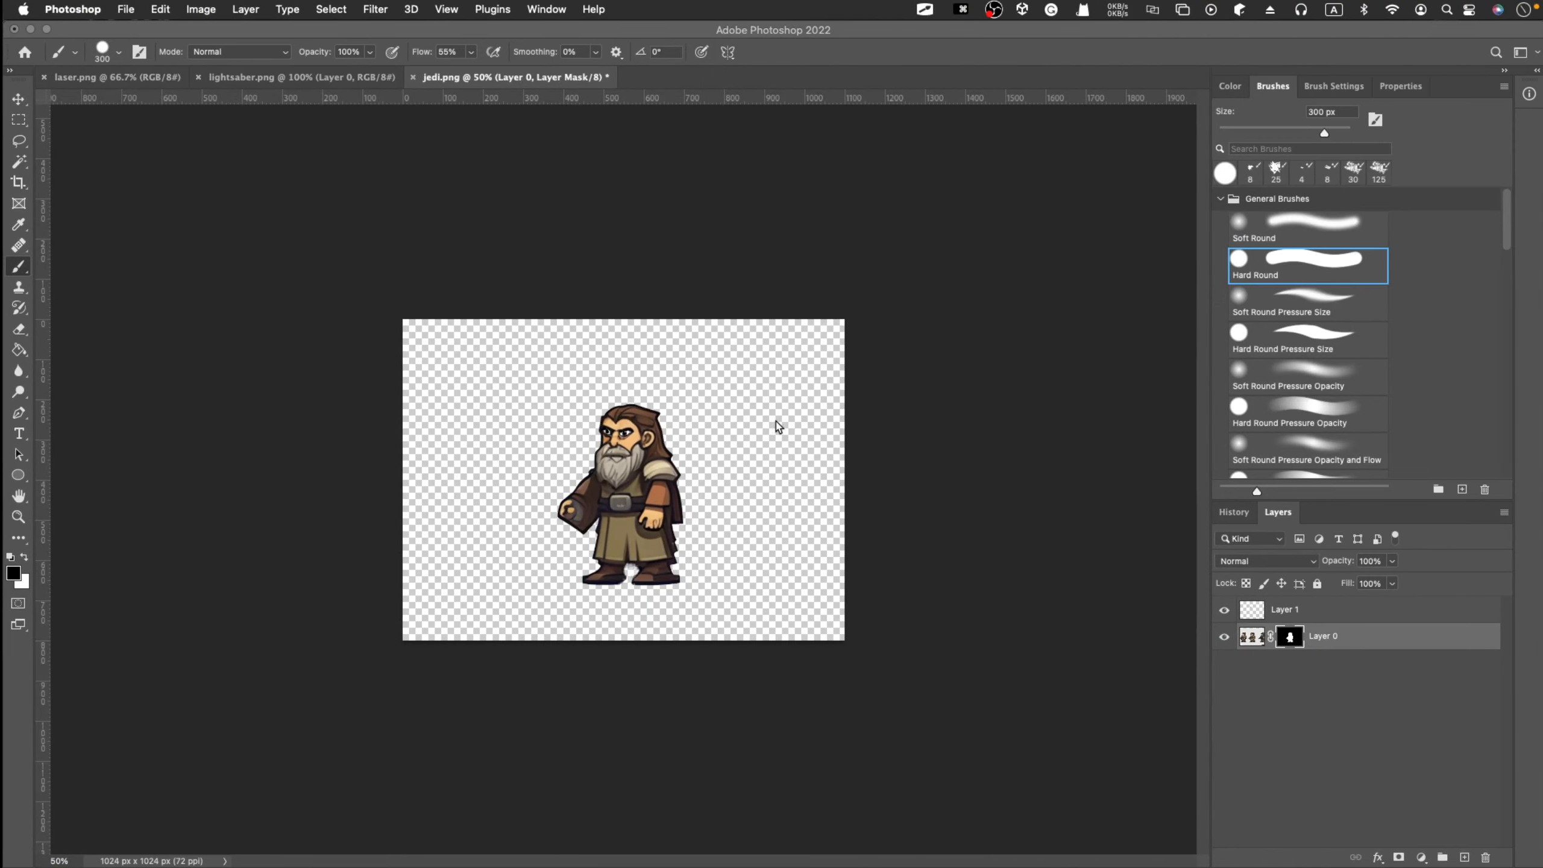
Step: Switch to laser.png in Photoshop and crop it to 1100 x 800 px around the single blue laser beam in the second row
click(138, 82)
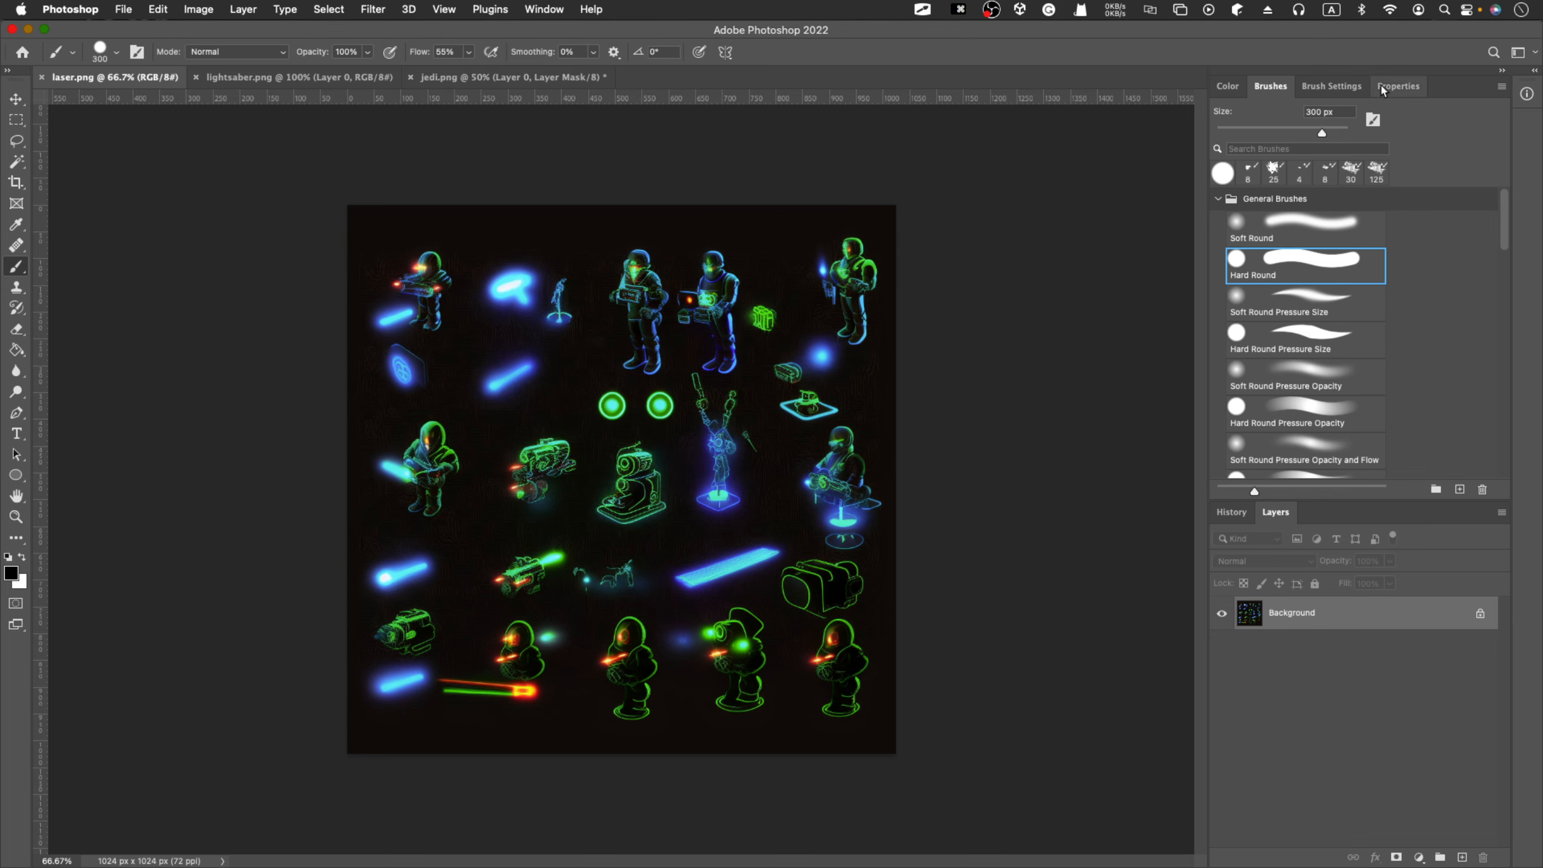
click(1398, 86)
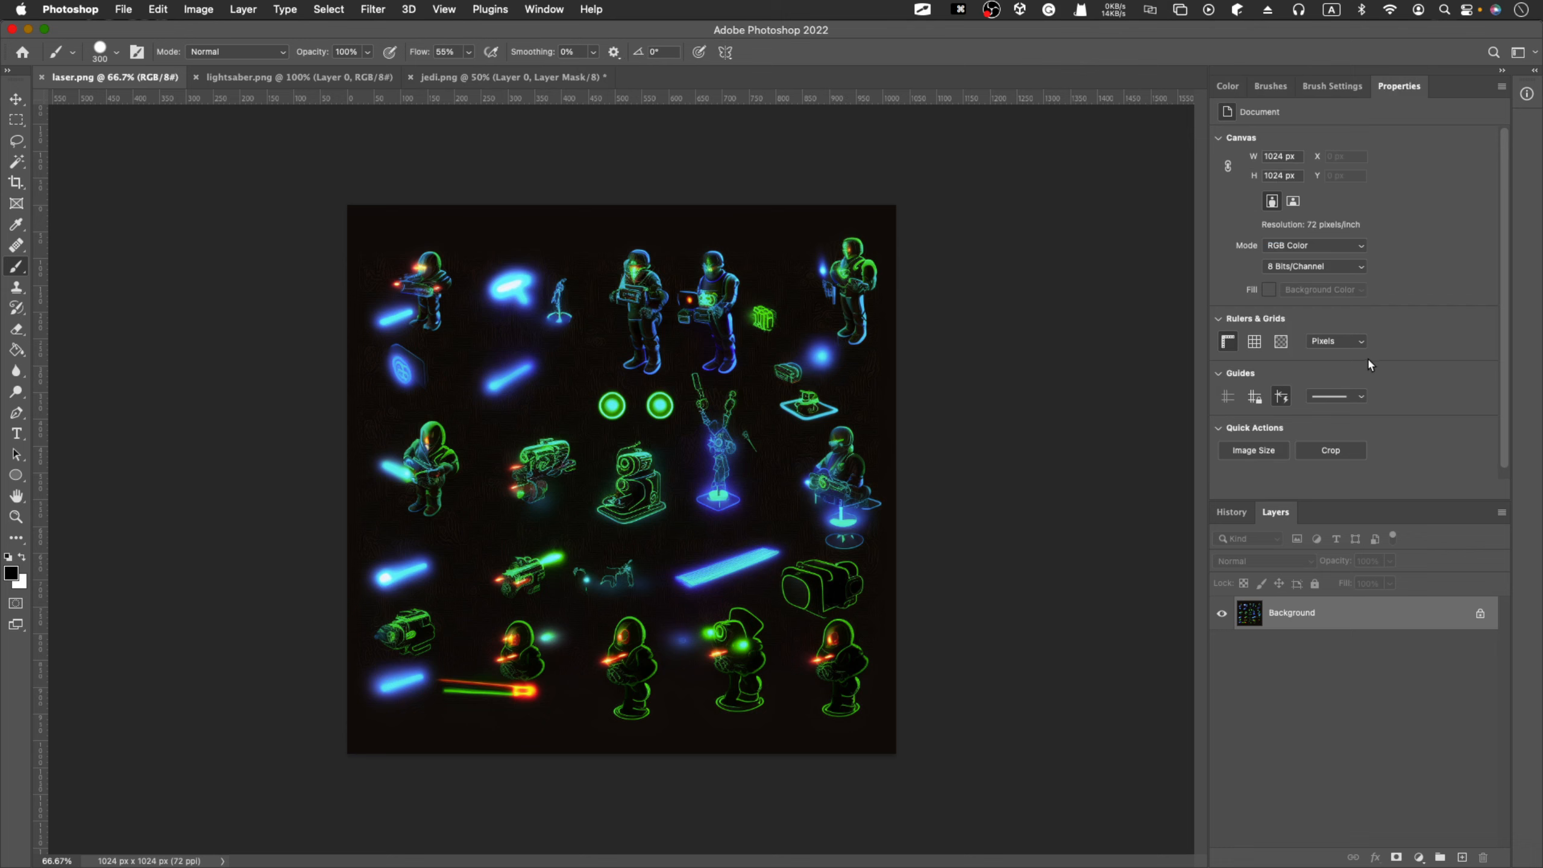
click(1339, 453)
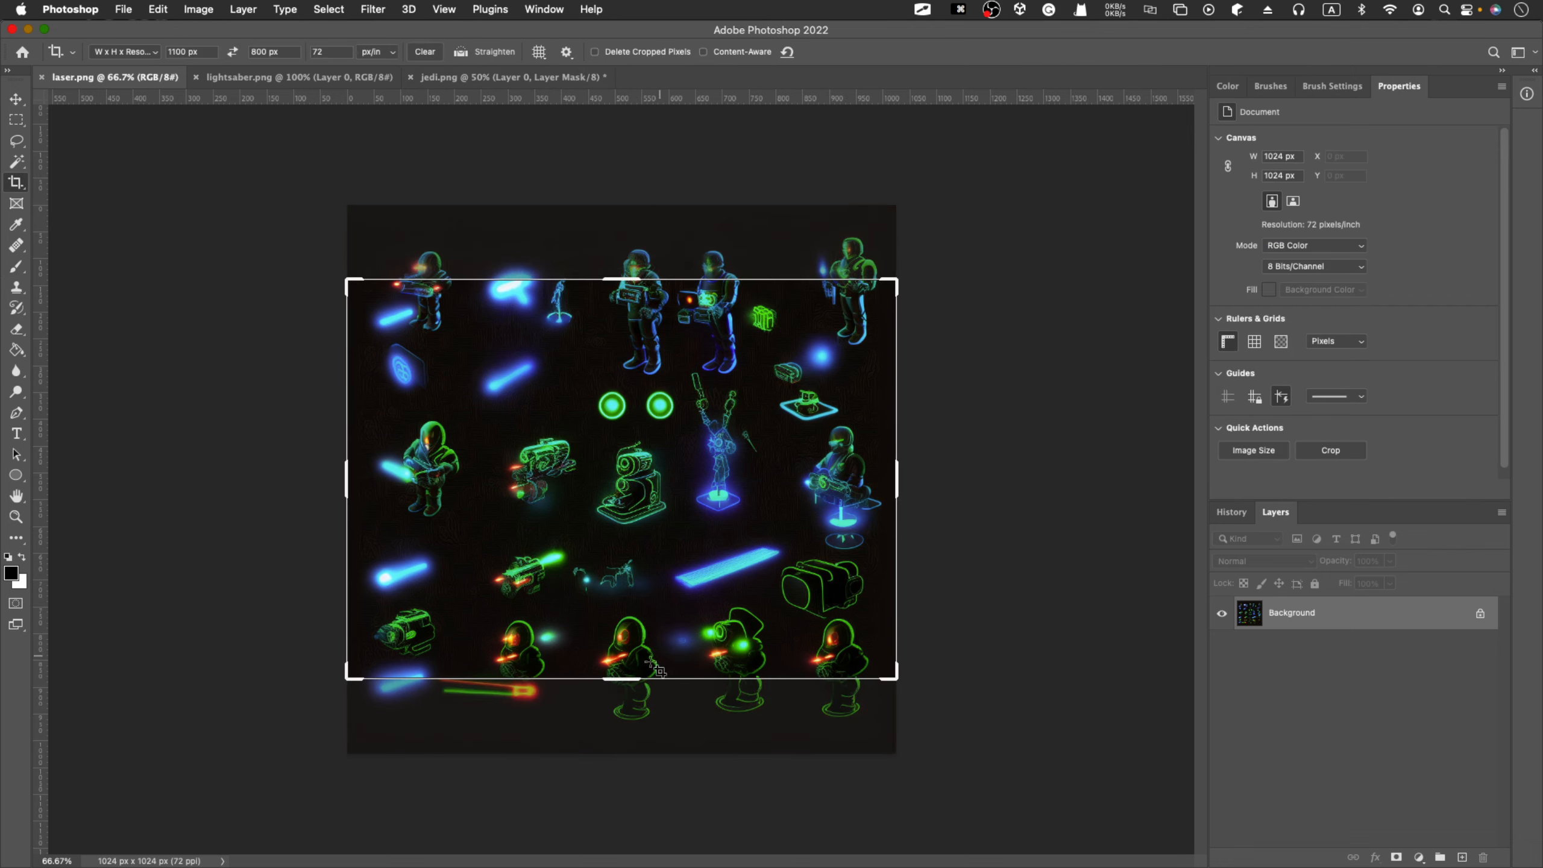
drag(624, 682, 613, 541)
drag(610, 447, 723, 427)
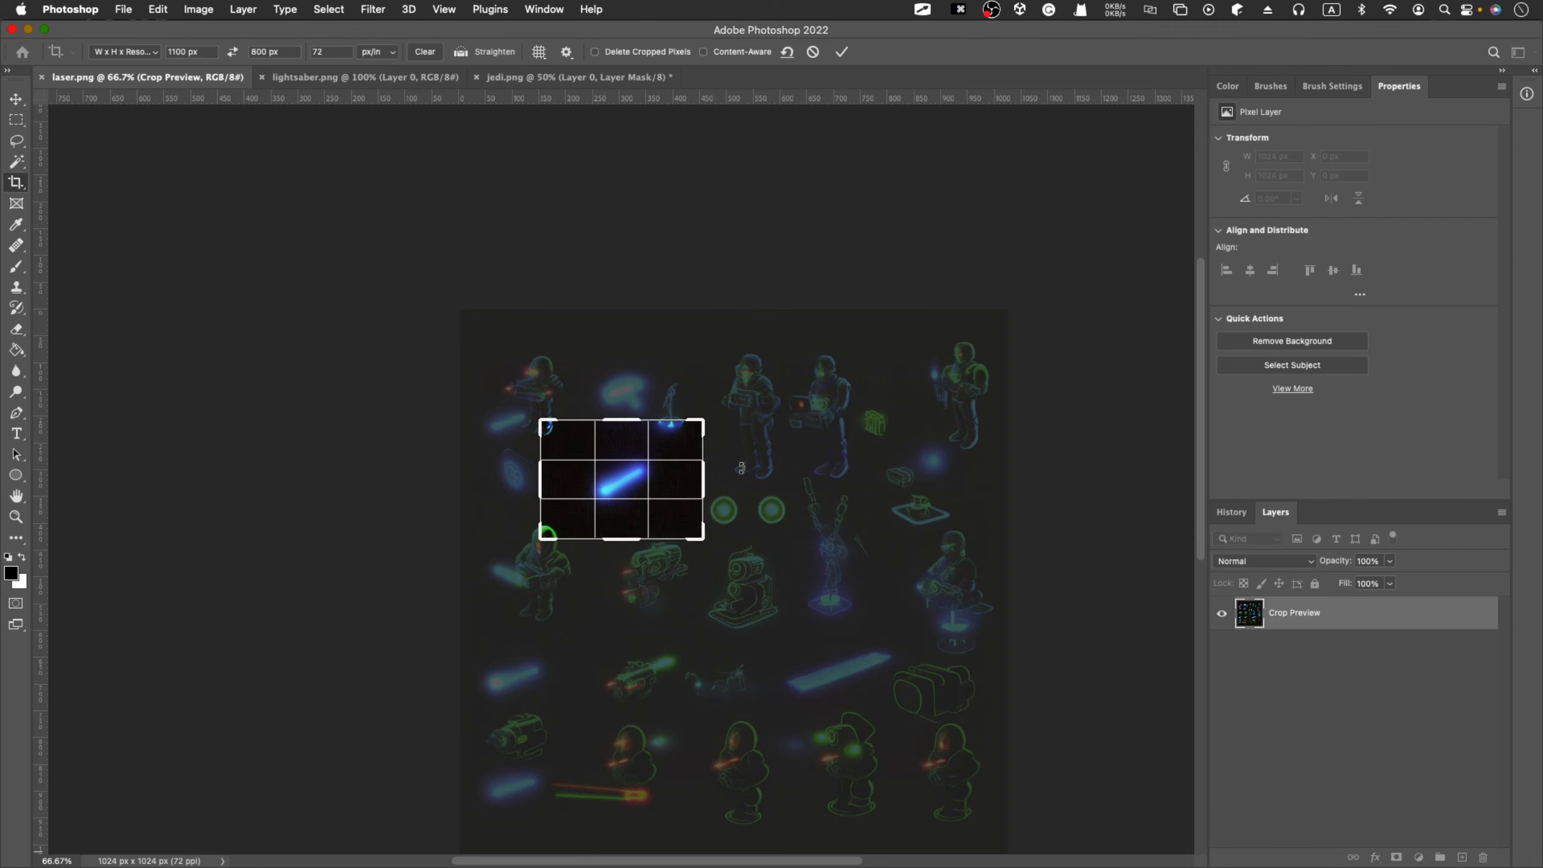
click(841, 53)
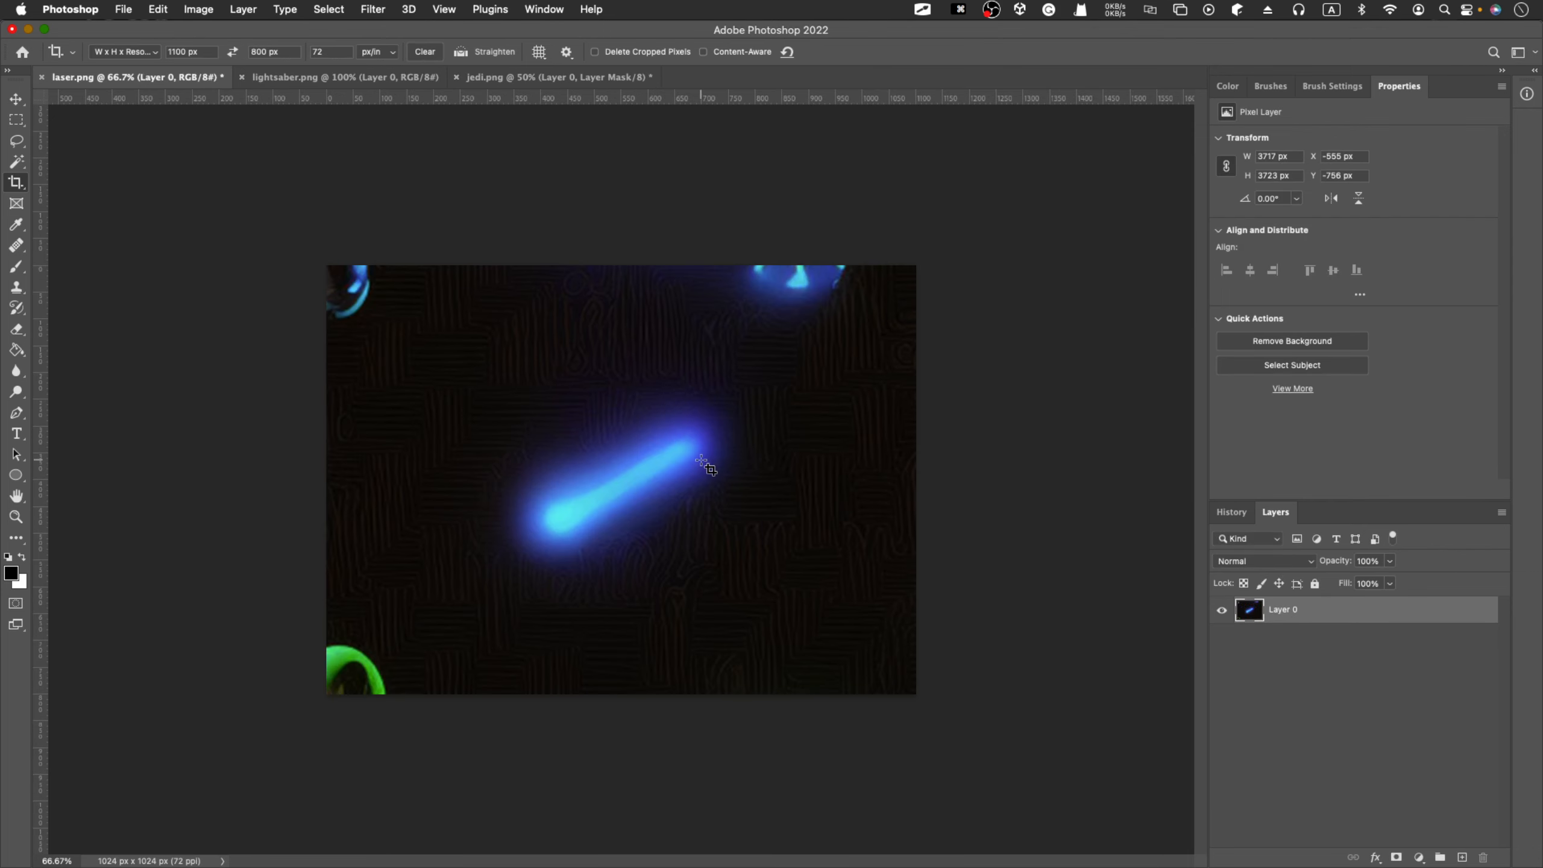
key(super+t)
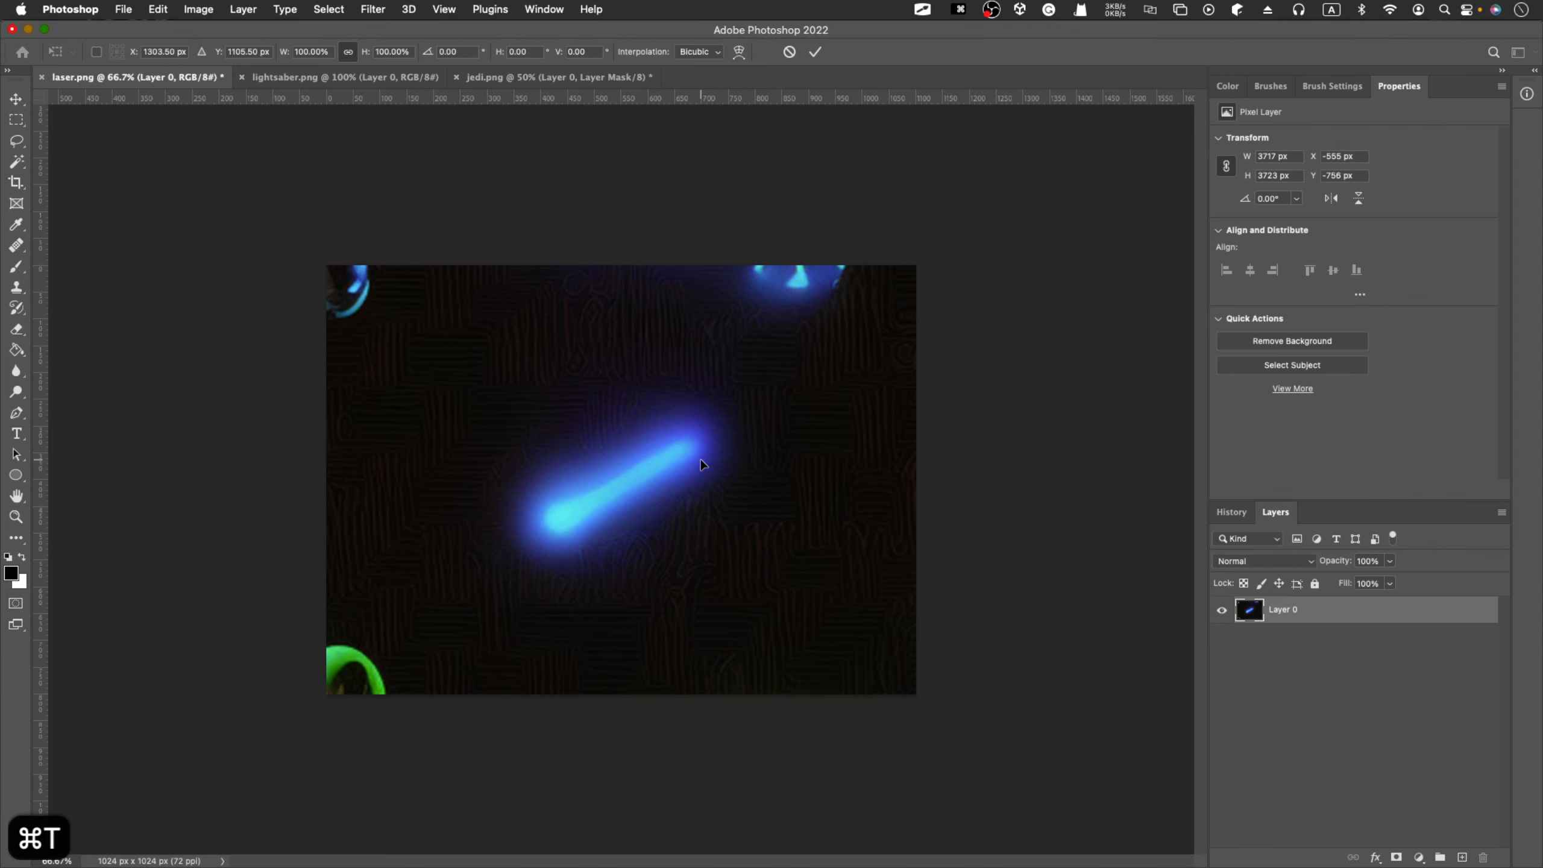
click(814, 54)
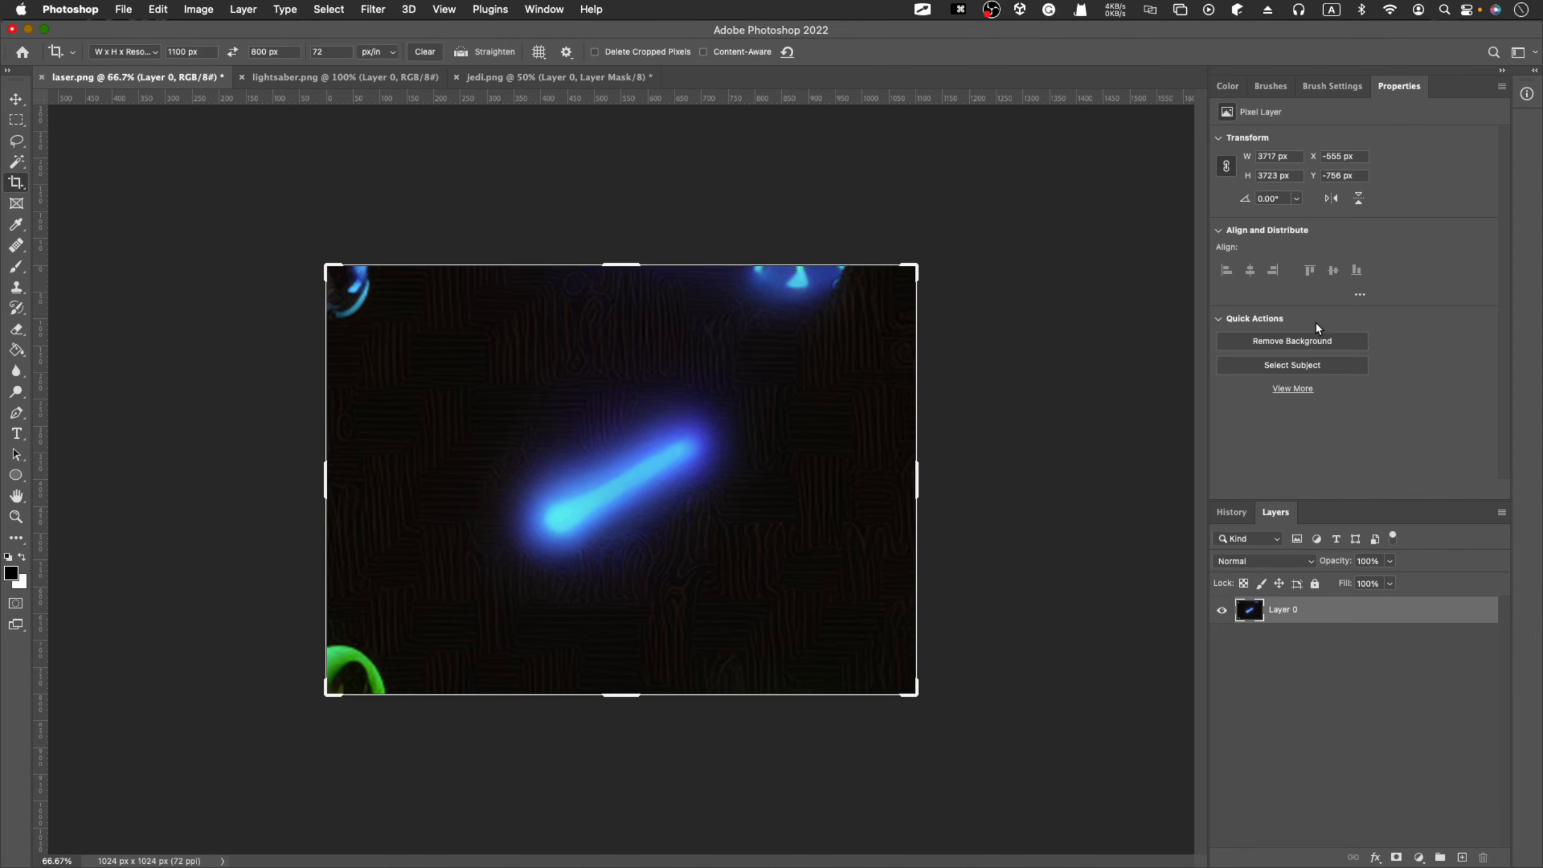
Step: Remove the background around the laser beam and trim the dark halo along its lower edge on the layer mask with a 175 px black brush
click(1293, 341)
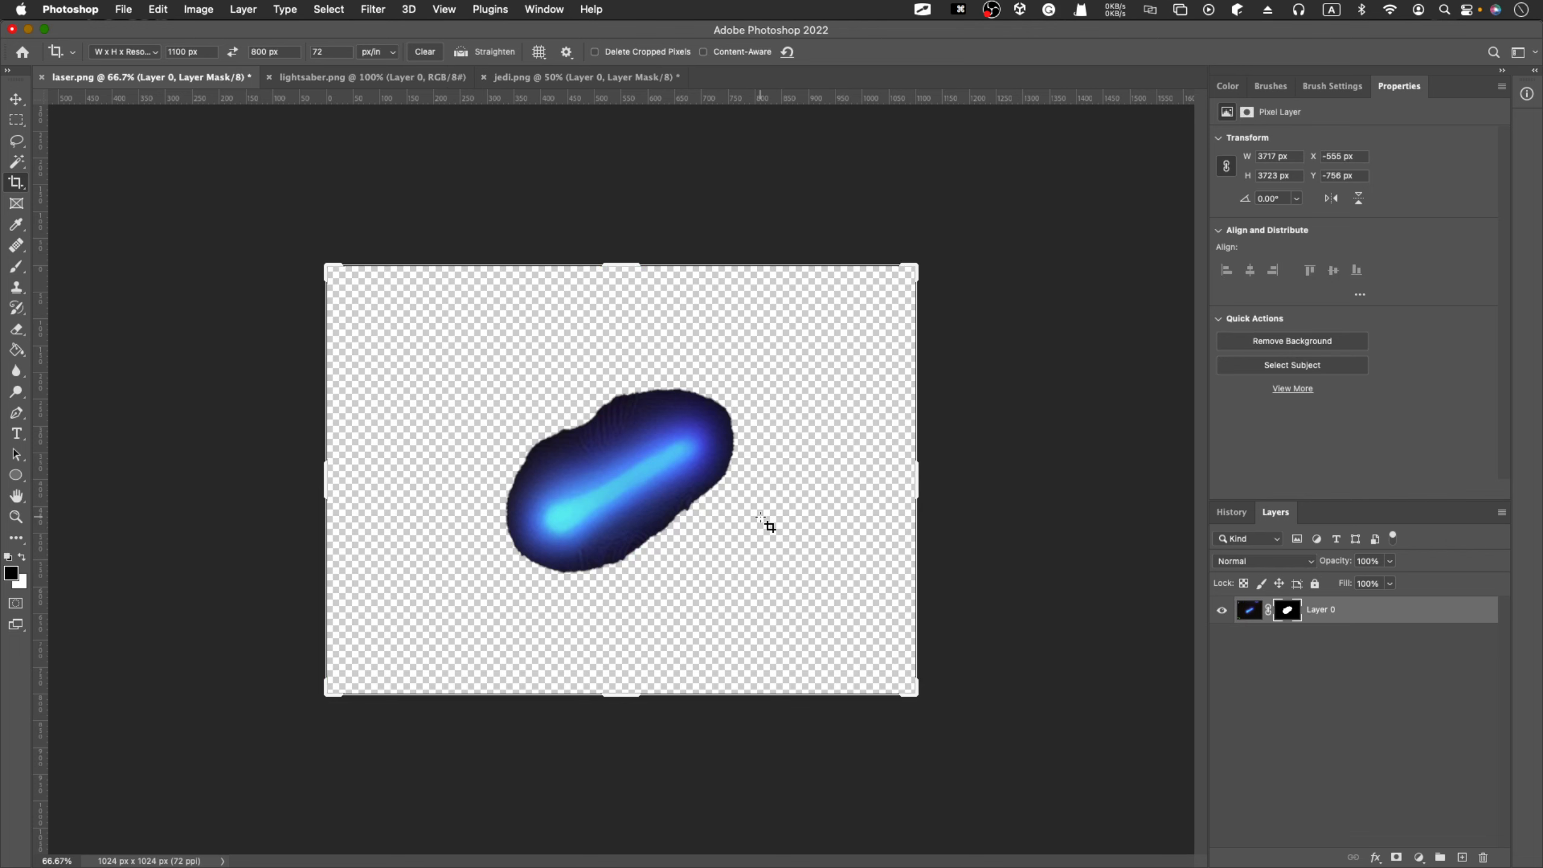
key(b)
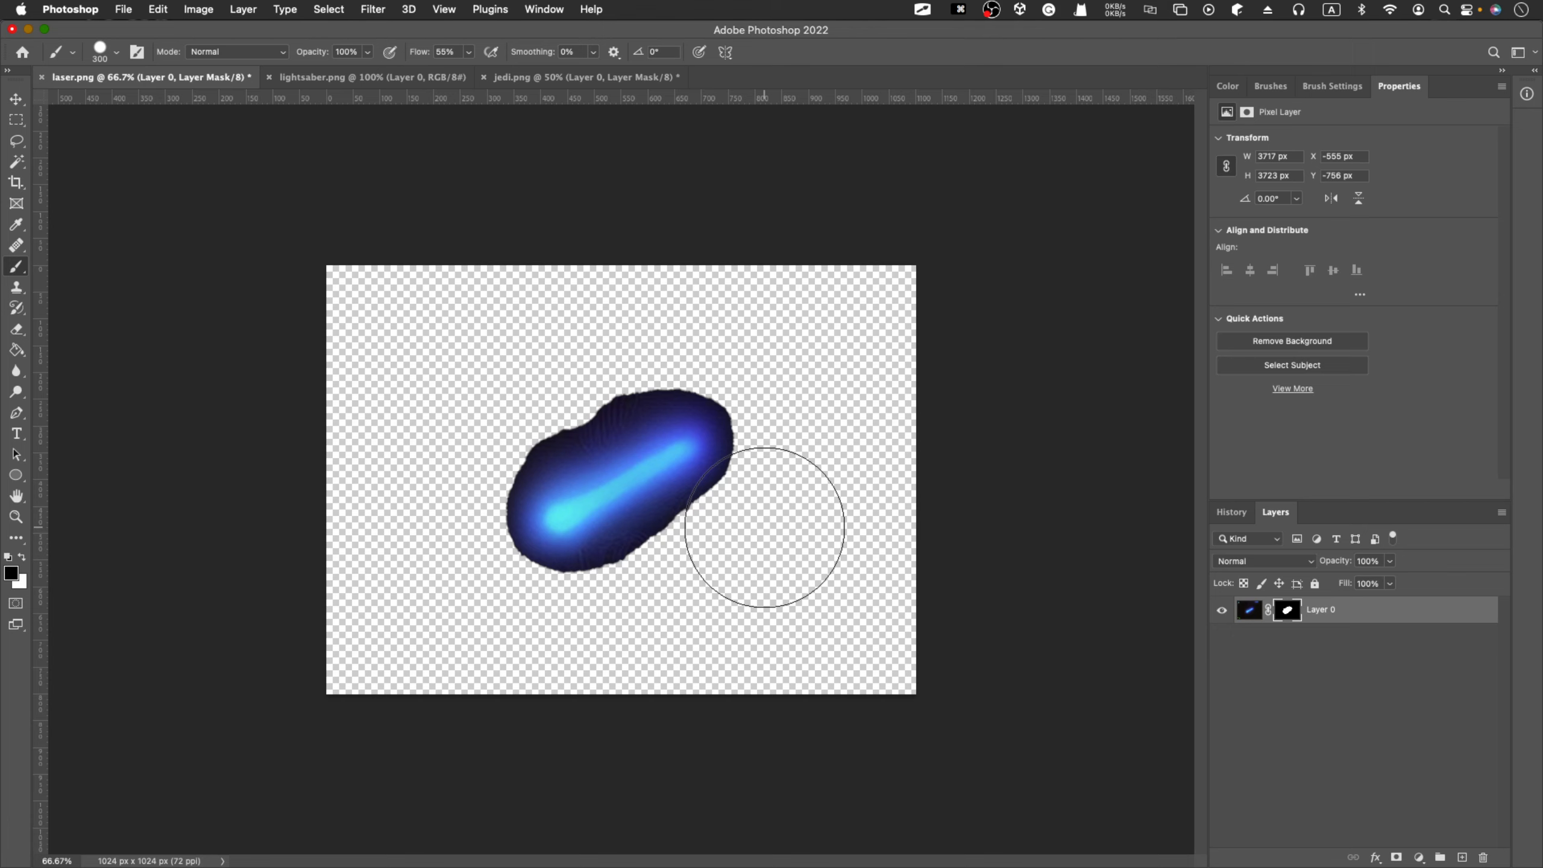
key(bracketleft)
key(bracketleft)
key(bracketleft)
key(bracketleft)
key(bracketright)
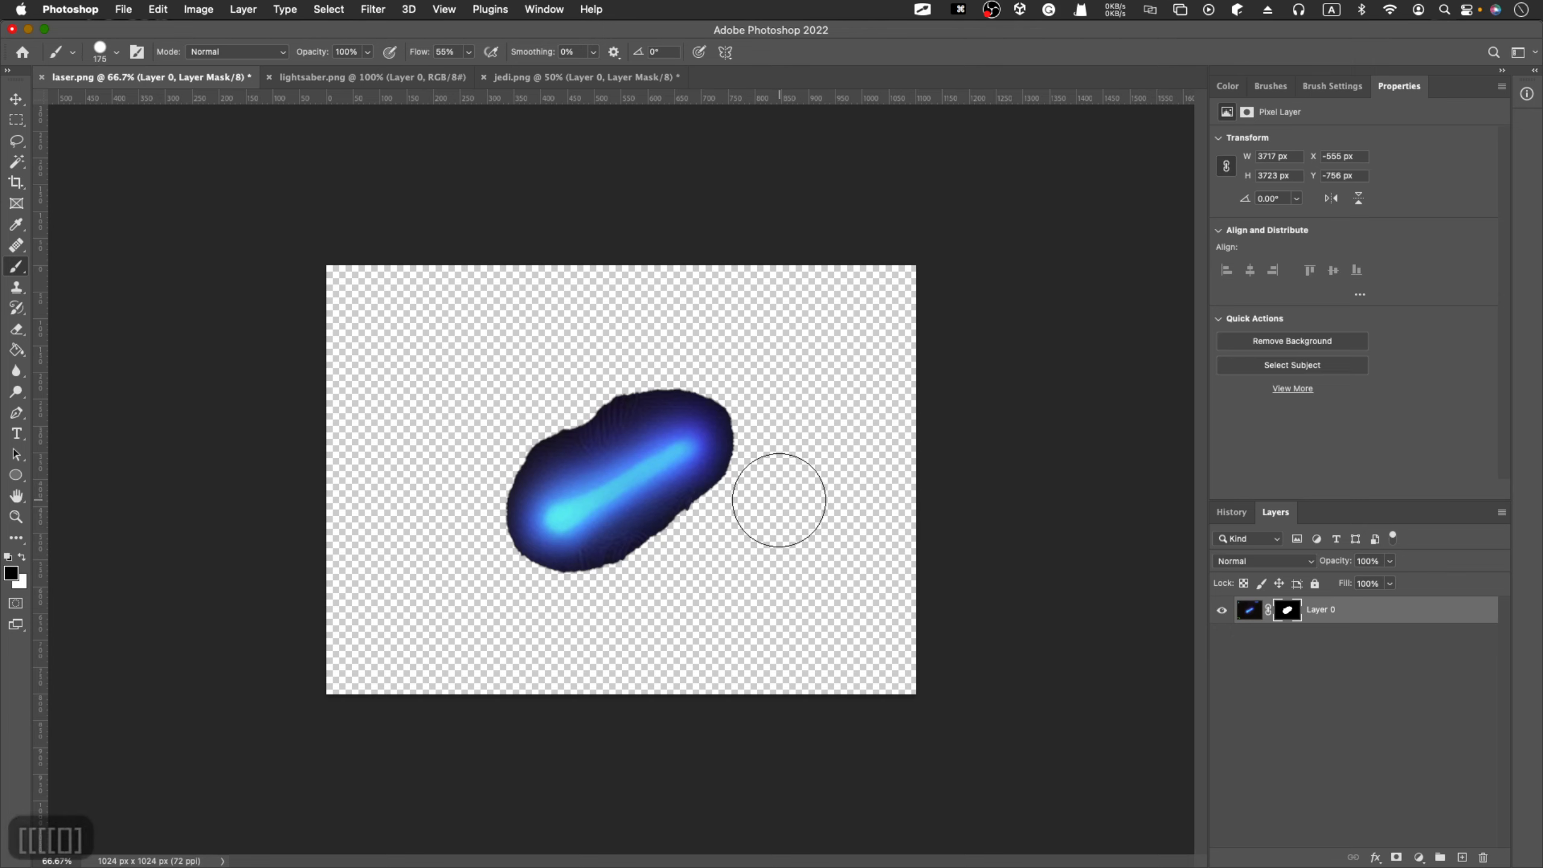
drag(788, 479, 602, 610)
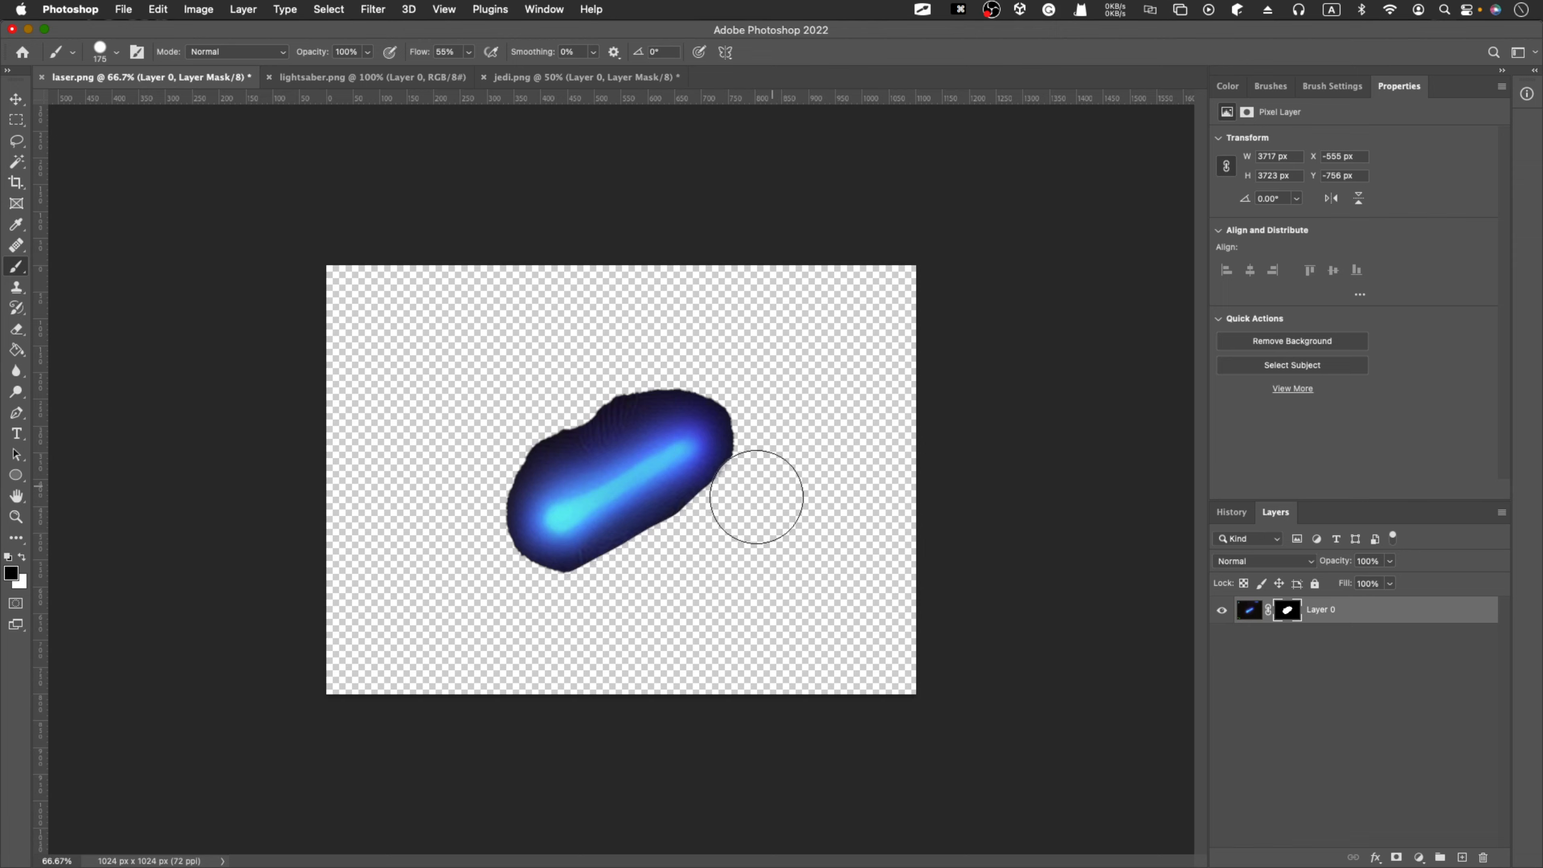
drag(716, 526, 554, 601)
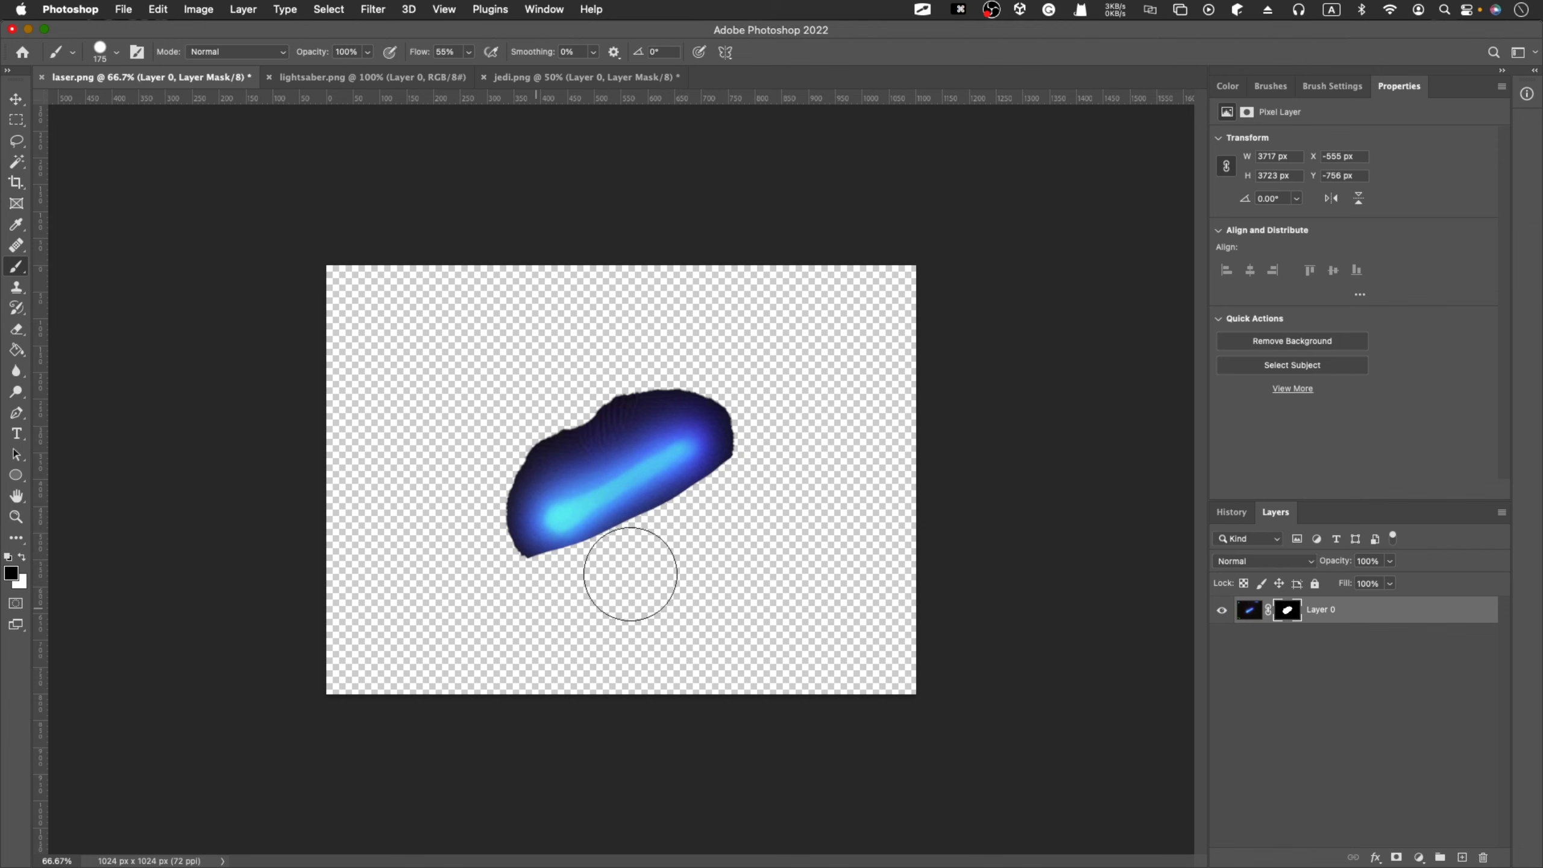
Step: Mask out the dark halo along the beam's upper edge and around both of its ends
drag(689, 334, 495, 455)
mouse_move(706, 345)
mouse_down()
mouse_move(740, 372)
mouse_move(762, 468)
mouse_move(745, 385)
mouse_move(699, 355)
mouse_move(606, 378)
mouse_up()
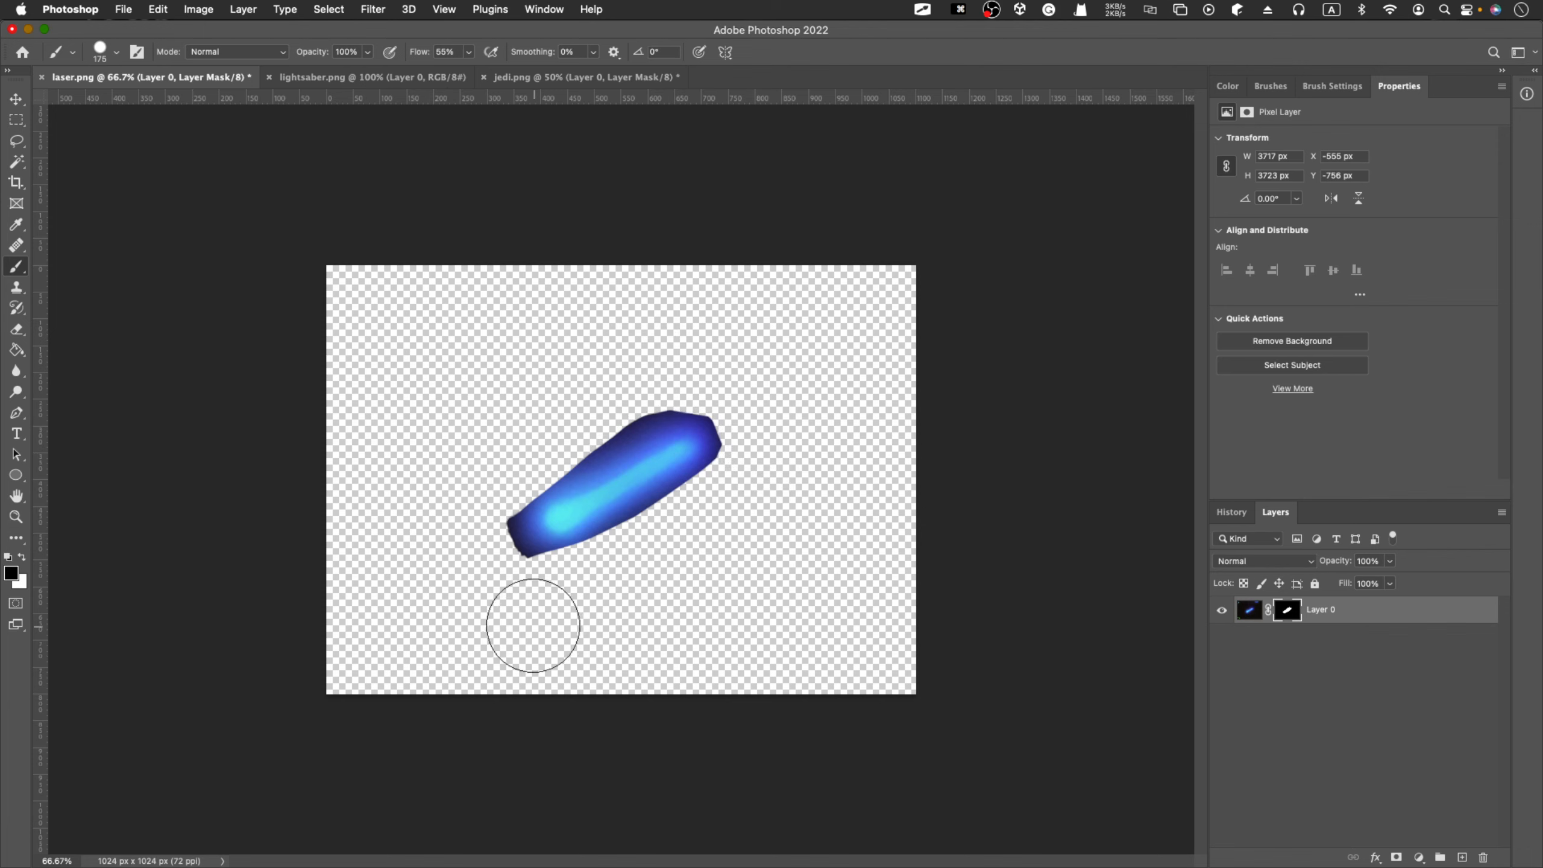
mouse_move(514, 606)
mouse_down()
mouse_move(448, 465)
mouse_move(472, 534)
mouse_move(475, 483)
mouse_move(482, 493)
mouse_up()
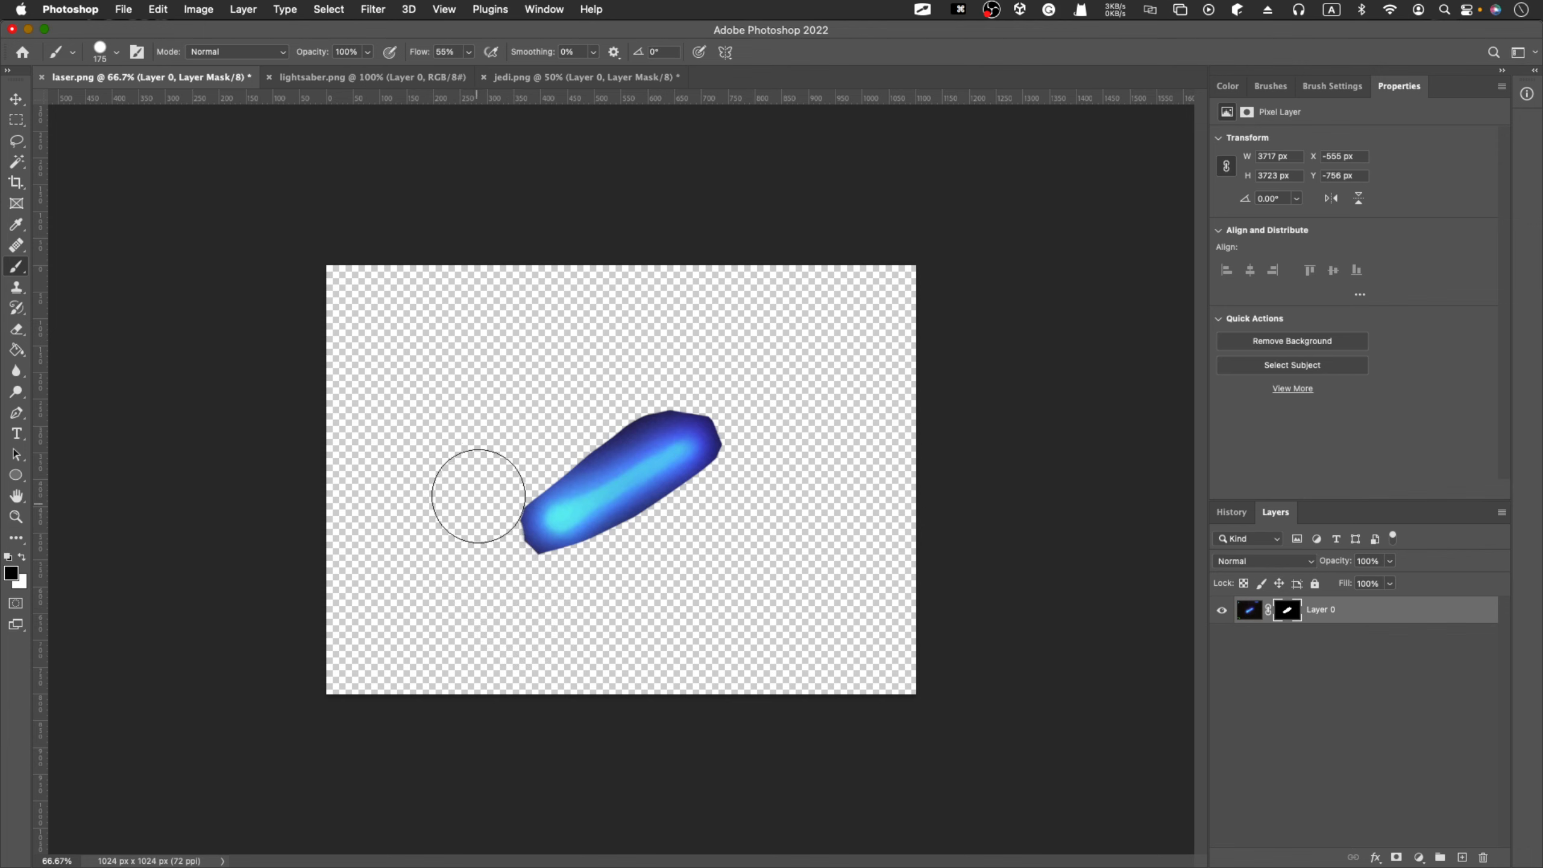
mouse_move(560, 415)
mouse_down()
mouse_move(689, 359)
mouse_move(734, 379)
mouse_move(761, 451)
mouse_up()
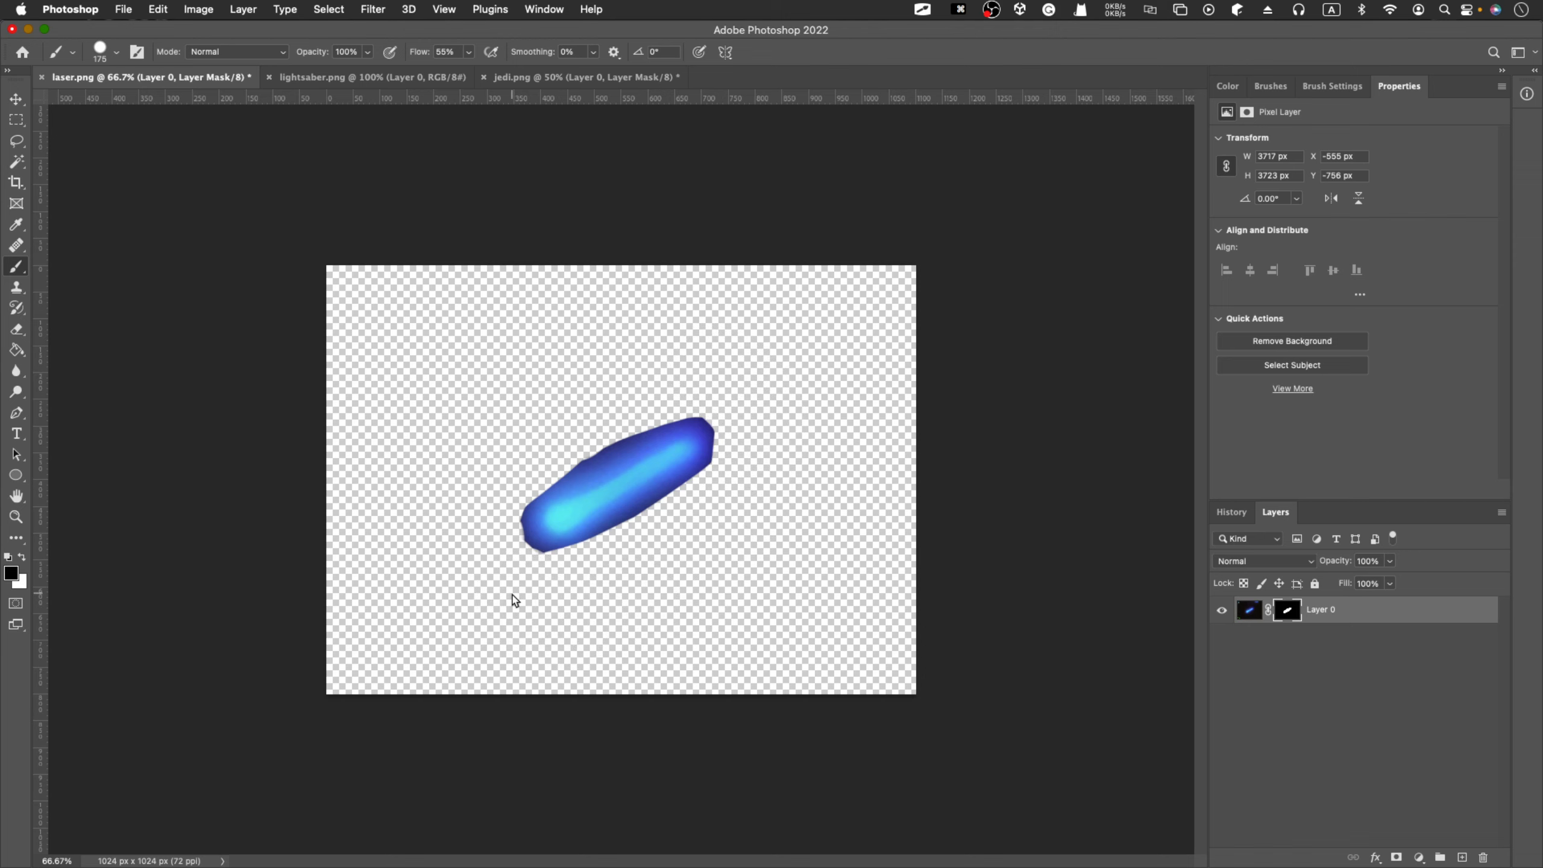
Step: Soften the beam's upper and lower edges on the mask using an 80 px brush at 53% opacity and 40% flow
click(367, 53)
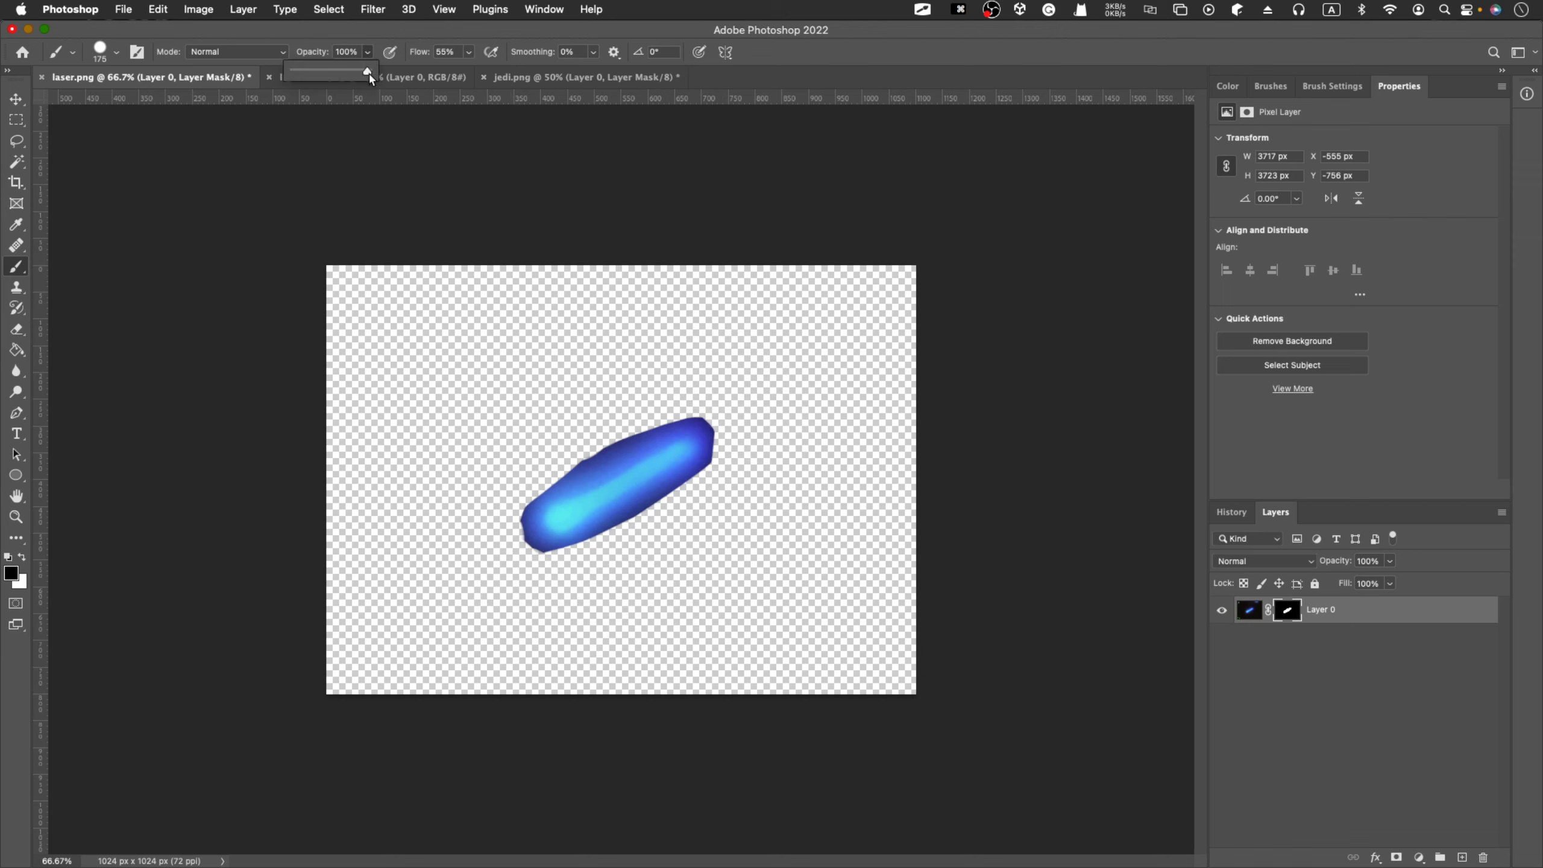
click(468, 52)
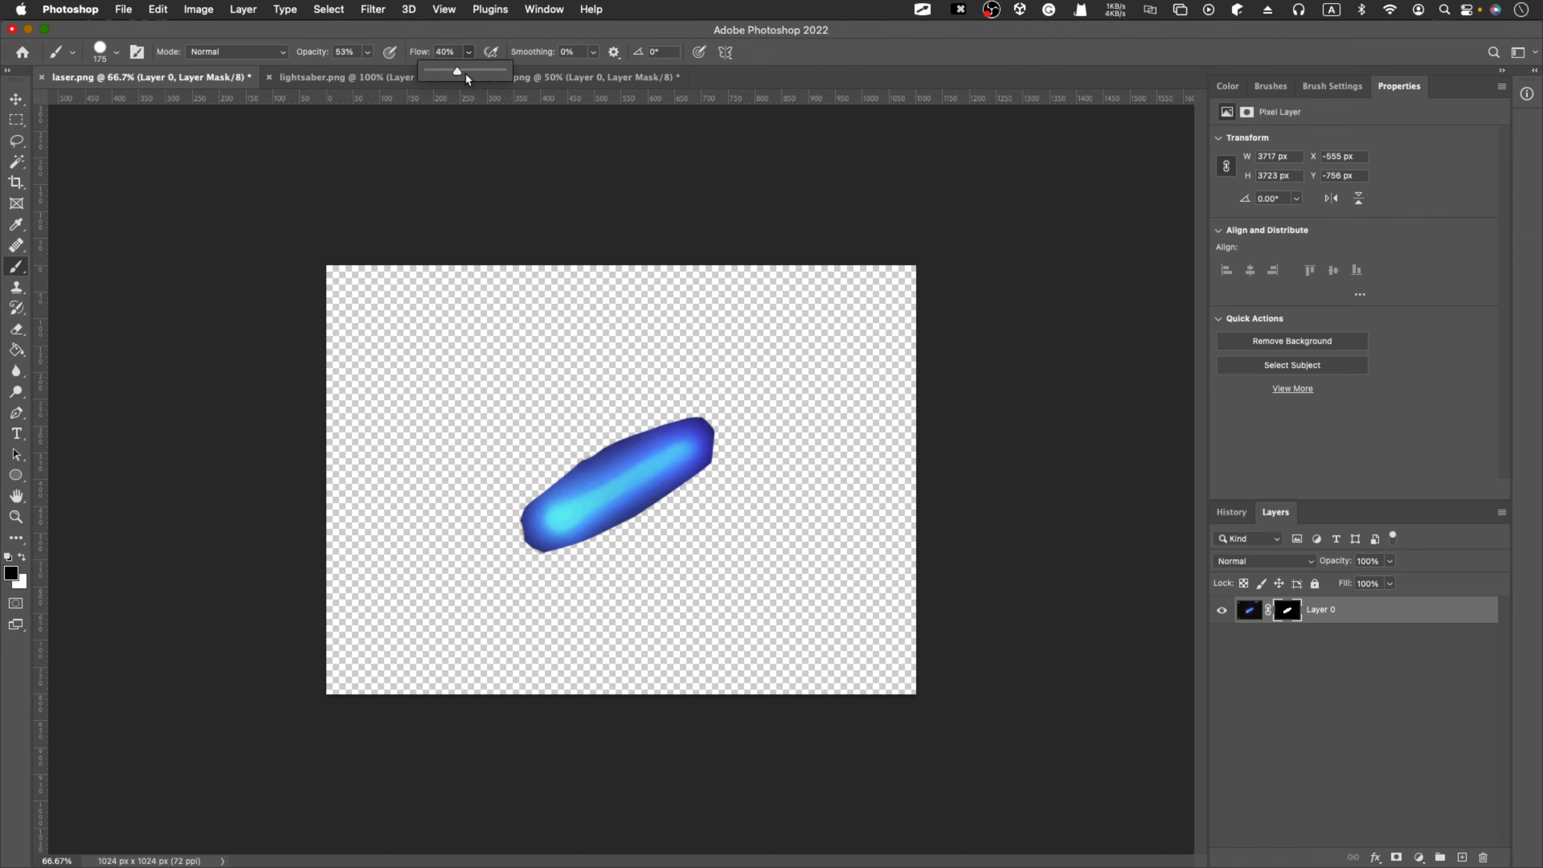
key(bracketleft)
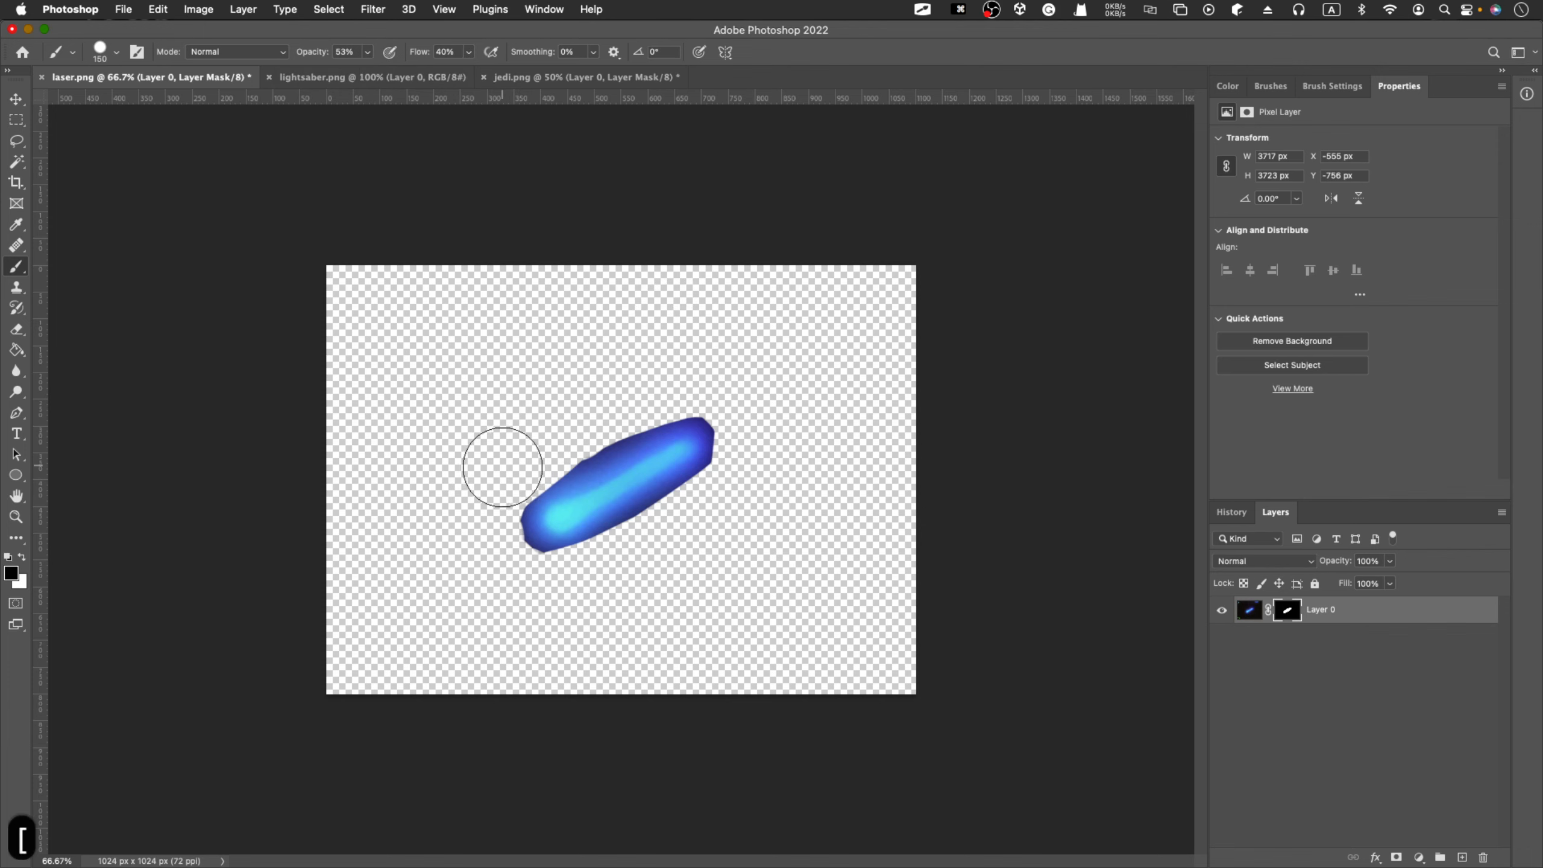
key(bracketleft)
key(bracketleft)
key(bracketleft)
key(bracketleft)
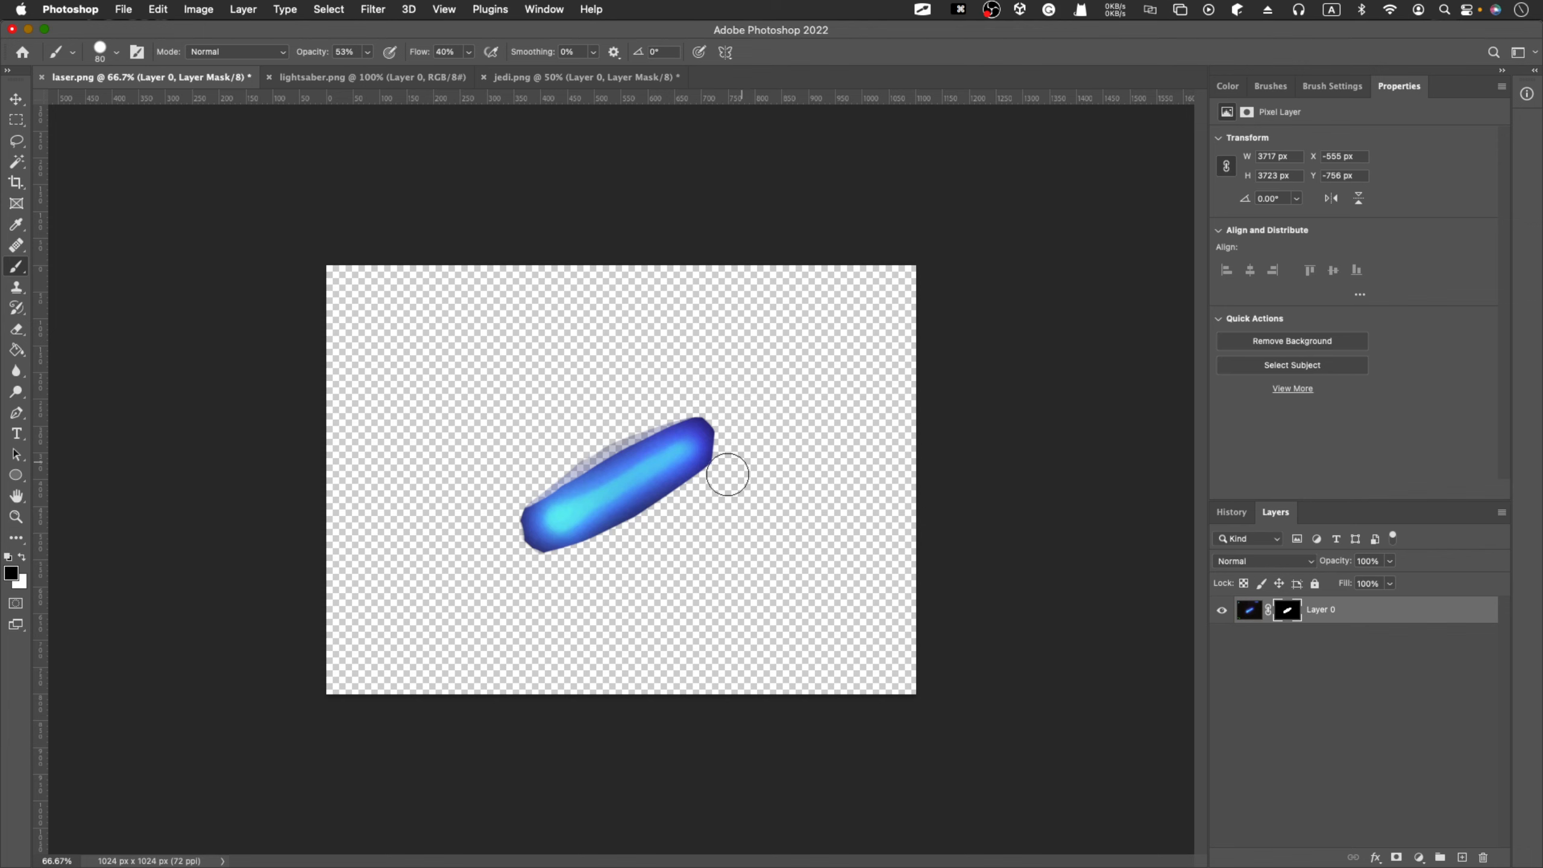
drag(691, 501, 543, 562)
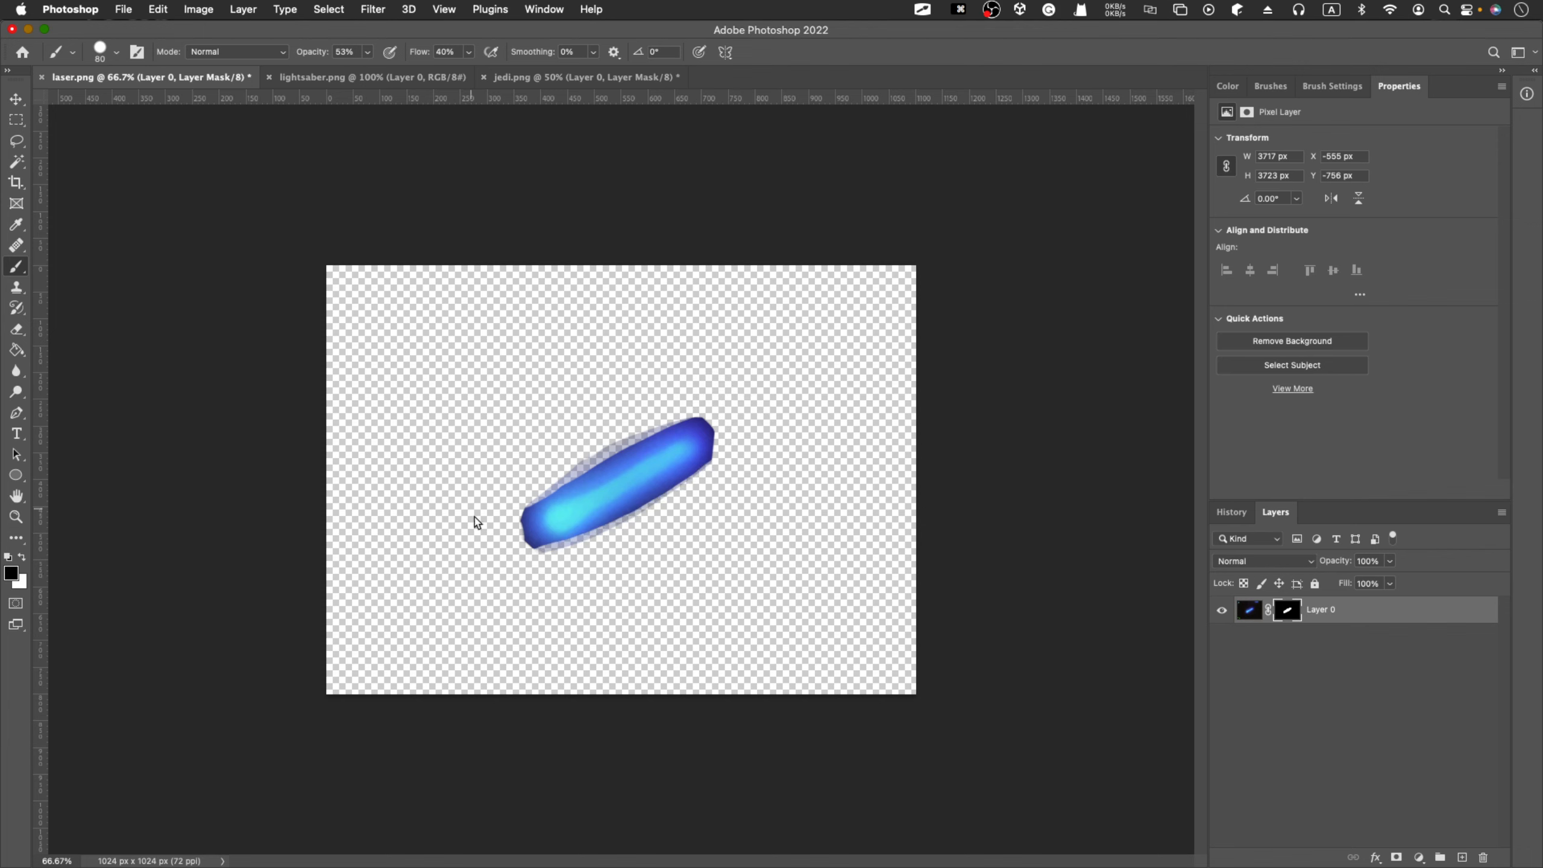
Step: Mask away the remaining outer glow along both long edges and at the tips, leaving a slim bright beam
drag(497, 512, 509, 556)
mouse_move(508, 497)
mouse_down()
mouse_move(506, 528)
mouse_move(612, 428)
mouse_move(592, 433)
mouse_move(731, 401)
mouse_move(698, 490)
mouse_move(614, 536)
mouse_move(647, 519)
mouse_up()
key(super+z)
drag(562, 466, 657, 421)
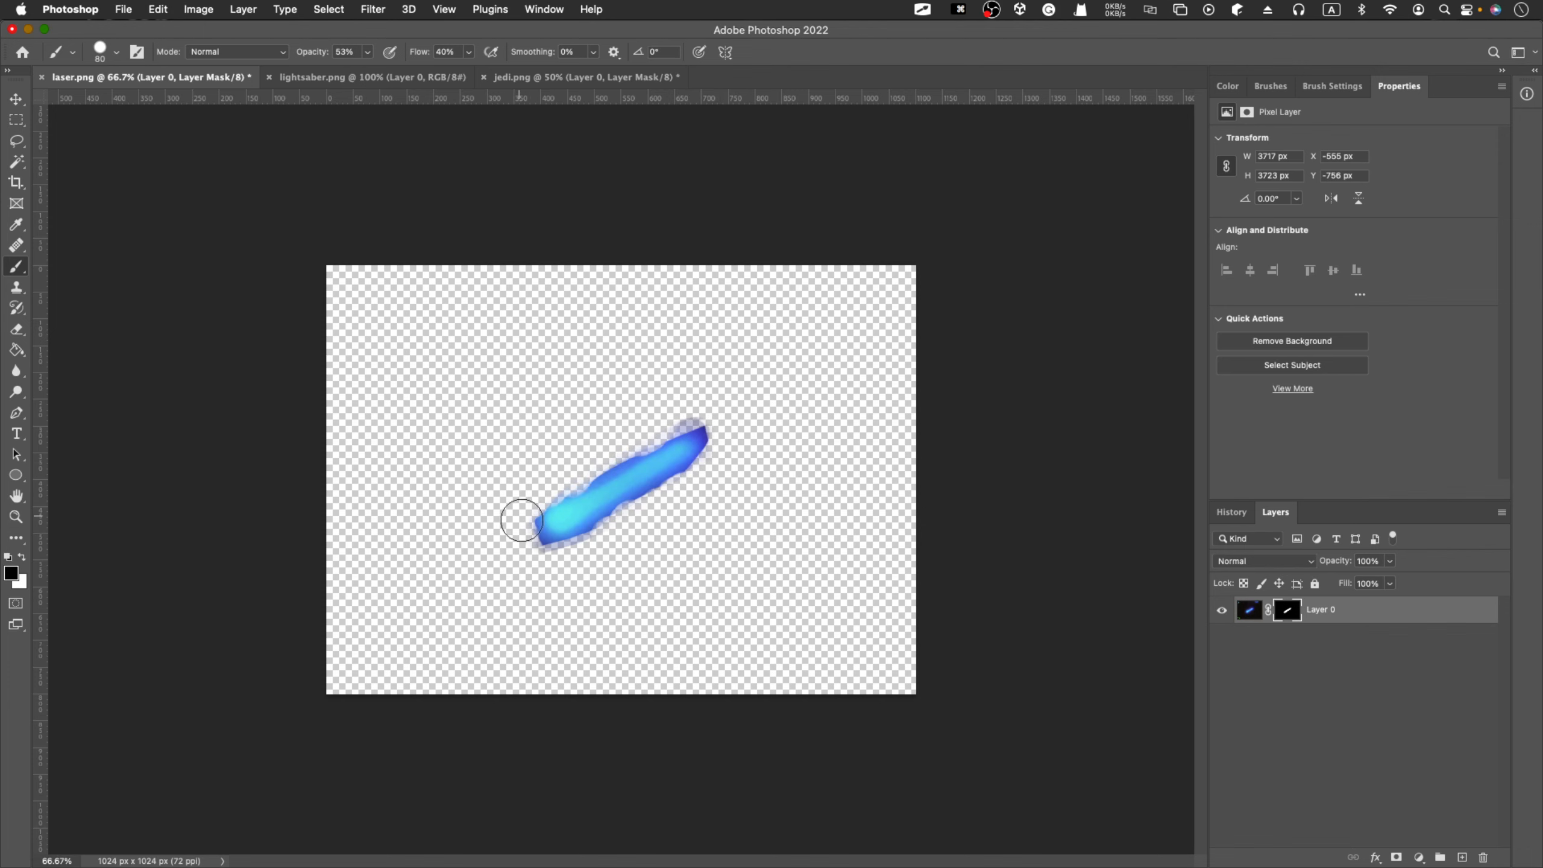
mouse_move(528, 559)
mouse_down()
mouse_move(556, 563)
mouse_move(721, 473)
mouse_up()
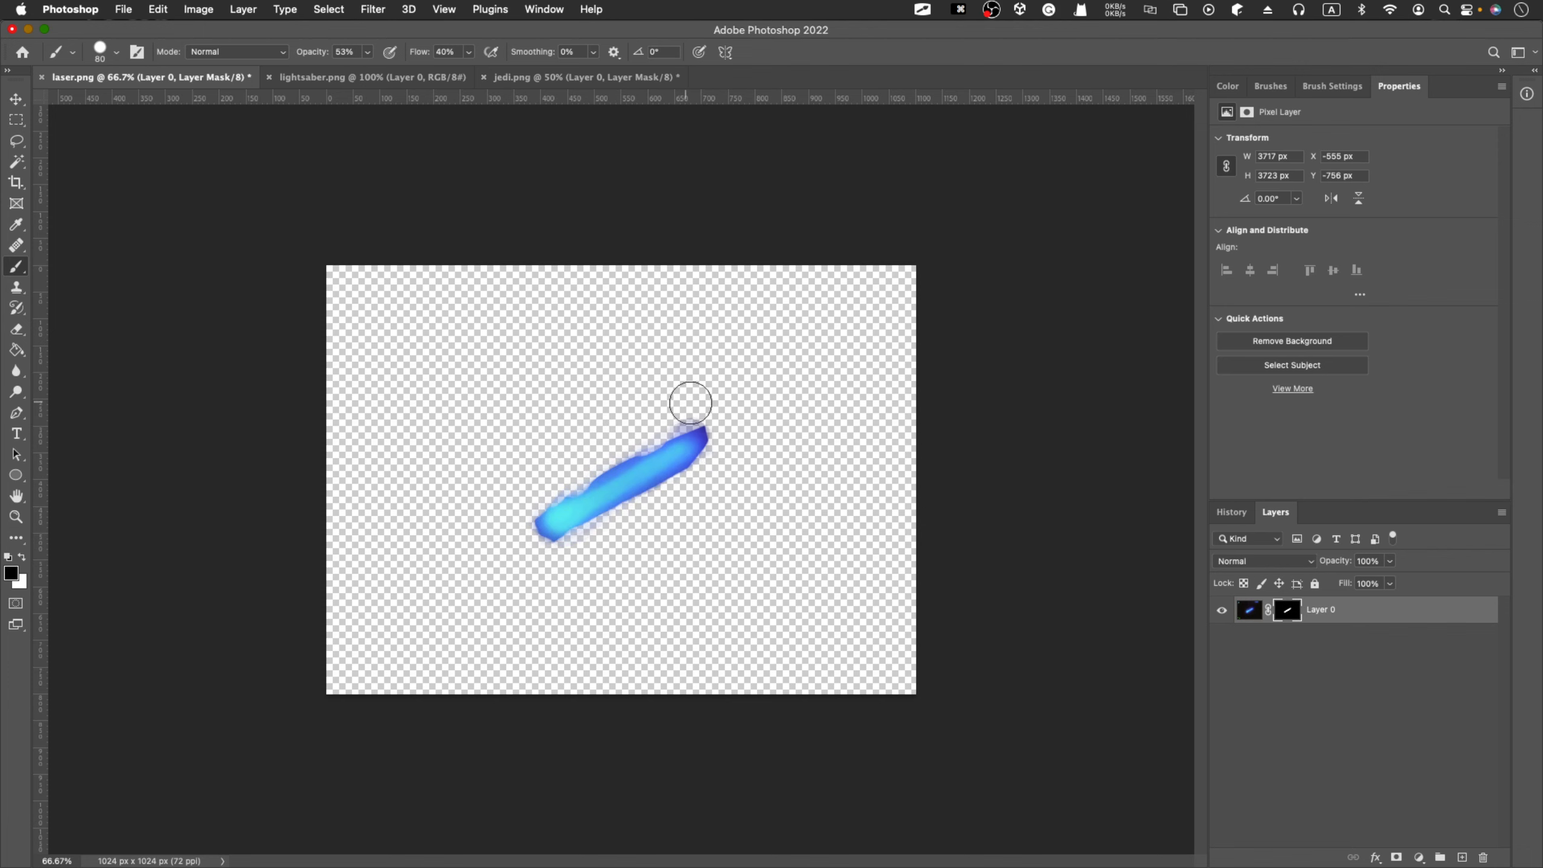
drag(691, 403, 713, 417)
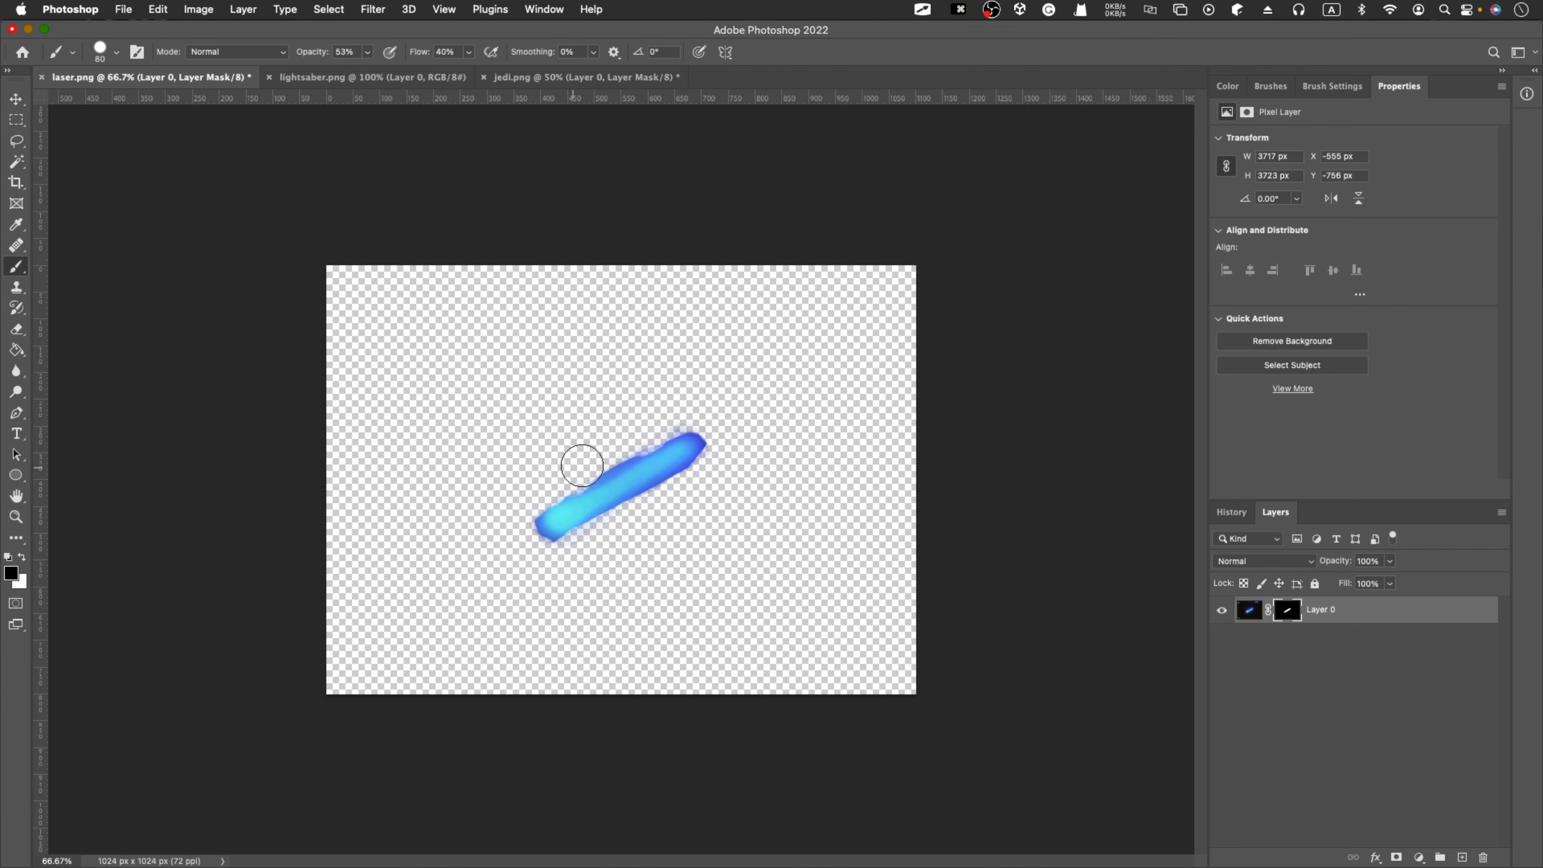
drag(582, 465, 670, 421)
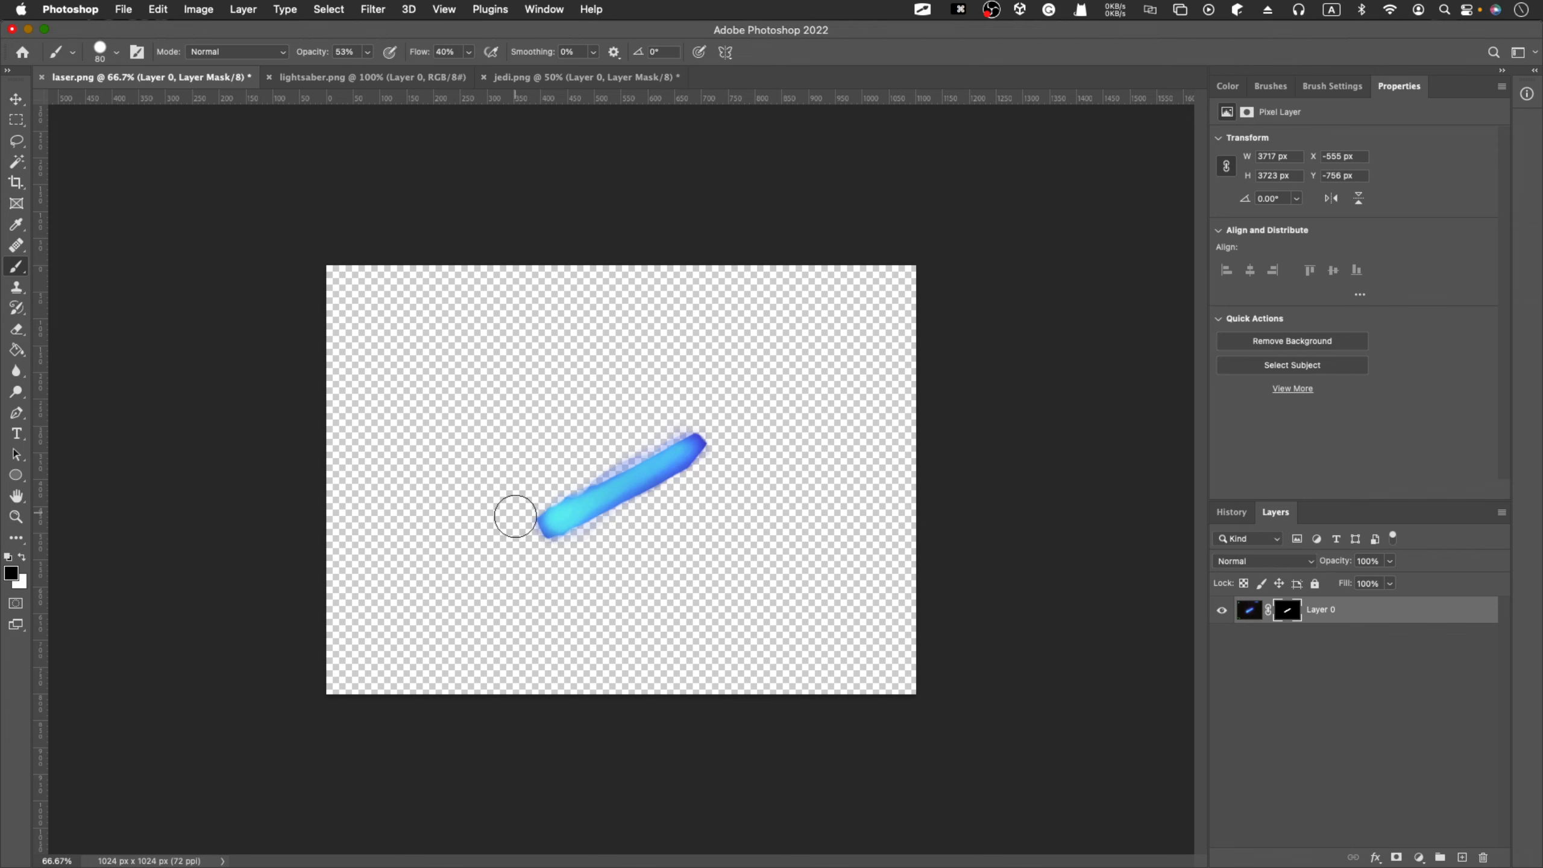
drag(714, 416, 711, 417)
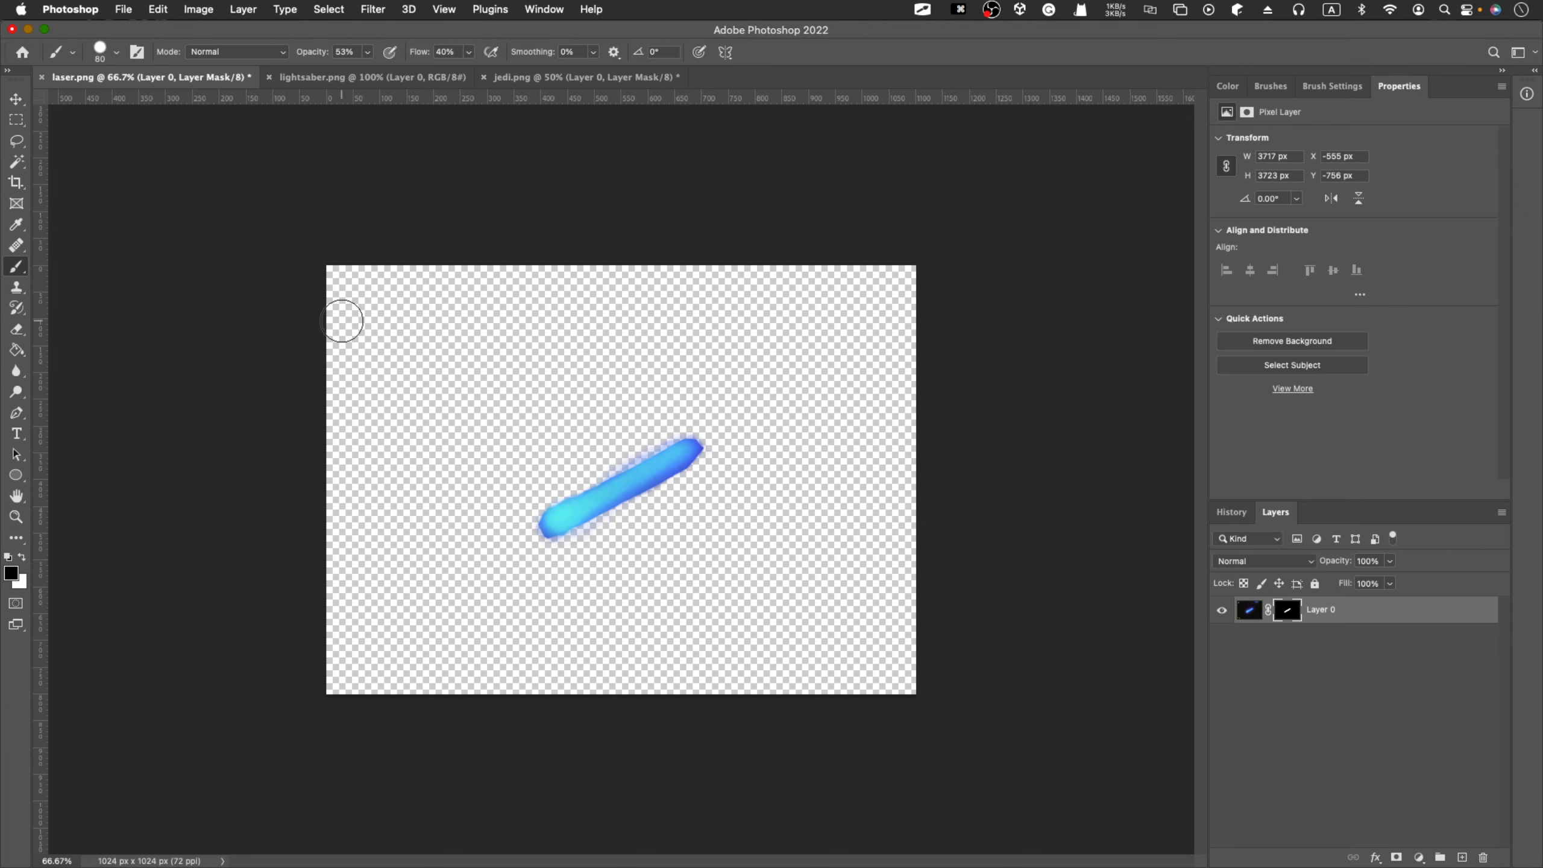
Step: Draw a loose freehand Lasso selection around the whole beam
key(l)
mouse_move(622, 387)
mouse_down()
mouse_move(451, 540)
mouse_move(741, 355)
mouse_move(506, 471)
mouse_up()
key(super+t)
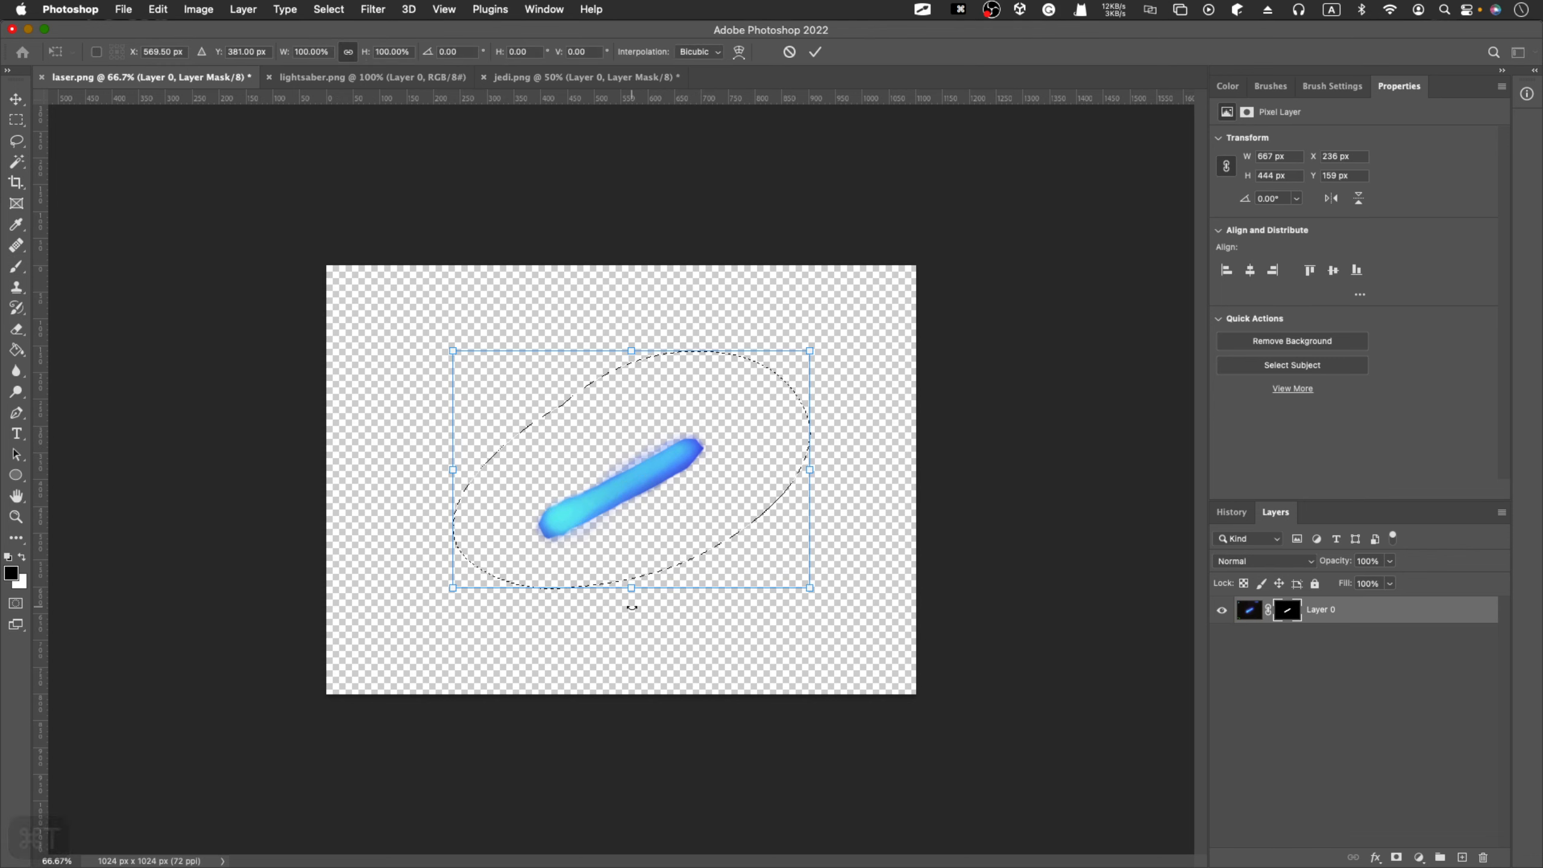
drag(634, 601, 602, 607)
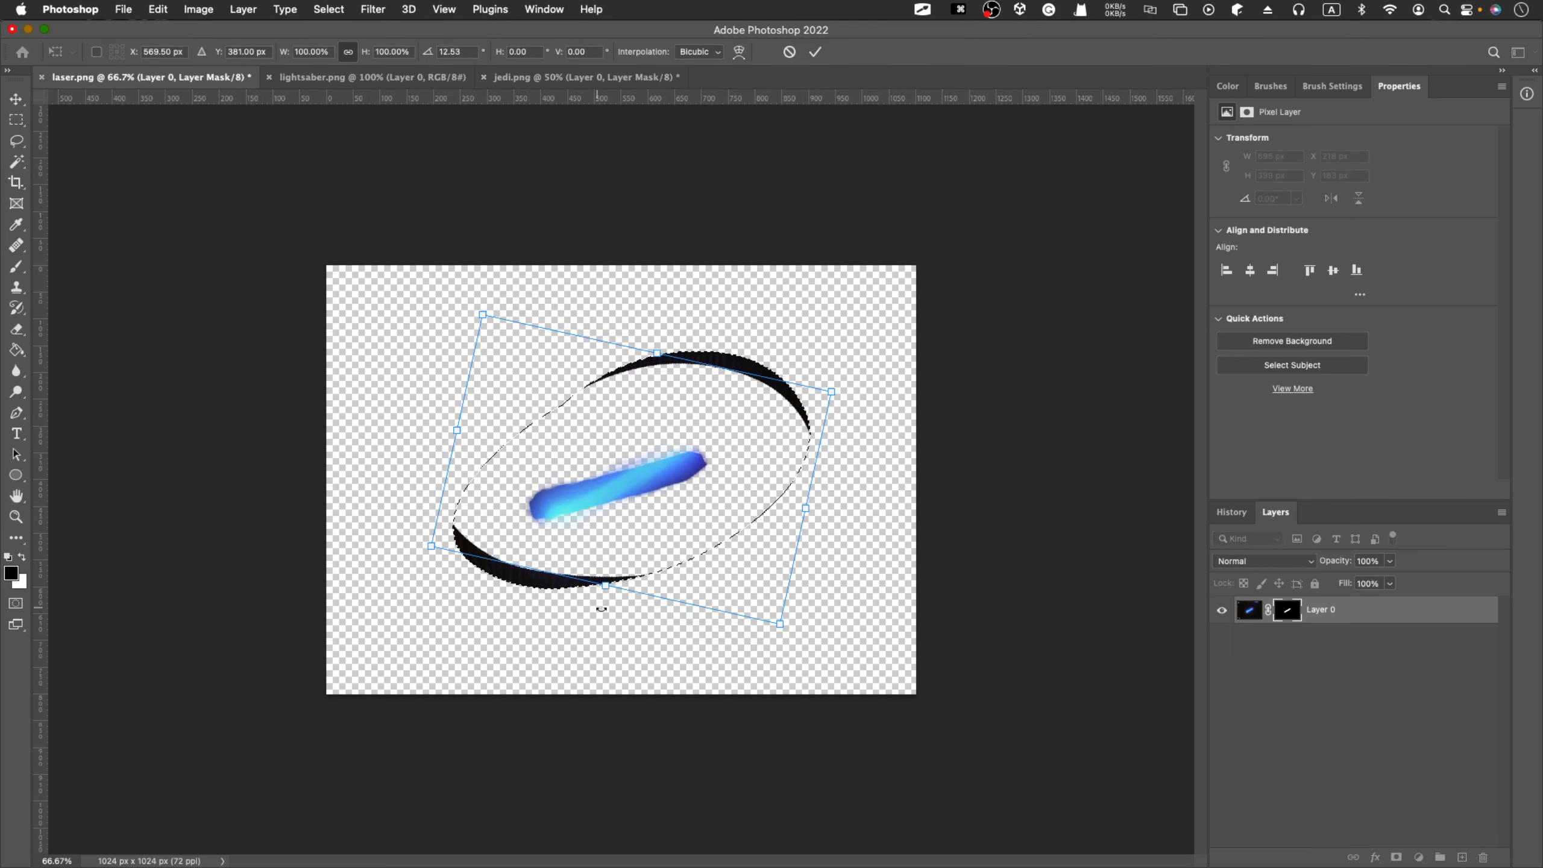
key(super+z)
Step: Flatten the image, and rotate the selected beam about 27° clockwise with Free Transform so it lies horizontally
click(1290, 681)
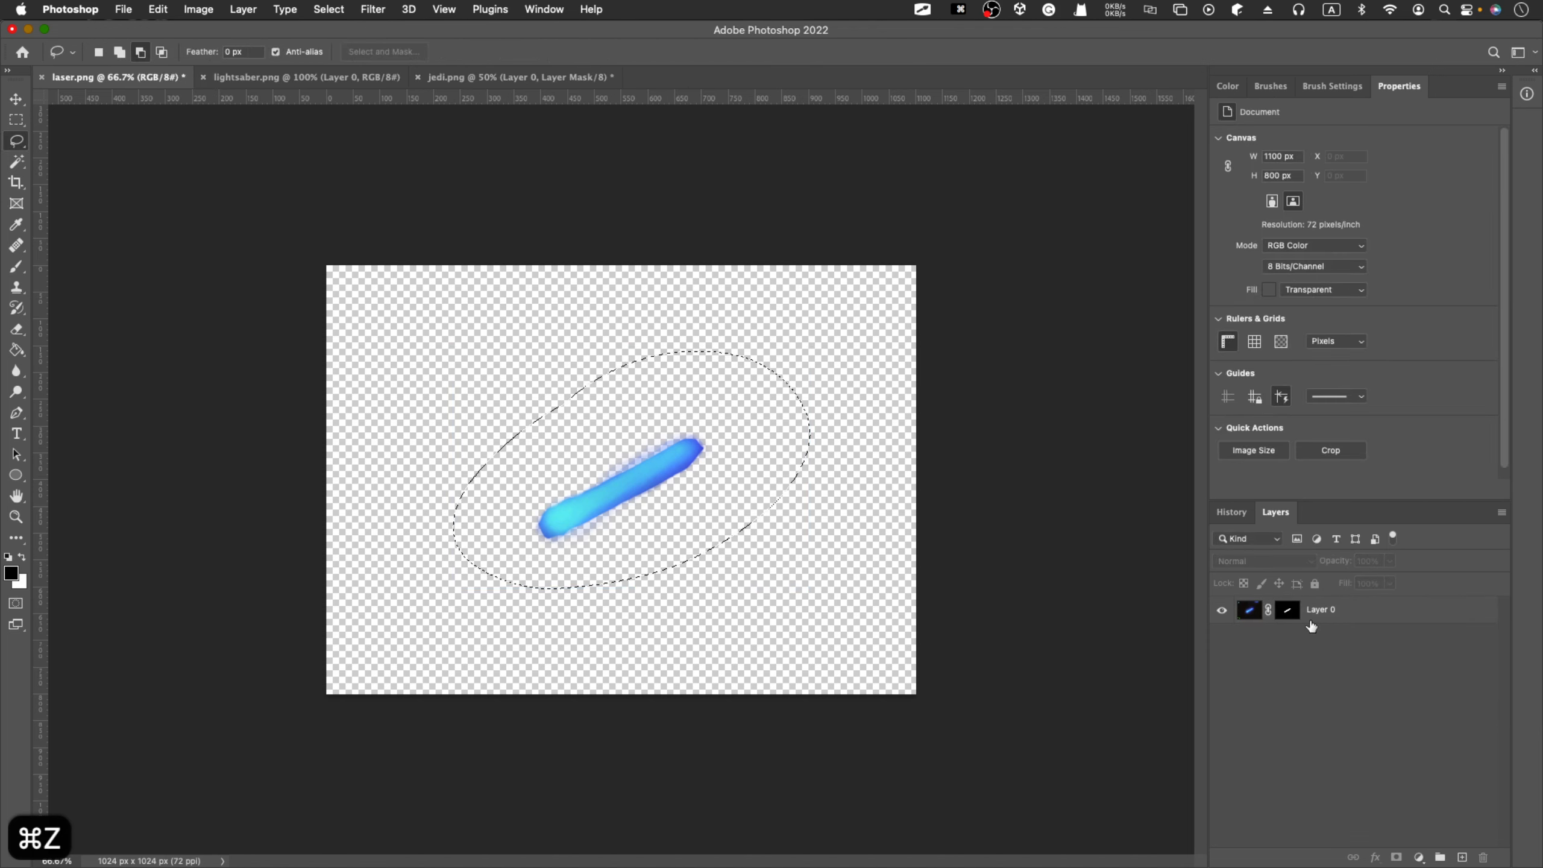
right_click(1355, 612)
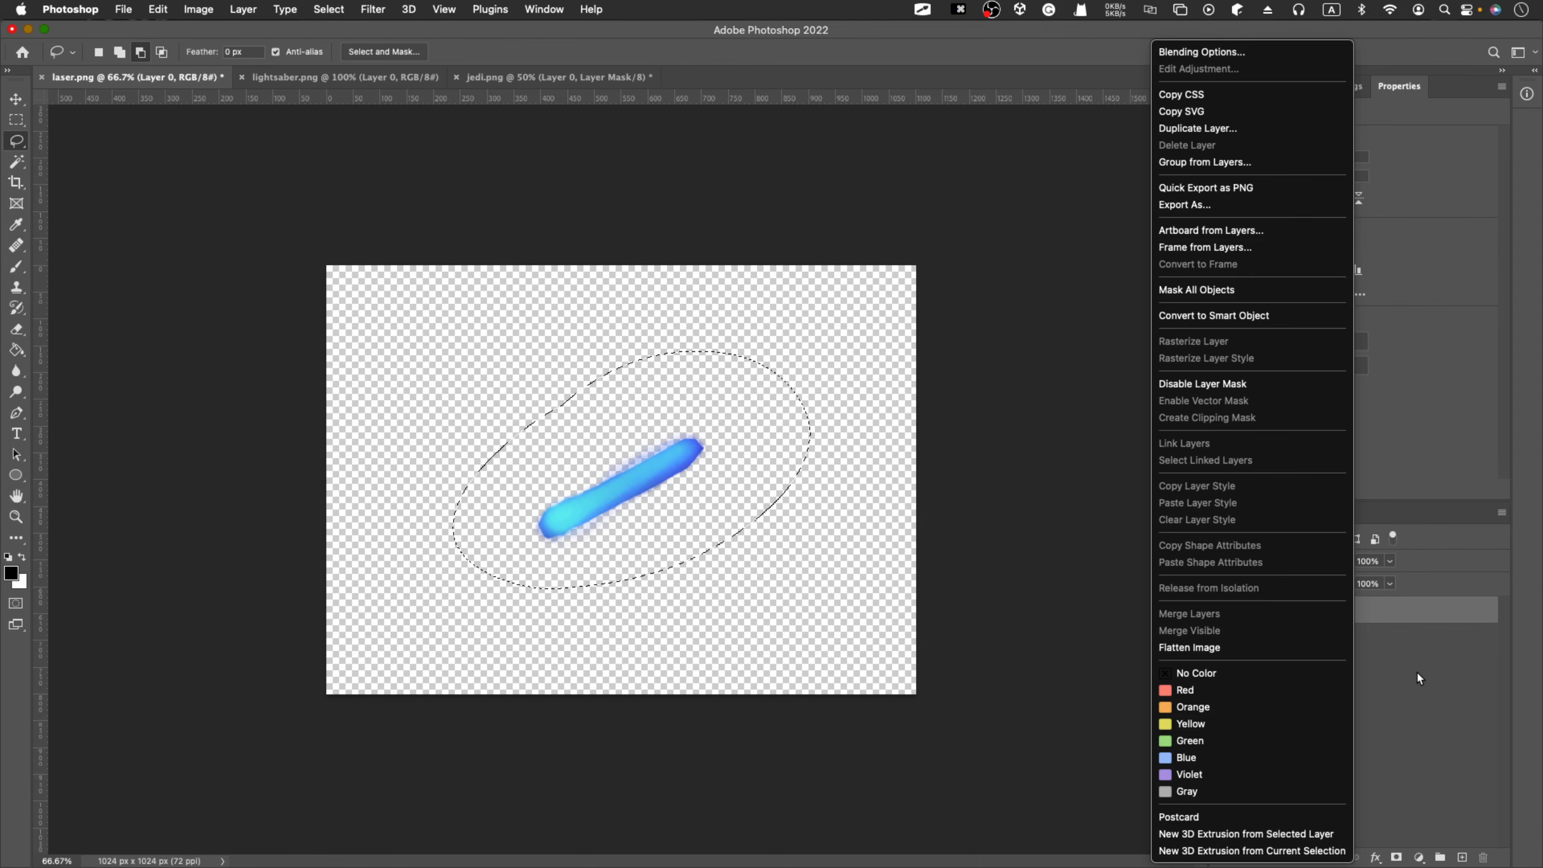
click(1323, 648)
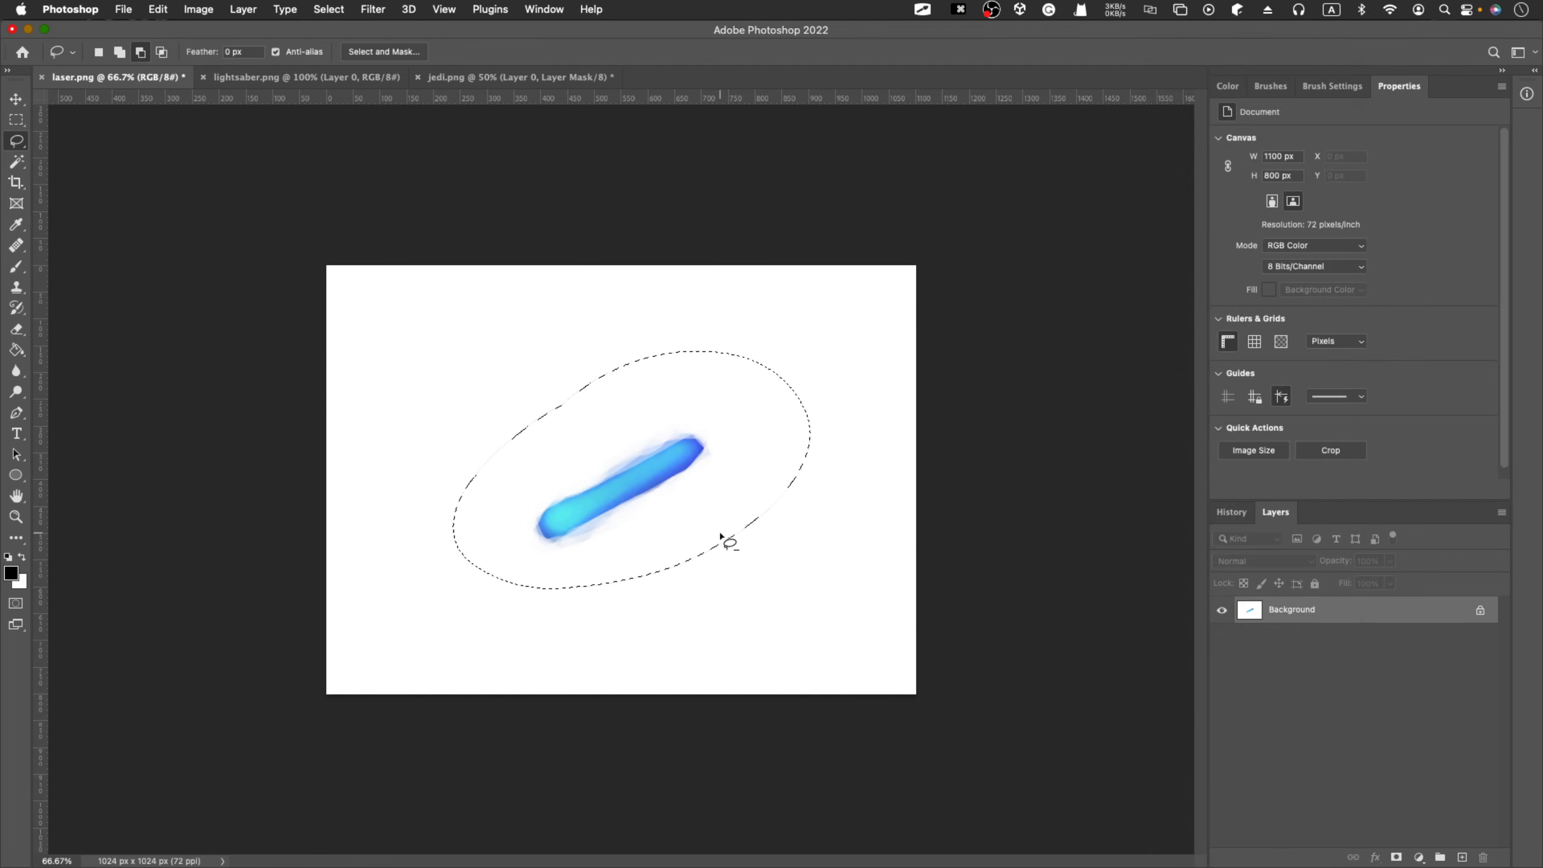
key(super+t)
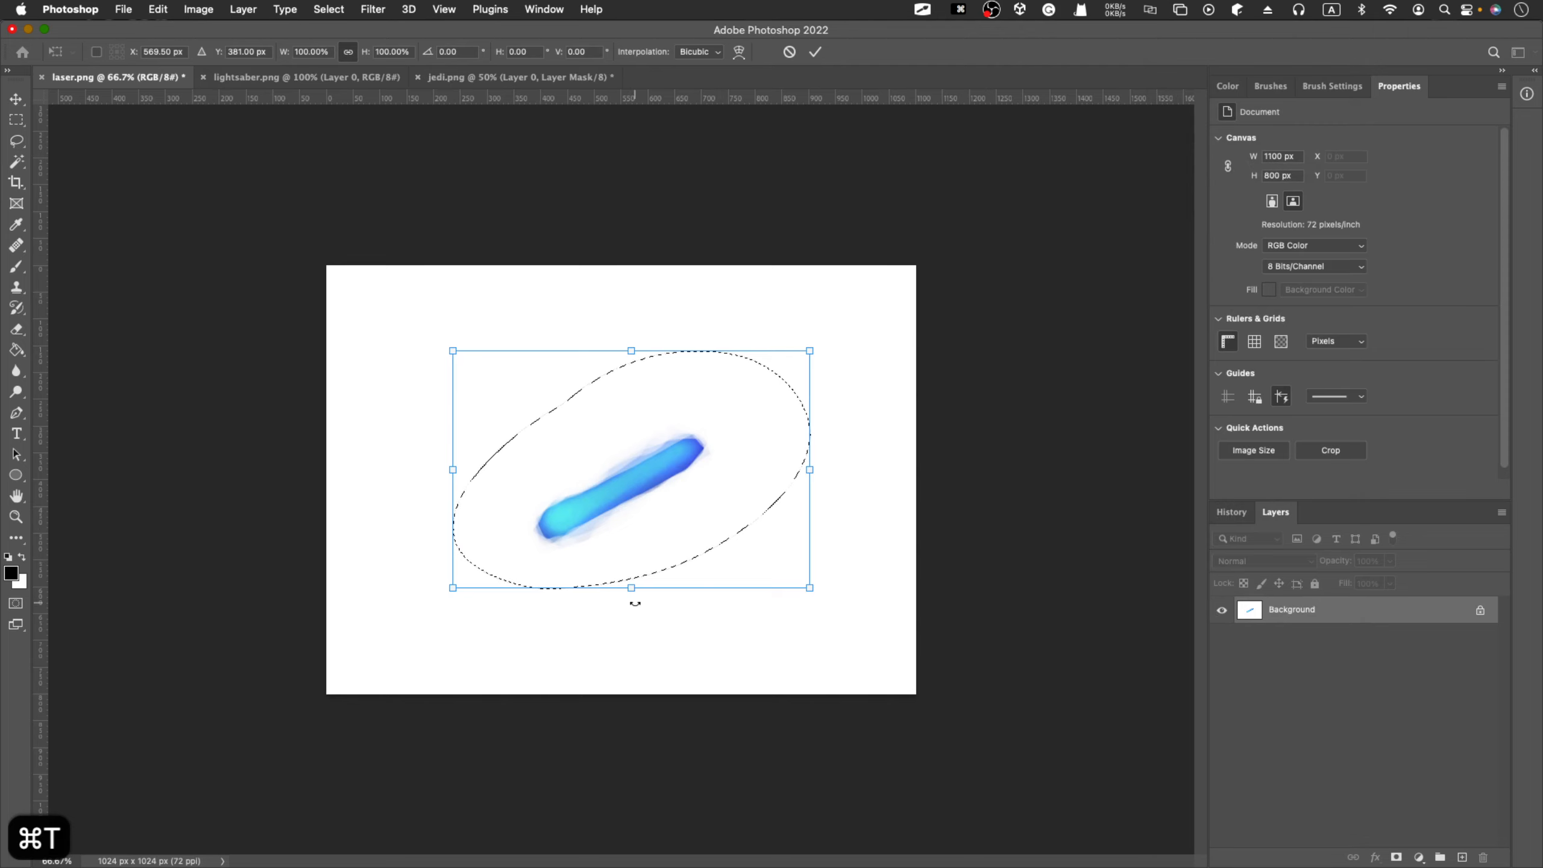
drag(629, 599, 571, 594)
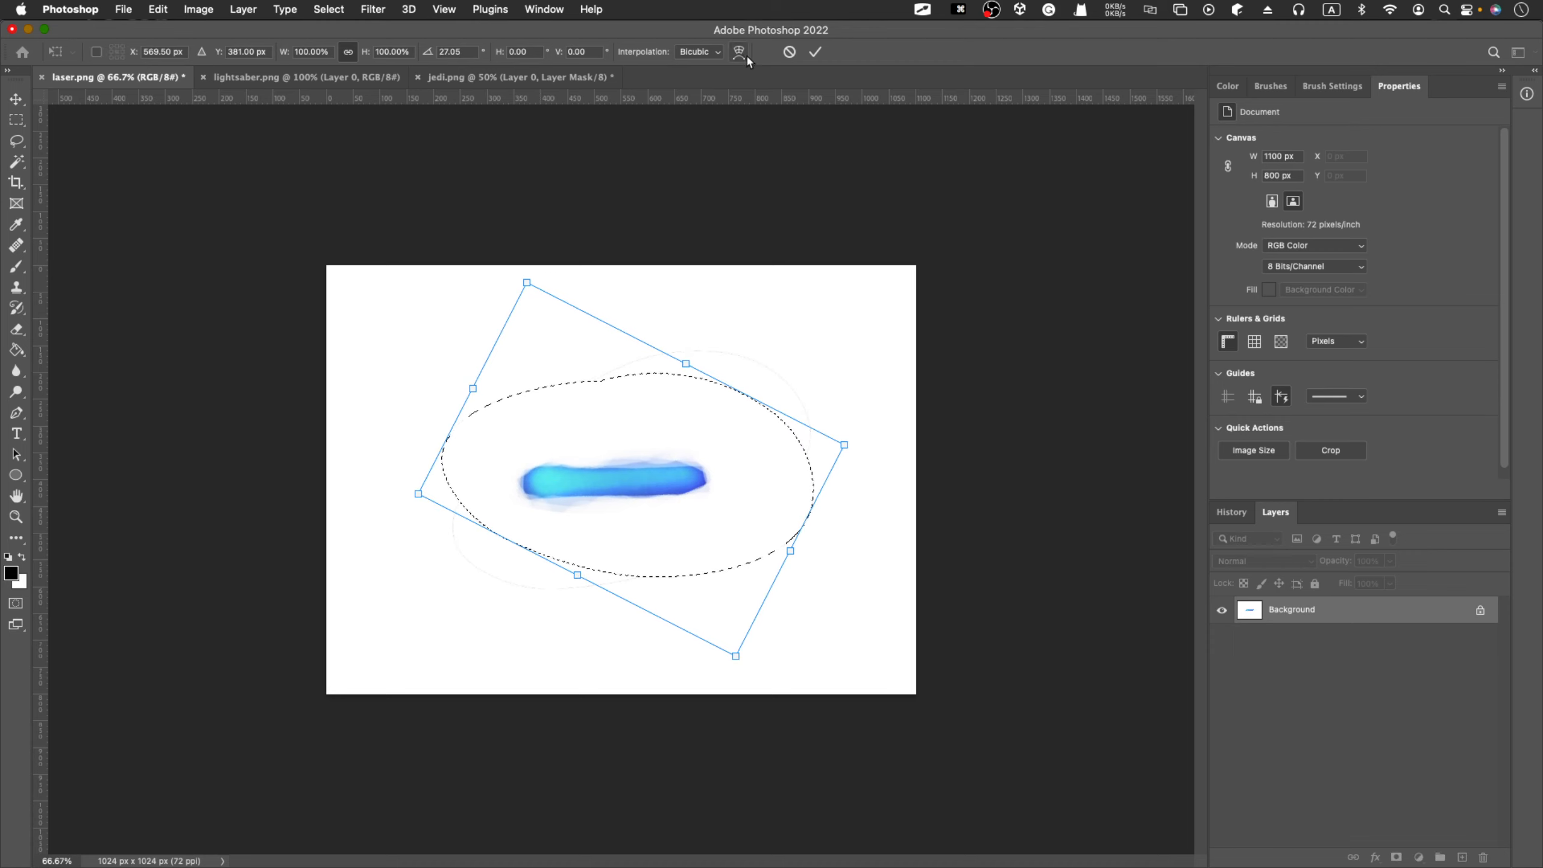
click(815, 52)
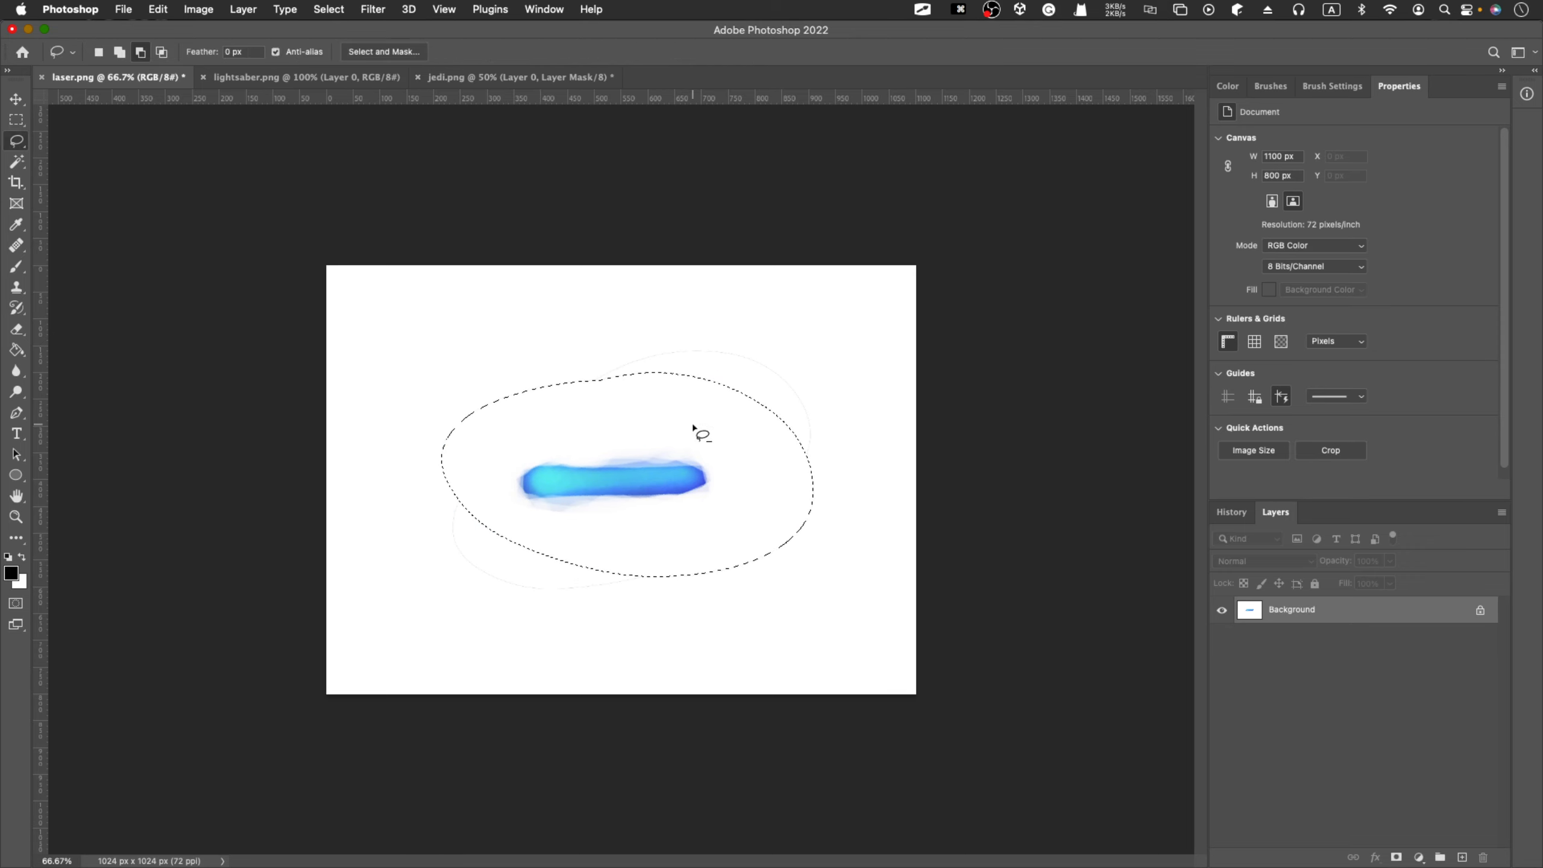
Step: Erase the haze around the beam's left end with a 70 px eraser at 37% opacity and 30% flow, and unlock the background layer
key(b)
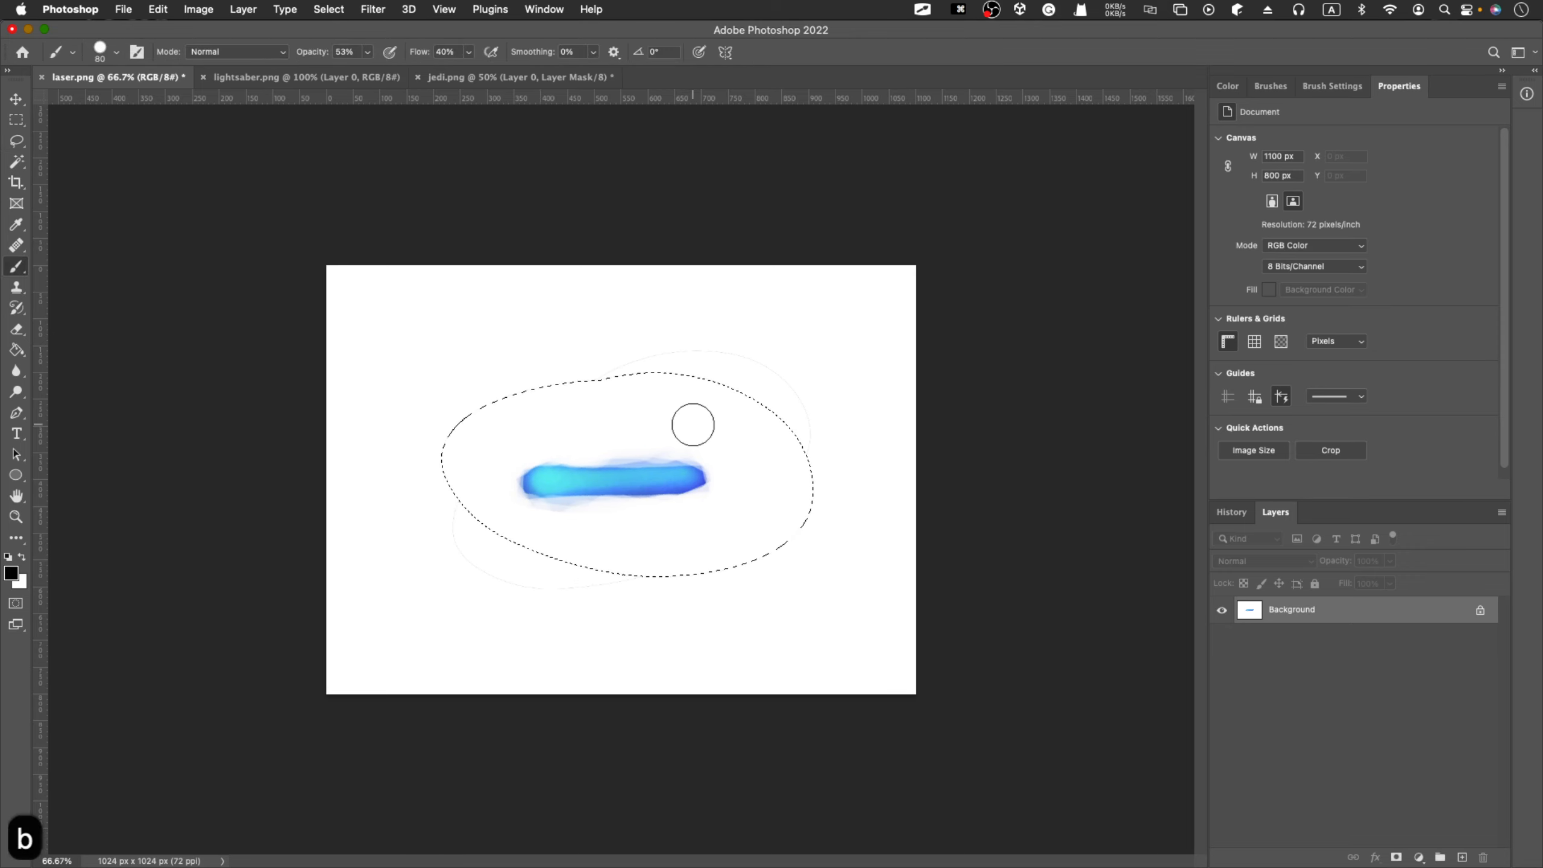
key(e)
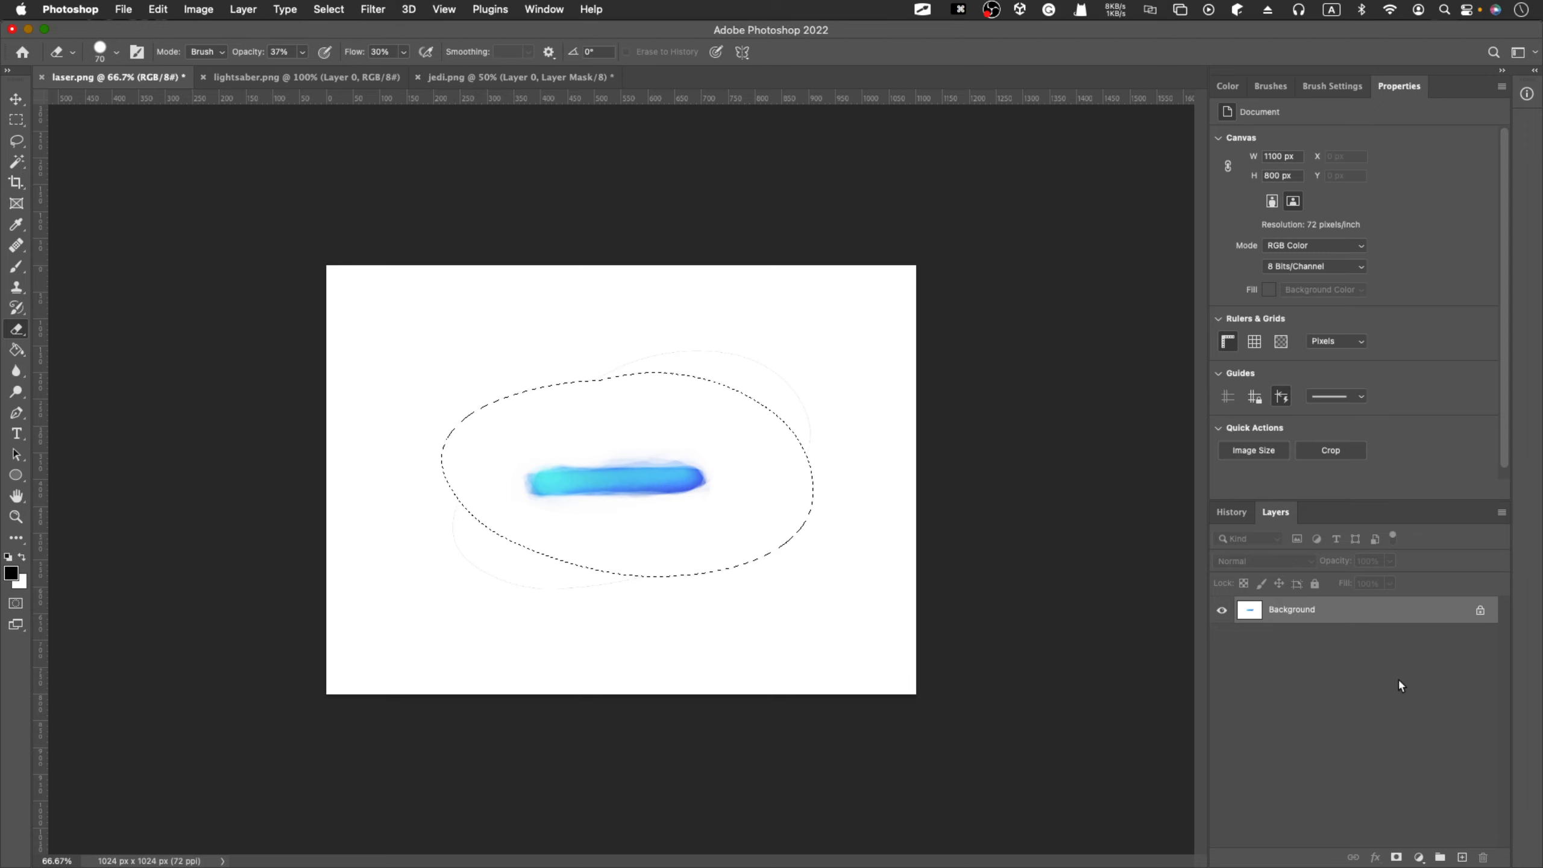
click(1479, 610)
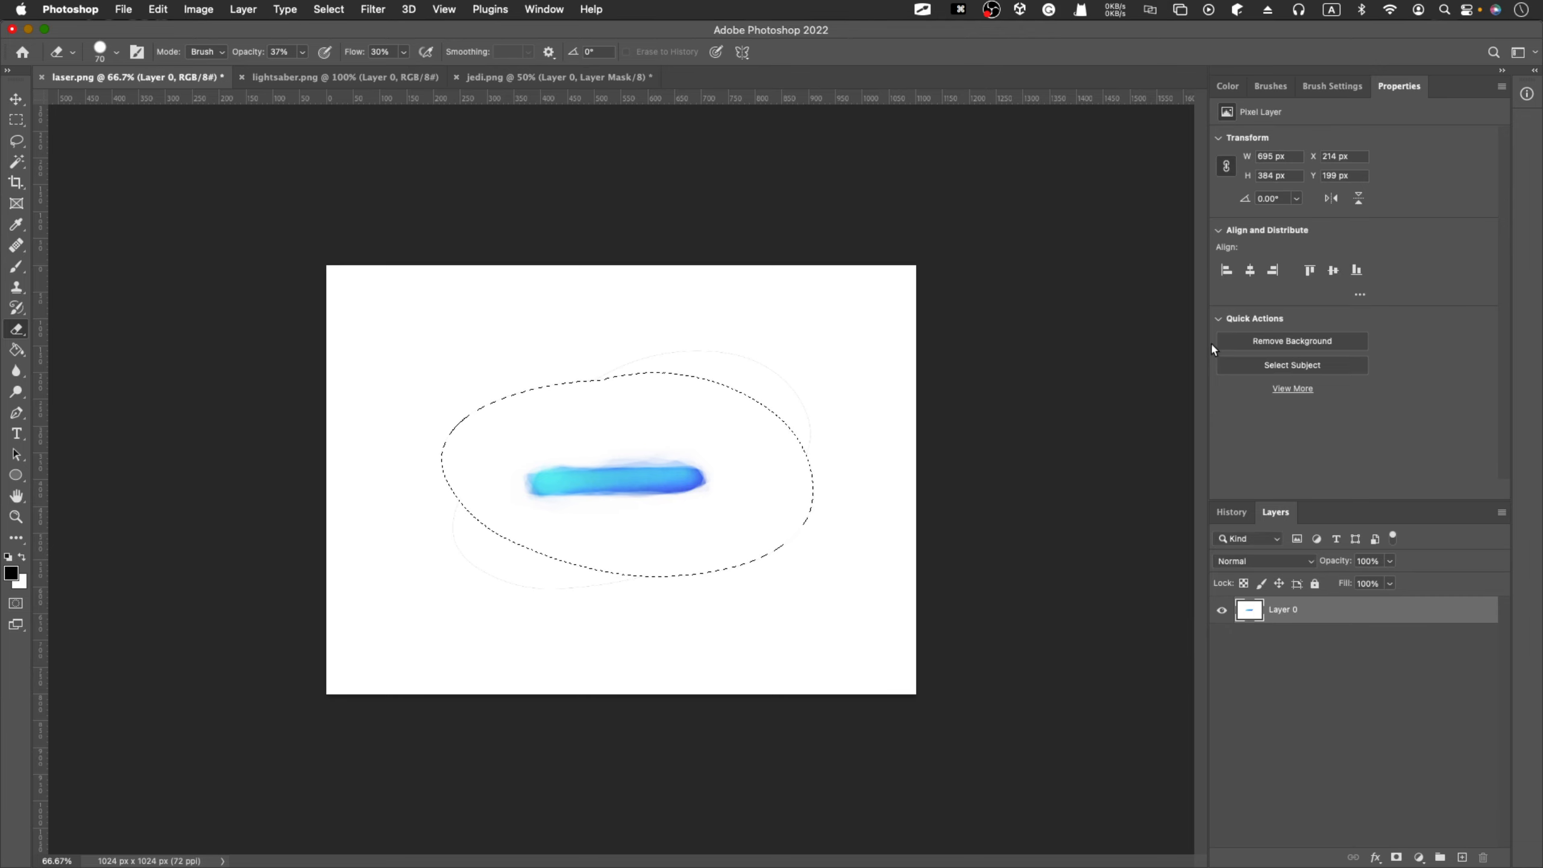
Step: Try to remove the white background around the horizontal beam, discarding the selection, and undo it
click(1243, 340)
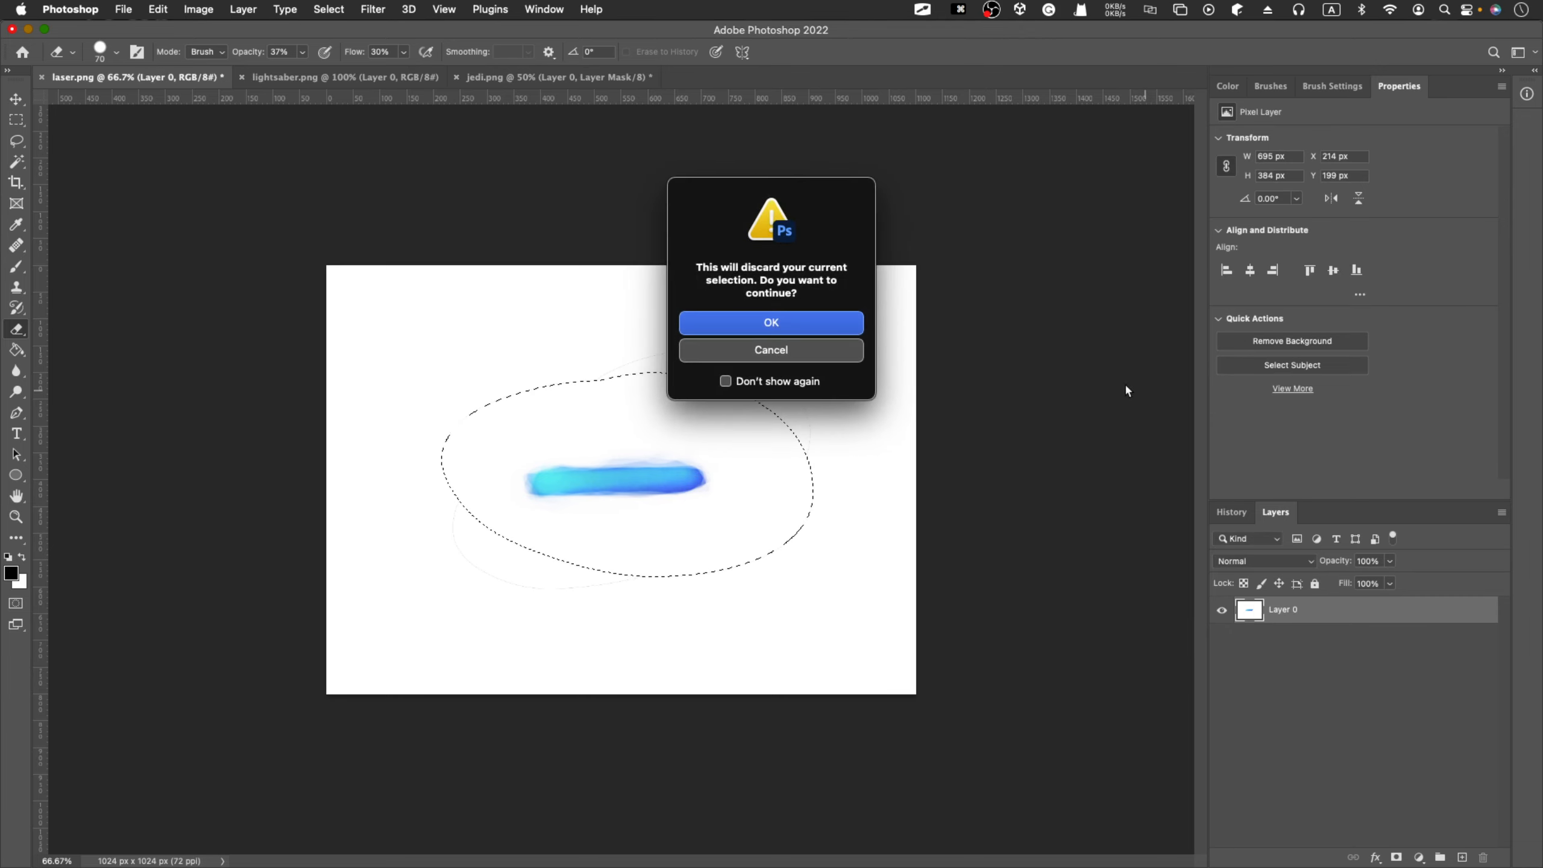
click(814, 322)
key(super+z)
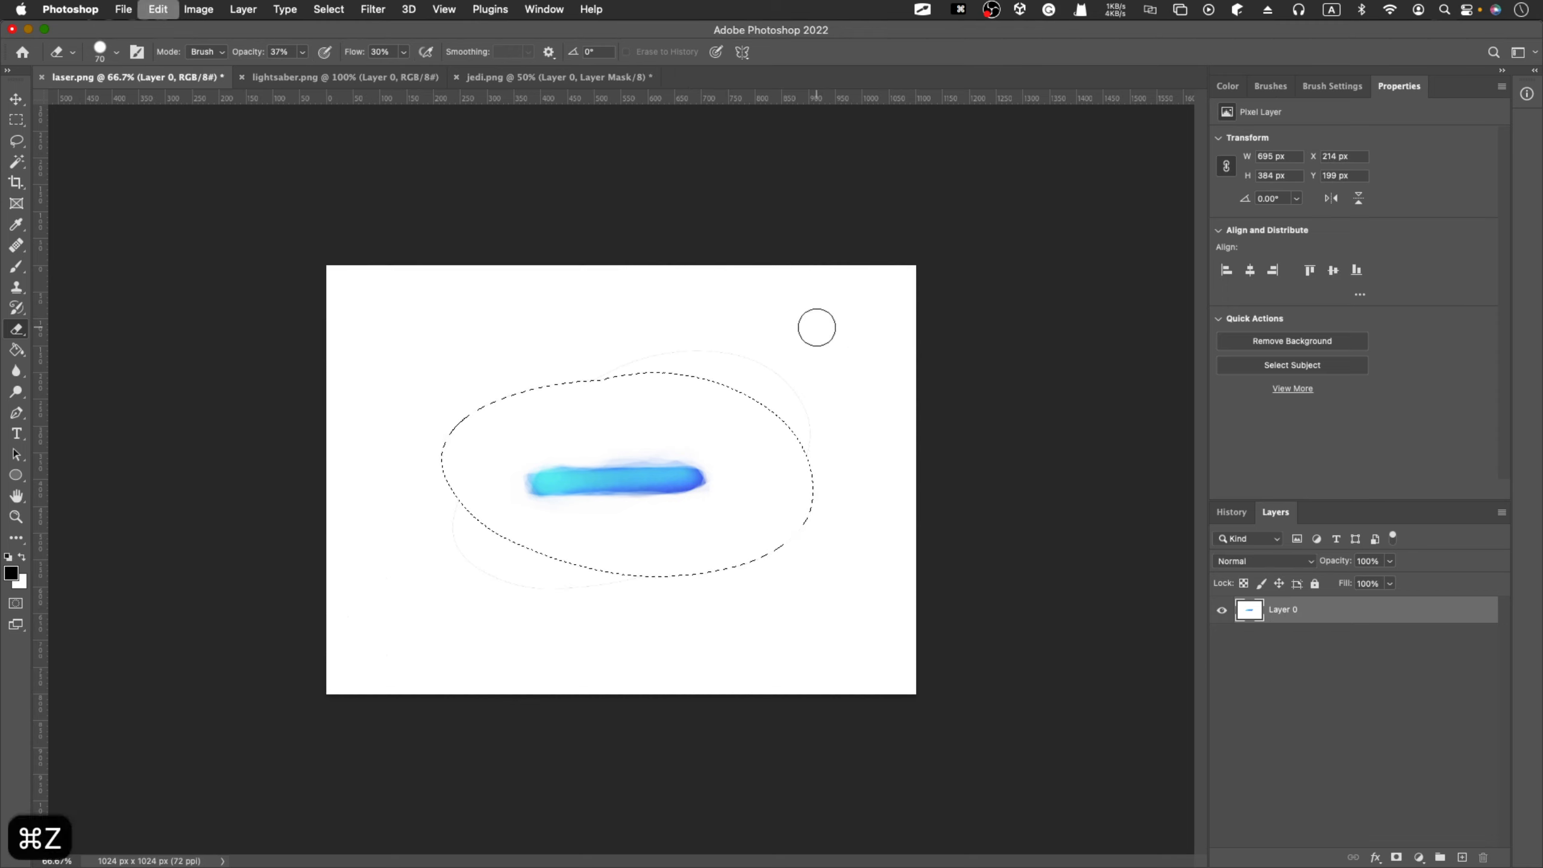
Step: Clear the selection around the blue stroke and remove the background from Layer 0
key(super+d)
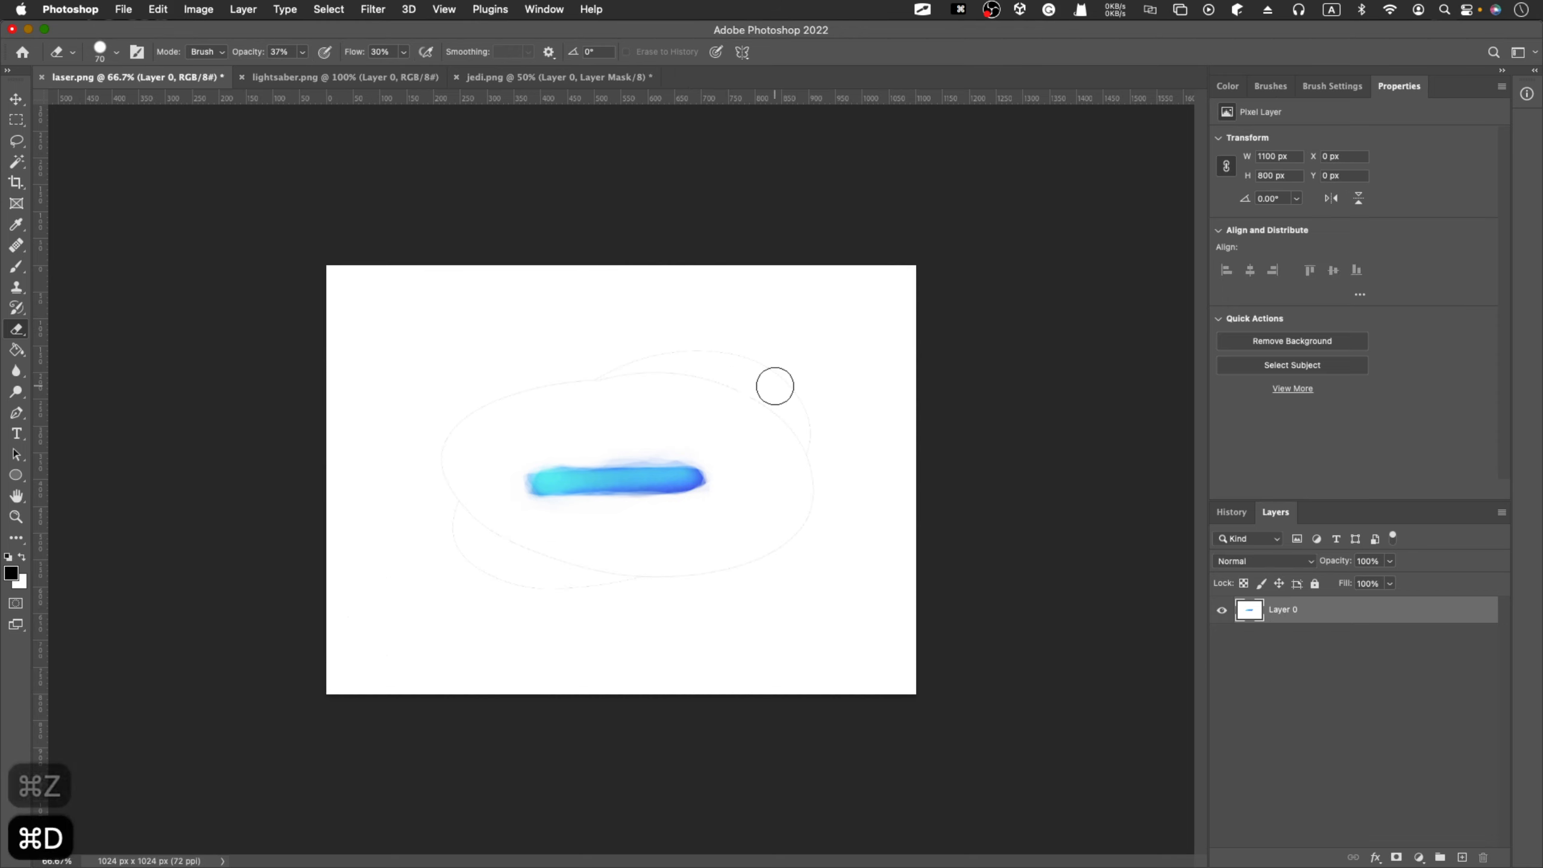
click(1326, 344)
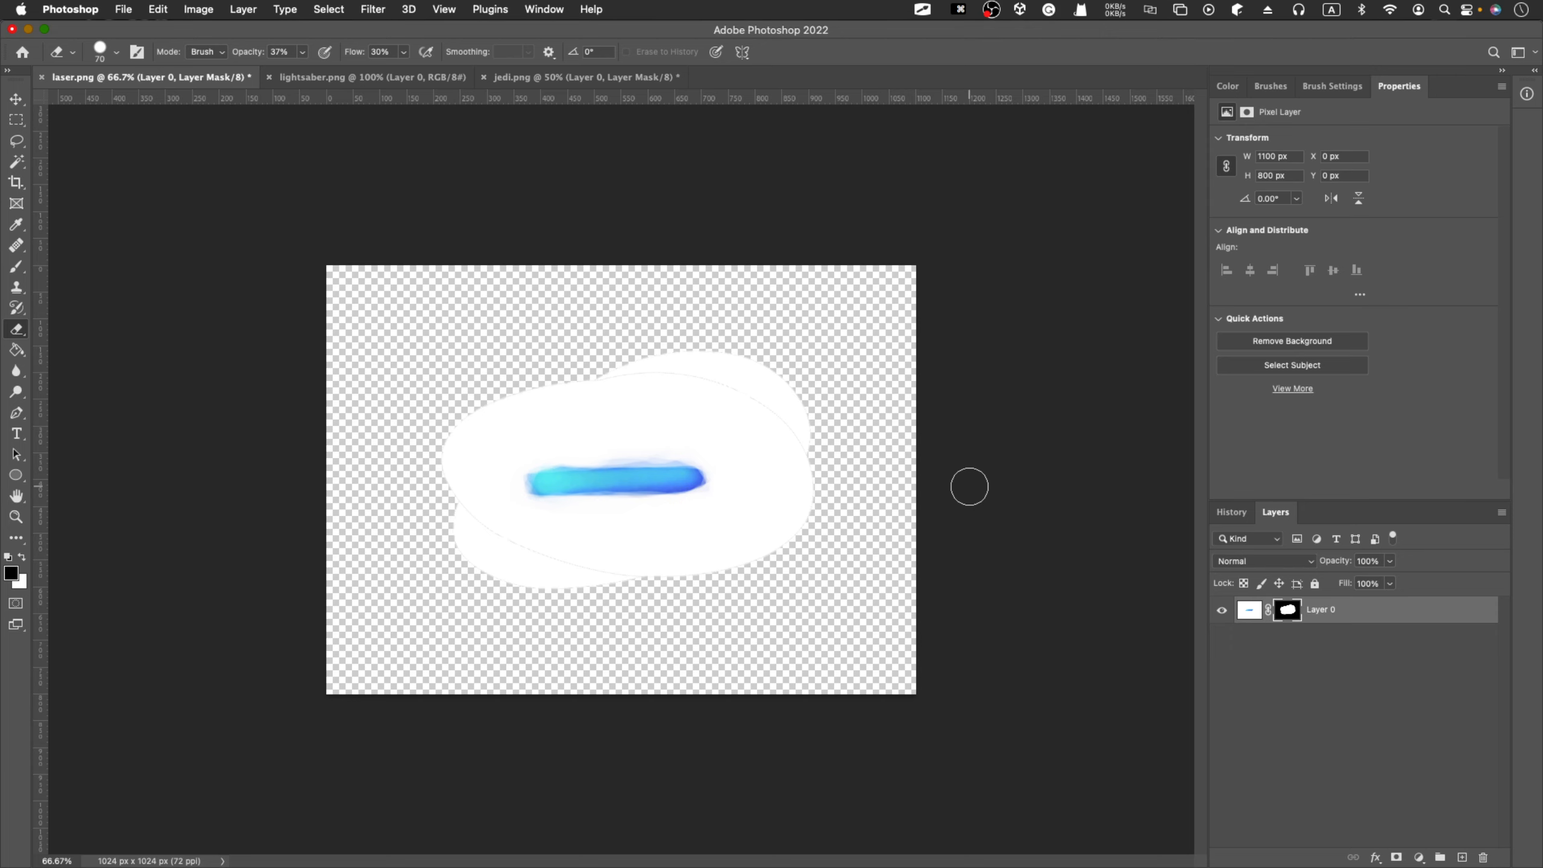
Step: Paint black on the layer mask with the Brush, enlarged up to 300 px, to hide the white area surrounding the blue laser stroke
key(b)
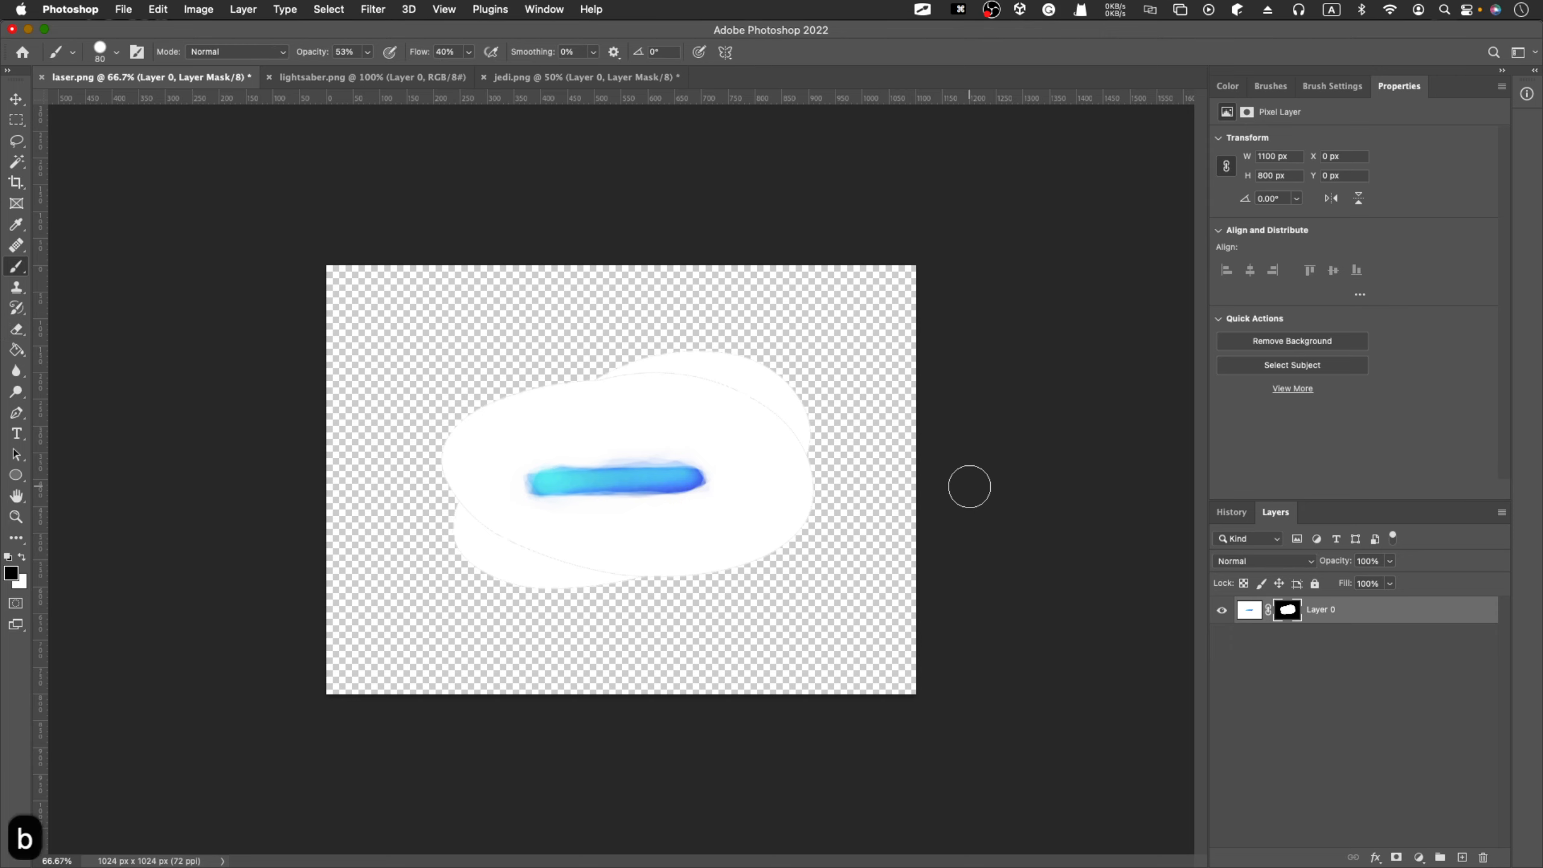
mouse_move(816, 465)
mouse_down()
mouse_move(816, 417)
mouse_move(778, 534)
mouse_move(802, 451)
mouse_move(765, 499)
mouse_move(765, 331)
mouse_move(679, 338)
mouse_up()
key(bracketright)
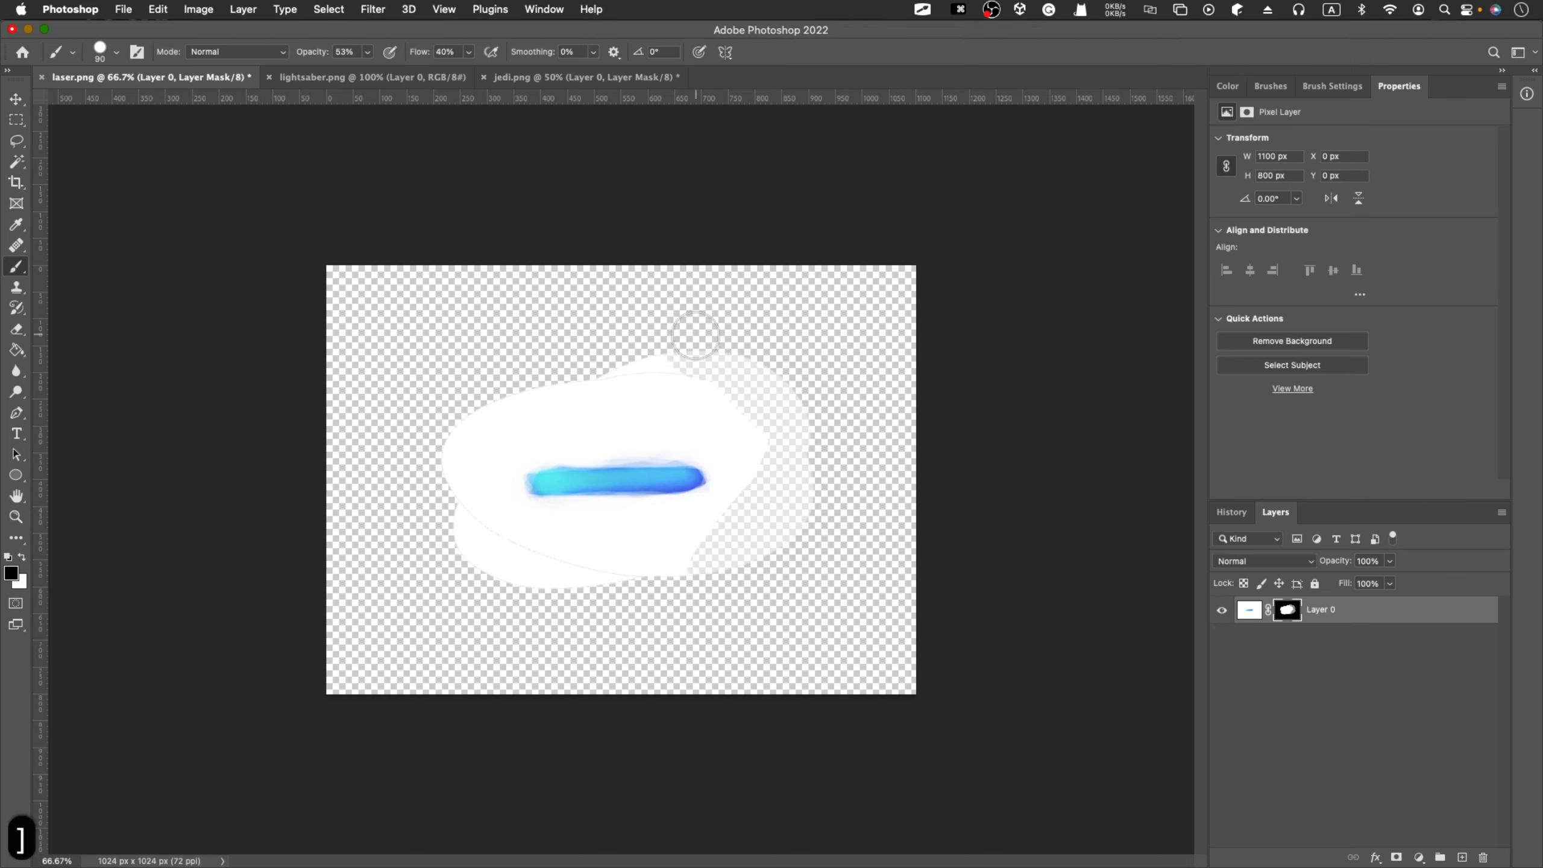
key(bracketright)
key(bracketright)
key(bracketright)
key(bracketright)
key(bracketright)
key(bracketright)
key(bracketright)
mouse_move(395, 345)
mouse_down()
mouse_move(465, 380)
mouse_move(578, 335)
mouse_move(785, 379)
mouse_move(667, 364)
mouse_move(420, 283)
mouse_move(799, 348)
mouse_move(534, 310)
mouse_move(466, 355)
mouse_move(833, 328)
mouse_move(475, 345)
mouse_move(817, 365)
mouse_move(836, 382)
mouse_move(785, 472)
mouse_move(765, 303)
mouse_move(791, 310)
mouse_move(817, 592)
mouse_move(534, 606)
mouse_move(672, 603)
mouse_move(434, 575)
mouse_move(912, 580)
mouse_move(385, 400)
mouse_move(419, 458)
mouse_move(437, 421)
mouse_move(426, 383)
mouse_up()
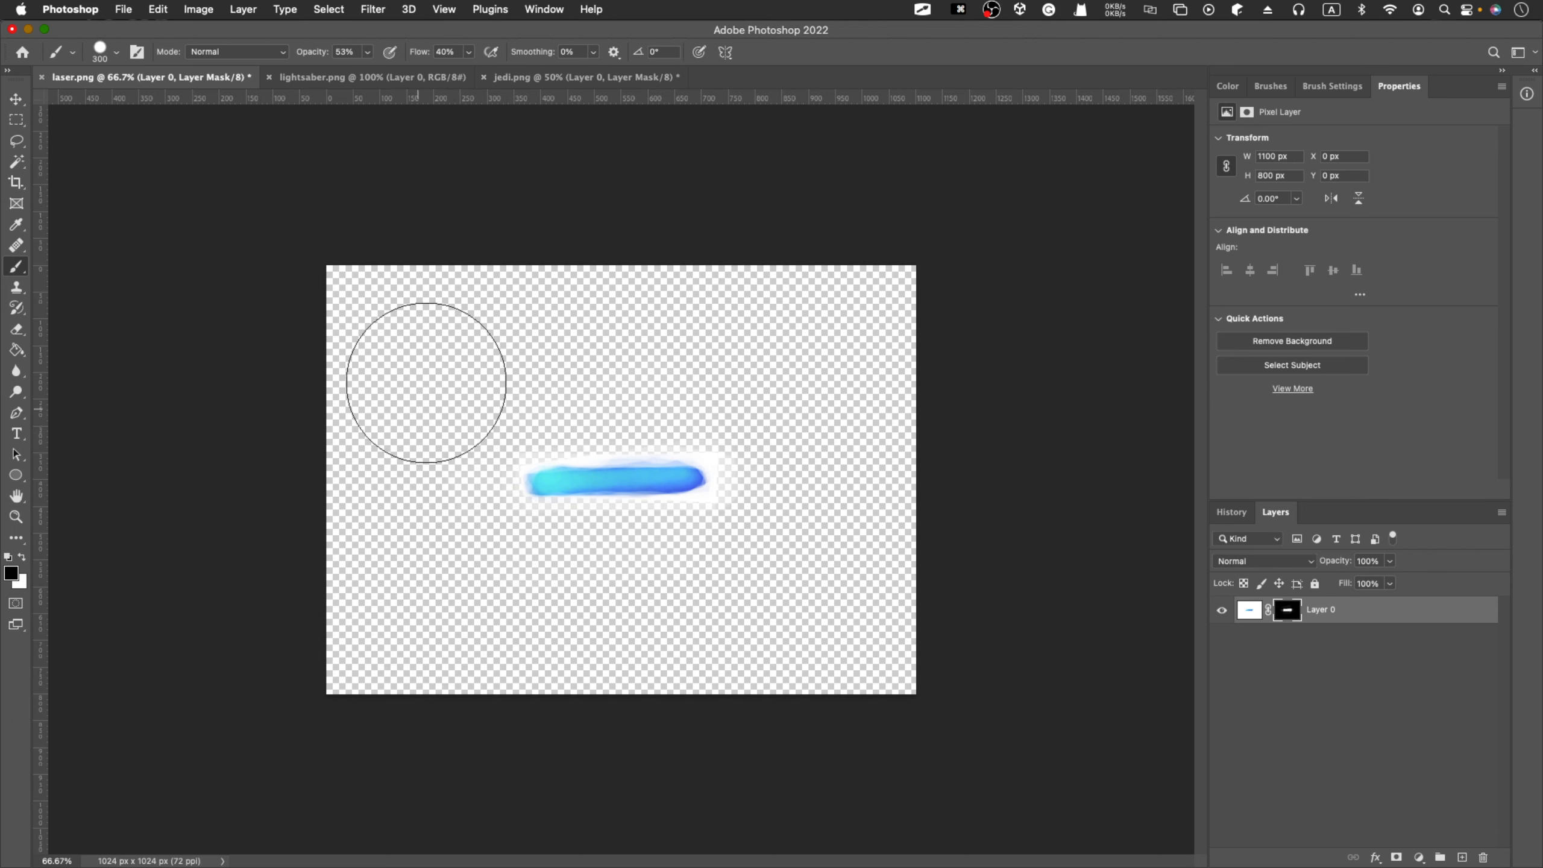
Step: Reduce the brush to 100 px and paint black on the mask along the laser stroke's edges to trim the remaining white fringe
key(bracketleft)
key(bracketleft)
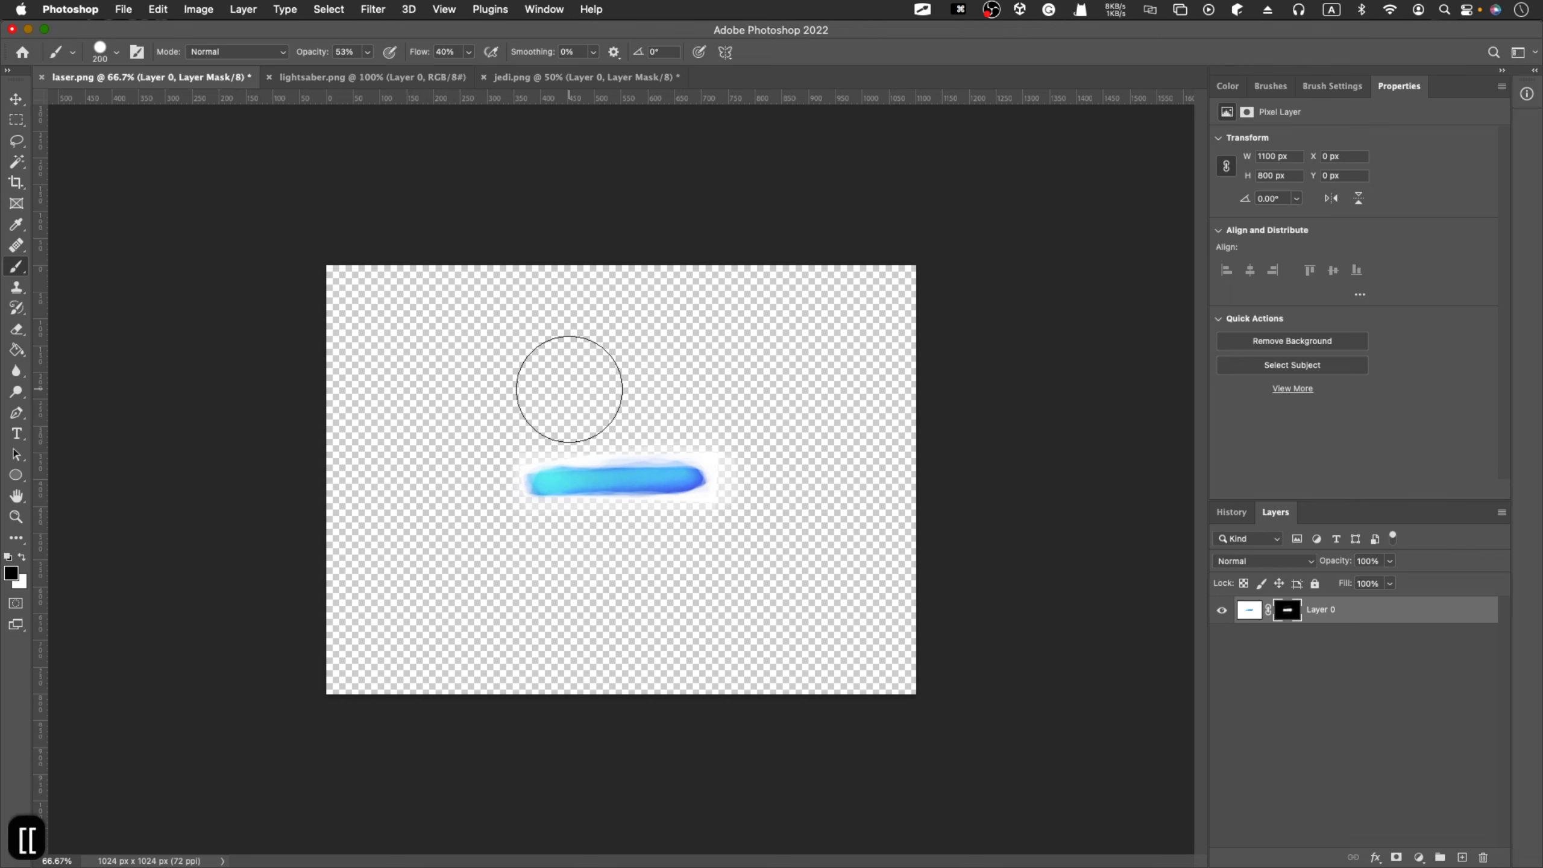
key(bracketleft)
key(bracketleft)
key(bracketleft)
key(bracketleft)
key(super+equal)
key(super+equal)
key(super+equal)
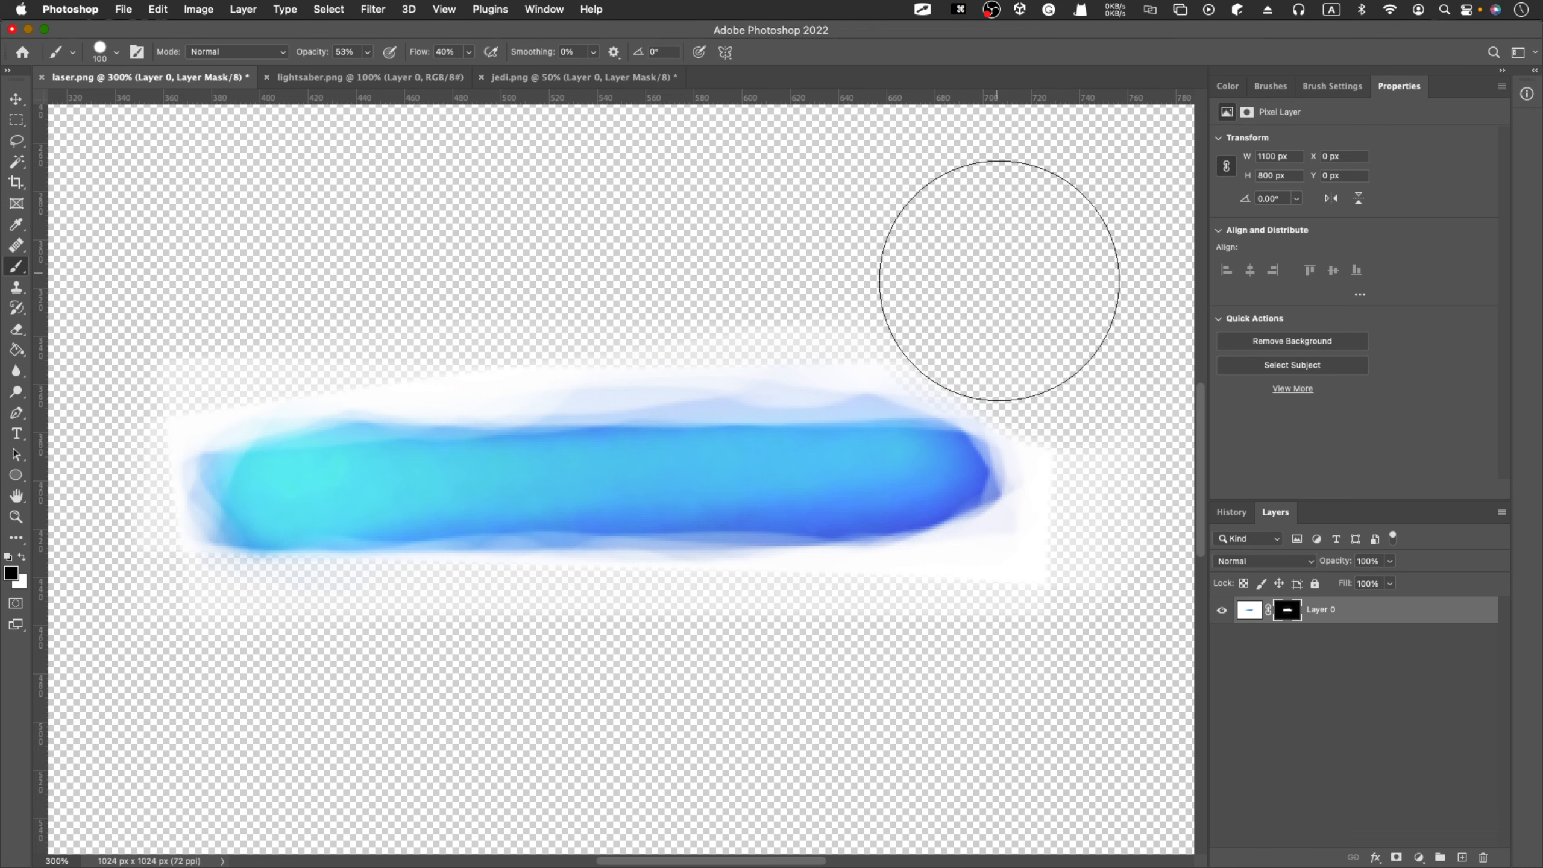
mouse_move(214, 303)
mouse_down()
mouse_move(620, 269)
mouse_move(968, 290)
mouse_up()
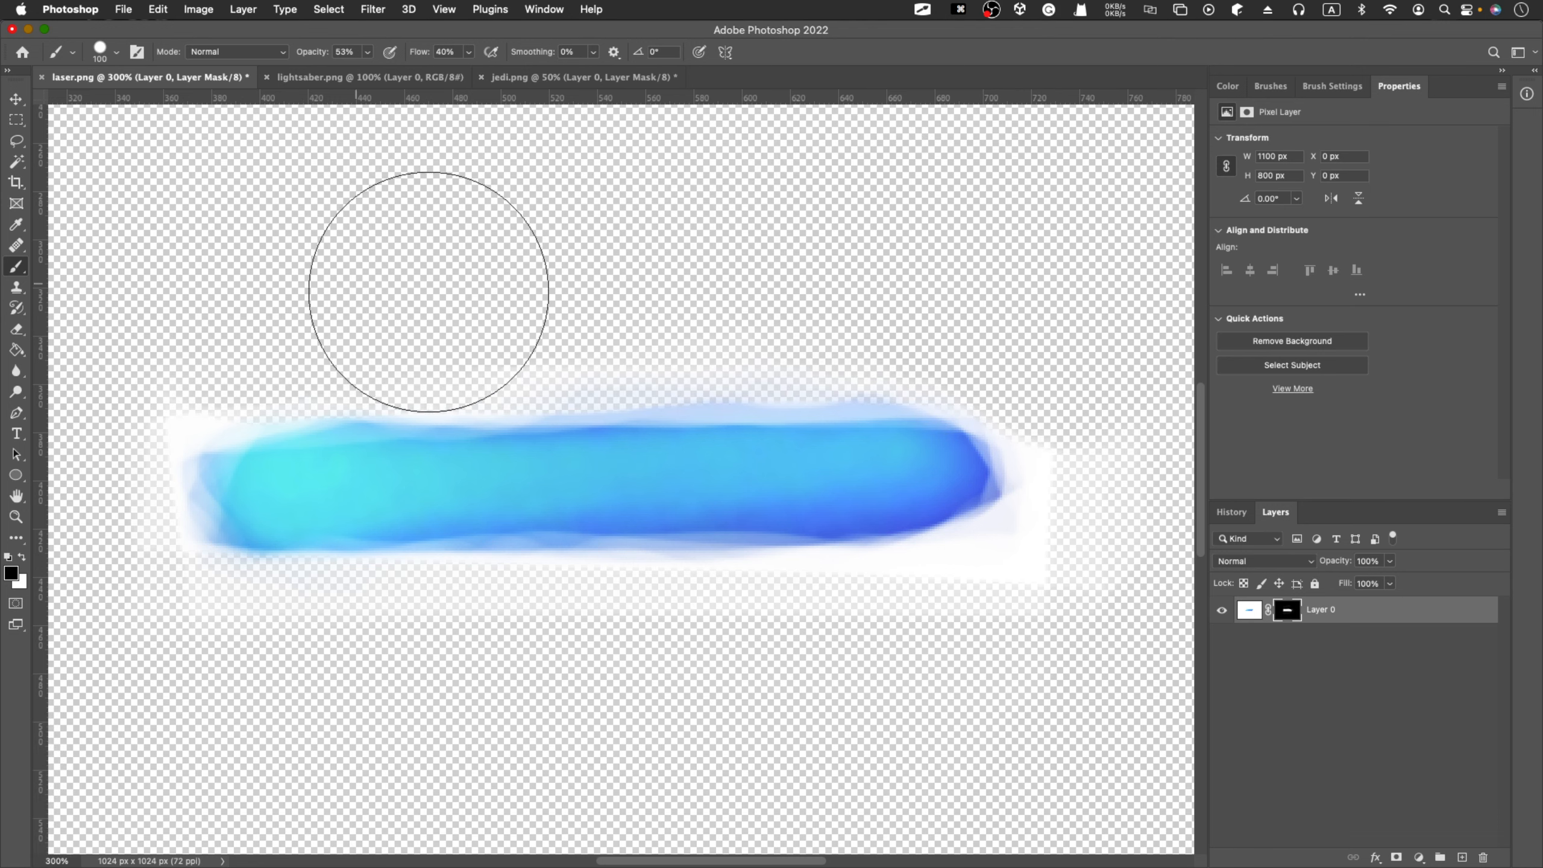
mouse_move(412, 293)
mouse_down()
mouse_move(730, 265)
mouse_move(833, 276)
mouse_up()
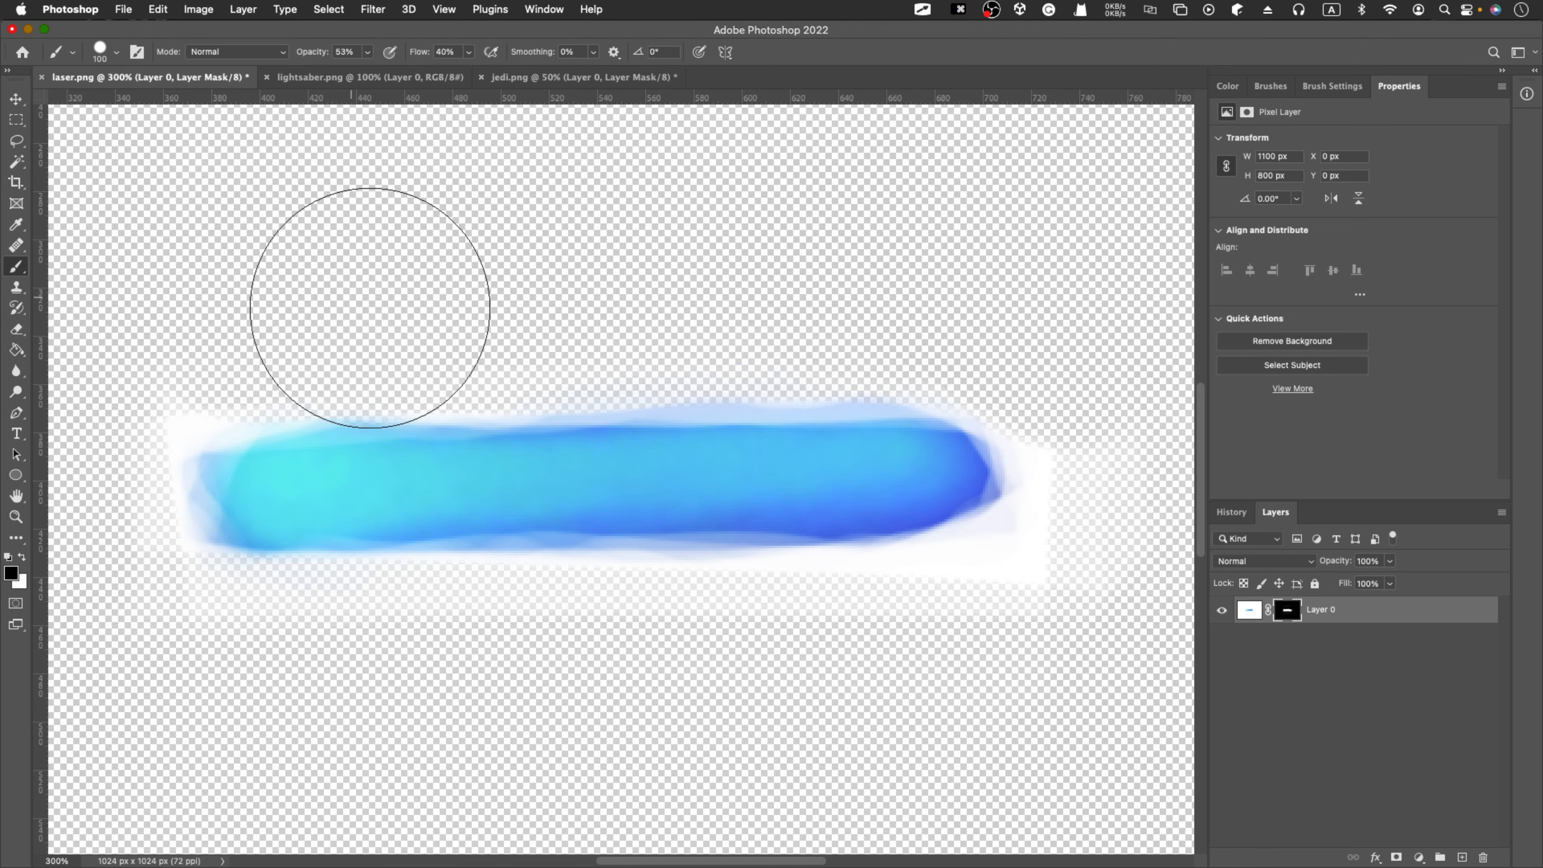
drag(649, 314, 885, 303)
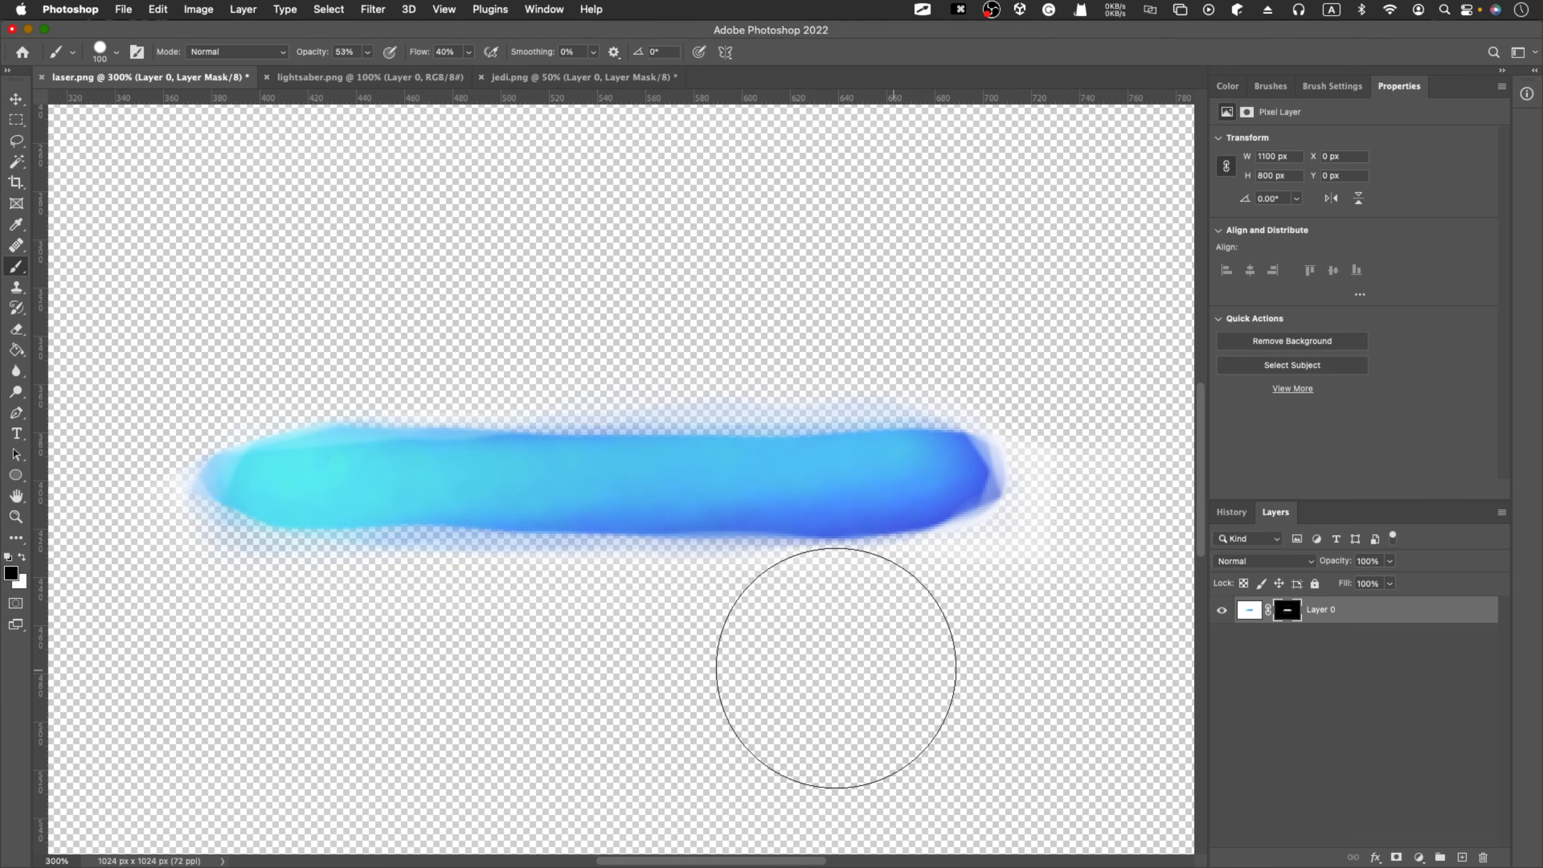
mouse_move(717, 658)
mouse_down()
mouse_move(887, 651)
mouse_move(720, 646)
mouse_move(864, 647)
mouse_move(966, 663)
mouse_up()
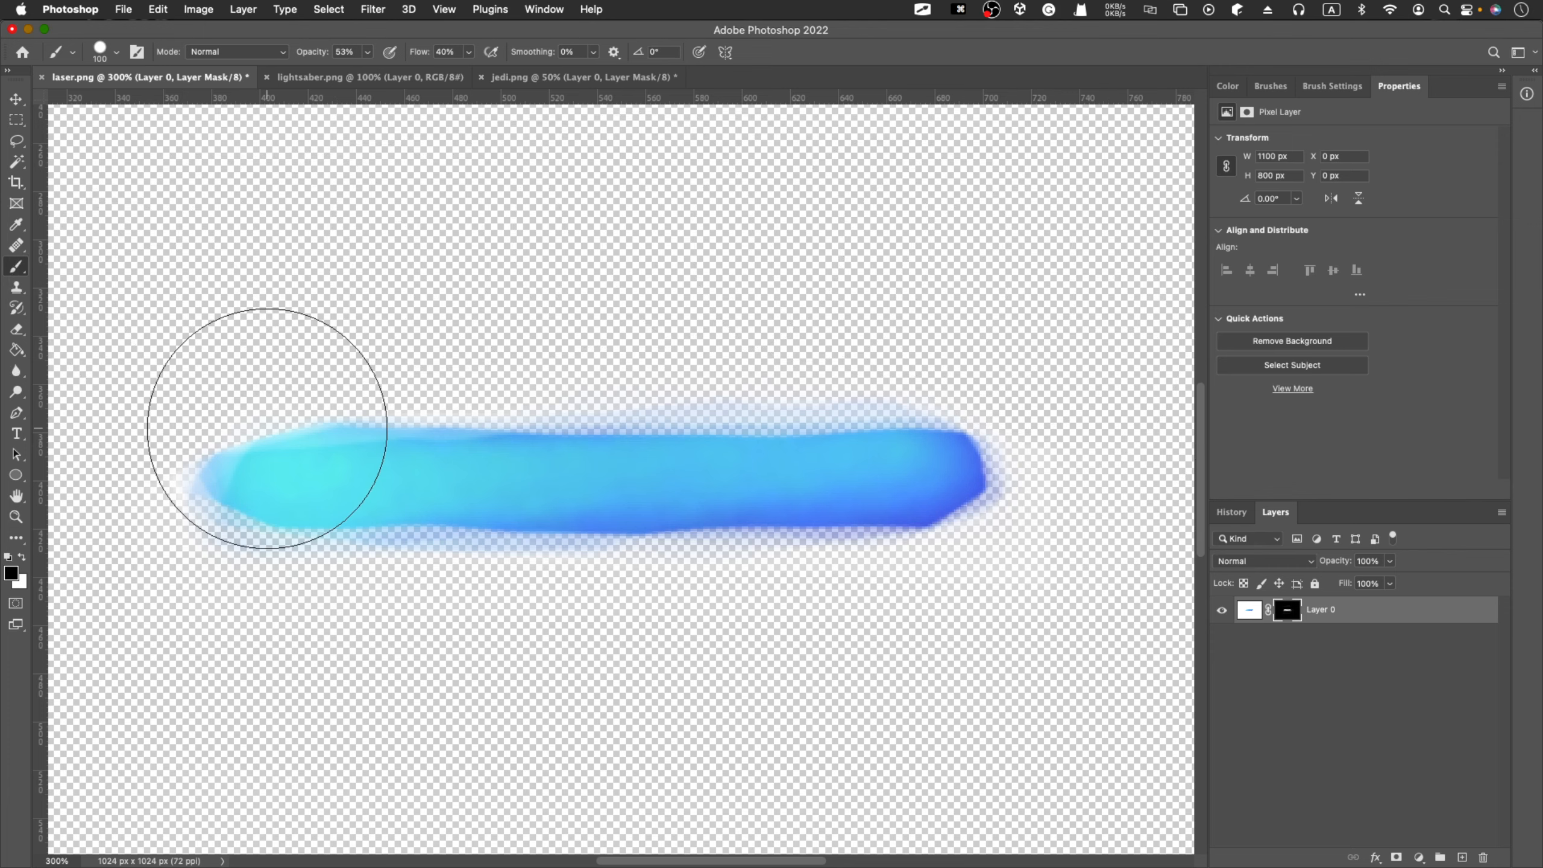
Step: Set the brush opacity to 100% and its size to 500 px for masking the area around the laser
key(super+minus)
key(super+minus)
key(super+minus)
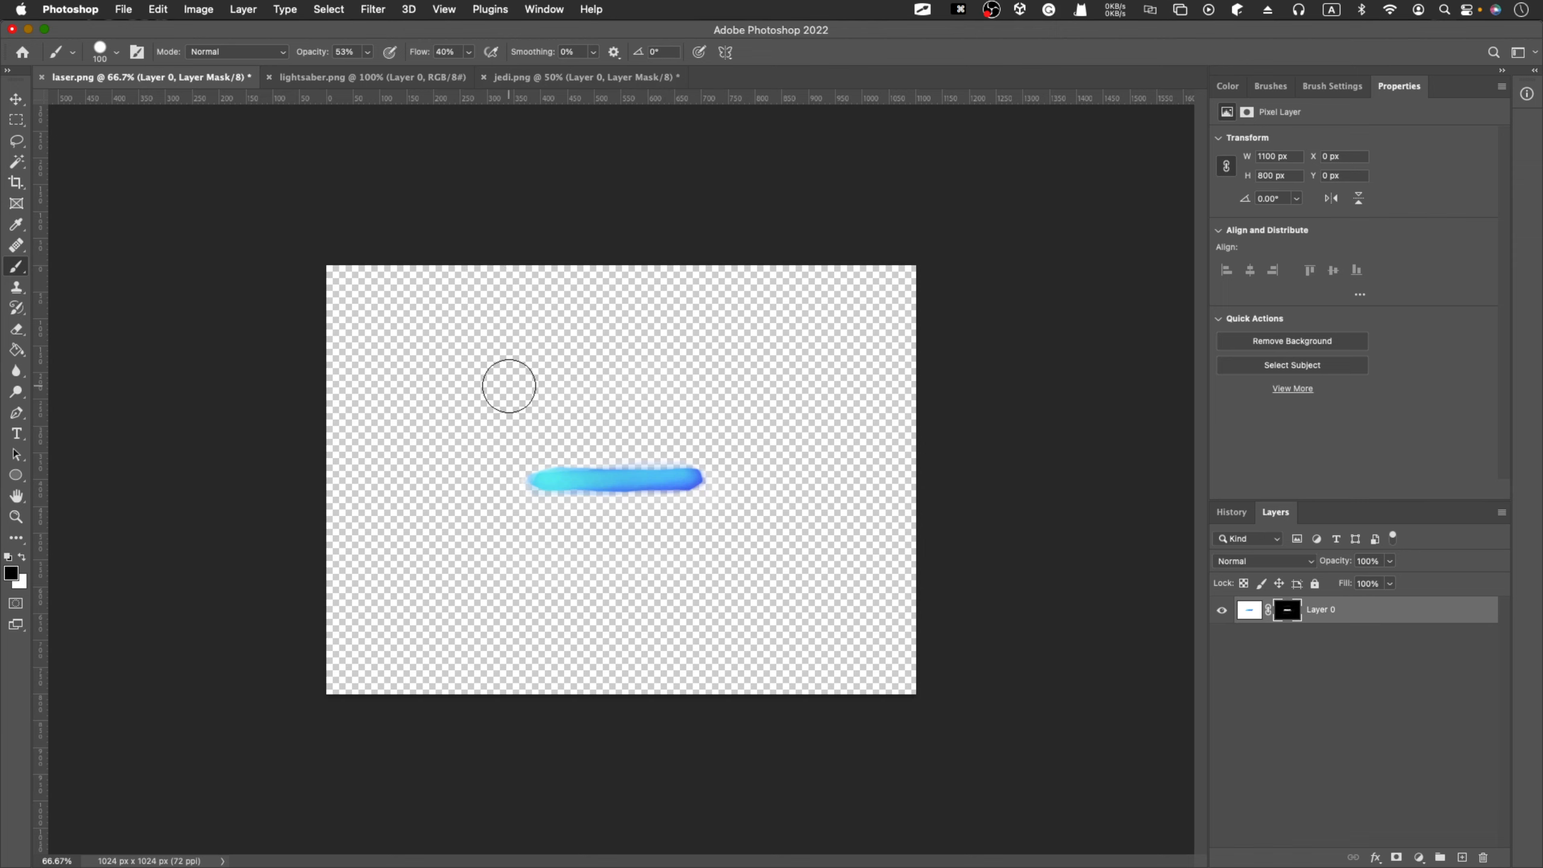
click(367, 52)
key(bracketright)
key(bracketright)
key(bracketright)
key(bracketright)
key(bracketright)
key(bracketright)
key(bracketright)
key(bracketright)
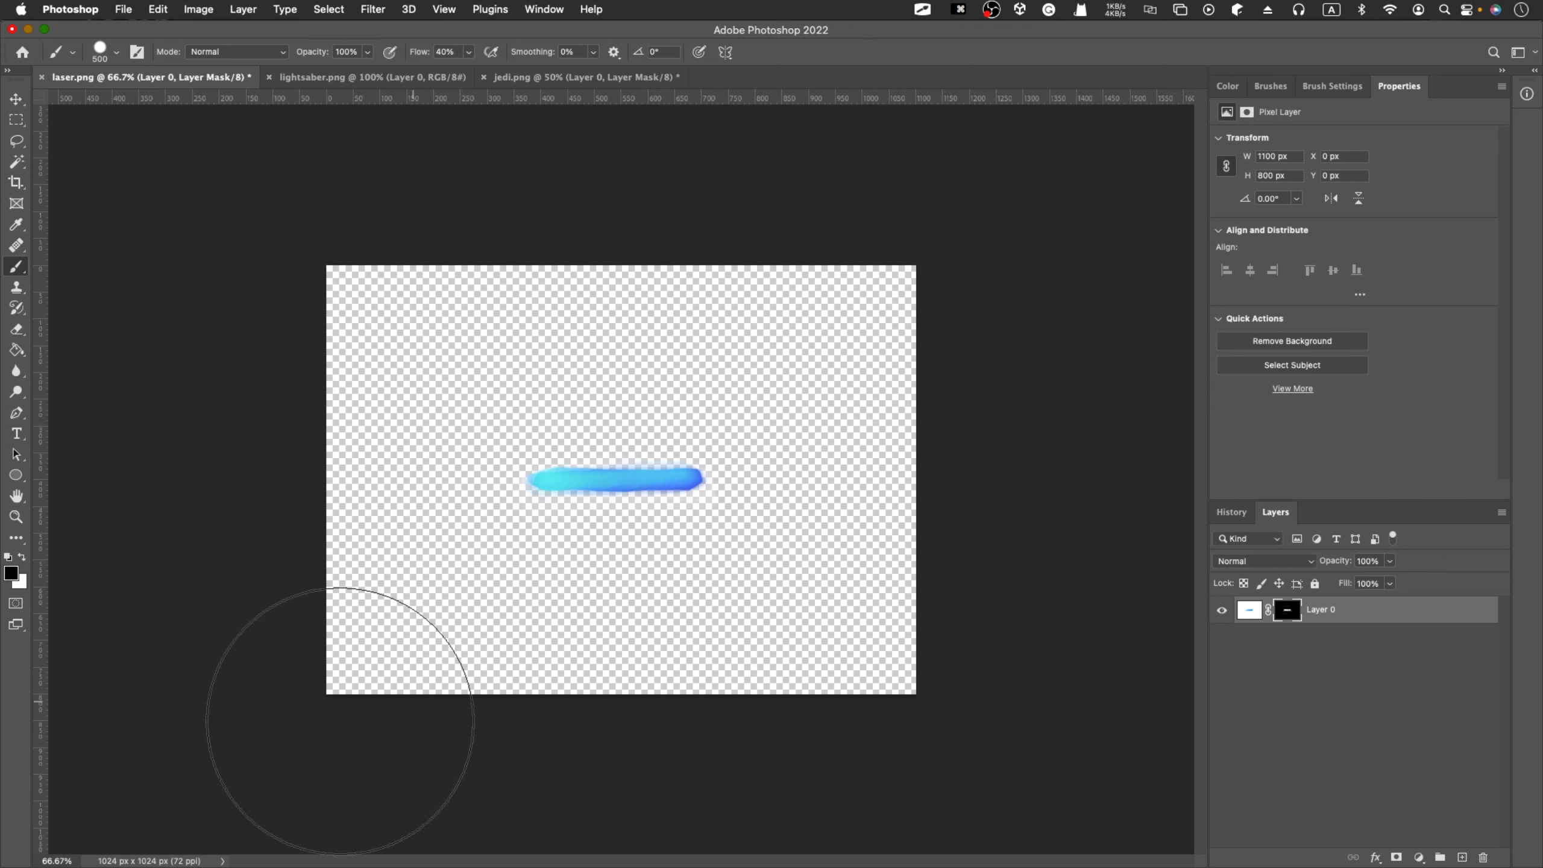
Step: Save the image and export it as laser.png into the Assets folder, replacing the existing file
key(super+s)
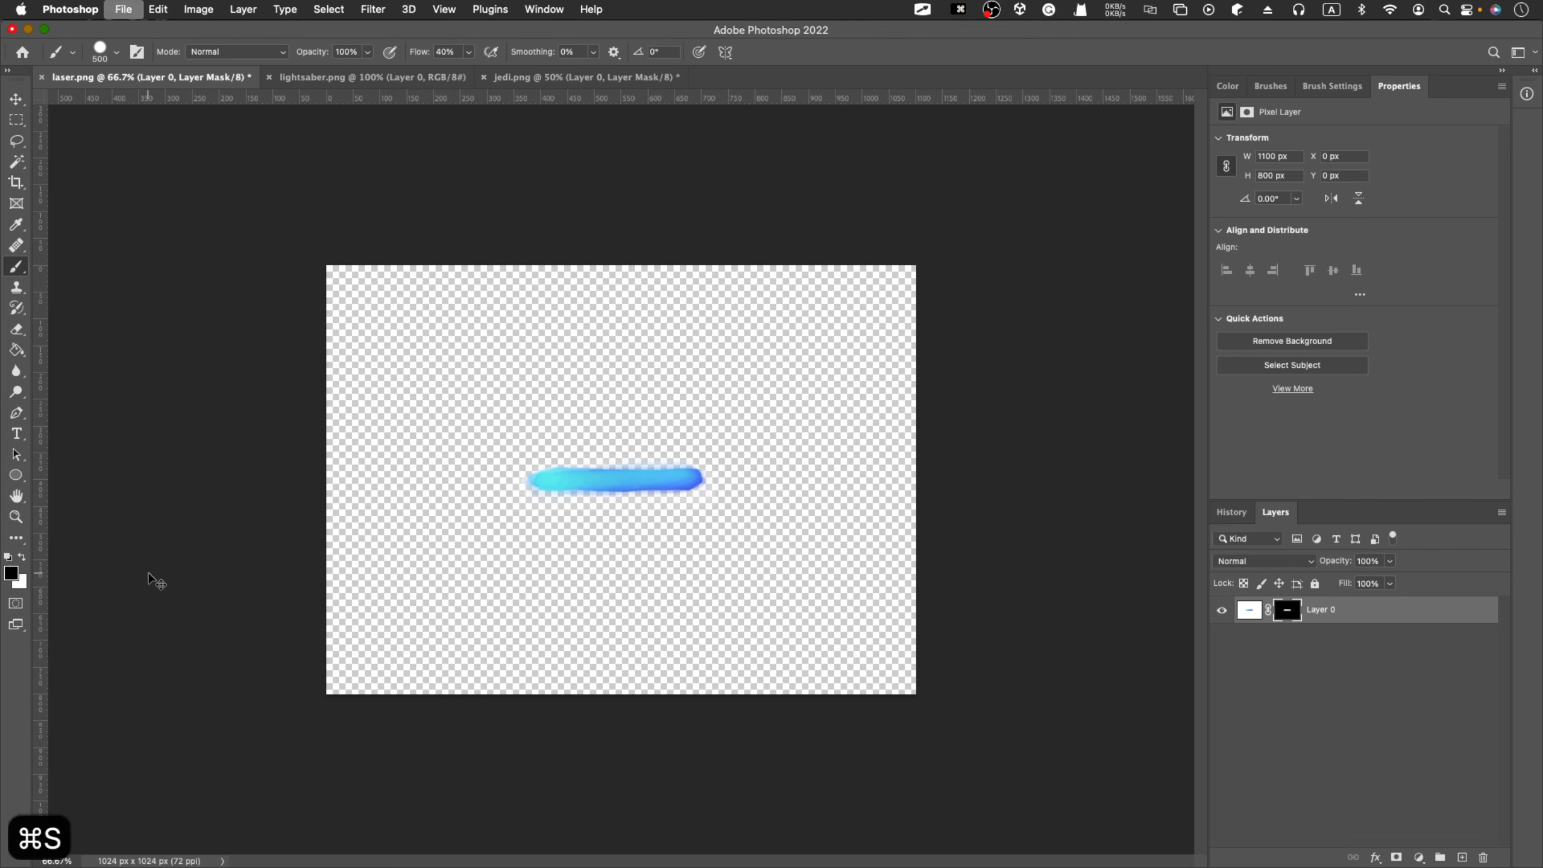
click(134, 11)
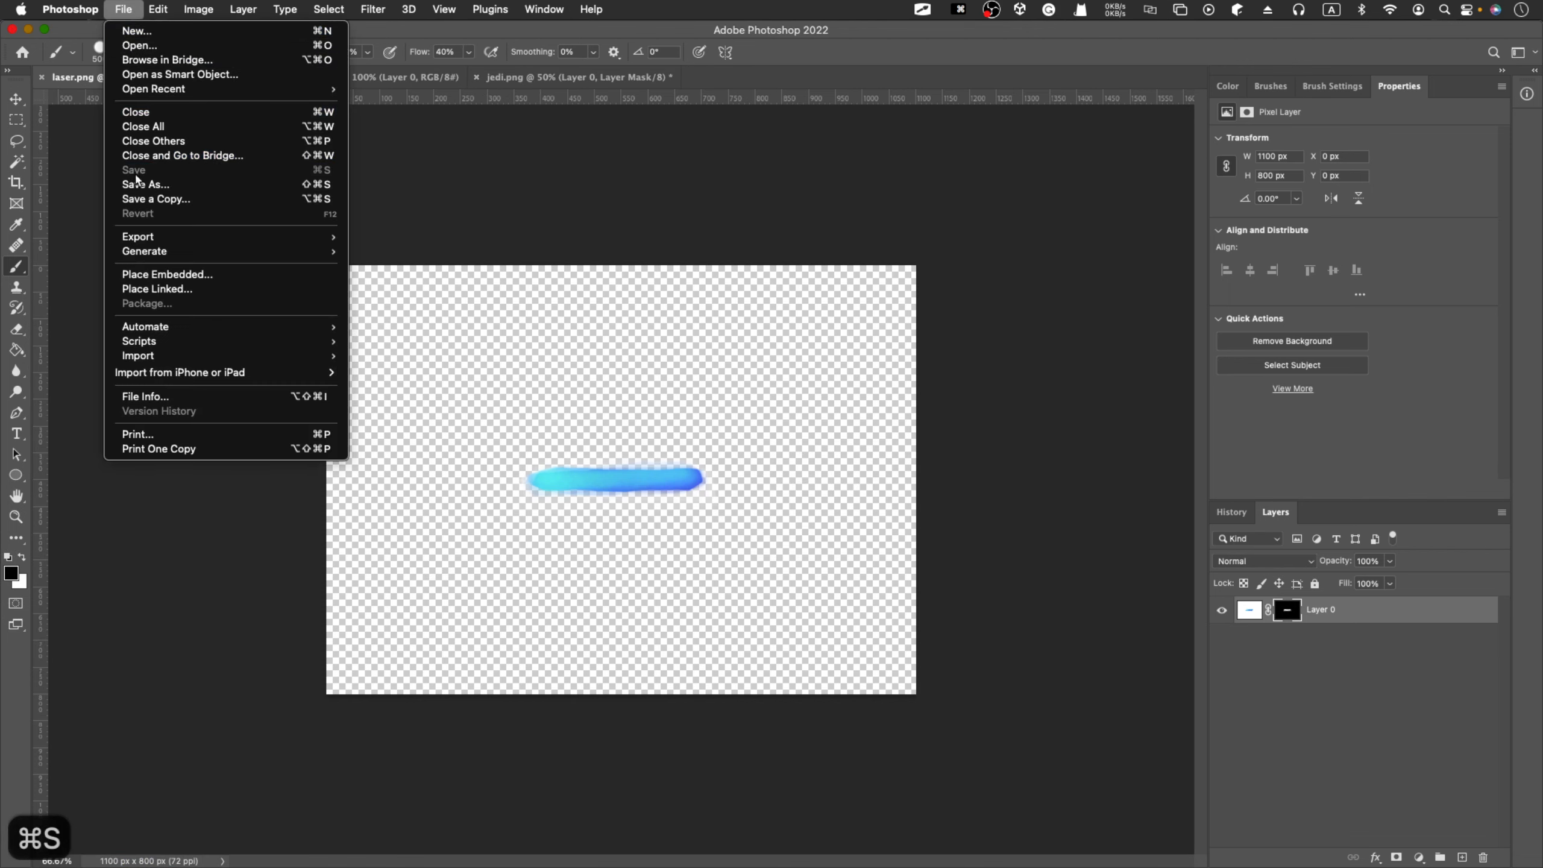
mouse_move(192, 236)
click(456, 240)
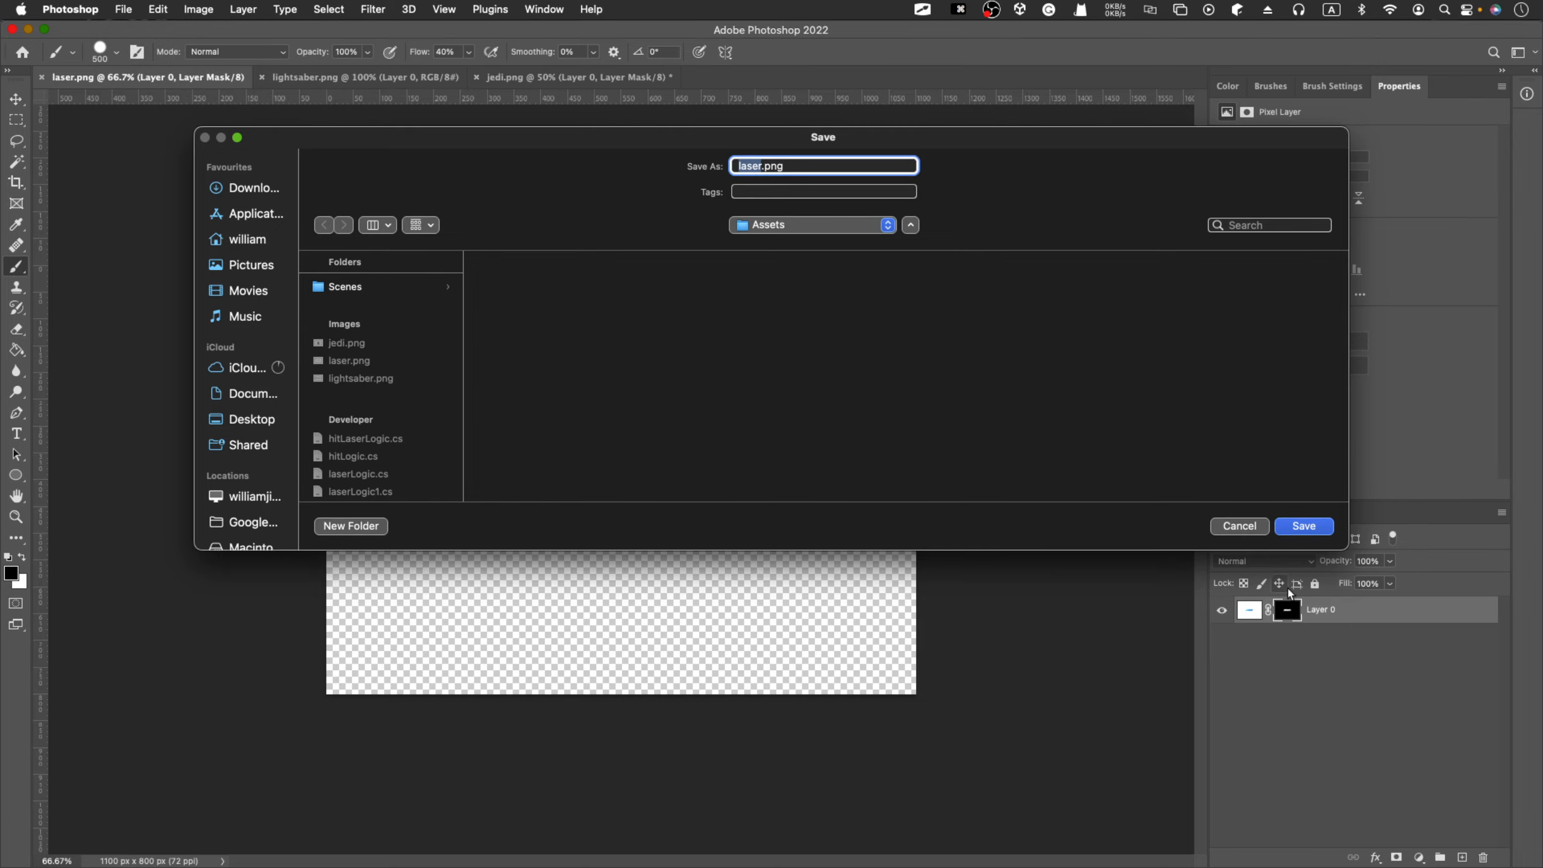
click(1303, 526)
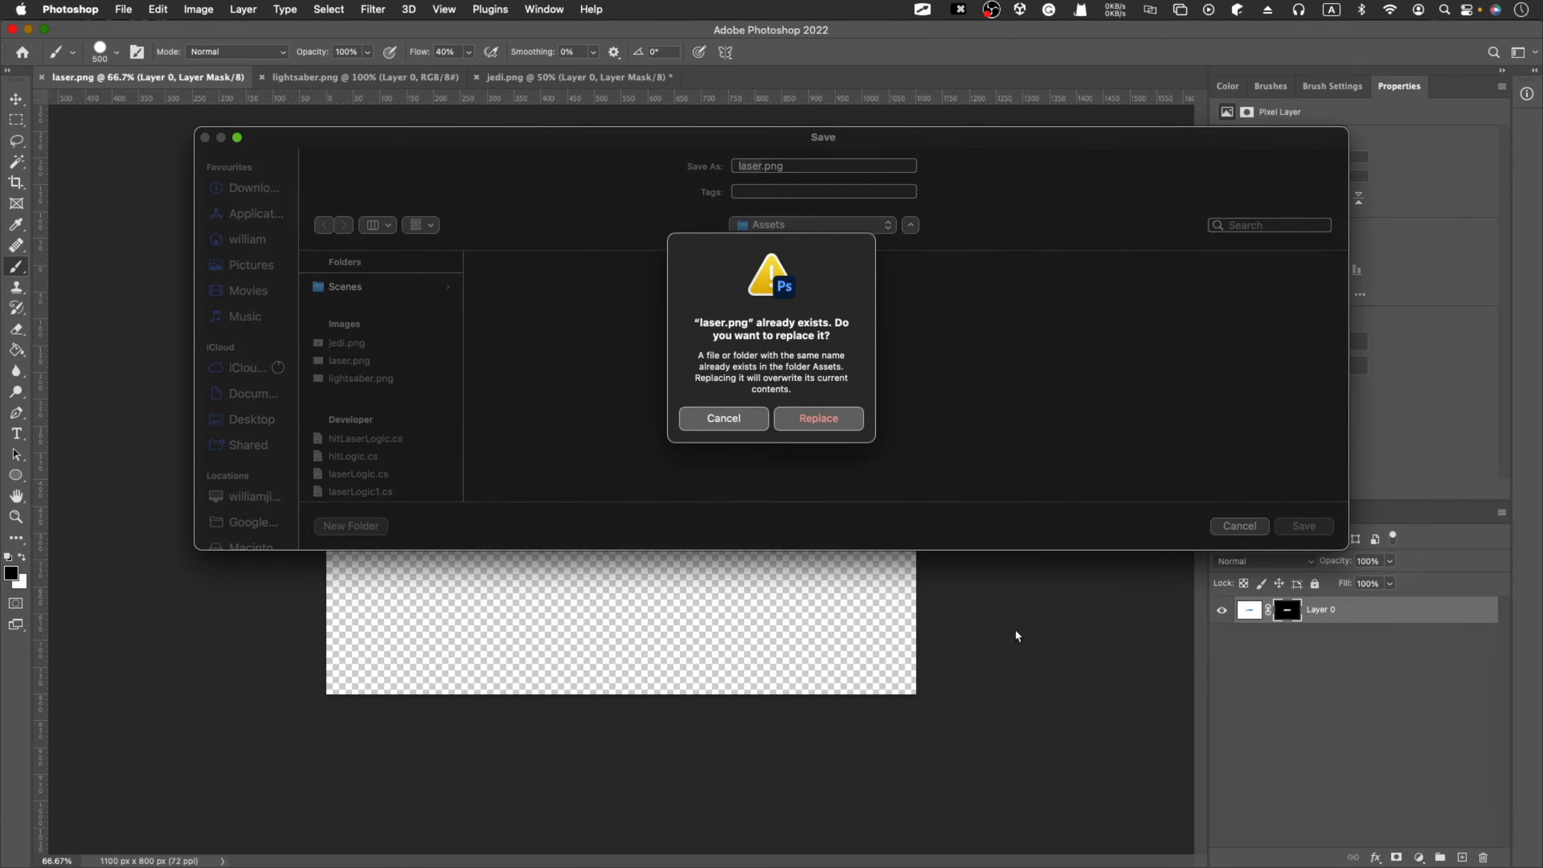
click(818, 418)
Step: Switch to the Unity project and open its Assets folder
key(ctrl+Left)
key(ctrl+Left)
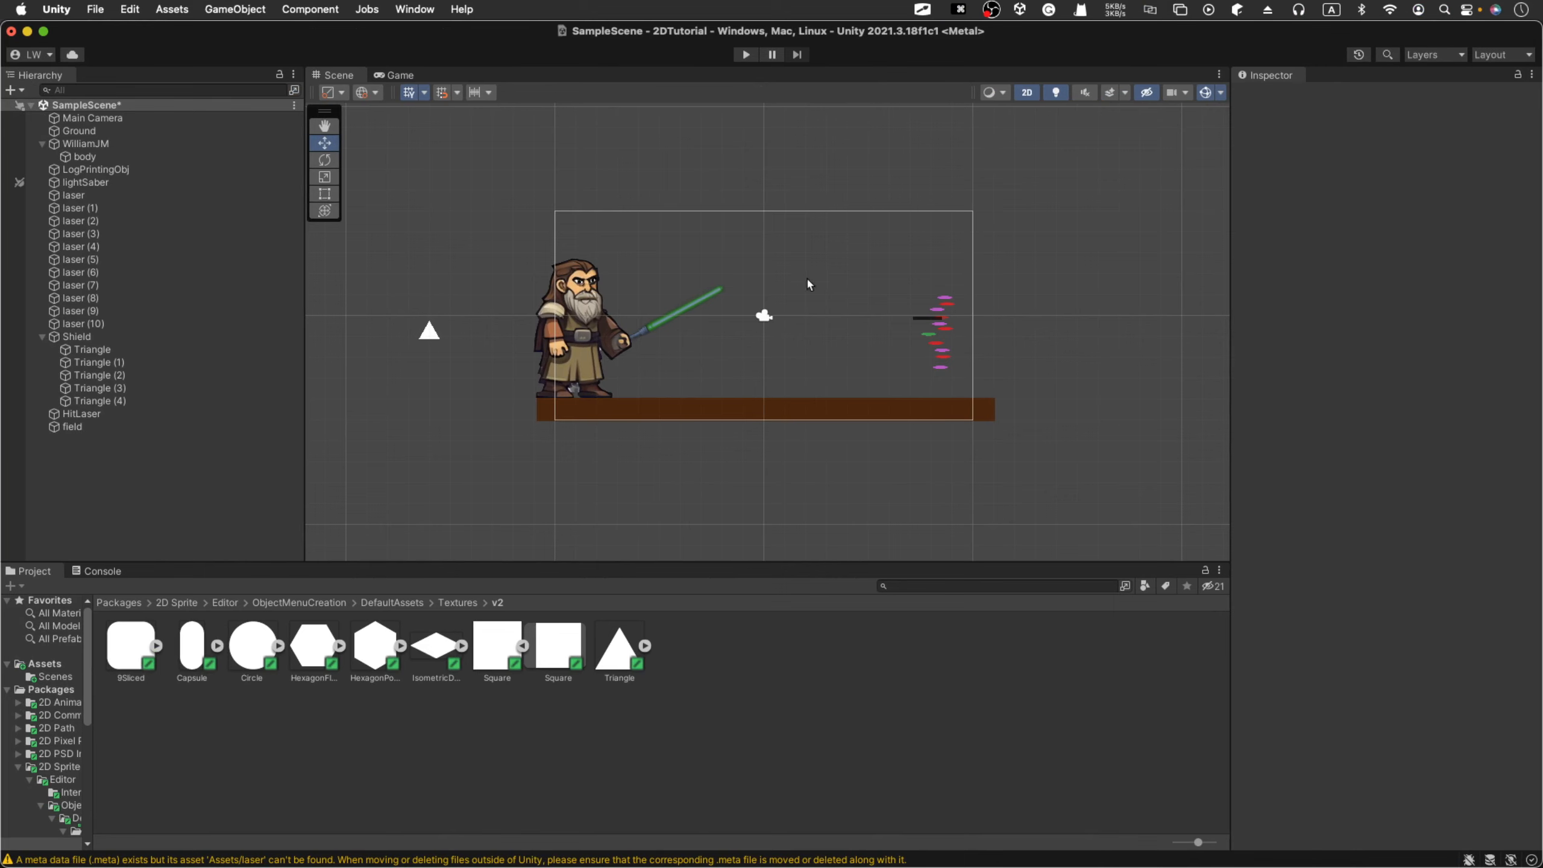
click(115, 210)
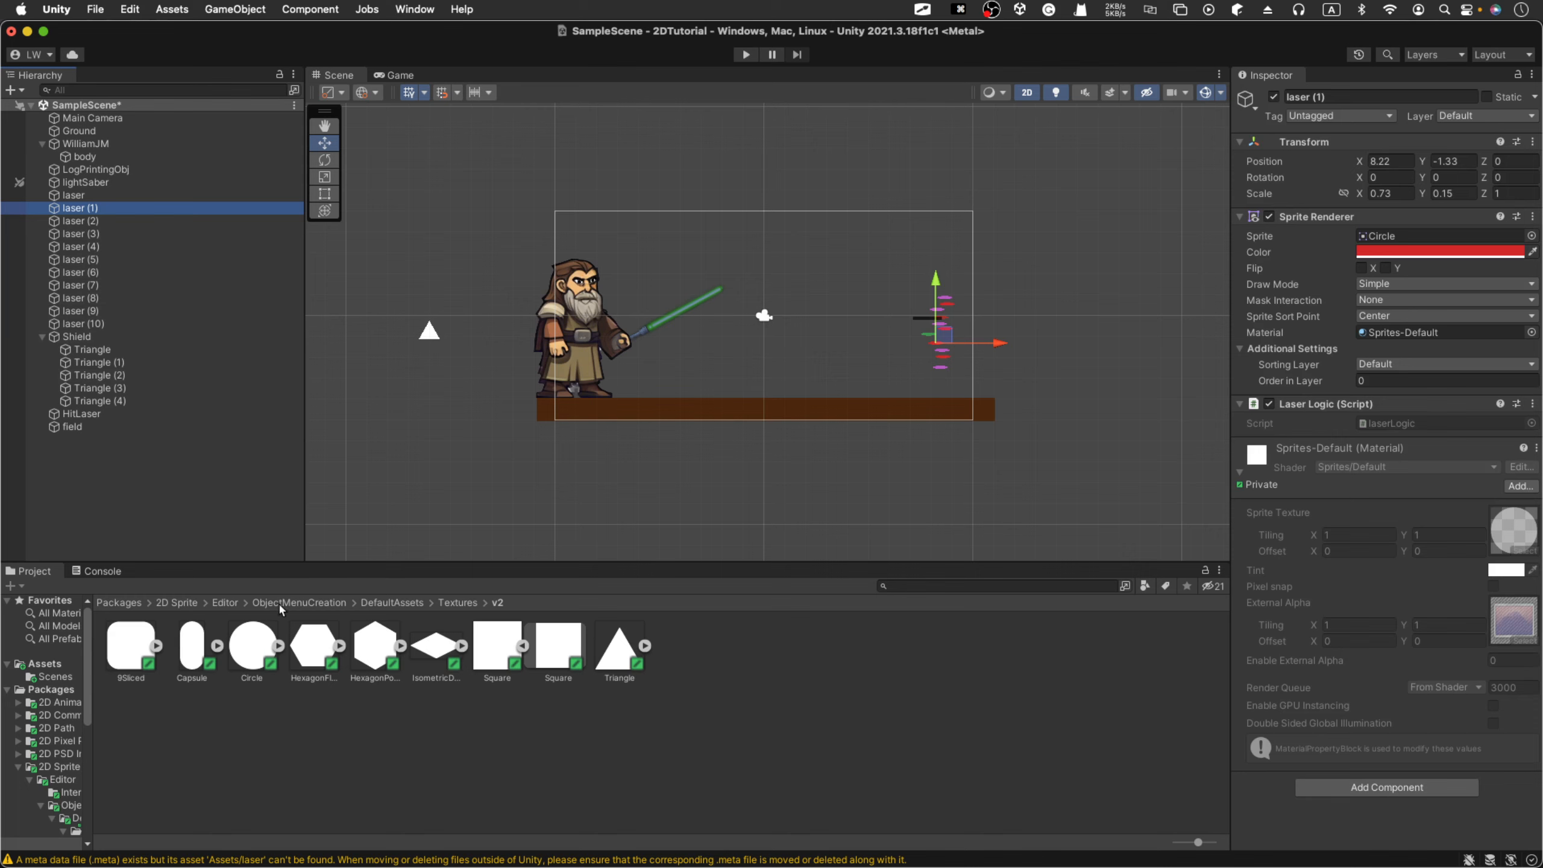
click(119, 602)
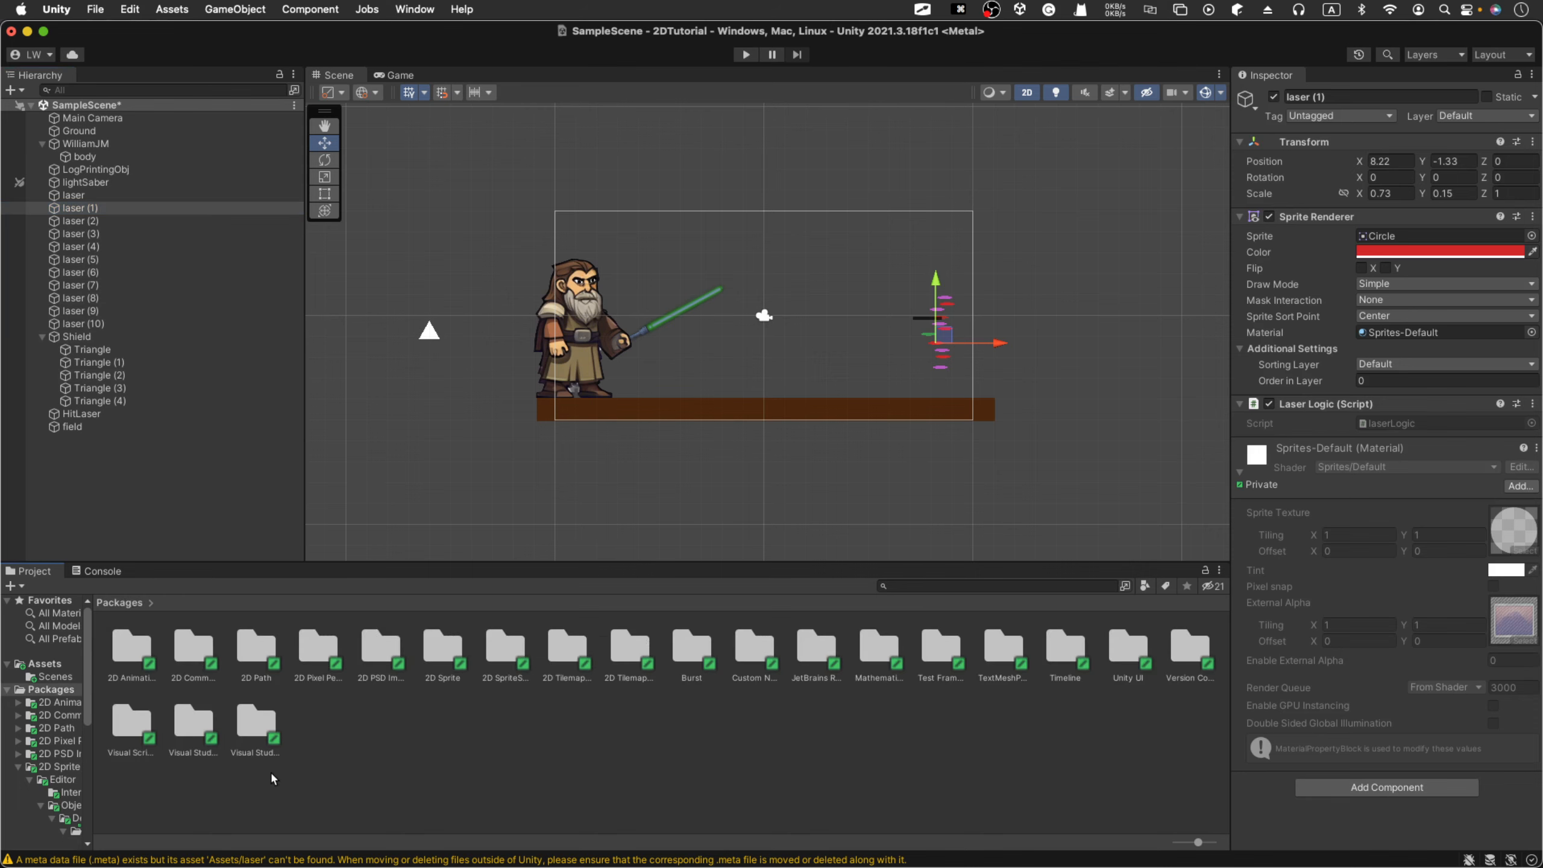
click(53, 676)
click(45, 664)
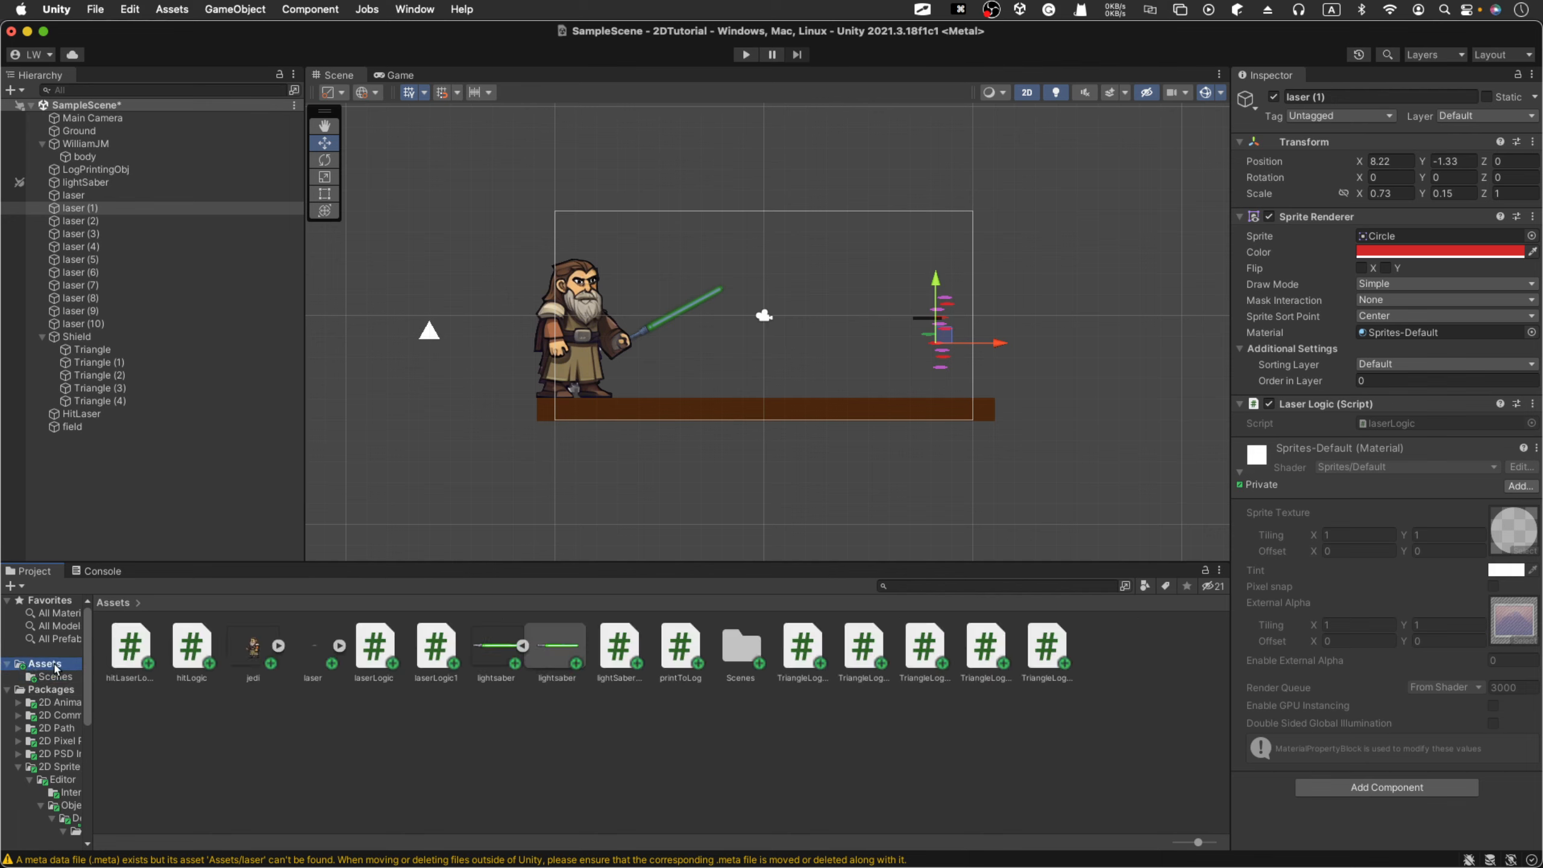
Step: Assign the laser texture as the sprite of the first laser object's Sprite Renderer
click(312, 659)
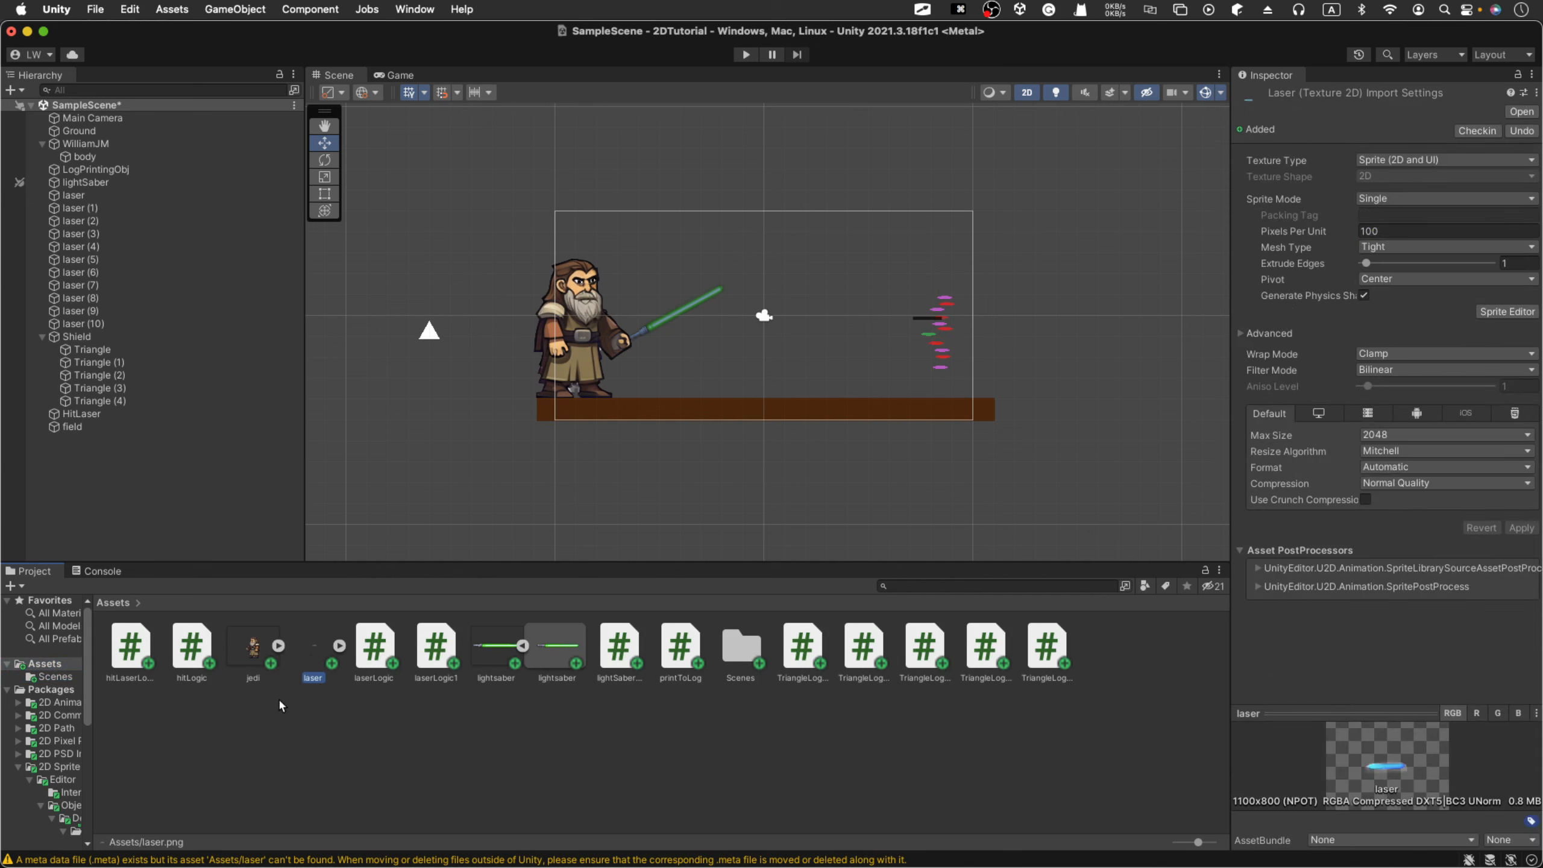
click(111, 196)
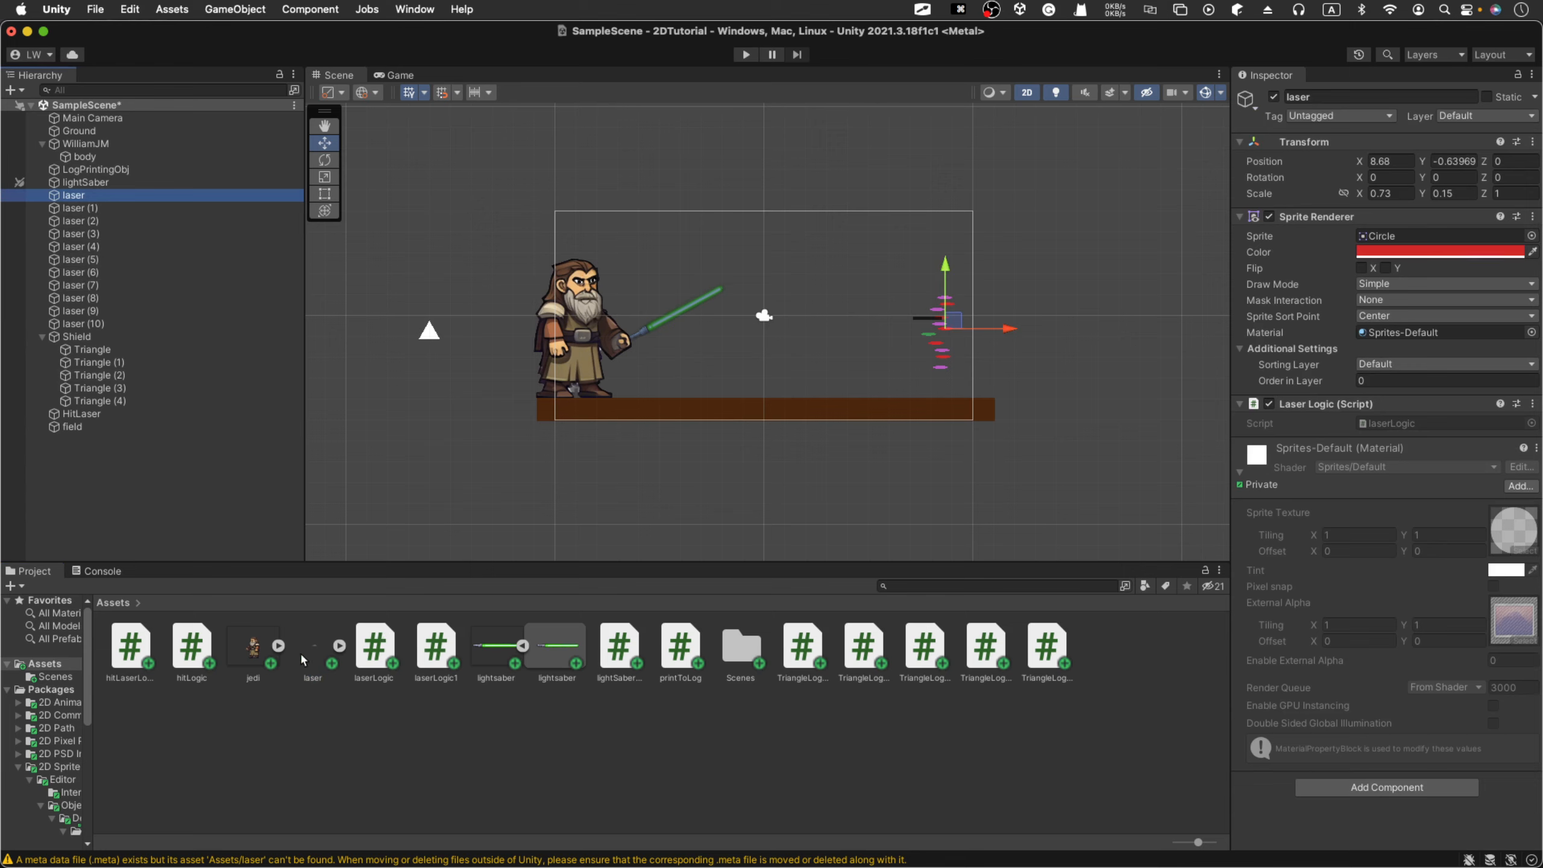
drag(305, 655, 1462, 242)
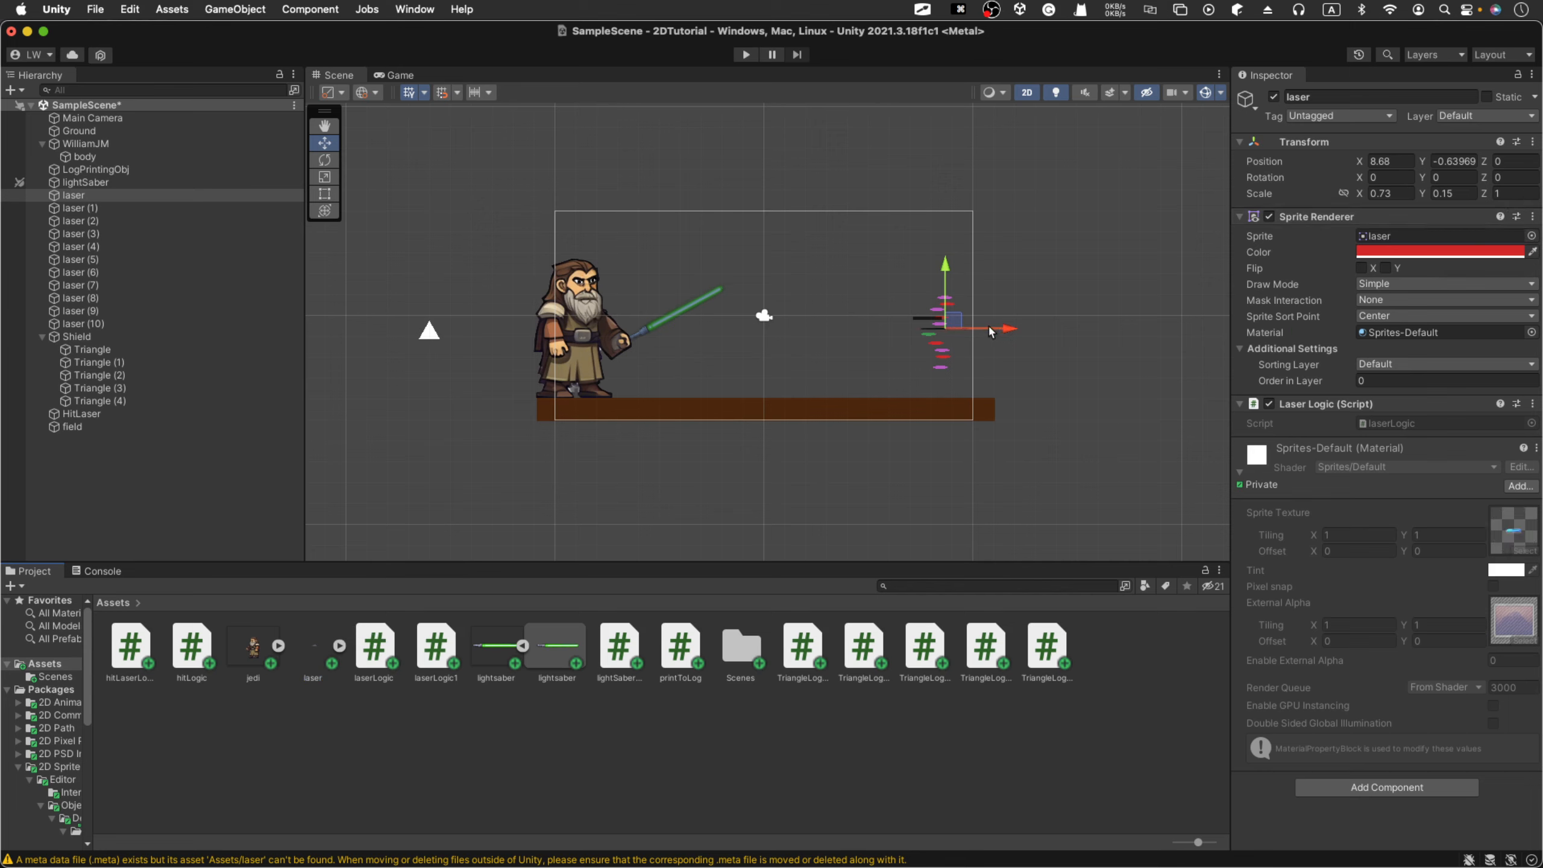
Step: Set the laser object's Sprite Renderer color to white (FFFFFF) at full opacity and collapse the Additional Settings
key(super+equal)
key(super+equal)
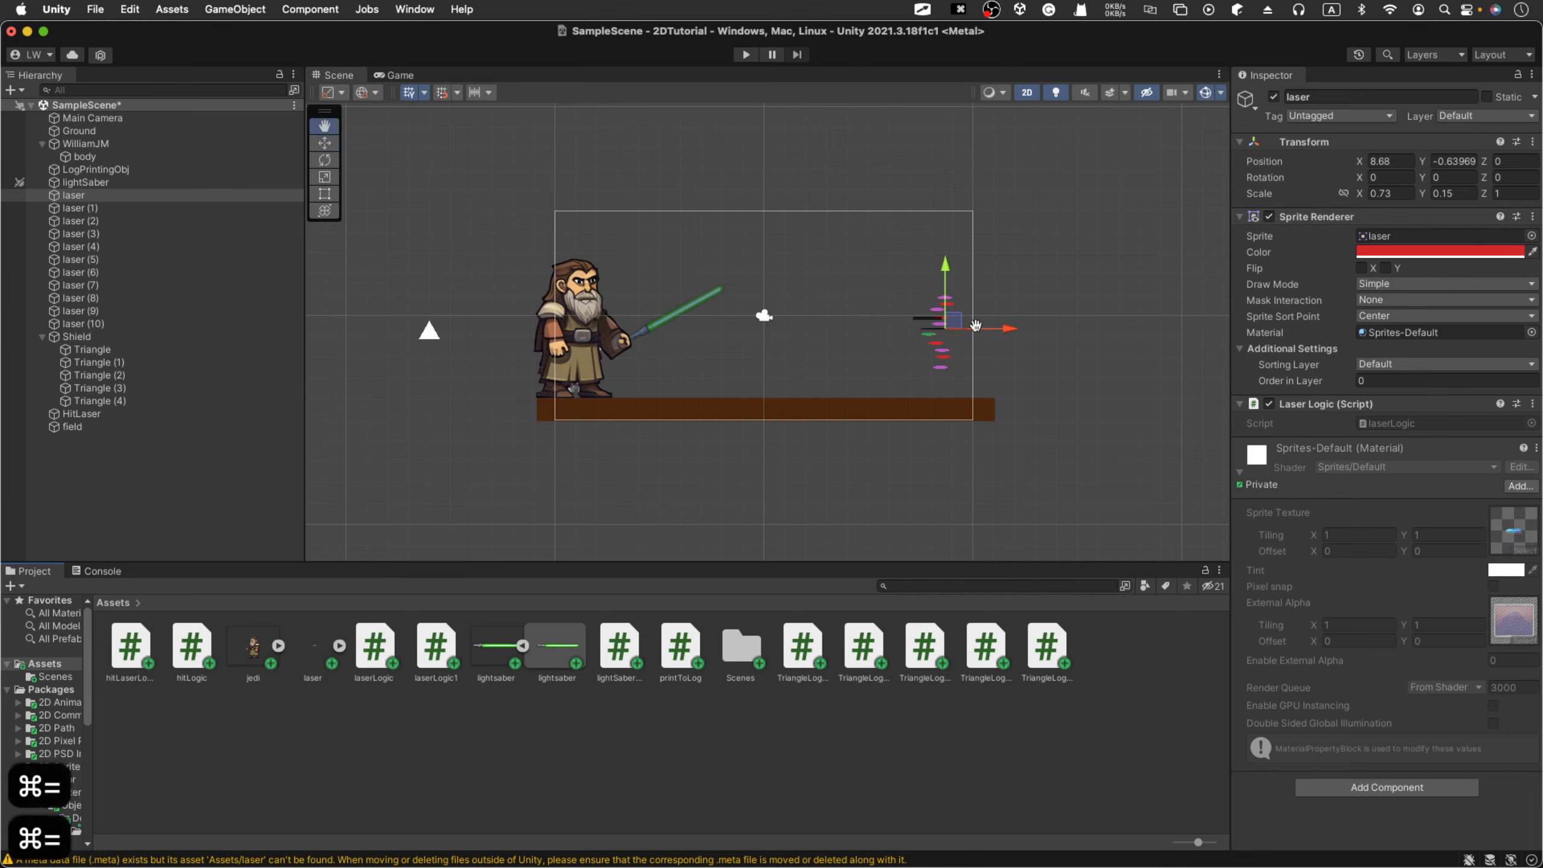
key(alt+equal)
scroll(972, 329, up, 5)
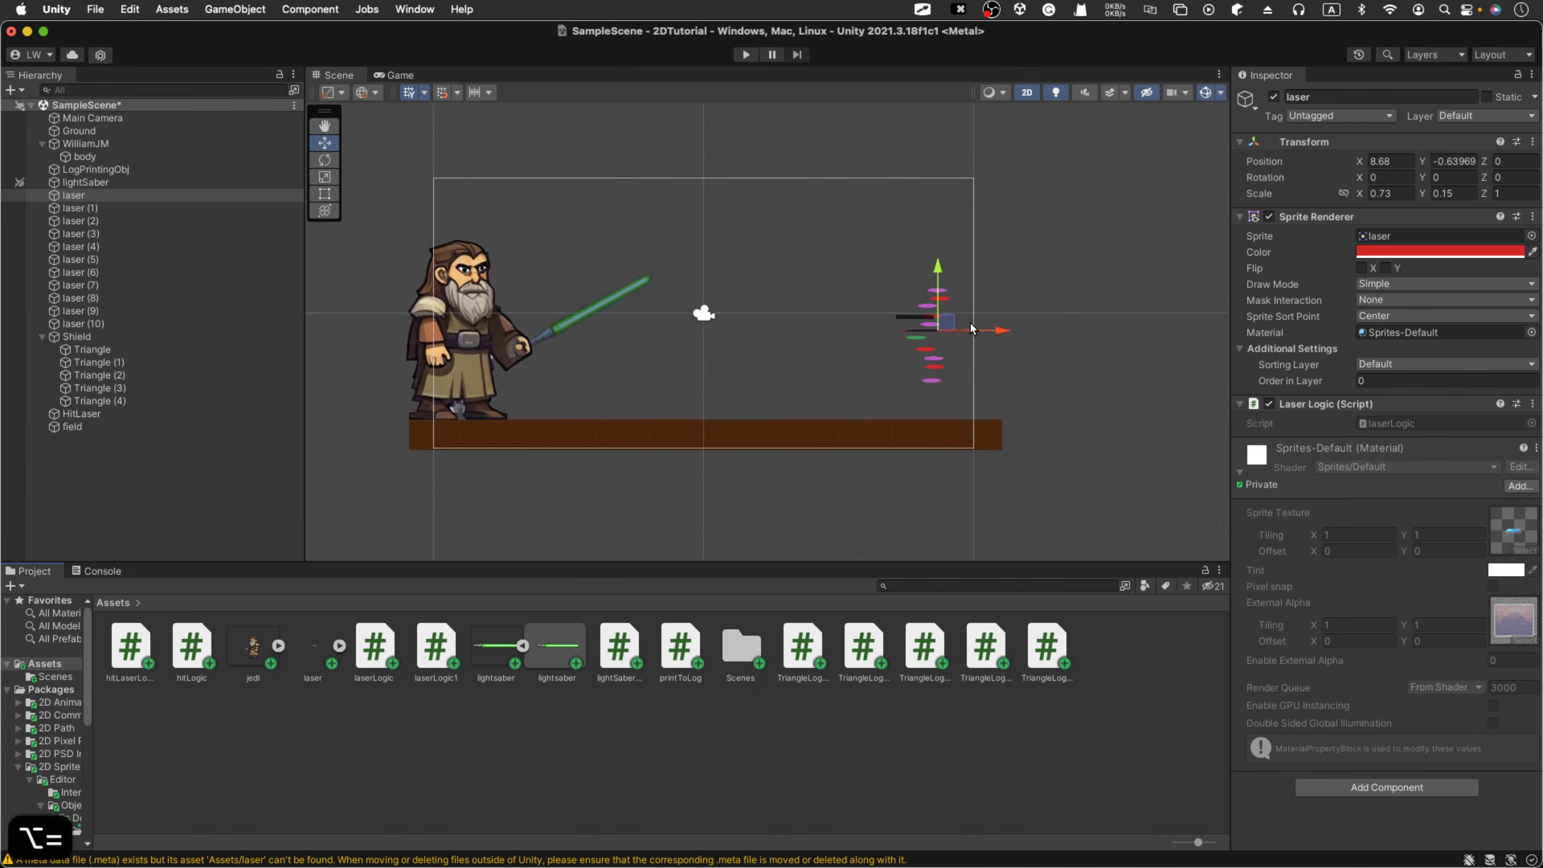
scroll(970, 329, up, 8)
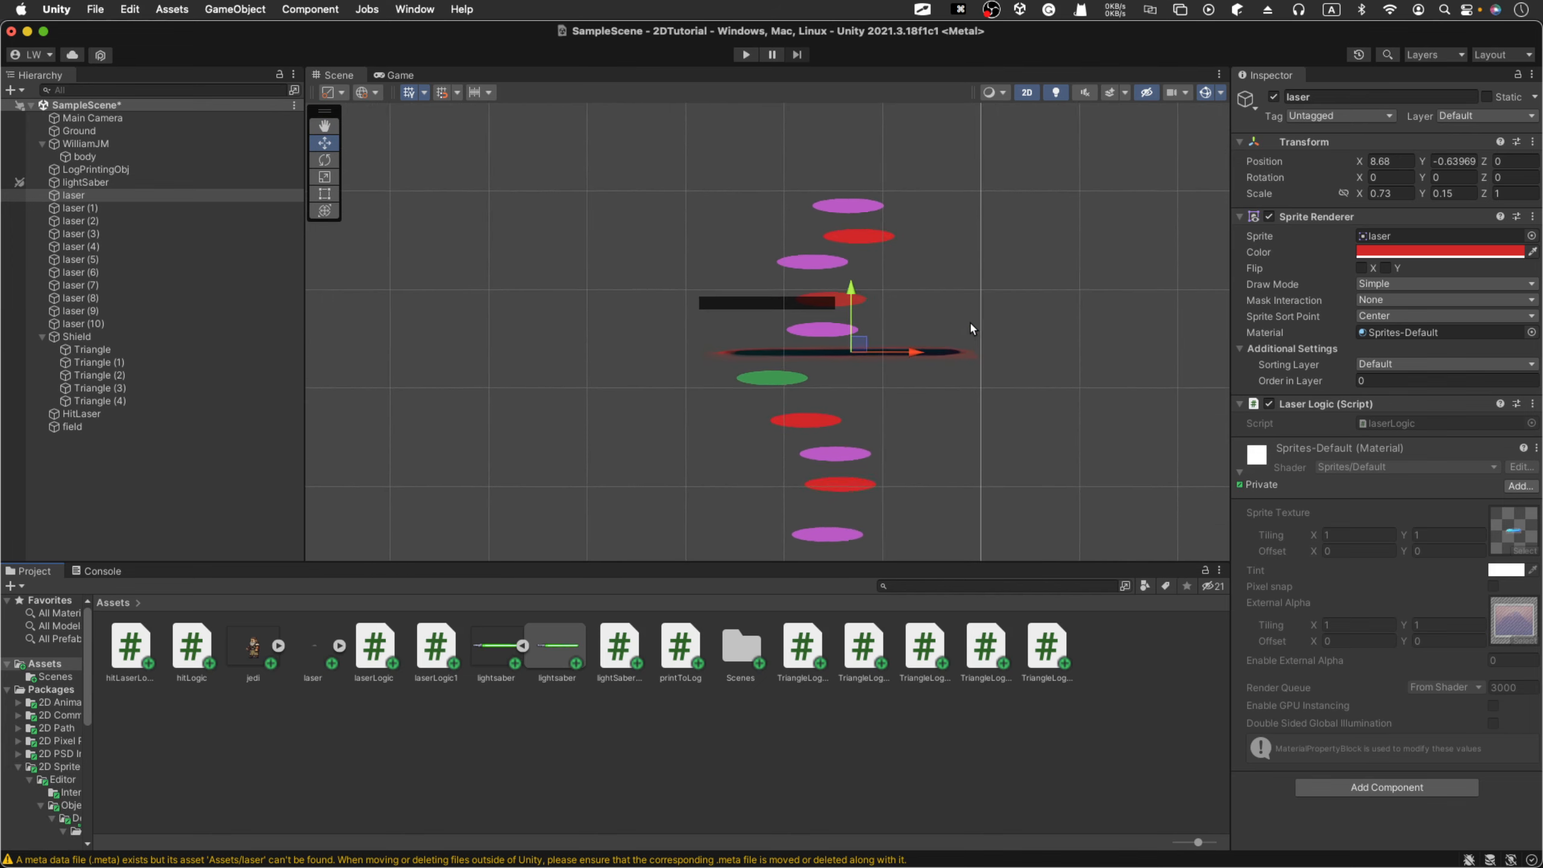
scroll(971, 329, up, 3)
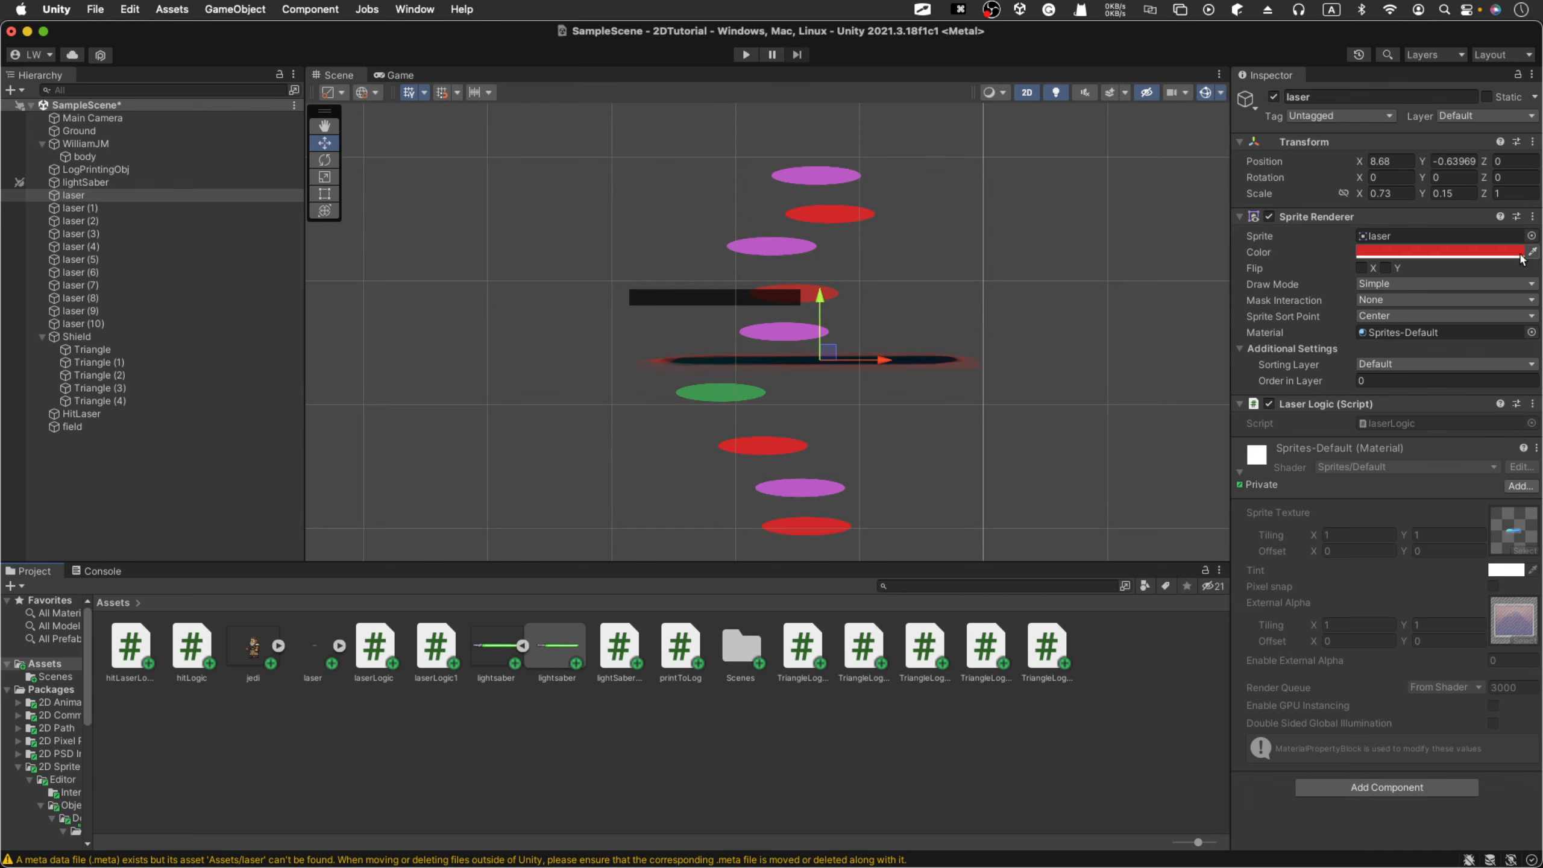
click(1465, 255)
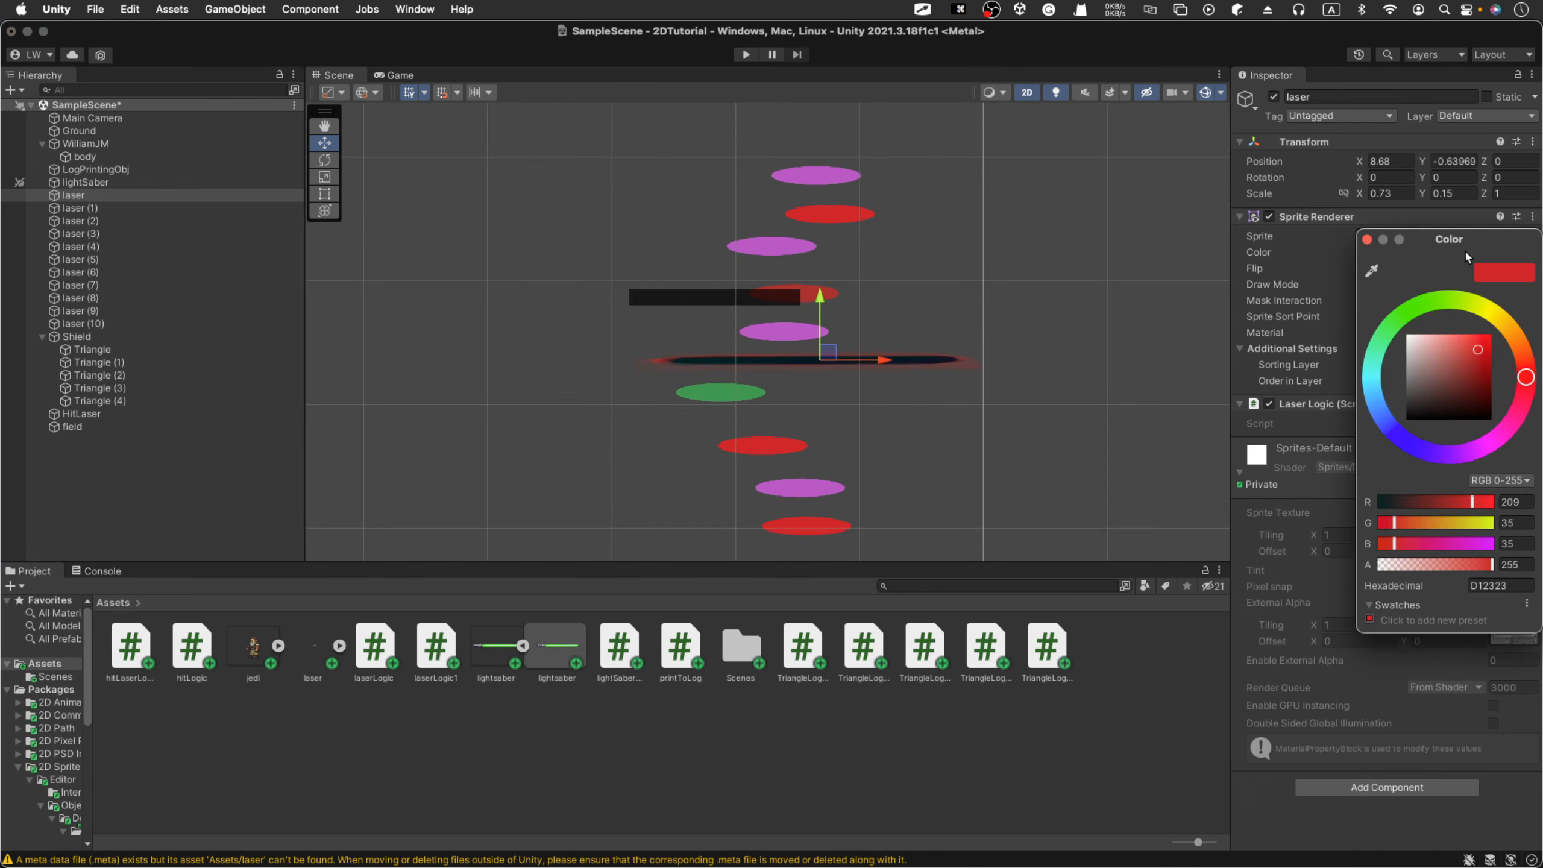
click(1392, 567)
text(255)
drag(1426, 371, 1387, 333)
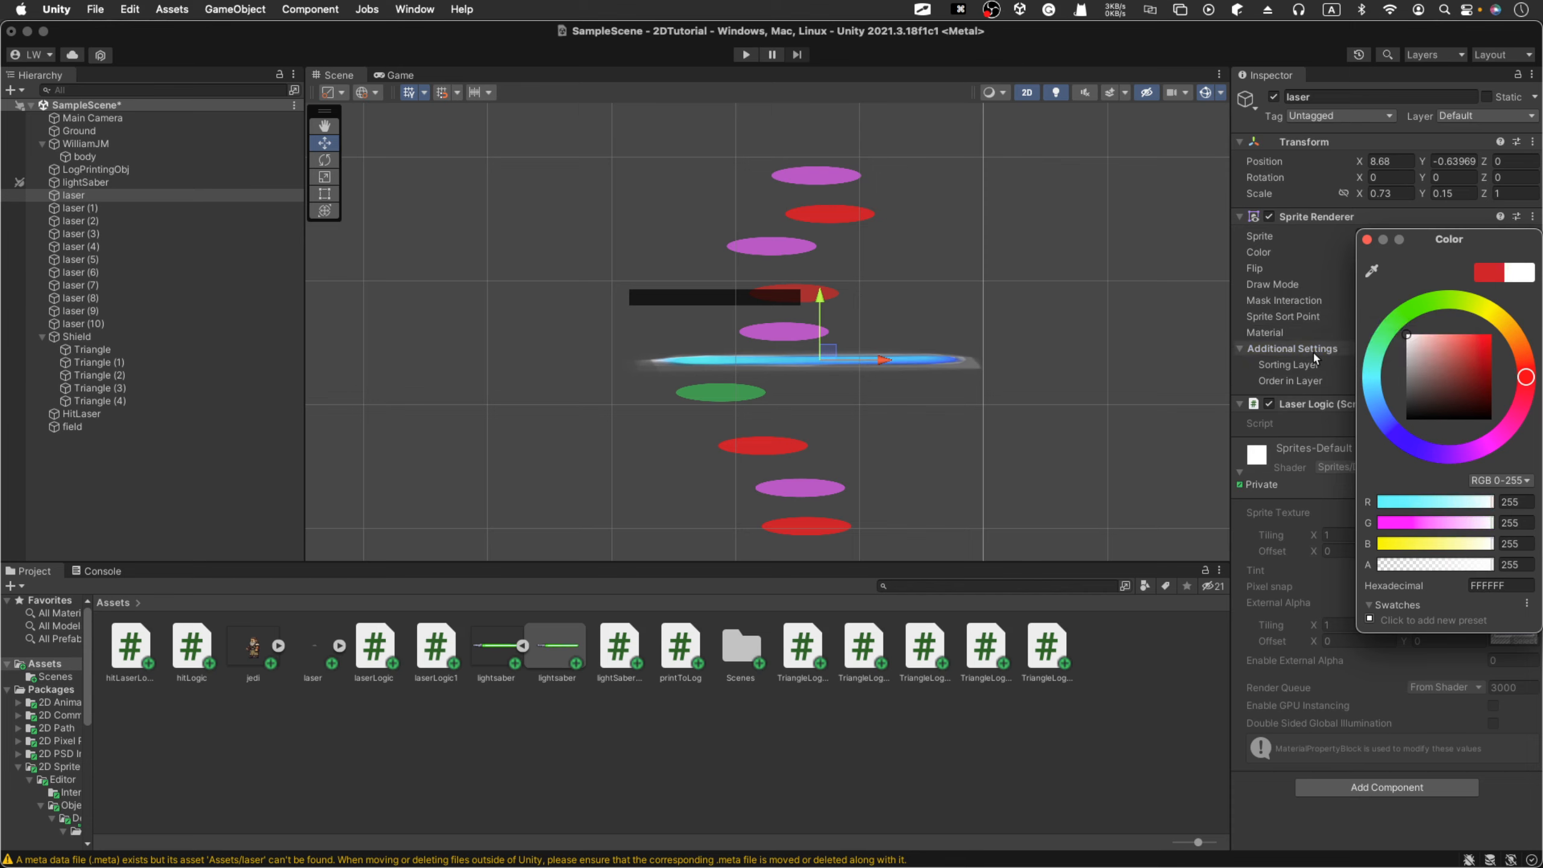
click(1330, 348)
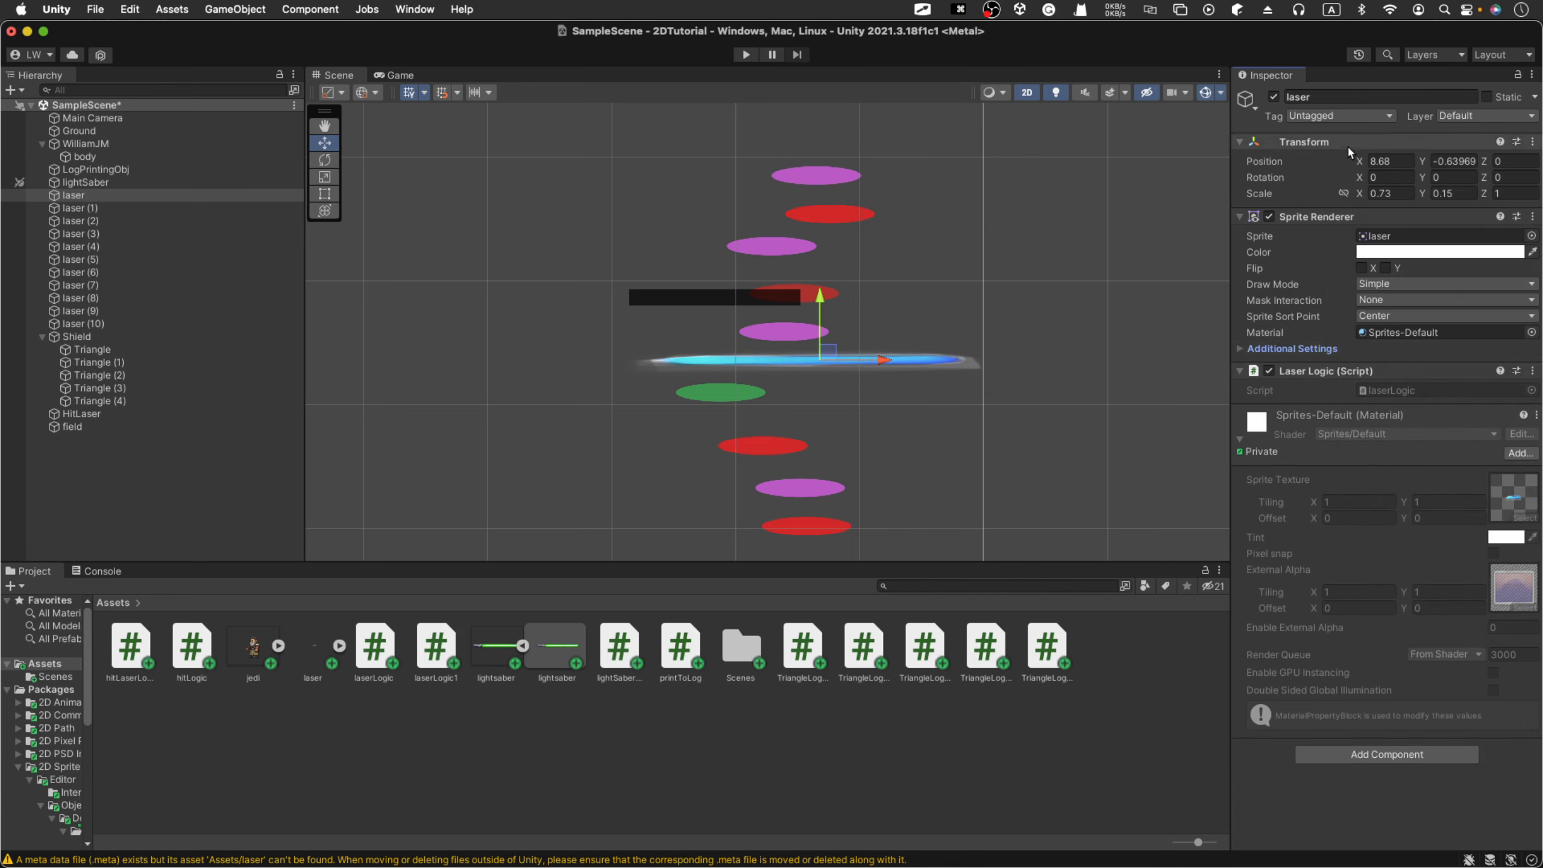
Step: Set the laser object's X and Y scale to 1
double_click(1389, 193)
text(1)
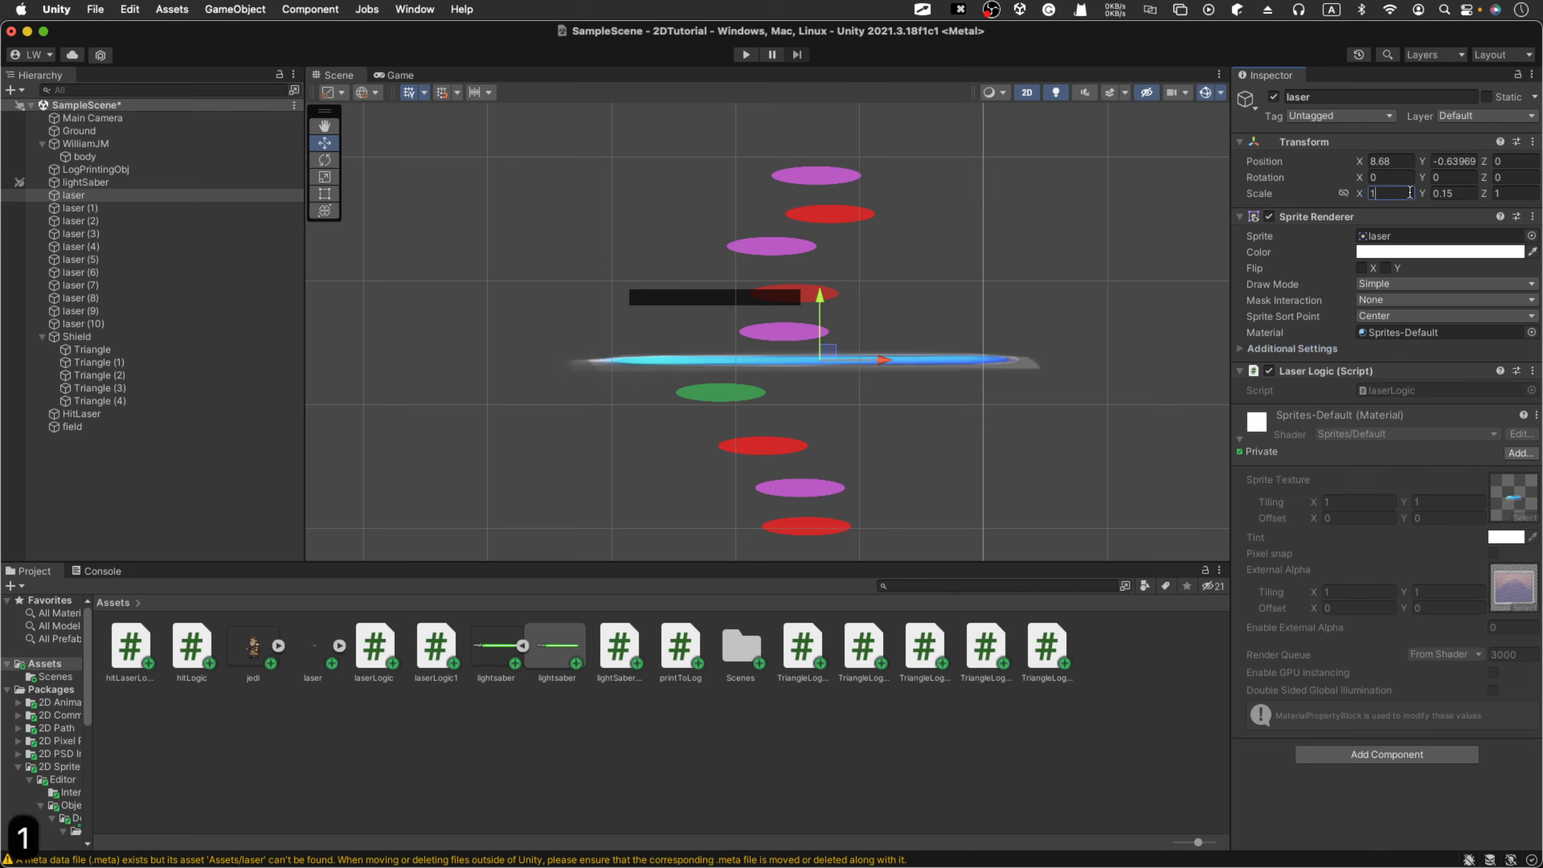
click(1470, 193)
text(1)
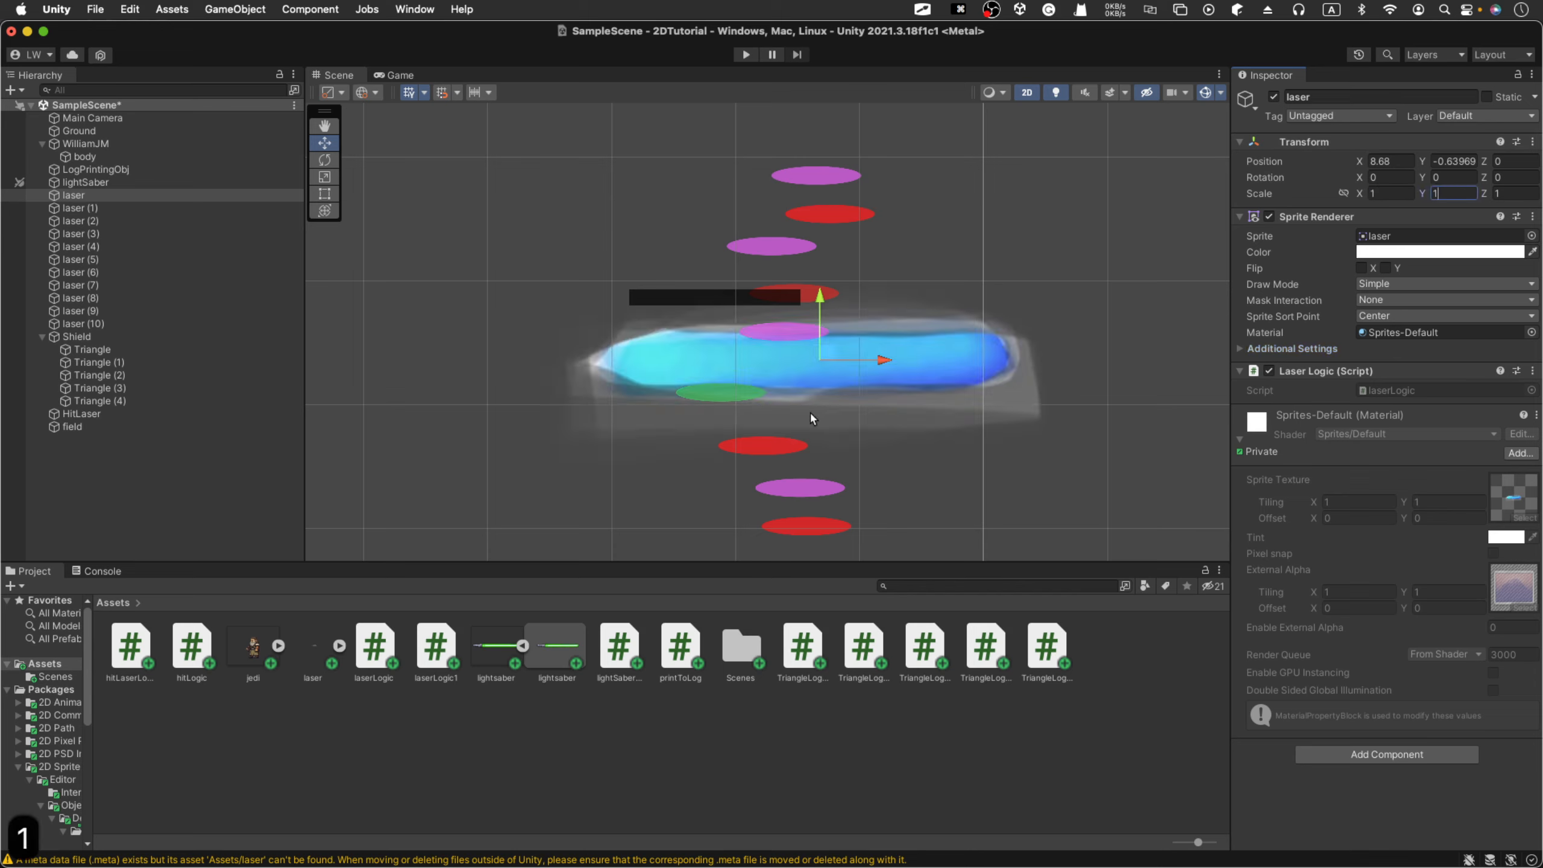
Step: Set the first laser object's X and Y scale to 0.2 and deselect it
click(1391, 193)
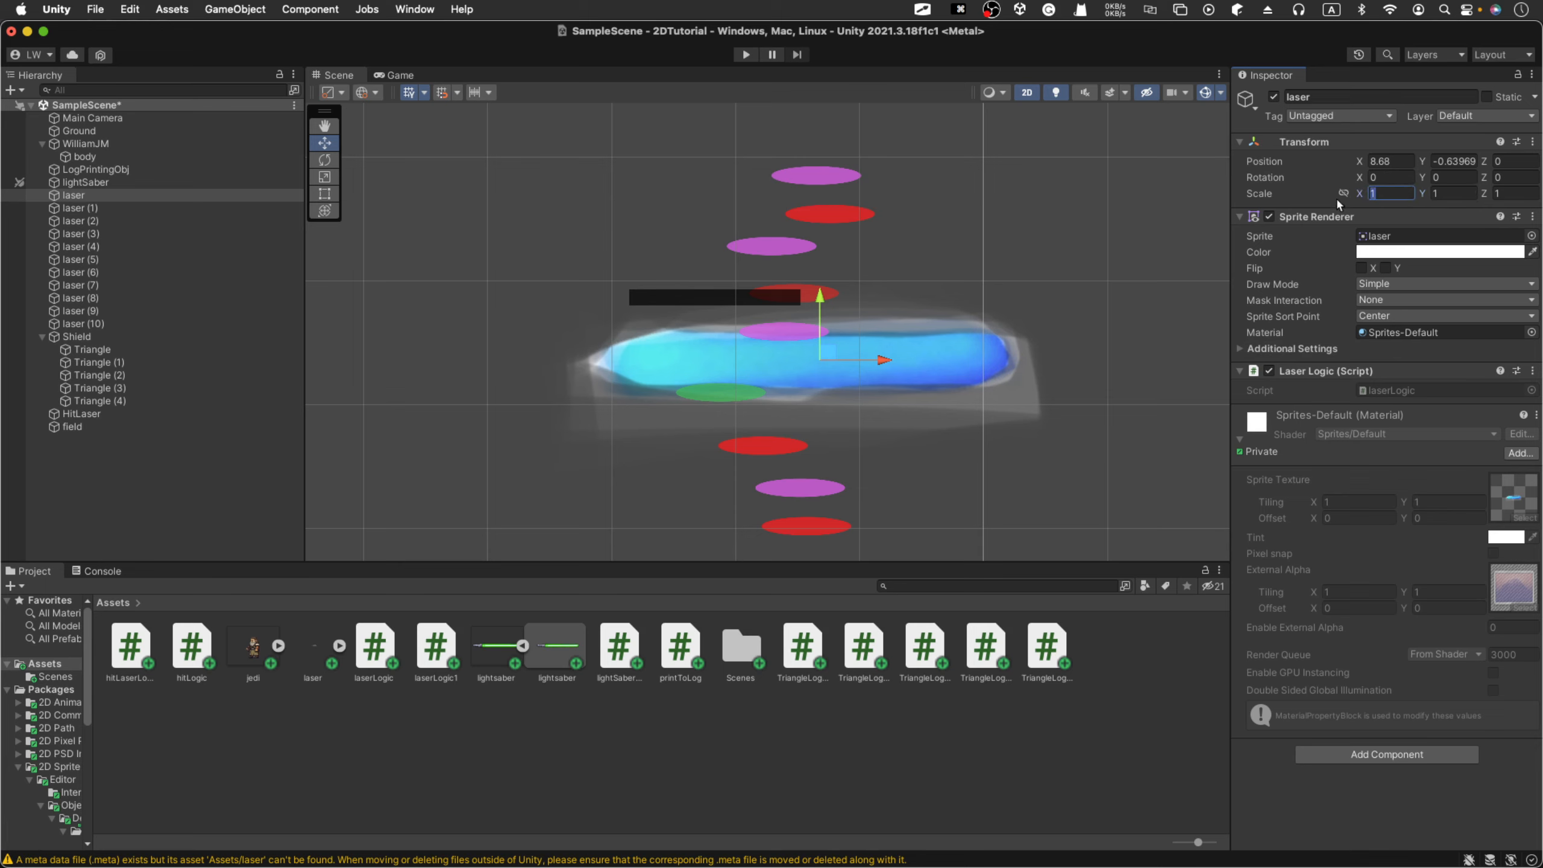
text(0.)
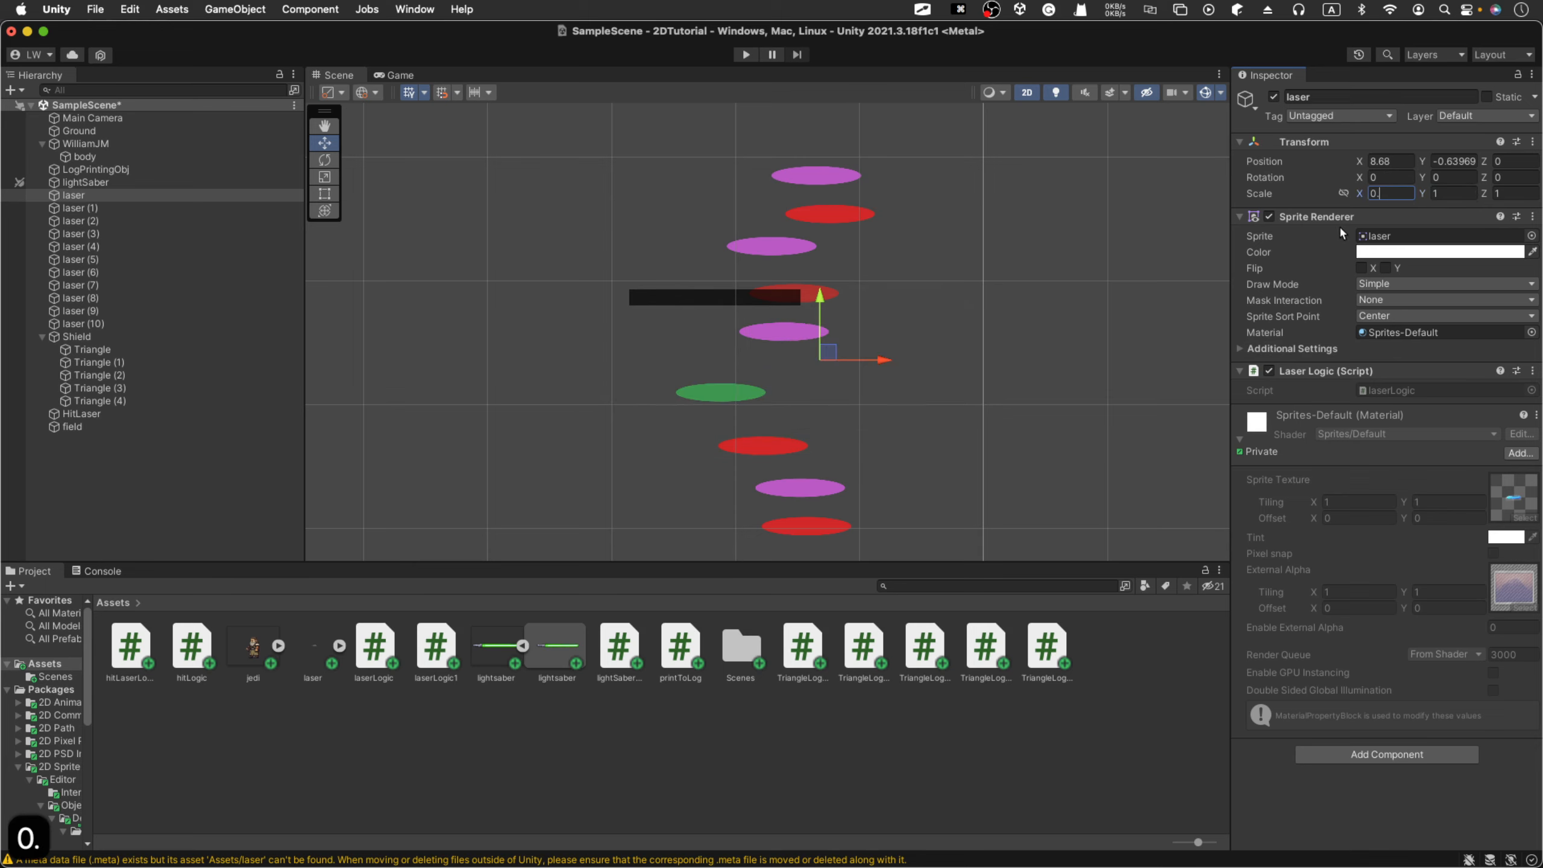
text(2)
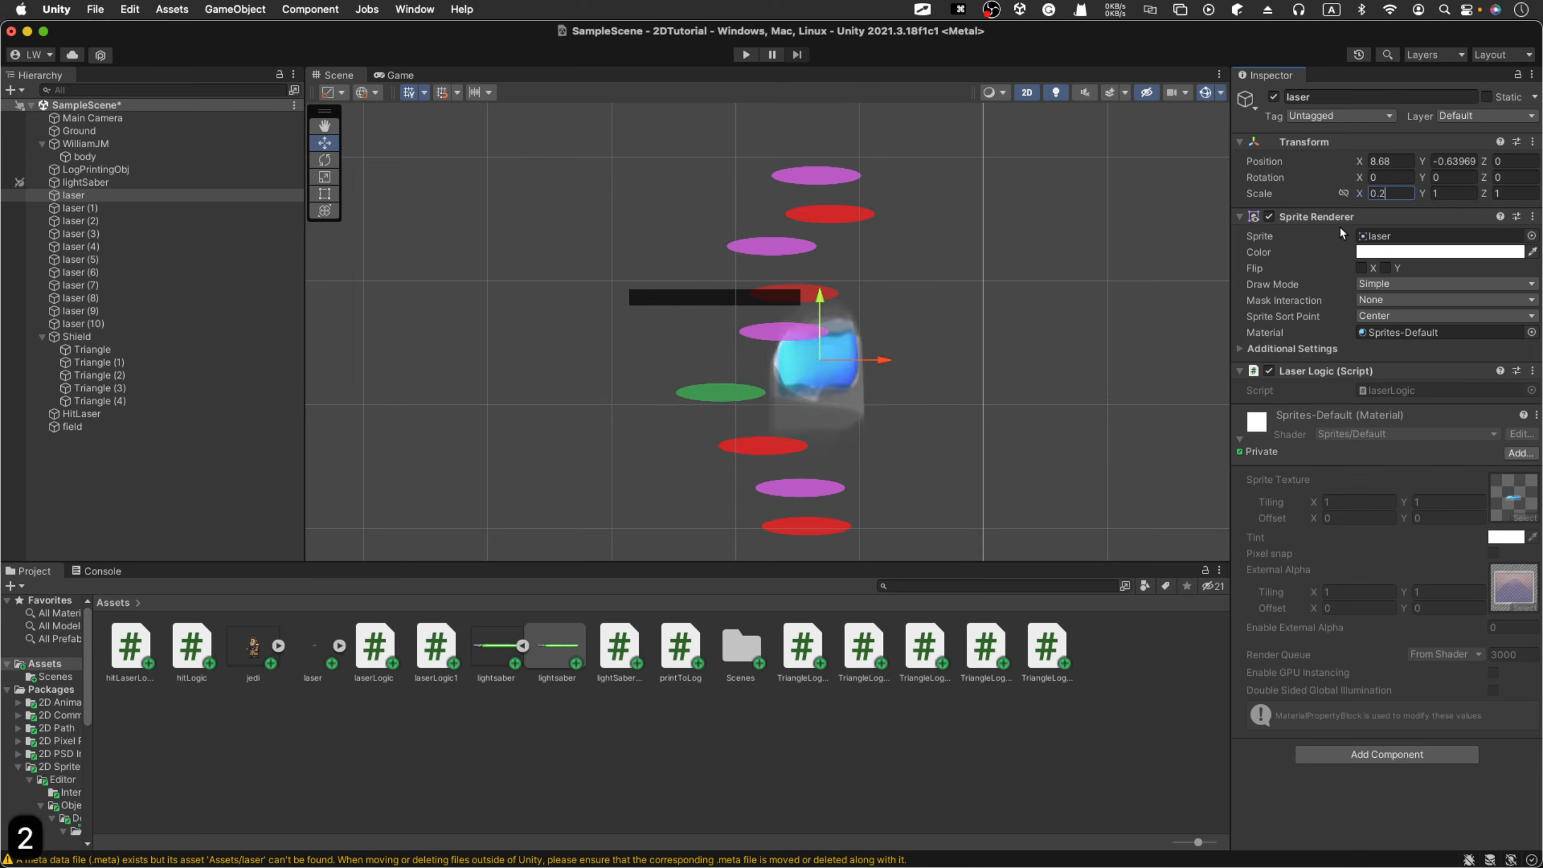
click(1448, 193)
text(0.2)
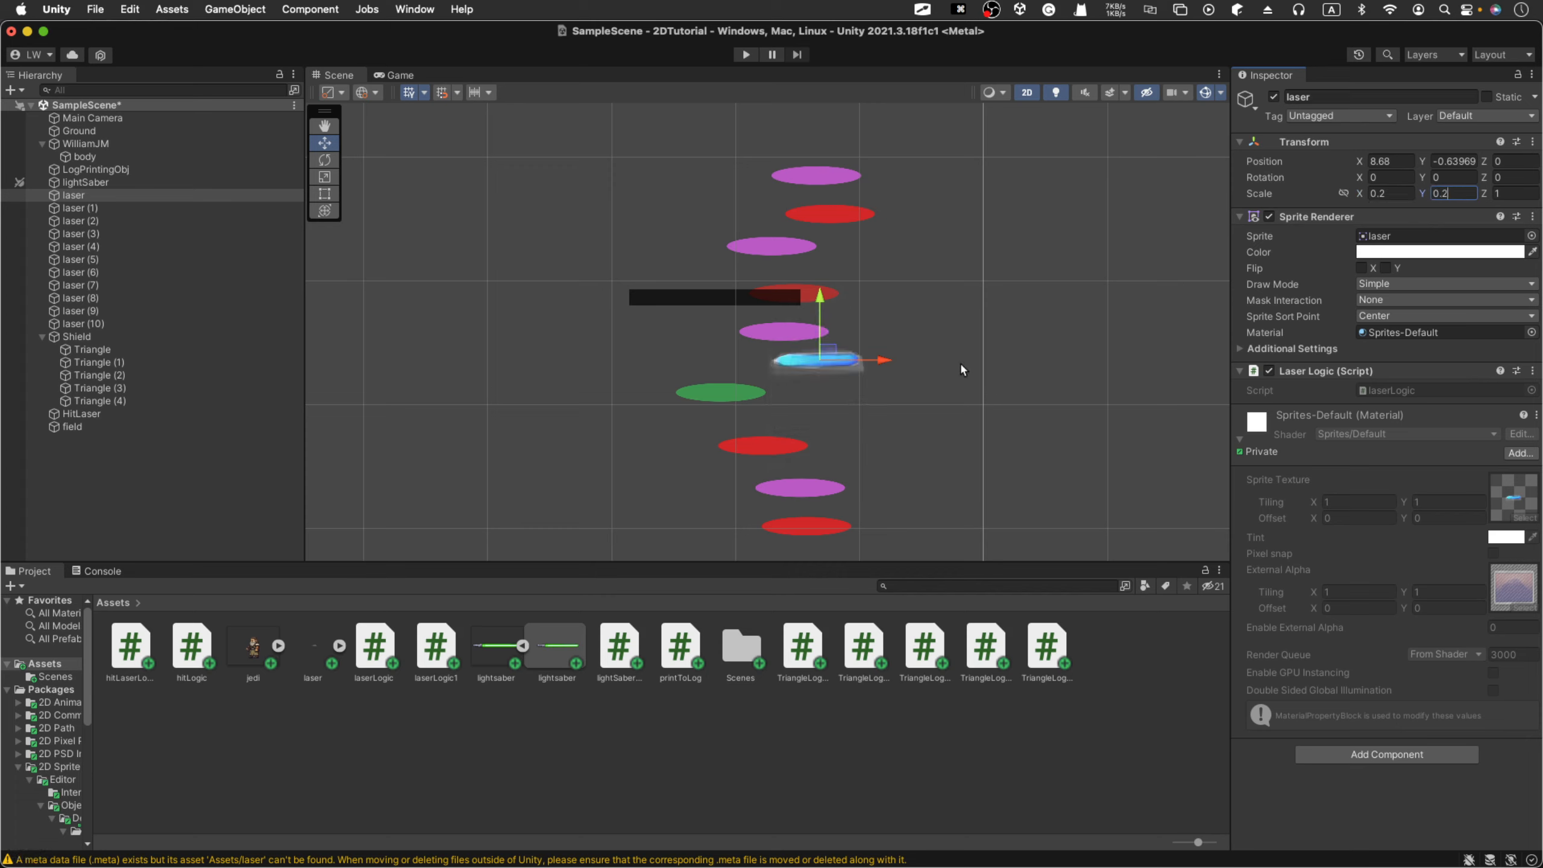
click(874, 367)
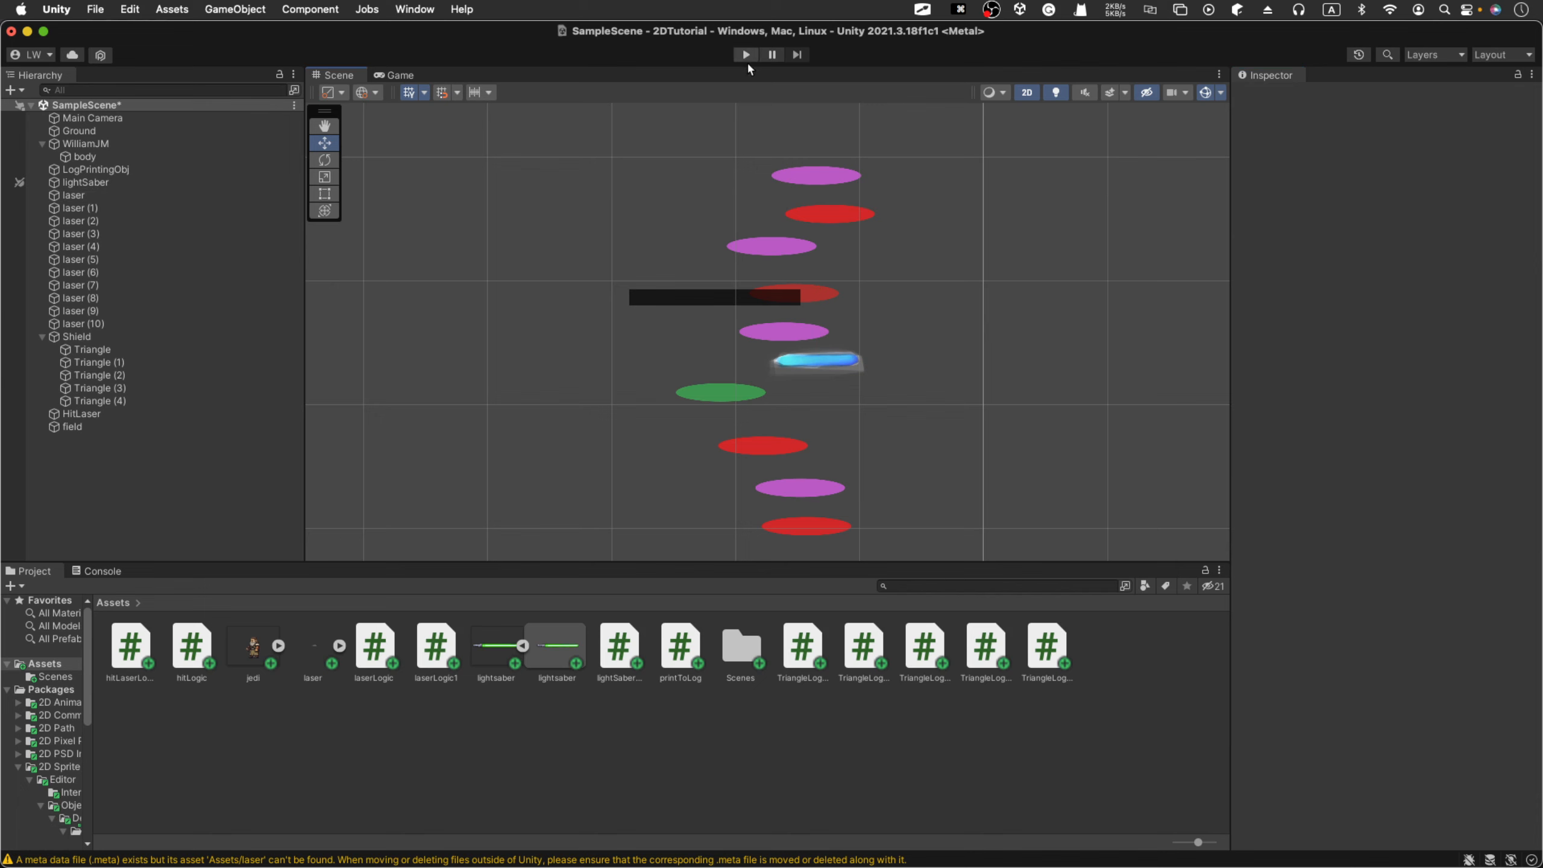
Step: Set the X and Y scale of laser (10), the purple ellipse just above the blue laser, to 0.2
click(790, 335)
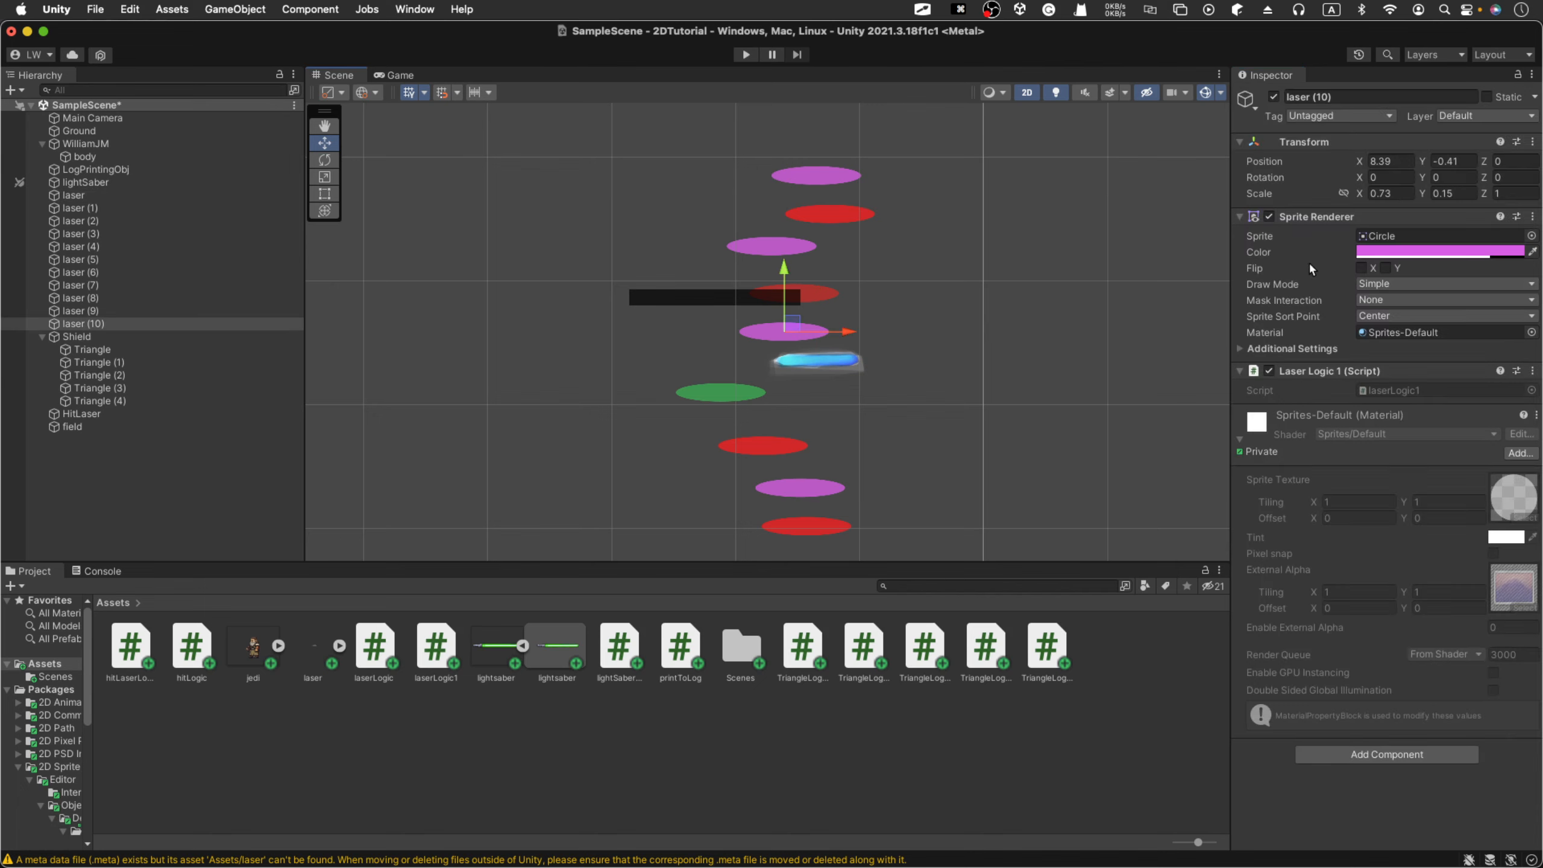
click(1397, 191)
text(0.2)
click(1441, 193)
text(0.2)
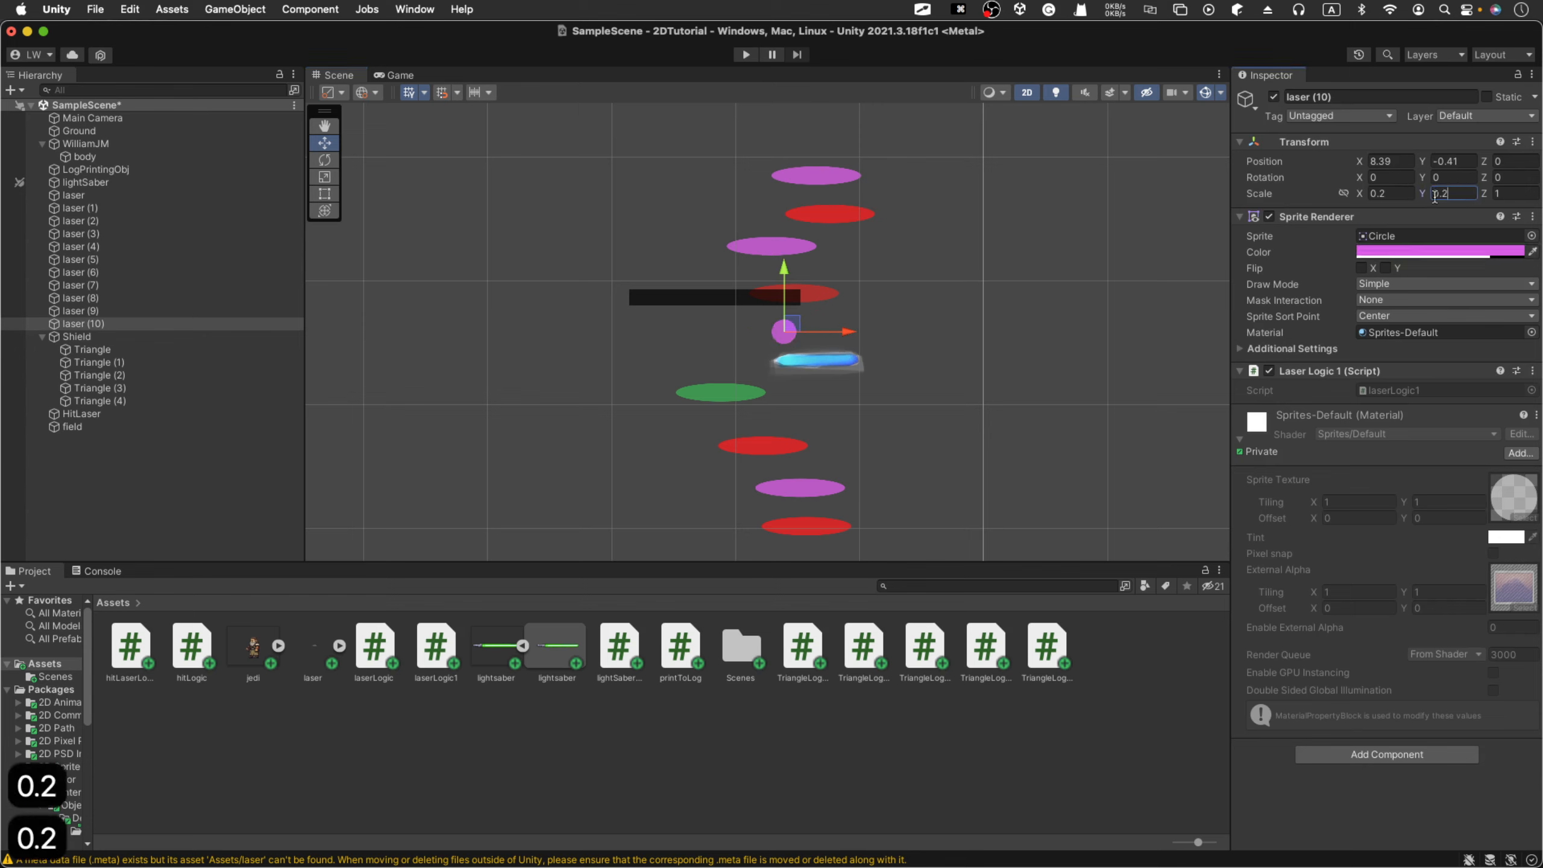
Step: Set the X and Y scale of laser (2), the red ellipse overlapping the black bar, to 0.2
click(812, 294)
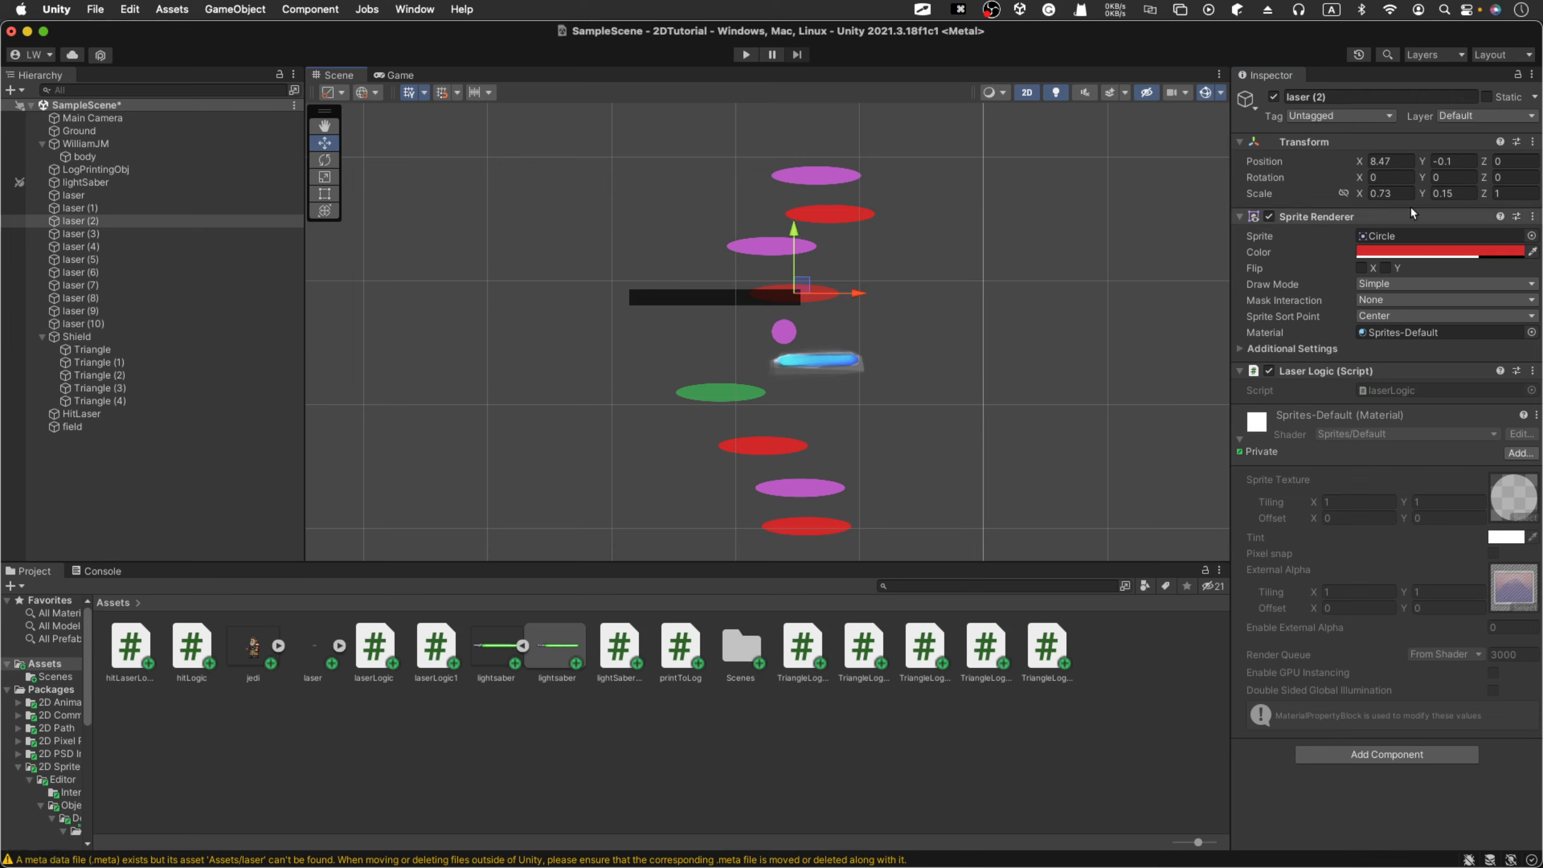
click(1396, 193)
text(0.2)
key(Tab)
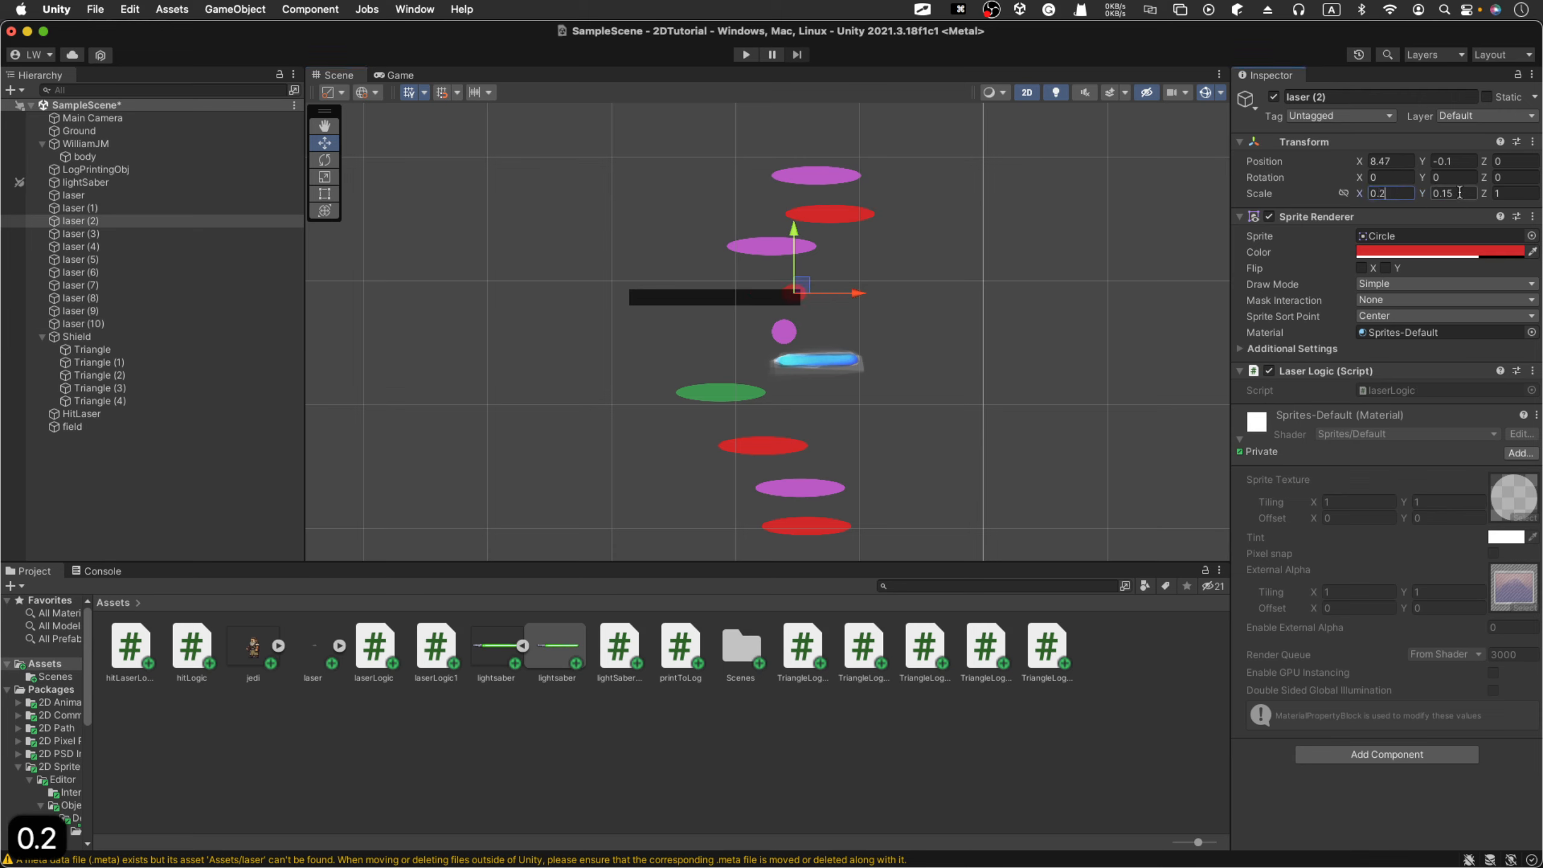
text(0.2)
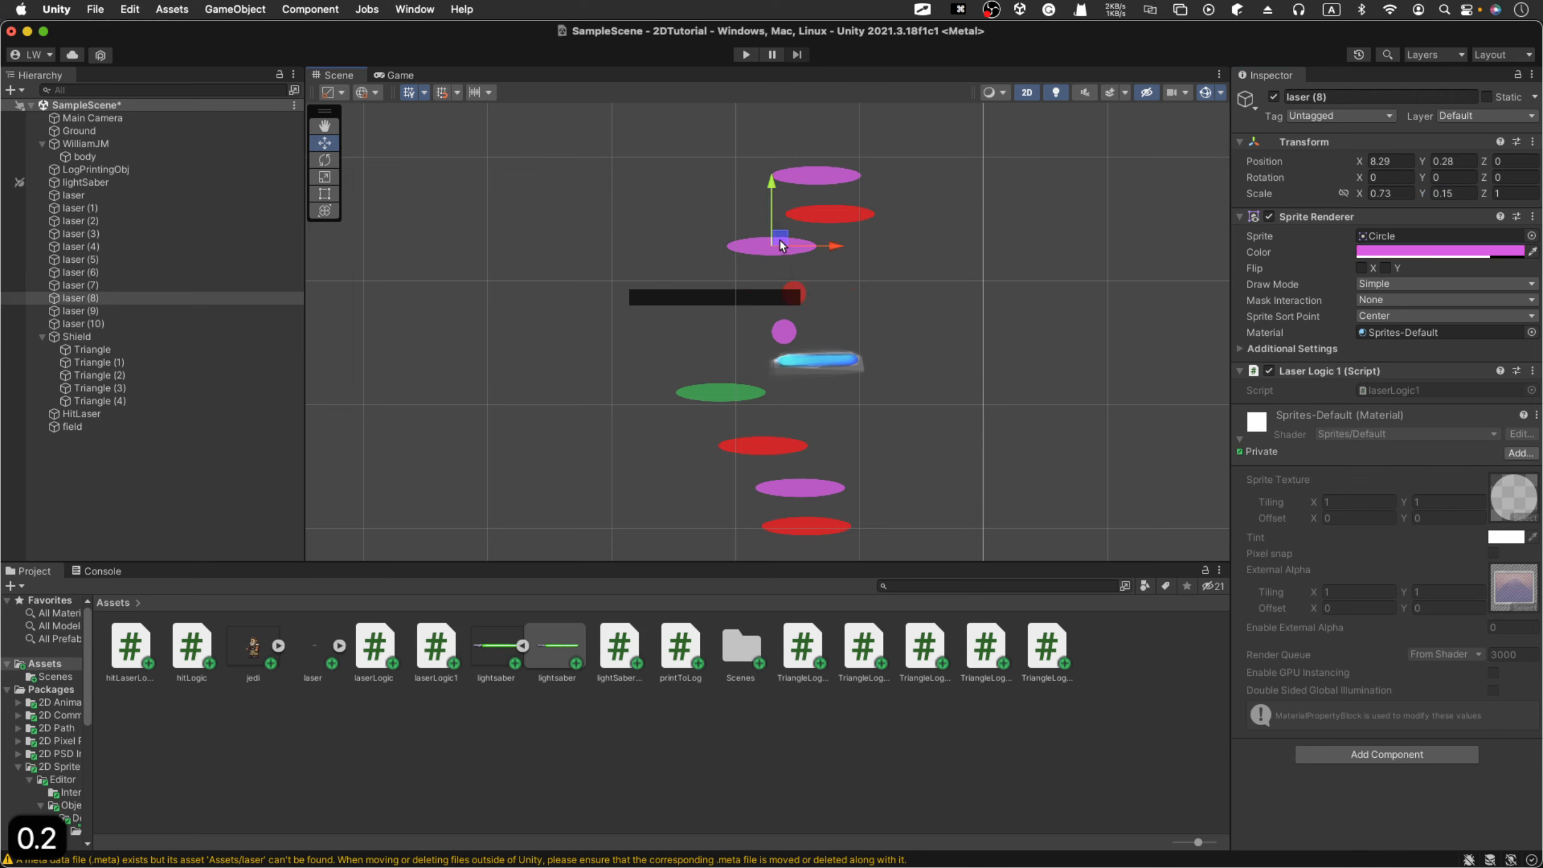
Step: Set the X and Y scale of laser (8), the purple ellipse above the black bar, to 0.2
click(811, 245)
click(1387, 194)
text(0.2)
key(Tab)
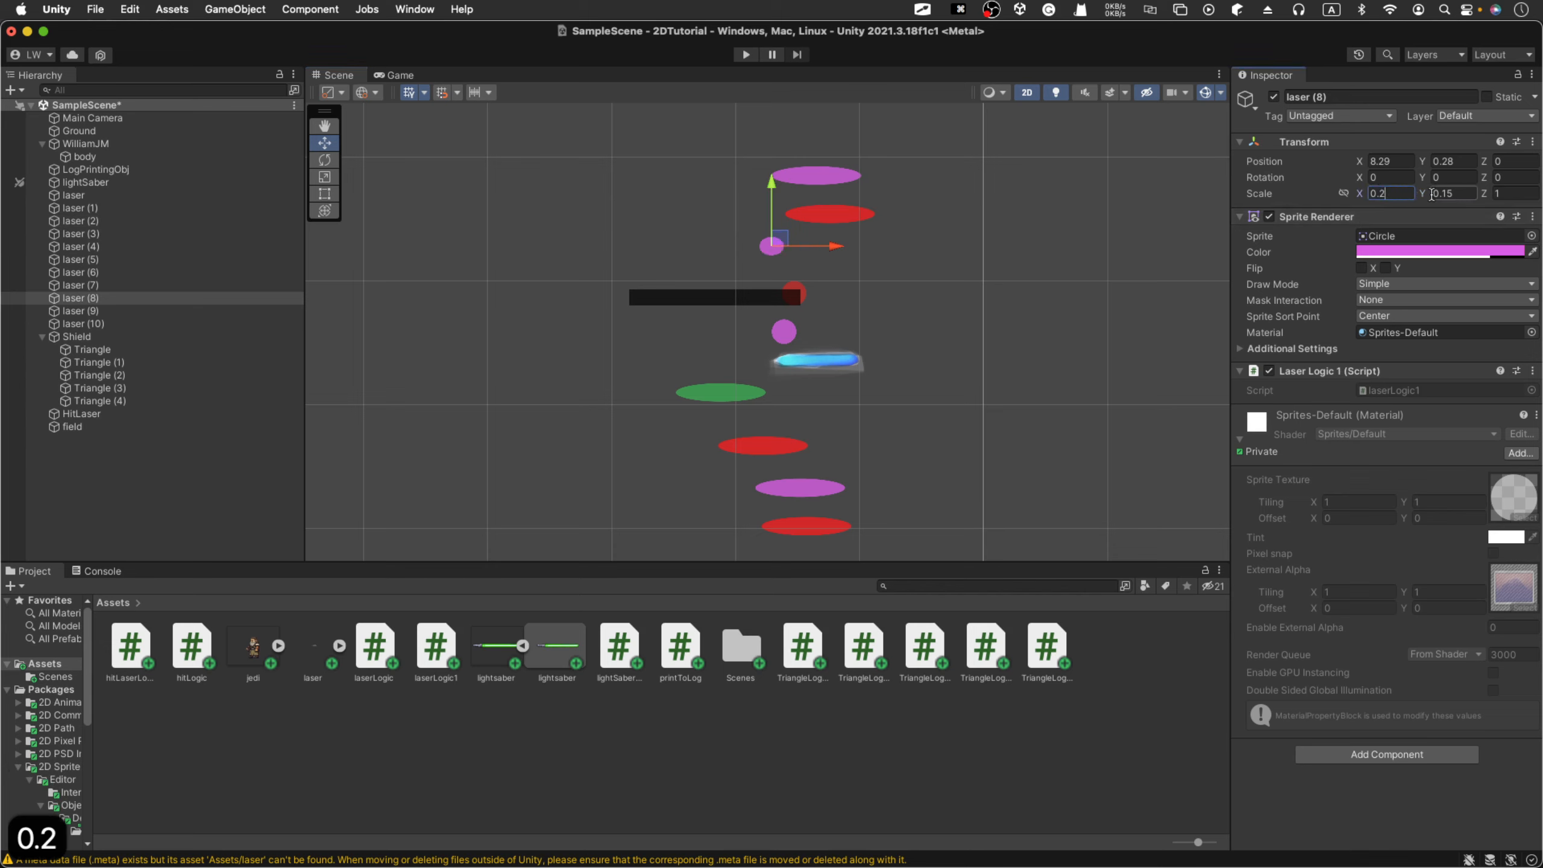
text(0.2)
Step: Set the X and Y scale of laser (4), the uppermost red ellipse, to 0.2
click(865, 217)
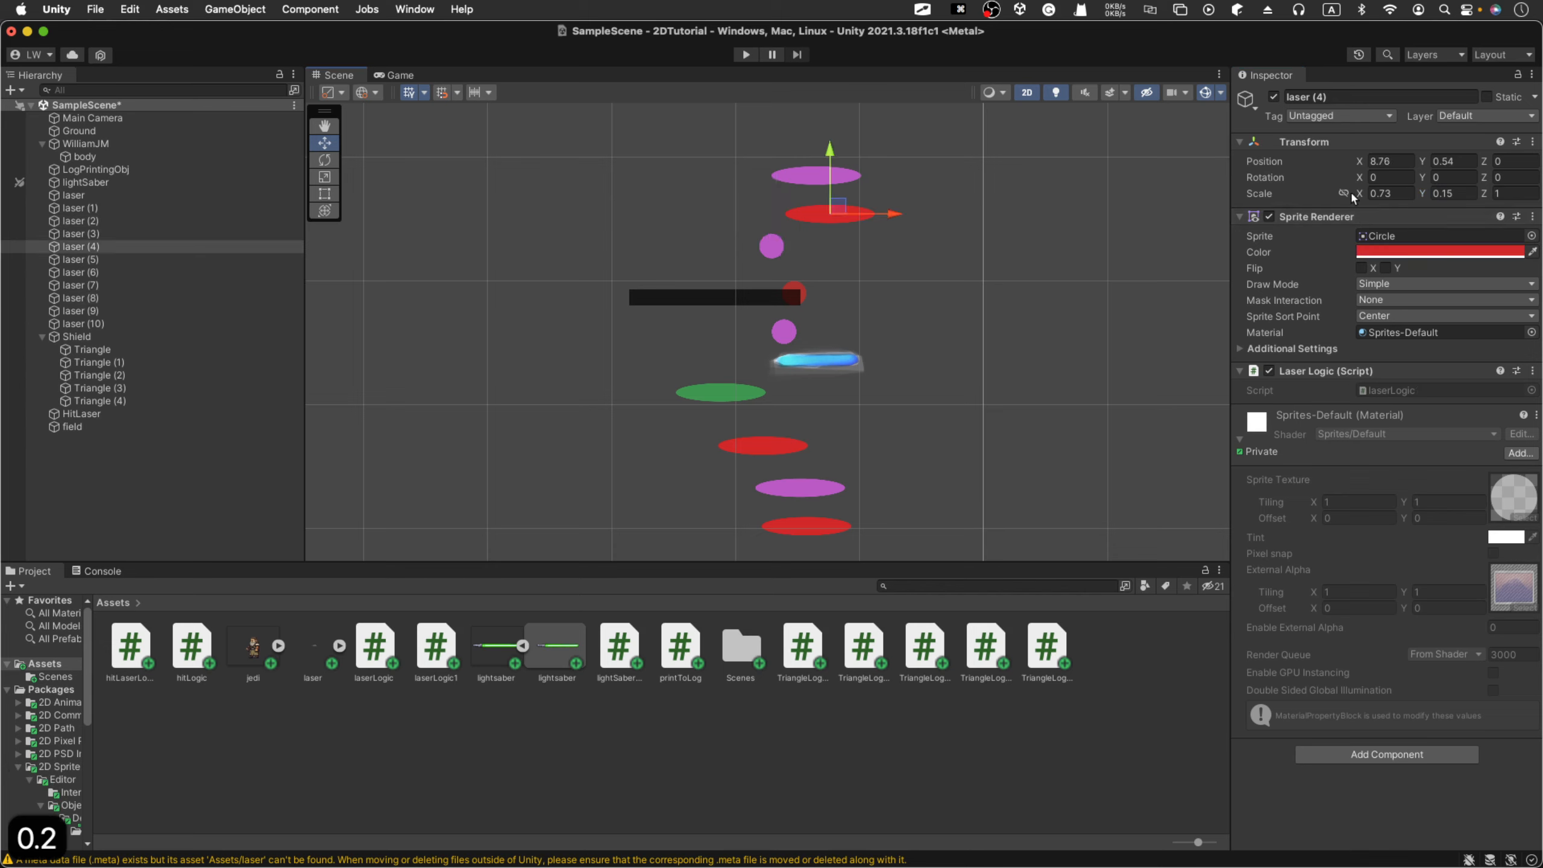
click(1388, 193)
text(0.2)
key(Tab)
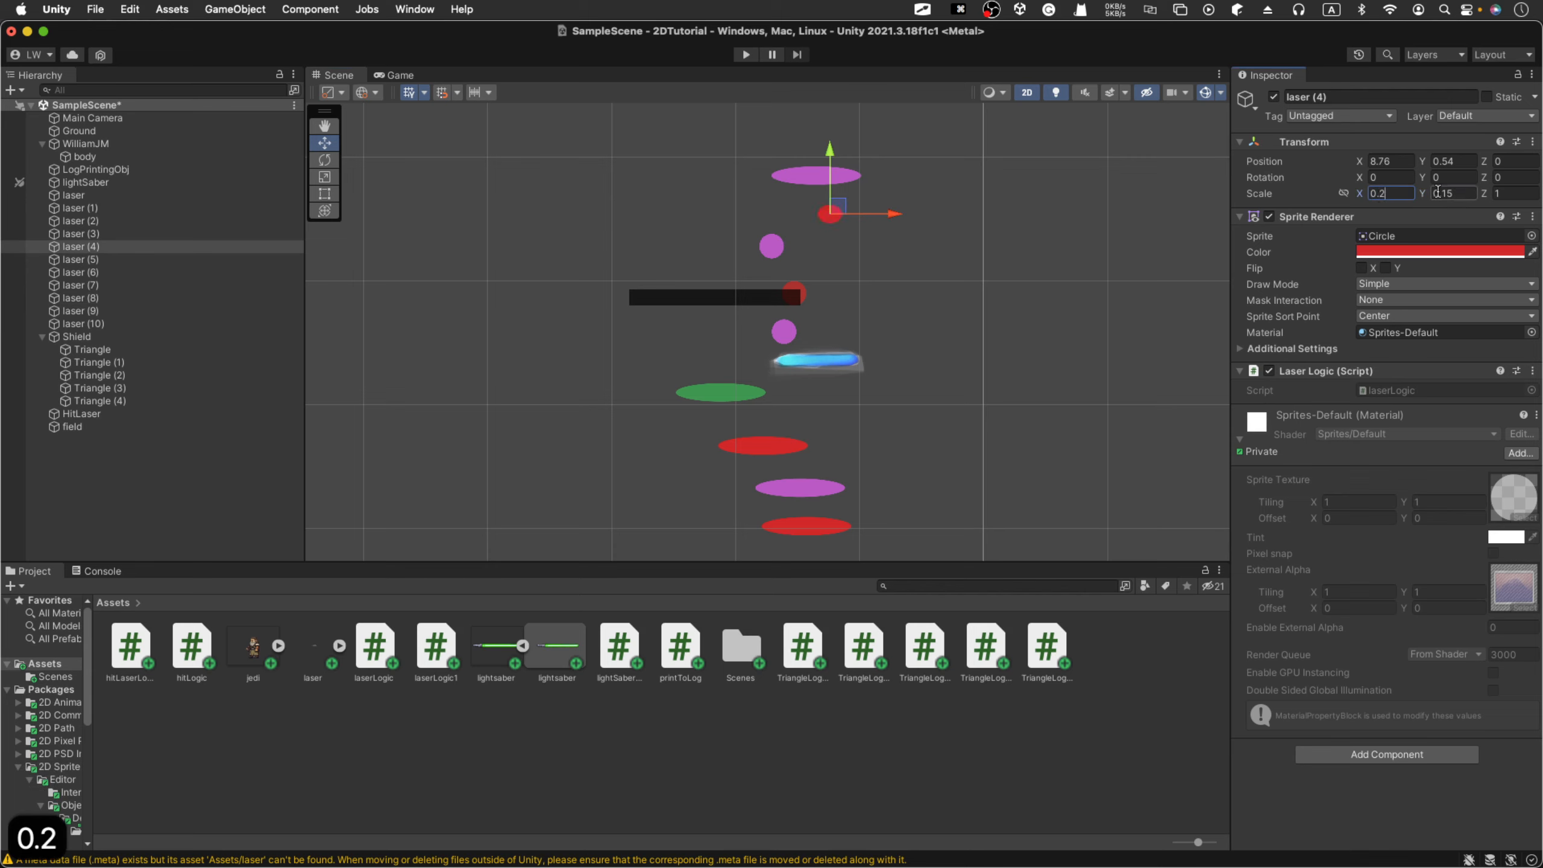
text(0.2)
key(Return)
Step: Set the X and Y scale of laser (7), the topmost purple ellipse, to 0.2
click(813, 182)
click(1377, 192)
text(0.2)
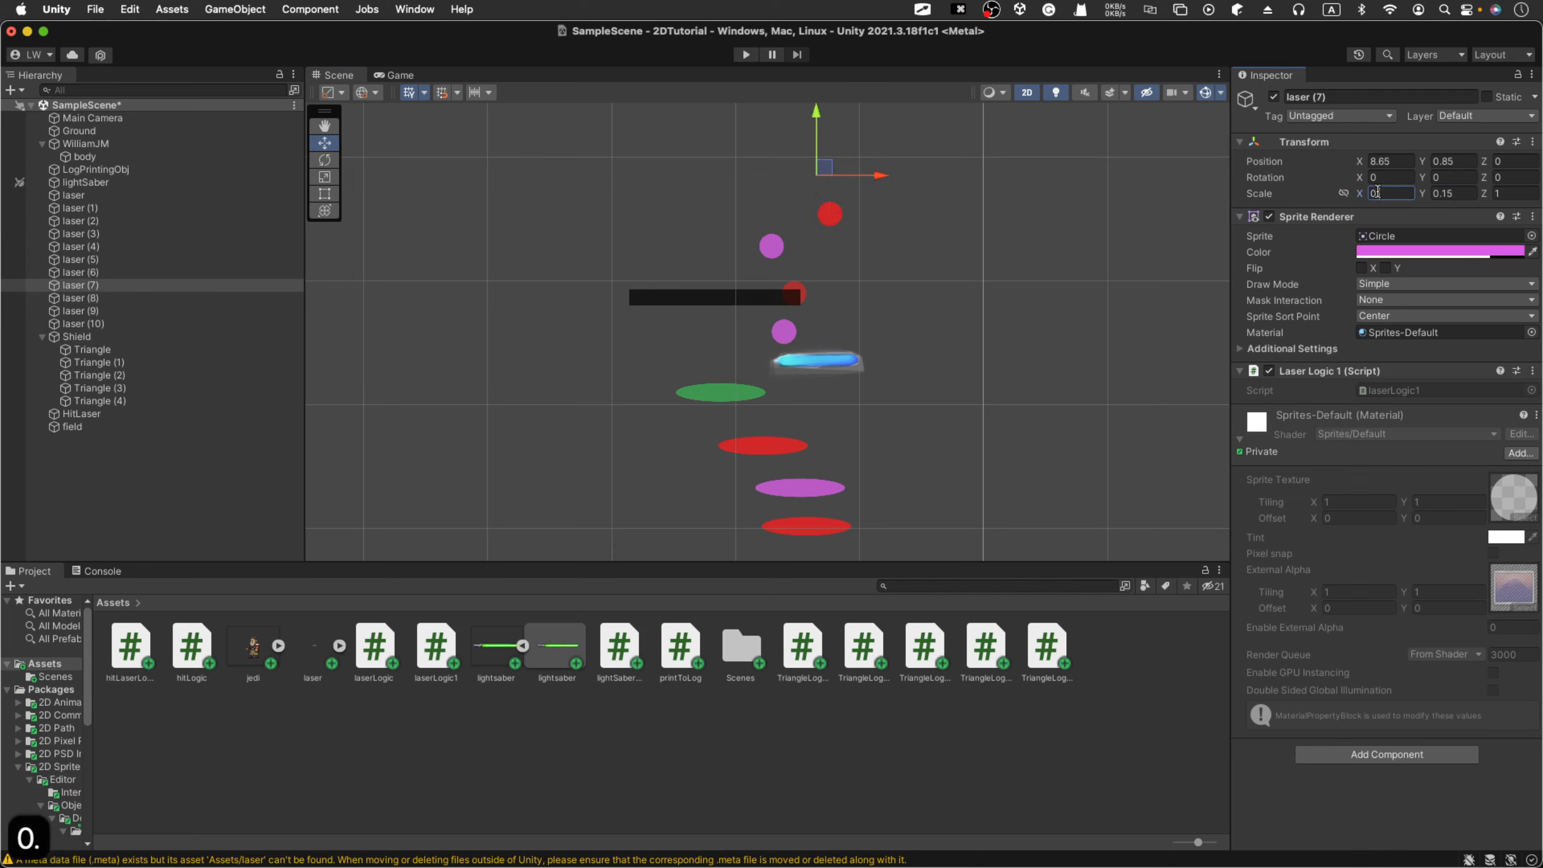
key(Tab)
text(0.2)
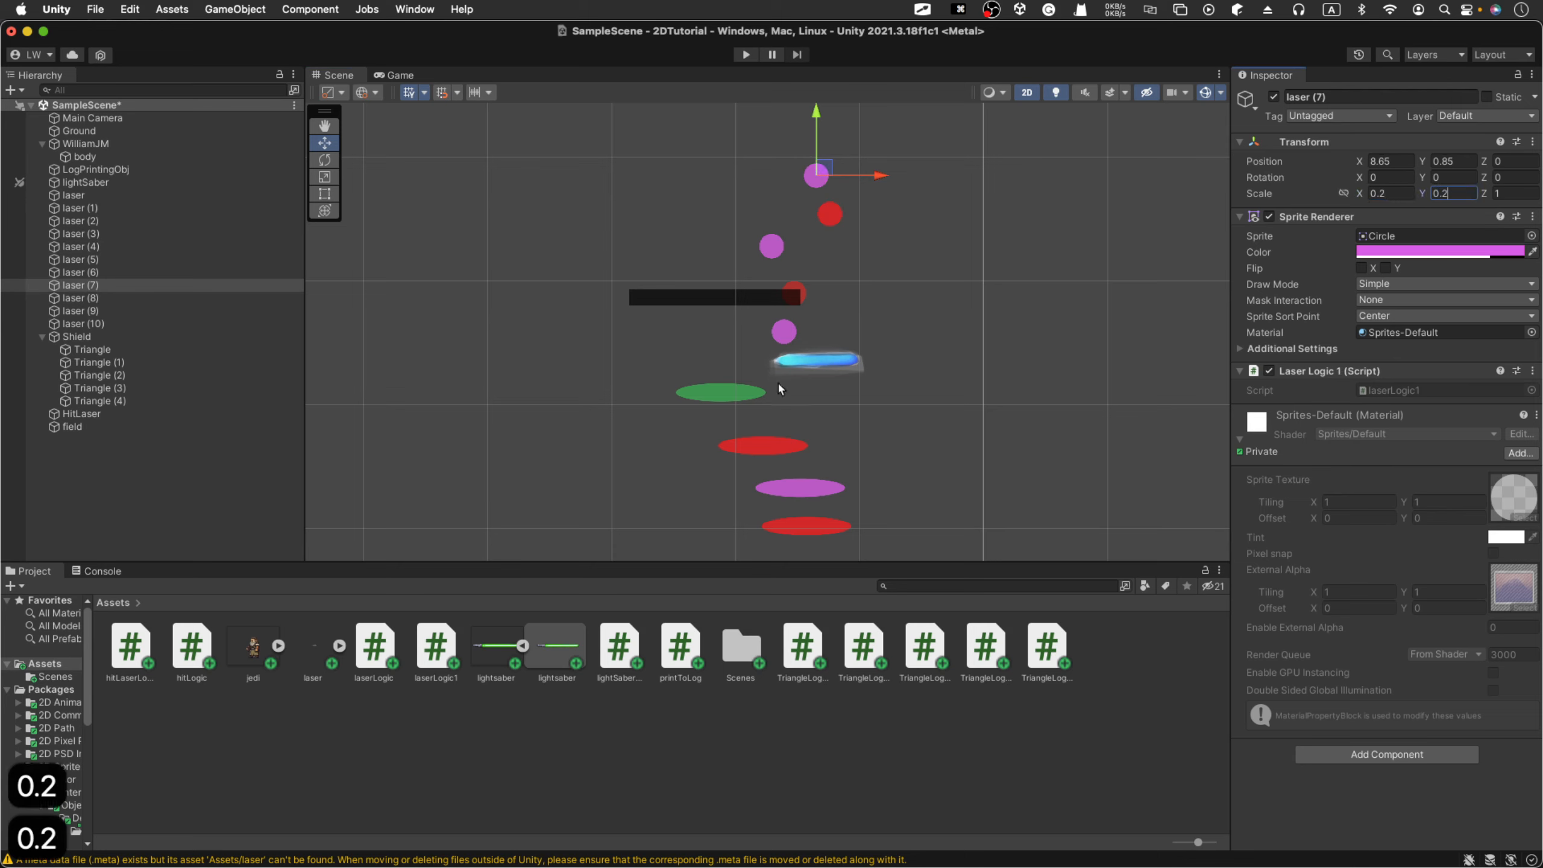
Step: Set the X and Y scale of laser (3), the green ellipse, to 0.2
click(753, 392)
click(1402, 193)
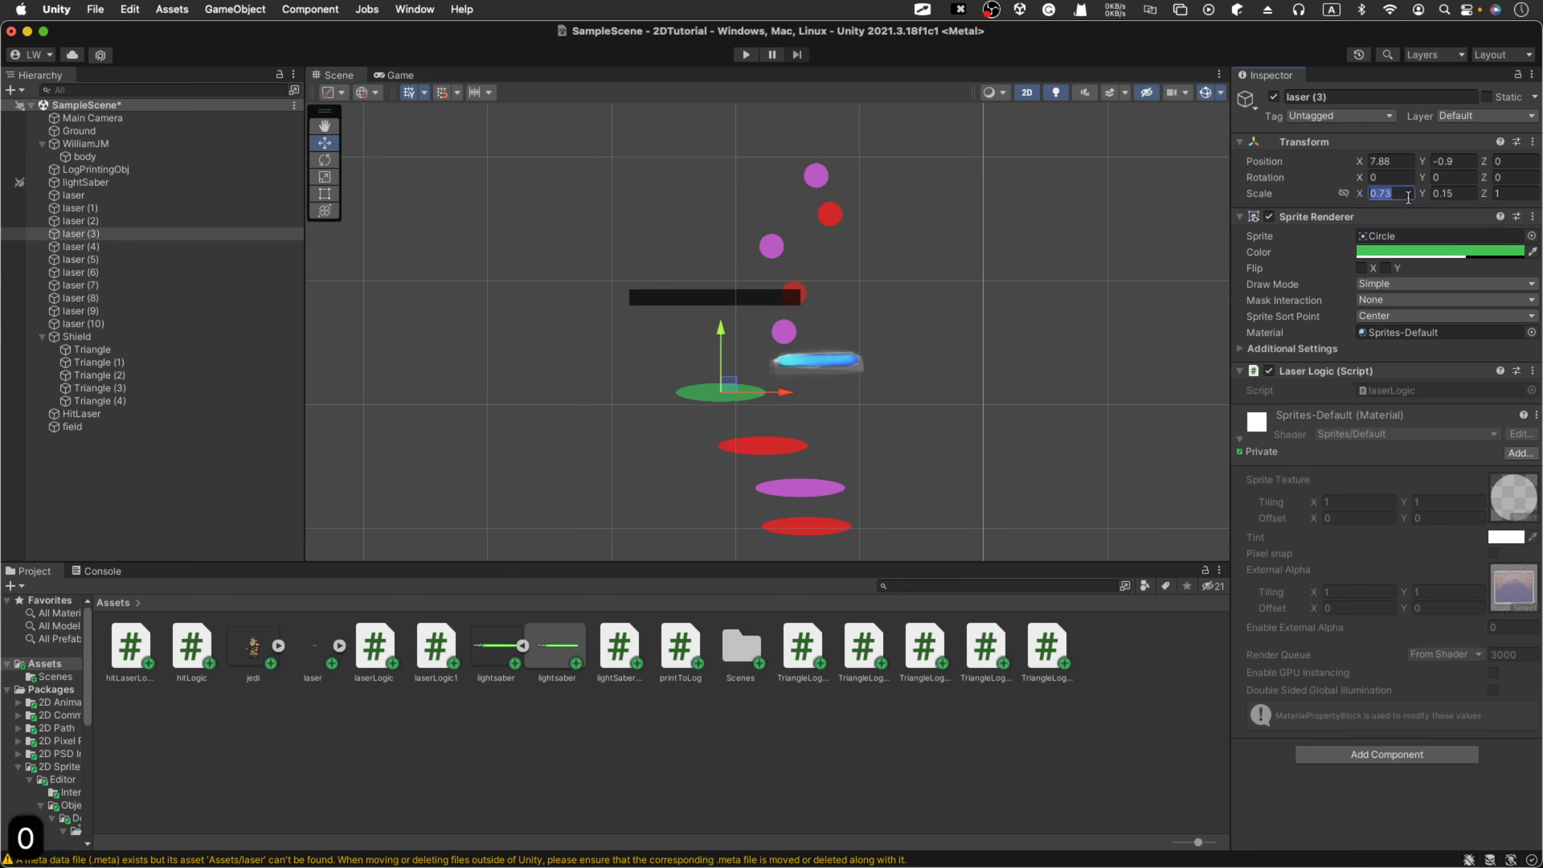
text(0.2)
key(Tab)
text(0.2)
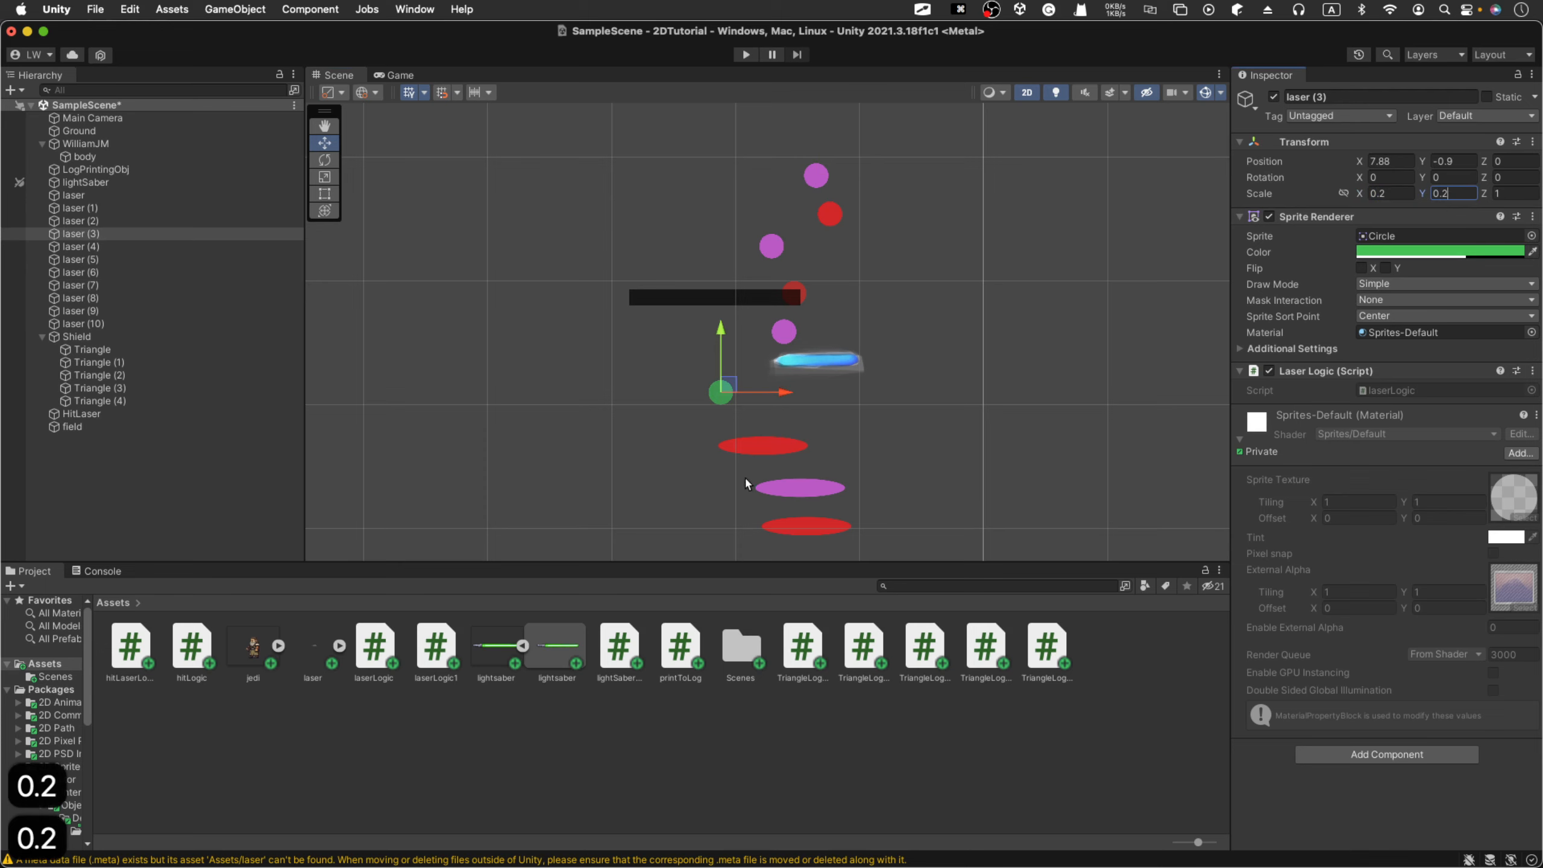
Step: Set the X and Y scale of laser (1), the red ellipse below the green circle, to 0.2
click(752, 444)
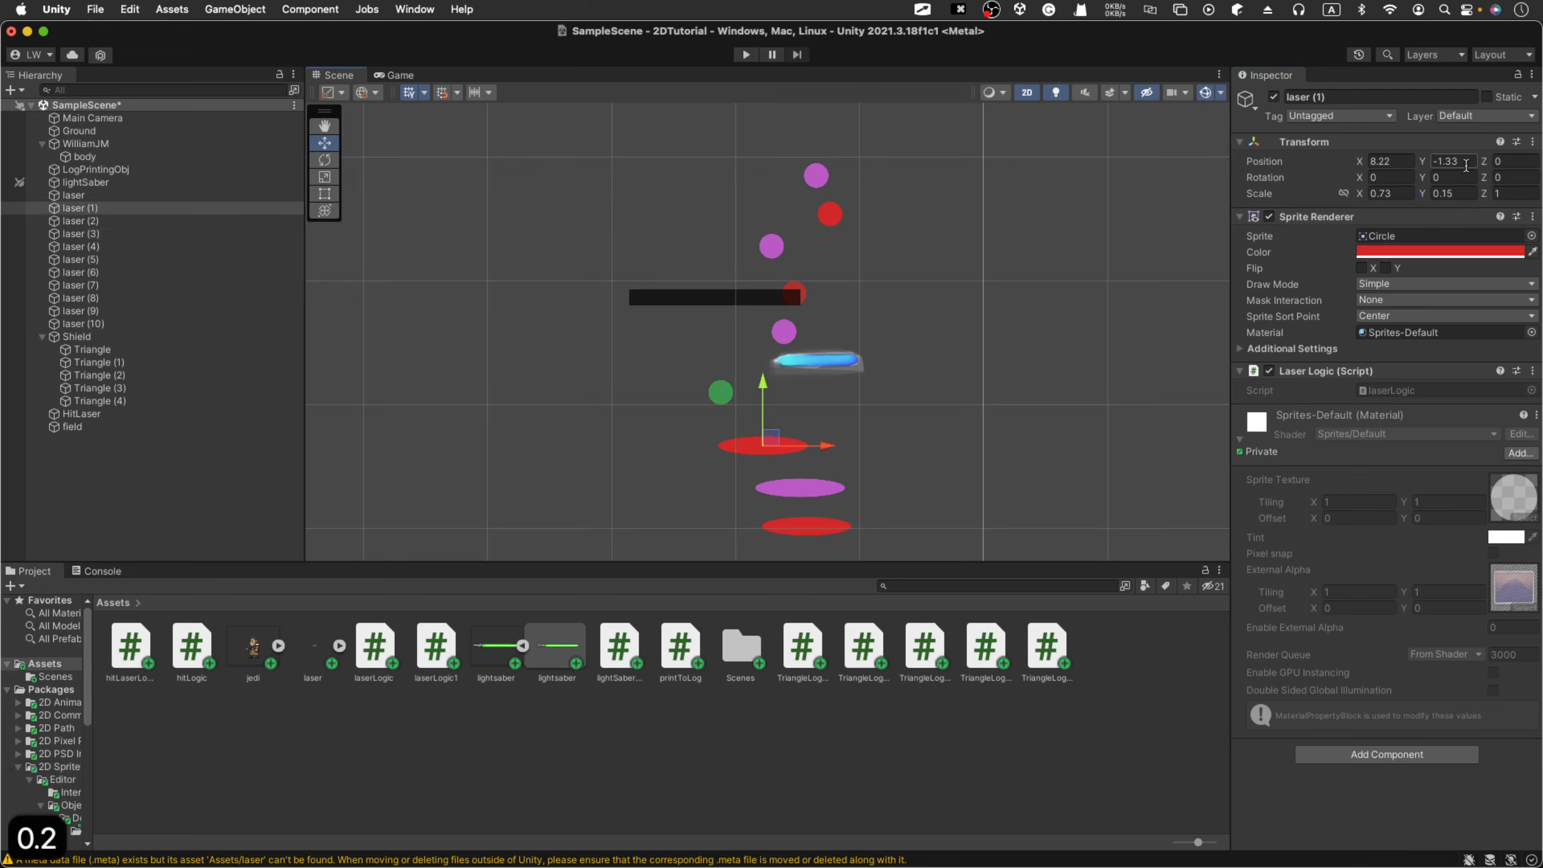
click(1390, 193)
text(0.2)
click(1437, 193)
text(0.2)
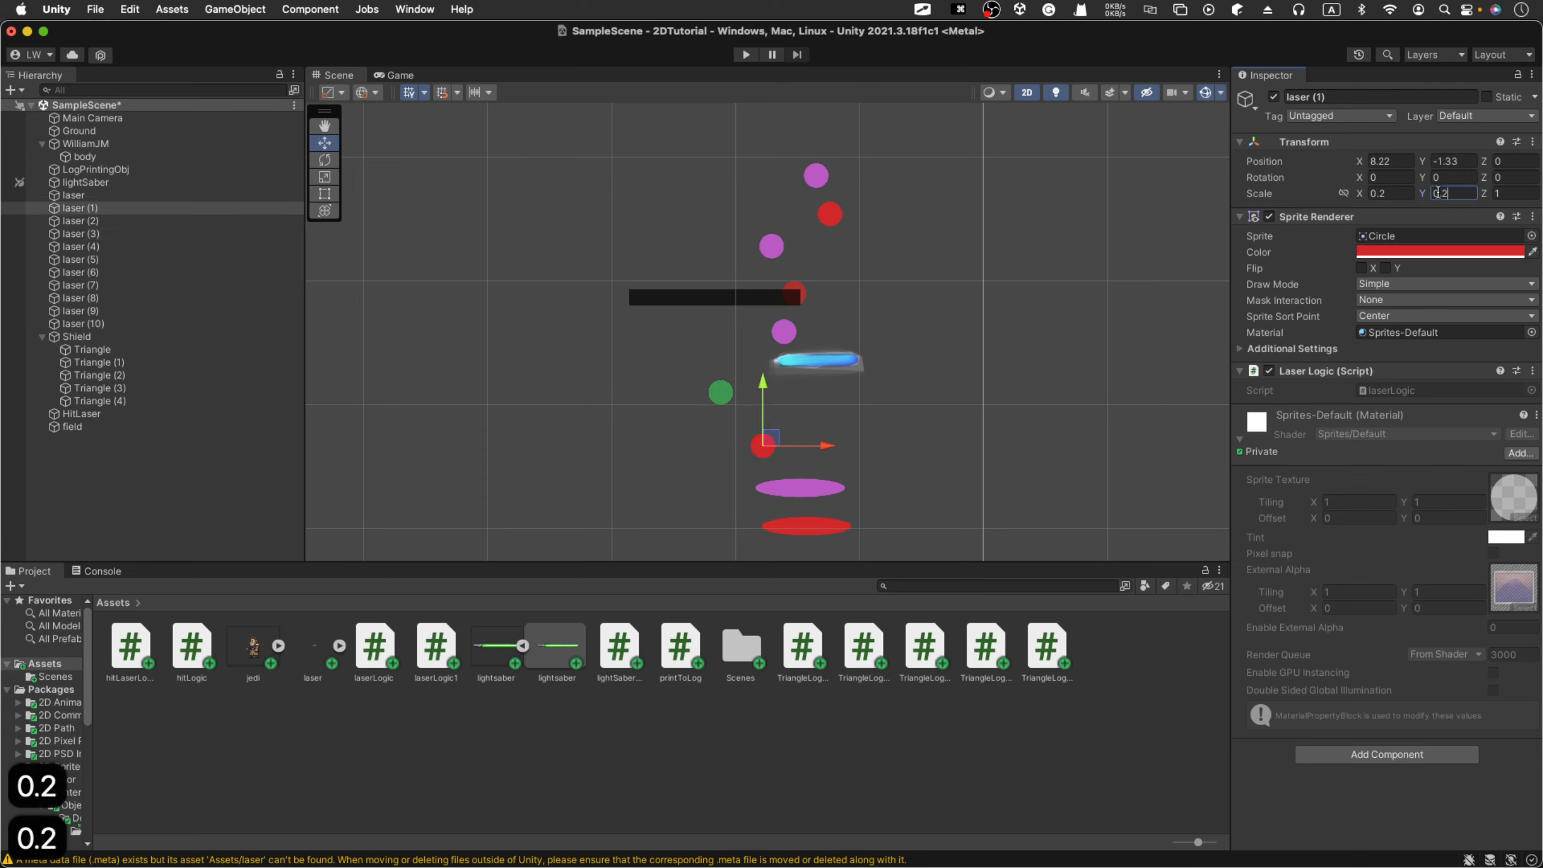
Step: Set the X and Y scale of laser (6), the lowest purple ellipse, to 0.2
click(768, 490)
click(1387, 195)
text(0.)
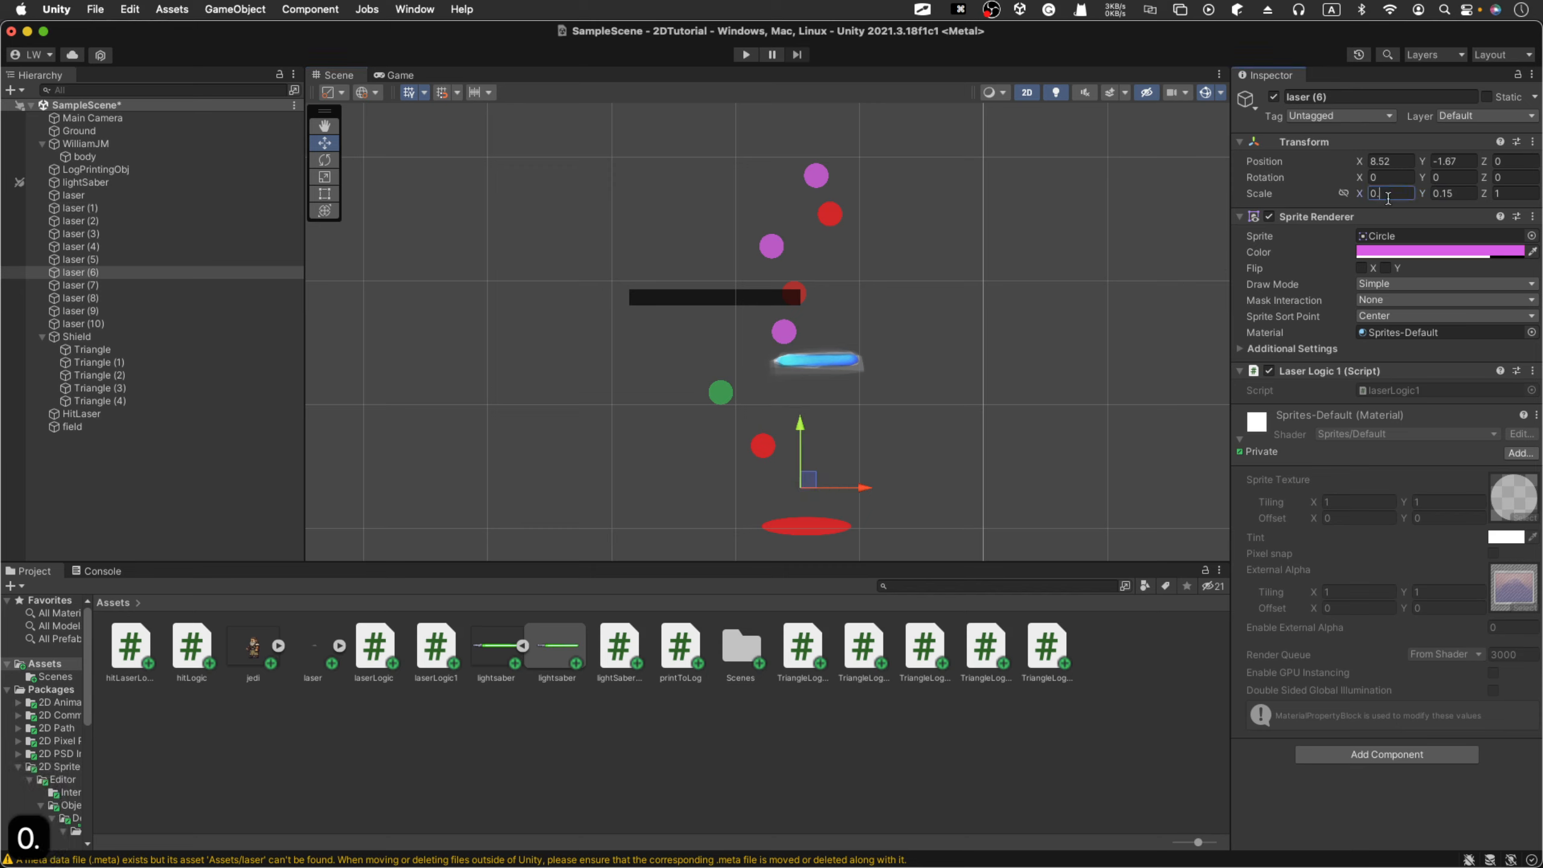
text(2)
click(1448, 193)
text(0.2)
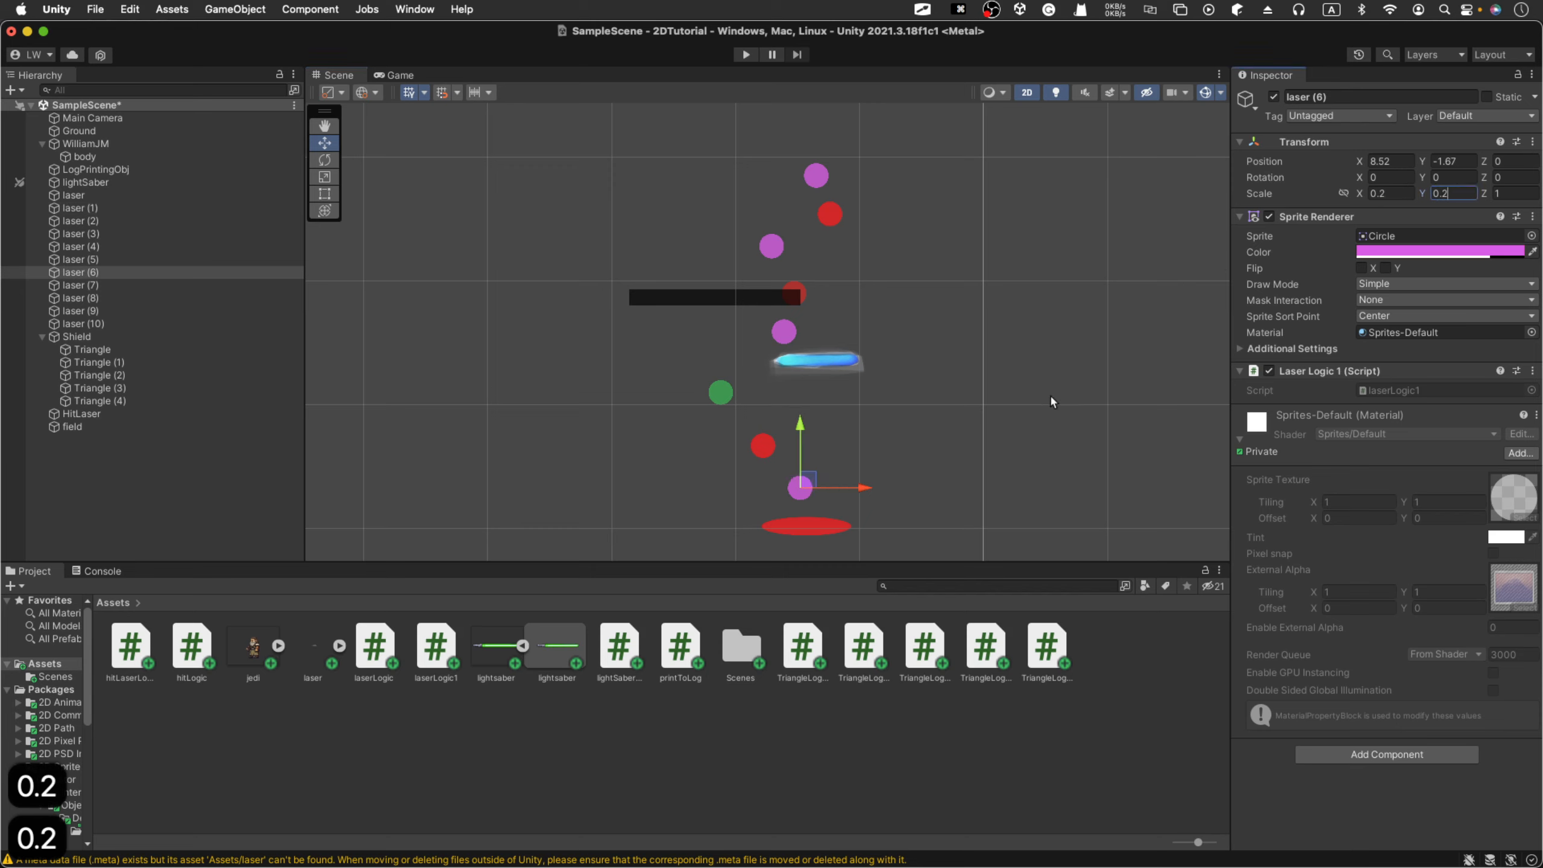
Step: Set the X and Y scale of laser (5), the lowest red ellipse, to 0.2
scroll(931, 380, down, 2)
click(813, 518)
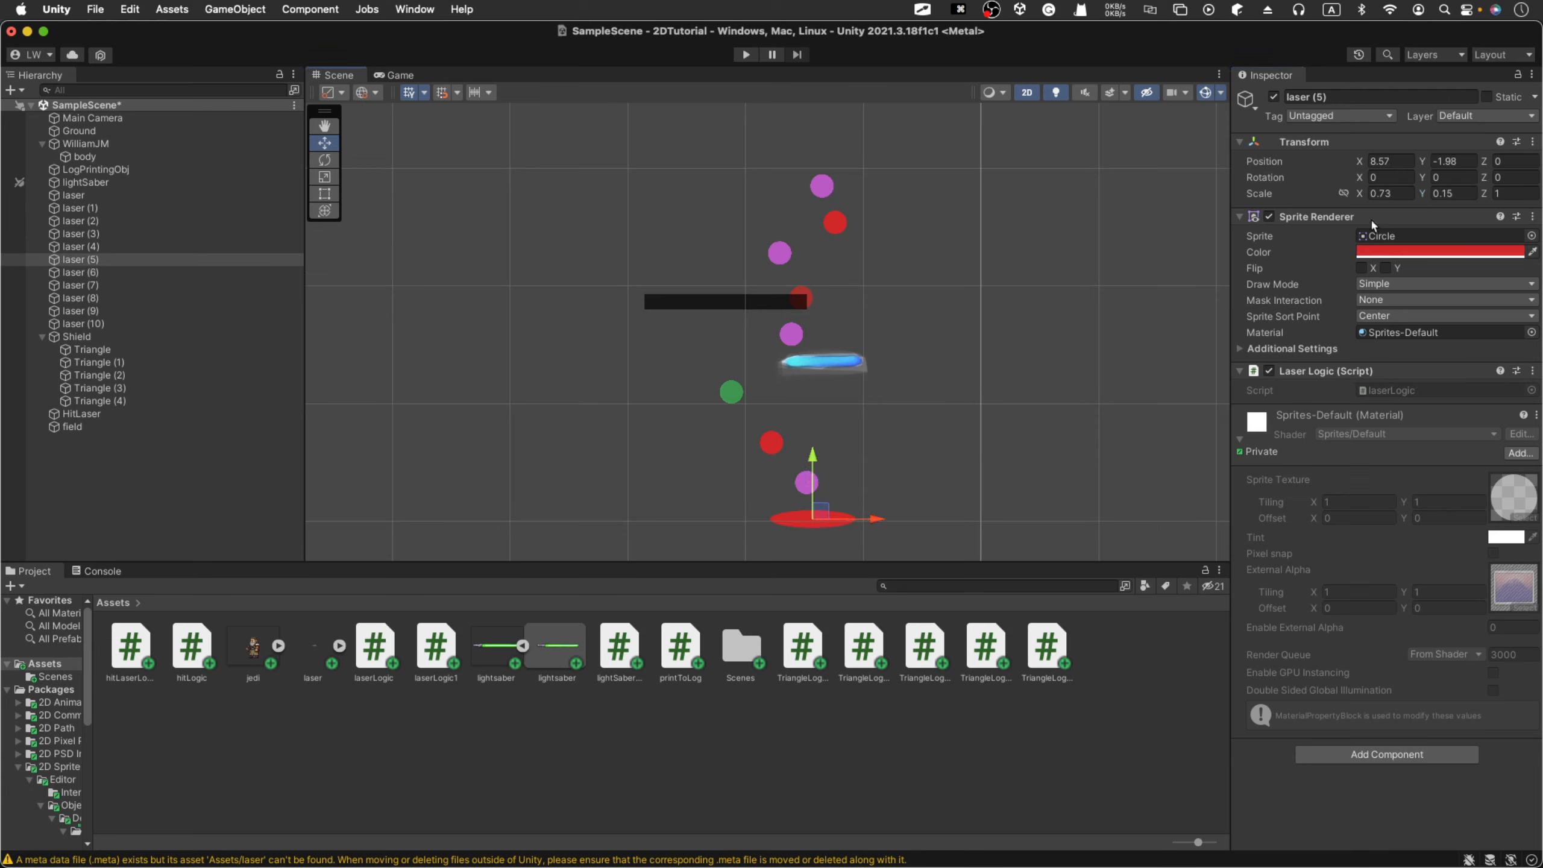
click(1390, 193)
text(0.2)
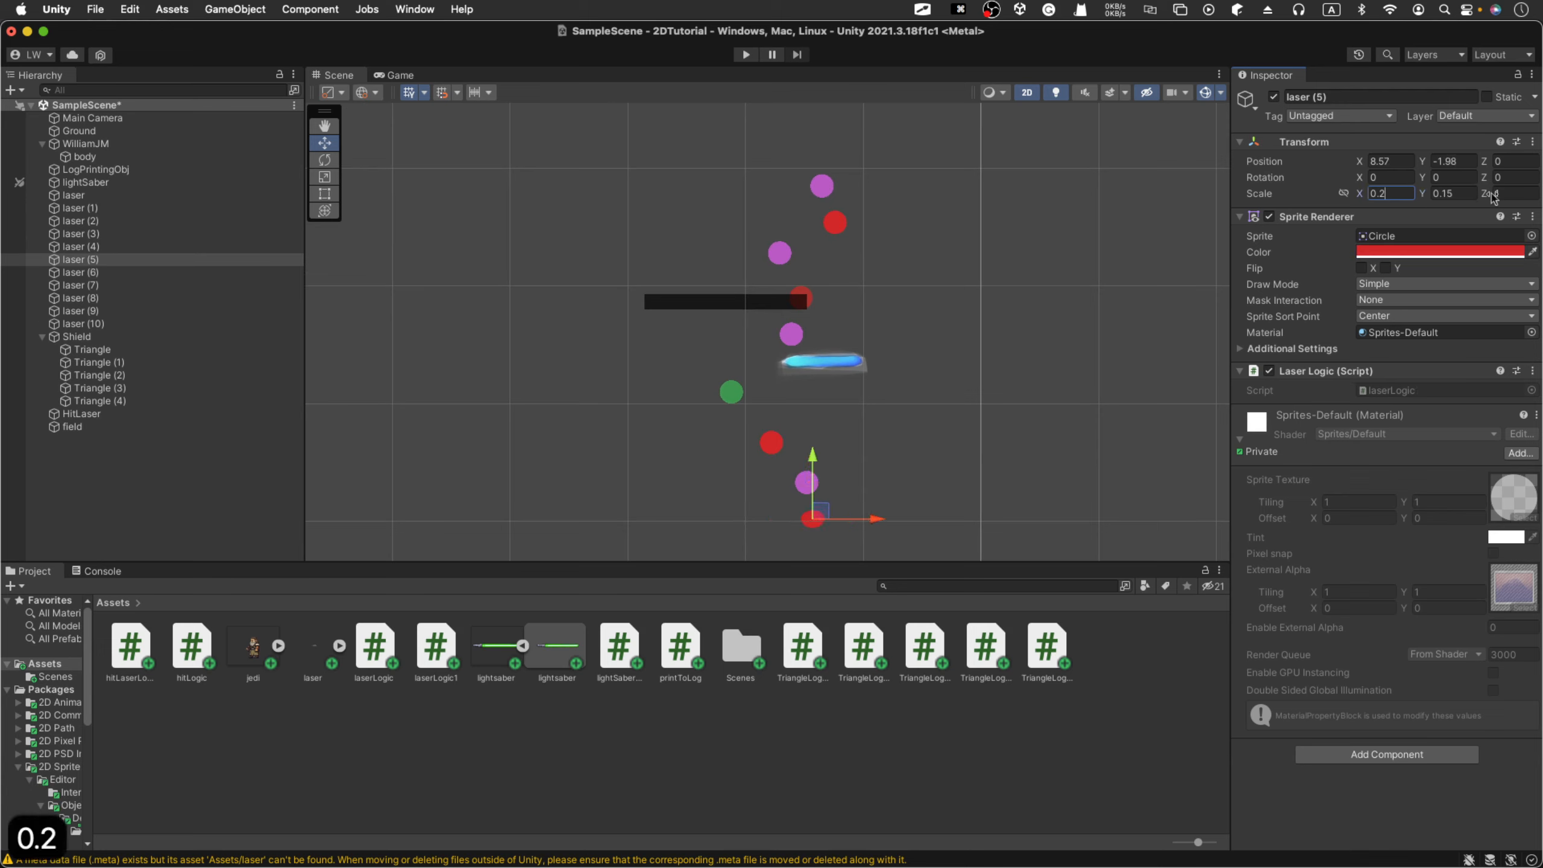
click(1449, 194)
text(0.2)
Step: Replace the Circle sprite of laser (7), the topmost purple circle, with the laser sprite
click(844, 363)
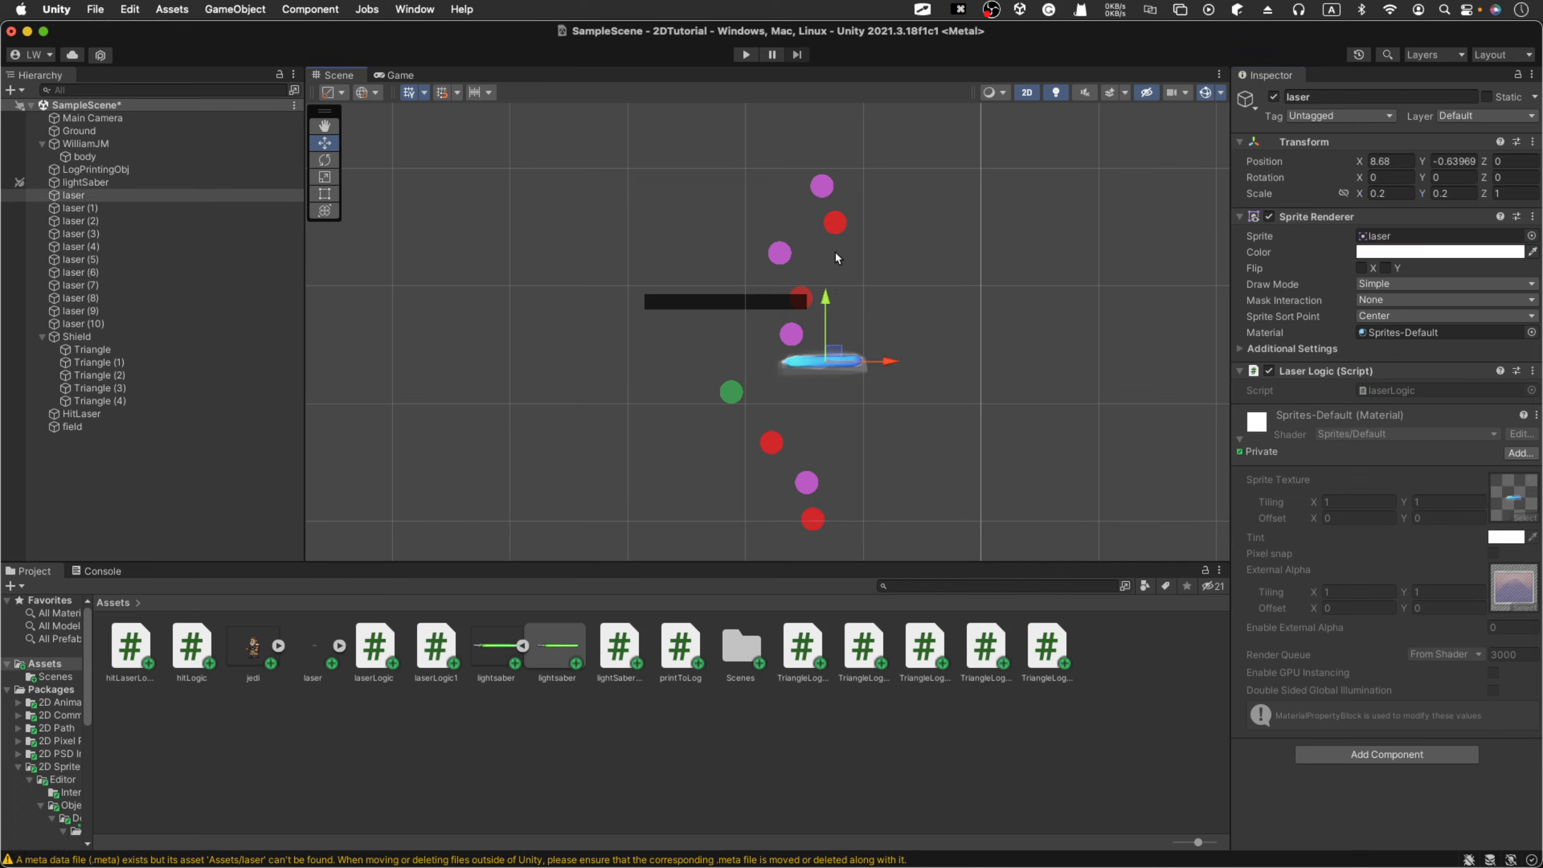
click(822, 186)
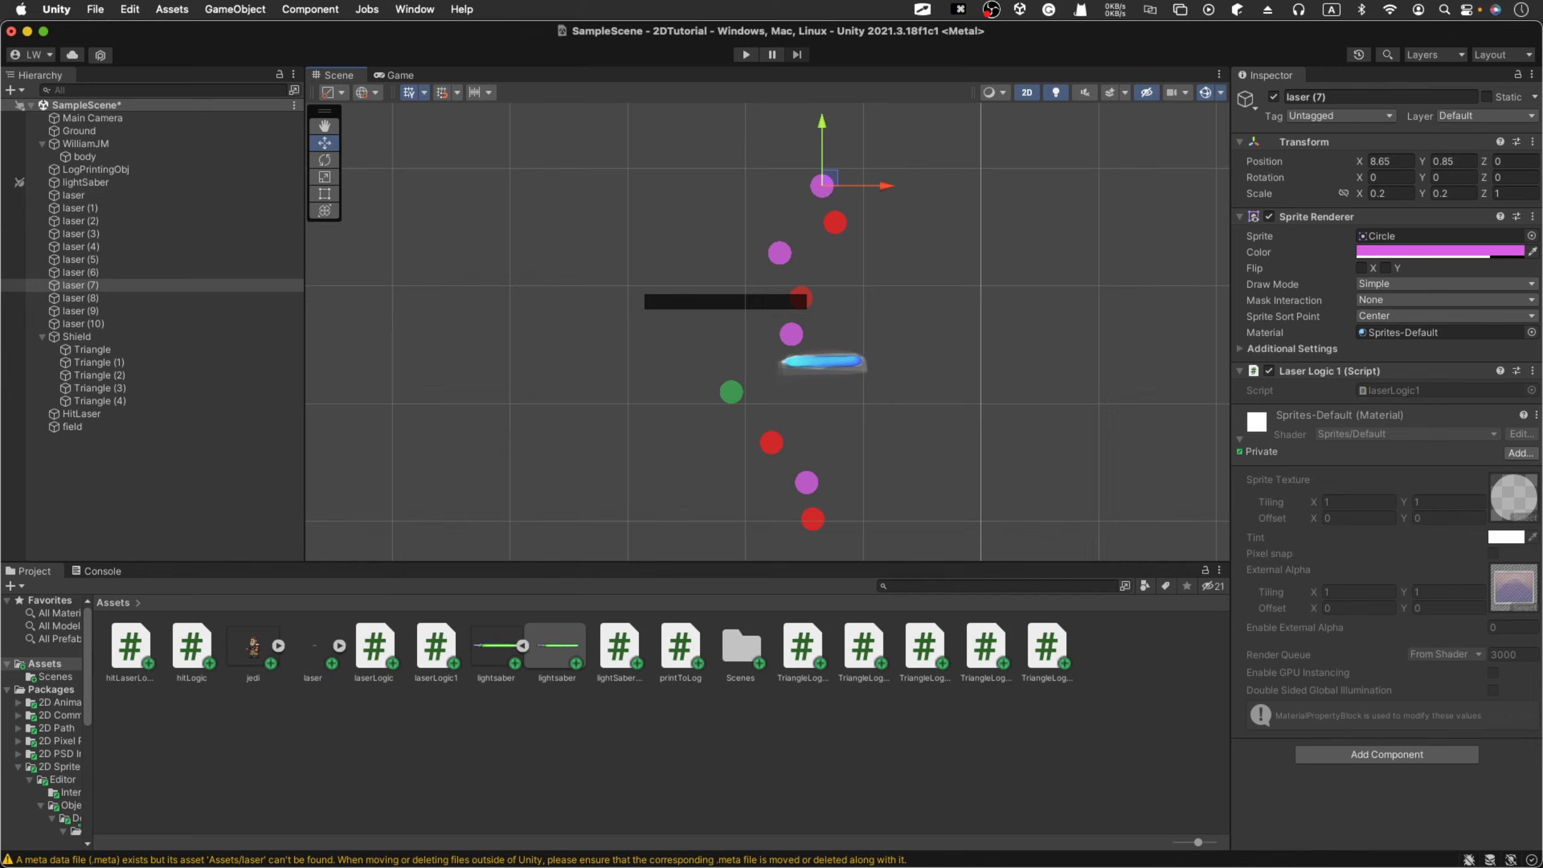
click(1531, 235)
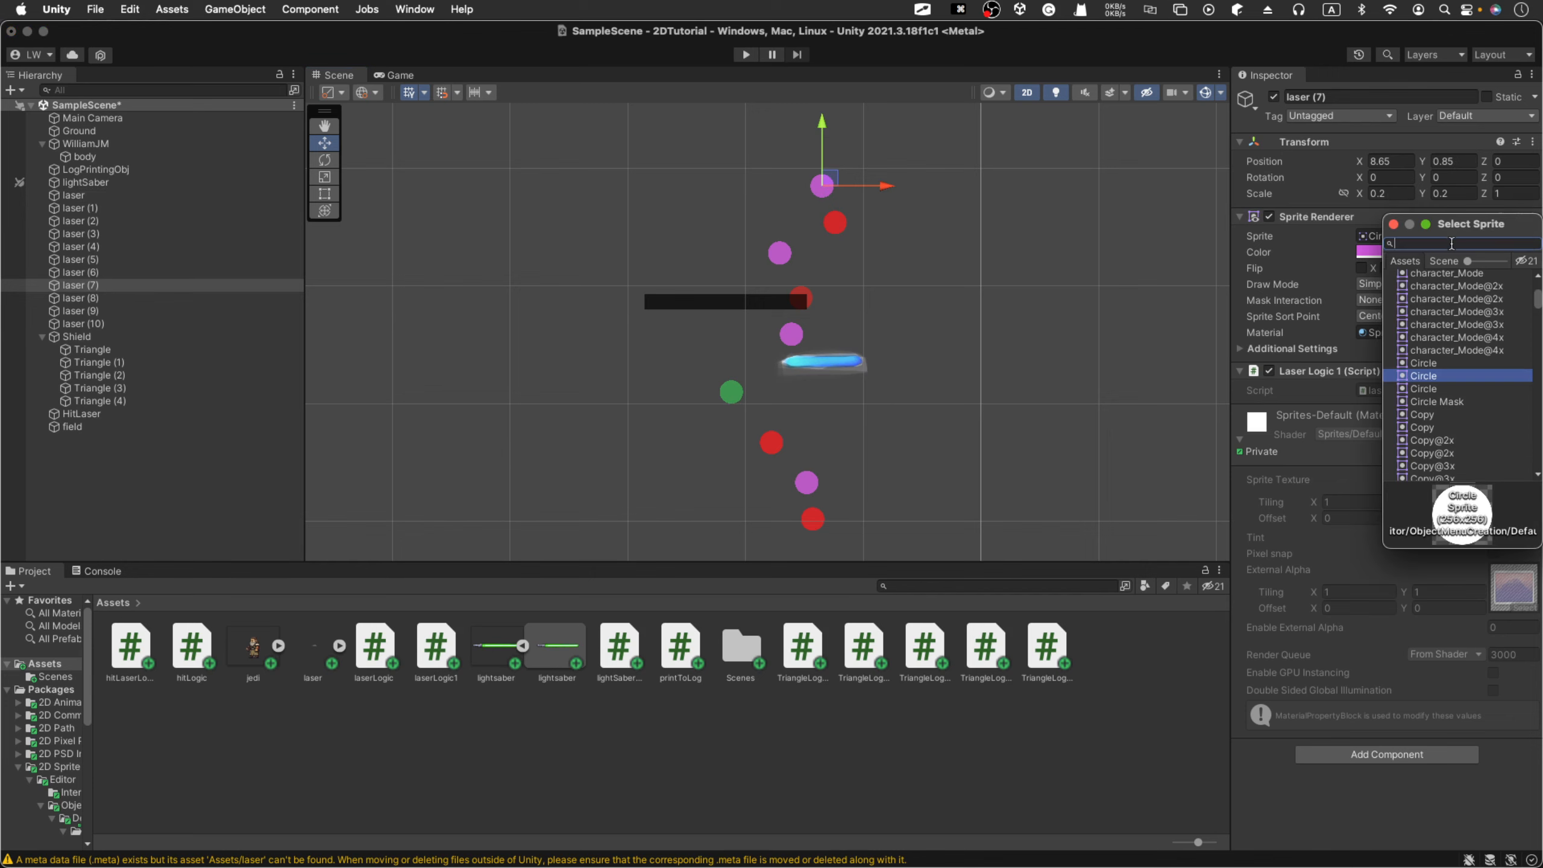
text(la)
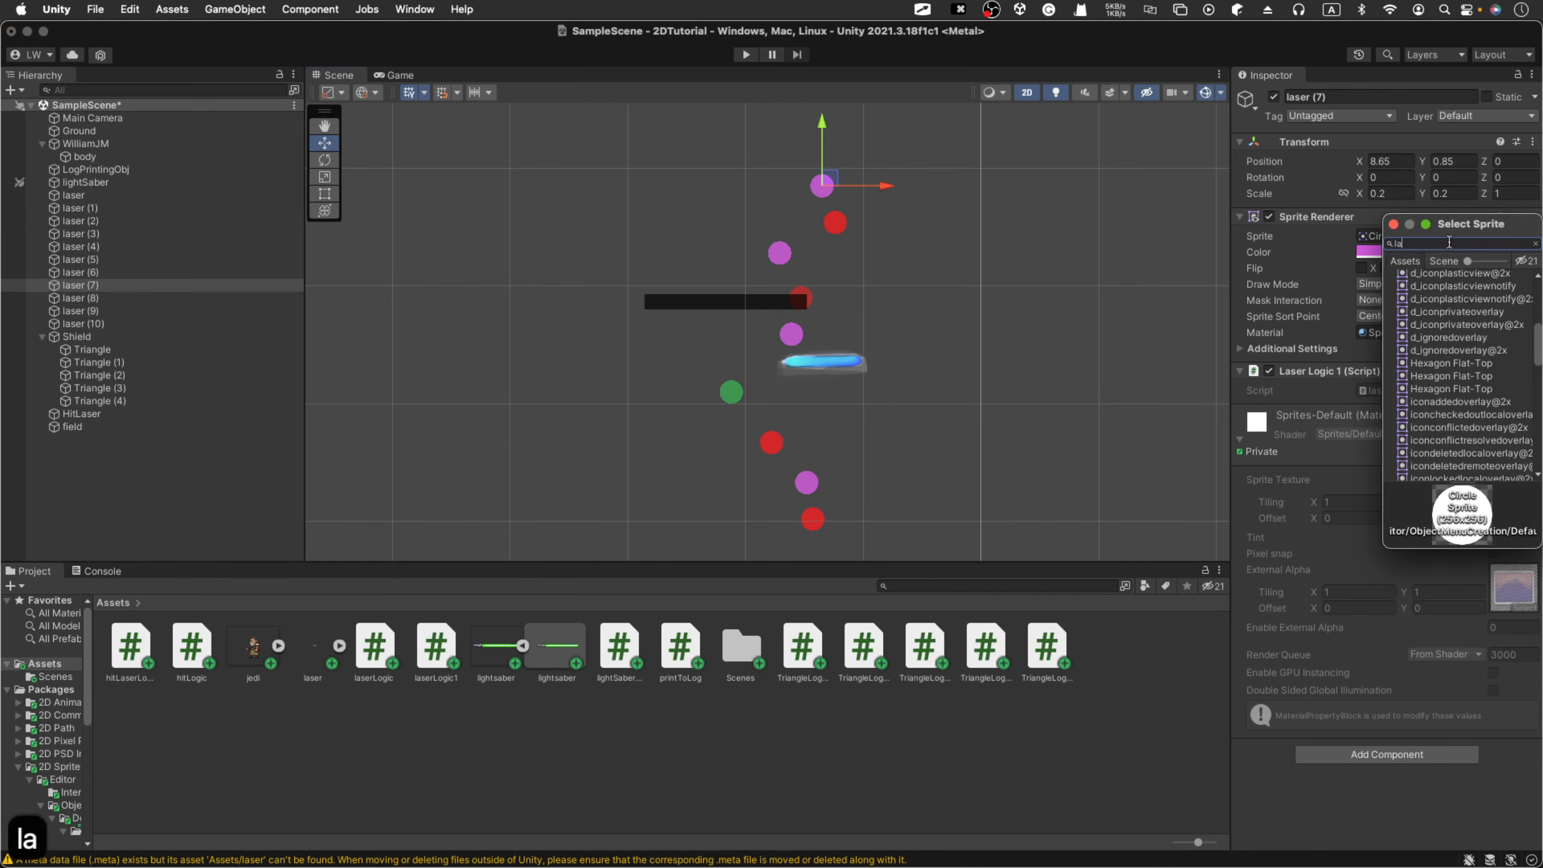
text(ser)
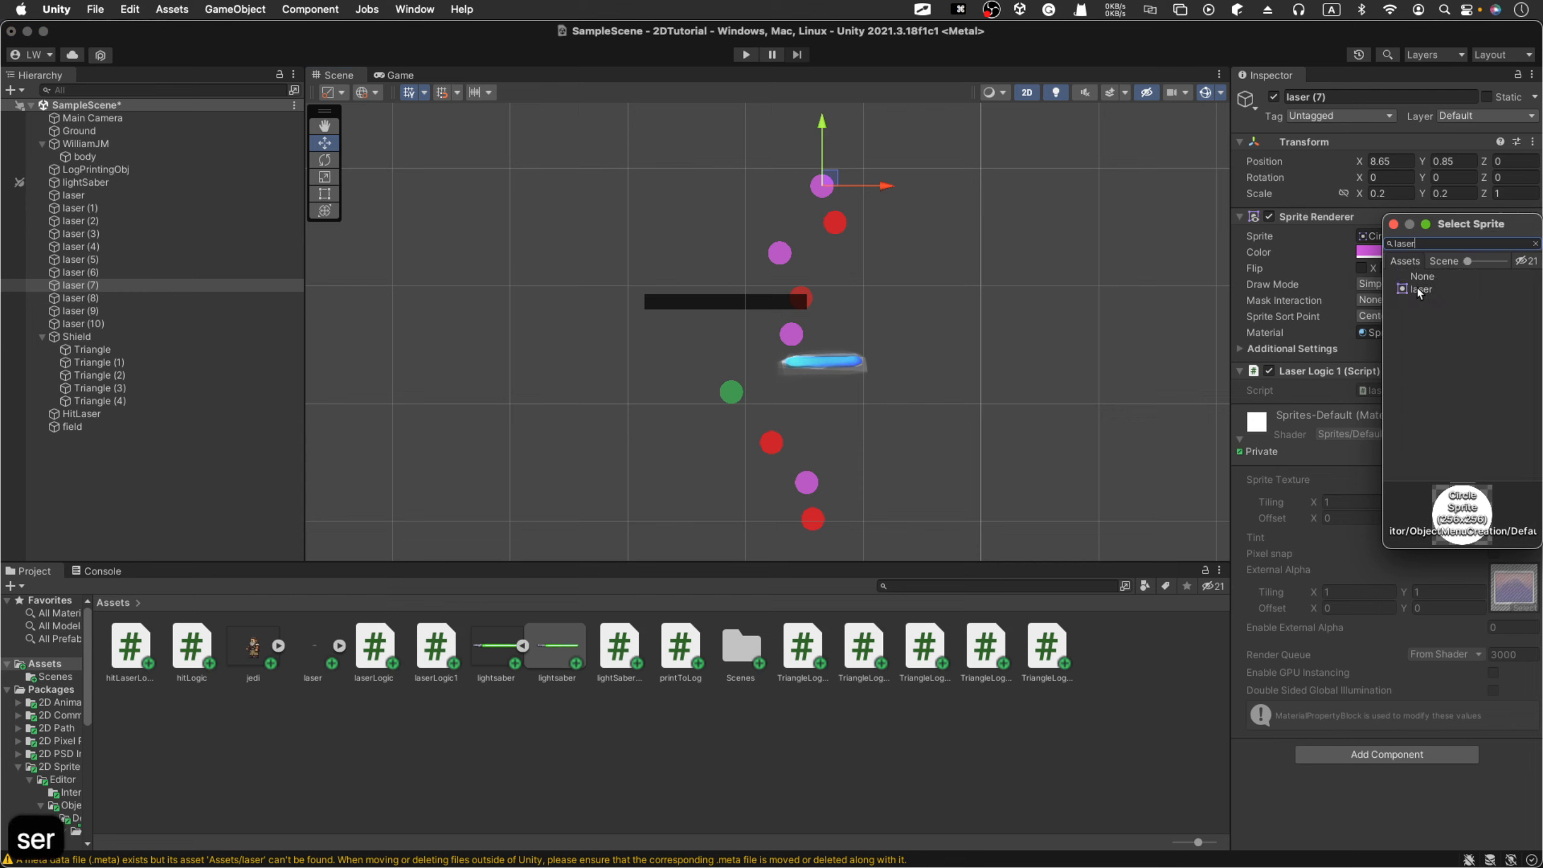
click(1418, 289)
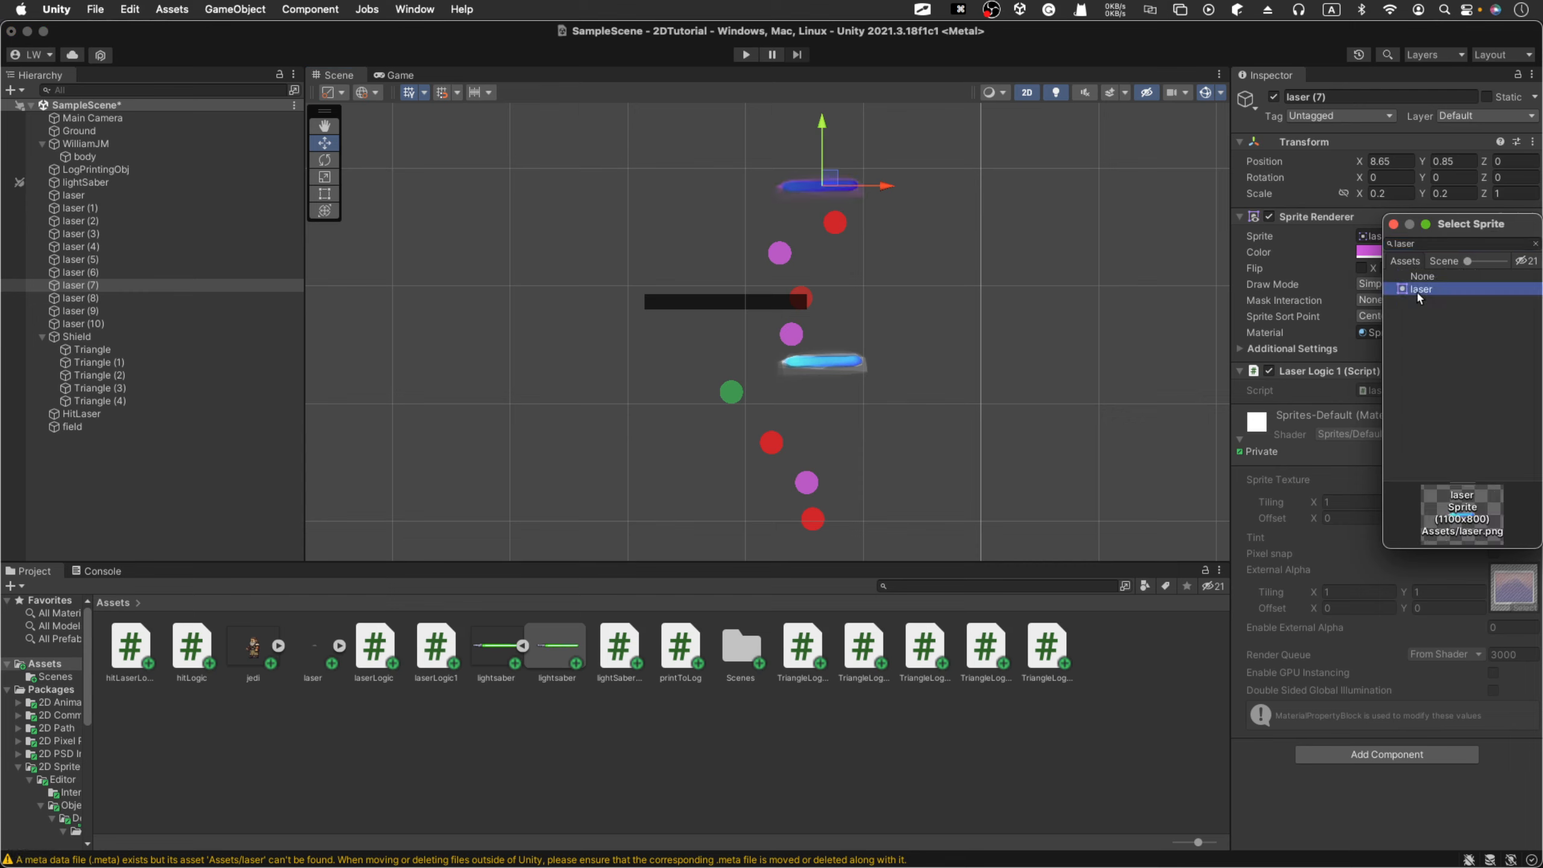
Step: Replace the Circle sprite of laser (4), the uppermost red circle, with the laser sprite
click(817, 225)
click(833, 222)
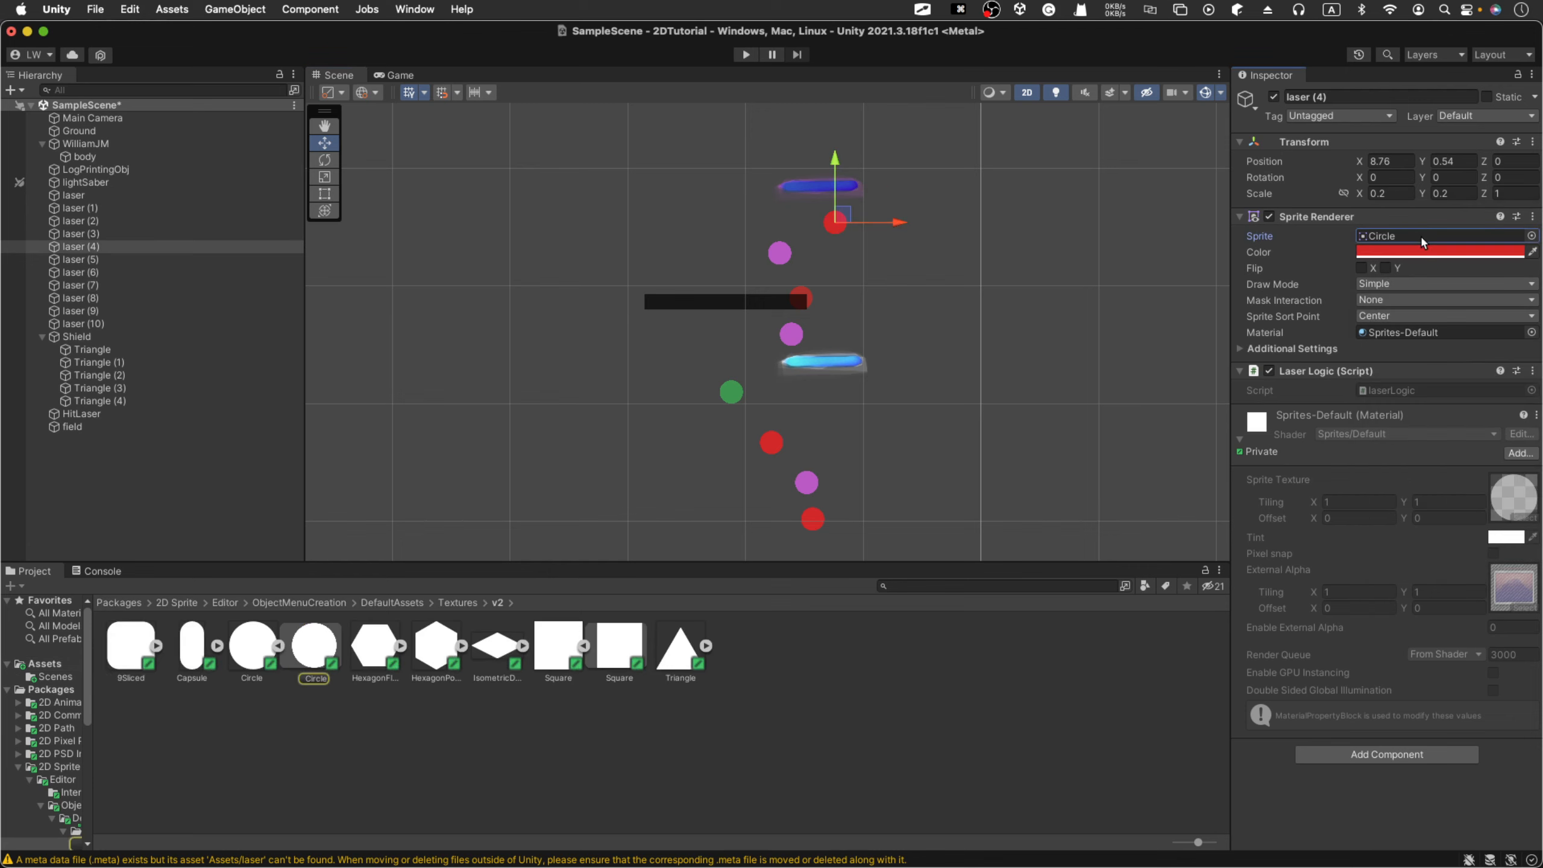
click(1531, 236)
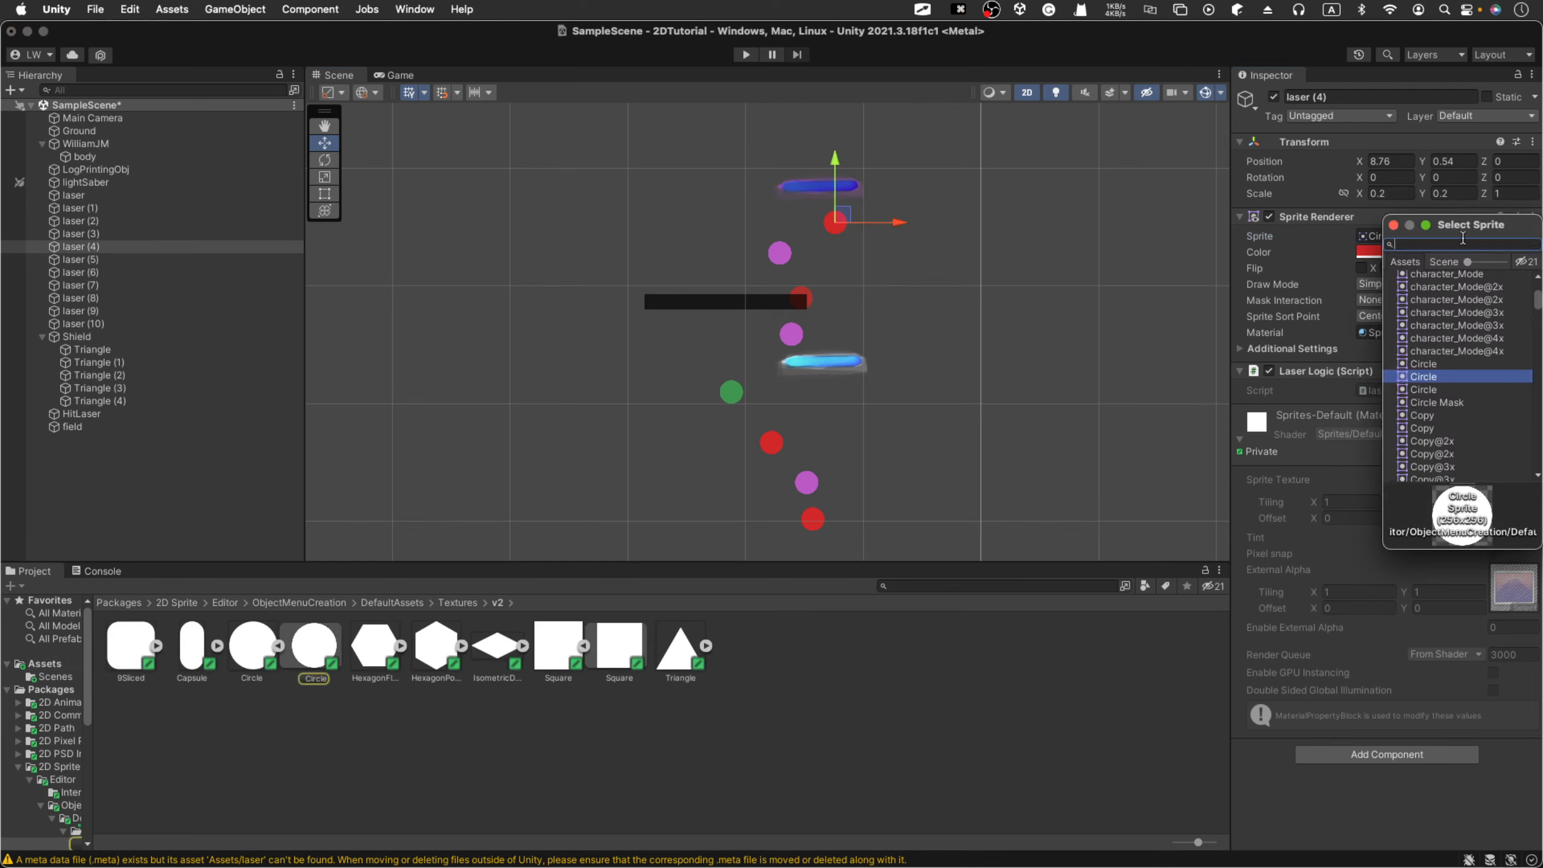
text(laser)
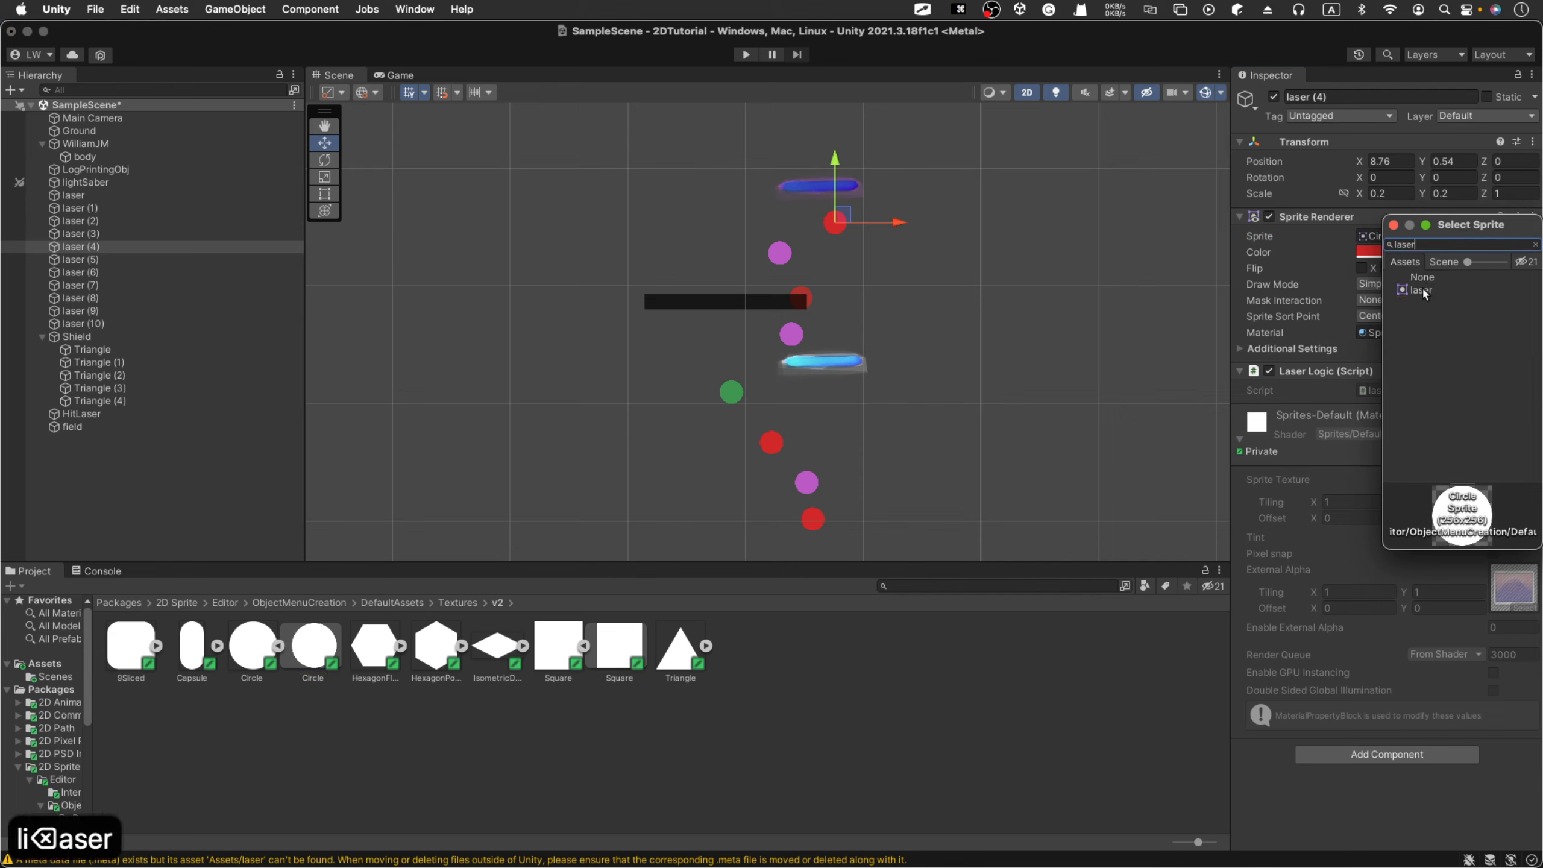
click(1420, 290)
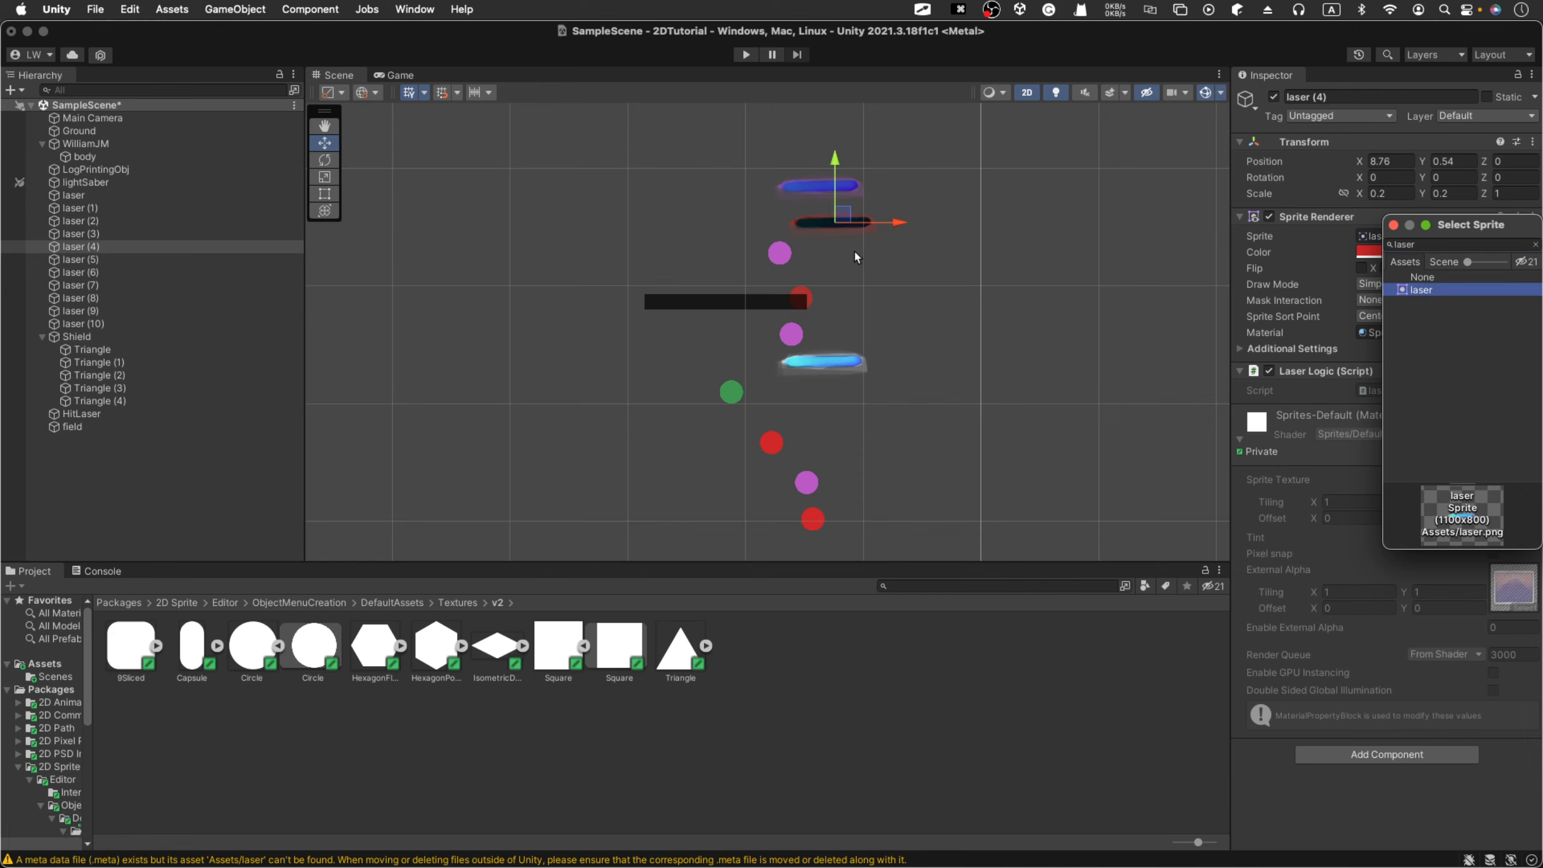
Step: Lighten the Sprite Renderer color of laser (4) to a pale red (E38484)
click(1329, 260)
click(1366, 252)
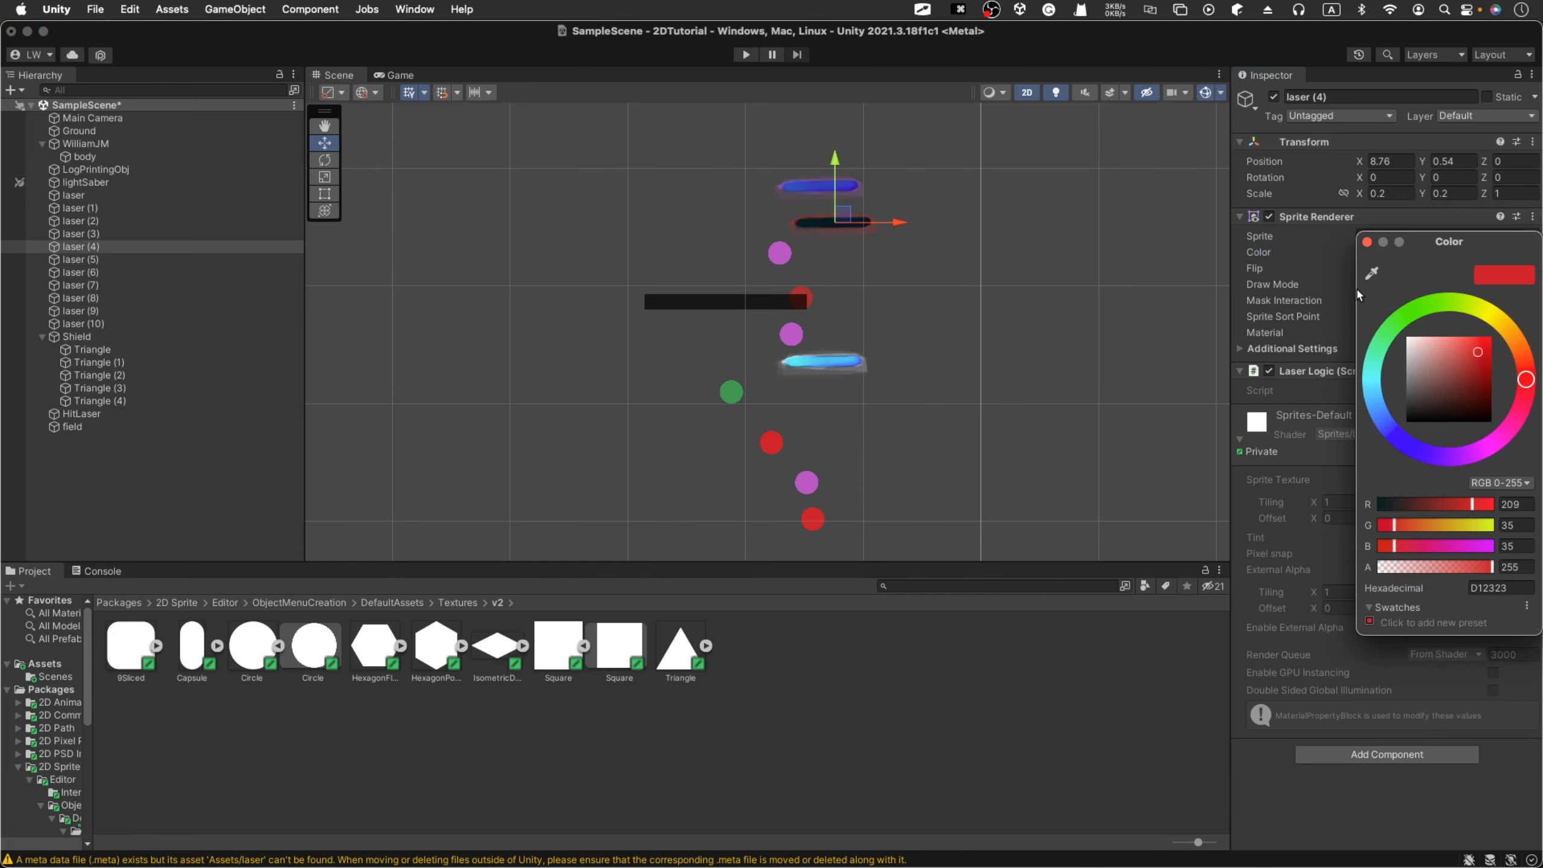
drag(1447, 375, 1444, 352)
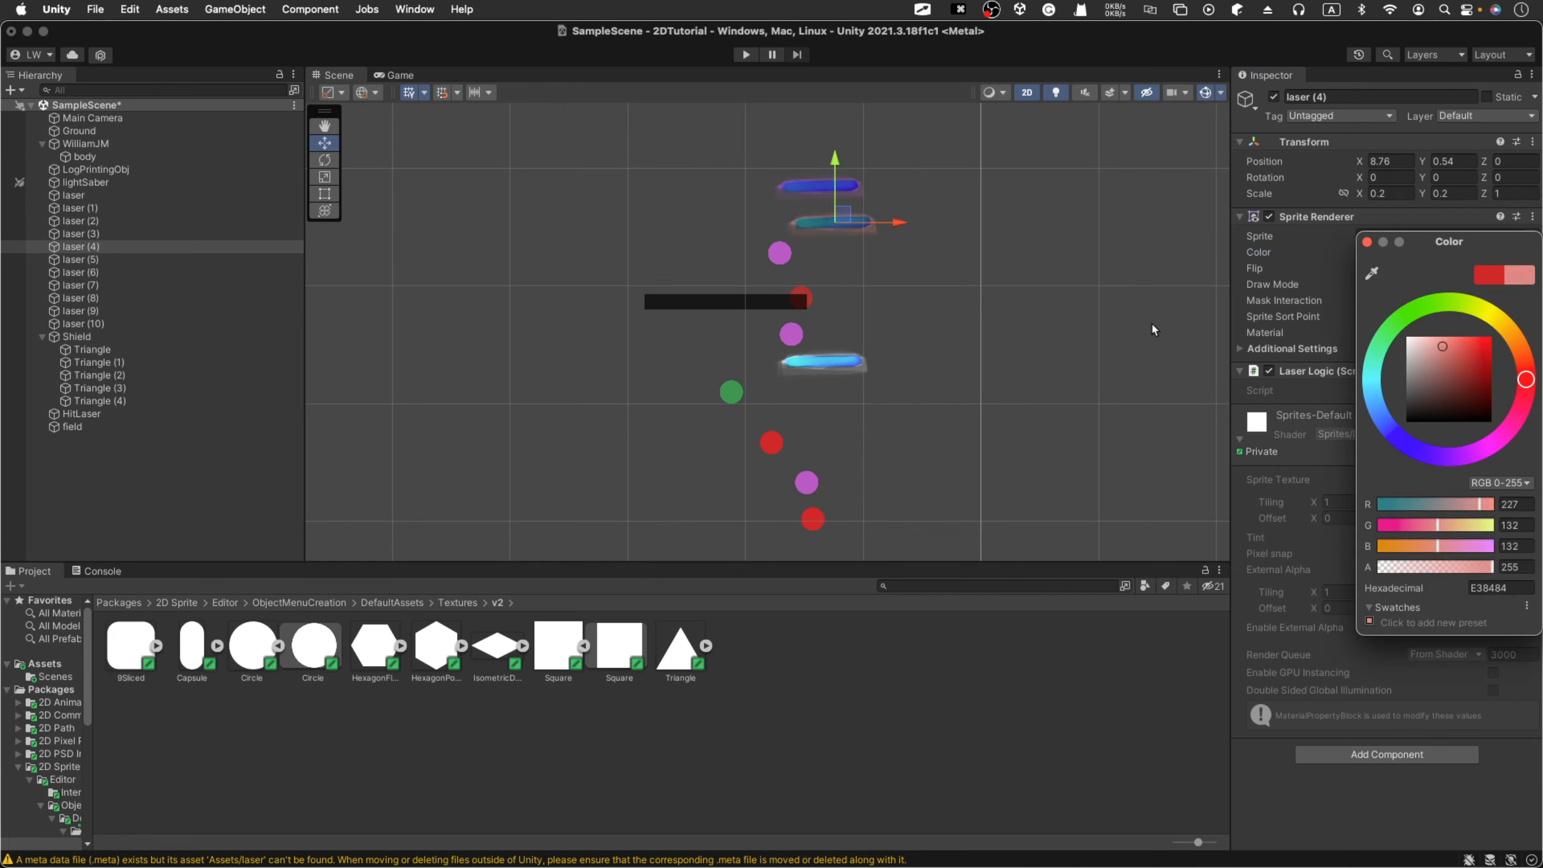
Step: Replace the Circle sprite of laser (8), the topmost purple circle, with the laser sprite and lighten its color to pale pink (FAC0FF)
click(780, 251)
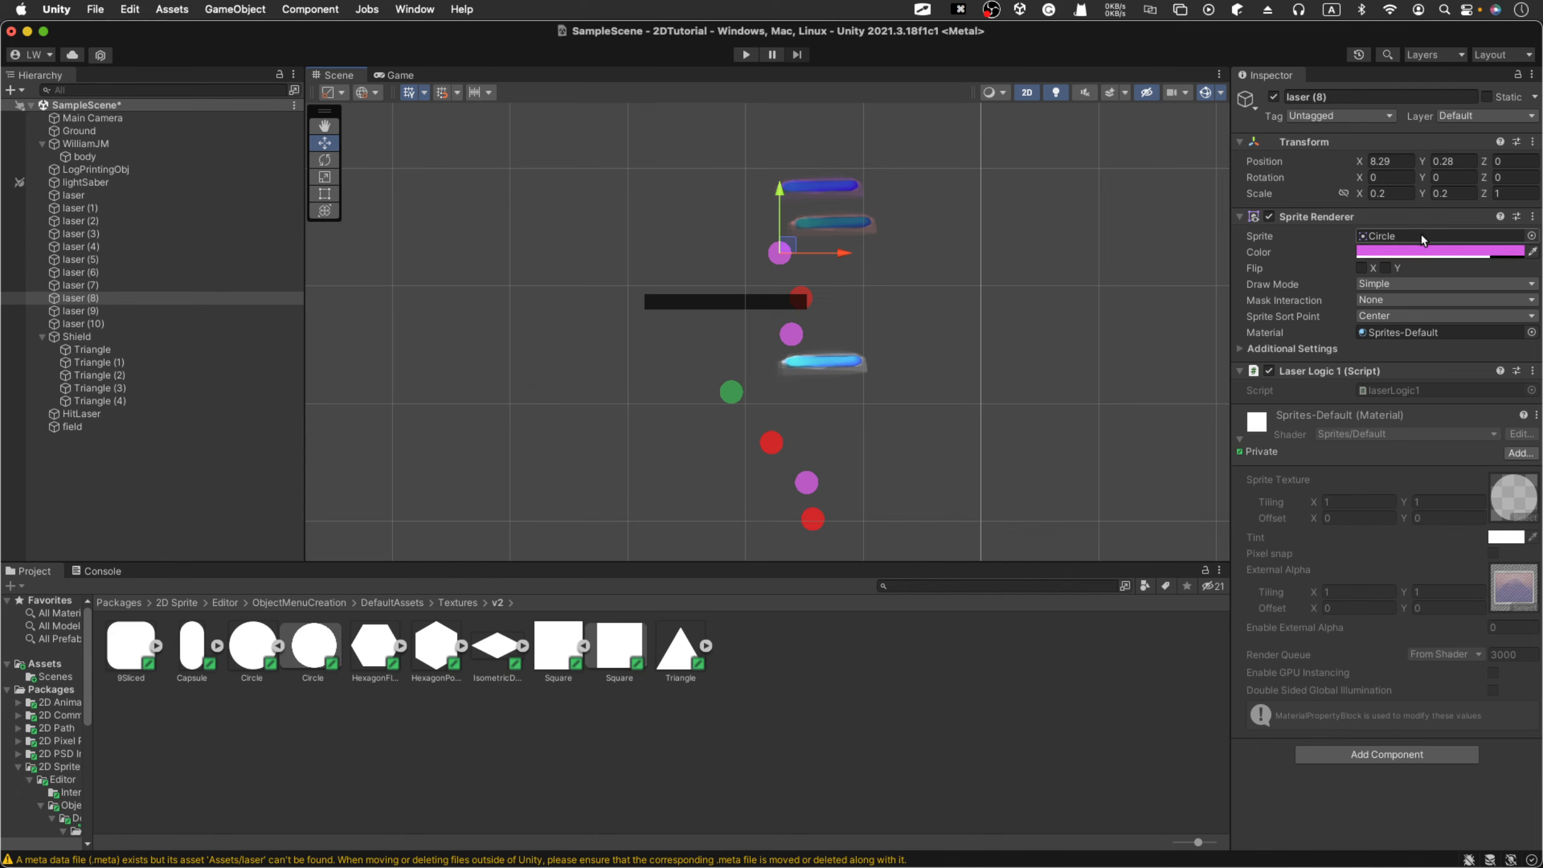
click(1531, 236)
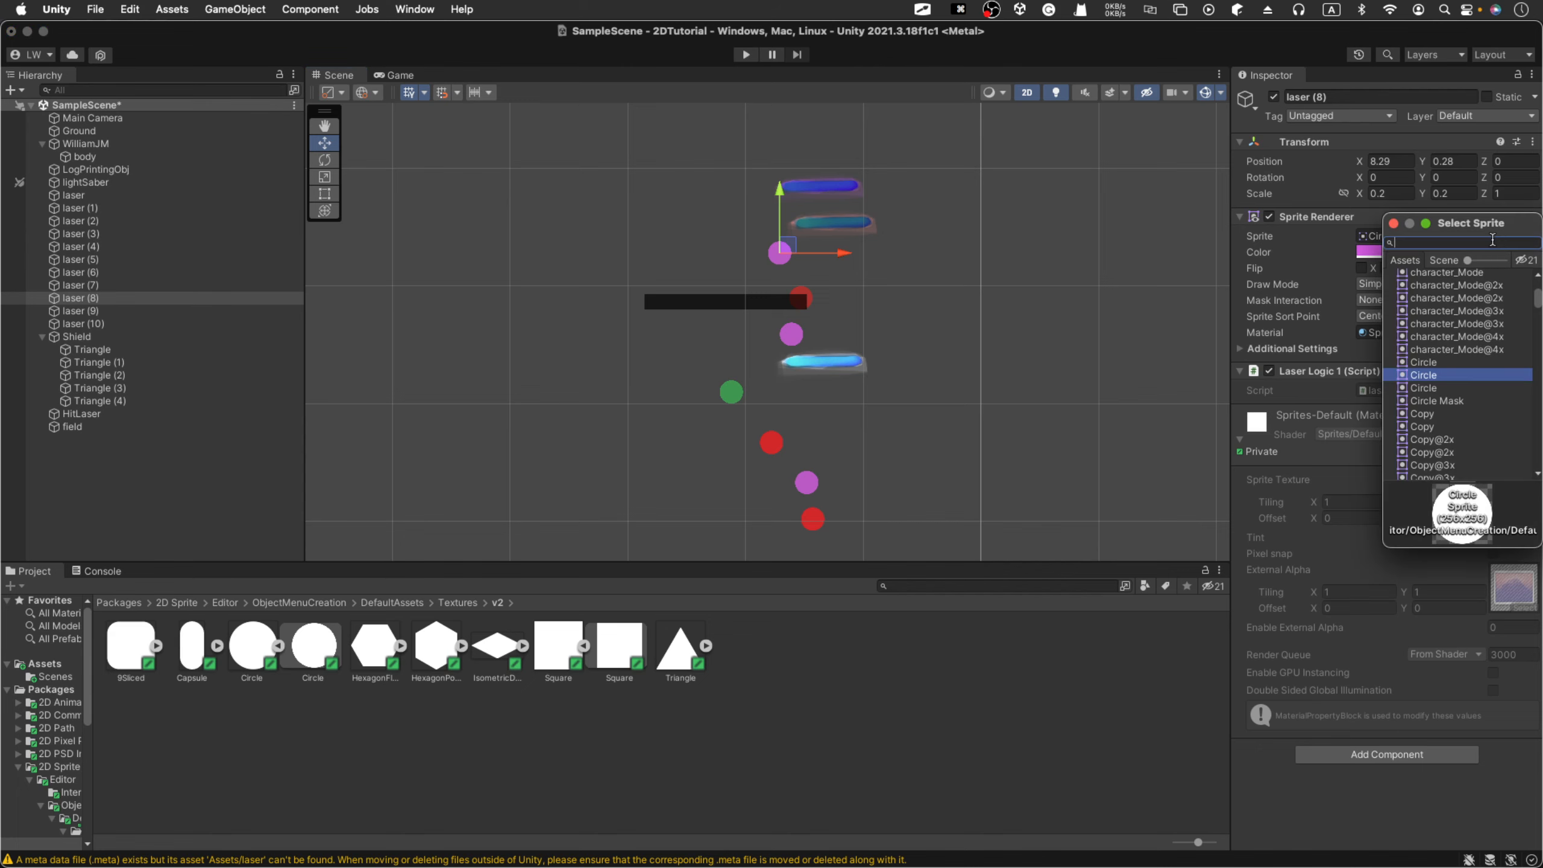
text(laser)
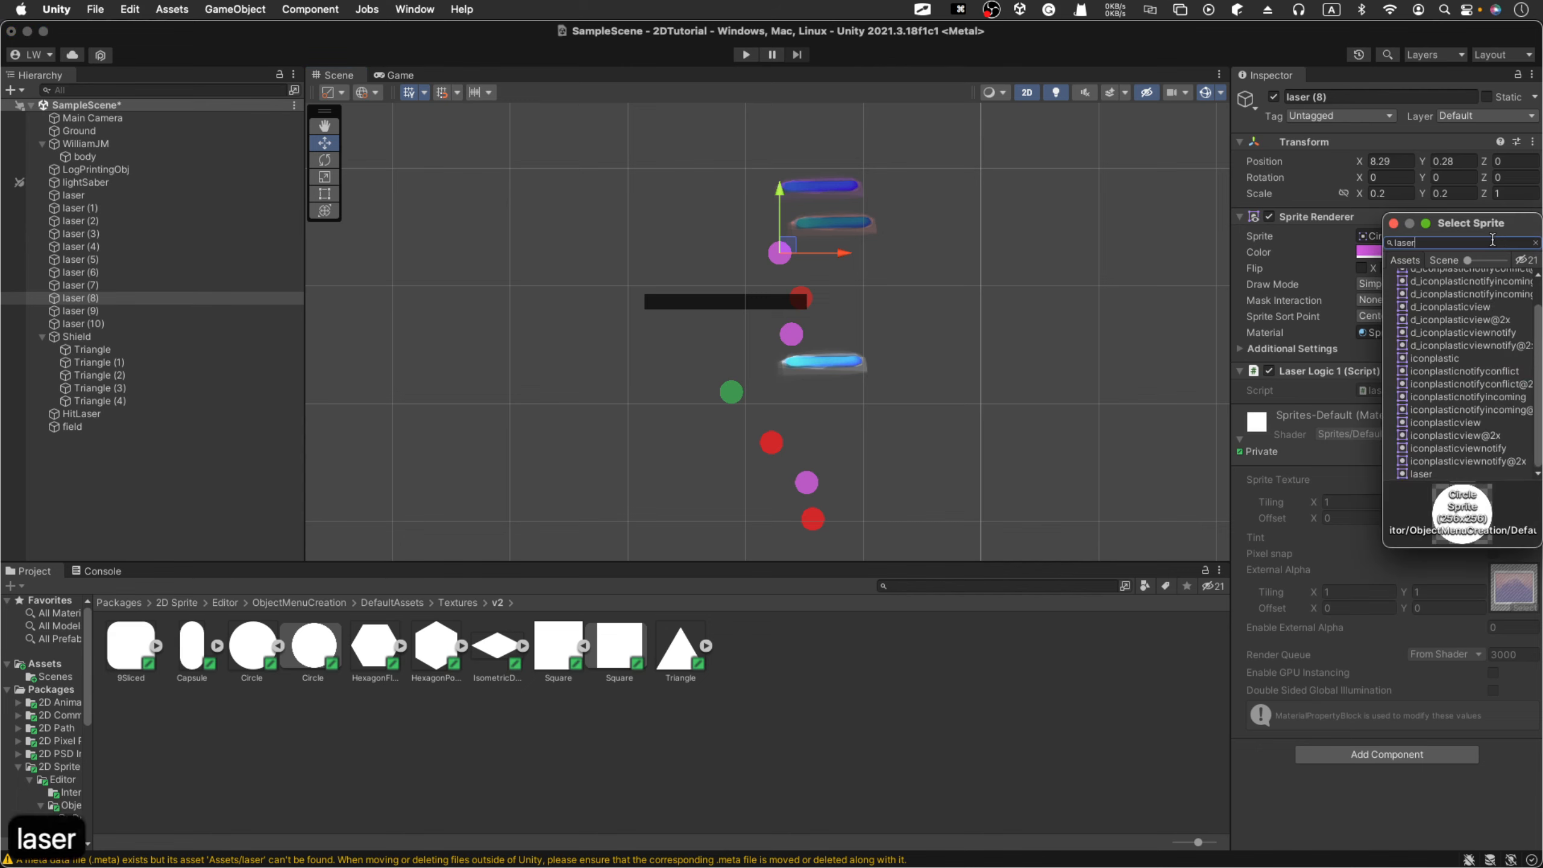
click(1436, 287)
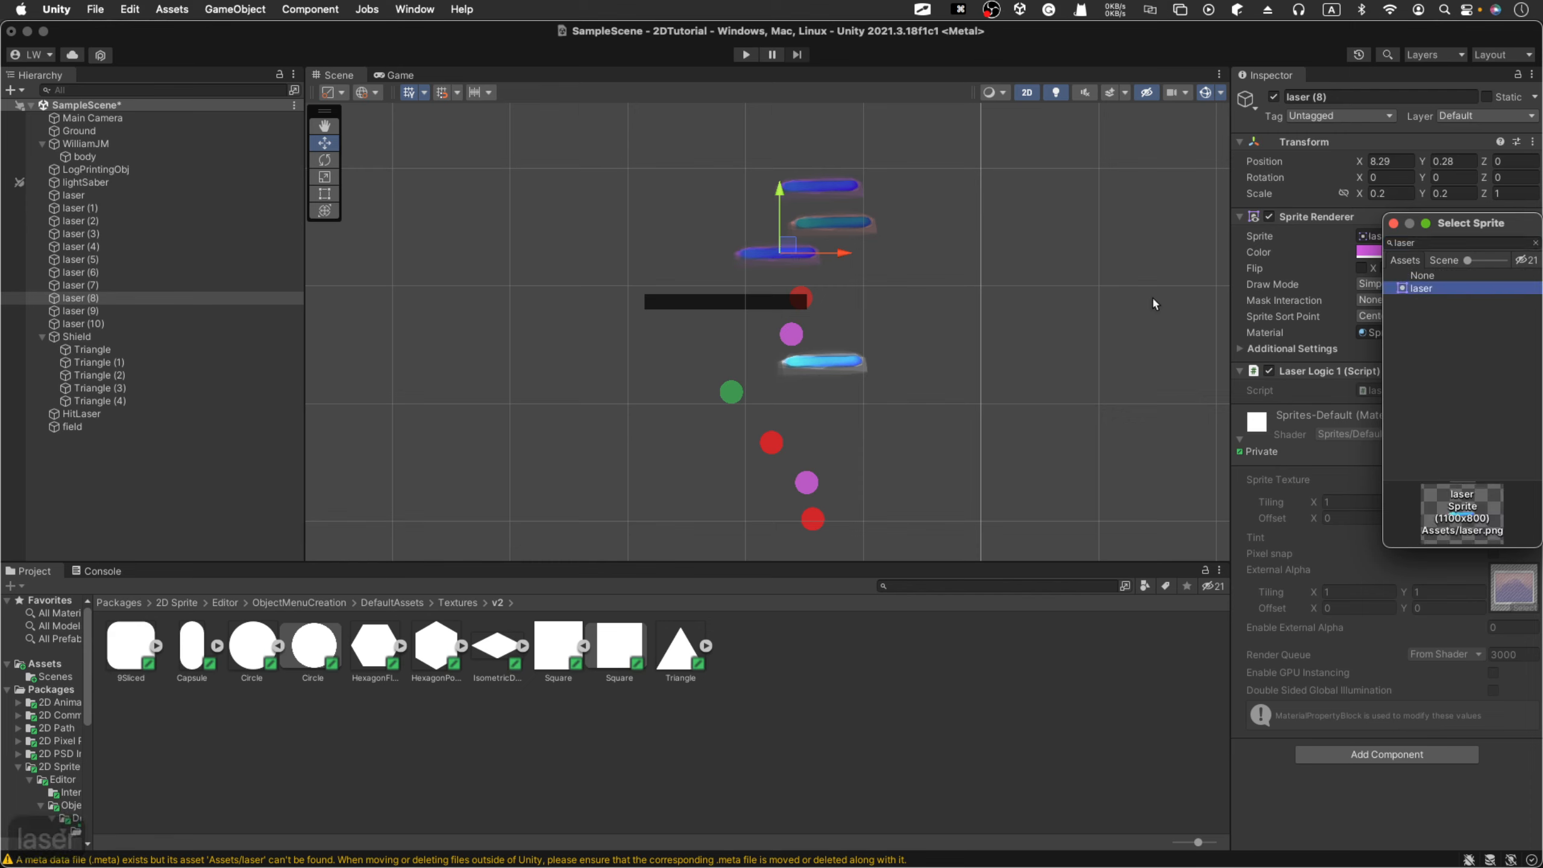
click(1315, 267)
click(1397, 251)
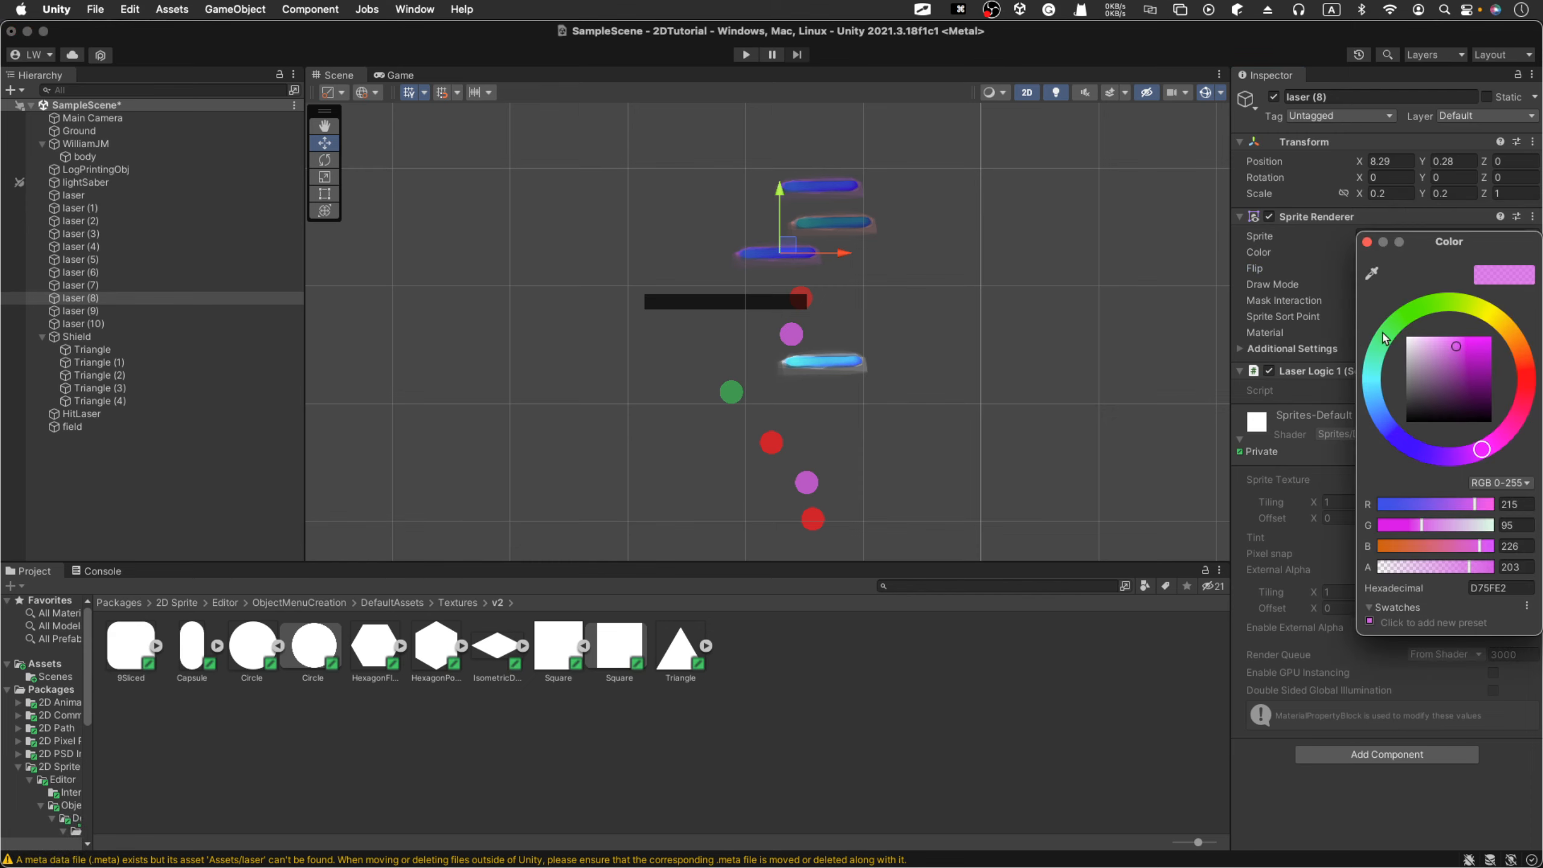
drag(1441, 352, 1430, 334)
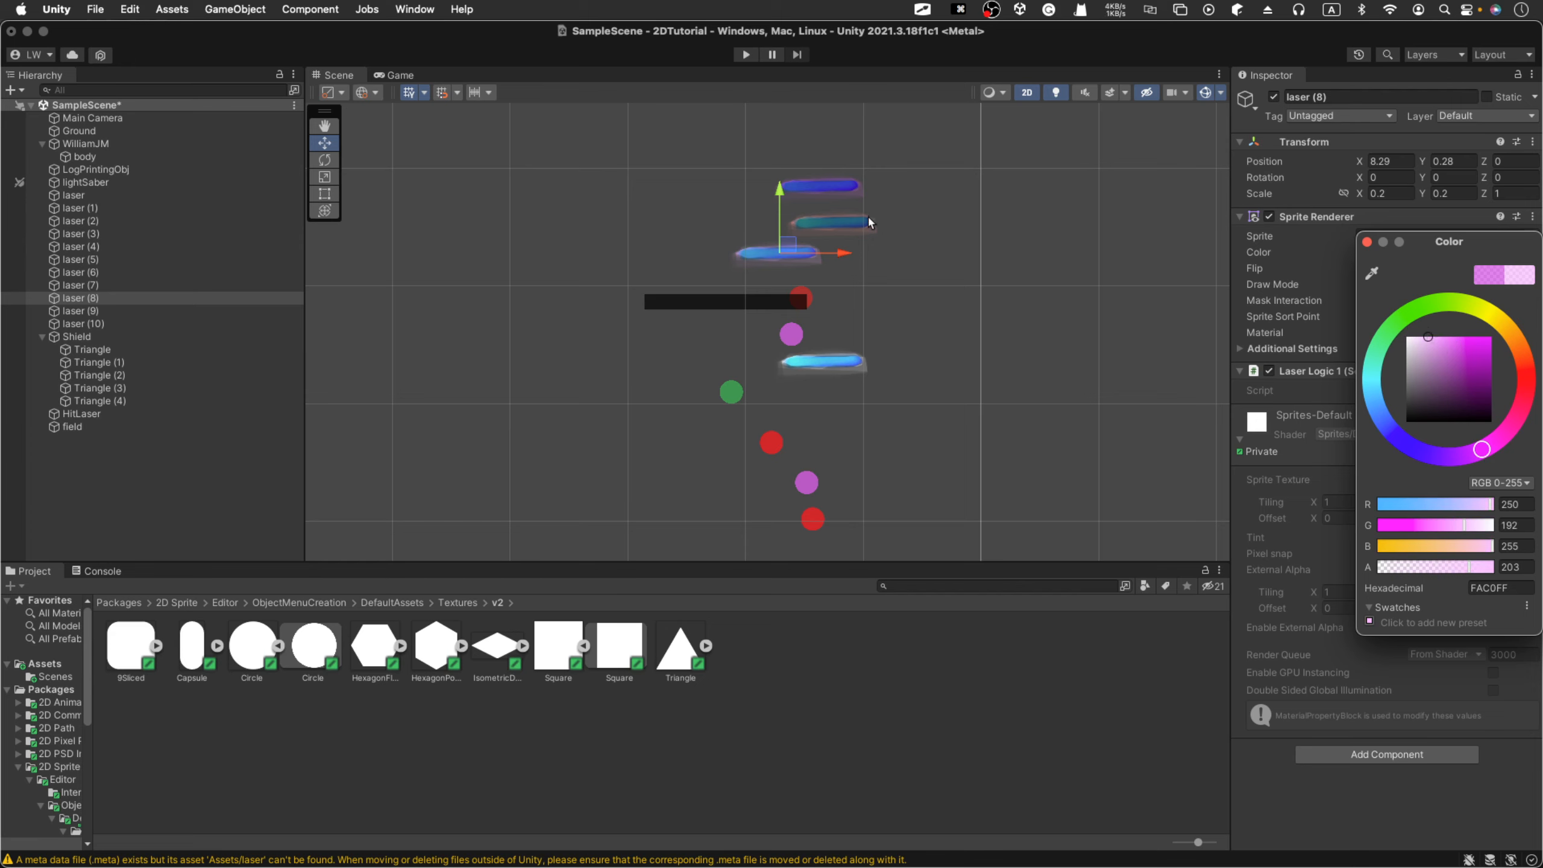
Step: Move the black HitLaser bar in the negative X direction until it clears the red circle it overlaps
click(770, 305)
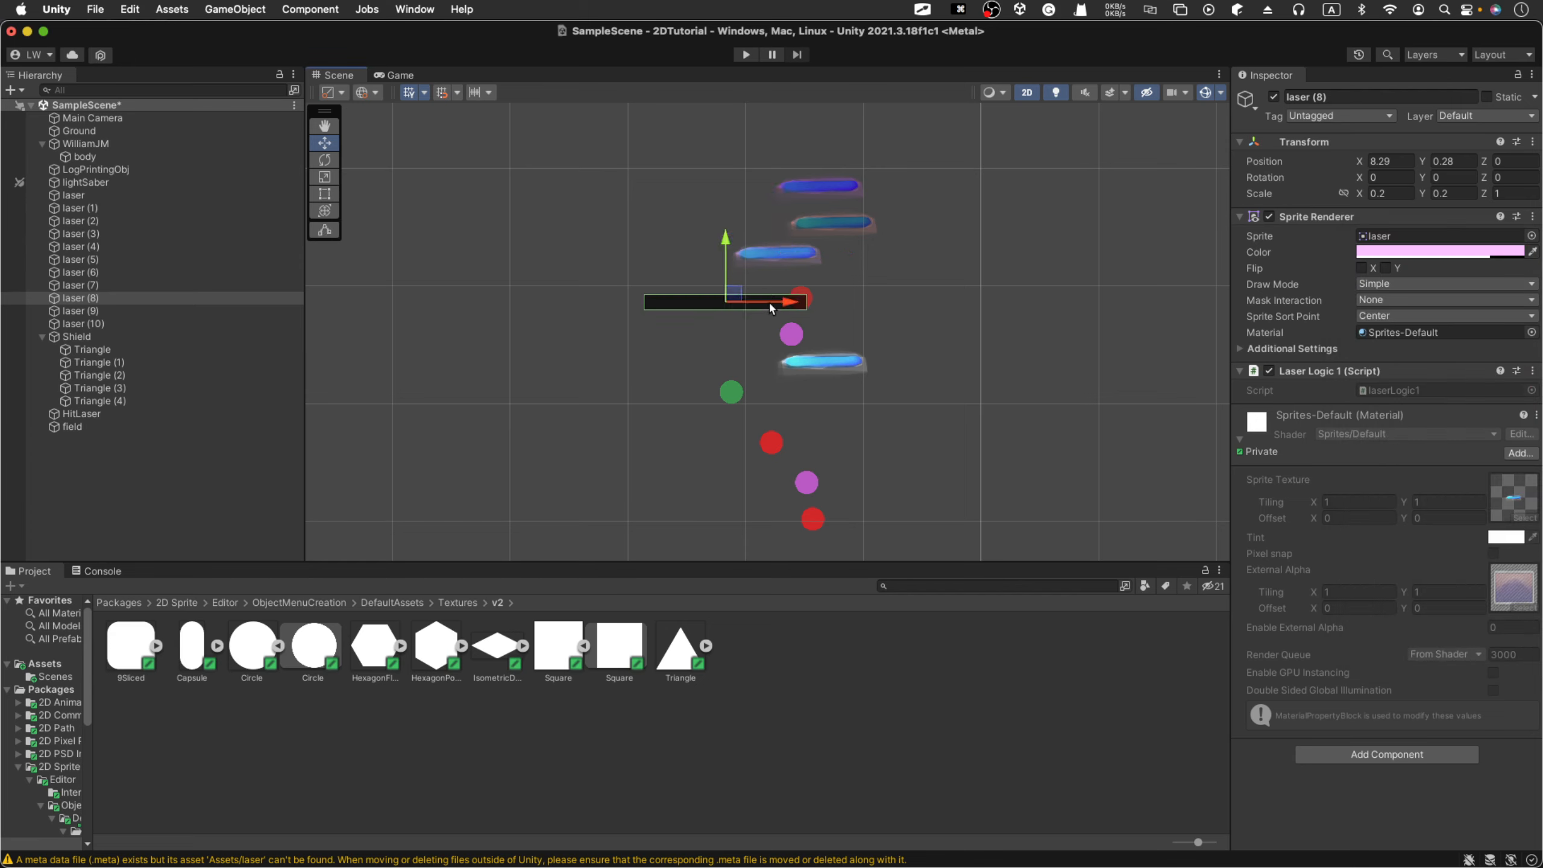
click(770, 305)
drag(760, 309, 679, 309)
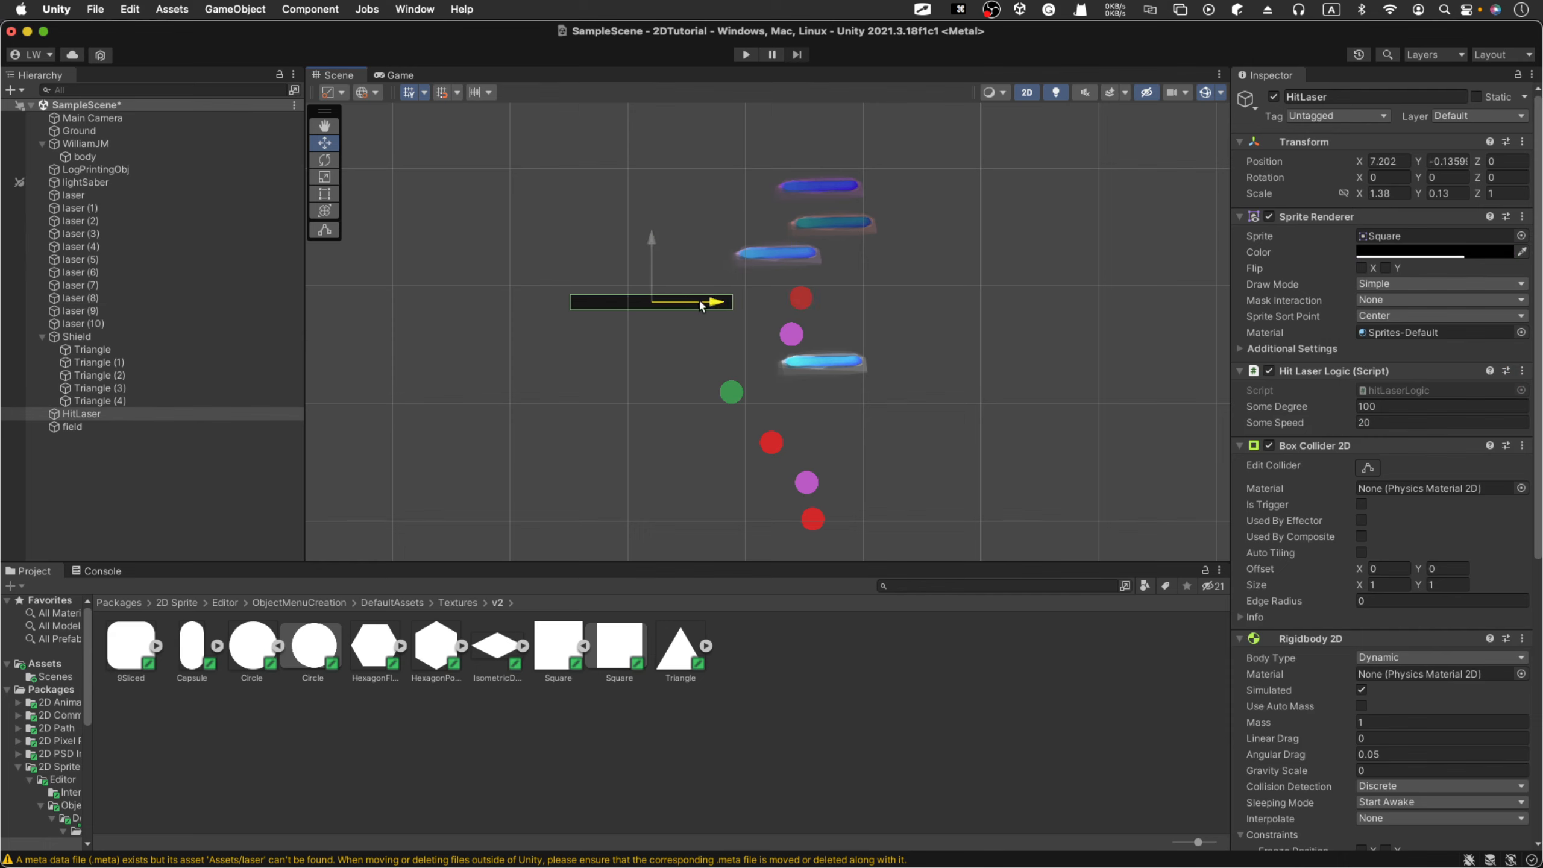
Step: Replace the Circle sprite of laser (2), the uppermost red circle, with the laser sprite and lighten its color to a pale red
click(801, 298)
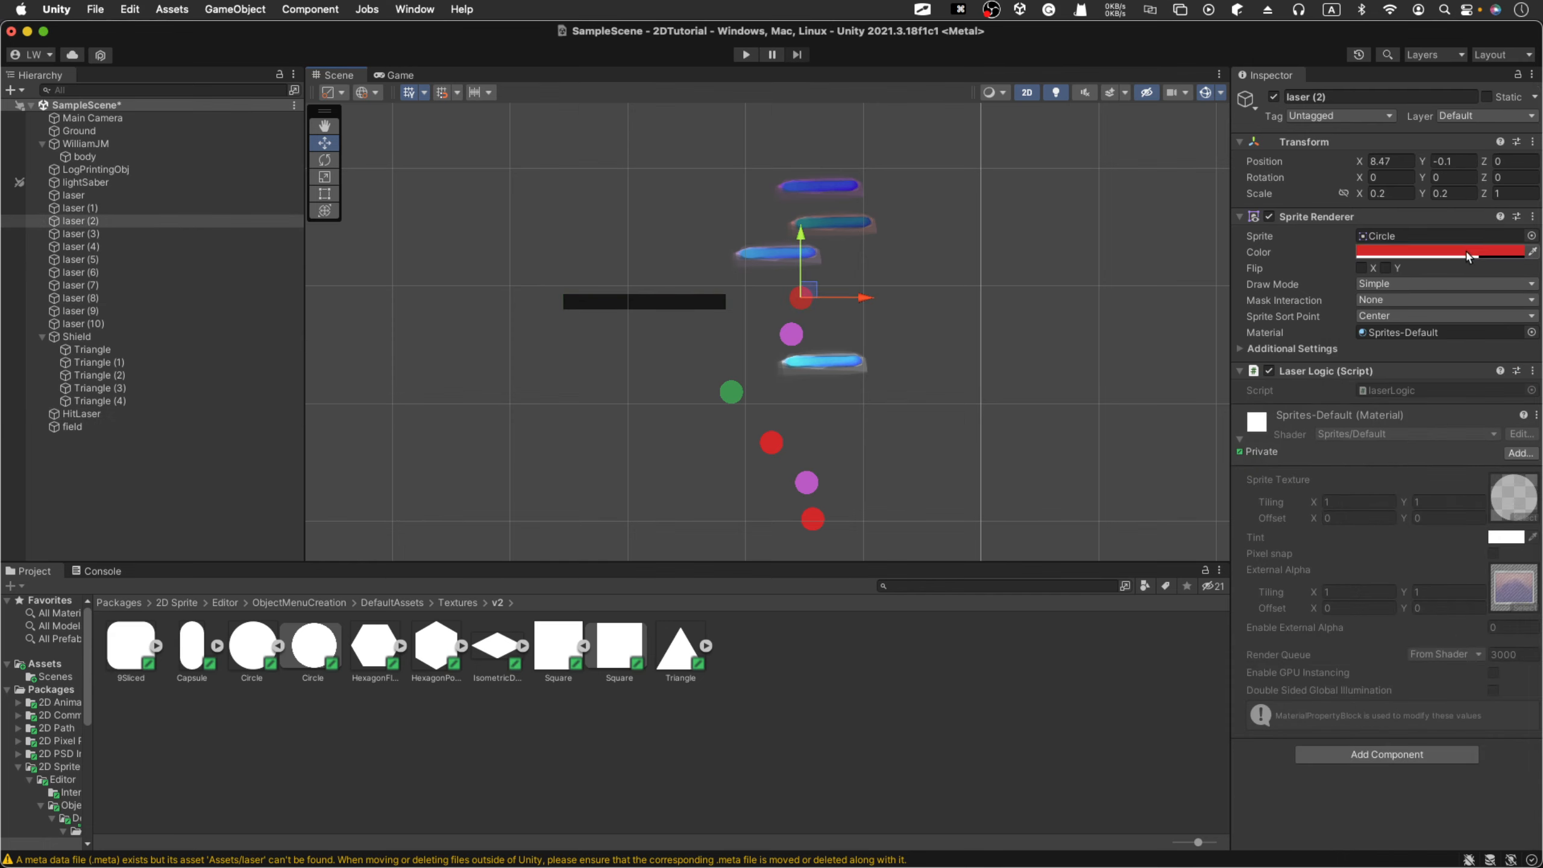
click(1531, 236)
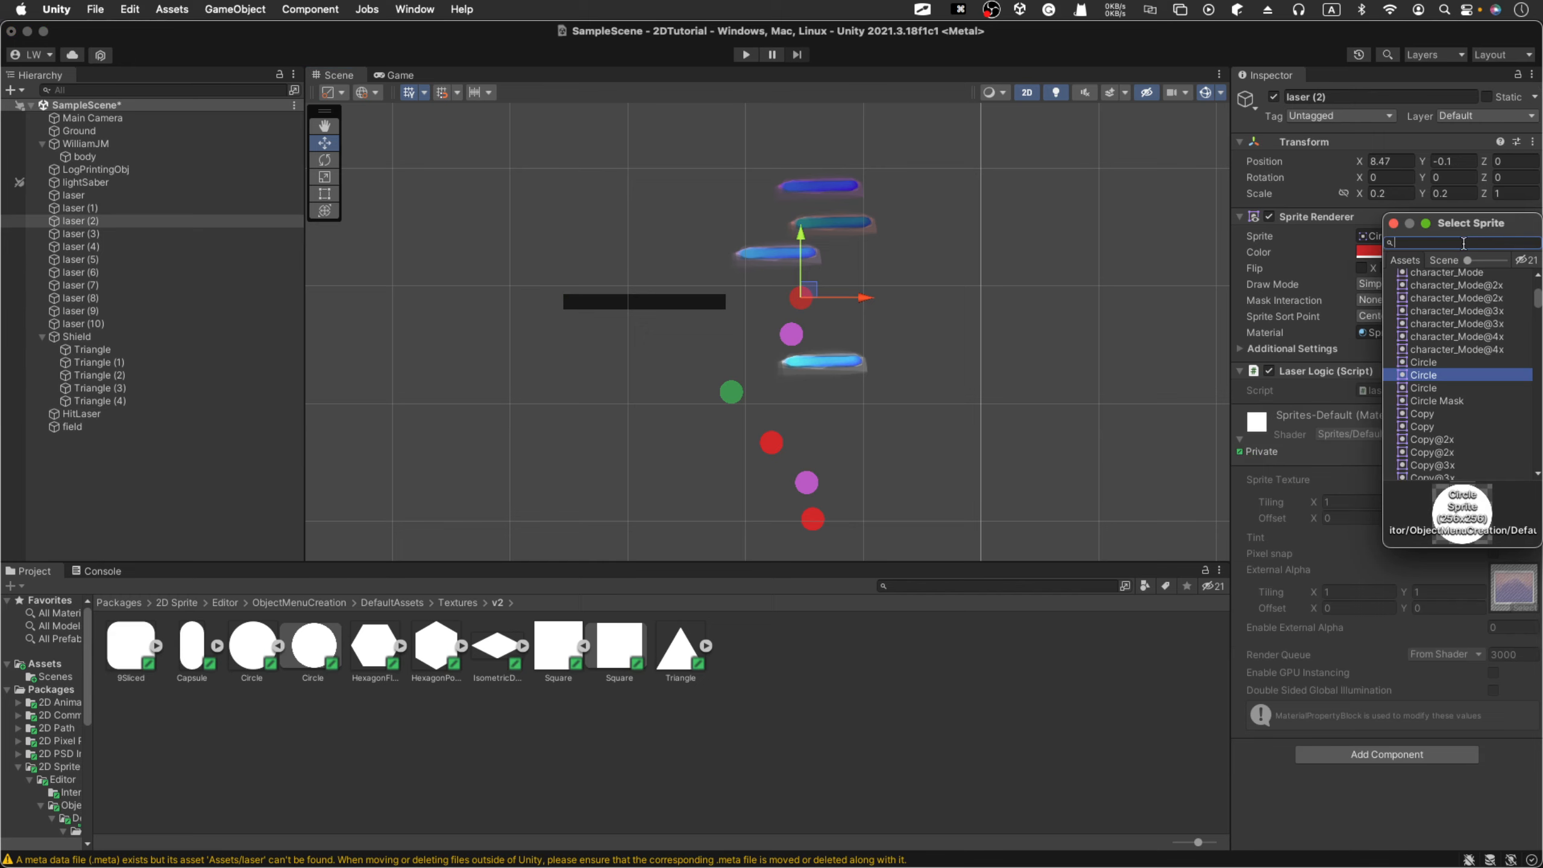
text(laser)
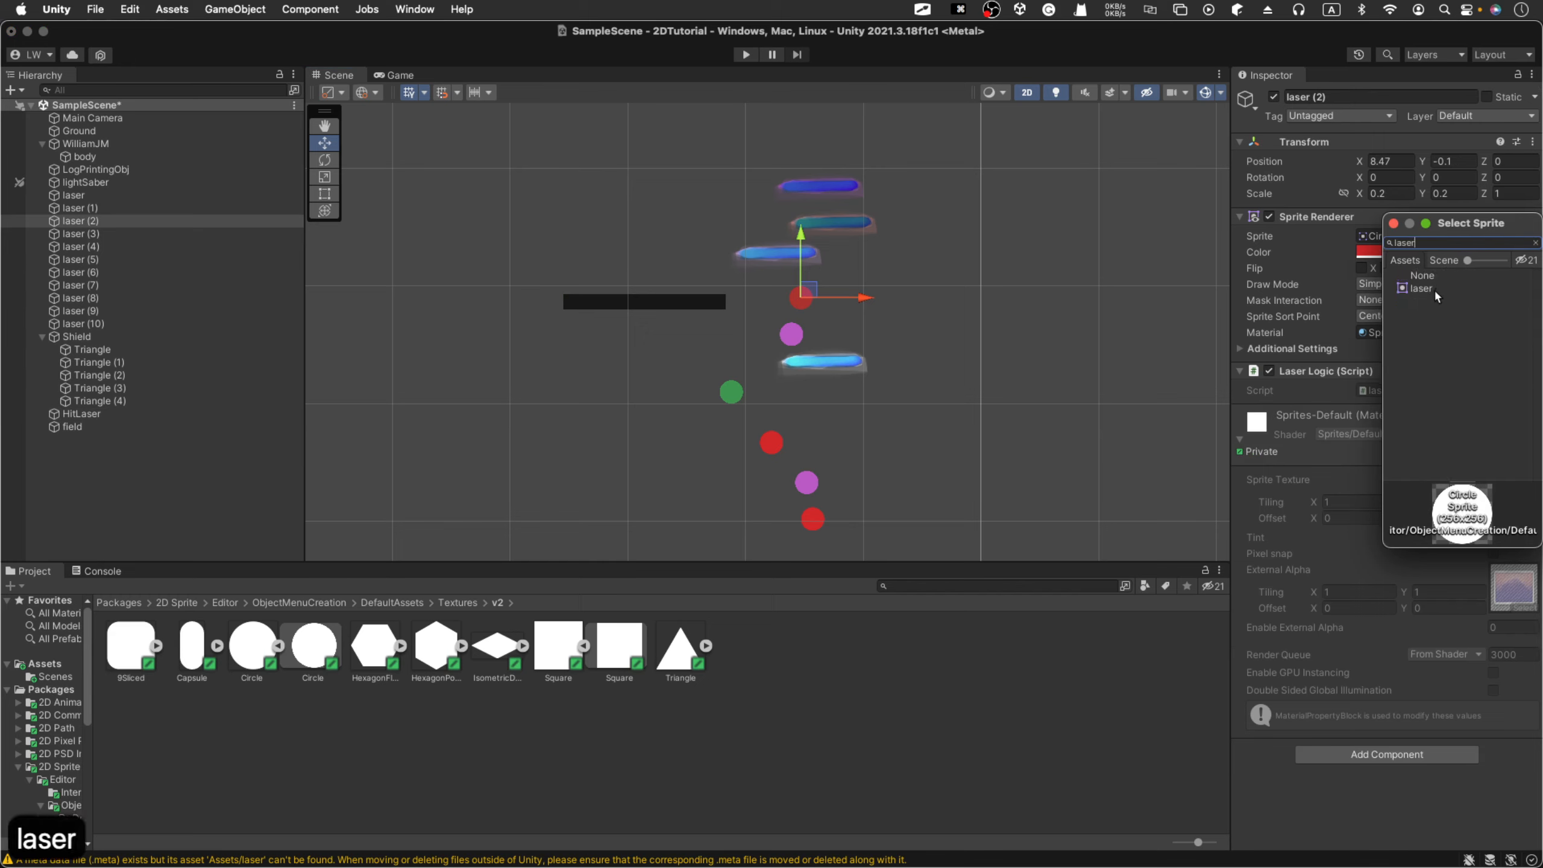
click(1427, 289)
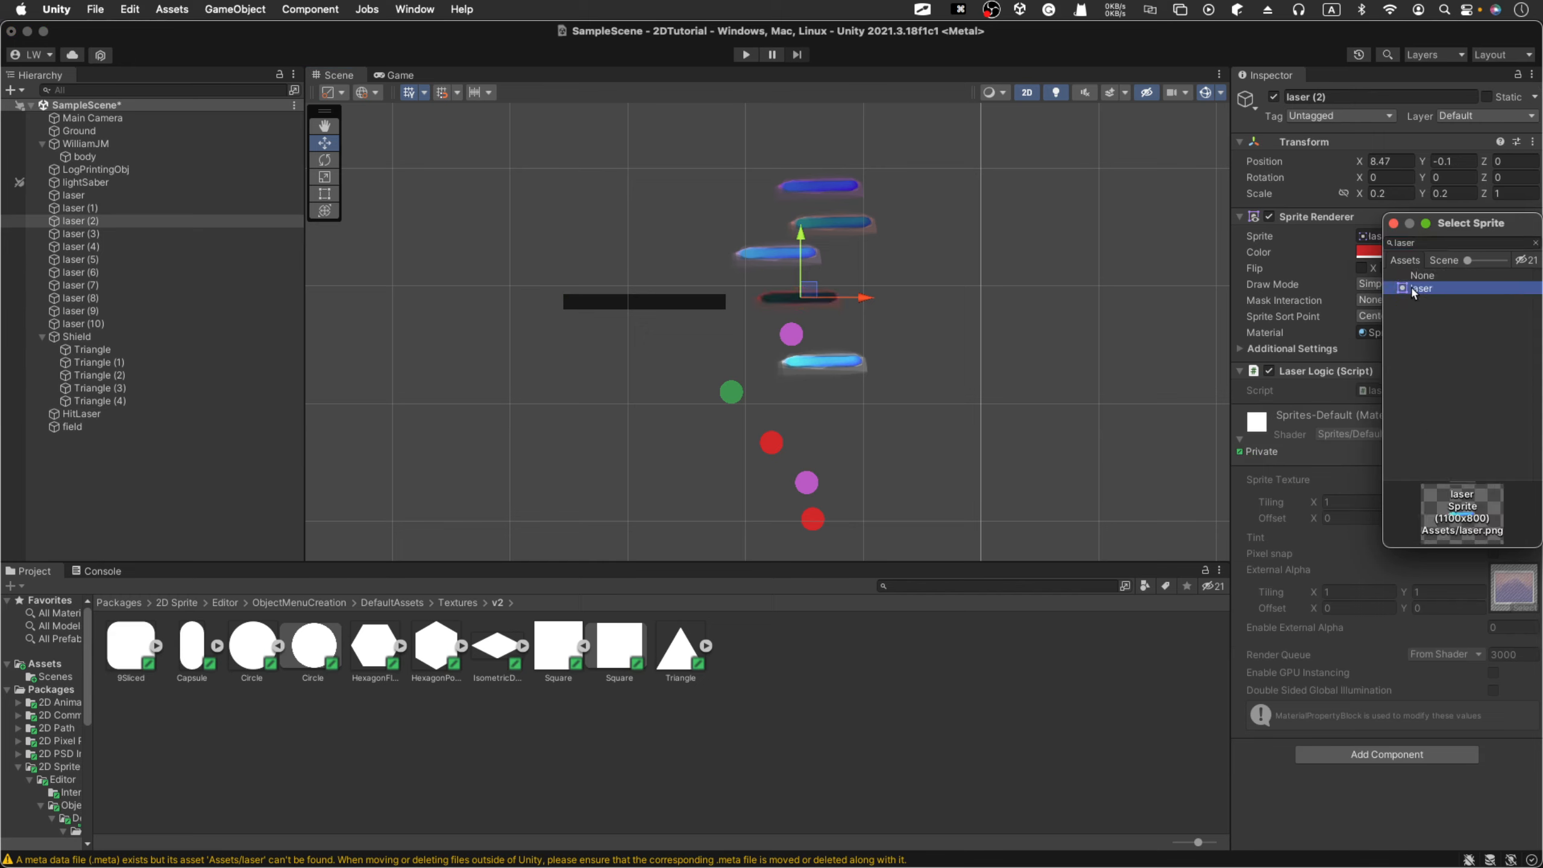
double_click(1413, 290)
click(1368, 236)
click(1370, 252)
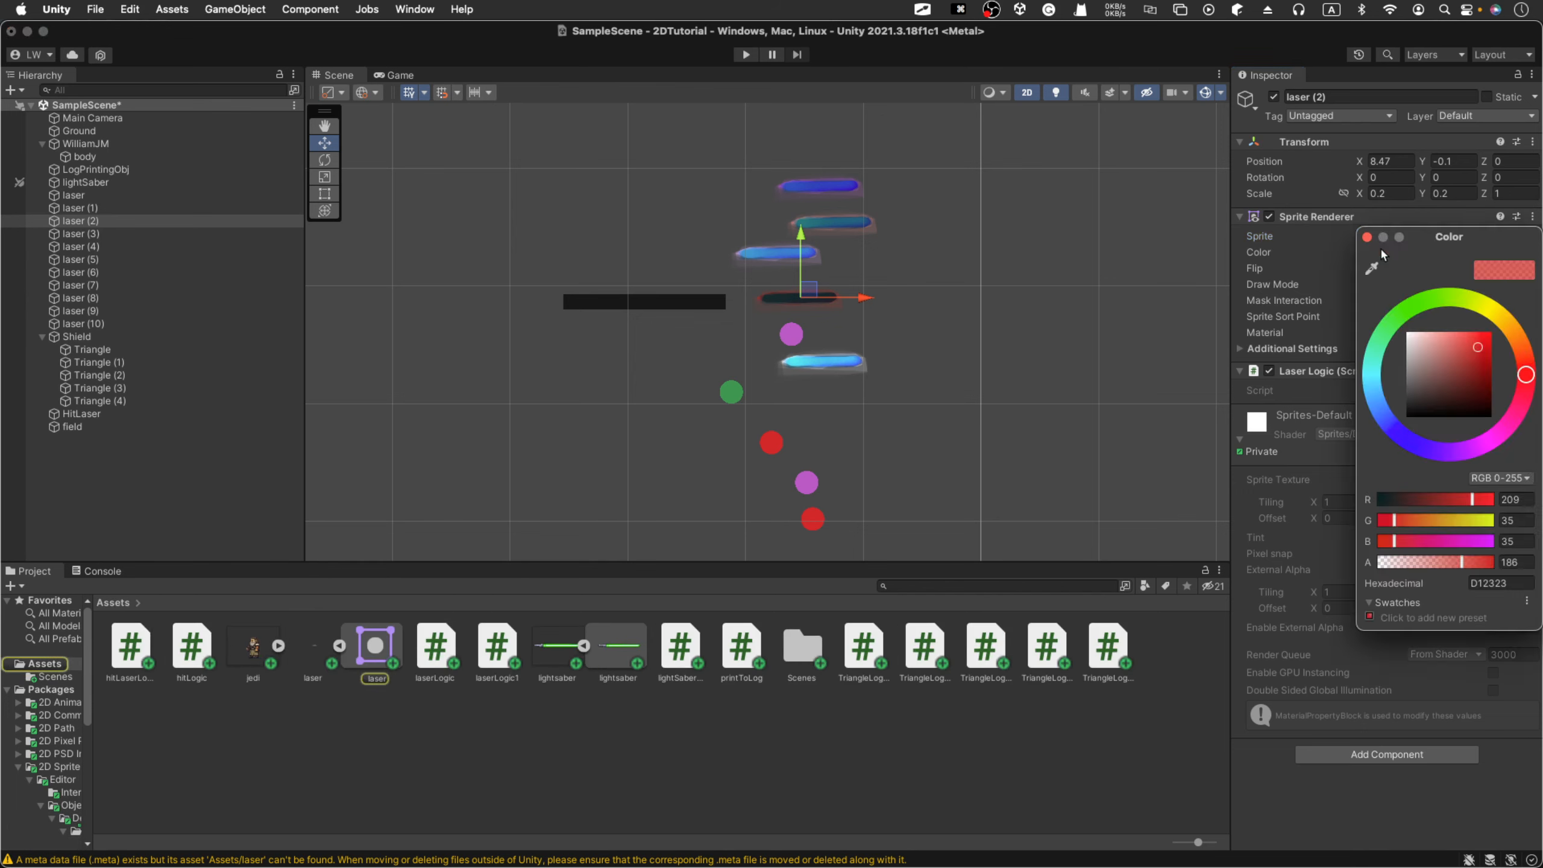
drag(1454, 362, 1438, 313)
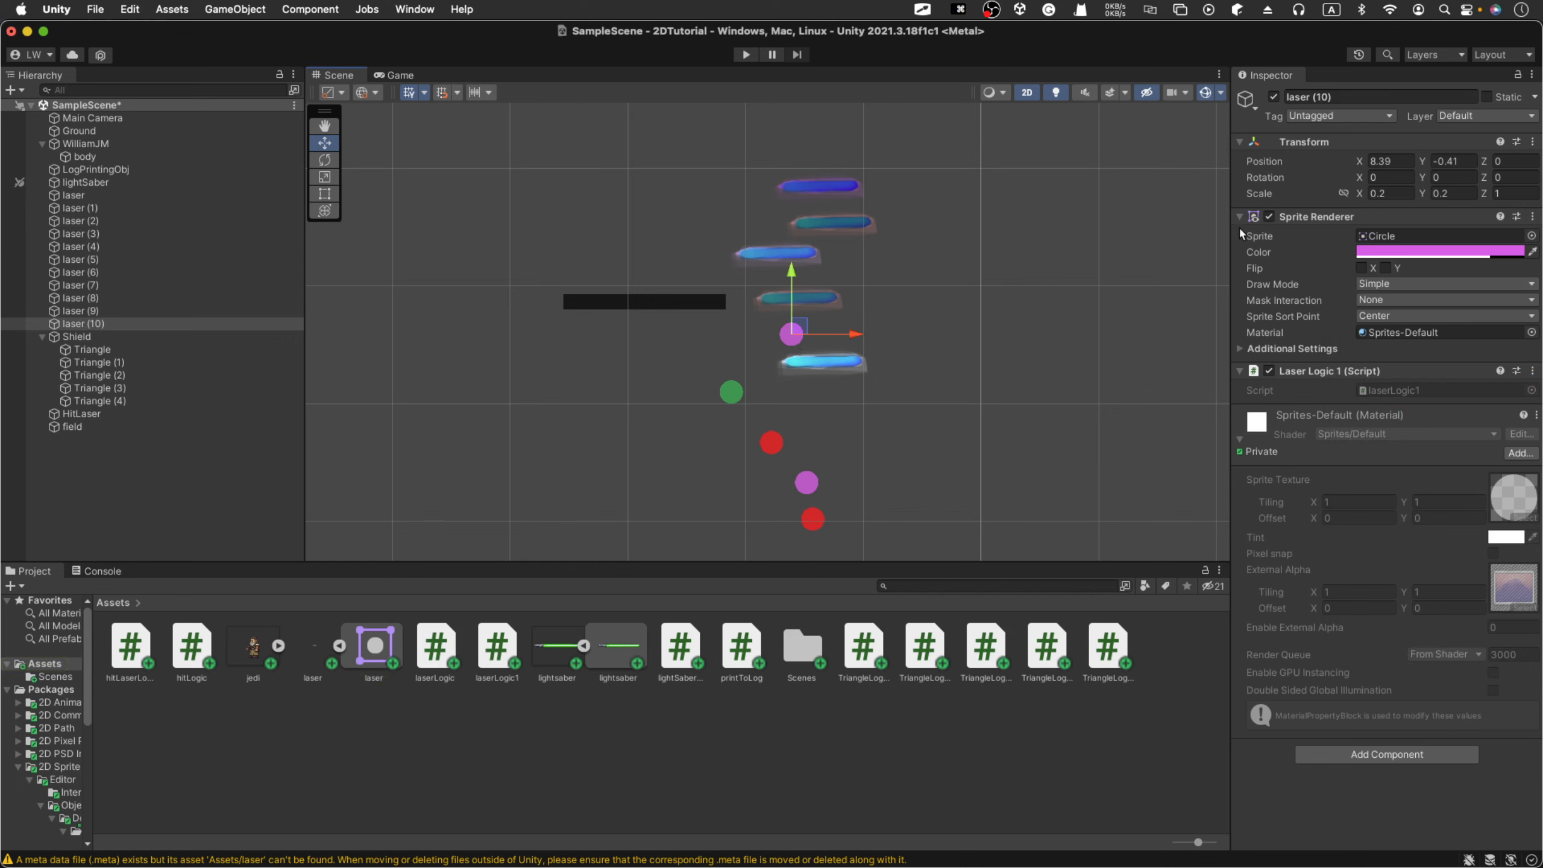
Step: Replace the Circle sprite of laser (10), the upper remaining purple circle, with the laser sprite
click(1479, 240)
click(1531, 236)
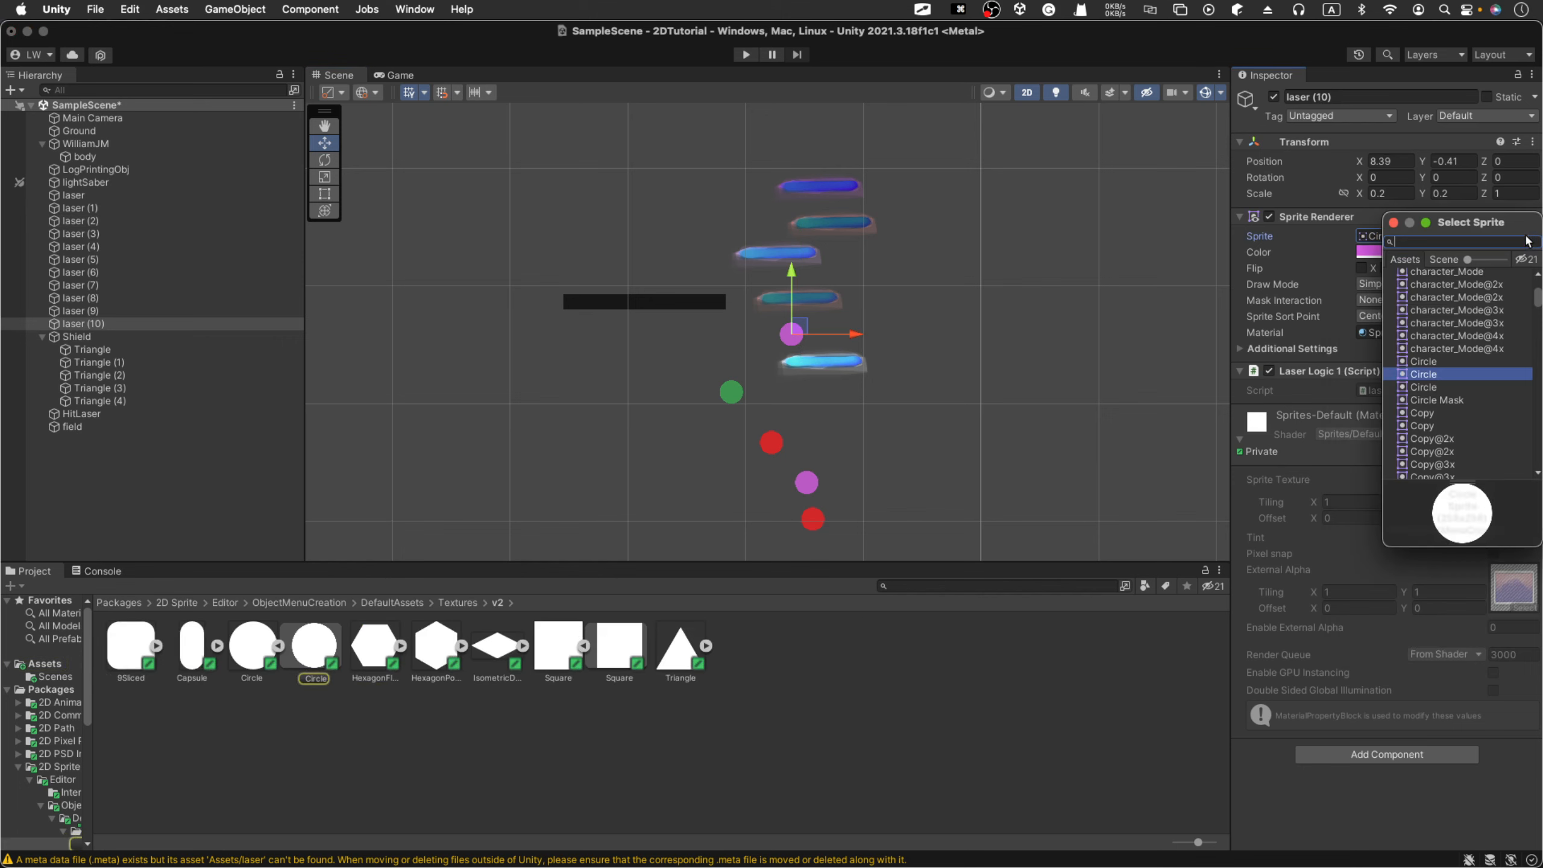
text(laser)
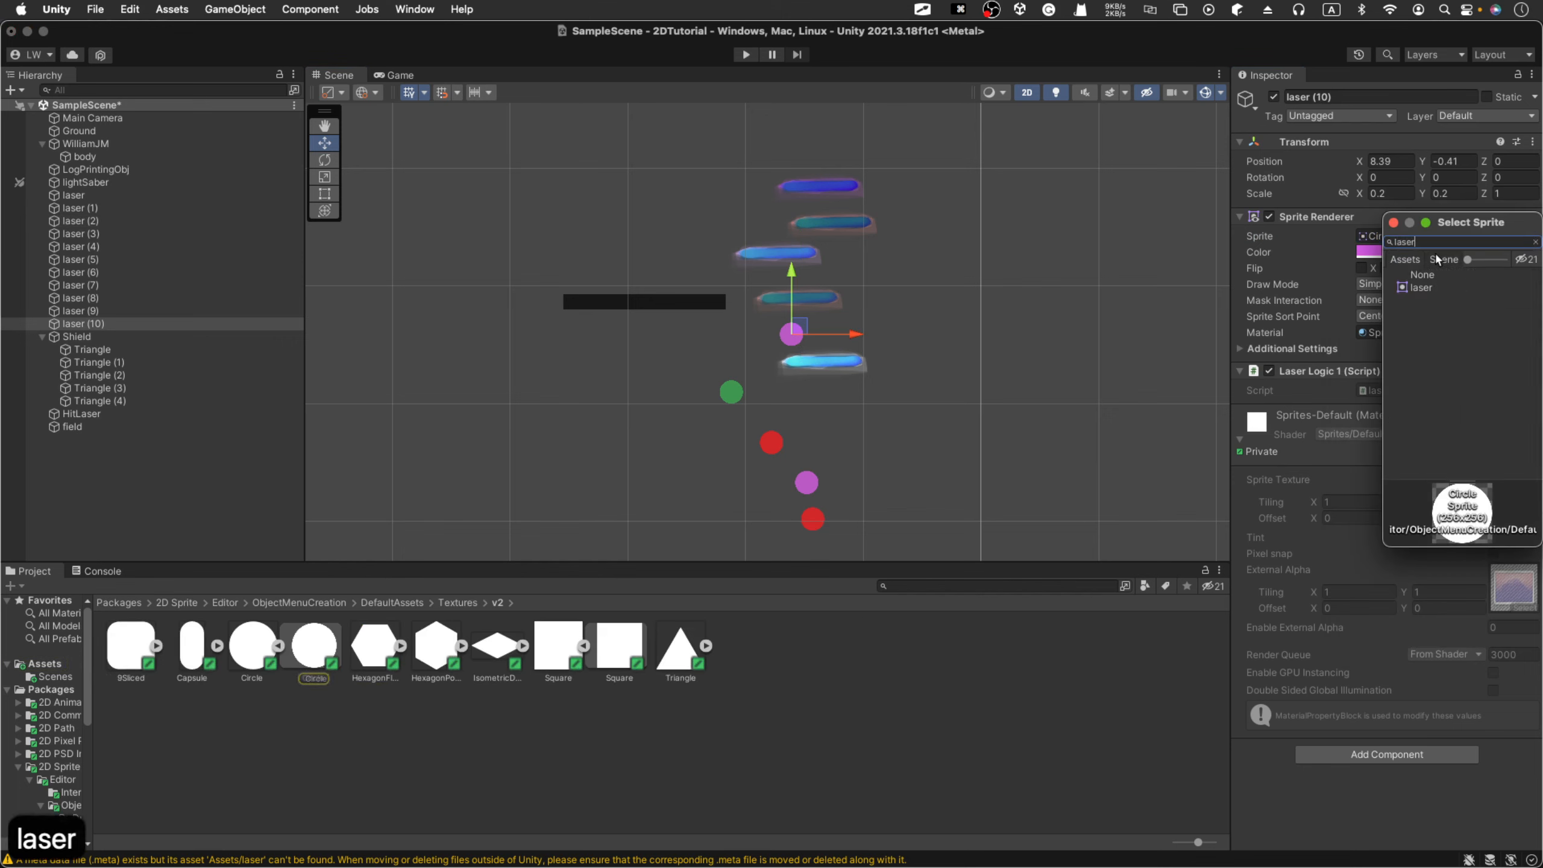
double_click(1418, 286)
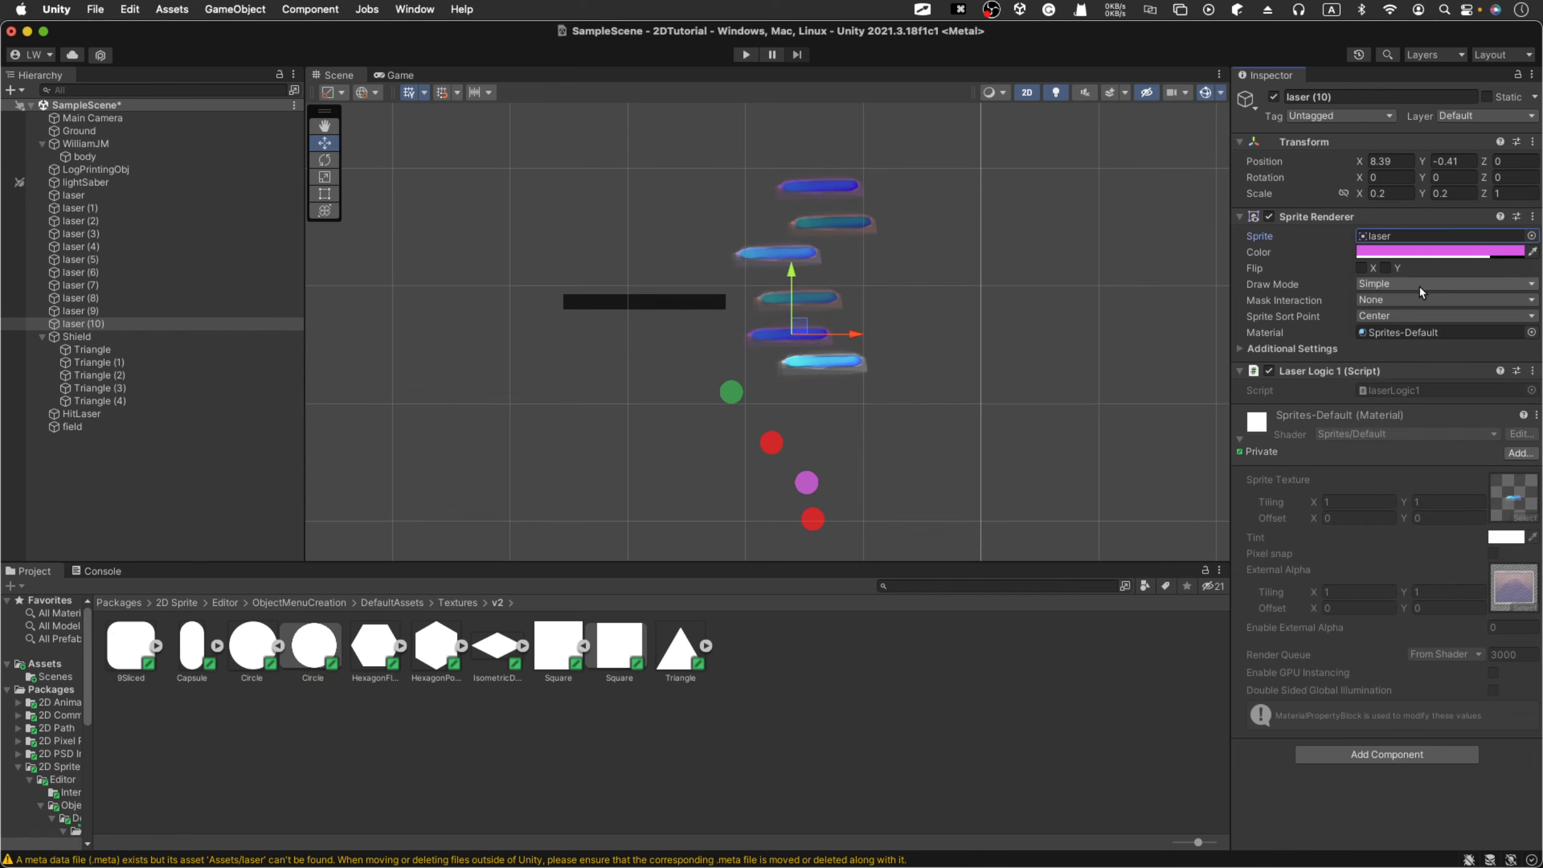
Step: Replace the Circle sprite of laser (3), the green circle, with the laser sprite
click(728, 395)
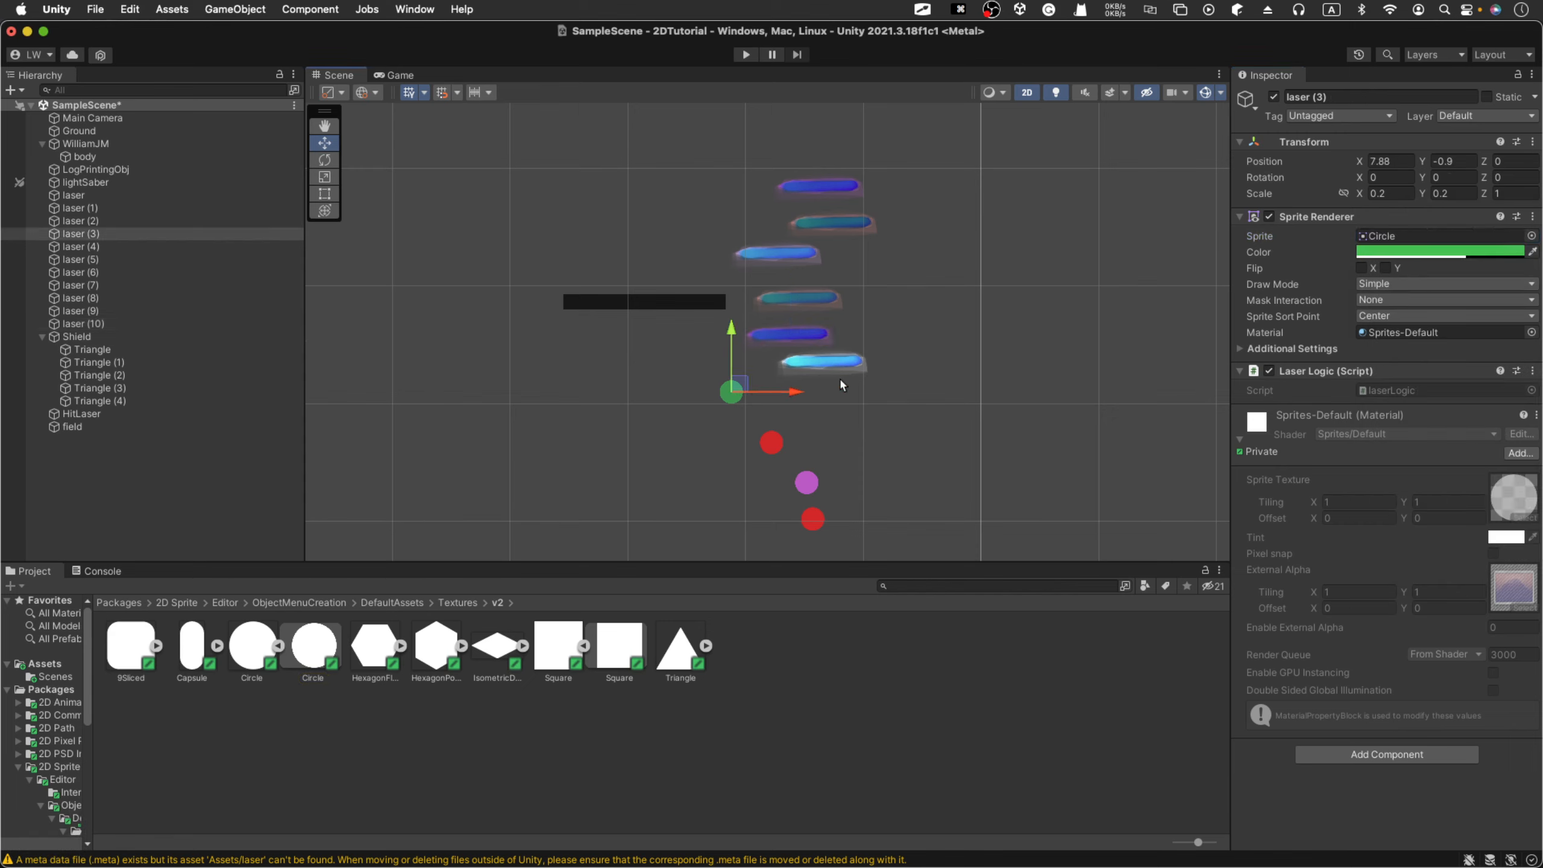
click(1531, 236)
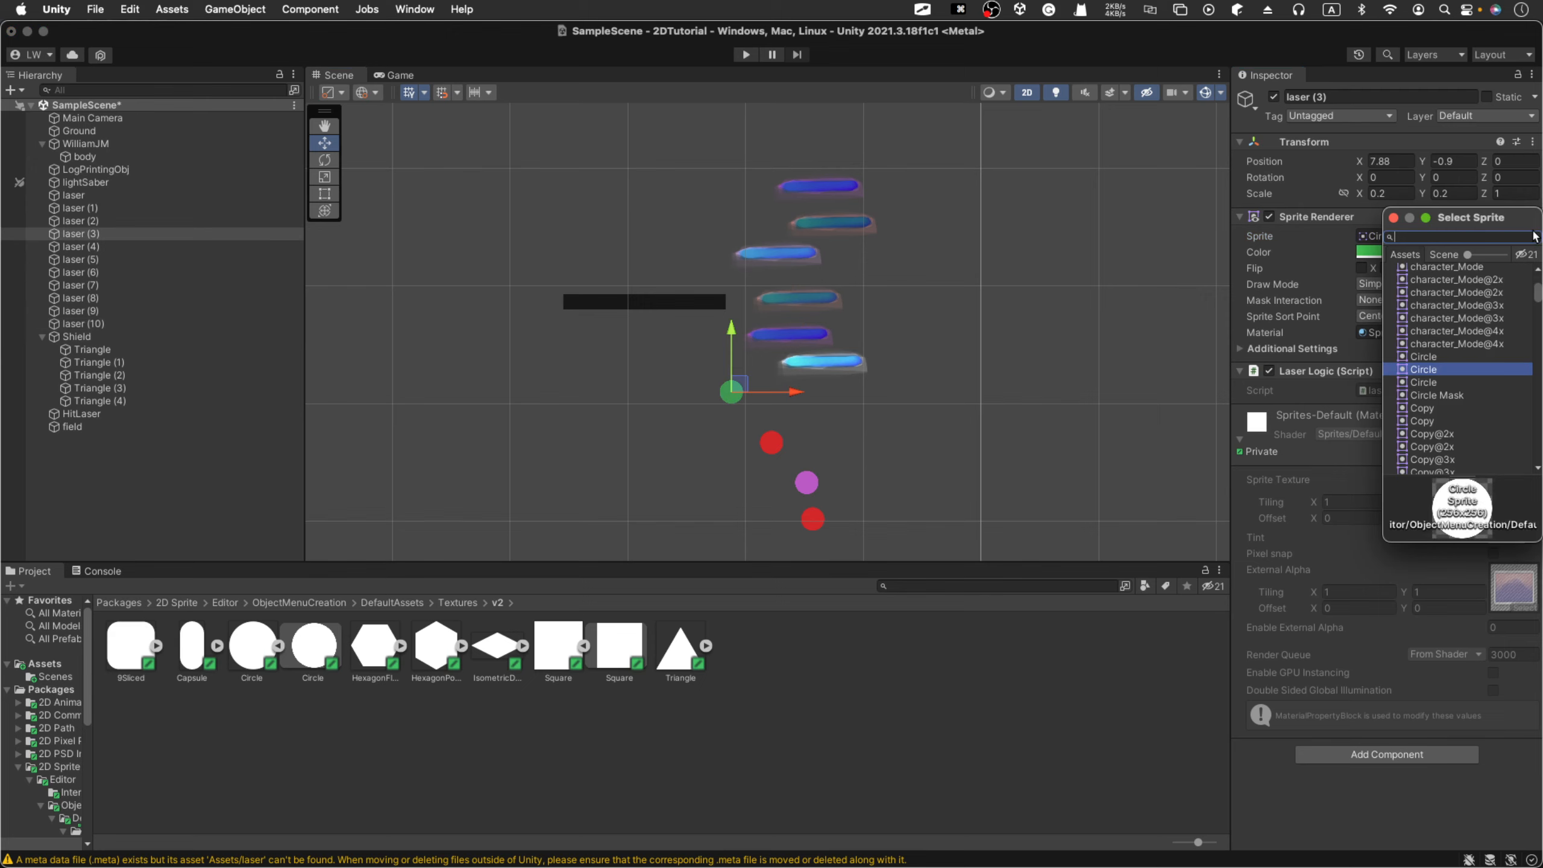
text(laser)
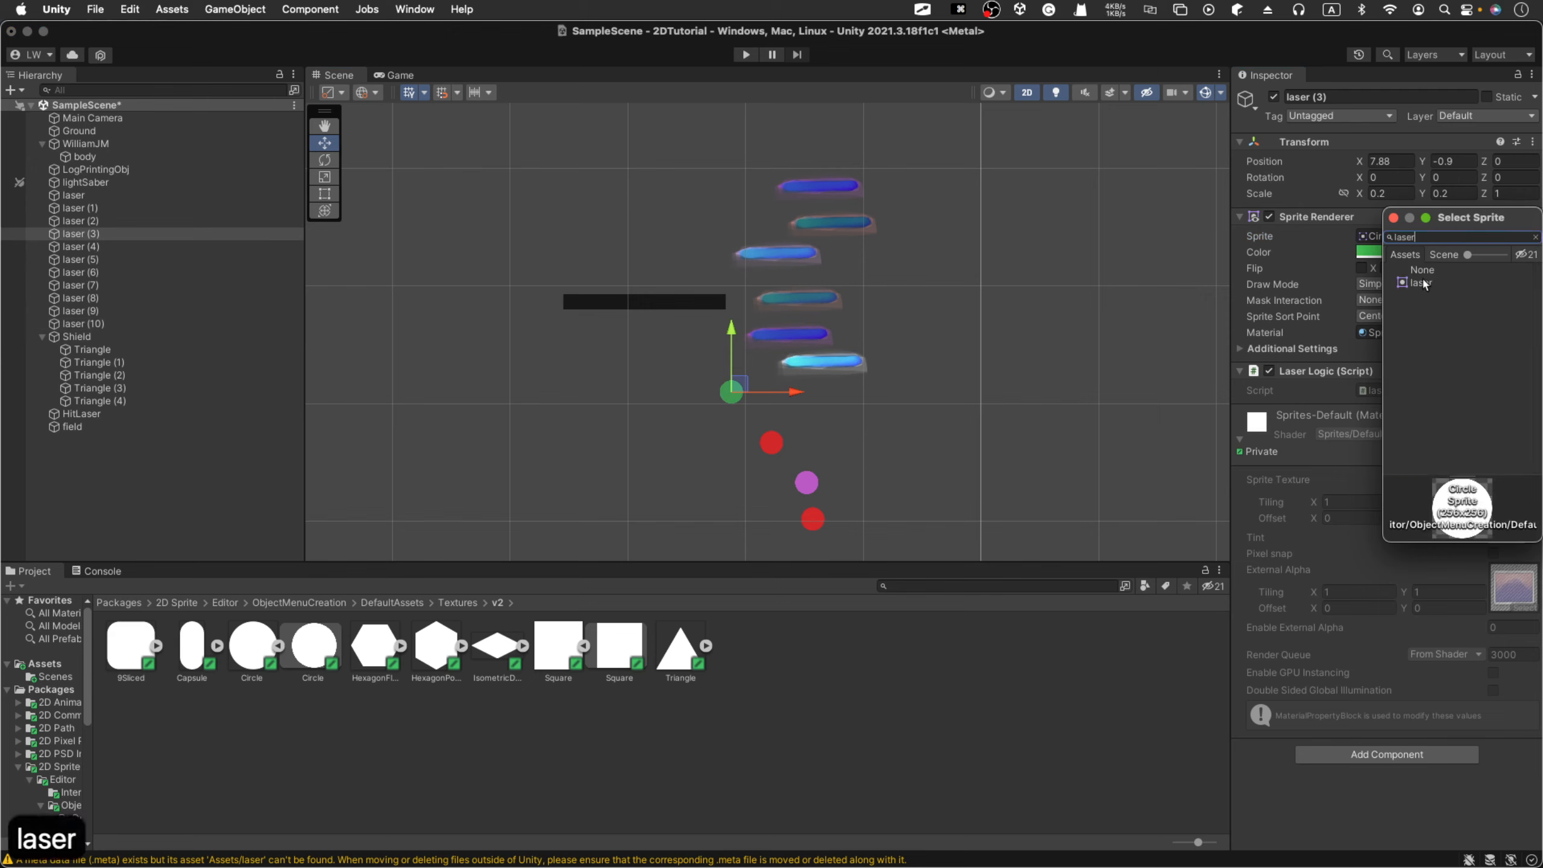
click(1412, 285)
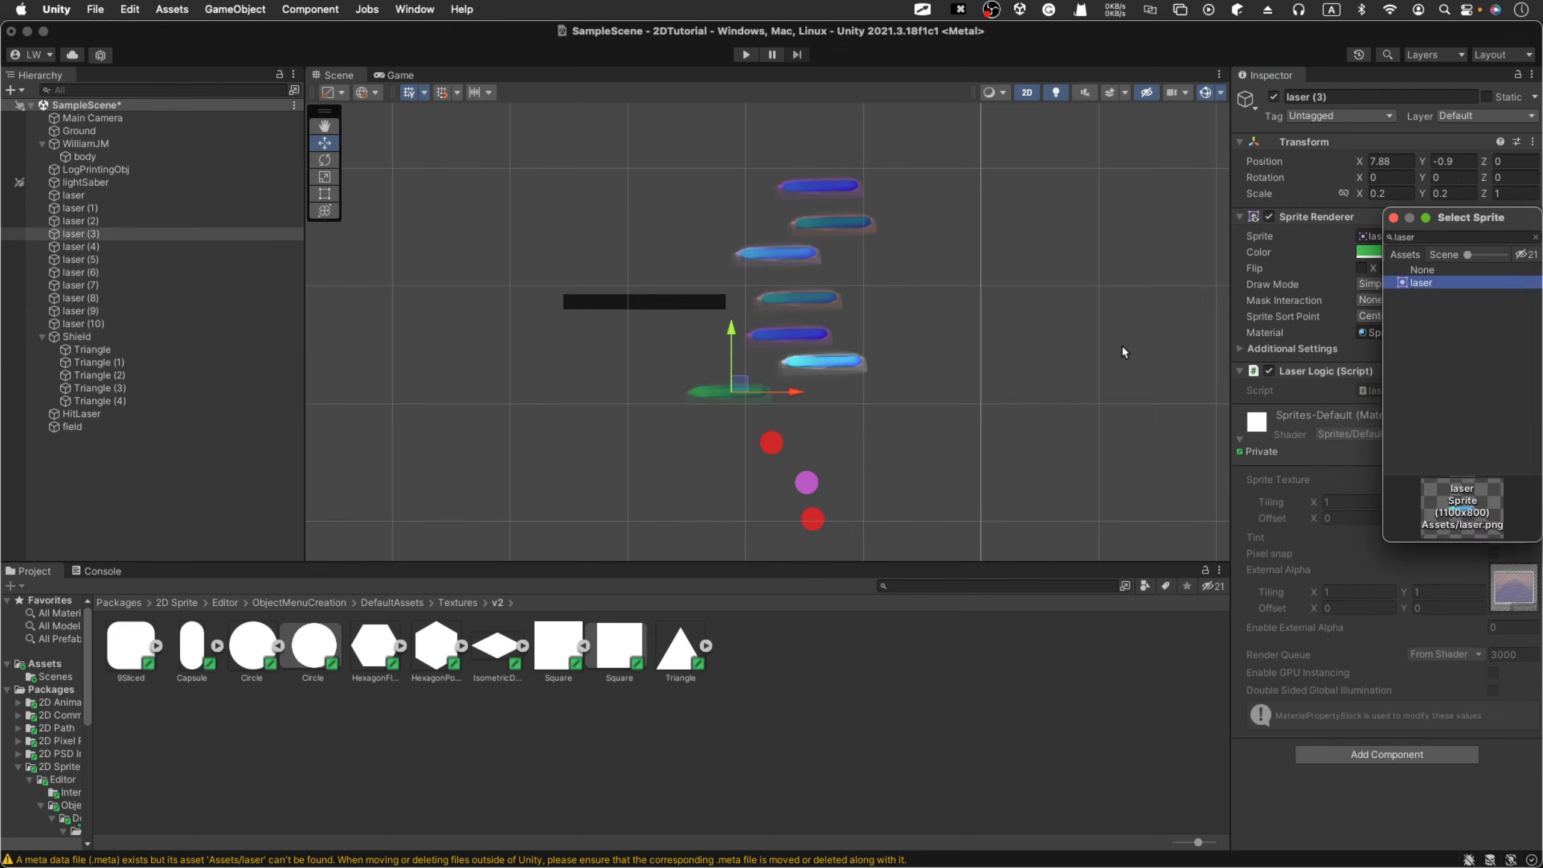
click(1109, 354)
Step: Replace the Circle sprite of laser (1), the upper of the two remaining red circles, with the laser sprite
click(770, 442)
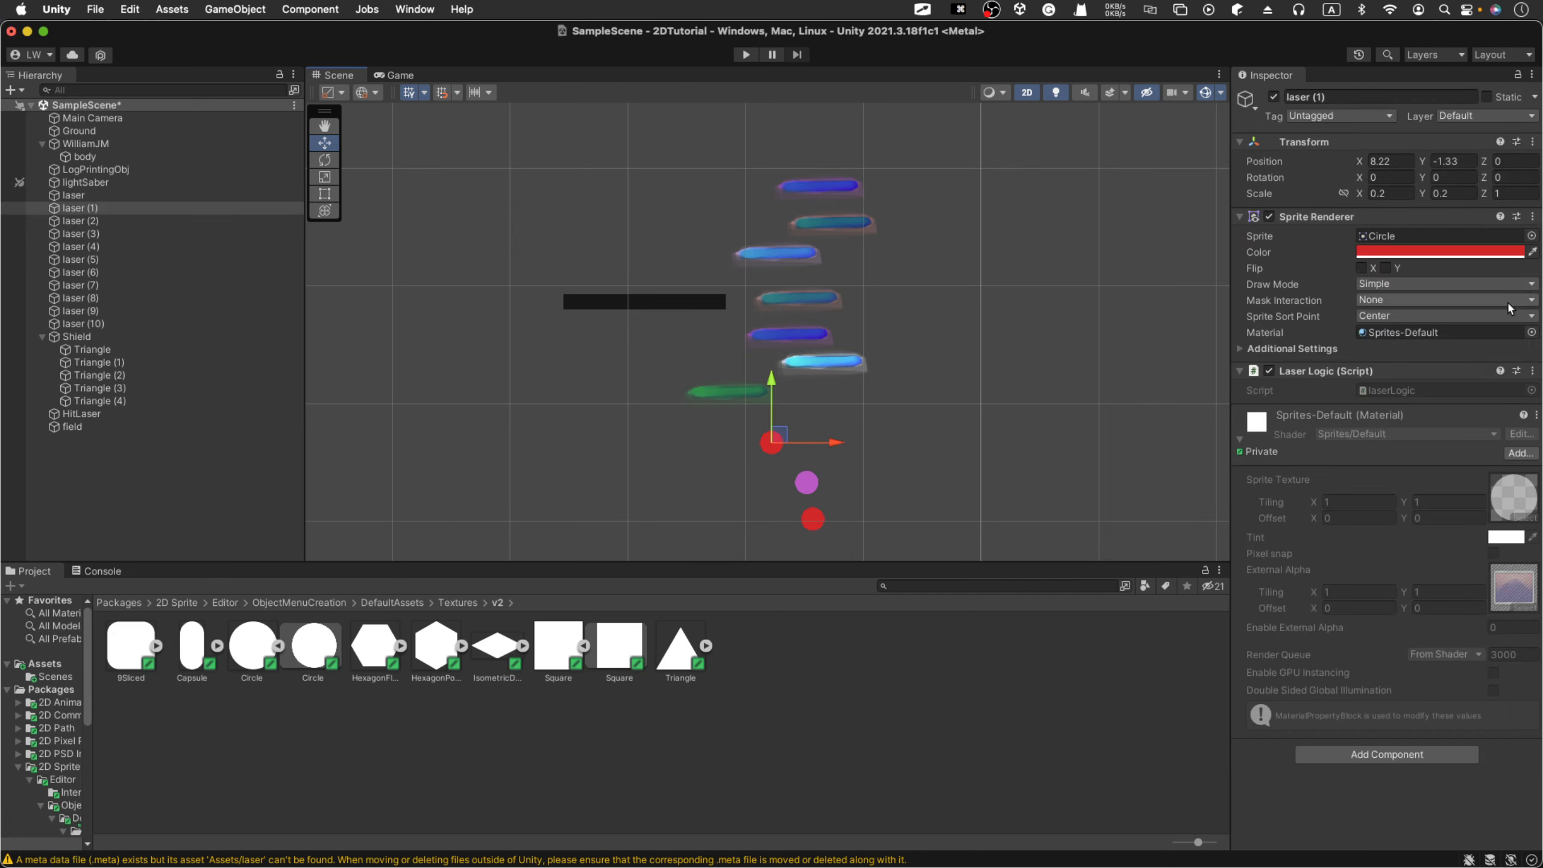
click(1531, 236)
text(las)
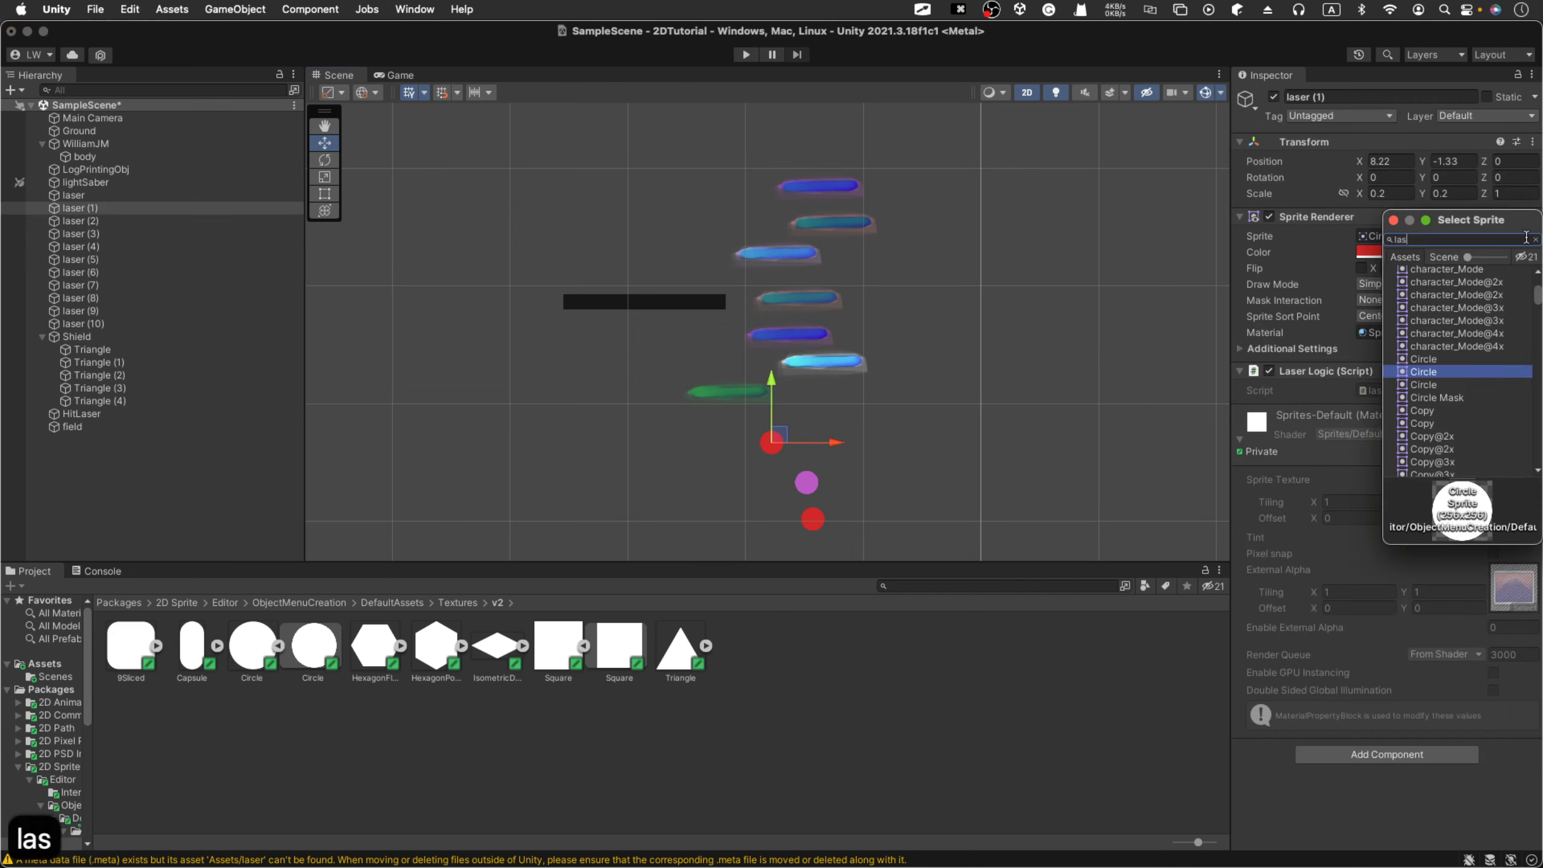
text(er)
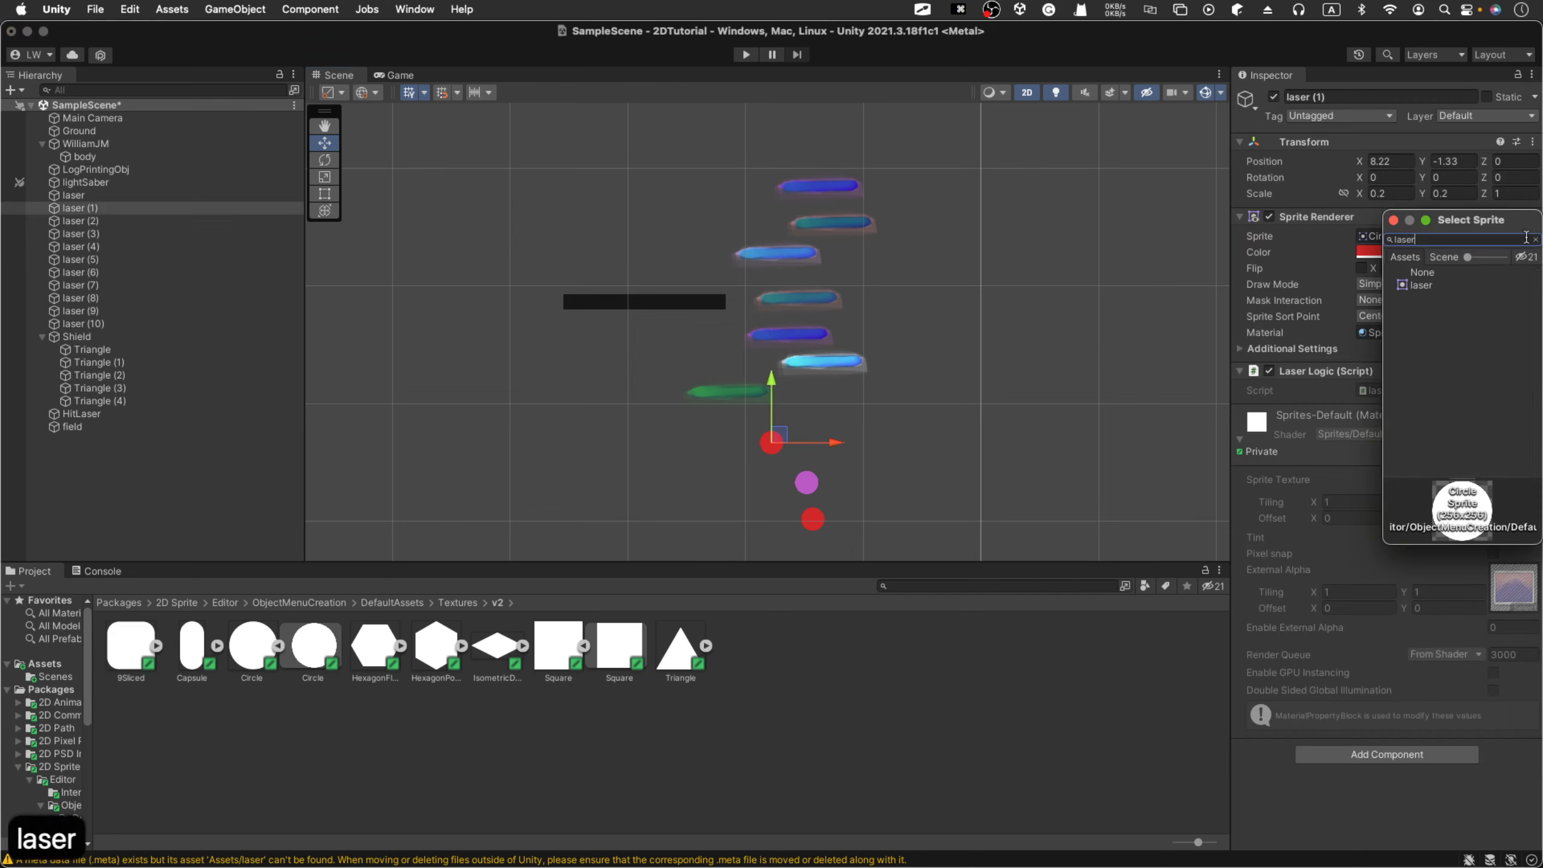
click(1429, 286)
Step: Change the Sprite Renderer color of laser (1) to a light mint green (6EFFB7)
click(1391, 251)
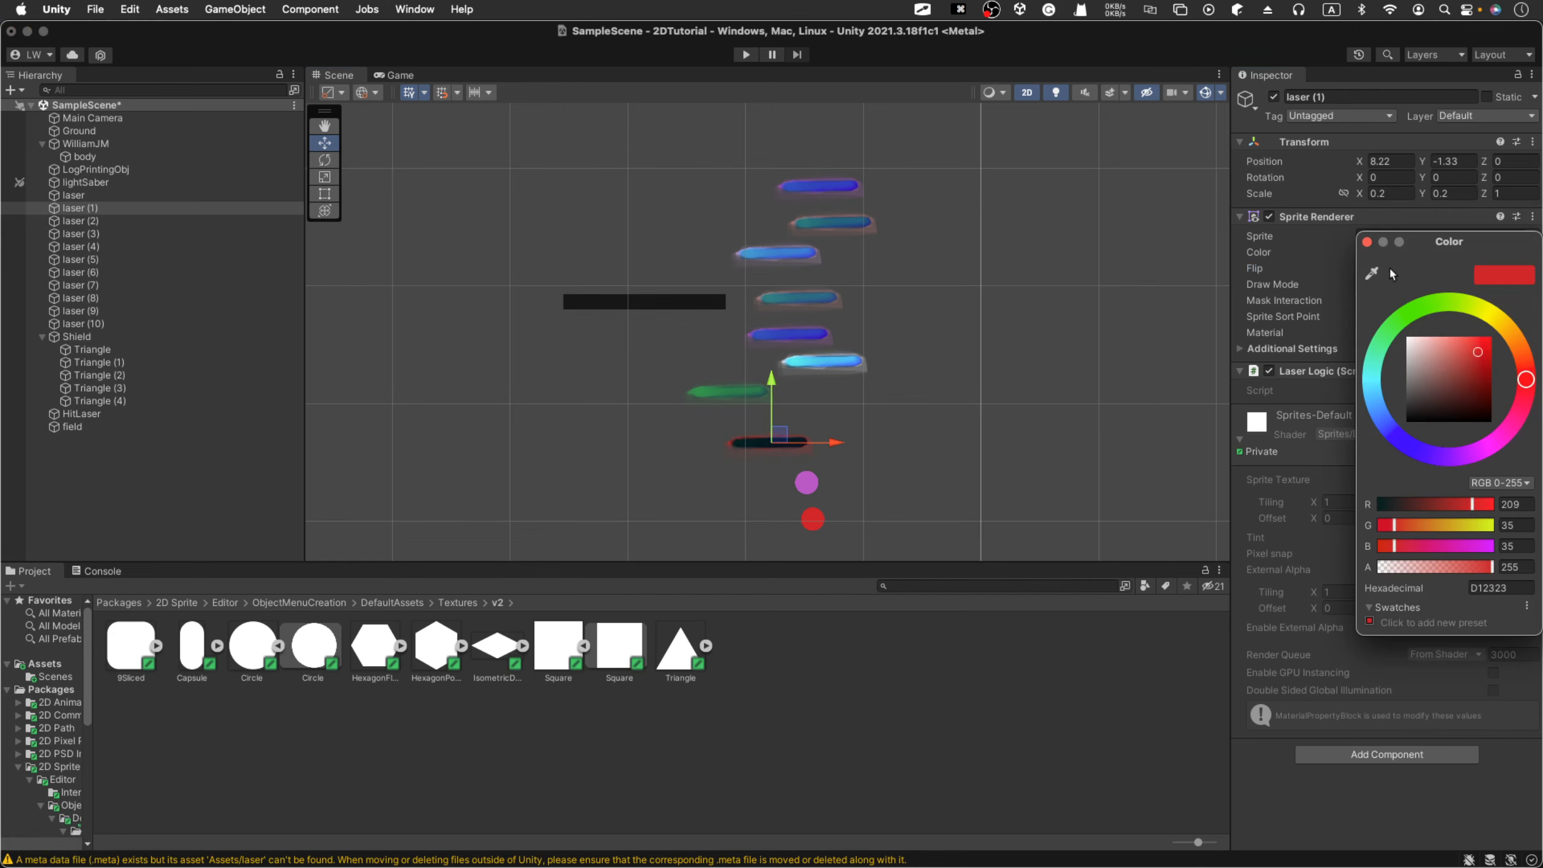
click(1435, 377)
drag(1523, 377, 1455, 336)
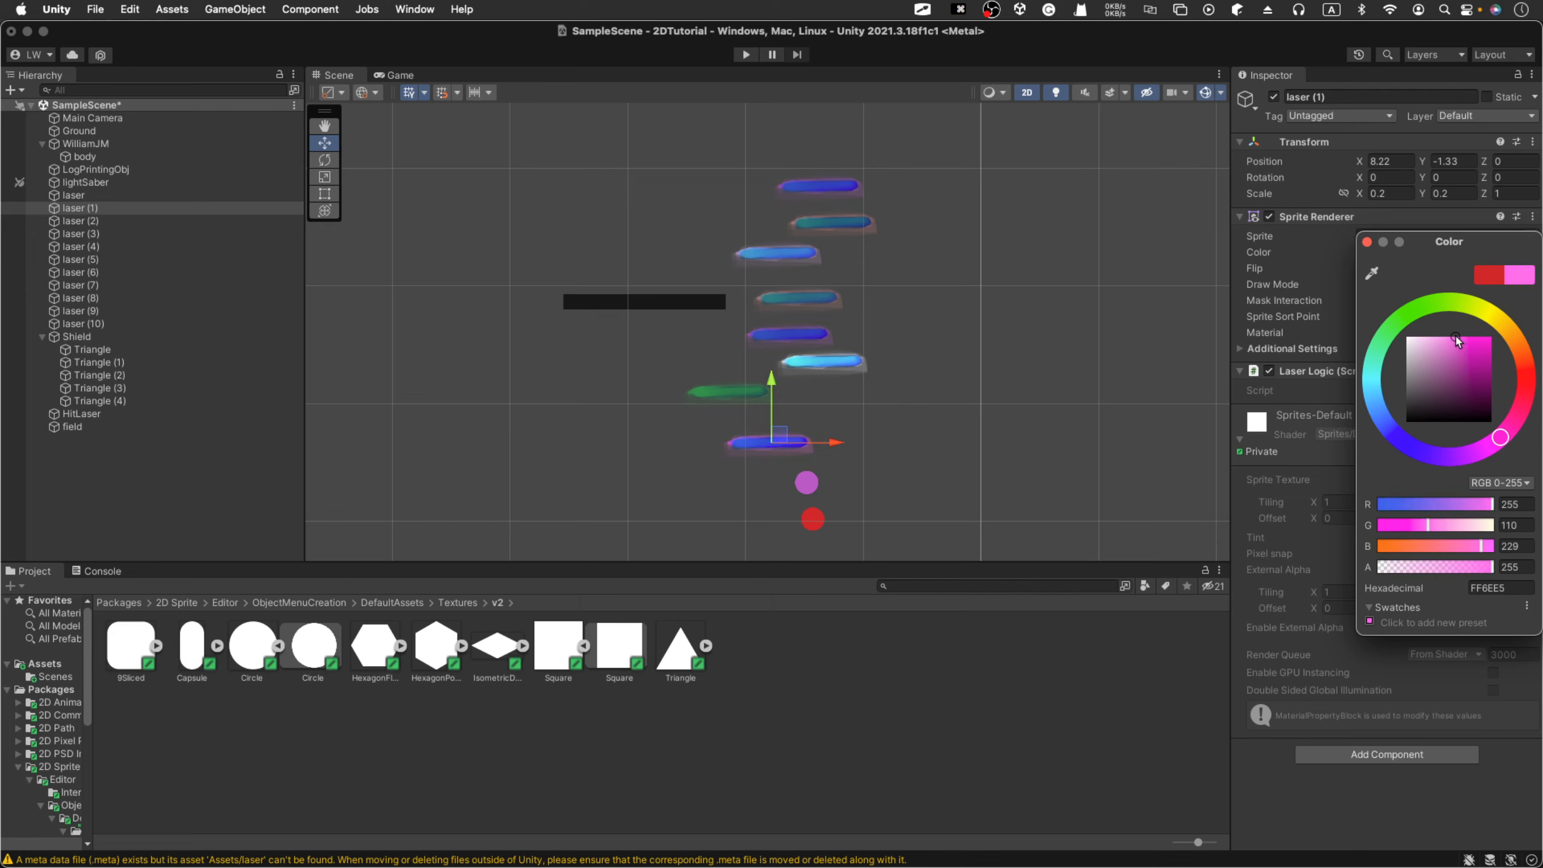
drag(1506, 440, 1375, 344)
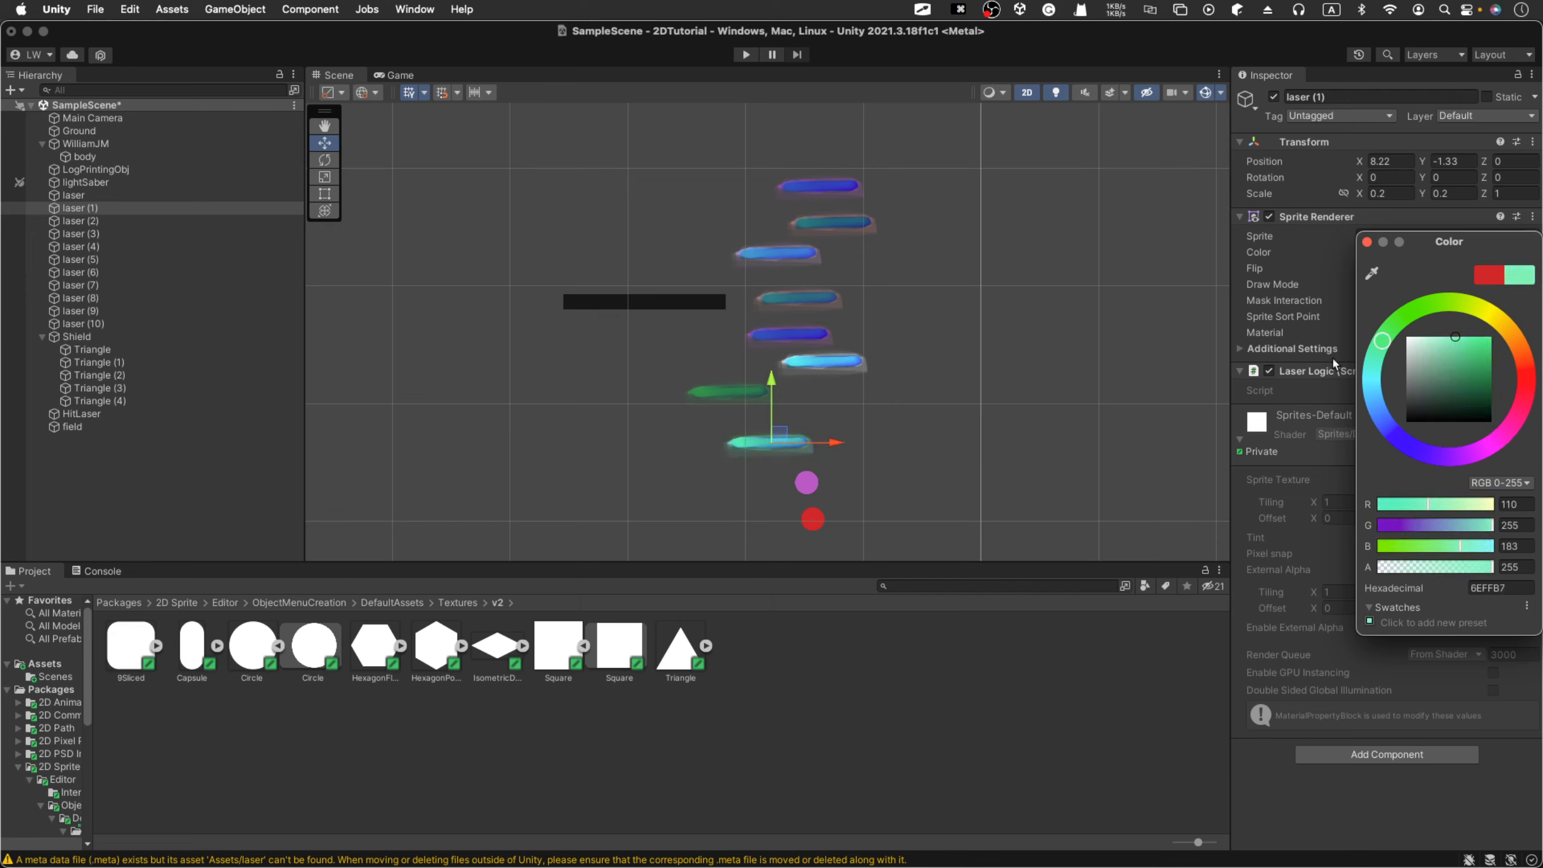
Step: Replace the Circle sprite of laser (6), the last purple circle, with the laser sprite
click(806, 483)
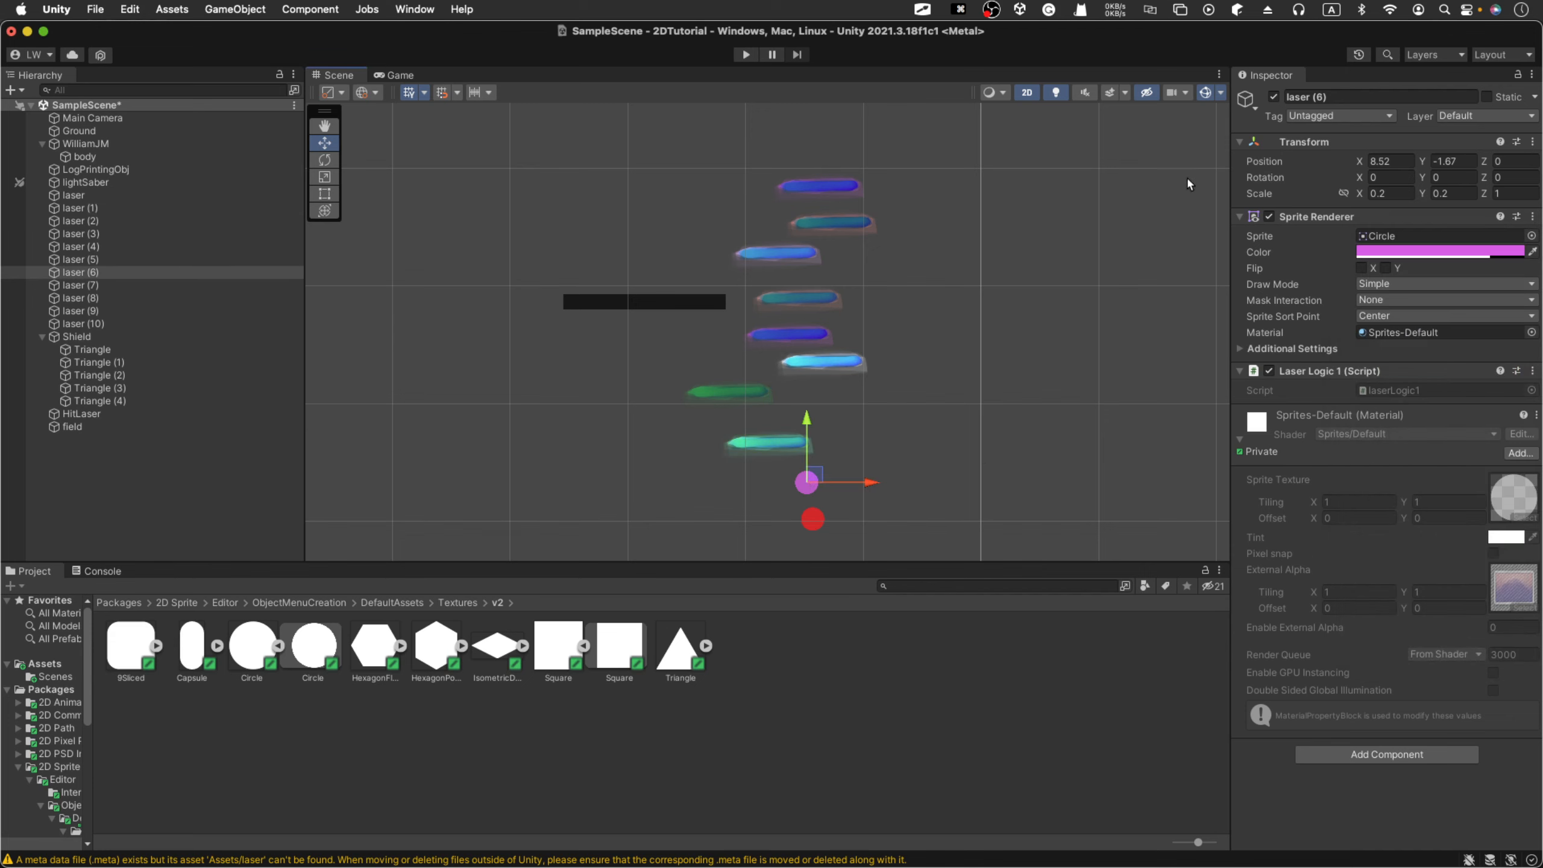
click(1531, 236)
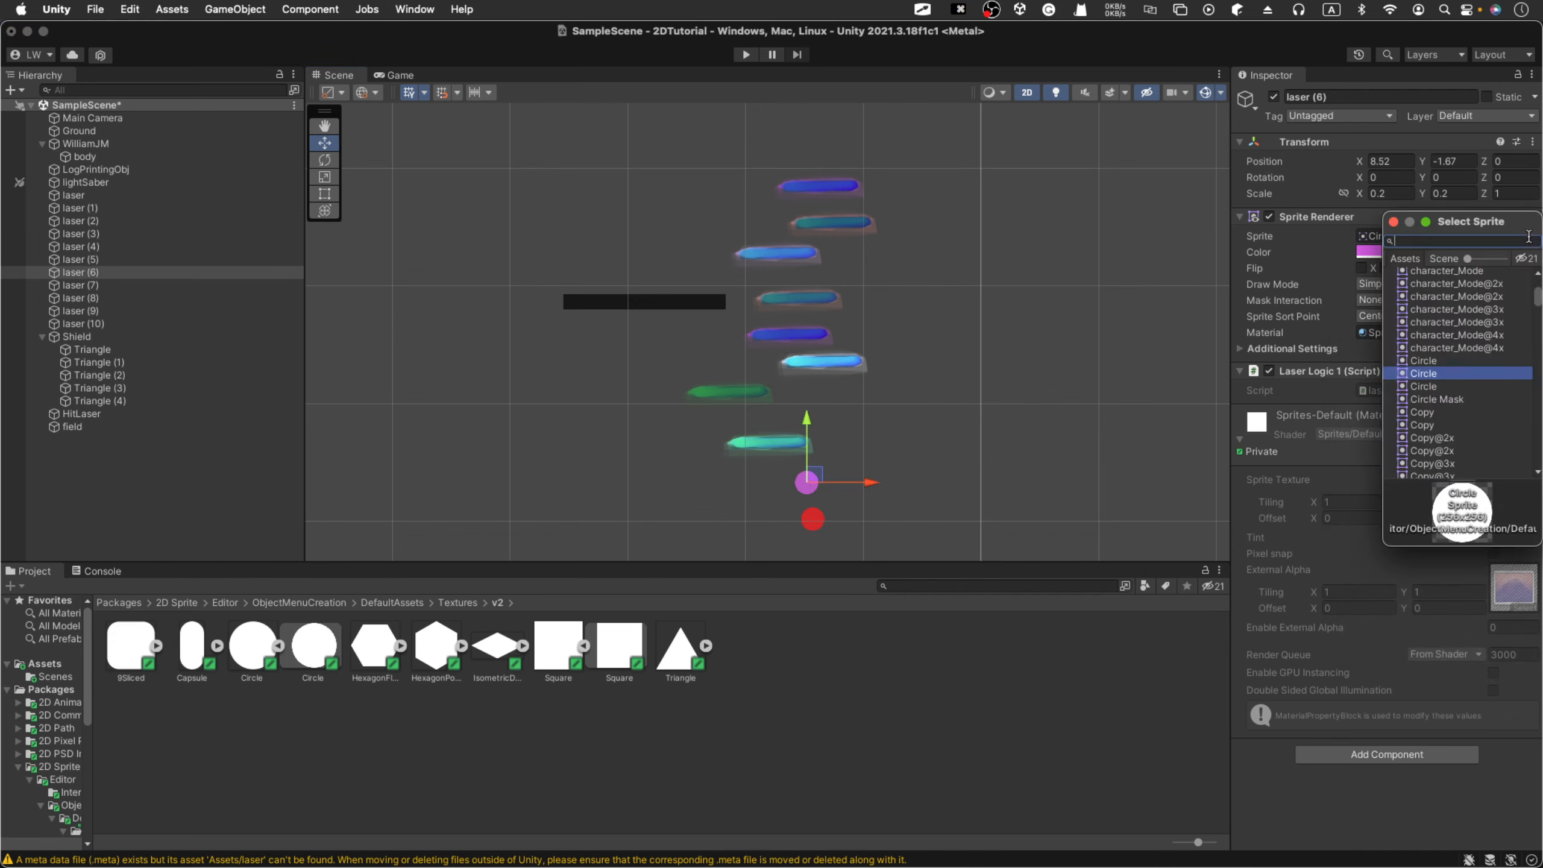
text(laser)
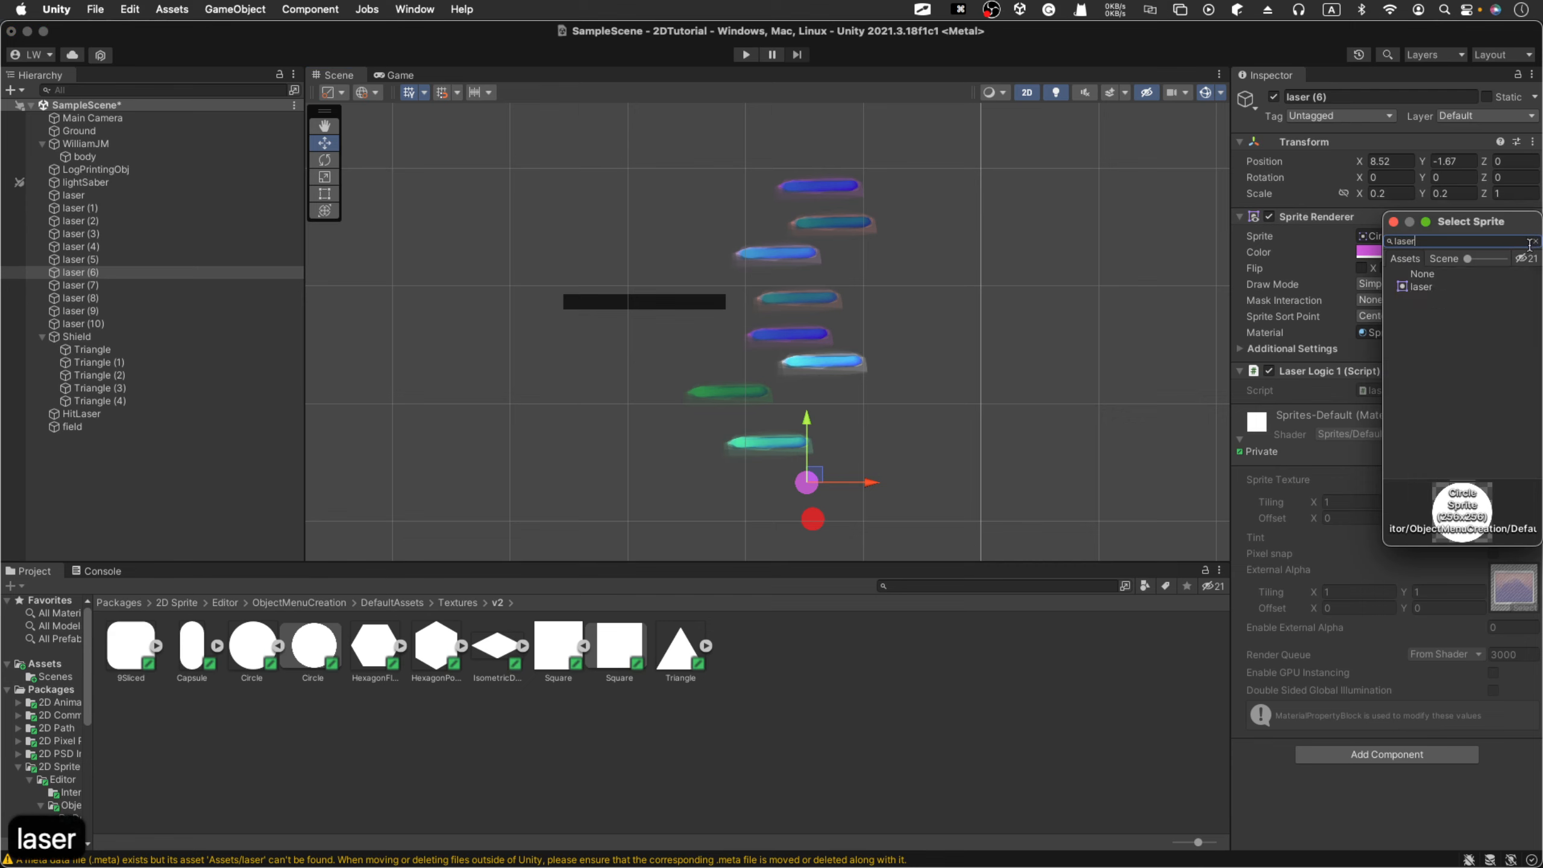
click(1420, 286)
click(1310, 293)
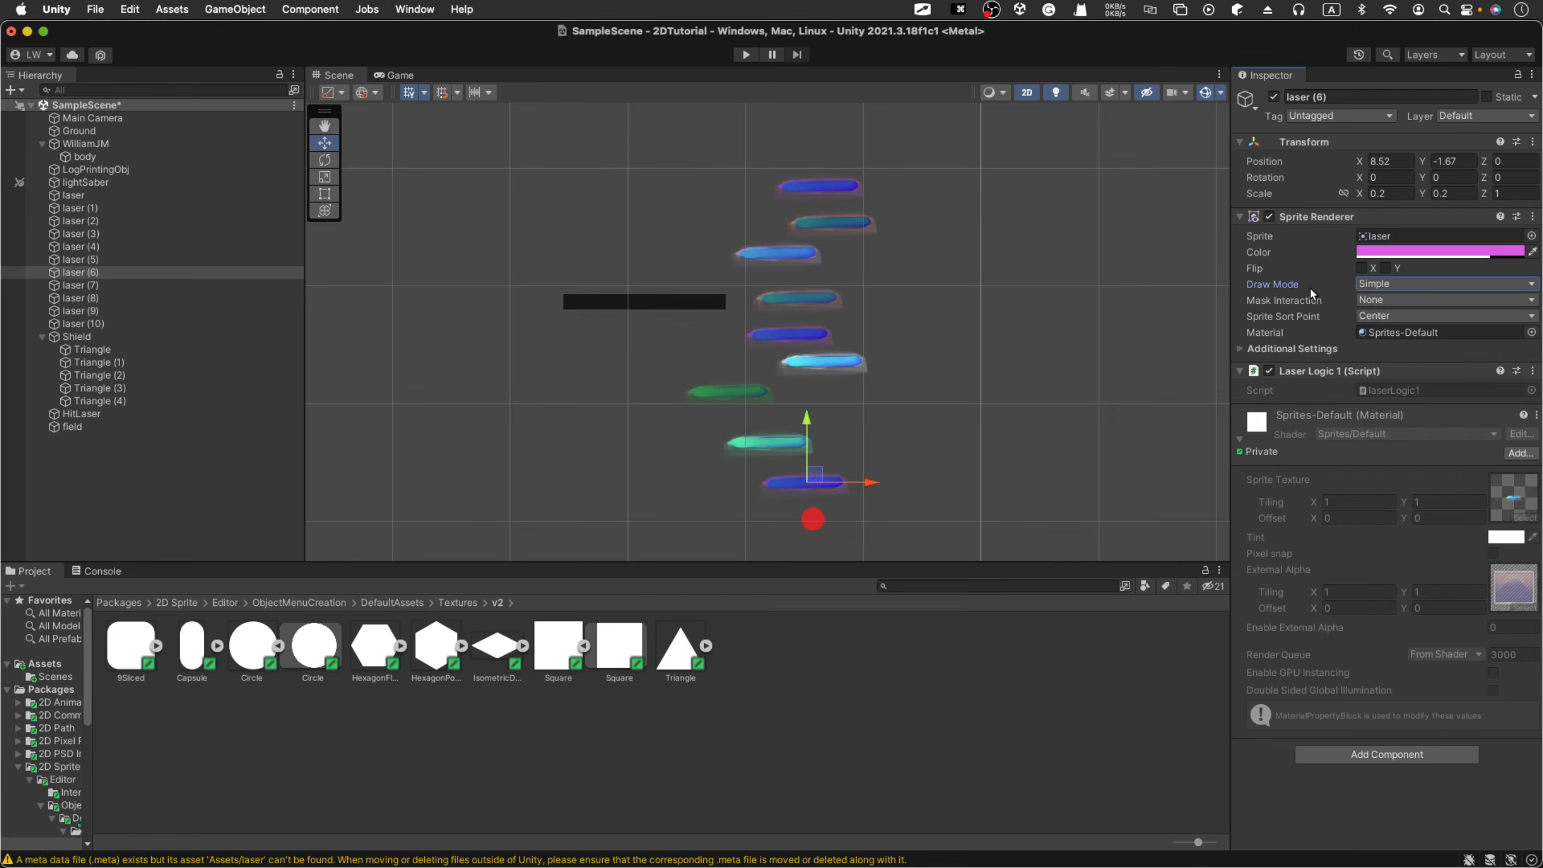
Step: Replace the Circle sprite of laser (5), the lowest red circle, with the laser sprite and deselect it
click(816, 523)
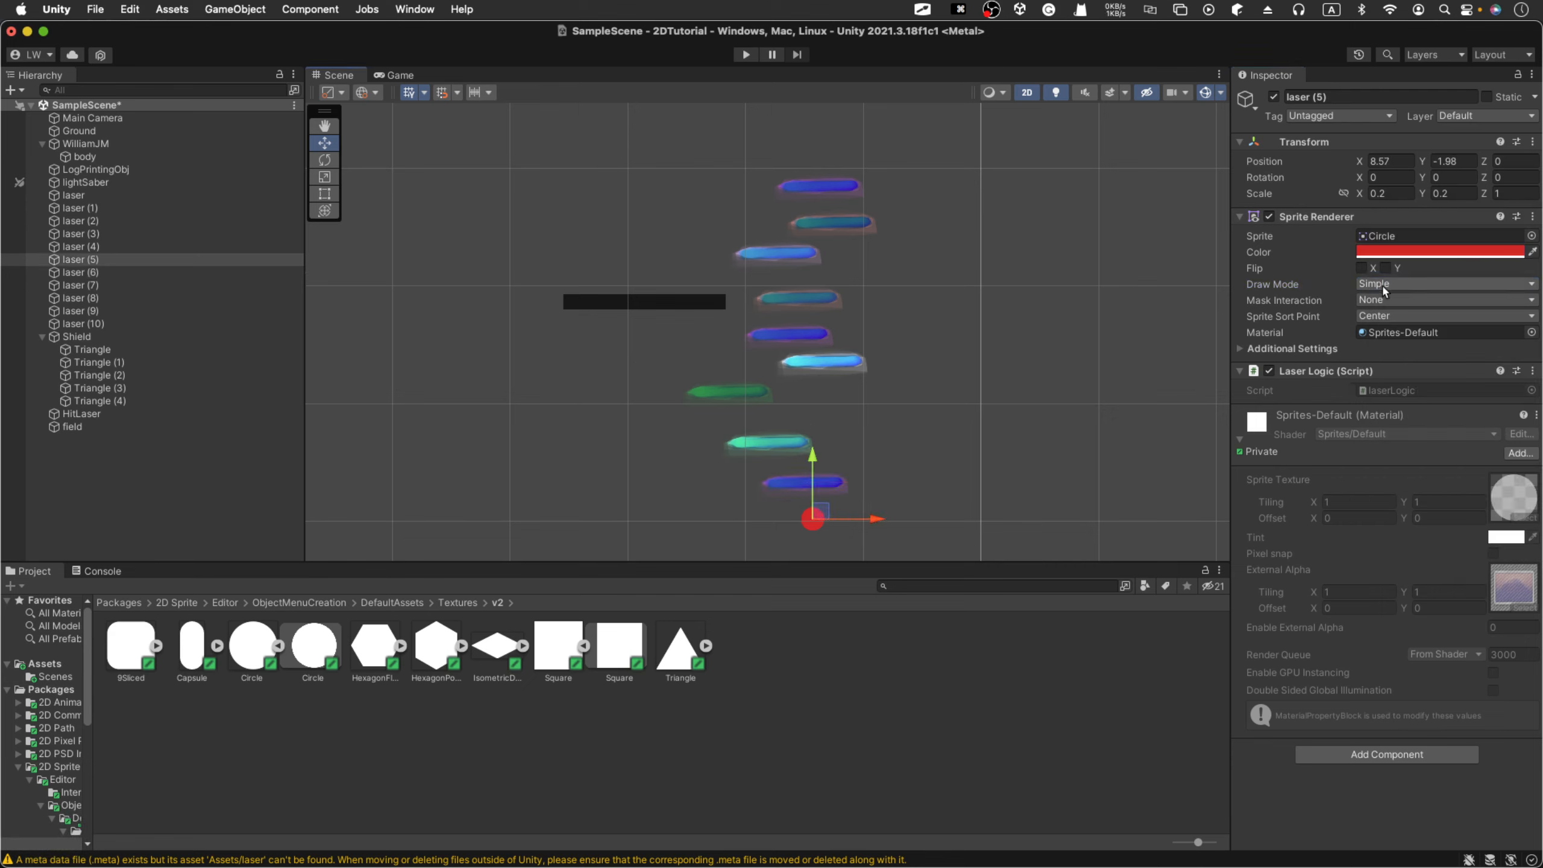
click(1530, 237)
text(laser)
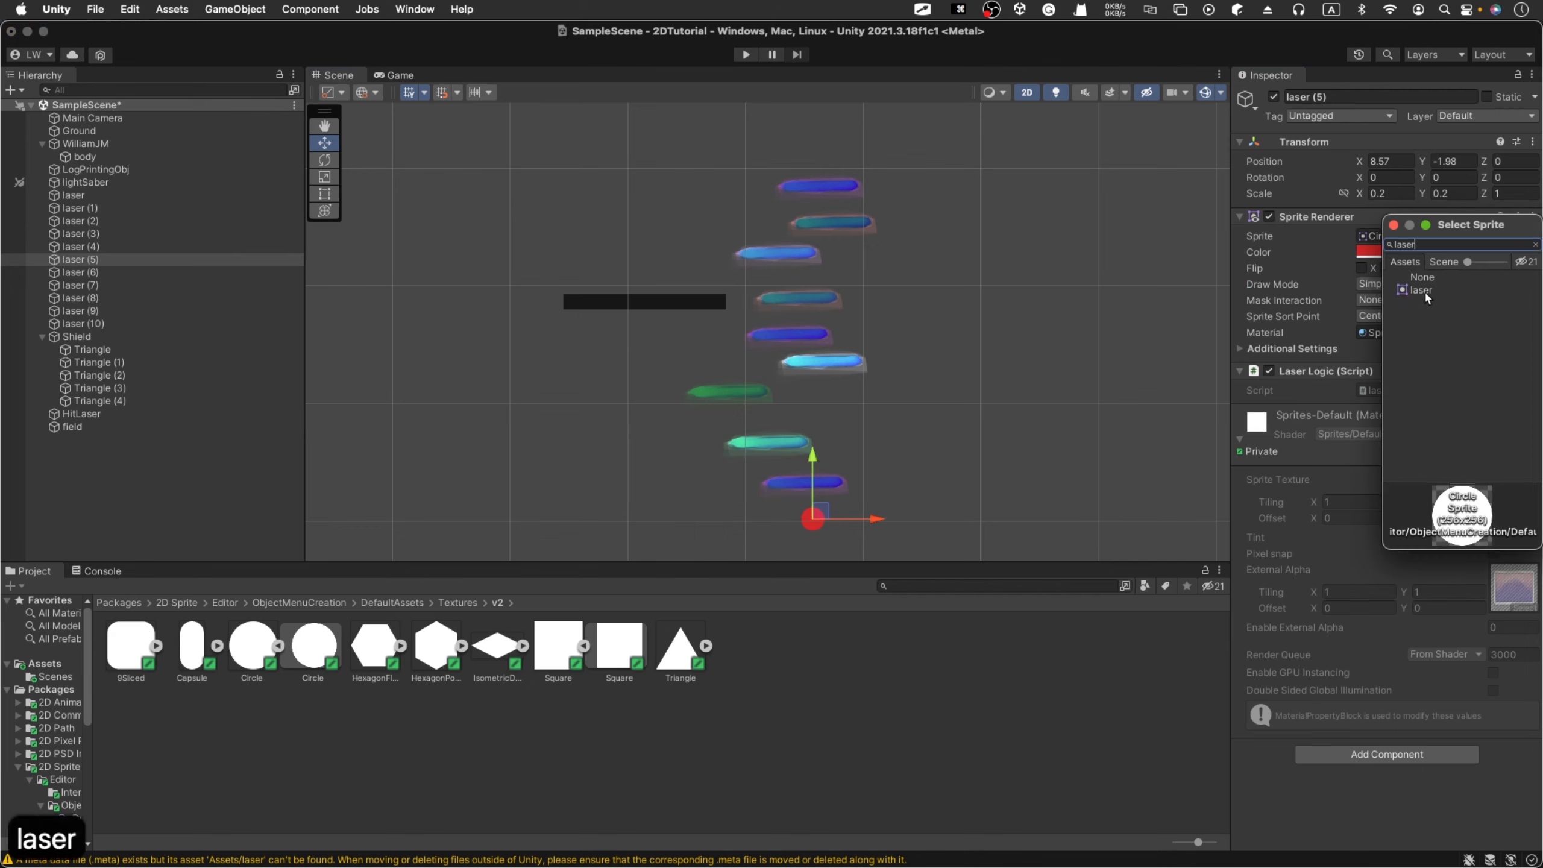
click(1423, 291)
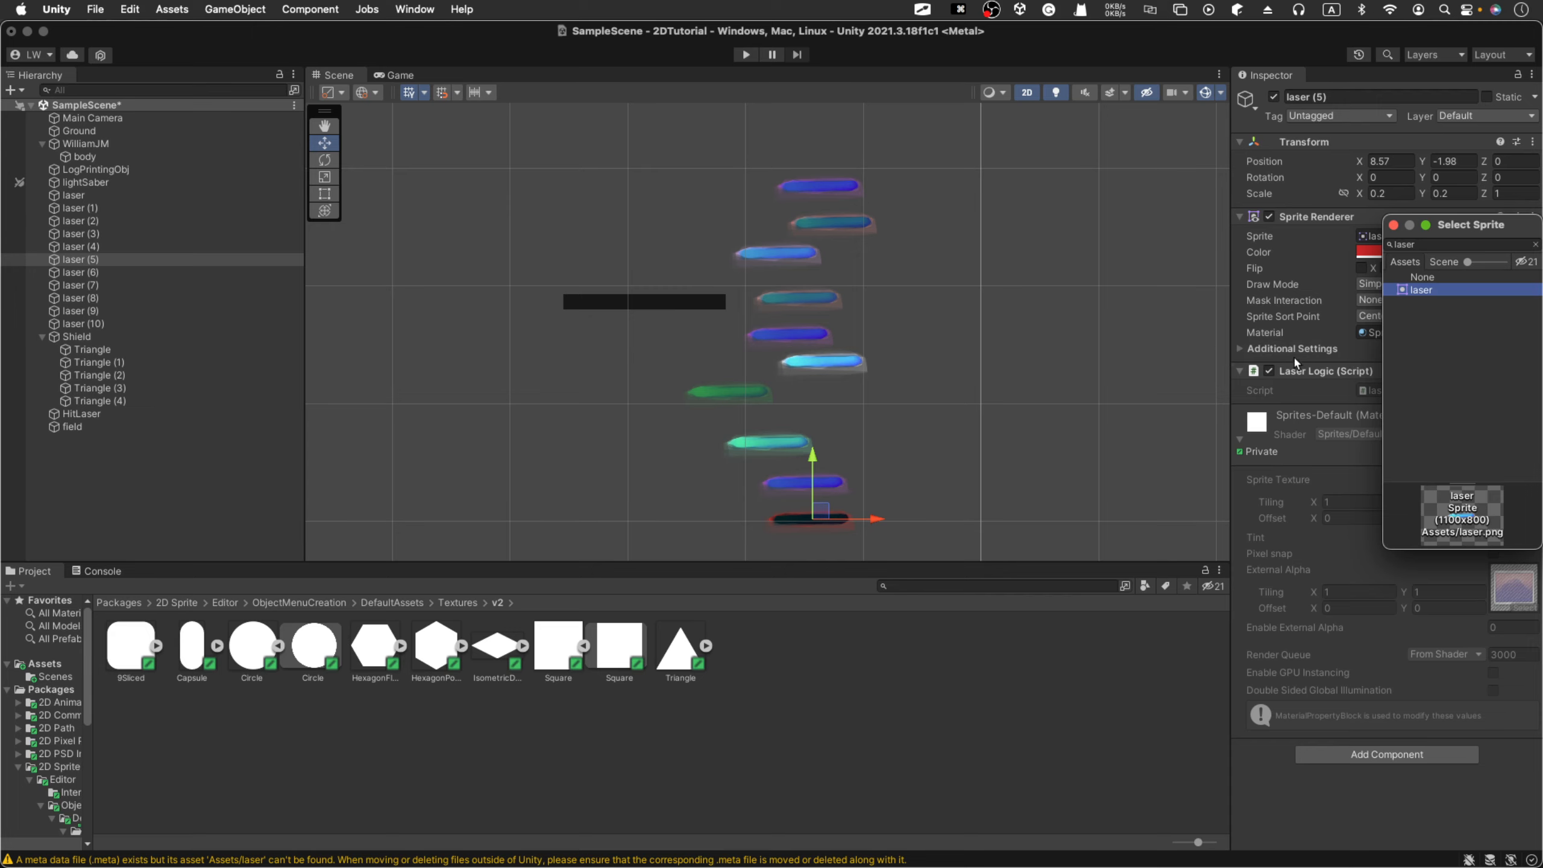
click(1141, 352)
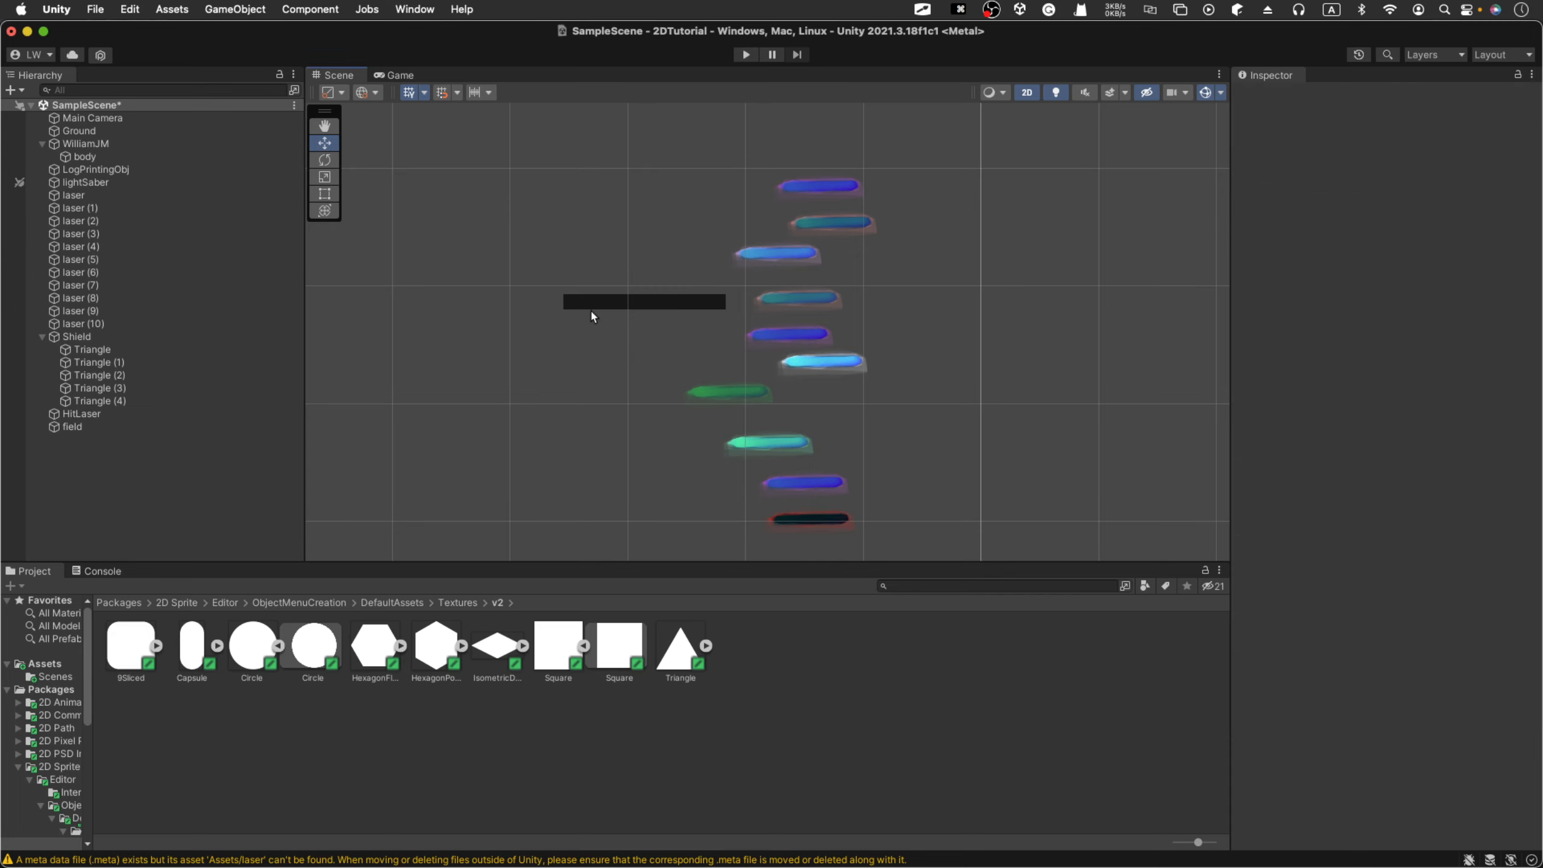
Step: Play the scene to check the lasers in the game view, and stop the playback
click(738, 58)
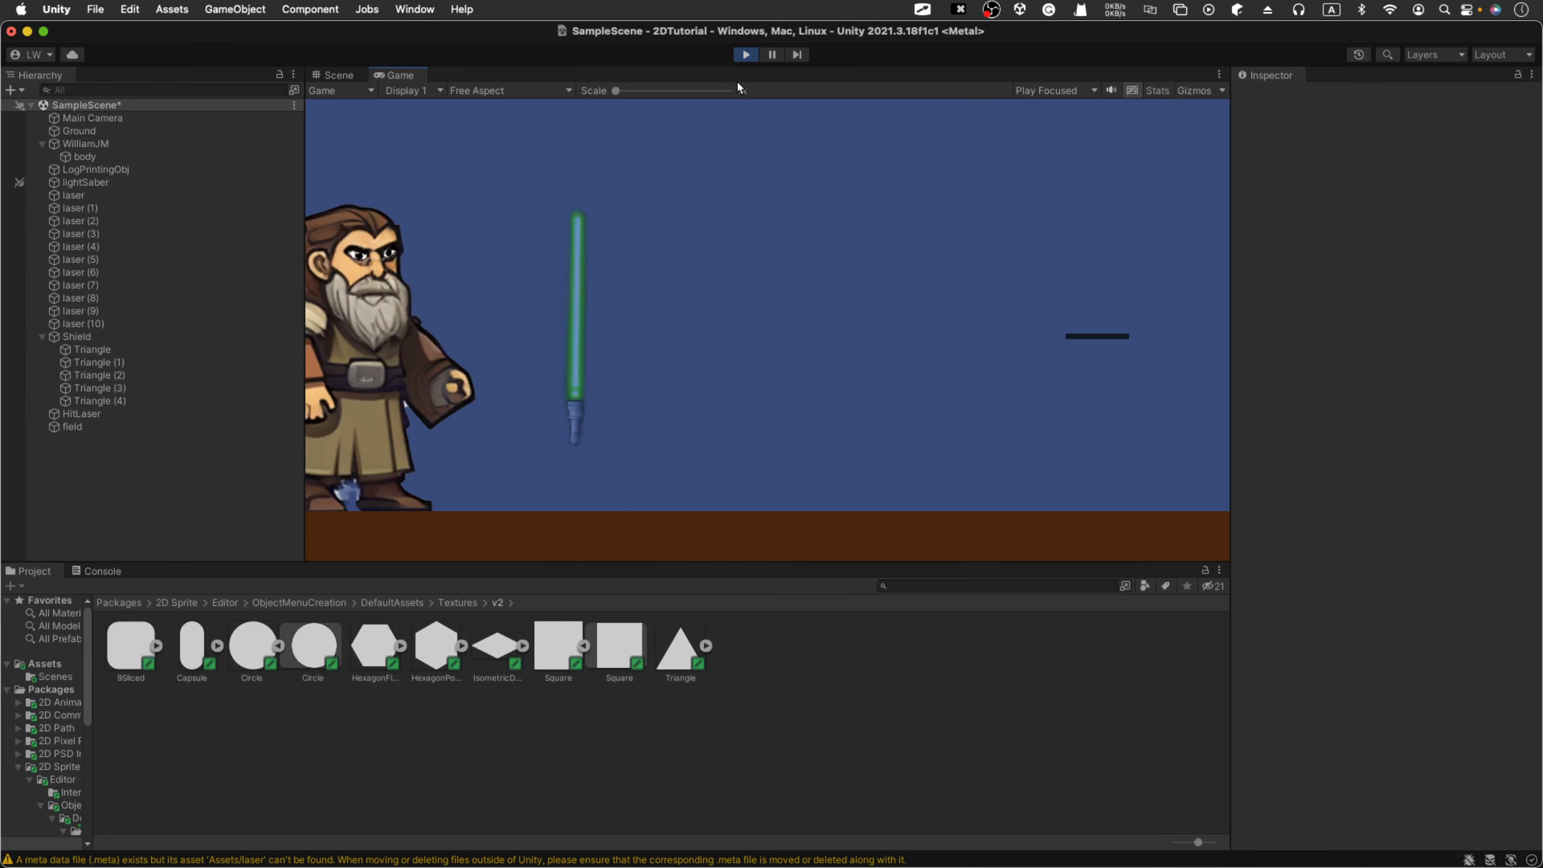
click(745, 56)
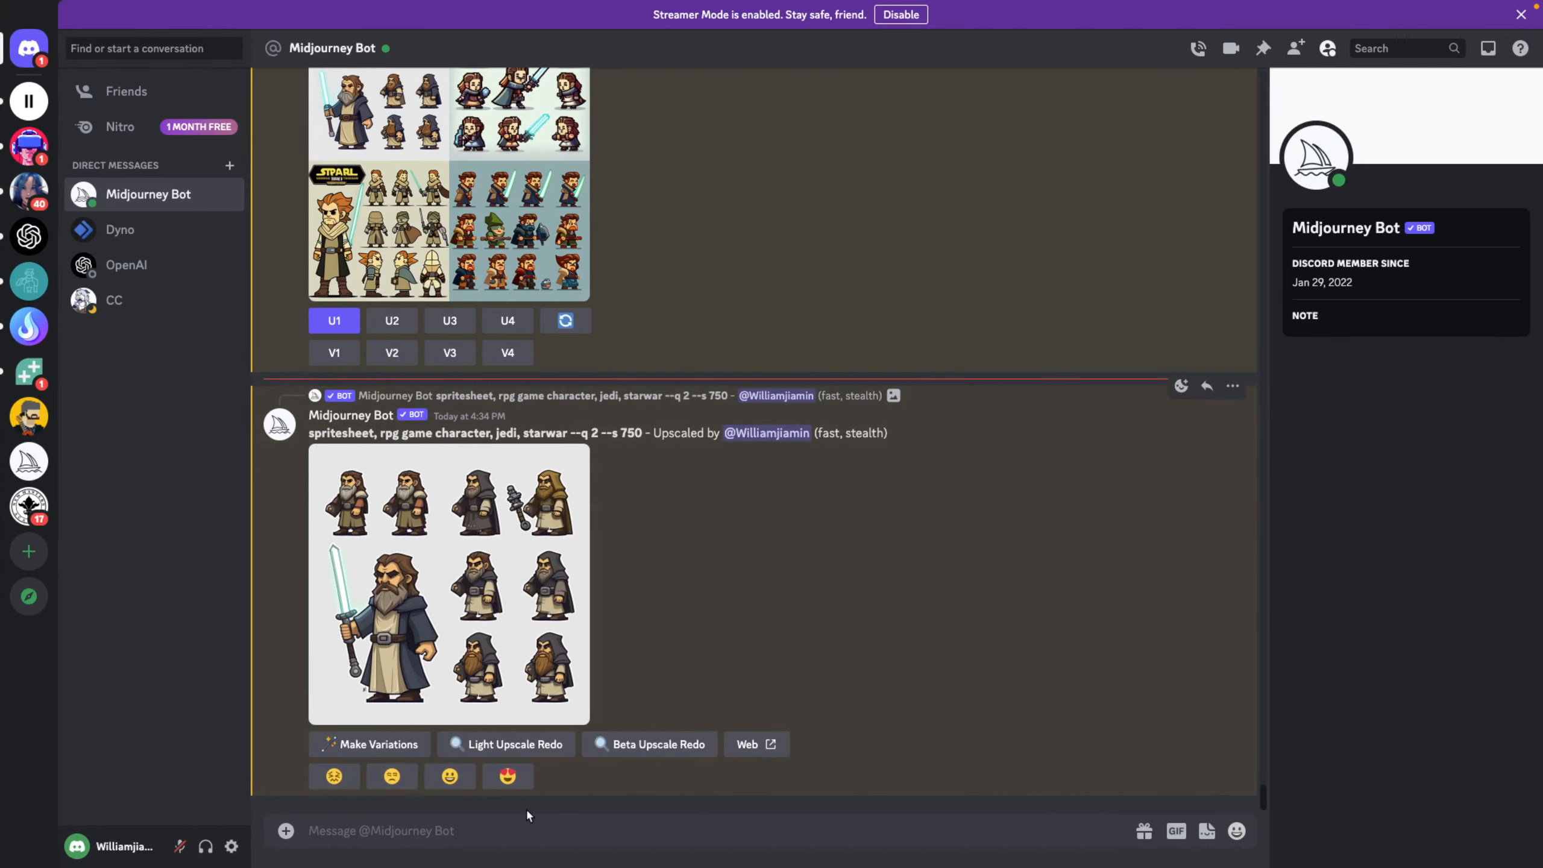
Step: Switch to Discord and send the Midjourney Bot an /imagine request with the prompt "background, 2d platformer,asset"
click(572, 826)
text(/i)
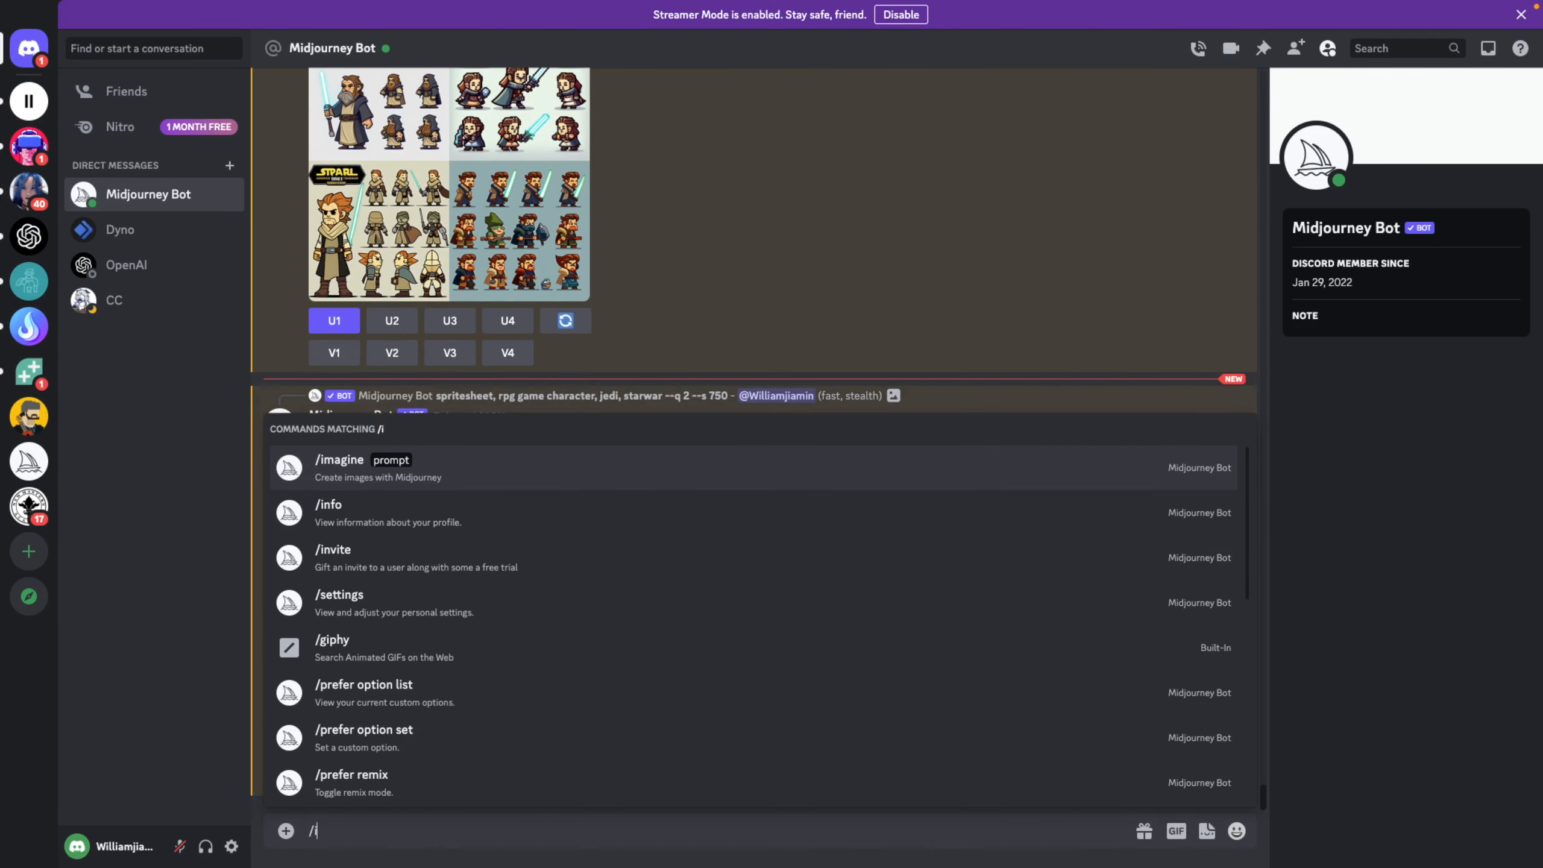
key(Tab)
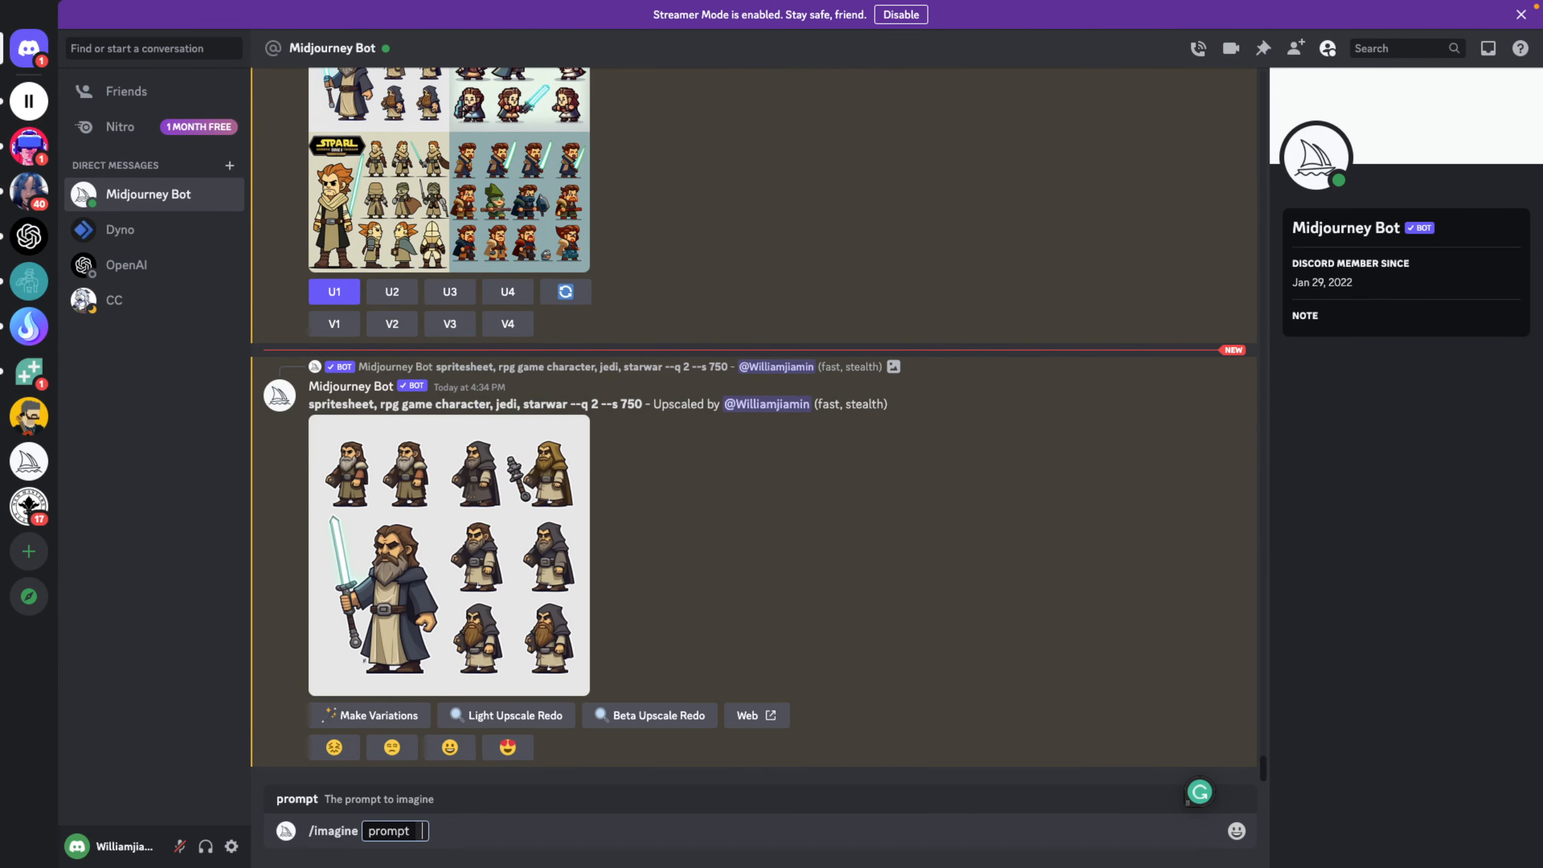
text(background)
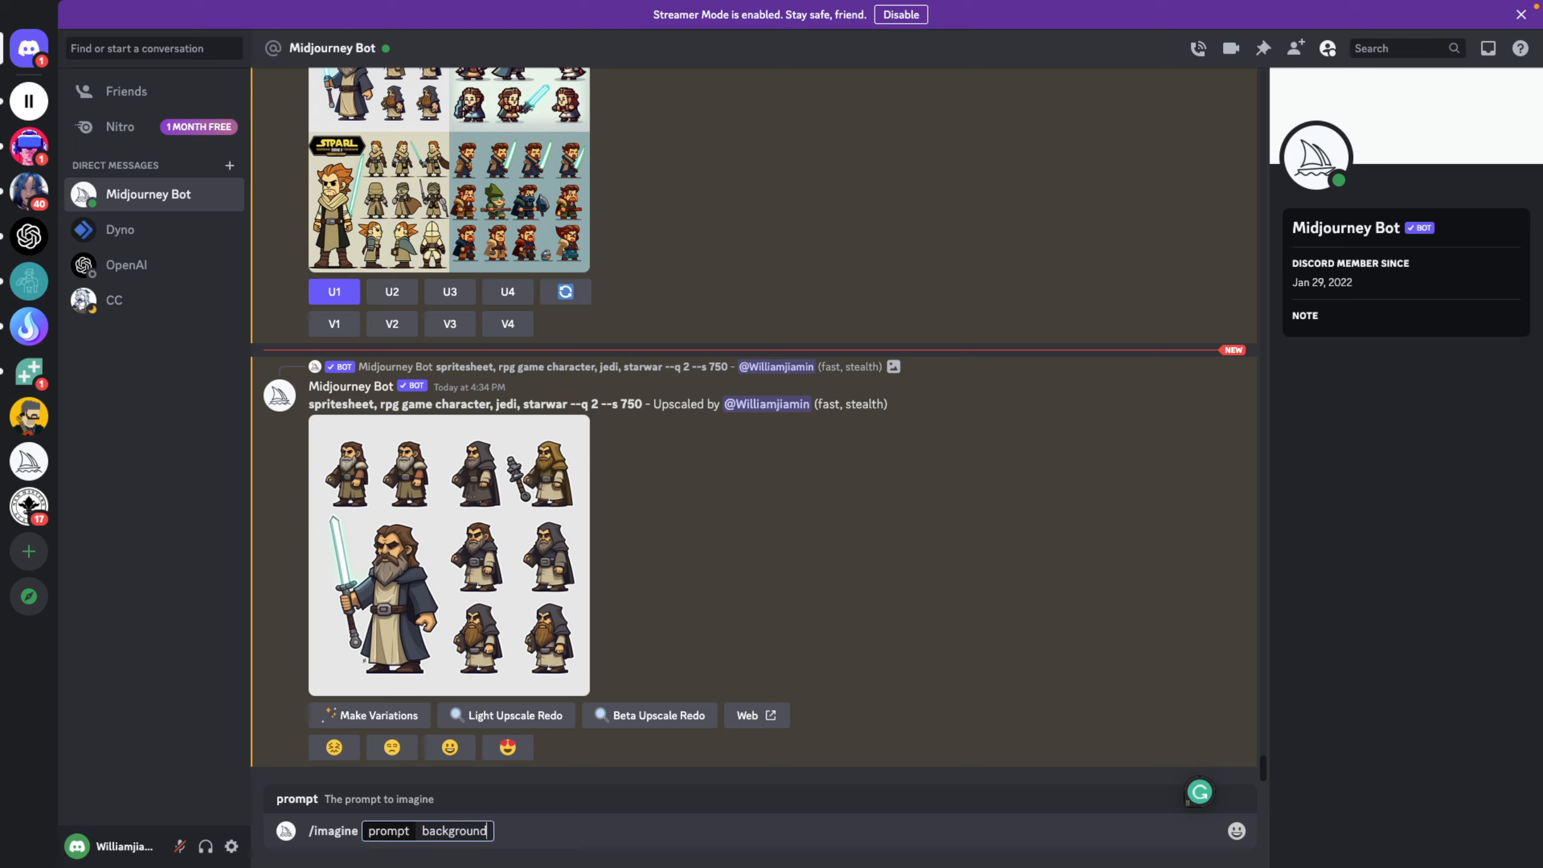
text(, 2d platformer)
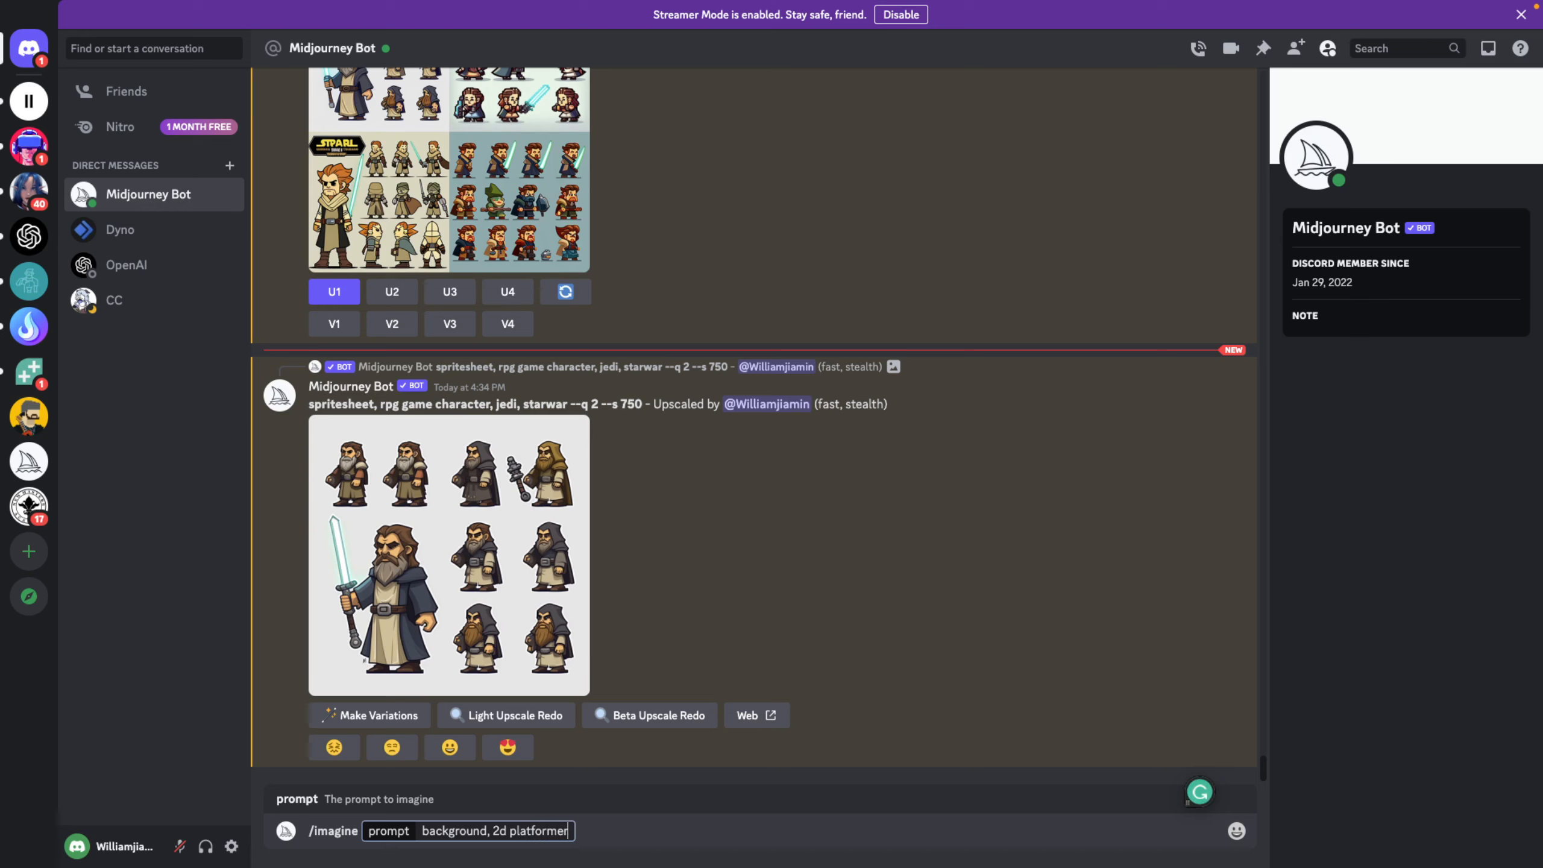
text(,asset)
key(Return)
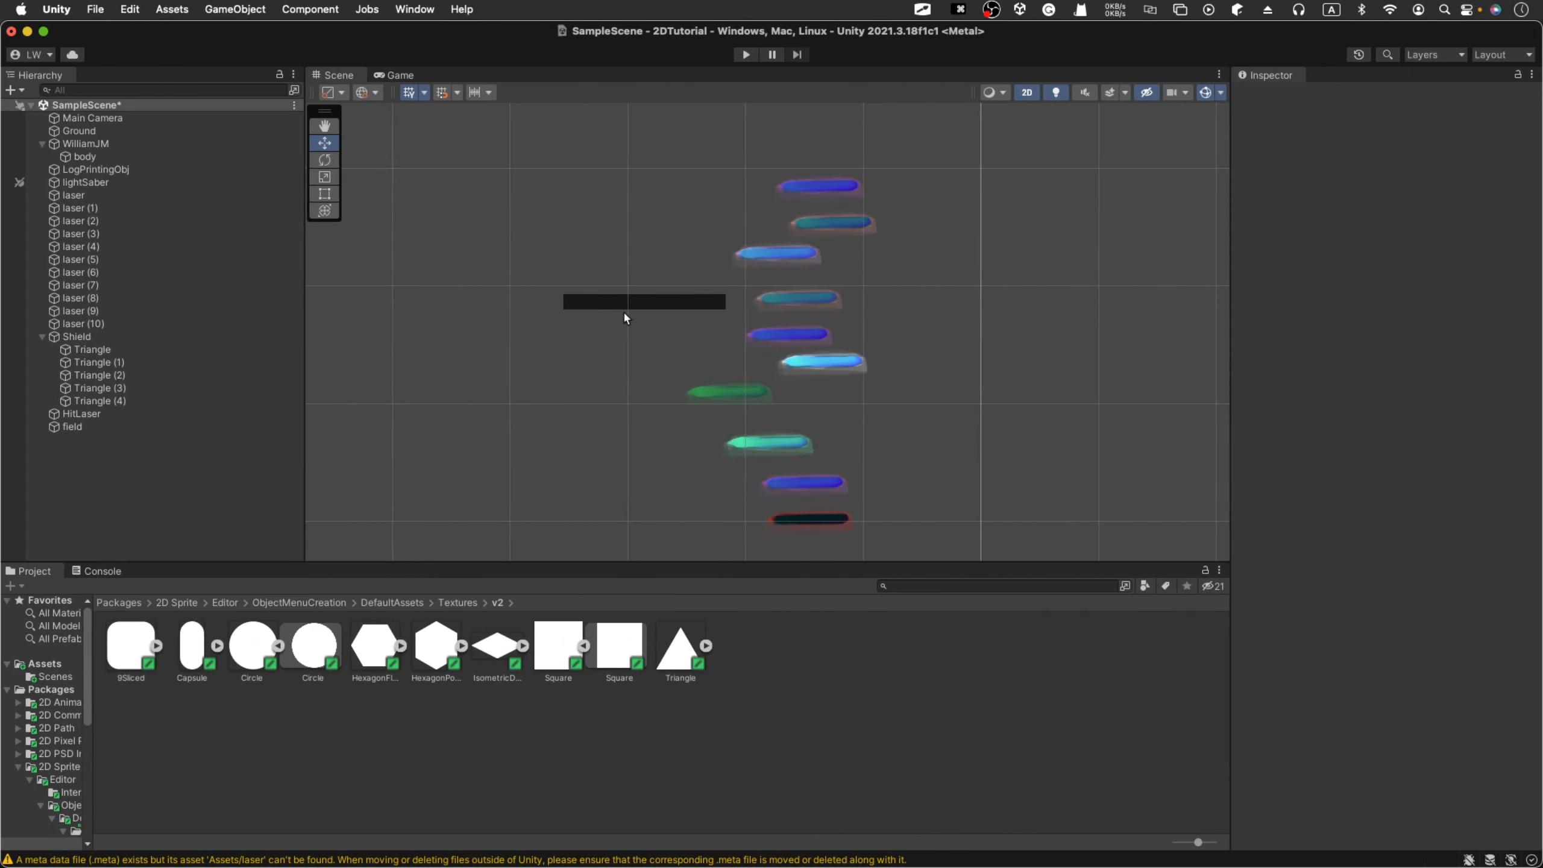
Step: Replace the Square sprite of HitLaser, the long black bar in the scene, with the laser sprite
click(636, 305)
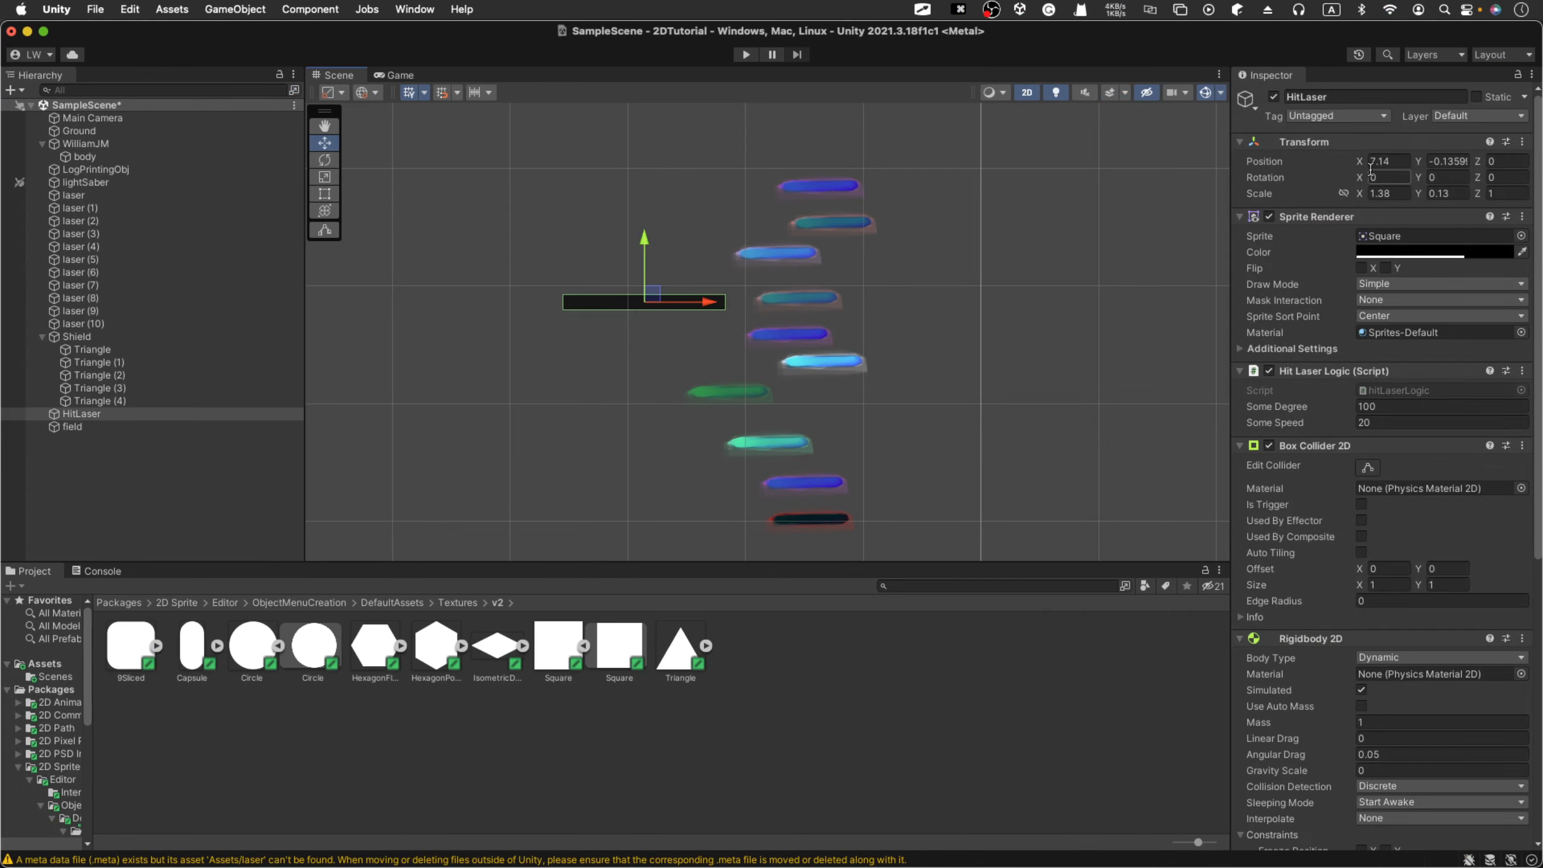
click(1520, 236)
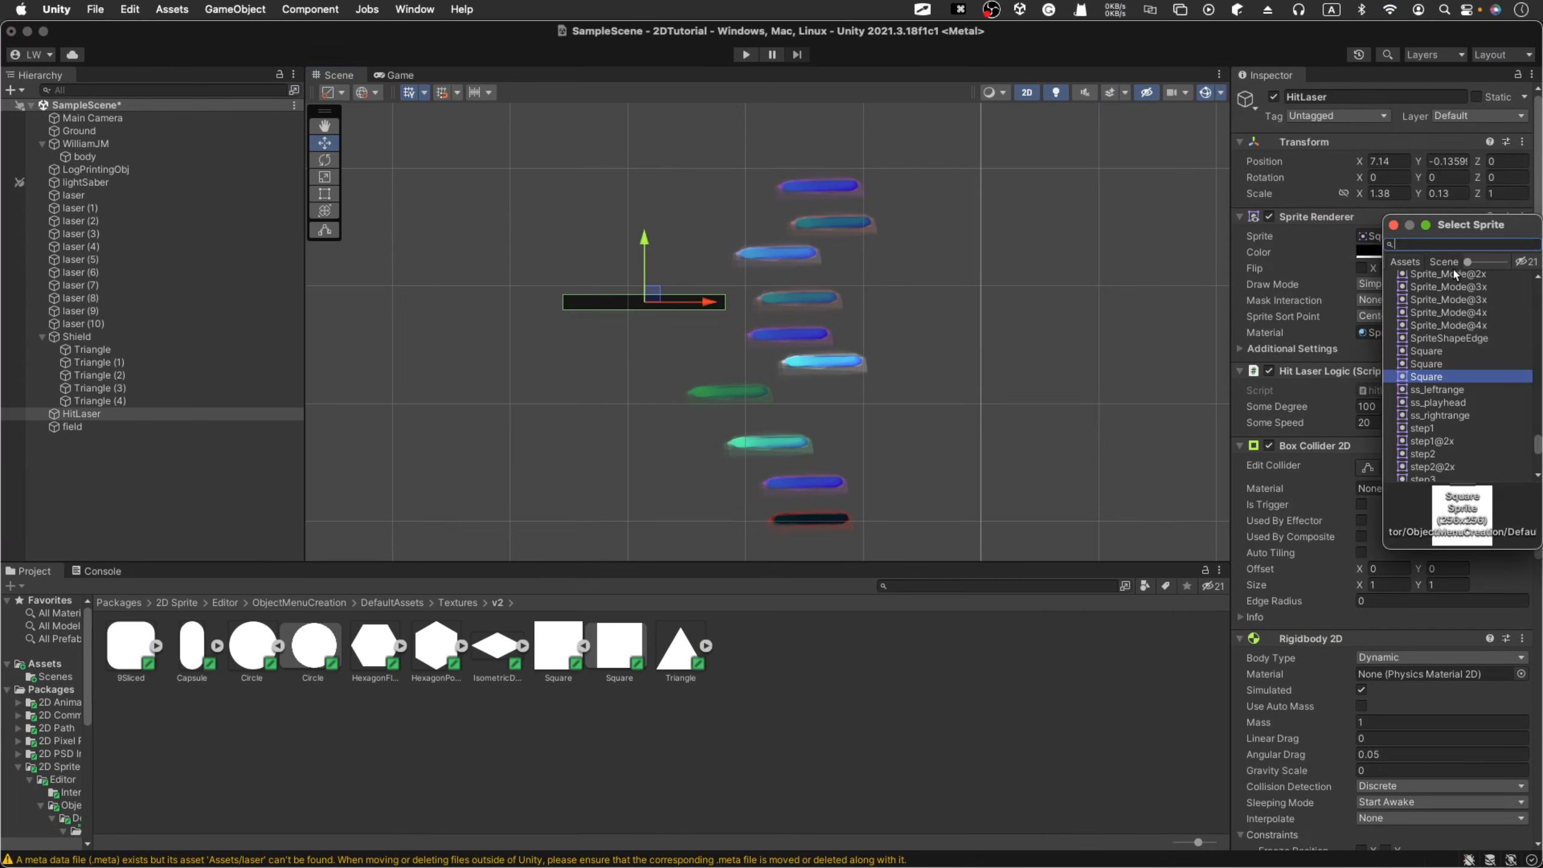
text(laser)
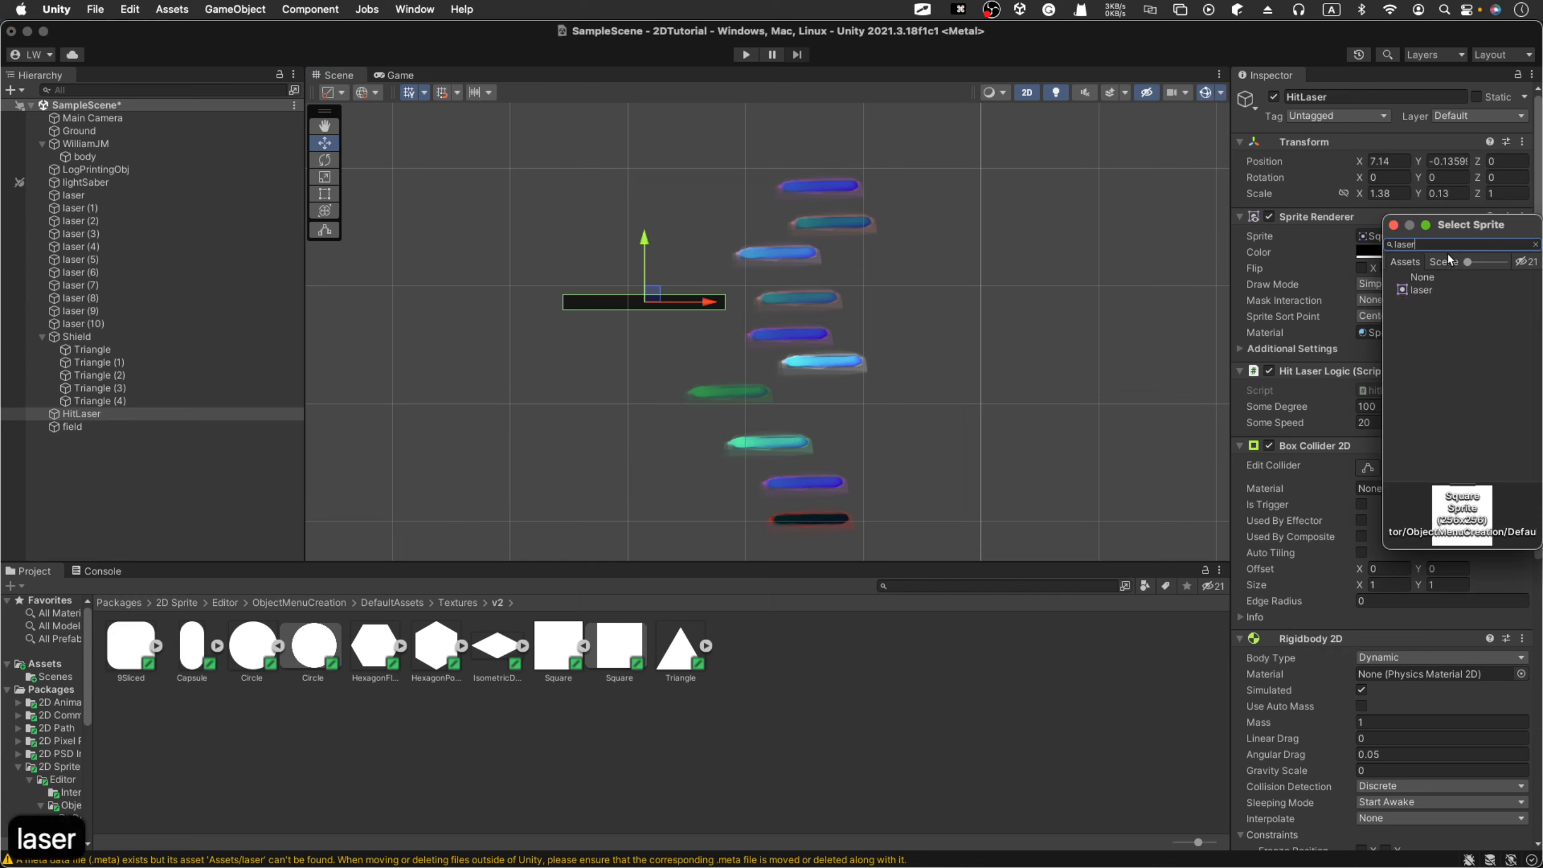
click(1424, 291)
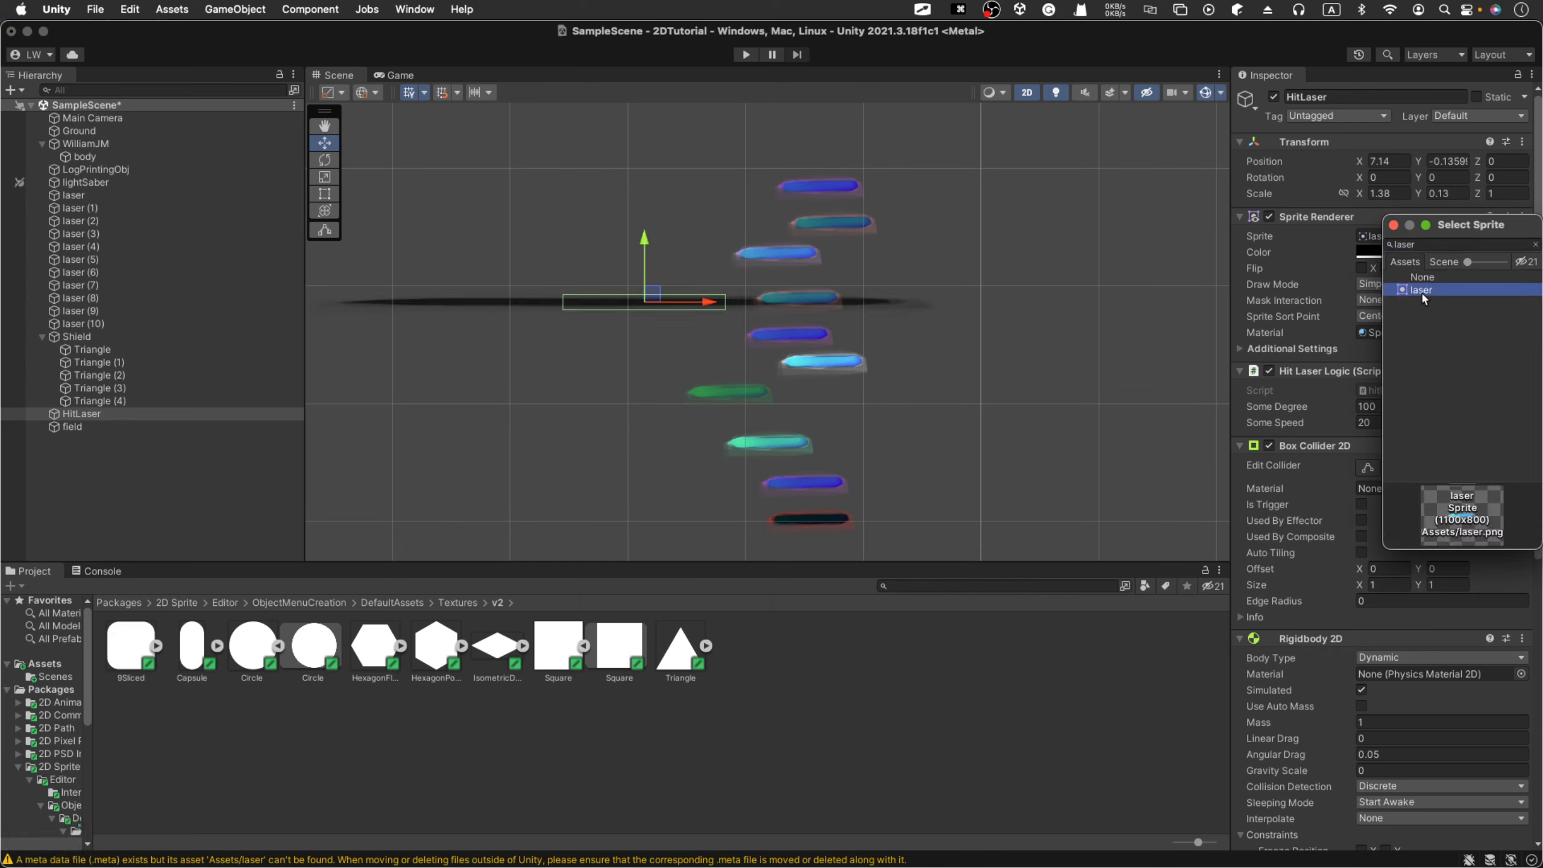
click(1349, 192)
Step: Set HitLaser's scale to X 2 and Y 2
click(1394, 196)
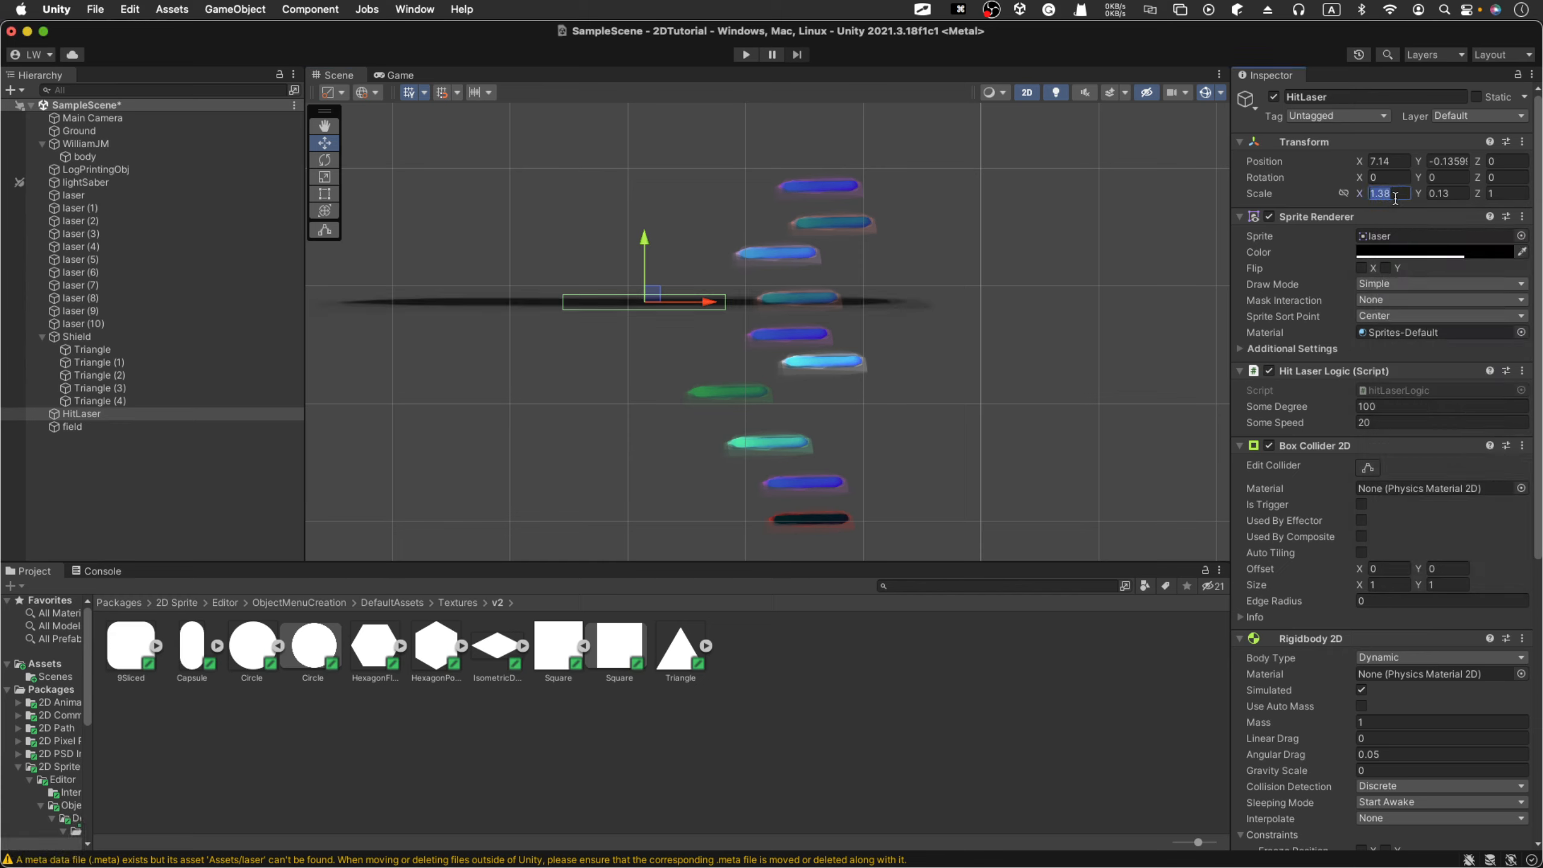
text(2)
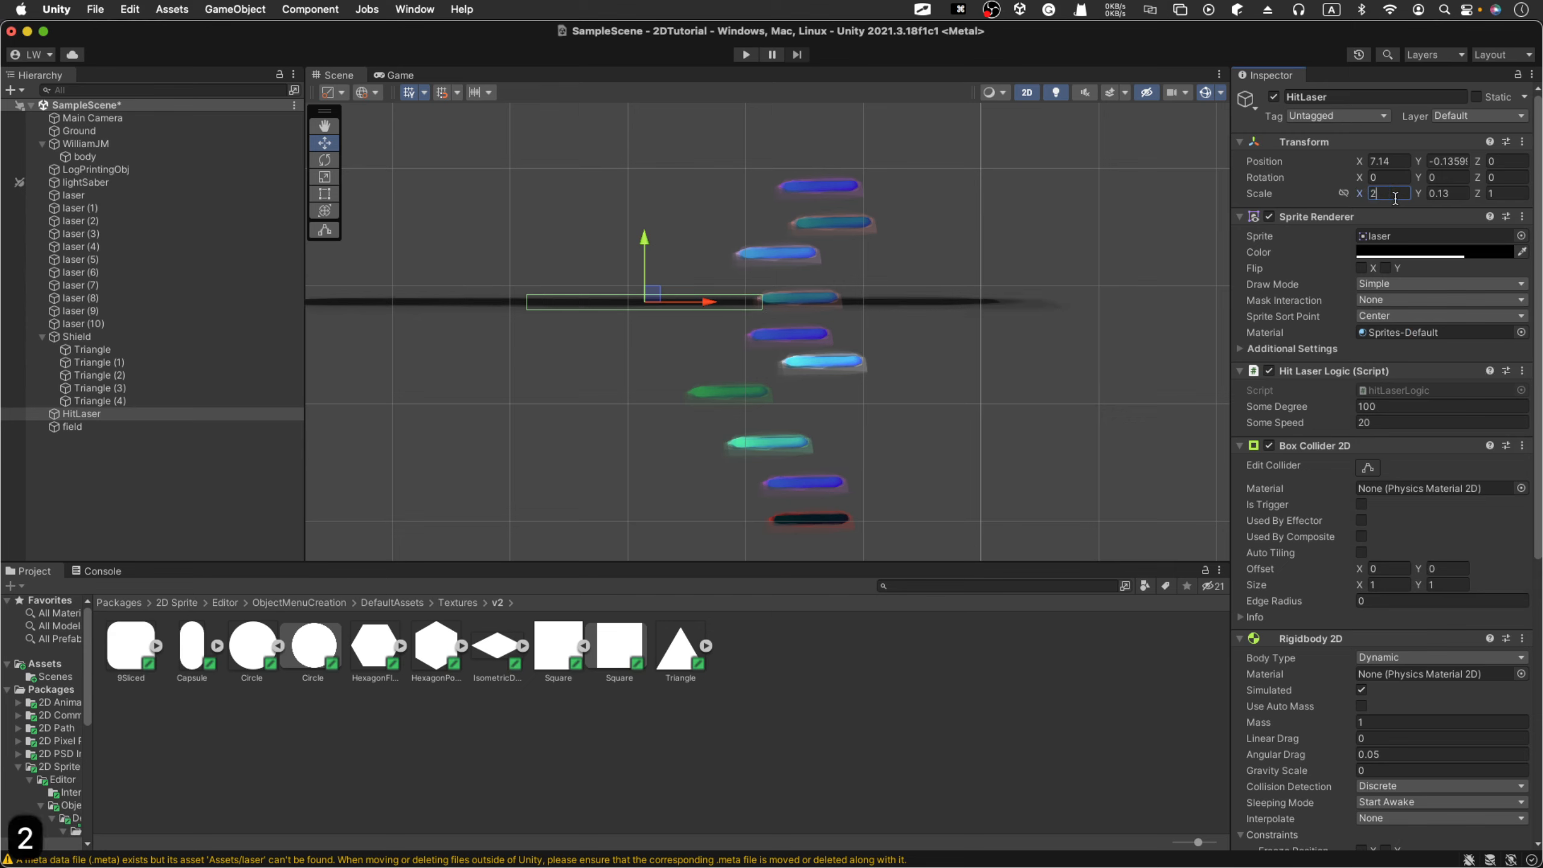
click(1436, 193)
text(2)
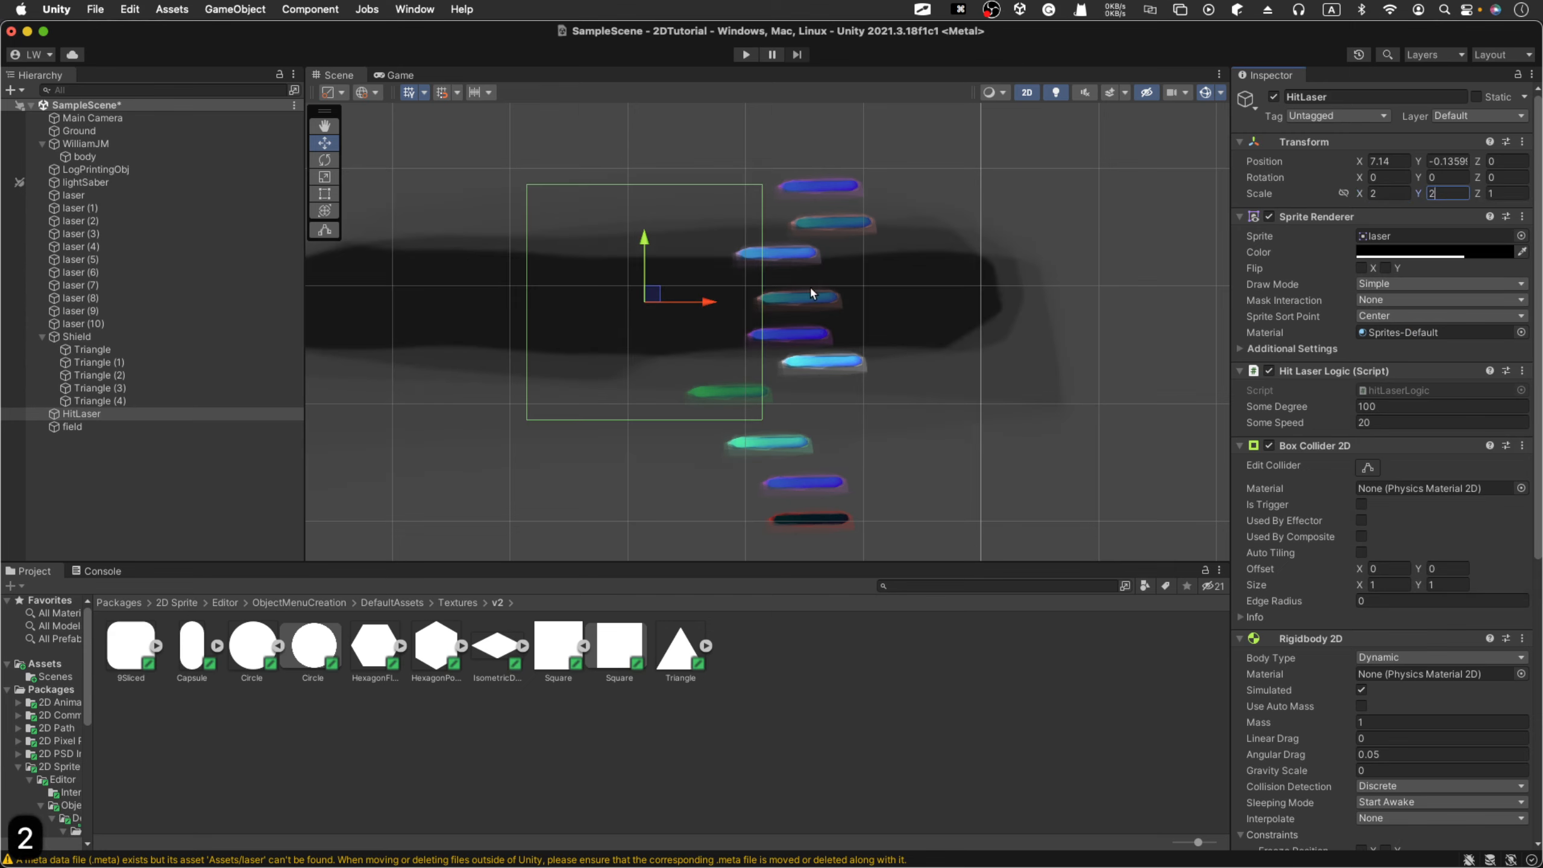
scroll(811, 286, down, 10)
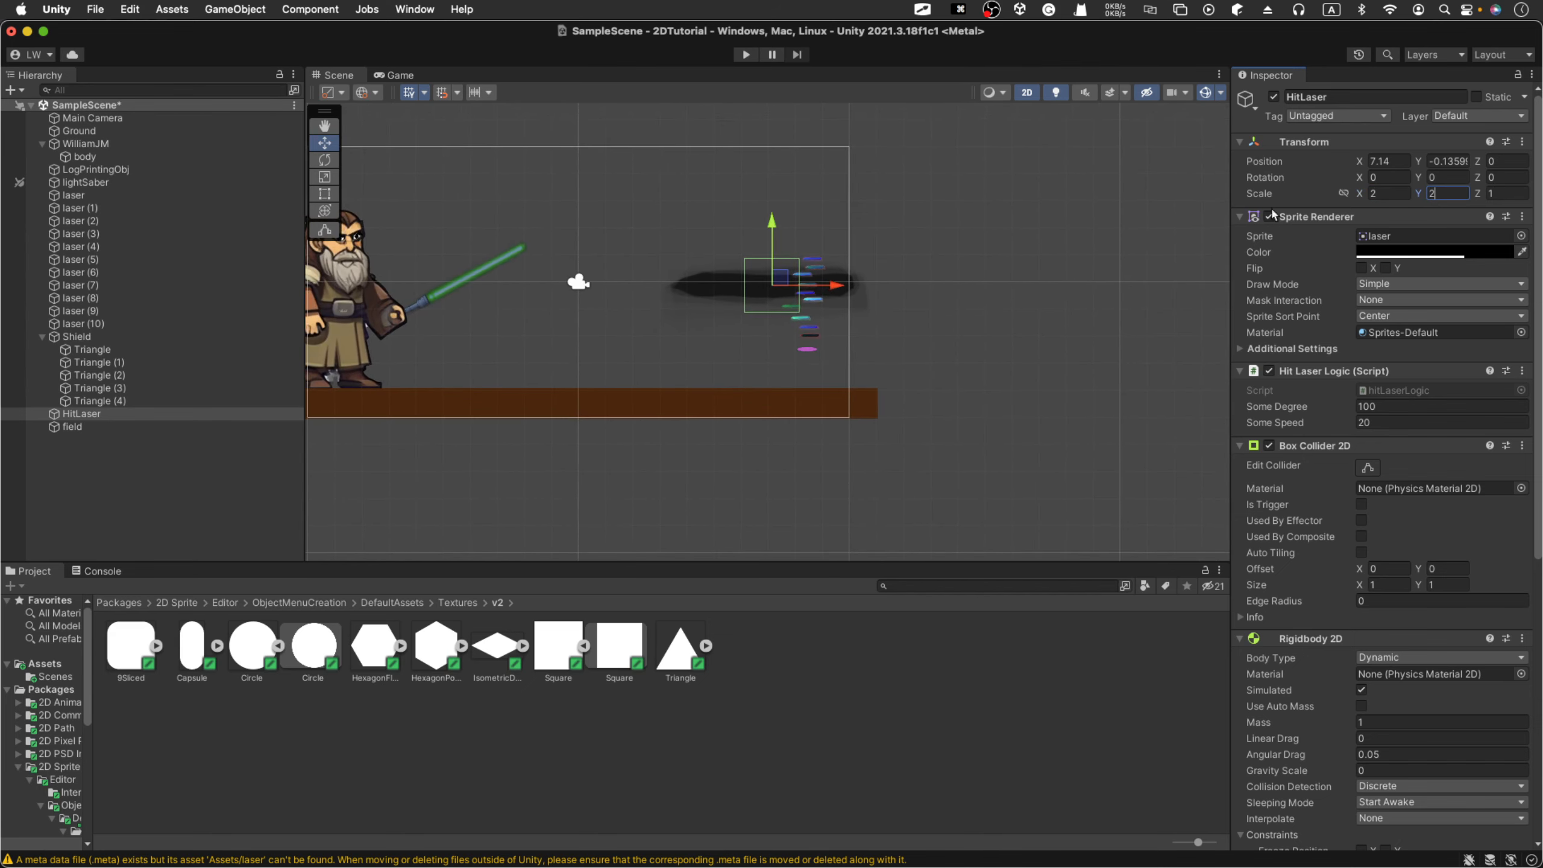
Step: Set HitLaser's scale to X 1 and Y 1
key(BackSpace)
text(1)
click(1384, 193)
key(BackSpace)
text(1)
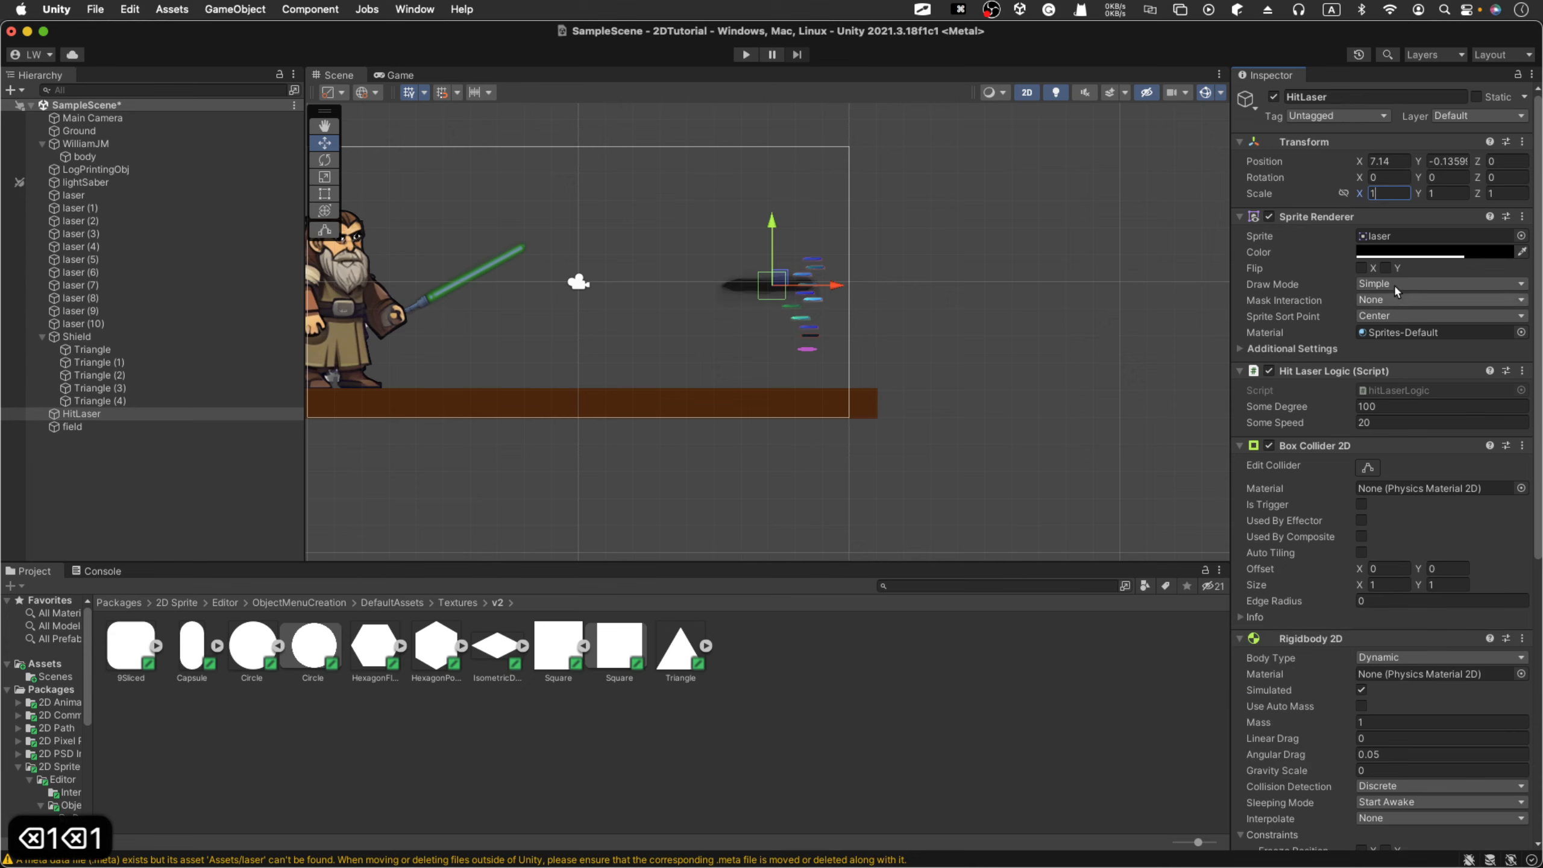
Step: Change HitLaser's Sprite Renderer color to a pale mint (D0FFEE) with full alpha of 255
click(1518, 252)
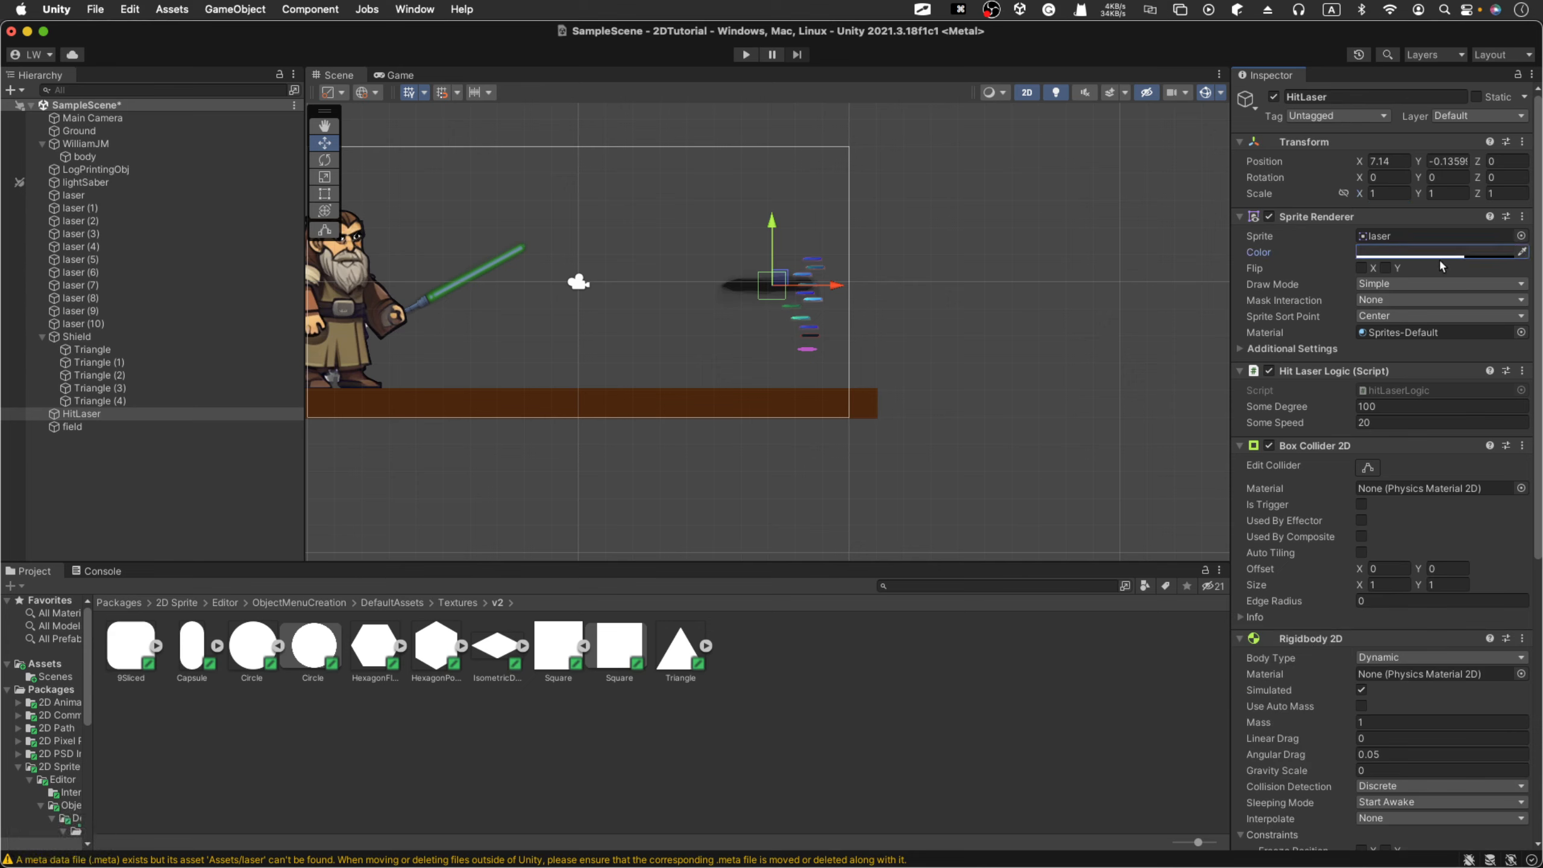
click(1411, 251)
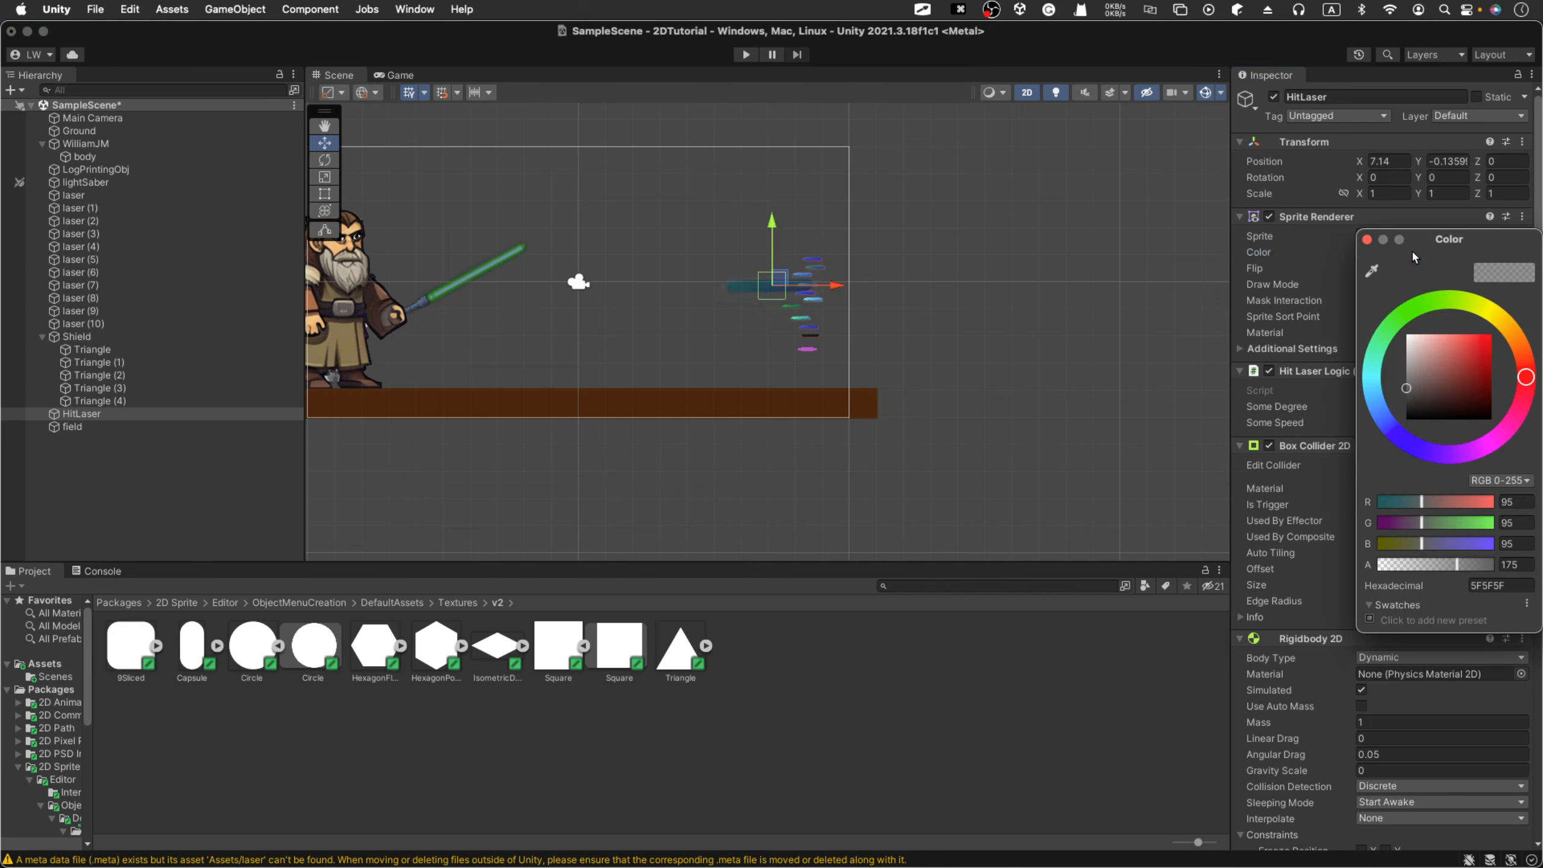
drag(1413, 362, 1388, 302)
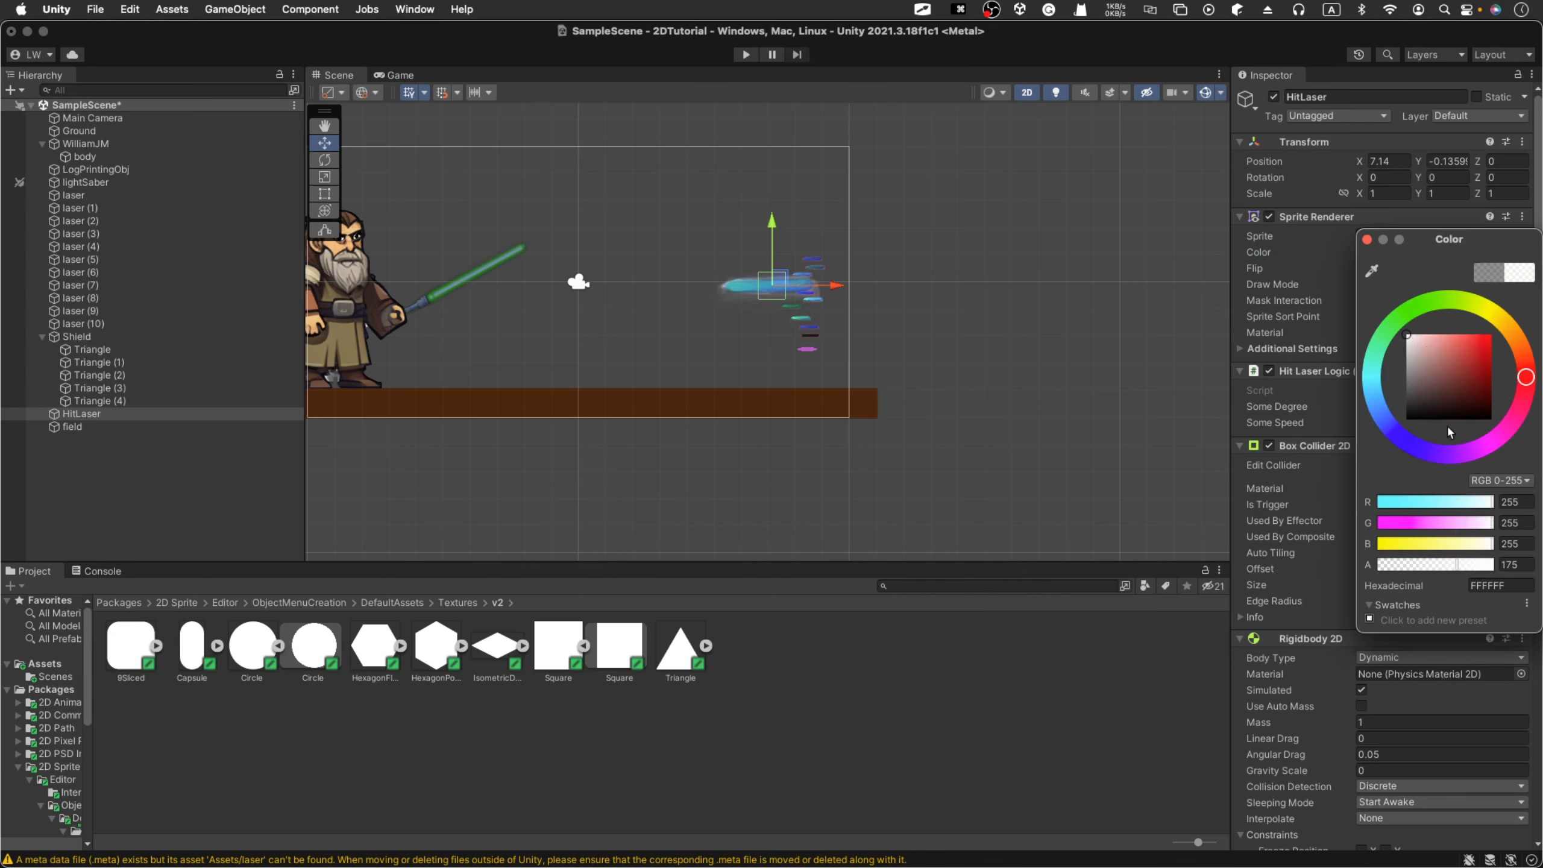
drag(1452, 569, 1536, 568)
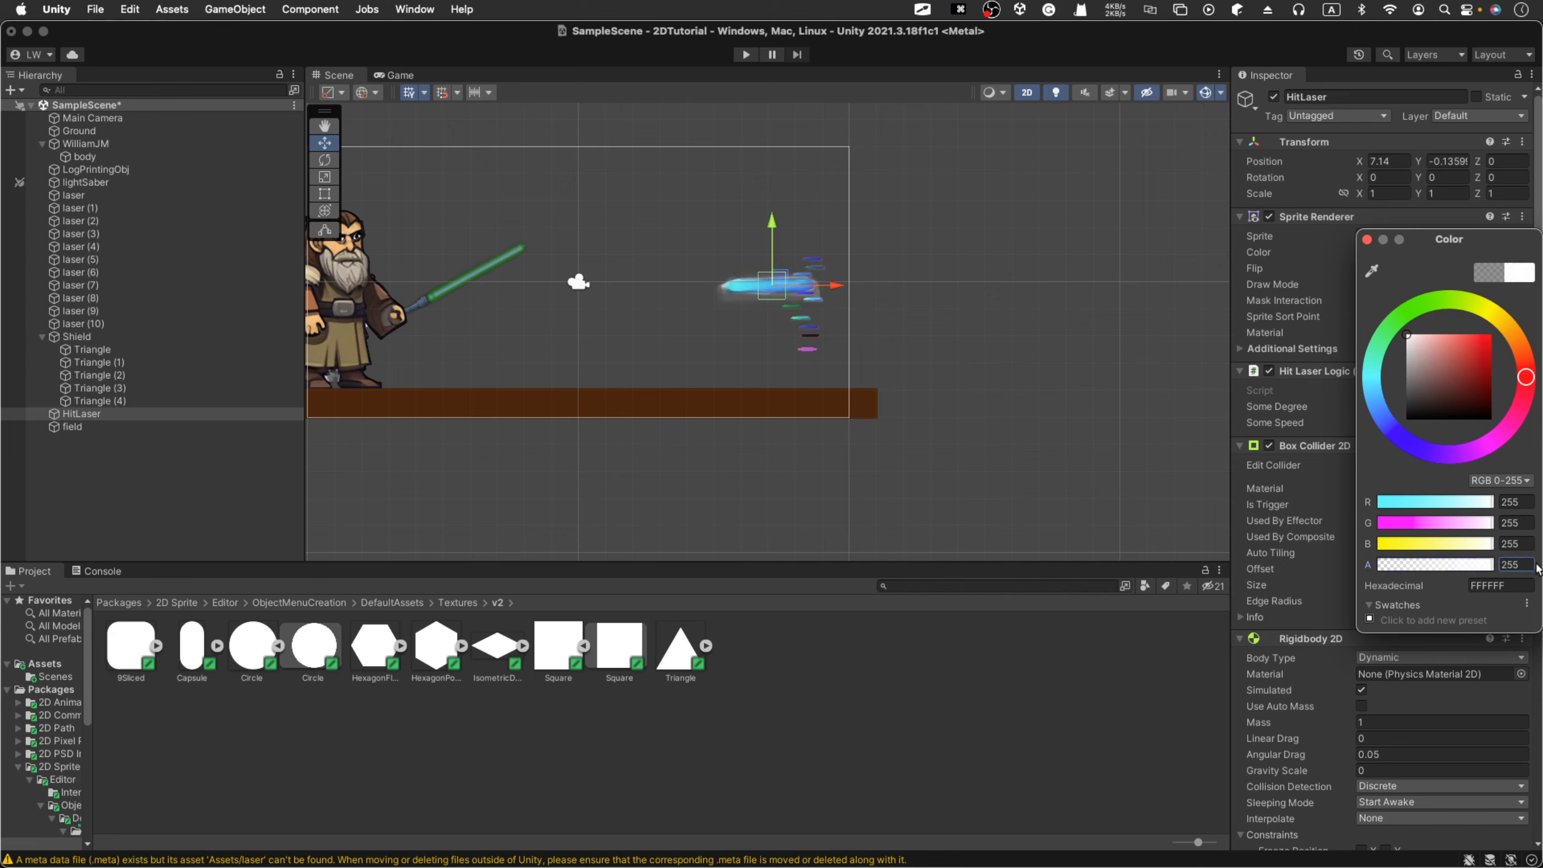
mouse_move(1369, 386)
mouse_down()
mouse_move(1371, 367)
mouse_move(1458, 333)
mouse_move(1445, 336)
mouse_up()
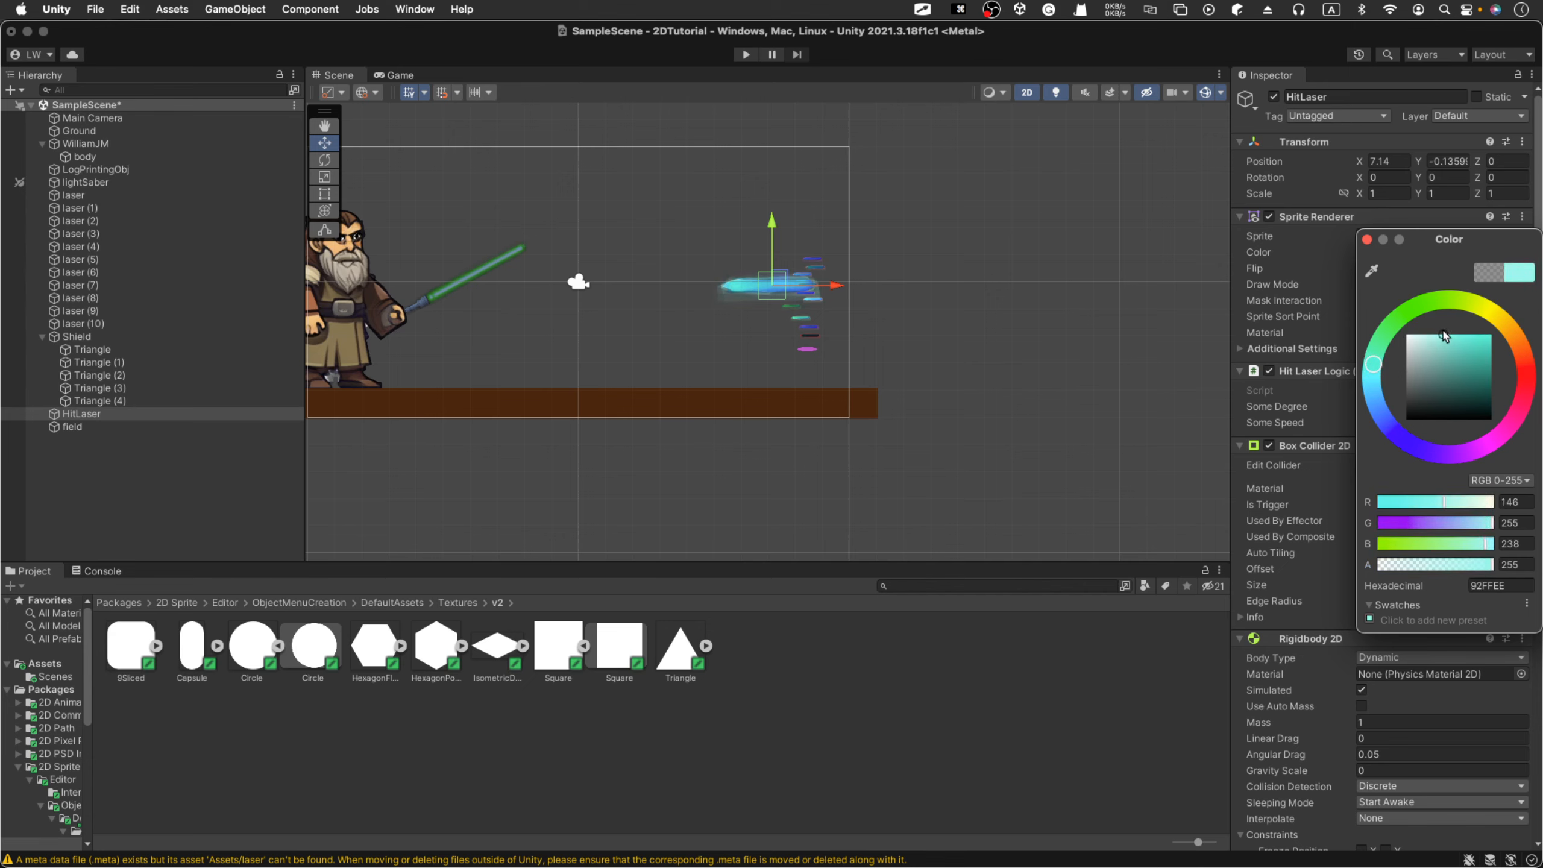
mouse_move(1446, 511)
mouse_down()
mouse_move(1487, 509)
mouse_move(1472, 509)
mouse_up()
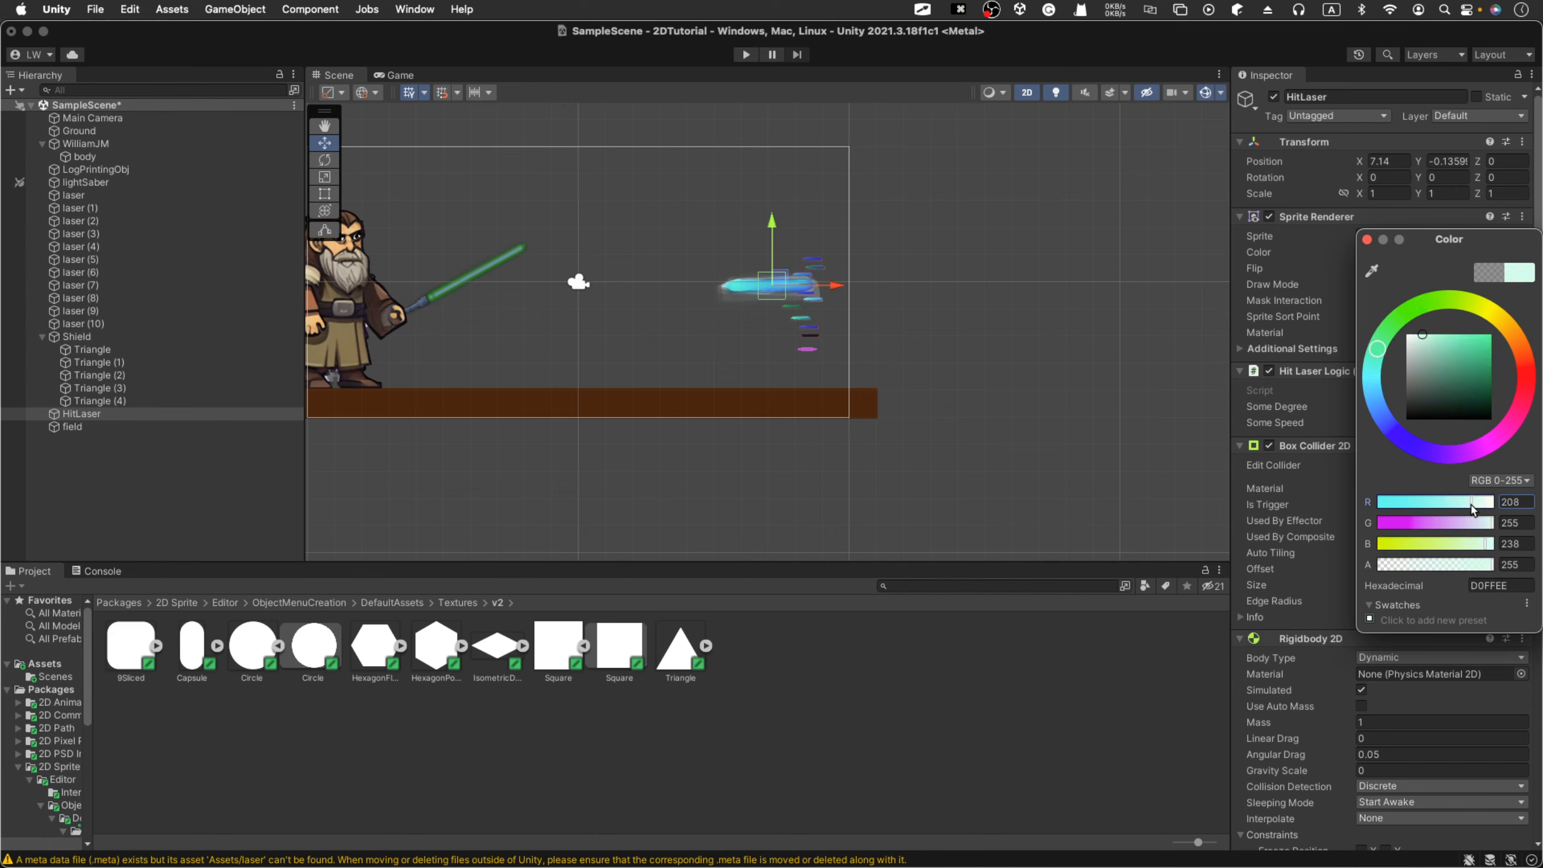
click(1038, 312)
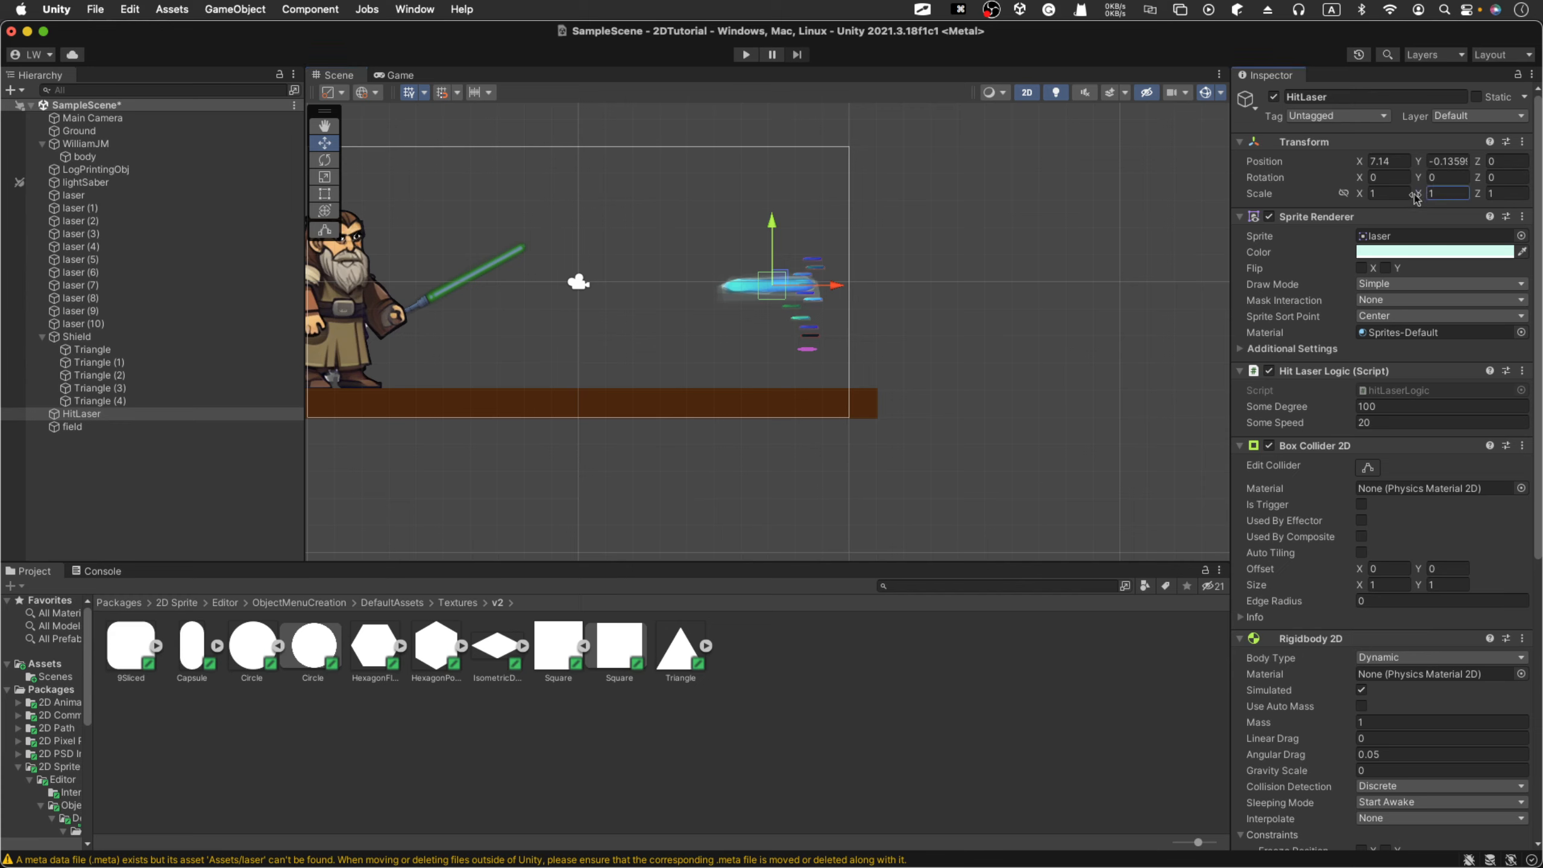
Step: Set HitLaser's scale to X 0.5 and Y 0.5, and play the scene to test it
drag(1418, 194, 1393, 194)
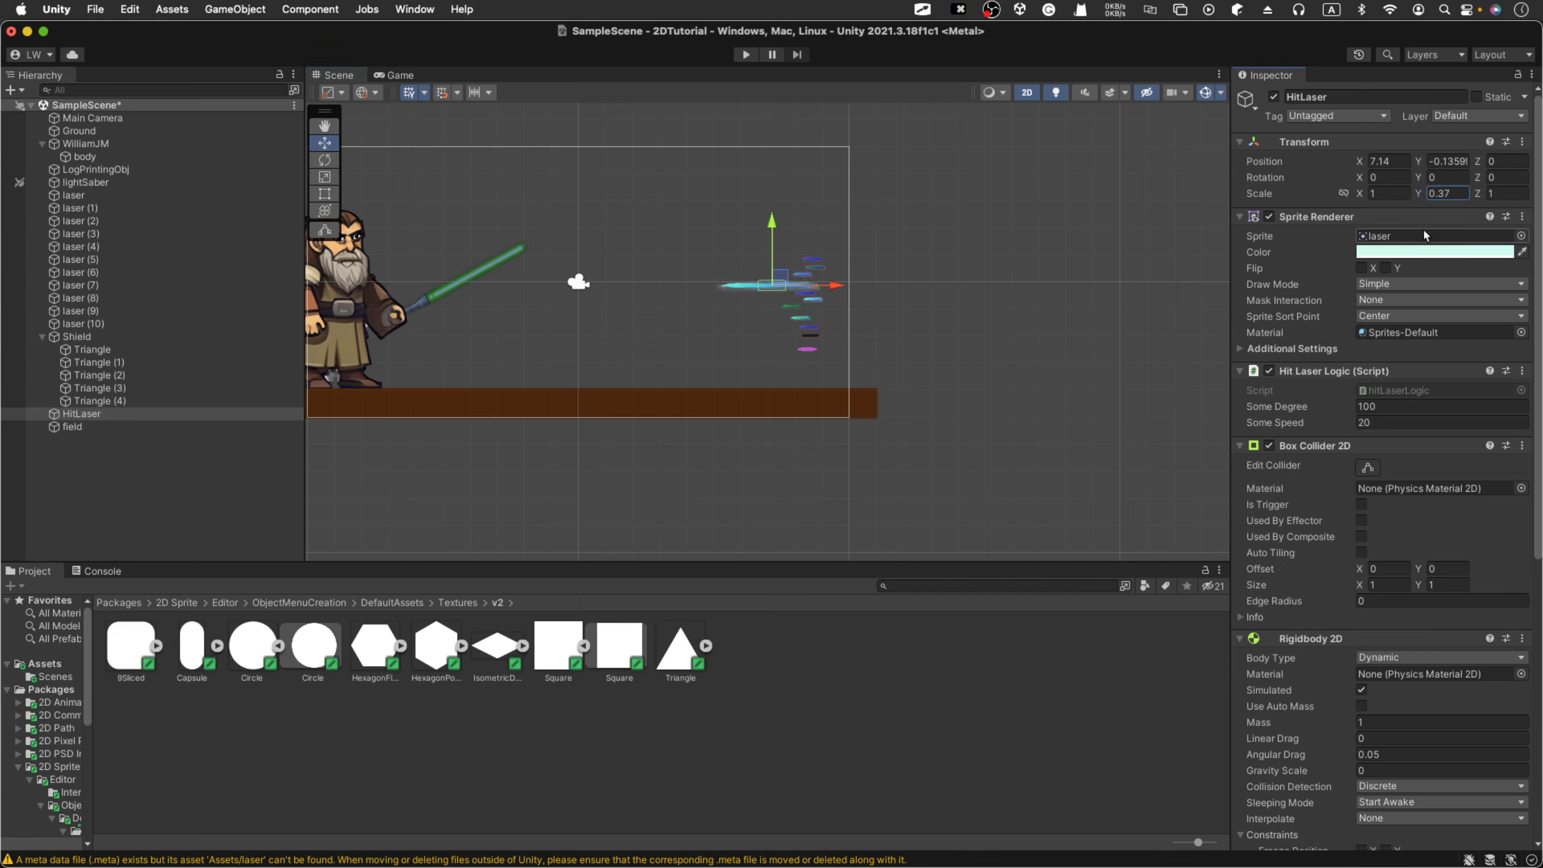
click(1438, 193)
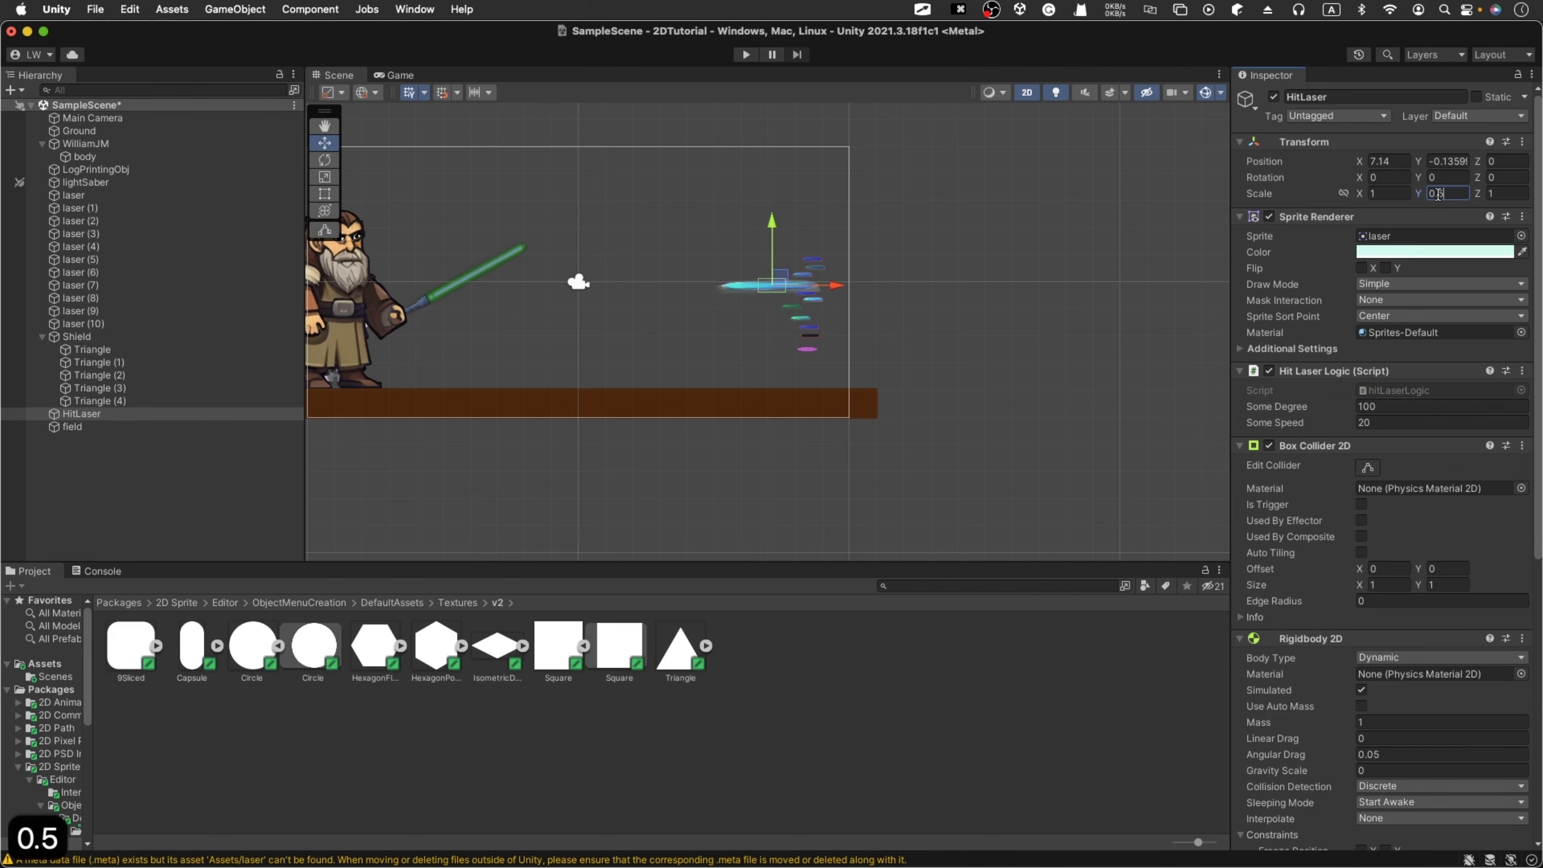
text(0.5)
click(1386, 193)
text(0.5)
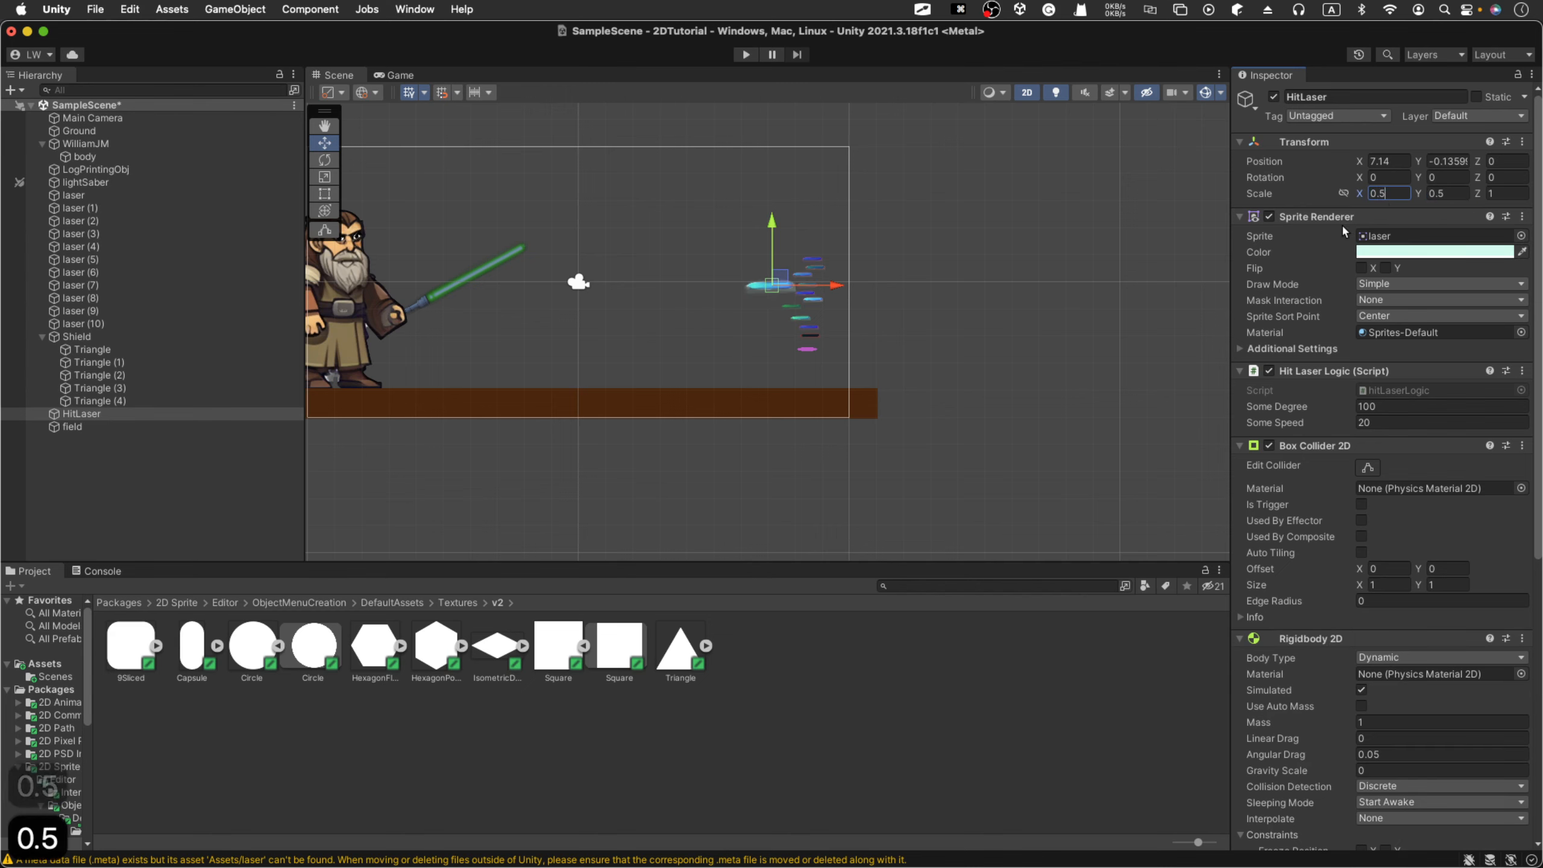
click(745, 55)
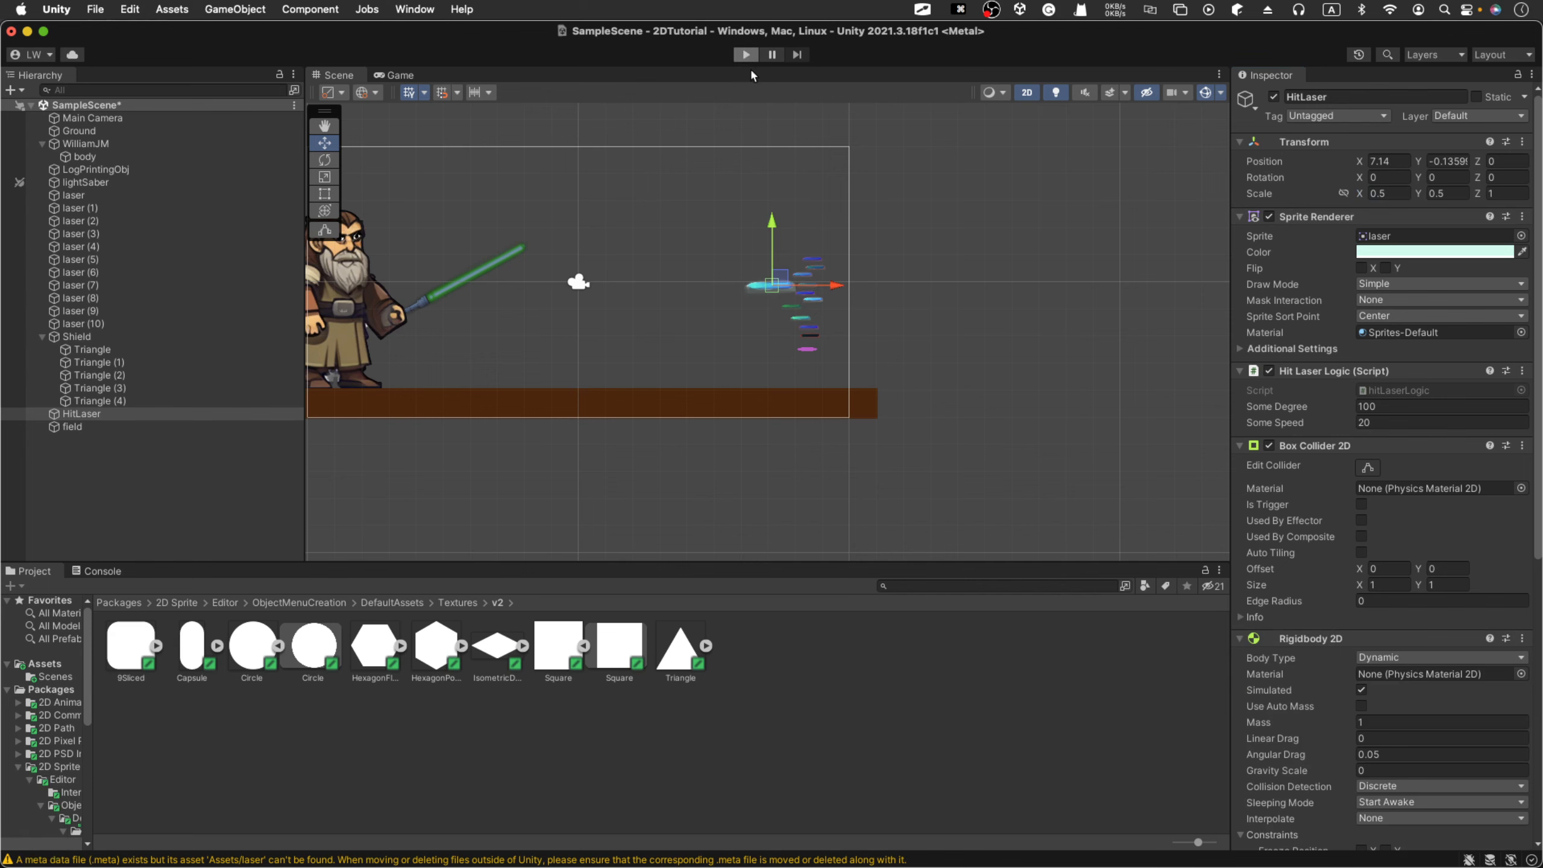
Step: Switch to Discord and request an upscale of the fourth generated platformer background
key(ctrl+Right)
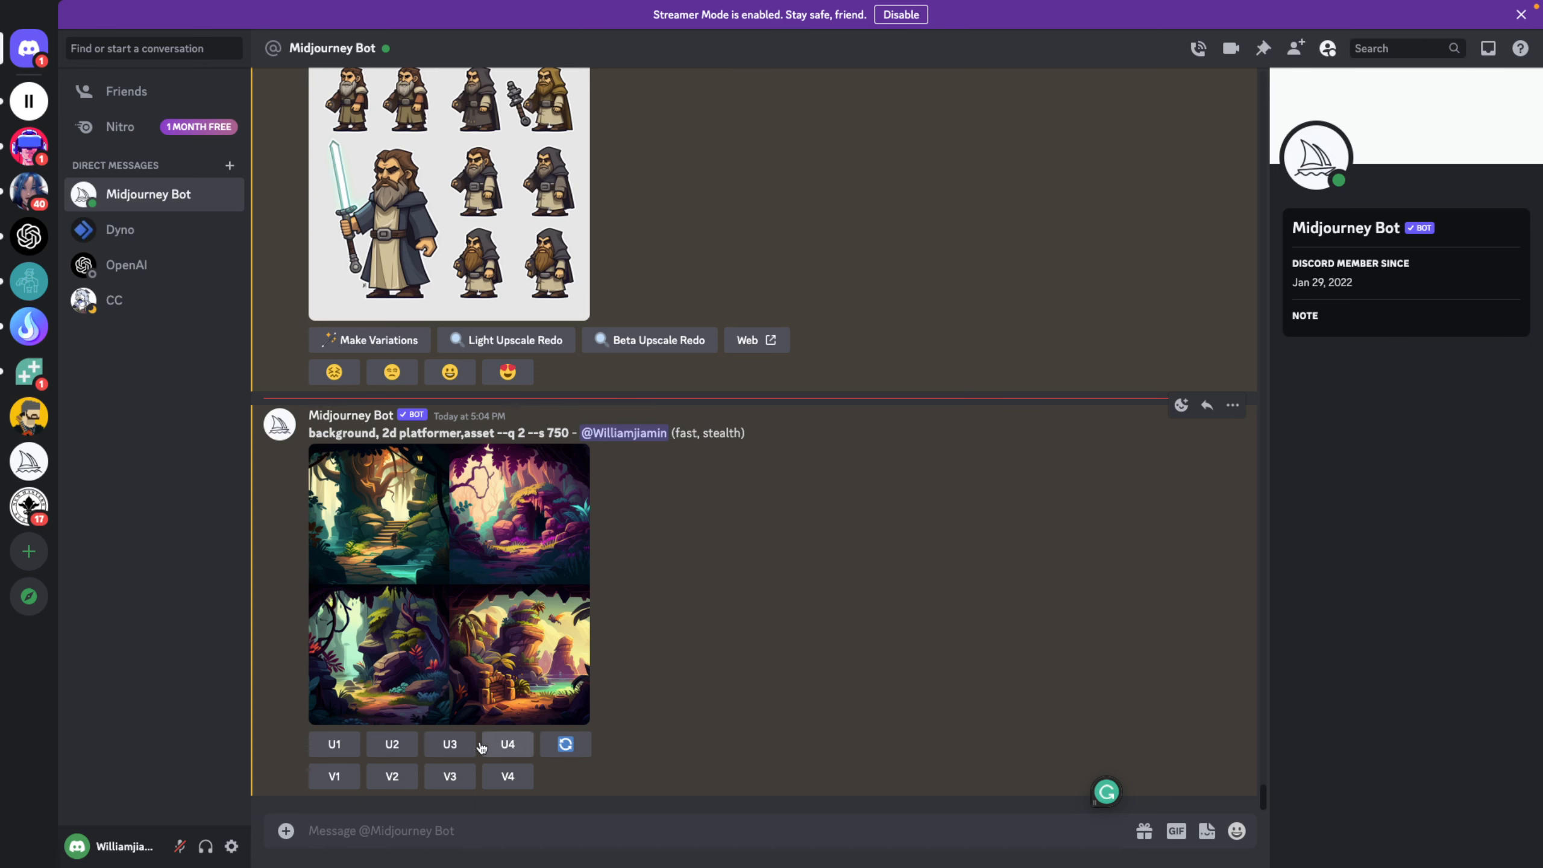
click(504, 744)
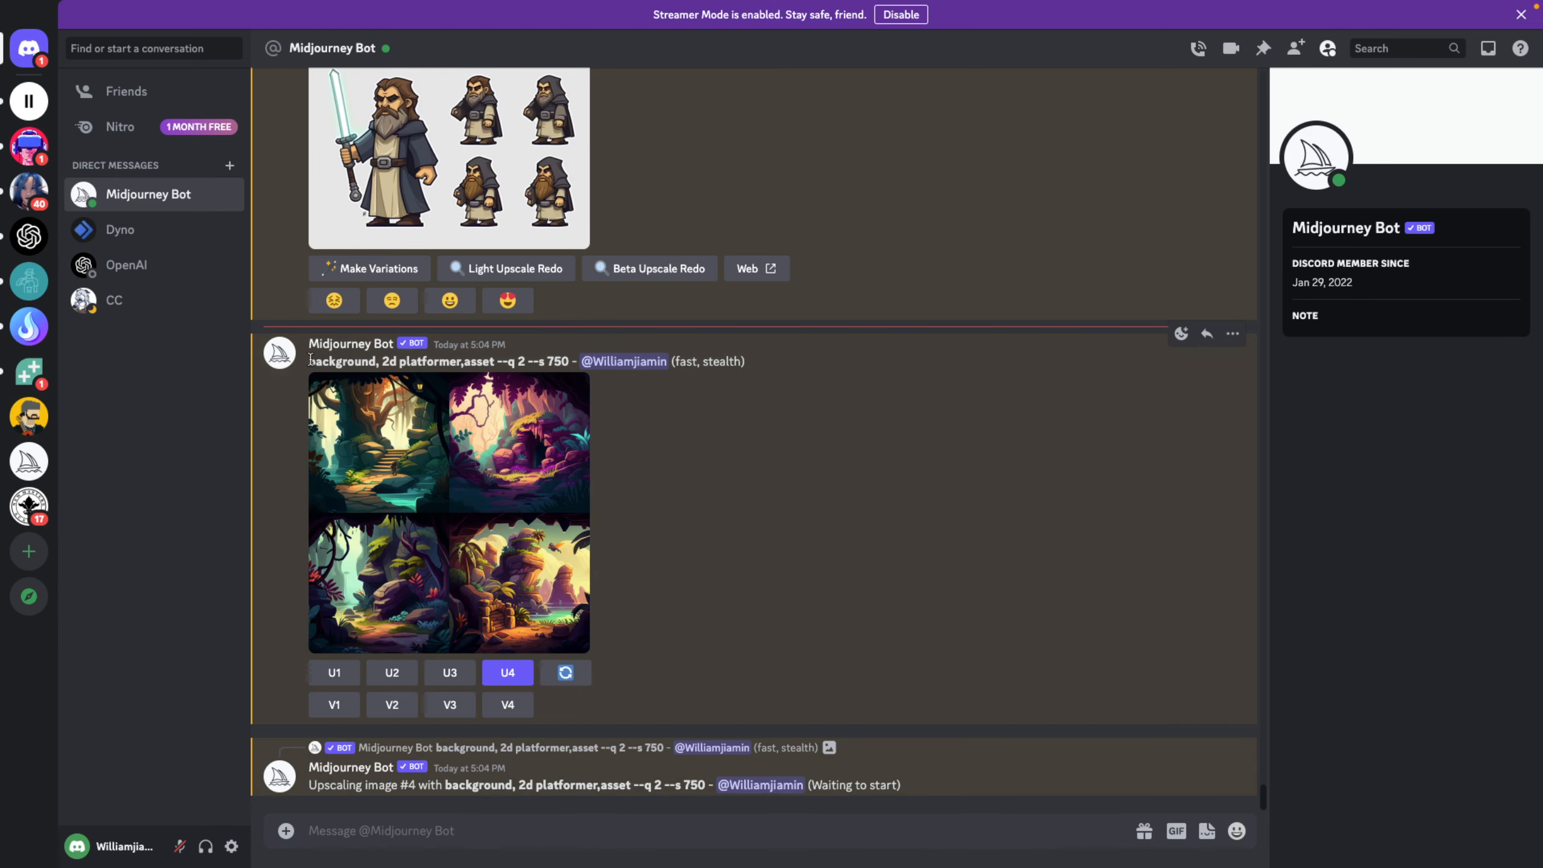
Step: Start a Midjourney imagine prompt reading "background, 2d platformer", with the spelling of "background" corrected
click(413, 831)
text(/)
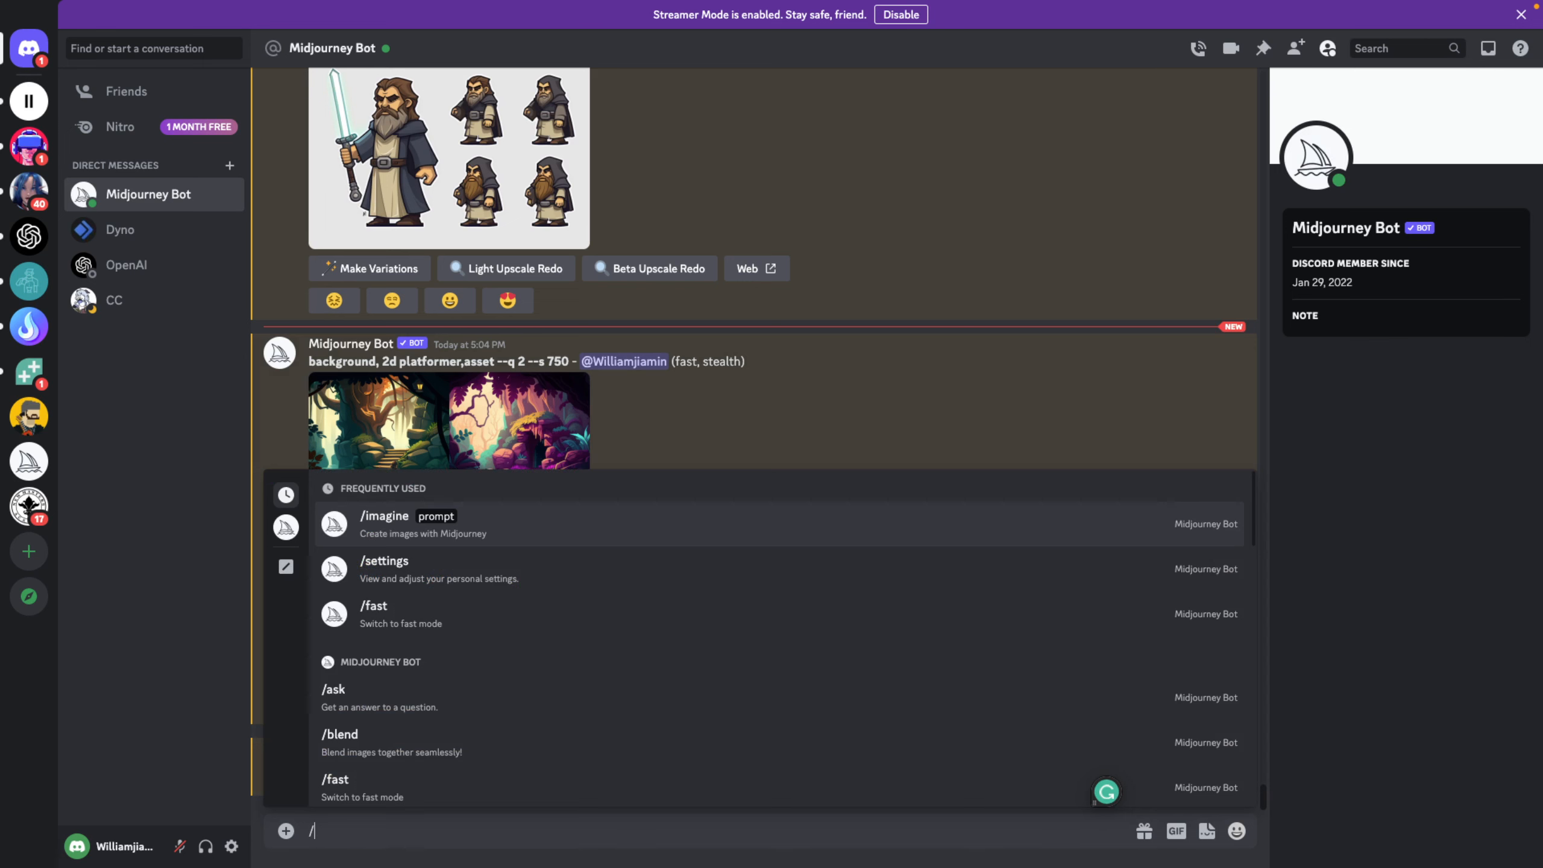
key(Return)
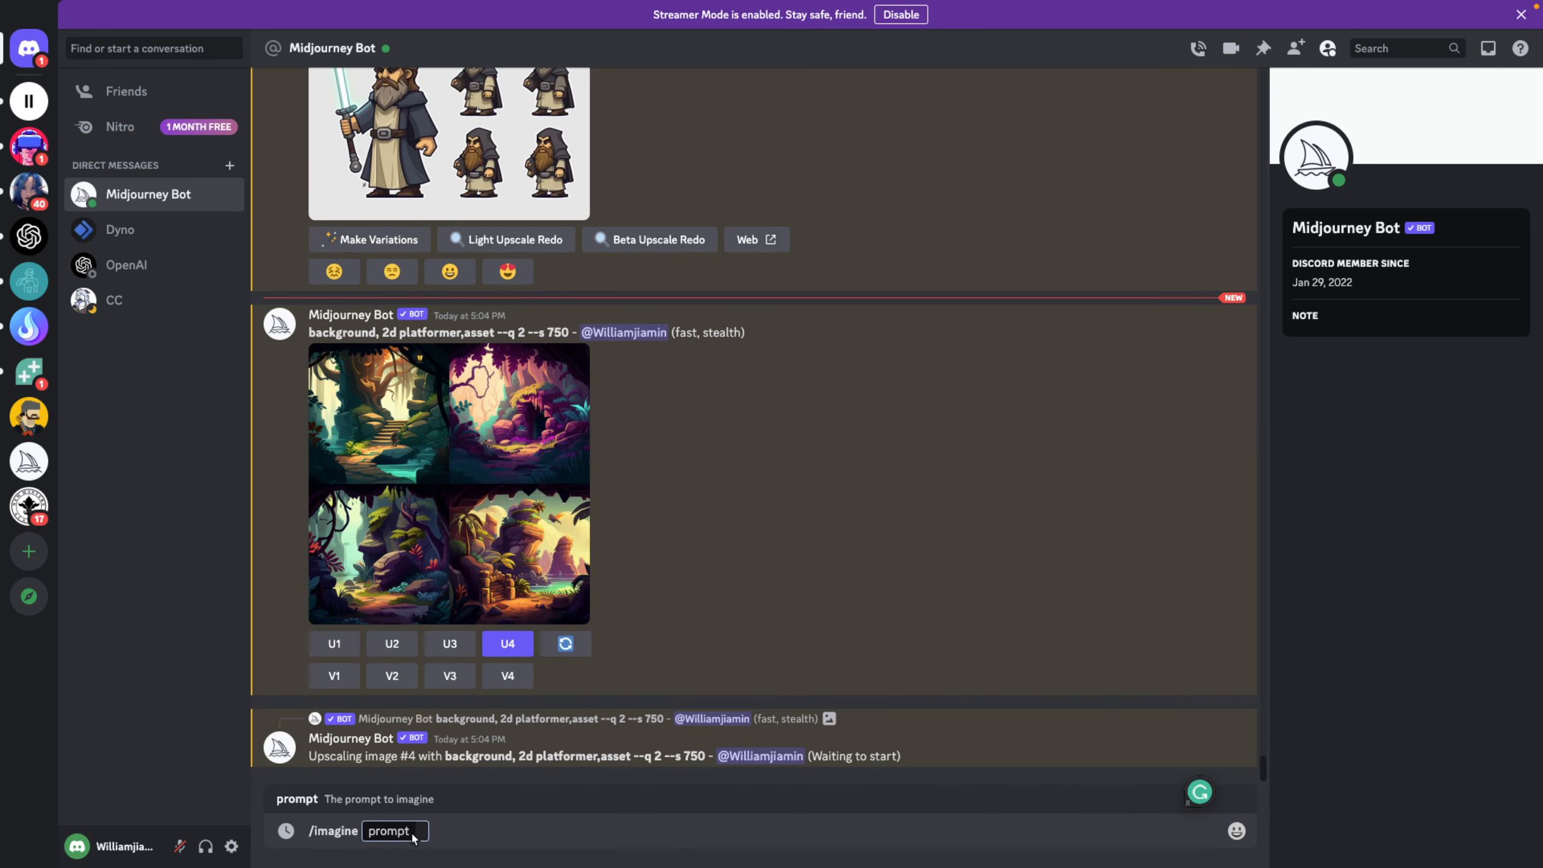
text(bacground)
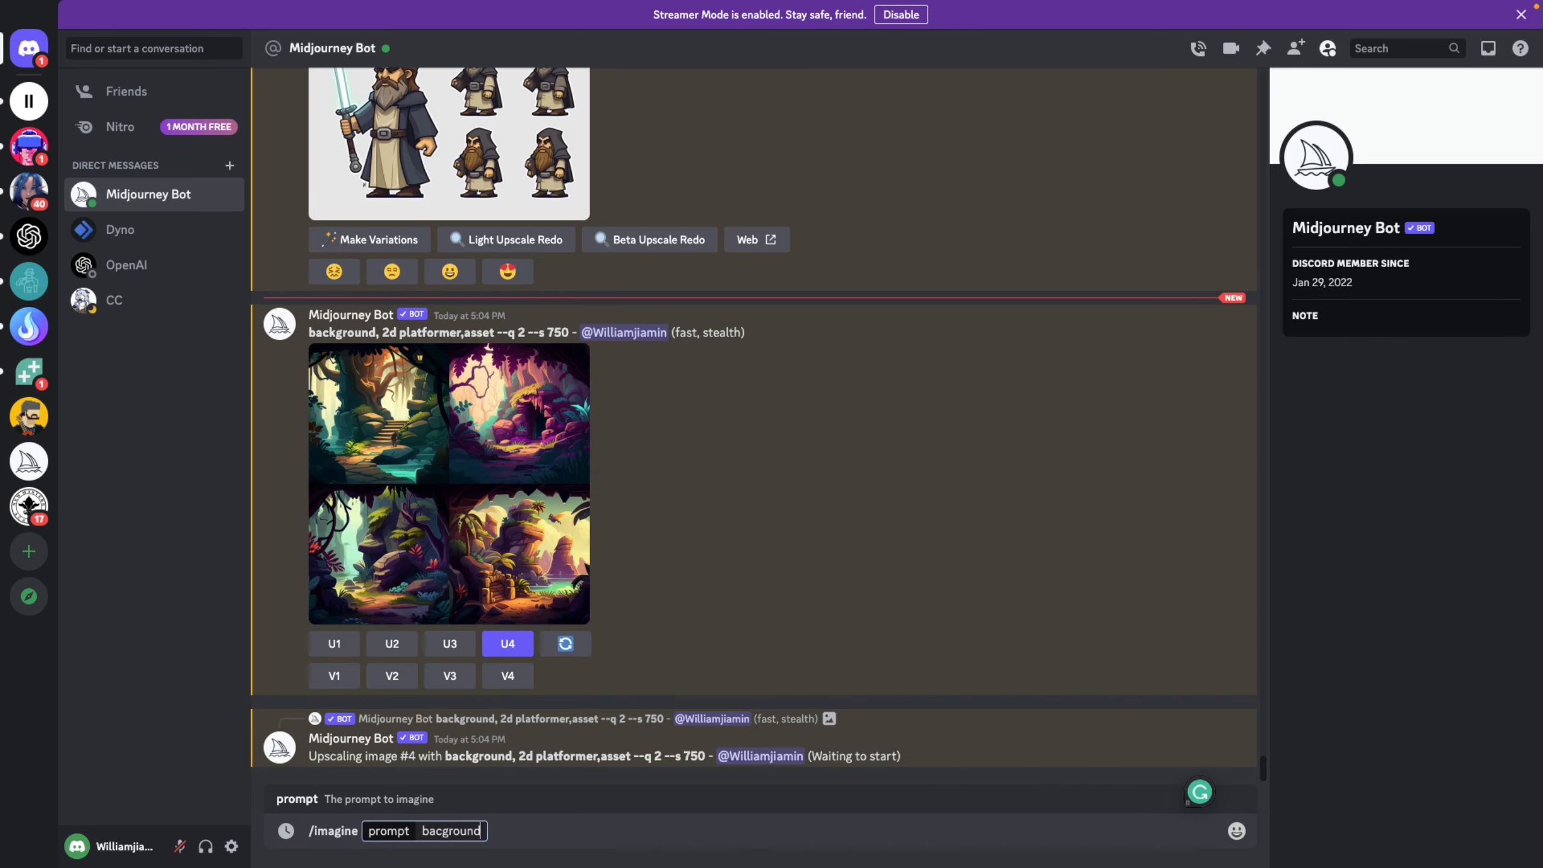
text(, 2d)
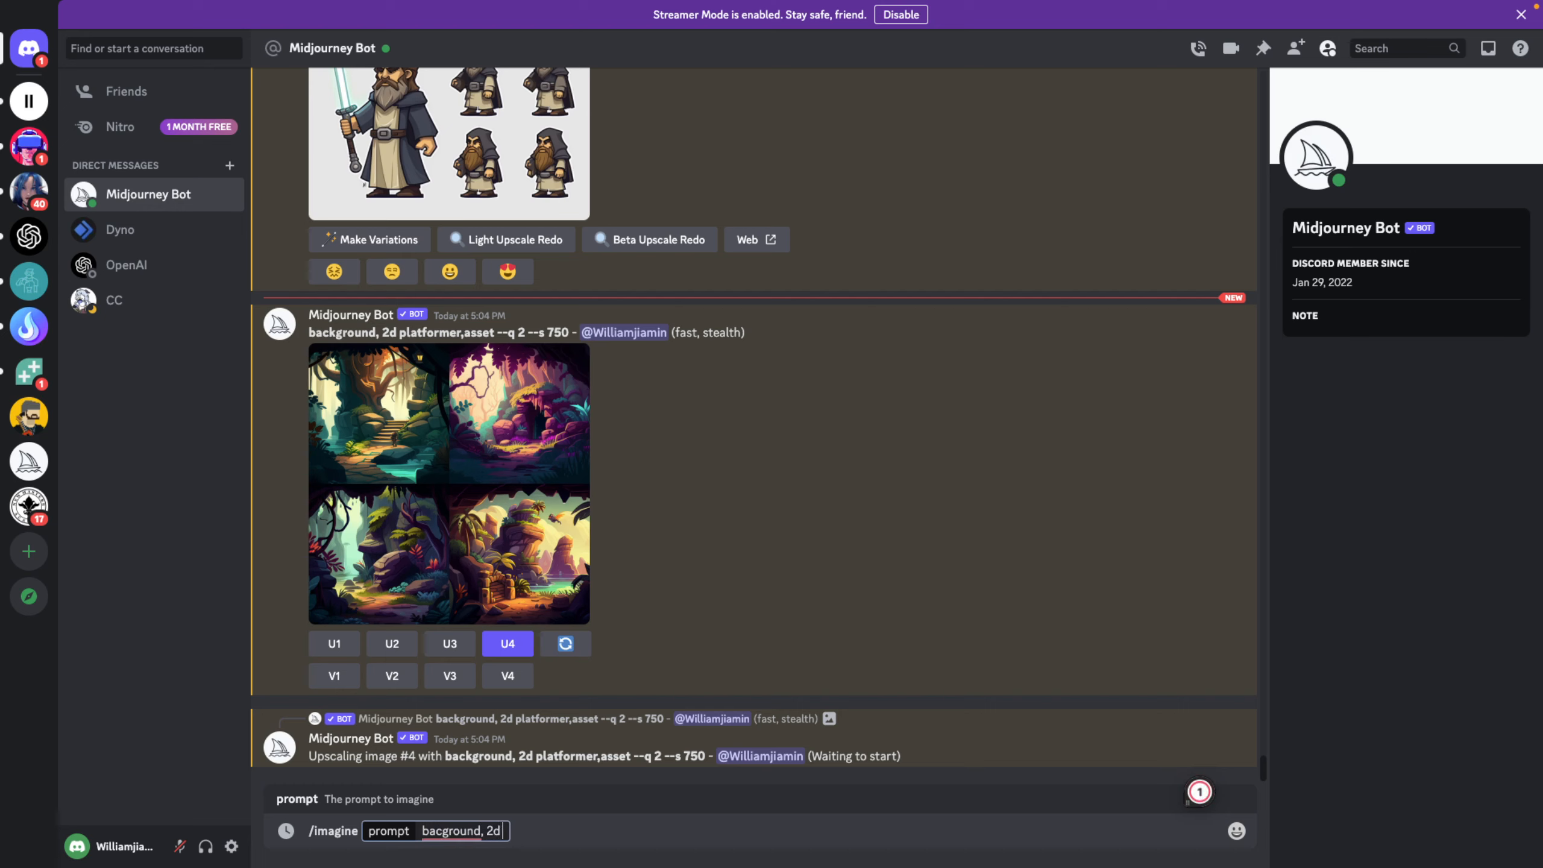
text( platformer)
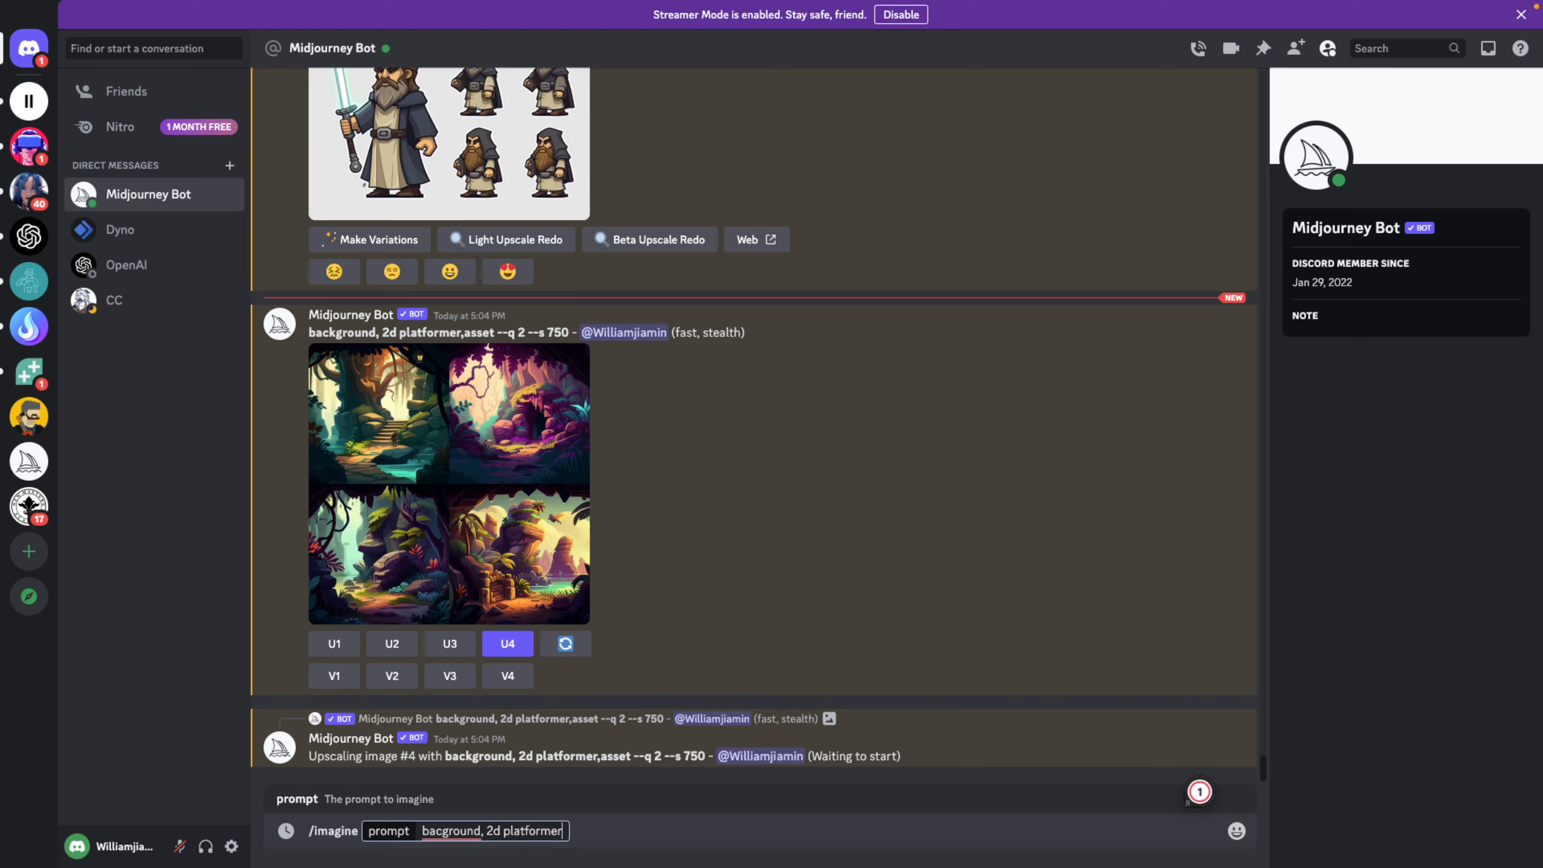
mouse_move(443, 837)
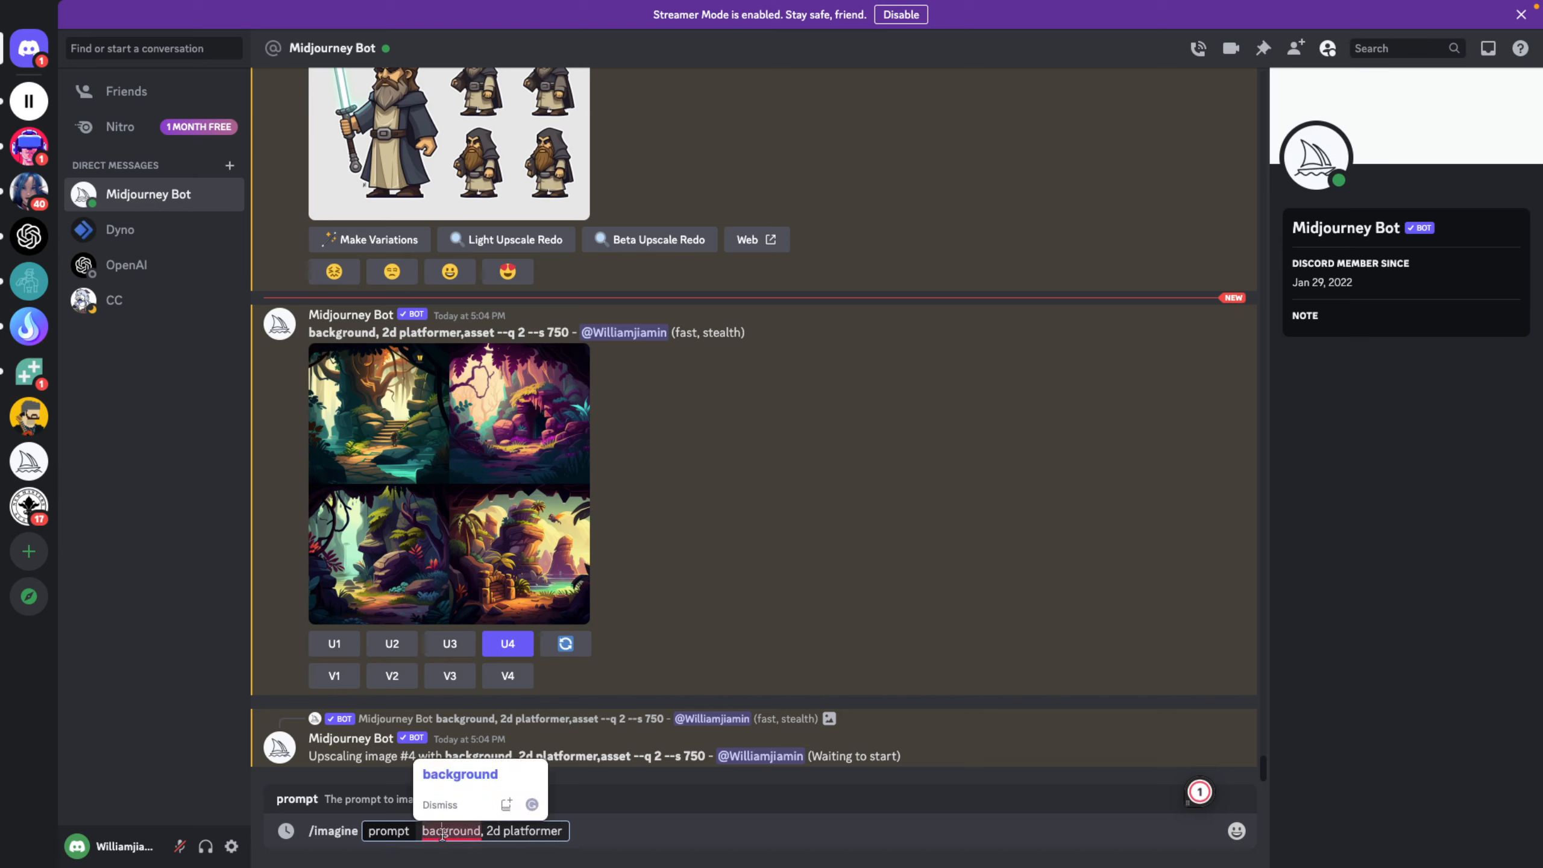
click(459, 774)
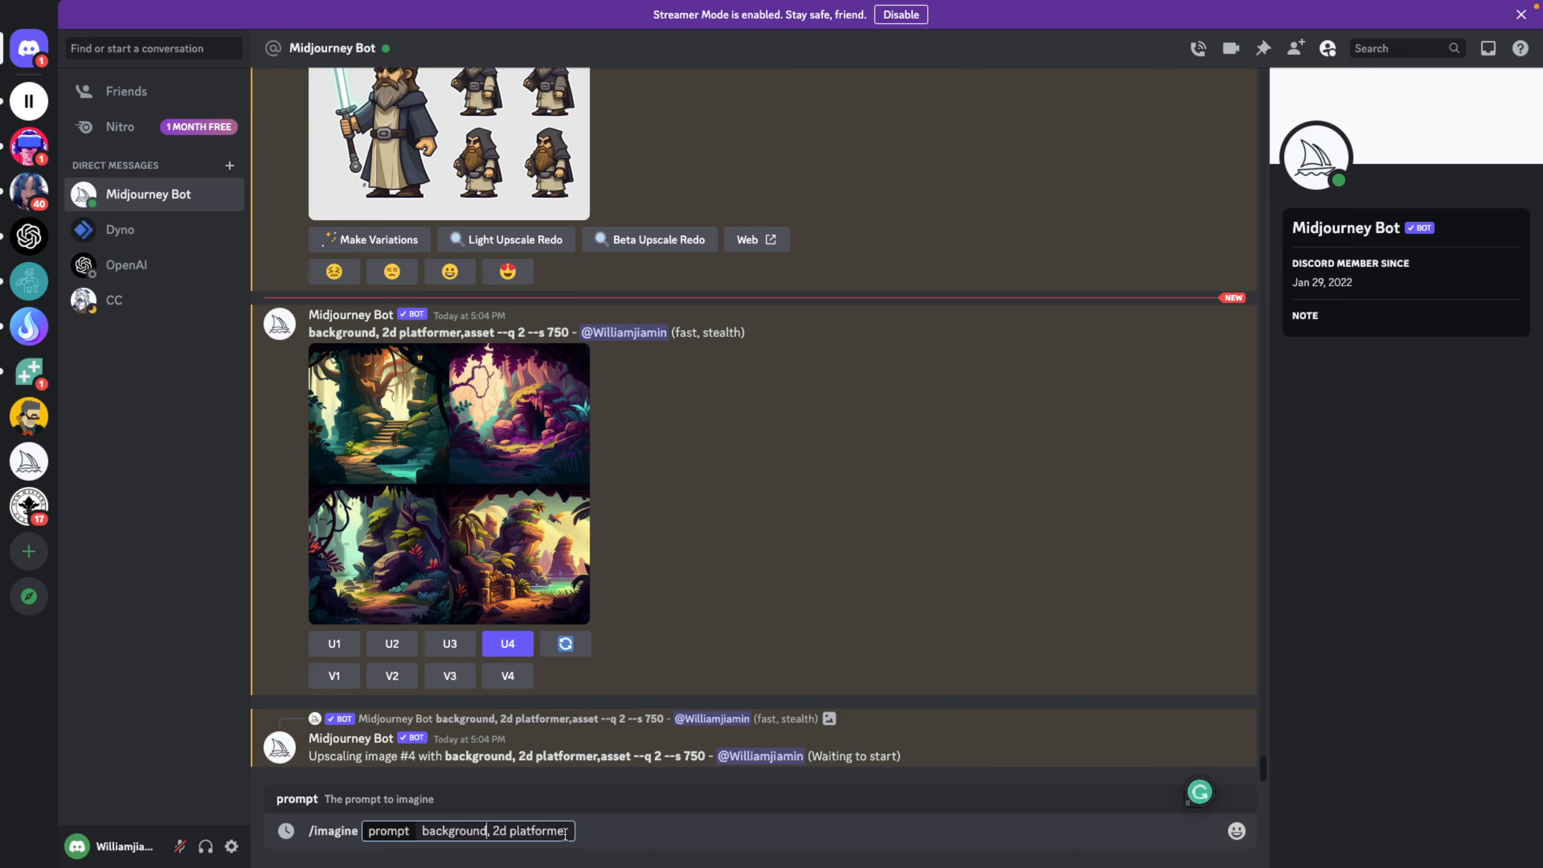
Step: Extend the imagine prompt with ", starwar --ar 3:2" and submit it to Midjourney
double_click(547, 832)
right_click(546, 832)
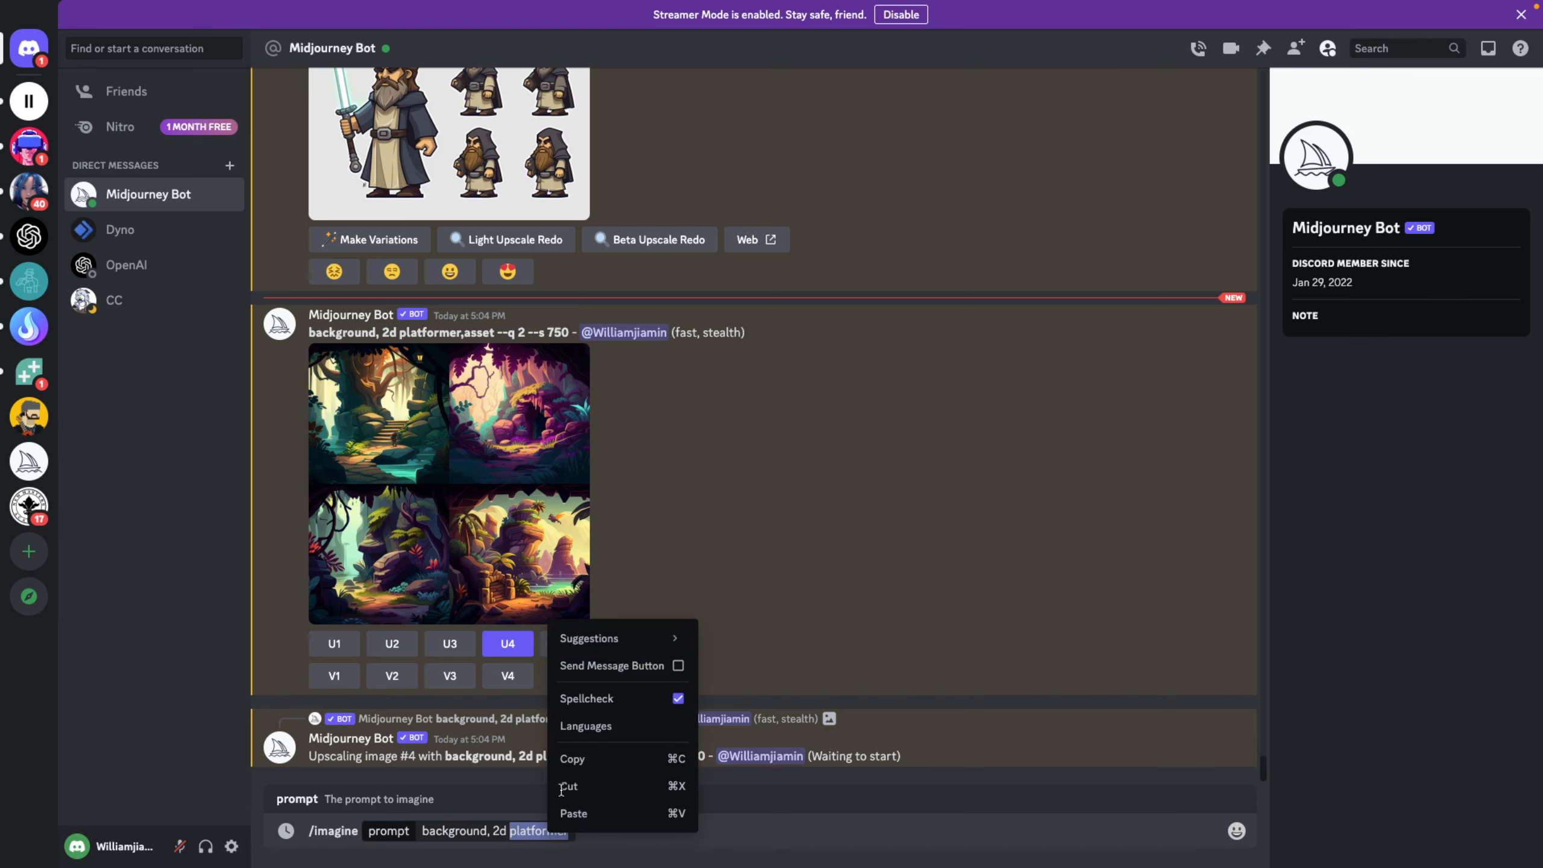
click(519, 830)
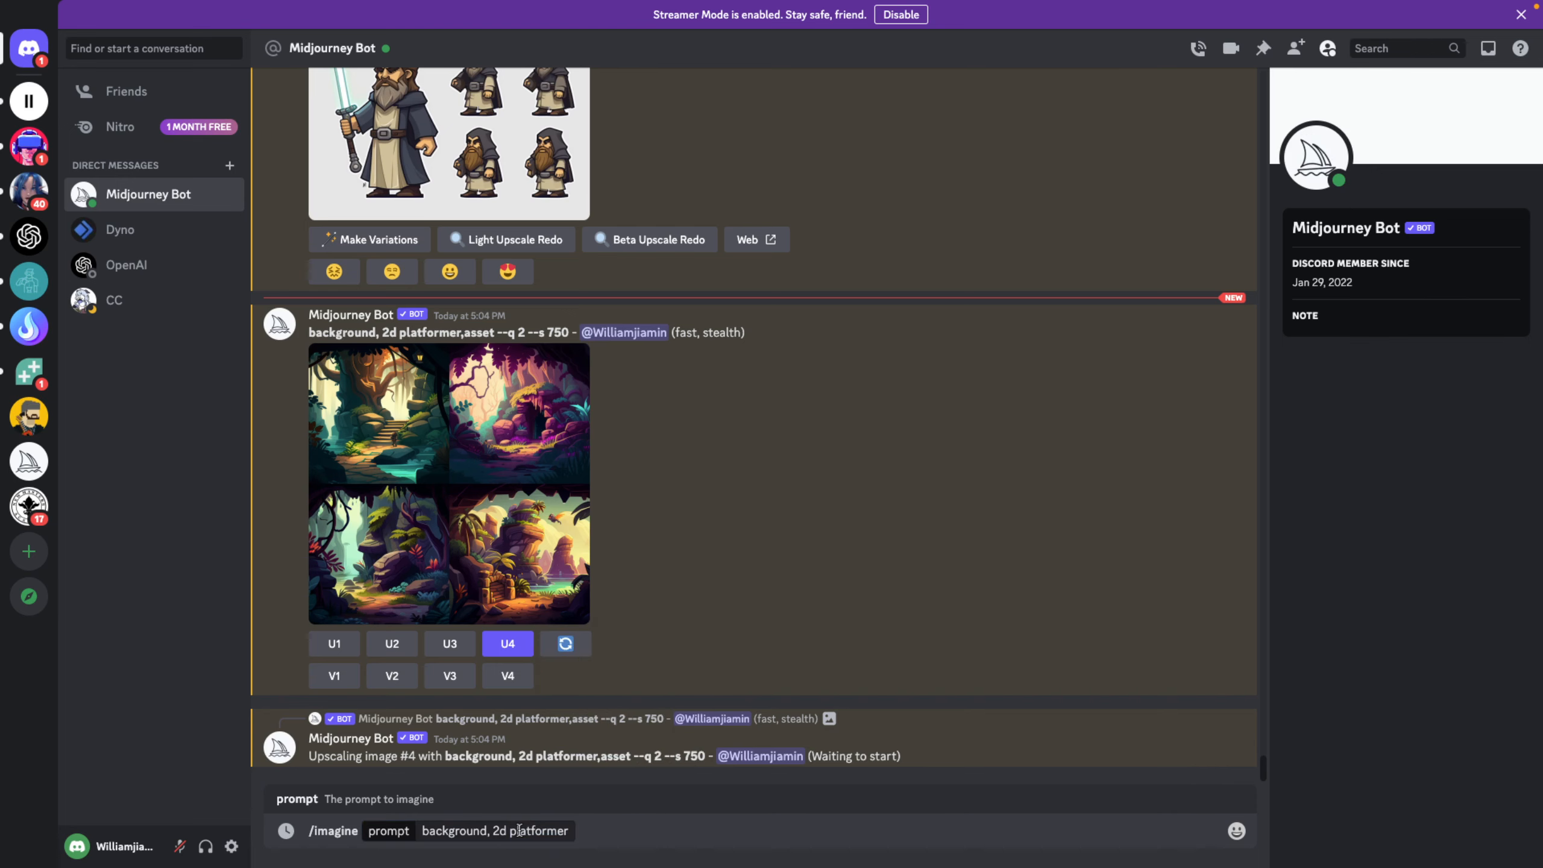
click(620, 833)
click(587, 830)
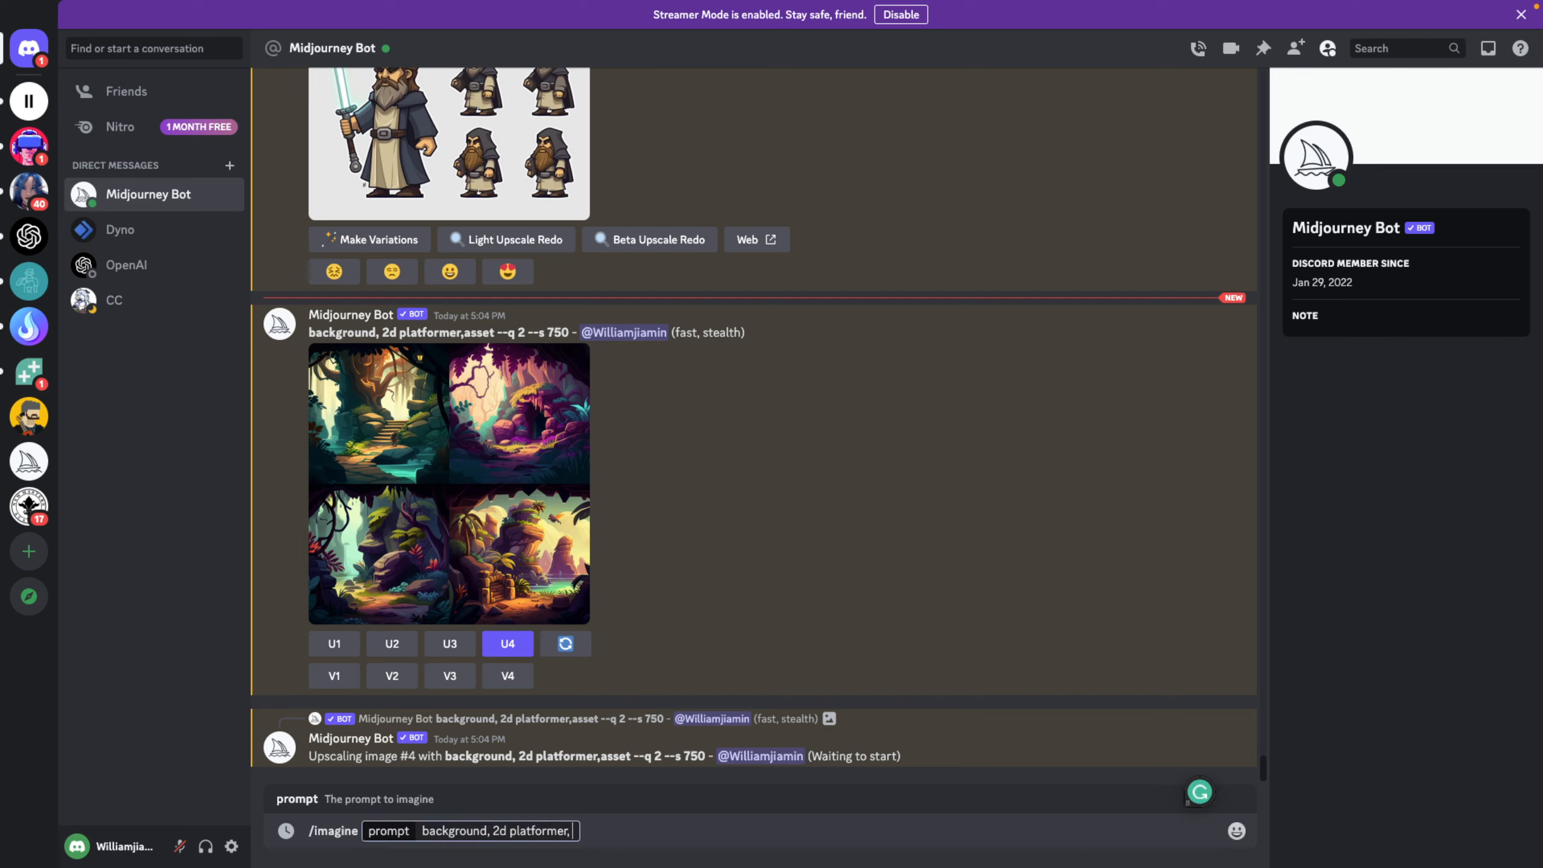
text(starwar)
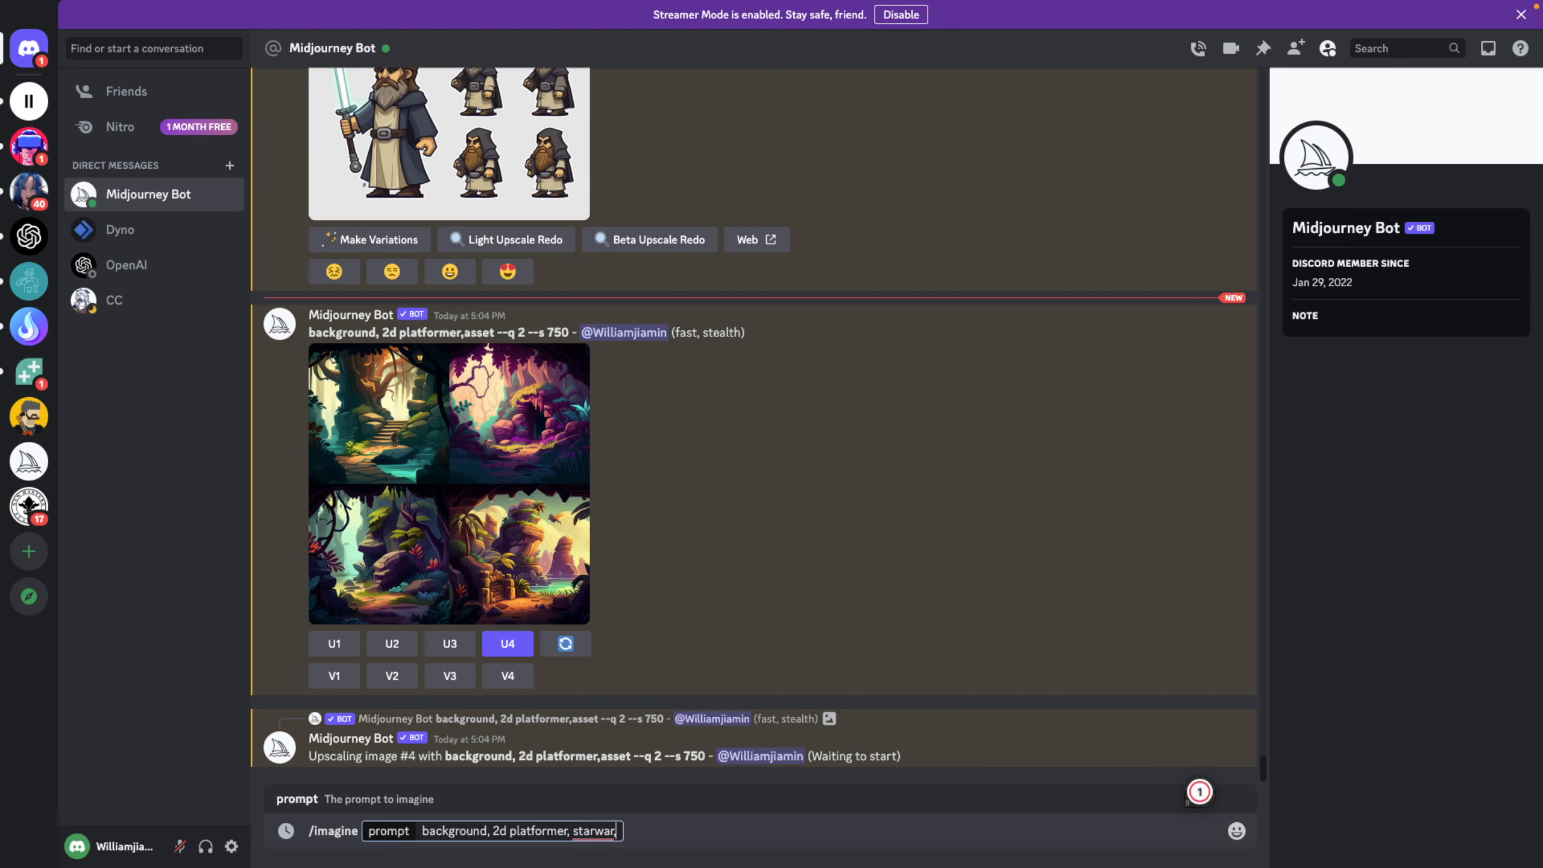
key(BackSpace)
text(--ar 3:2)
key(Return)
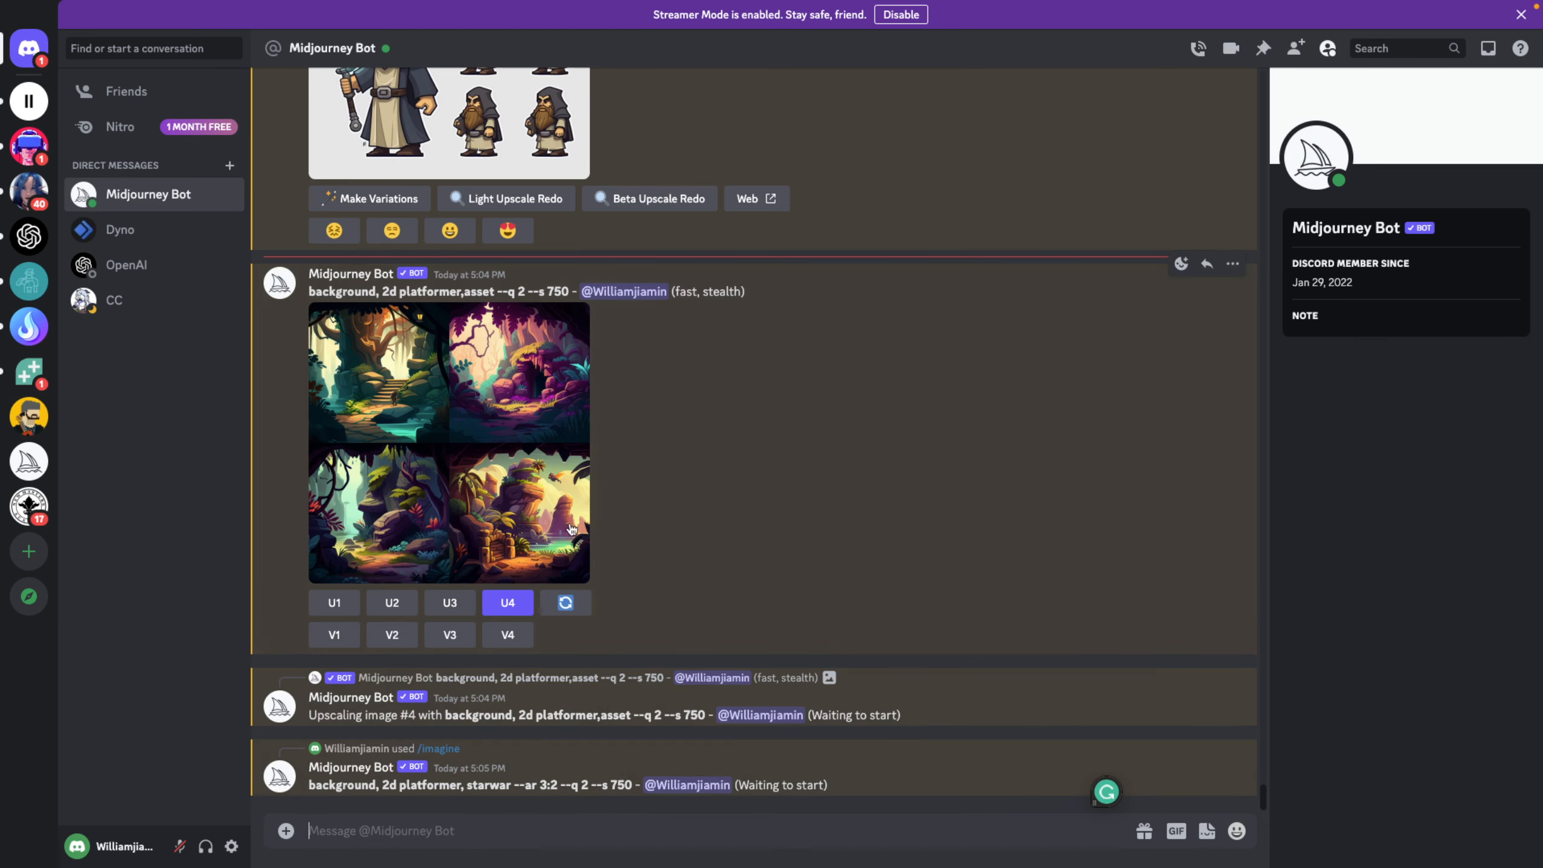
Step: Switch to Unity, test the lightsaber, shield and HitLaser with the directional controls in the running scene, and stop playback
key(ctrl+Left)
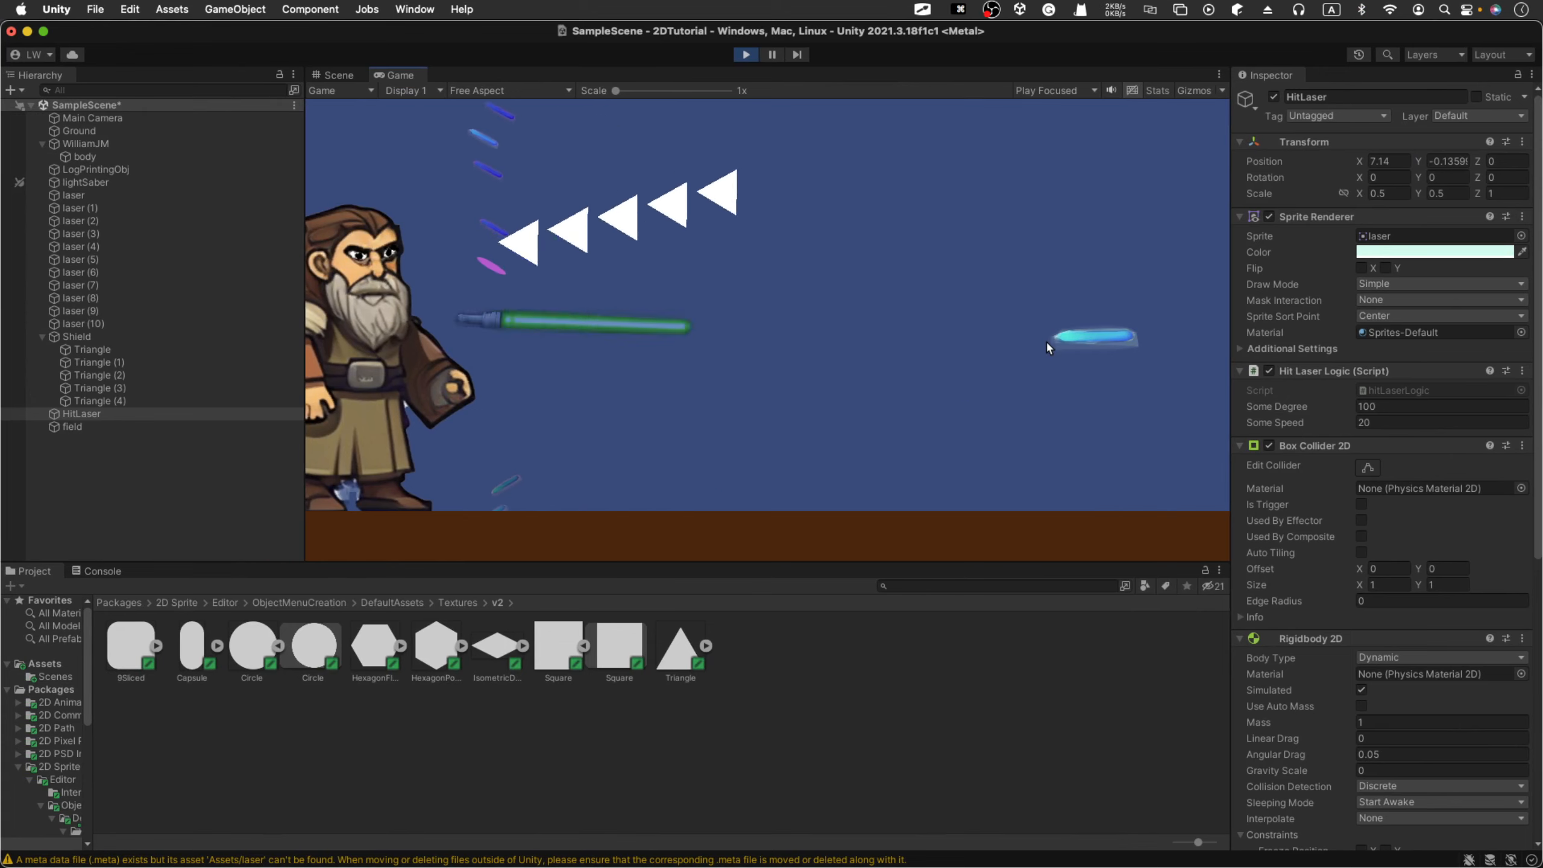
key(Up)
key(Up)
key(Up)
key(Up)
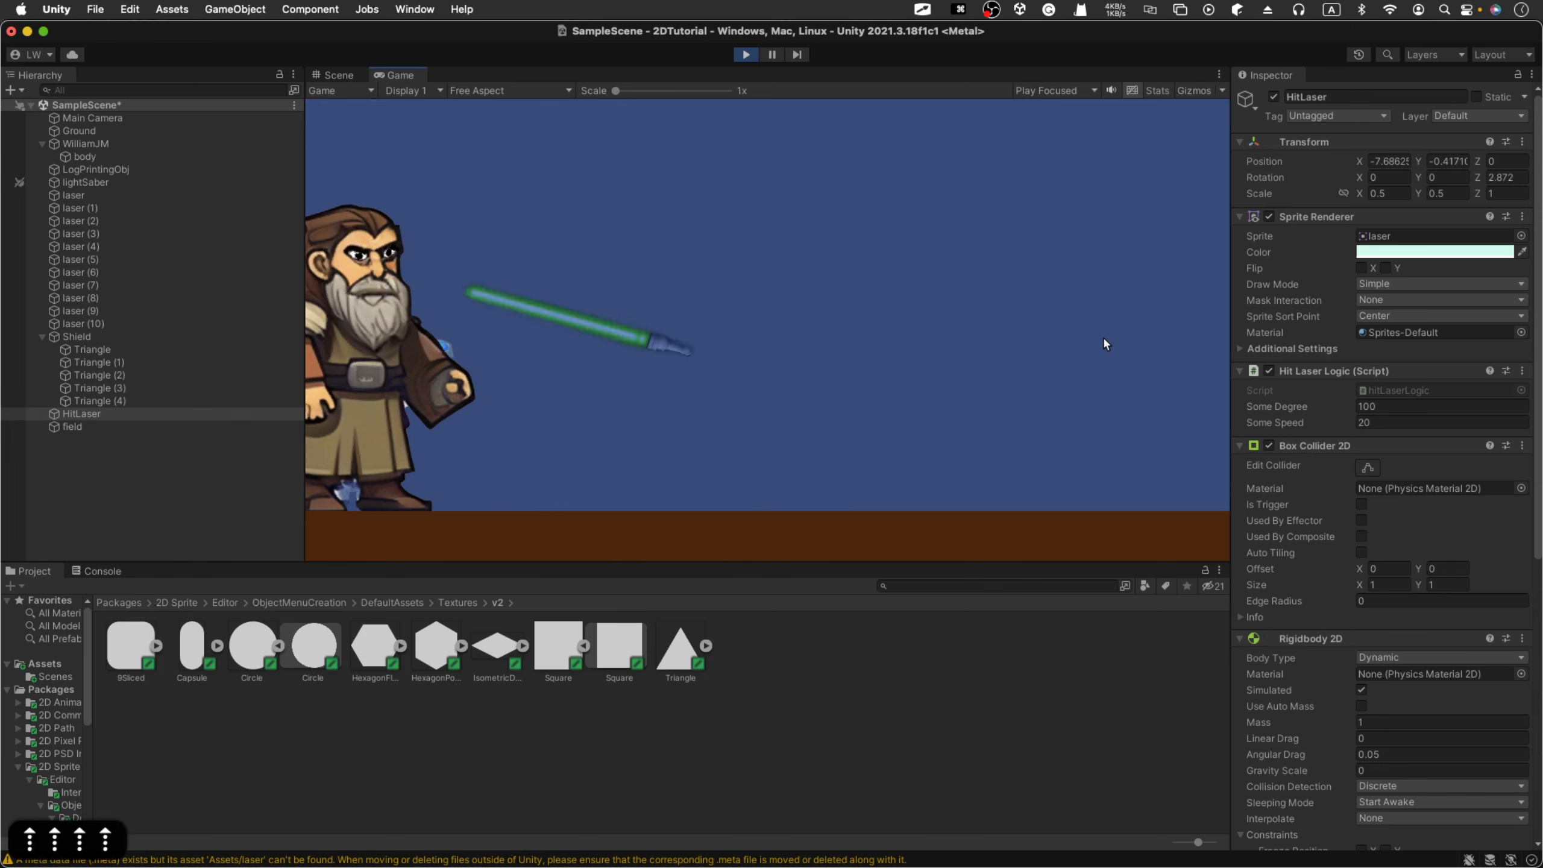
key(Down)
key(Down)
key(Down)
key(Right)
key(Up)
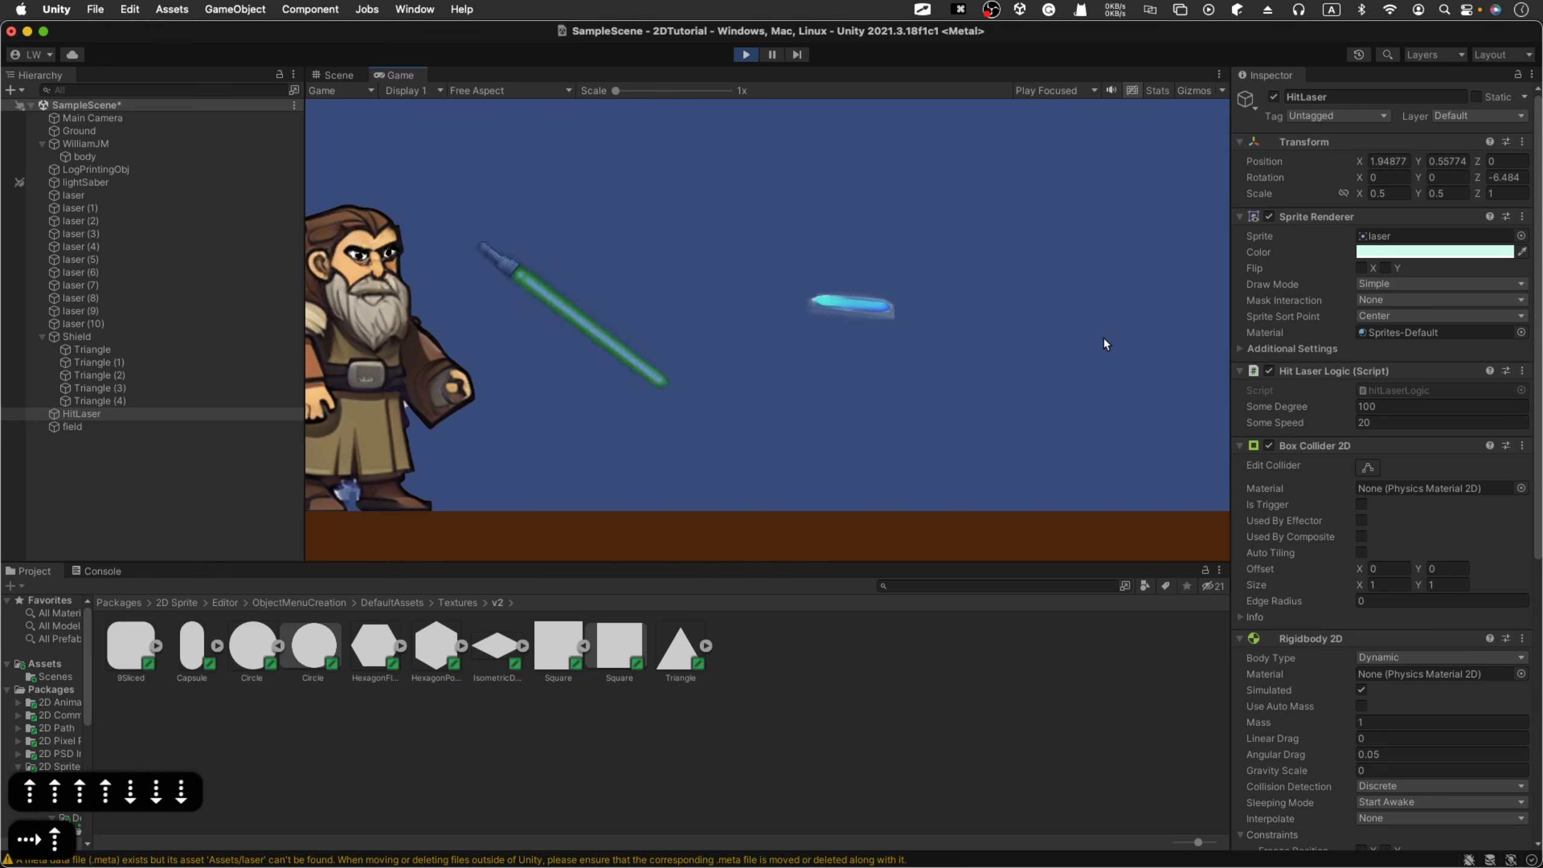
key(Left)
key(Up)
key(Up)
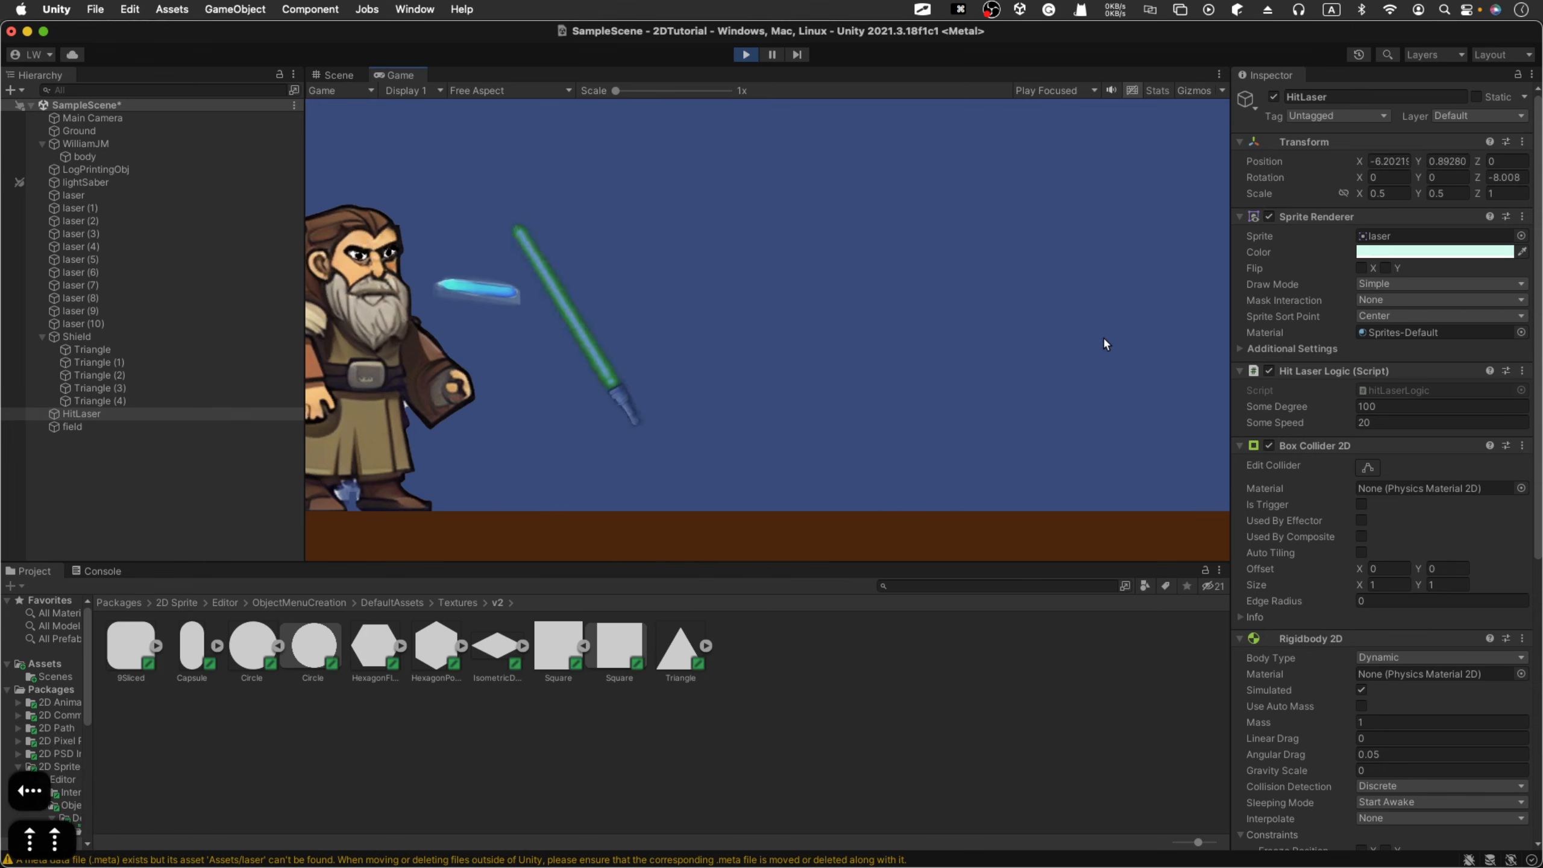
key(Down)
key(Down)
key(Down)
key(Up)
key(Up)
key(Up)
key(Up)
key(Up)
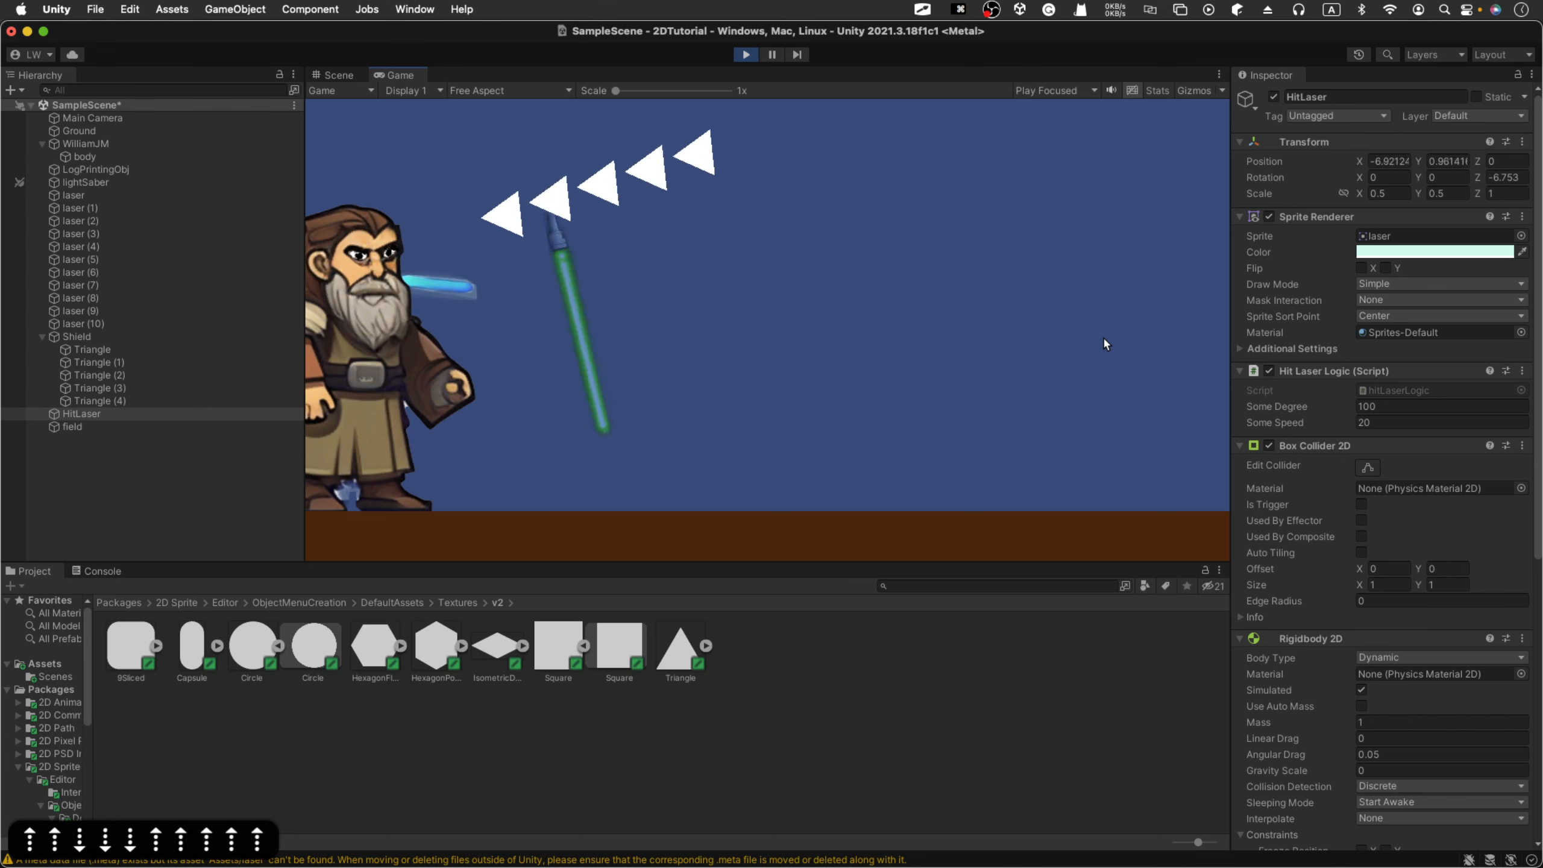
key(Down)
key(Down)
key(Down)
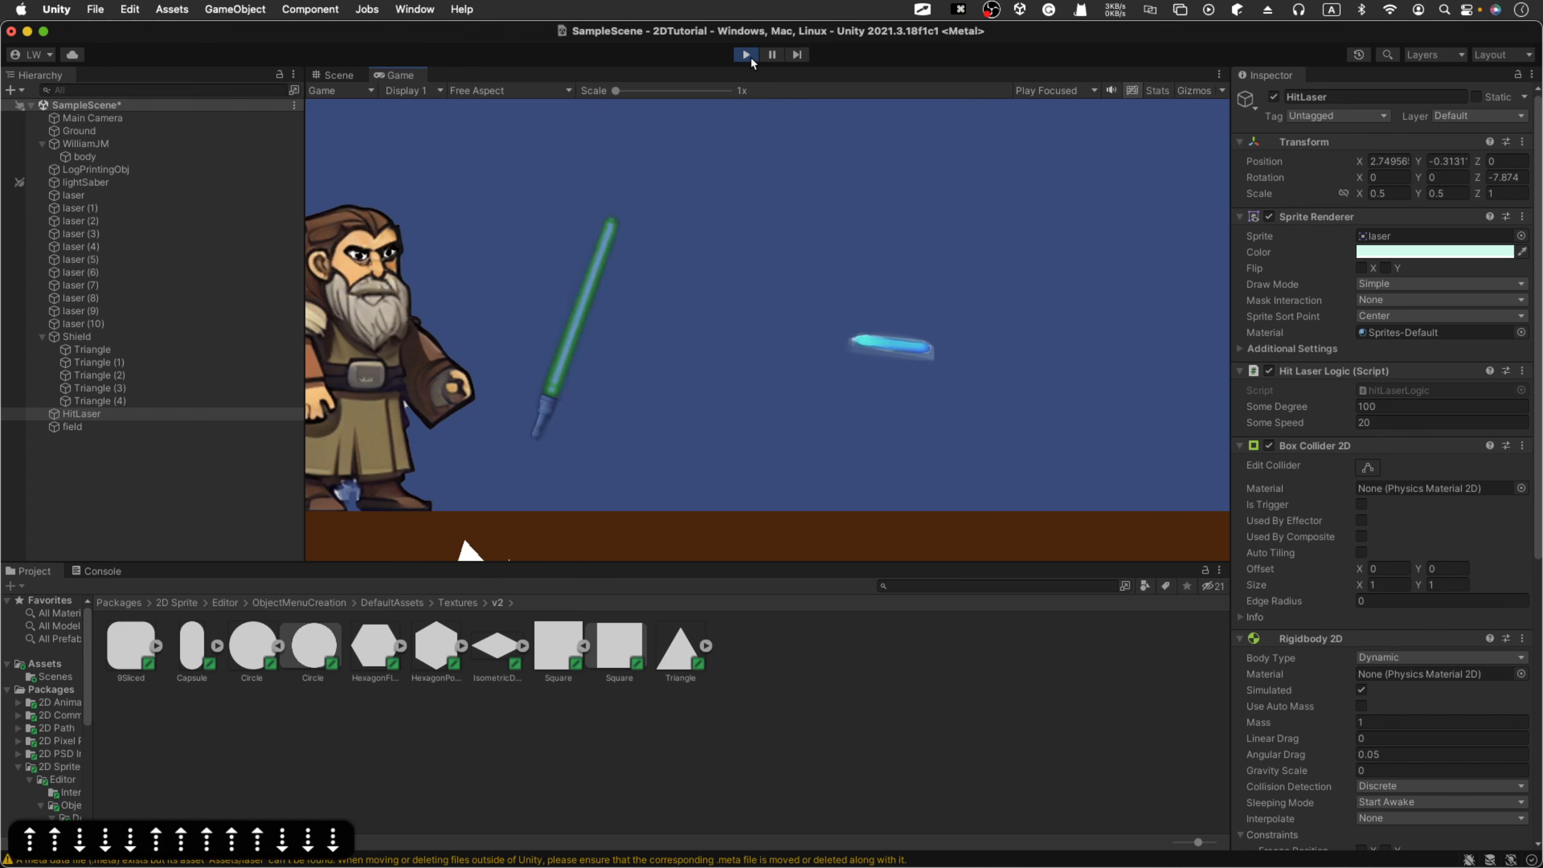
click(746, 55)
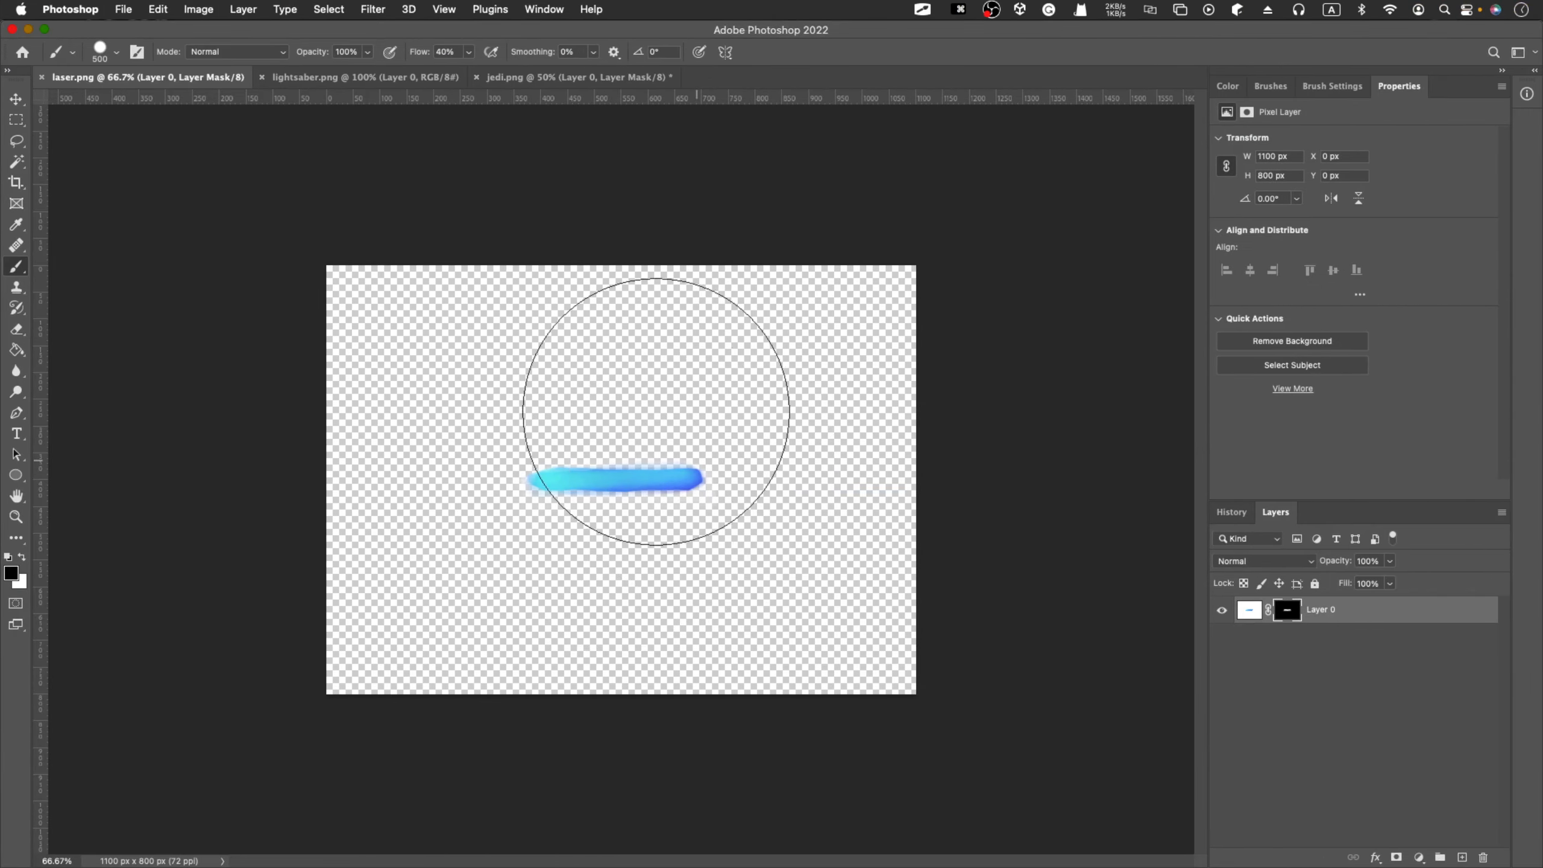
Step: Switch to Photoshop and review the lightsaber.png, jedi.png and laser.png documents
click(365, 77)
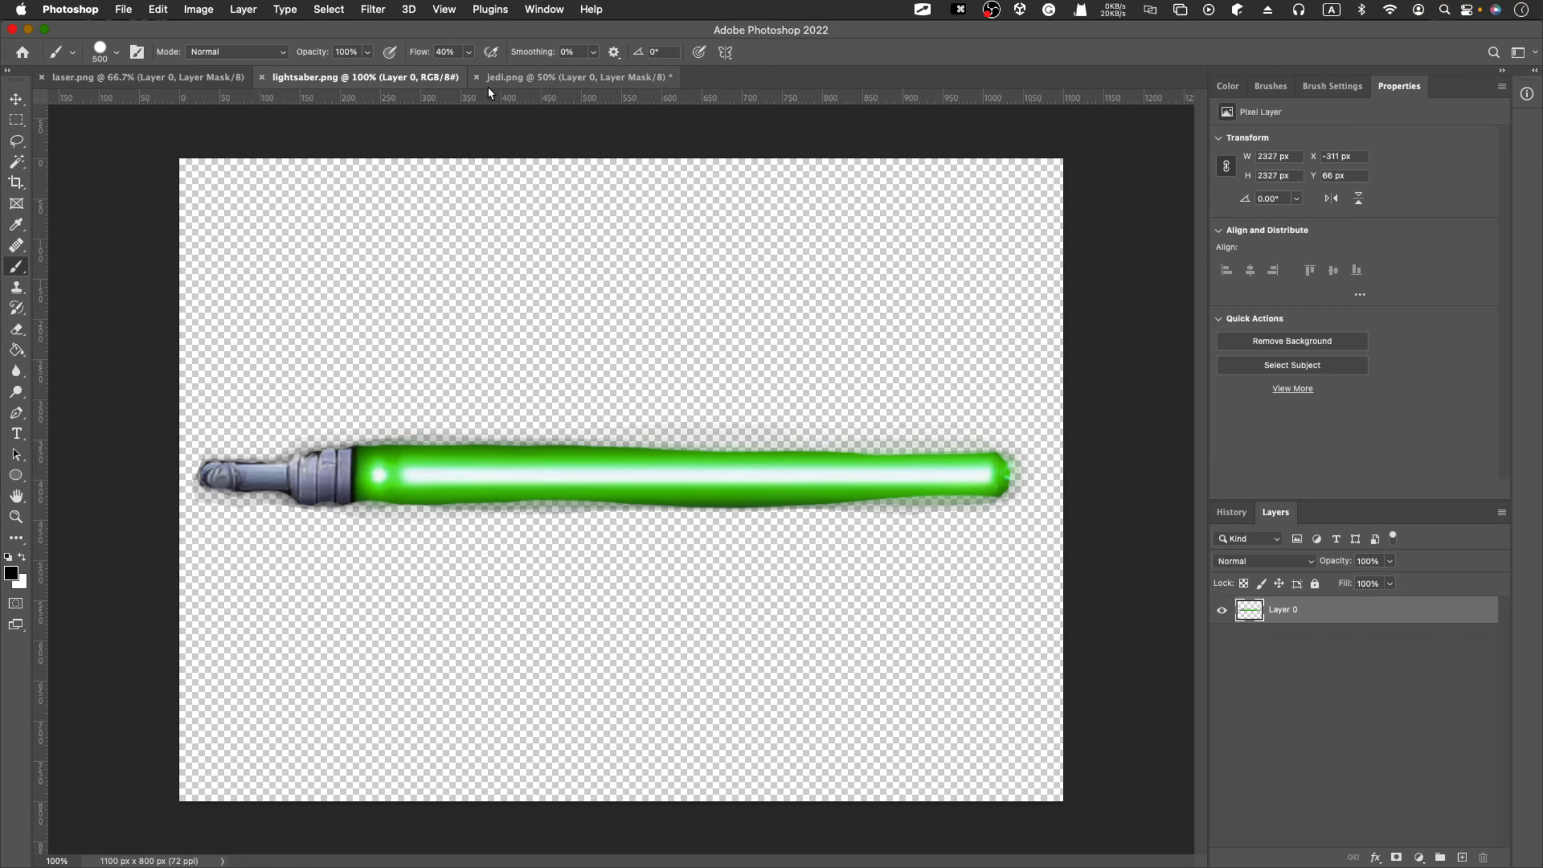
click(545, 85)
click(396, 83)
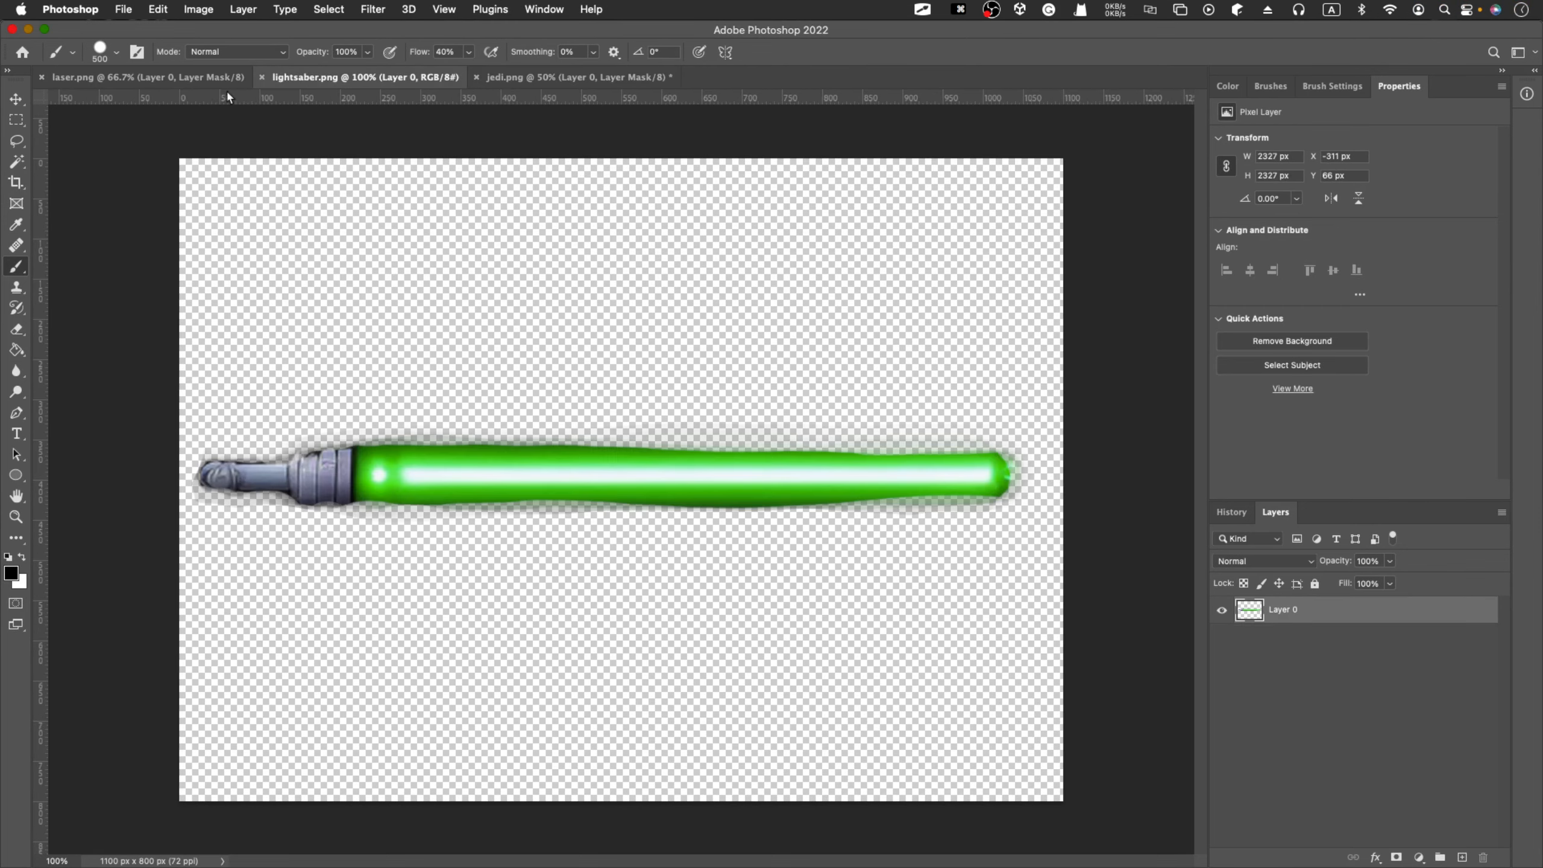
click(173, 84)
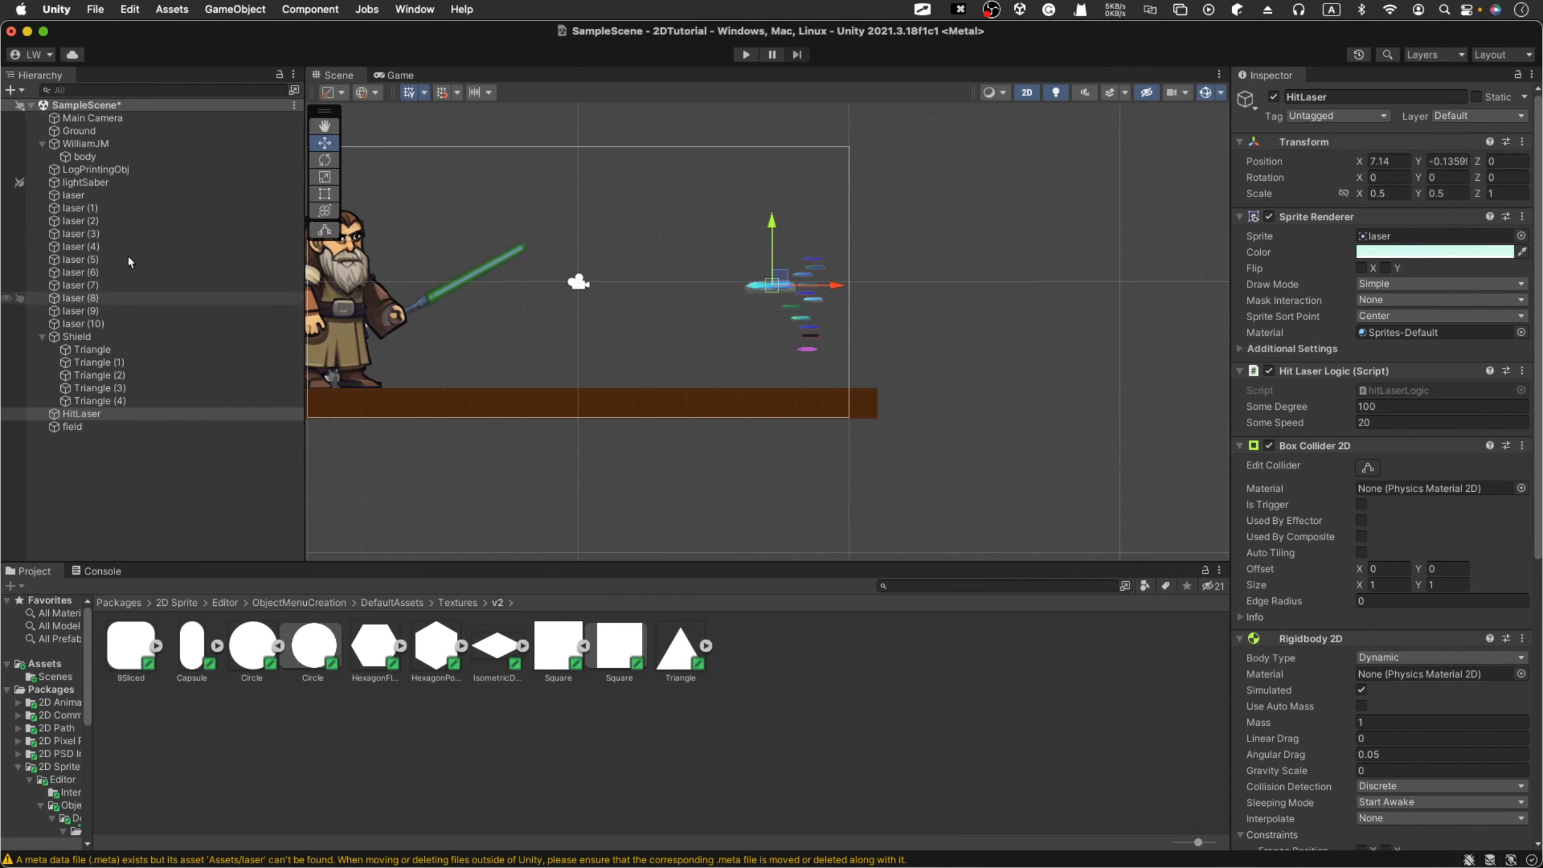
Step: In Unity, assign the laser sprite to the Shield's first child, Triangle
click(103, 351)
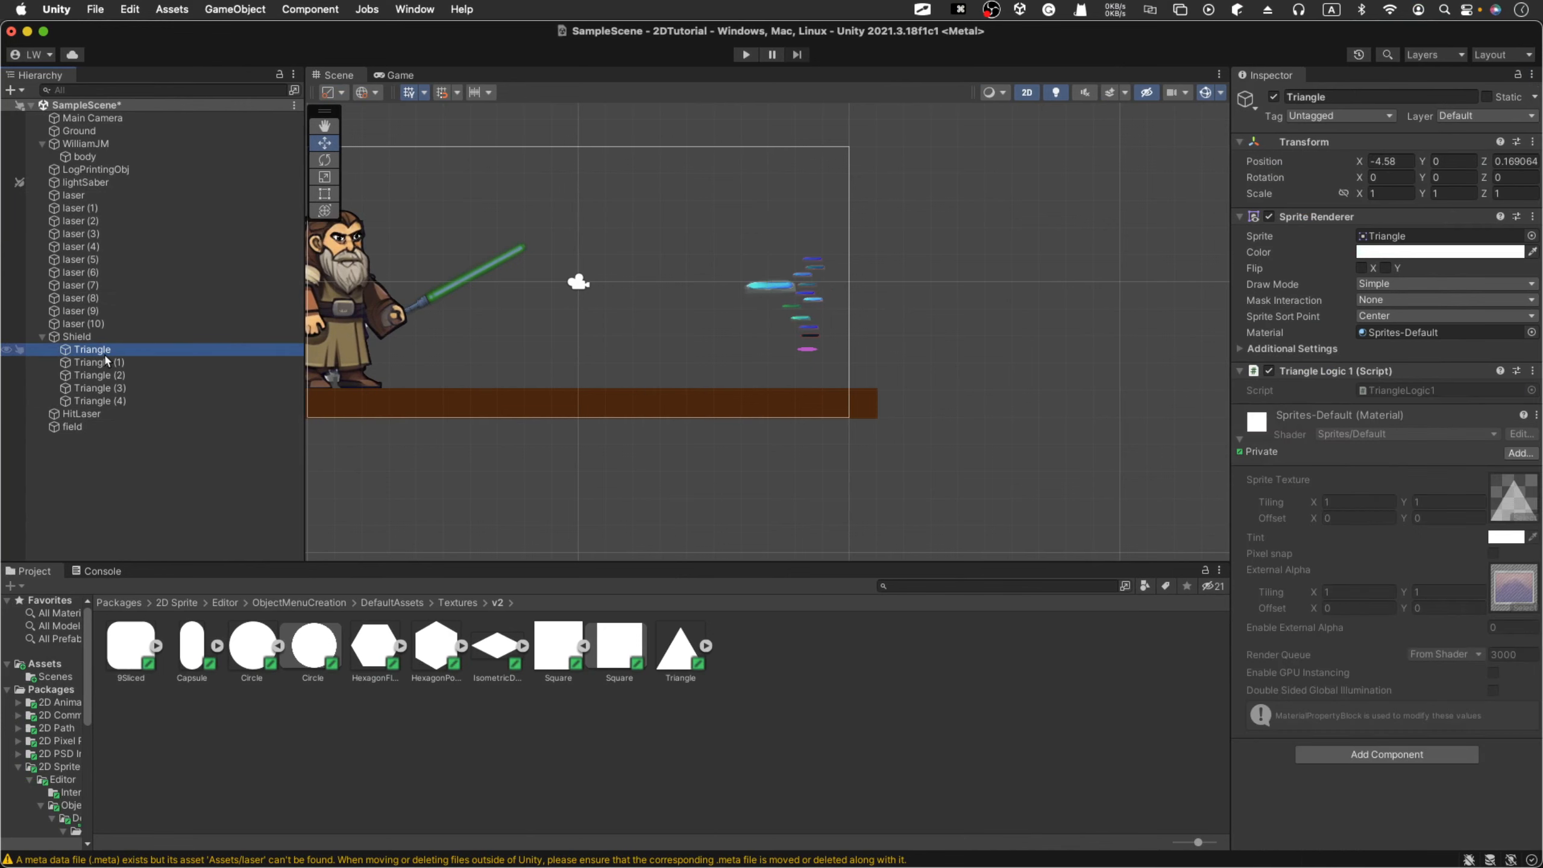
click(1531, 235)
text(laser)
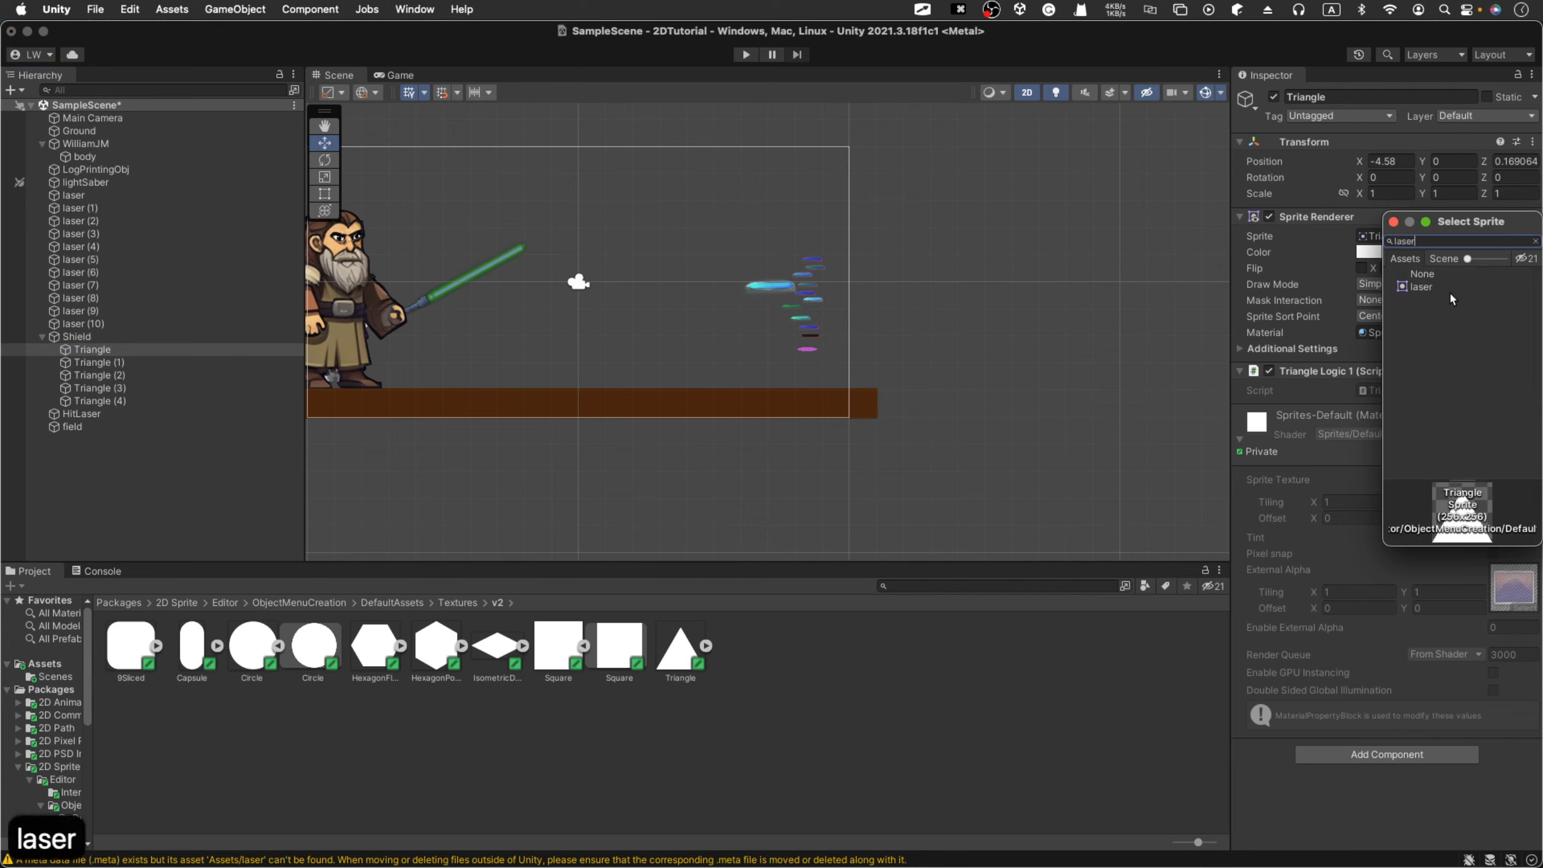
click(1422, 288)
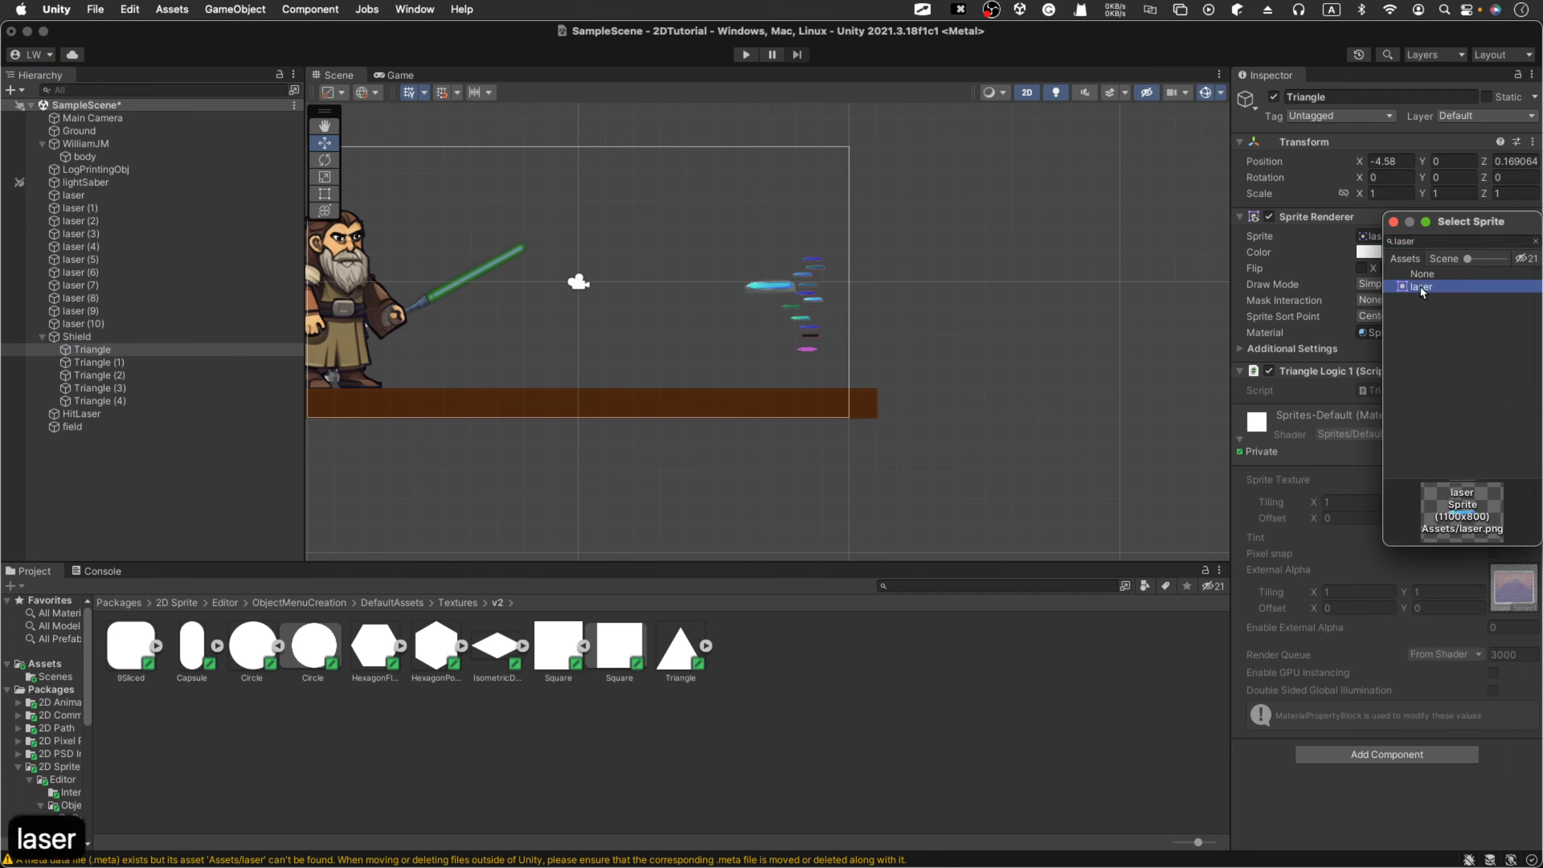
Step: Focus the scene on the Shield's Triangle (1) and change its Y scale to -0.42
double_click(107, 362)
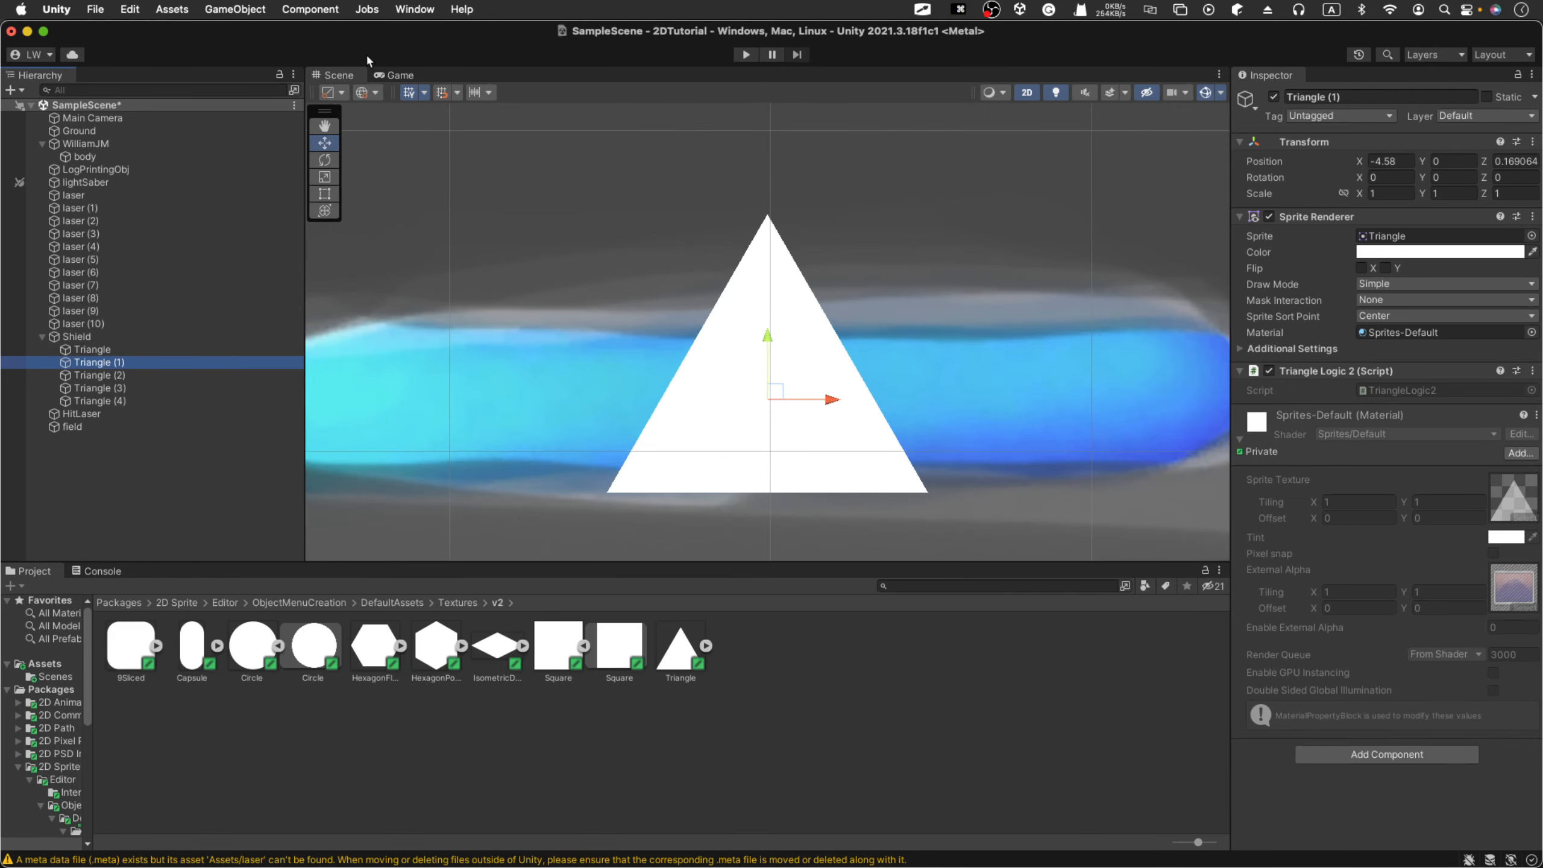
scroll(505, 246, down, 10)
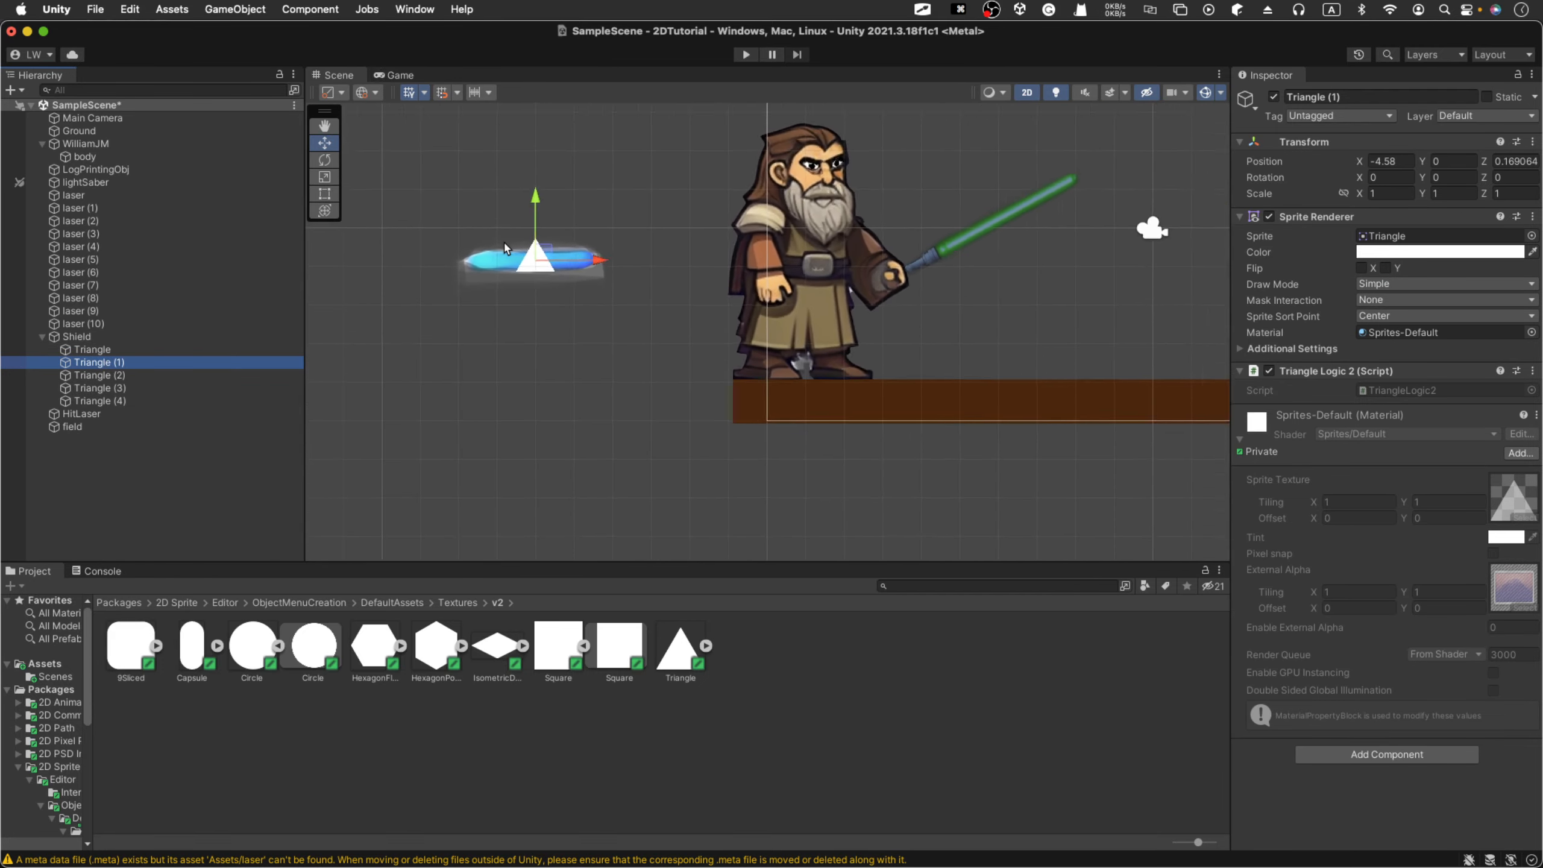
scroll(505, 246, down, 1)
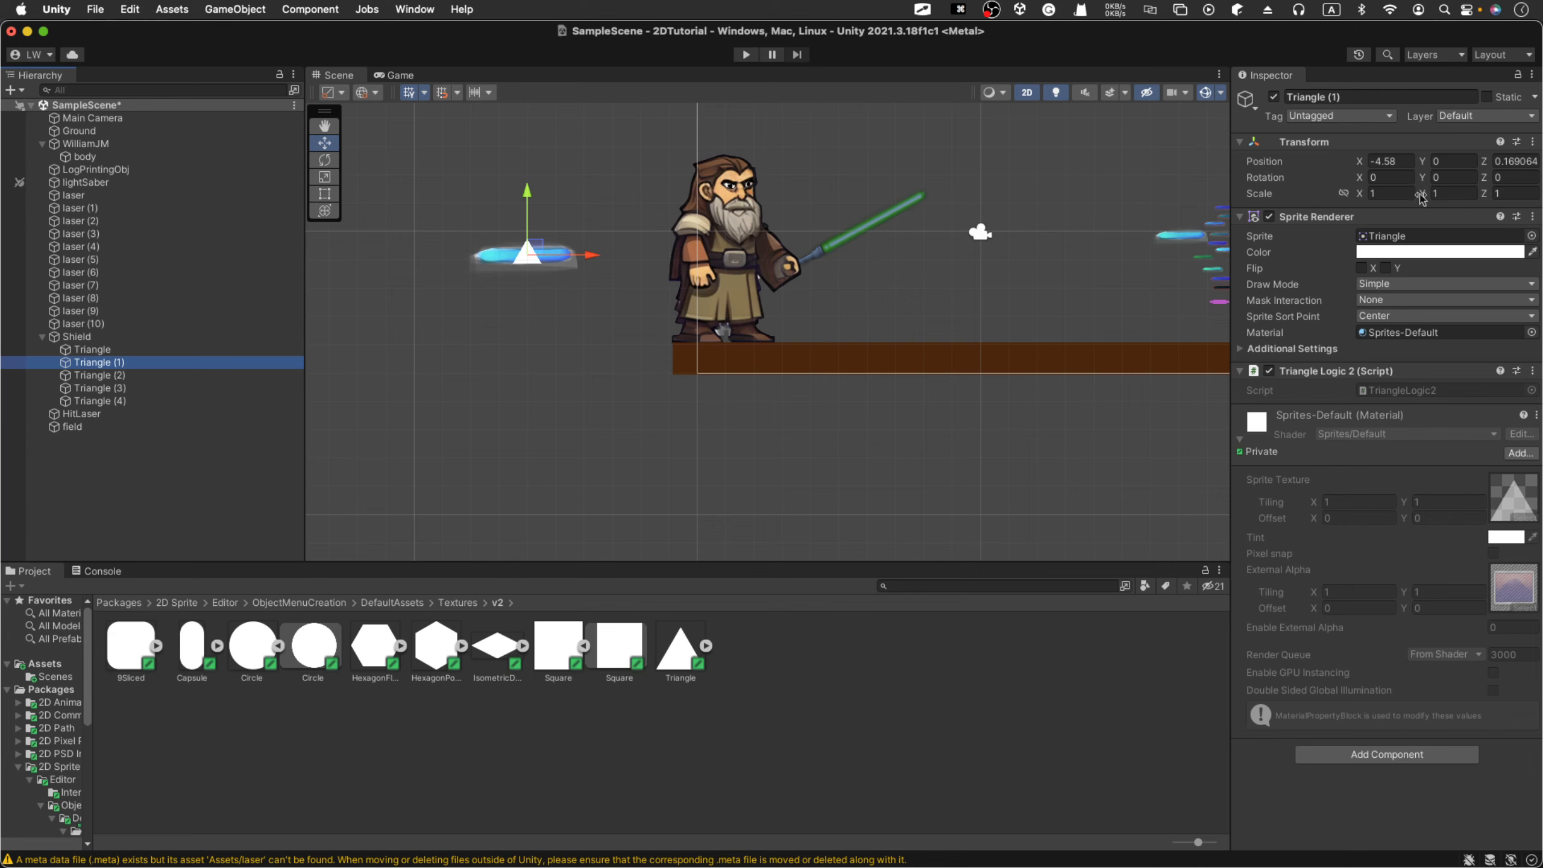
click(1438, 195)
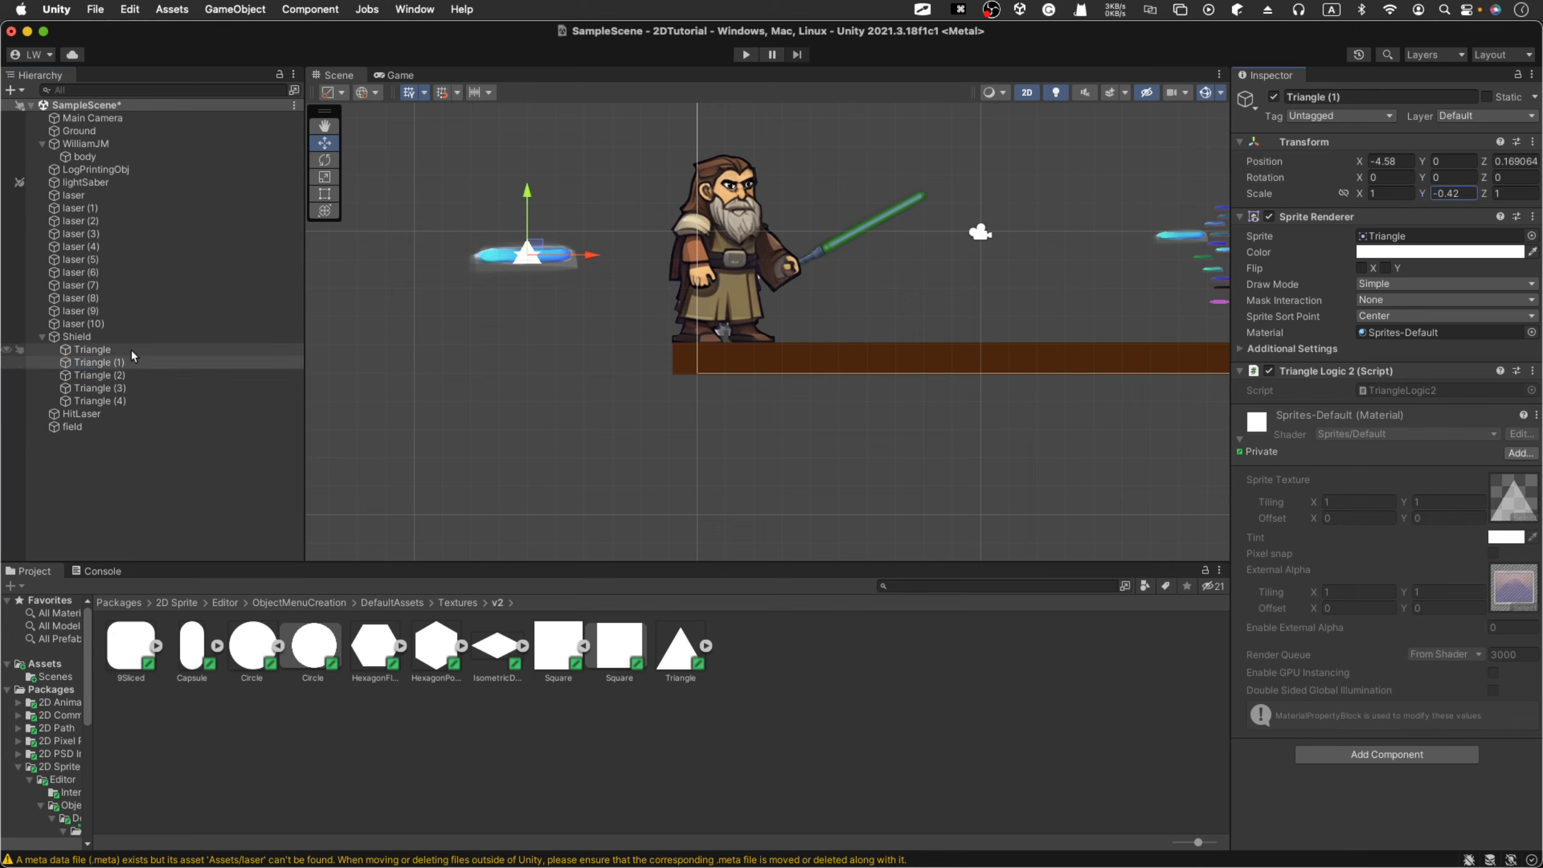
Step: Set the Shield's Triangle Y scale to 0.54, and play the scene briefly to test it
click(92, 349)
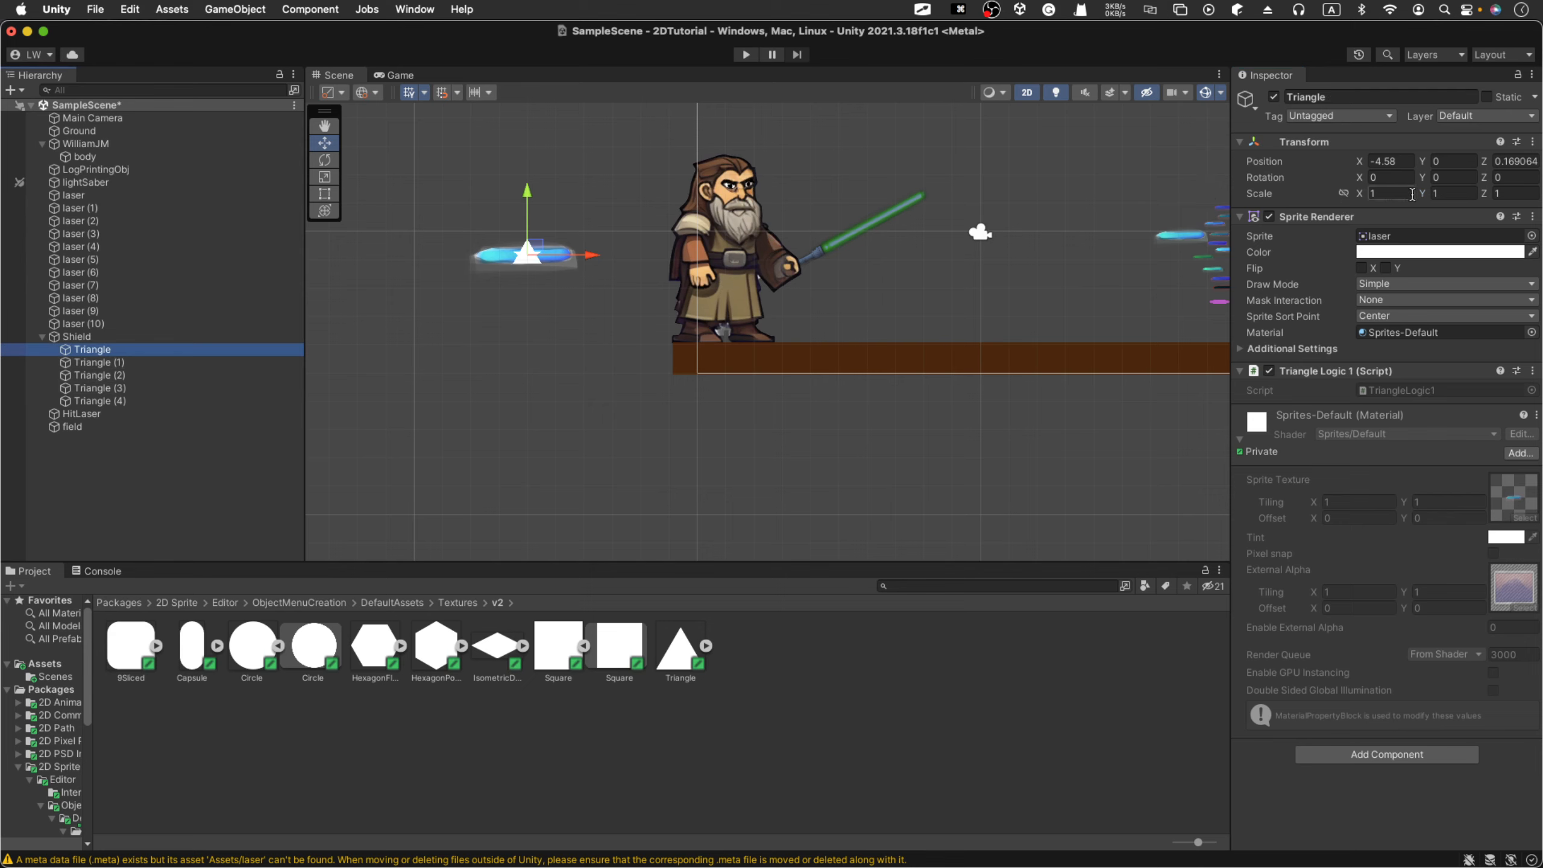
drag(1421, 193, 1405, 197)
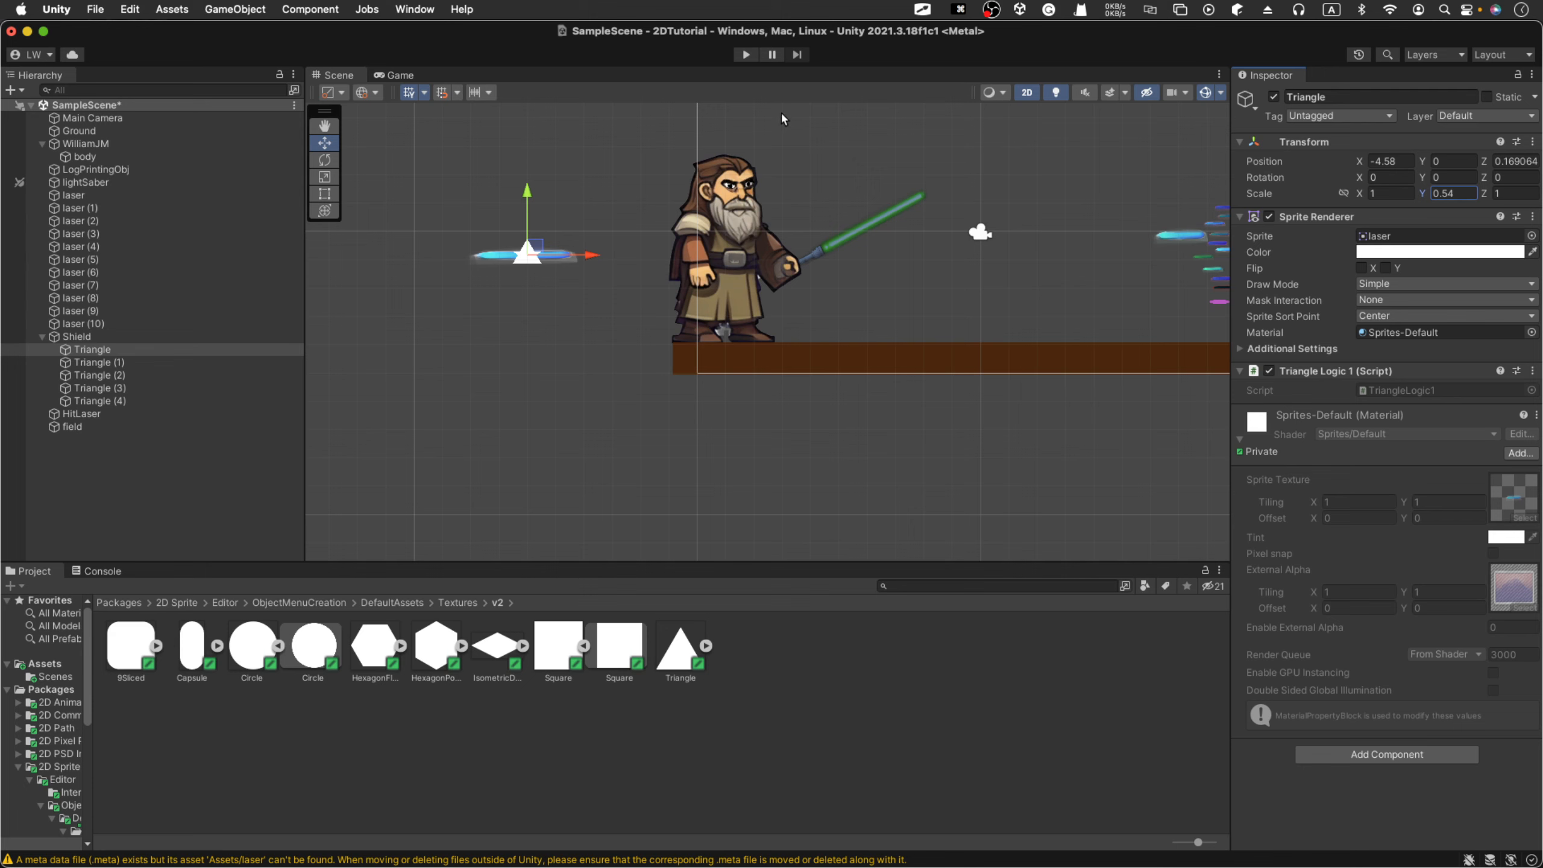
click(746, 55)
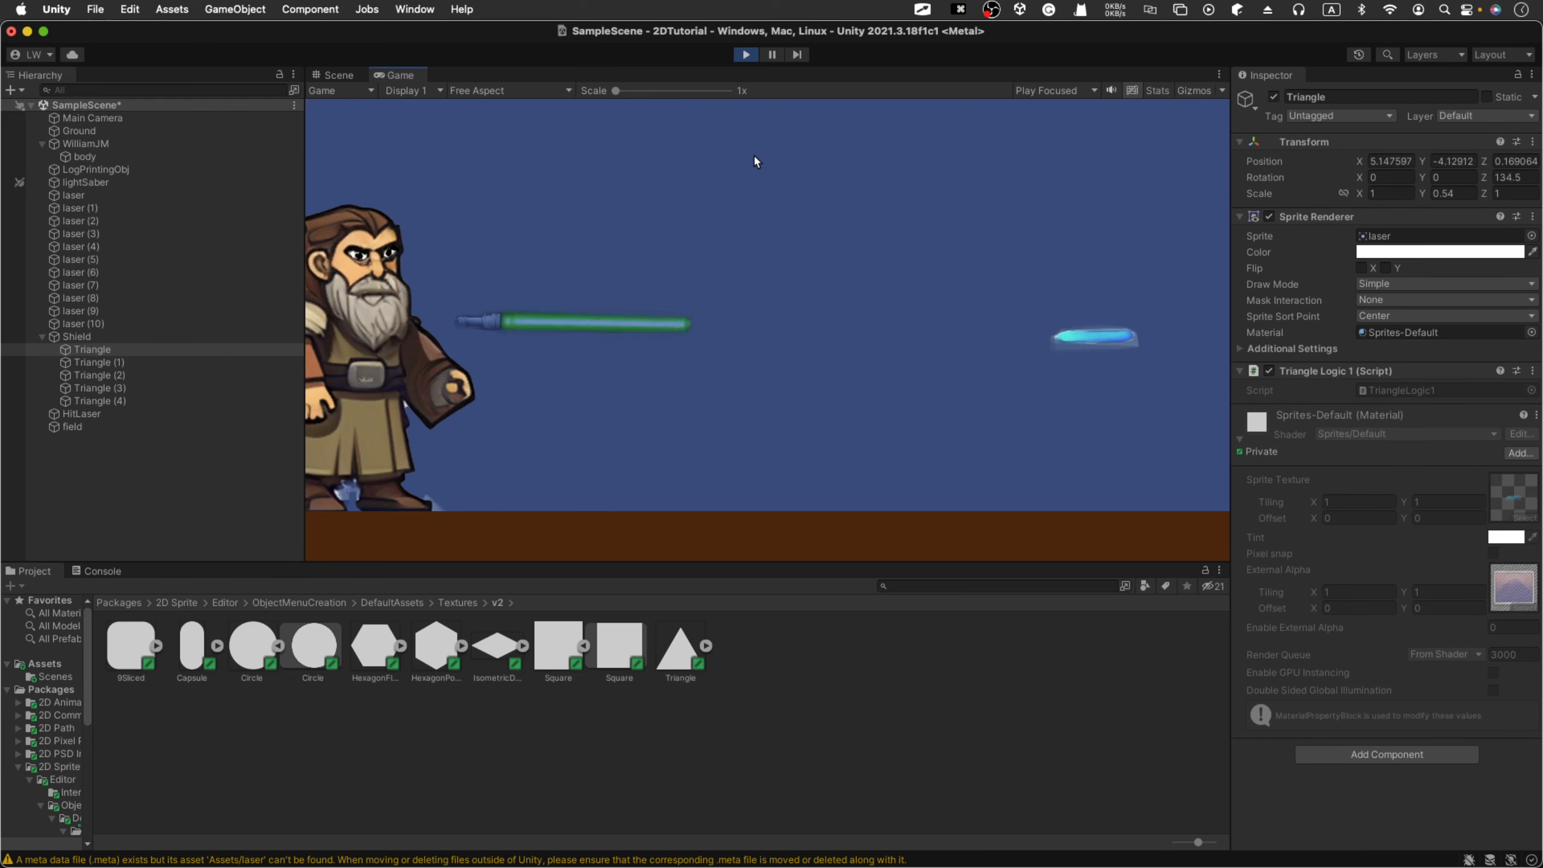
click(742, 55)
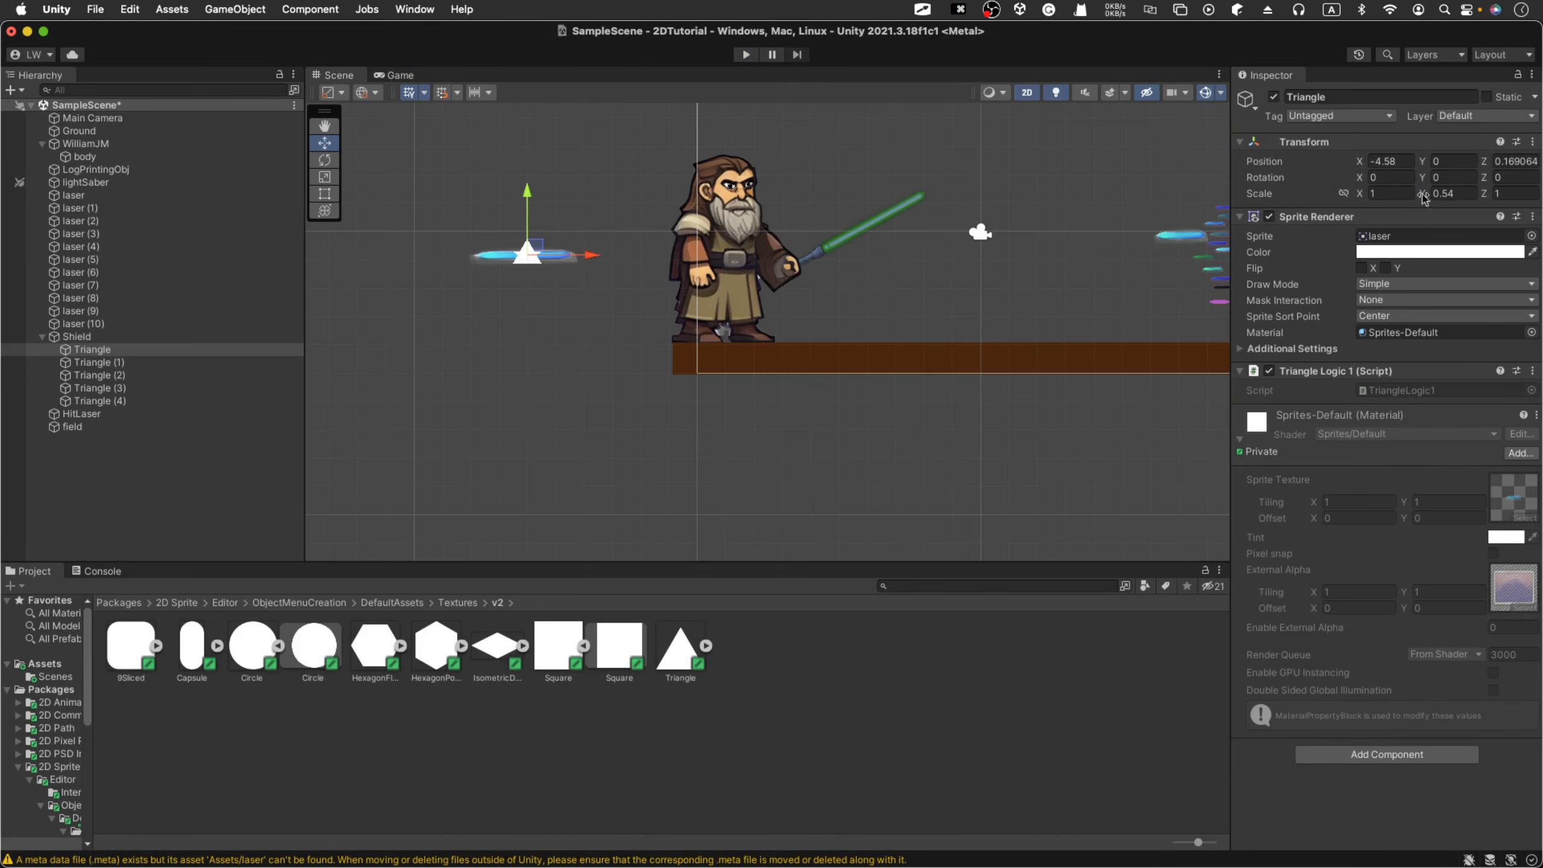
Step: Set the scale of the Shield's first Triangle to X 0.3 and Y 2
drag(1422, 200, 1470, 199)
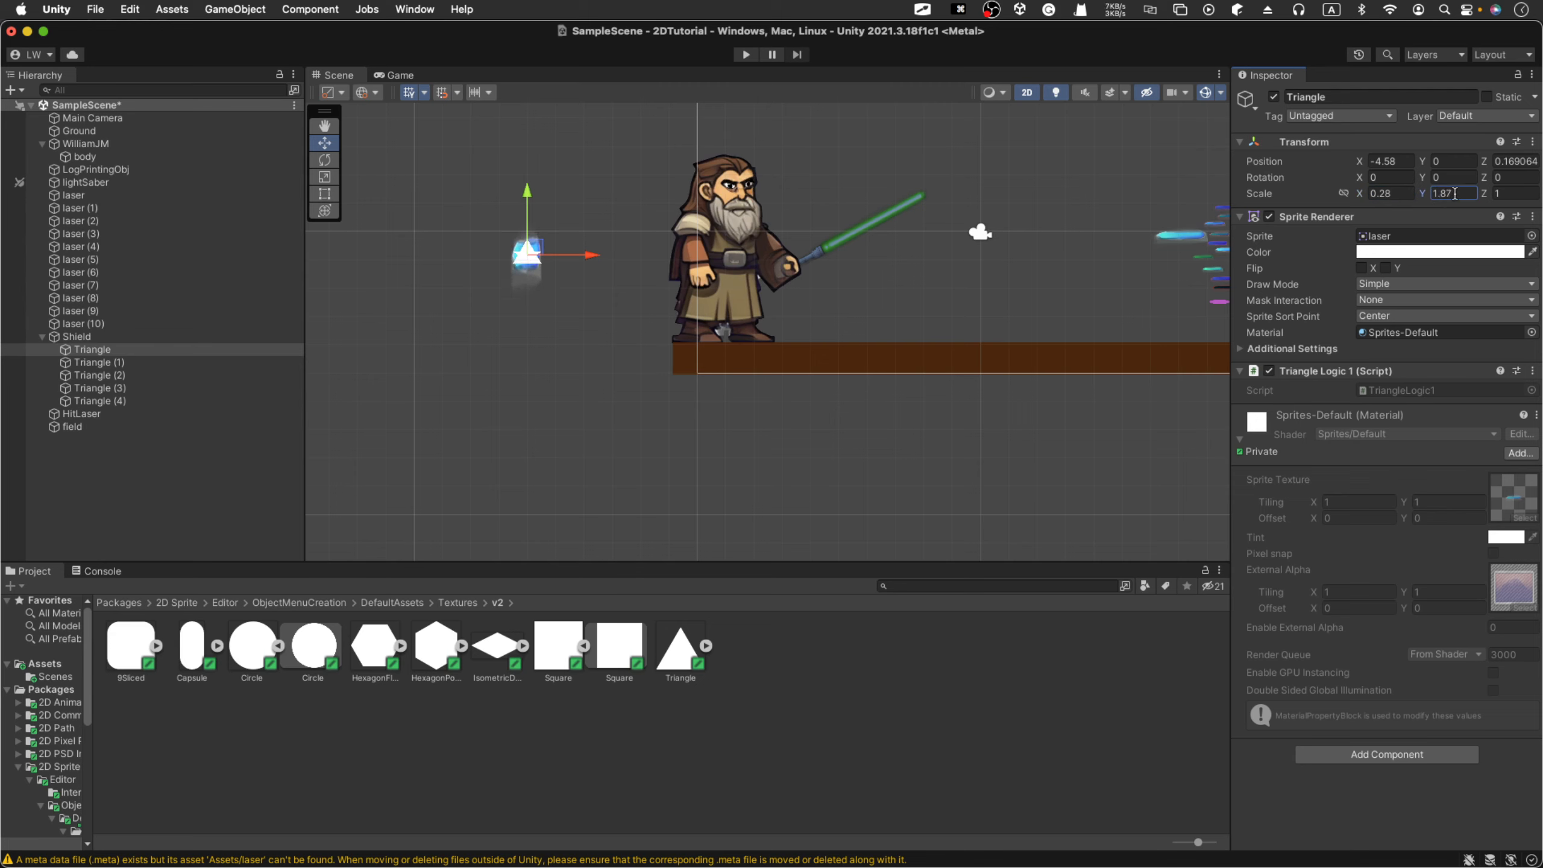
text(2)
click(1389, 194)
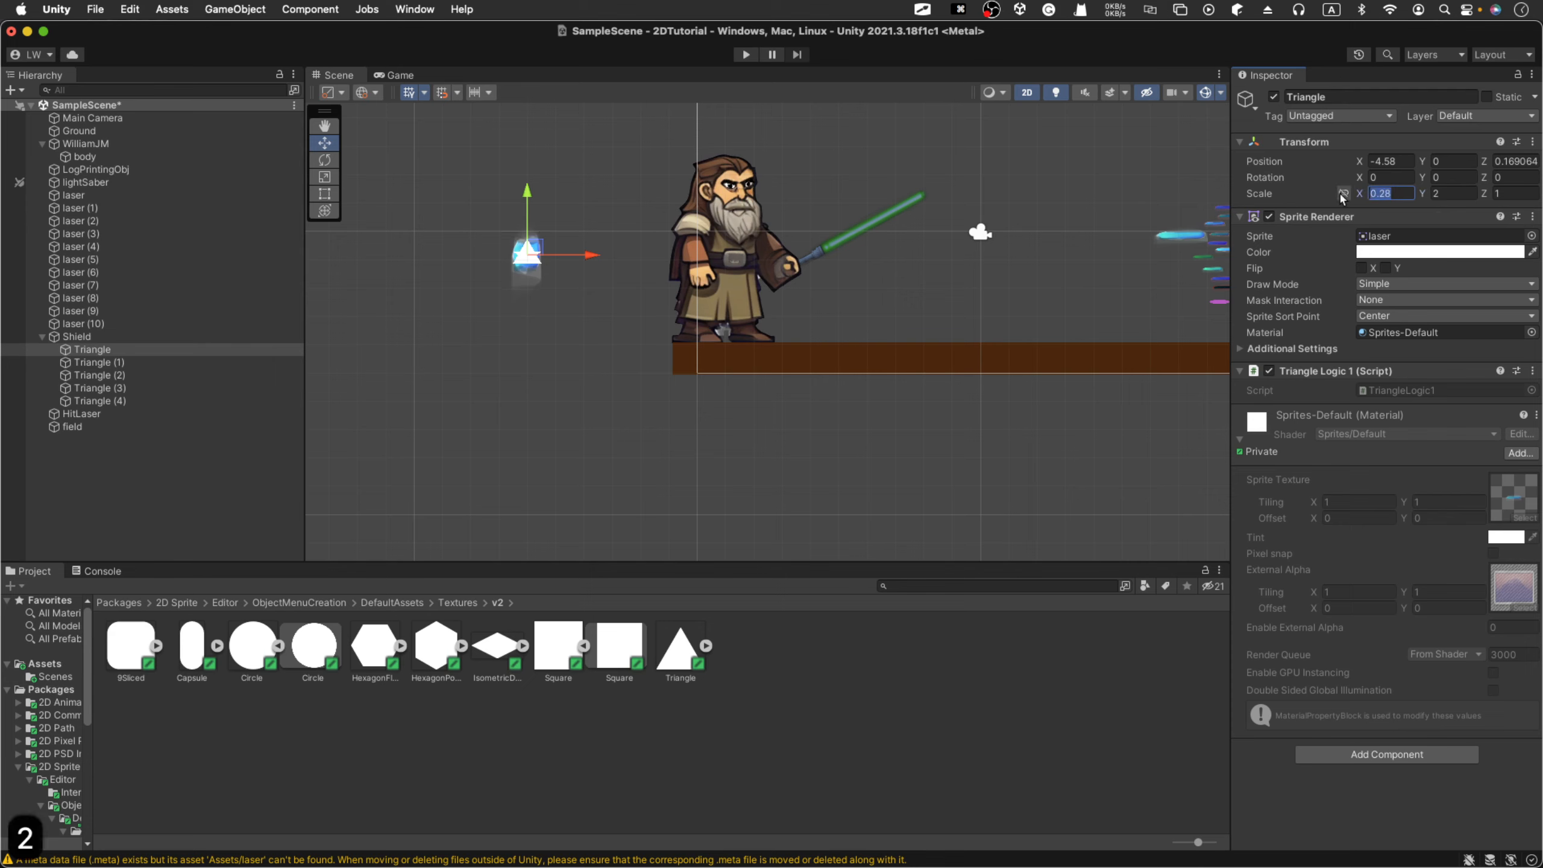
text(0.3)
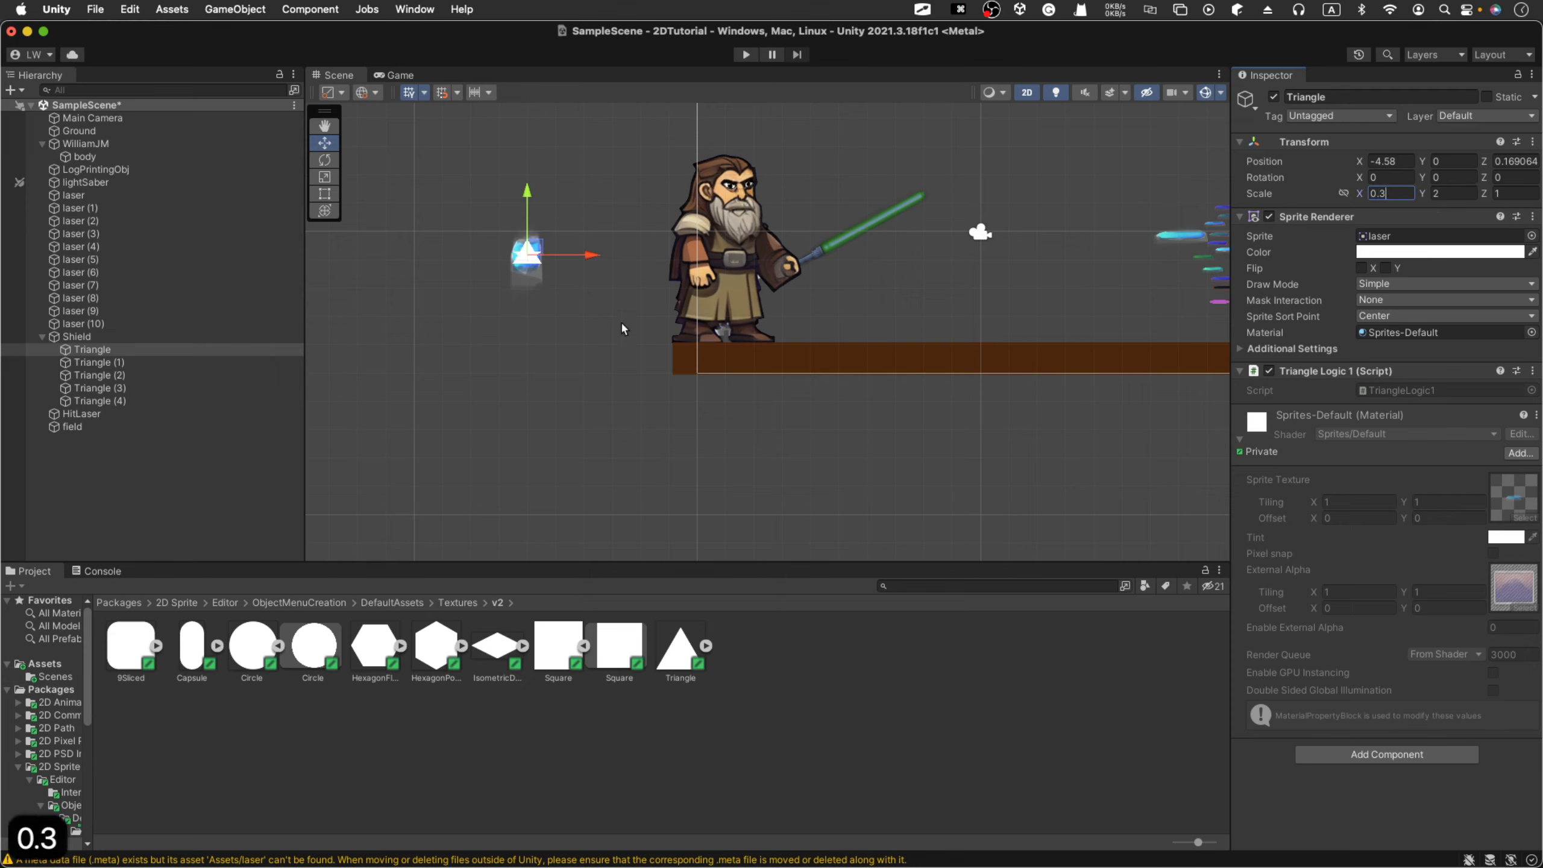
Step: Assign the laser sprite to the Shield's Triangle (1)
click(91, 363)
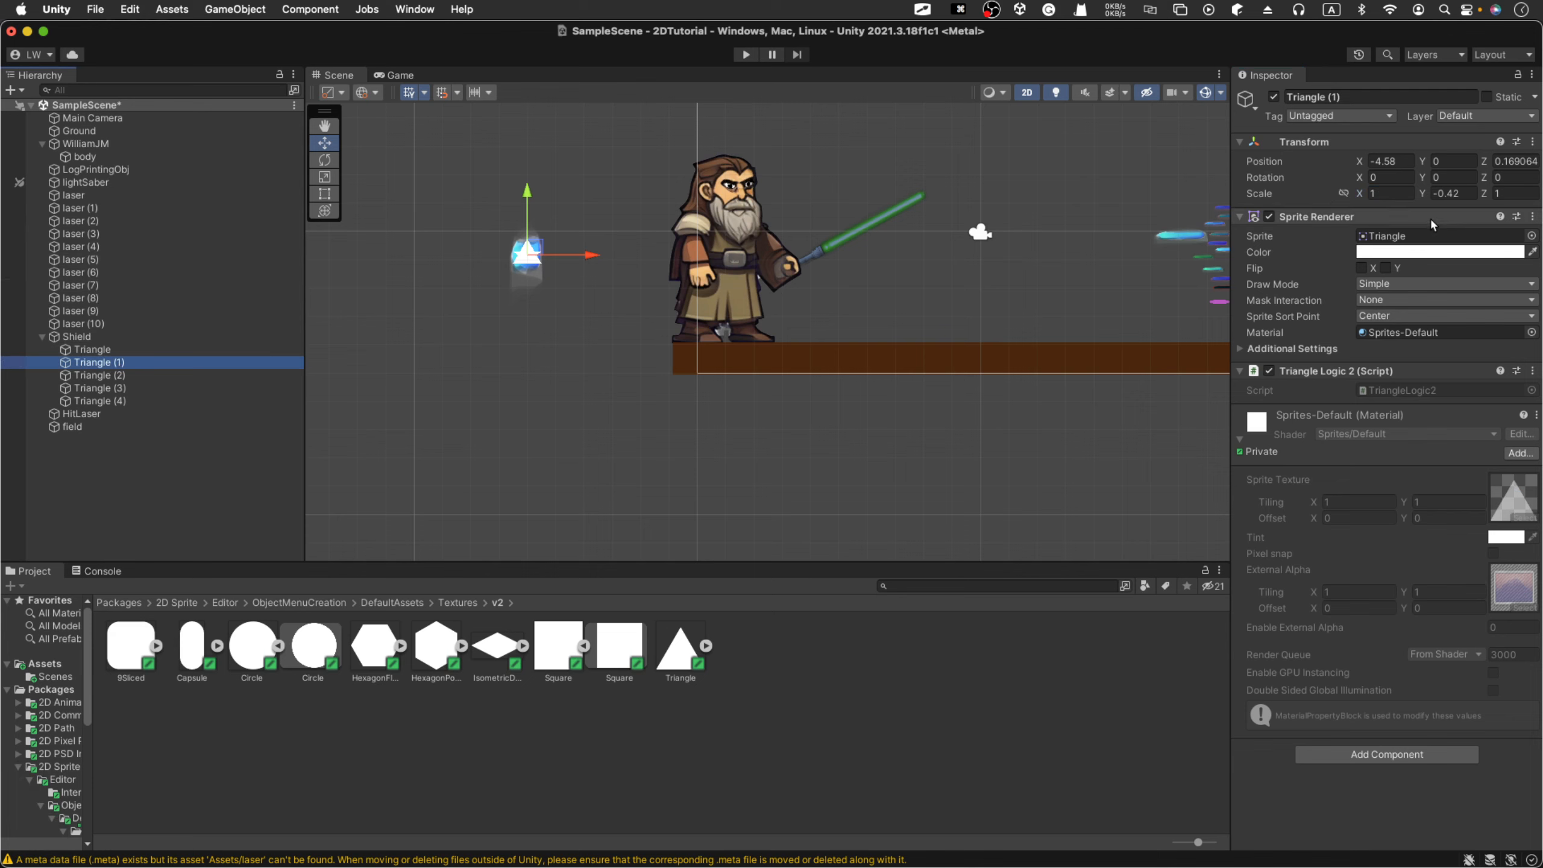
click(1382, 193)
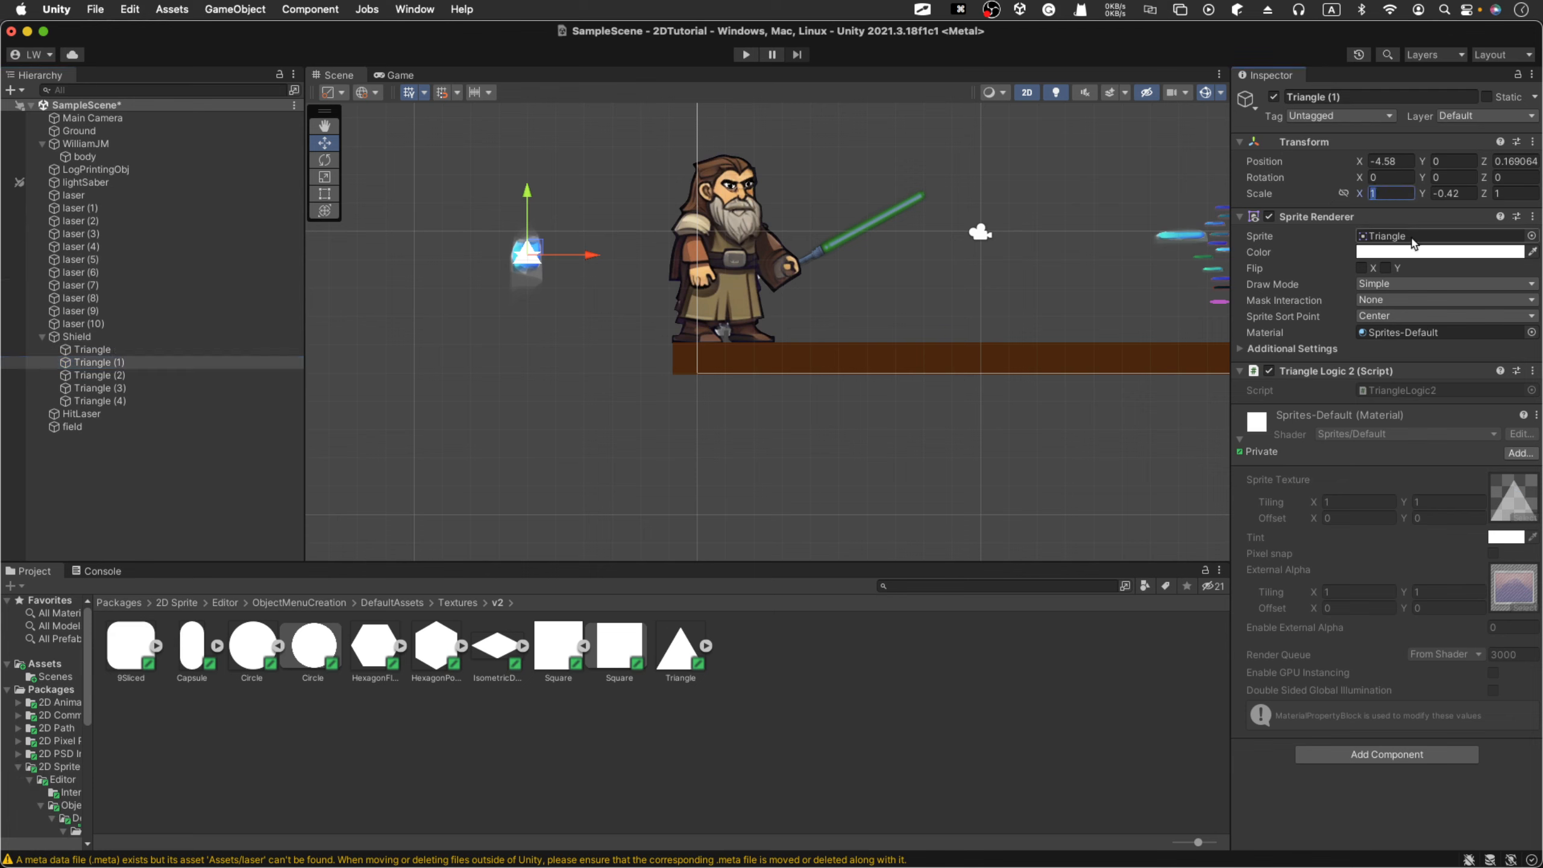
click(1531, 237)
text(laser)
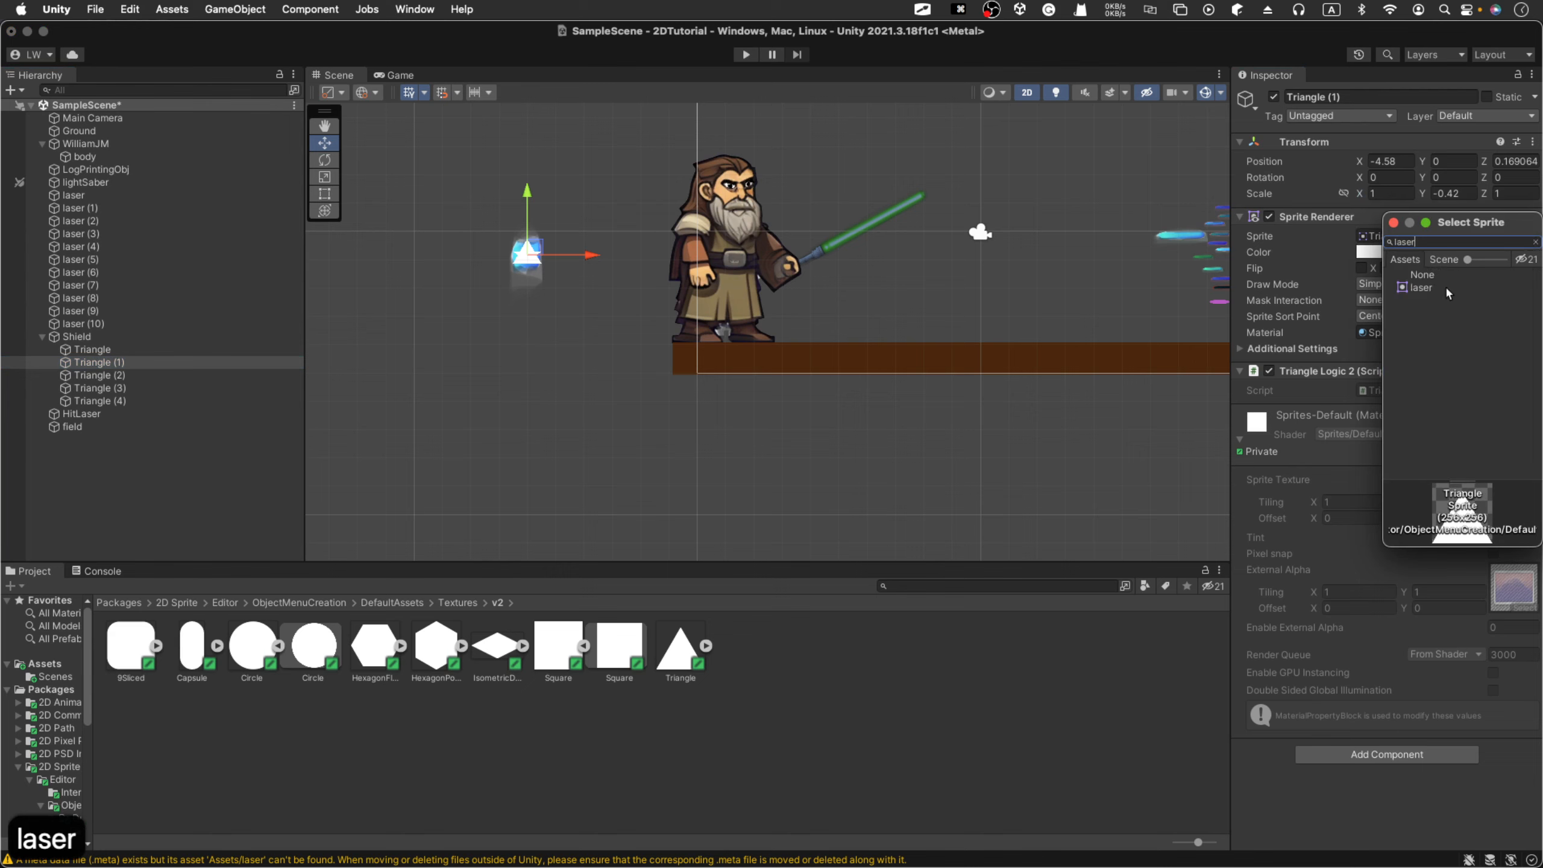
click(1446, 290)
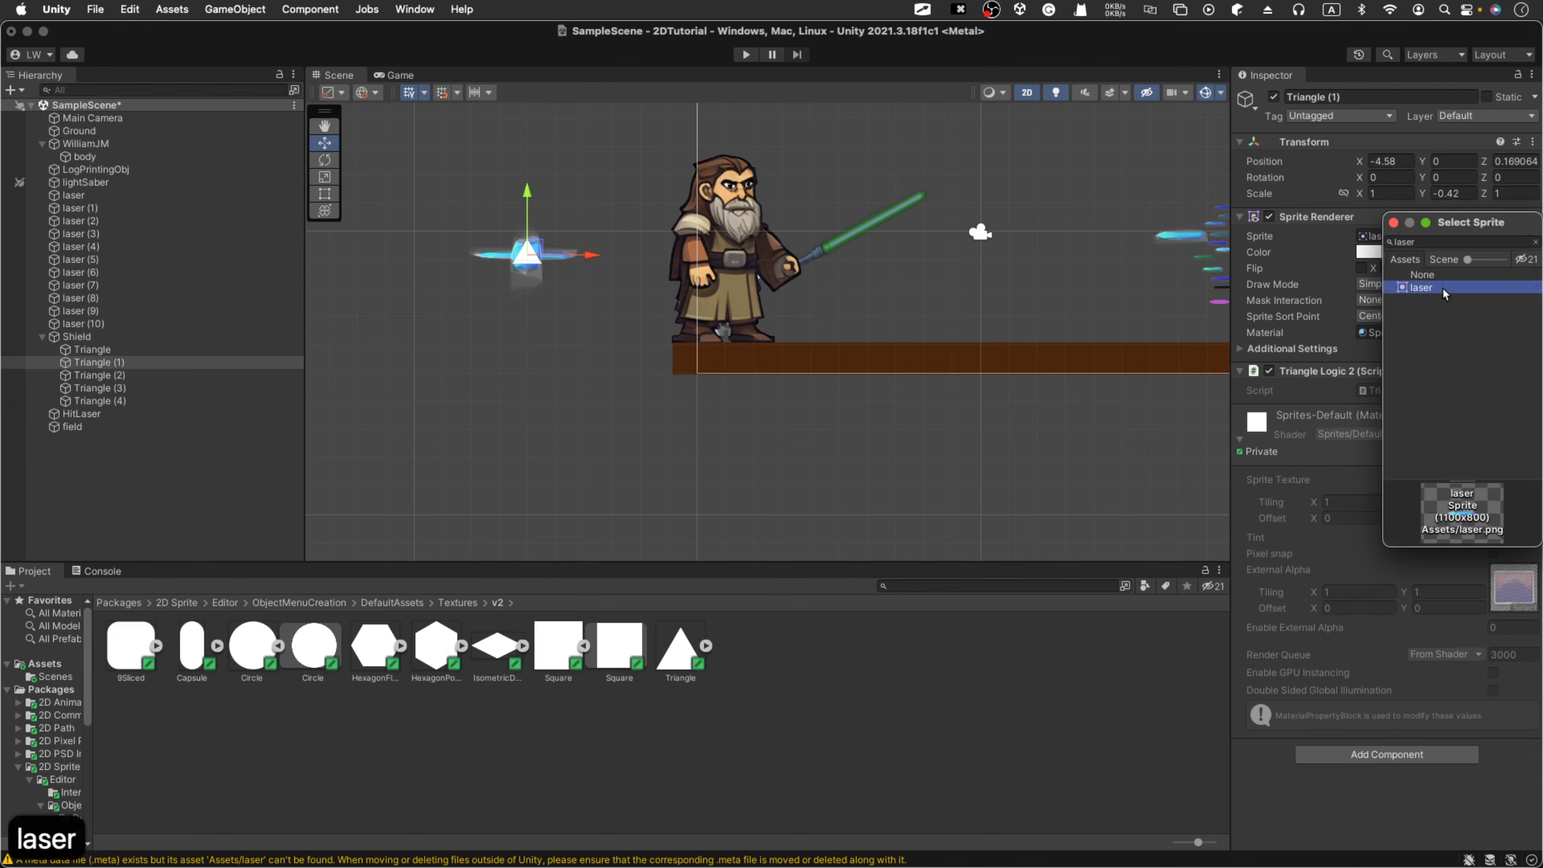
key(Return)
Step: Set the scale of Triangle (1) to X 0.3 and Y 2
click(1381, 193)
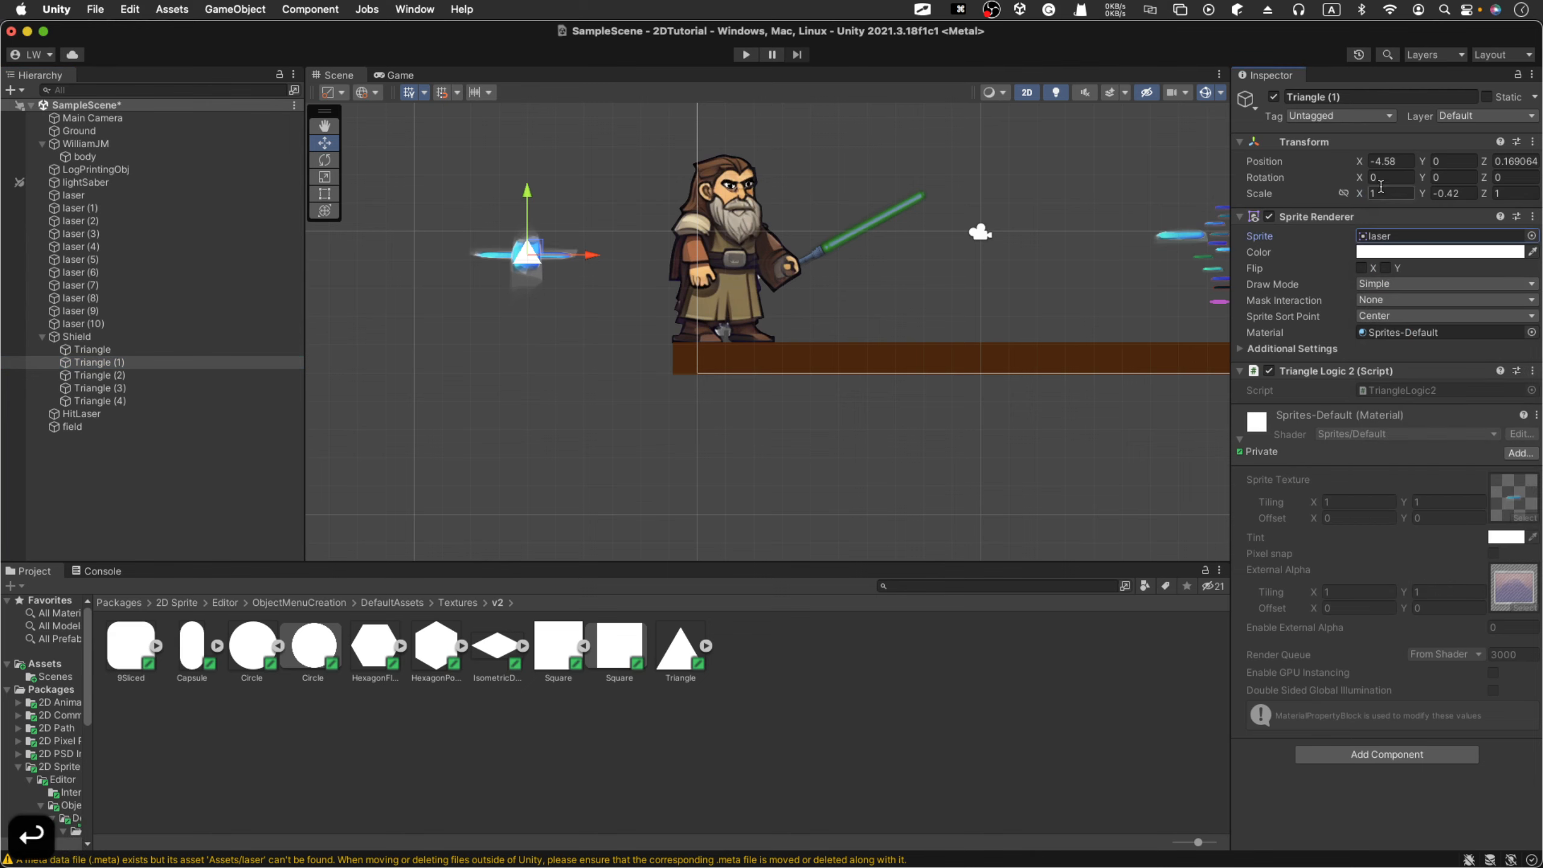
text(0.3)
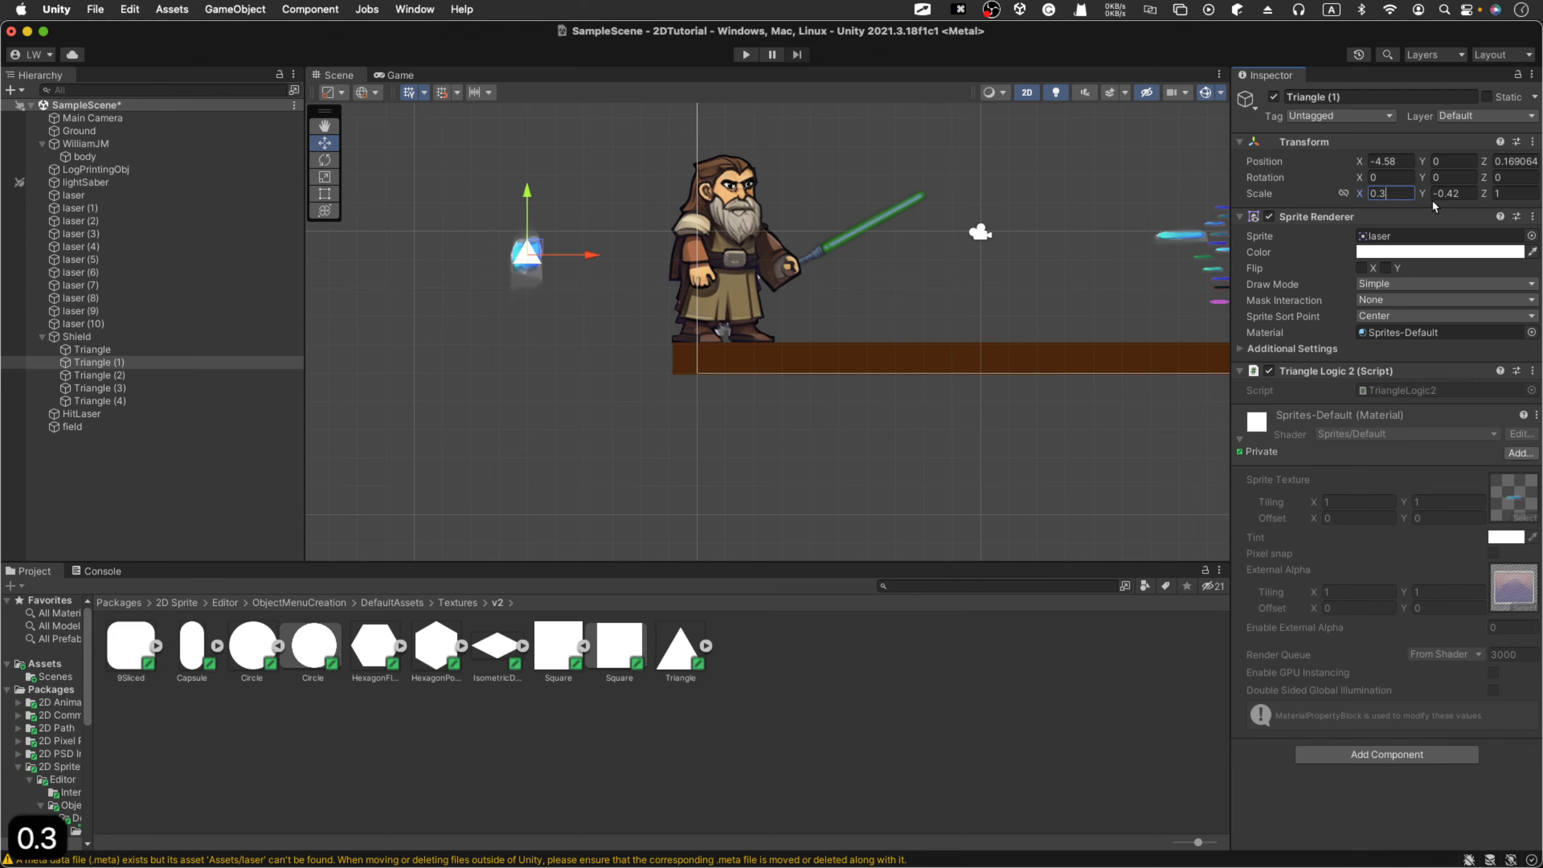
click(1447, 193)
text(2)
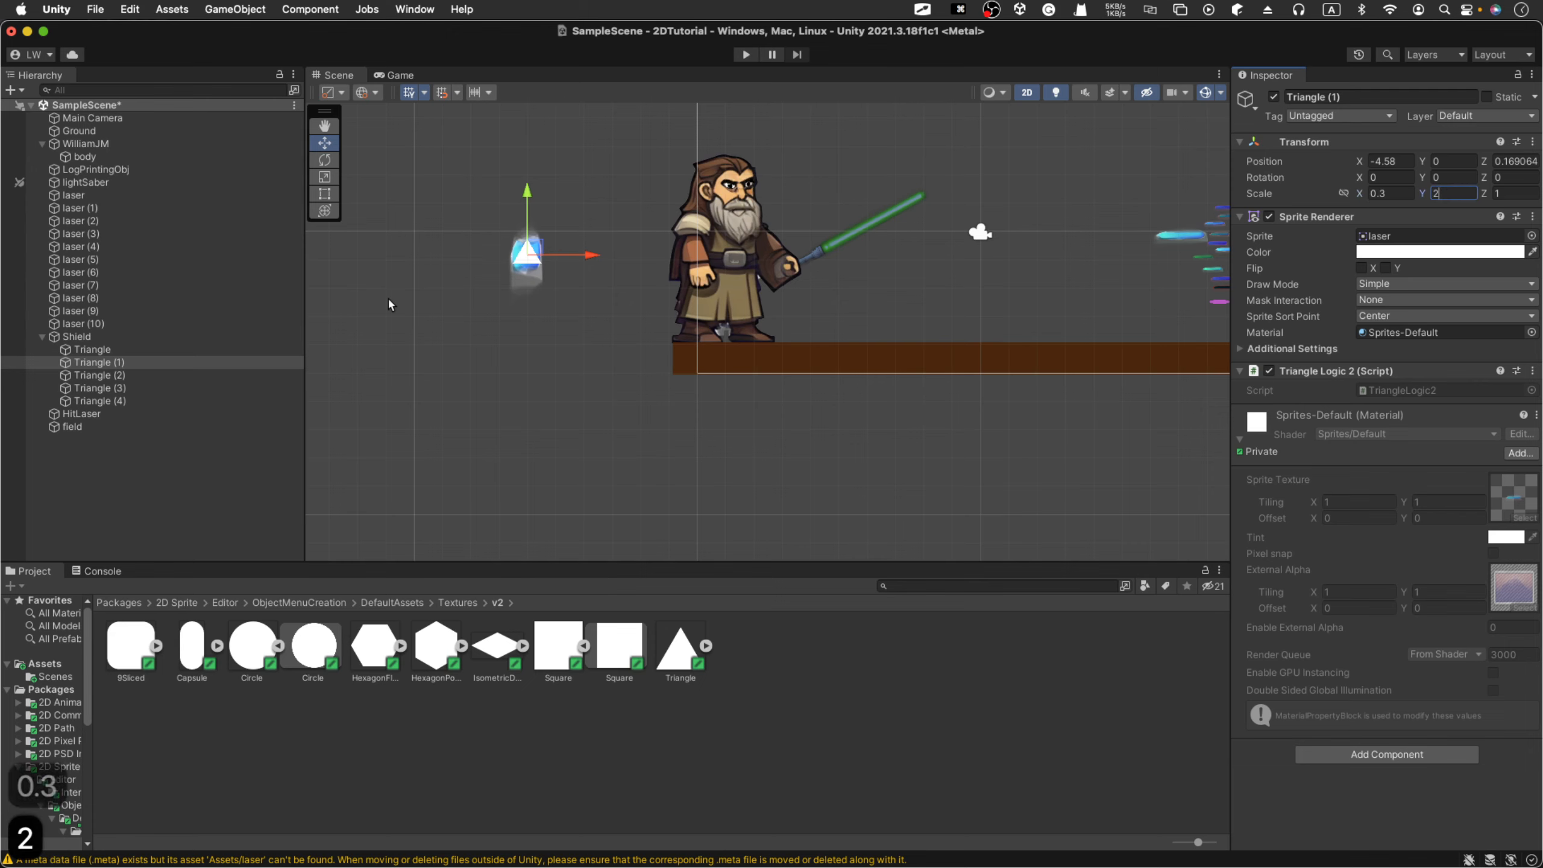
Step: Focus the scene on the Shield's Triangle (2) and play the scene to test it
double_click(65, 376)
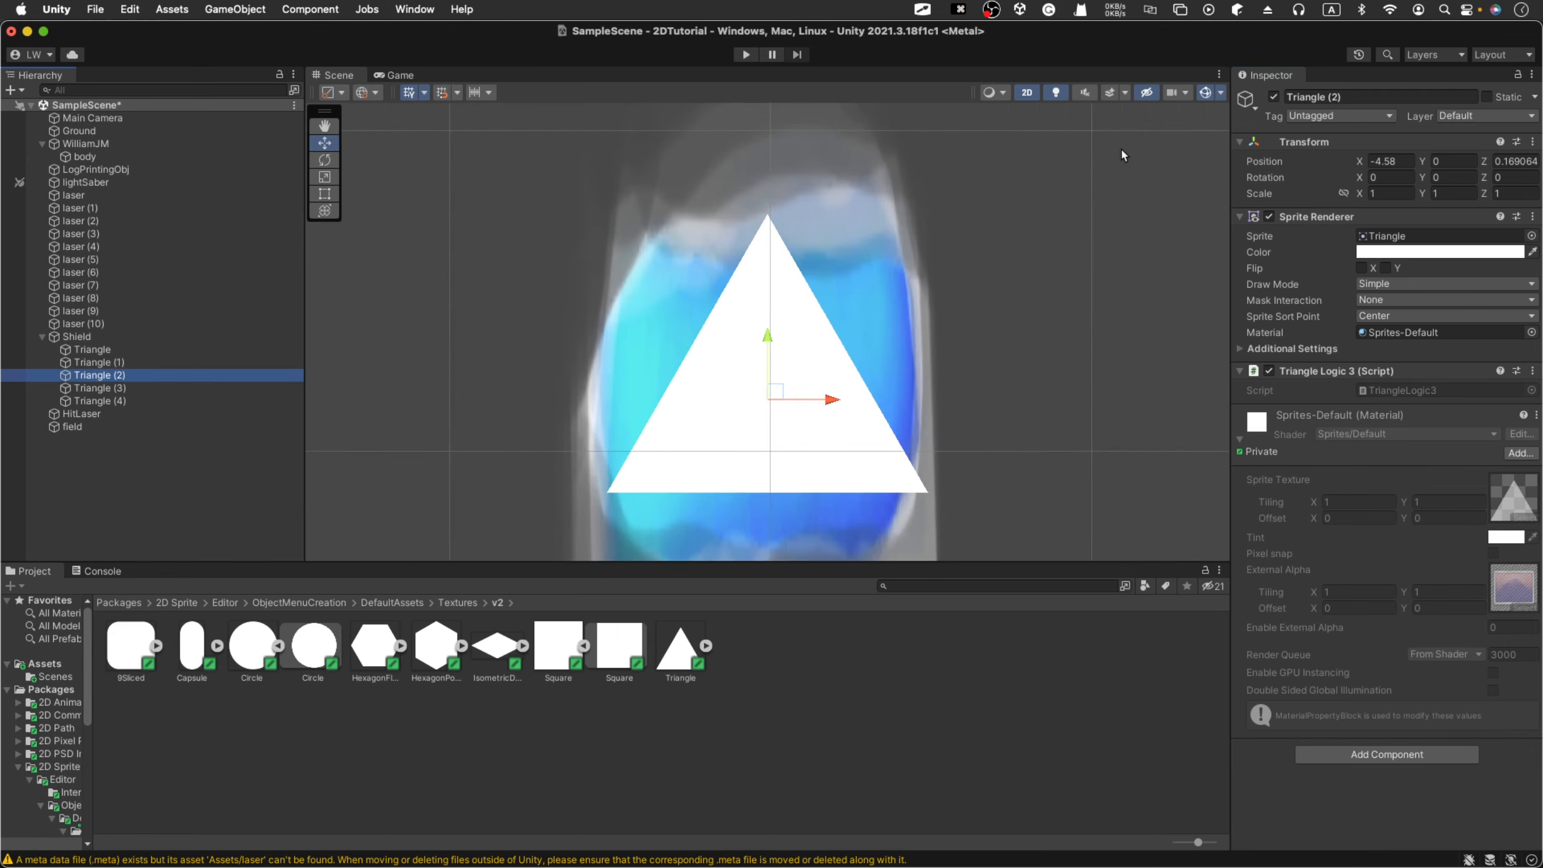
click(746, 54)
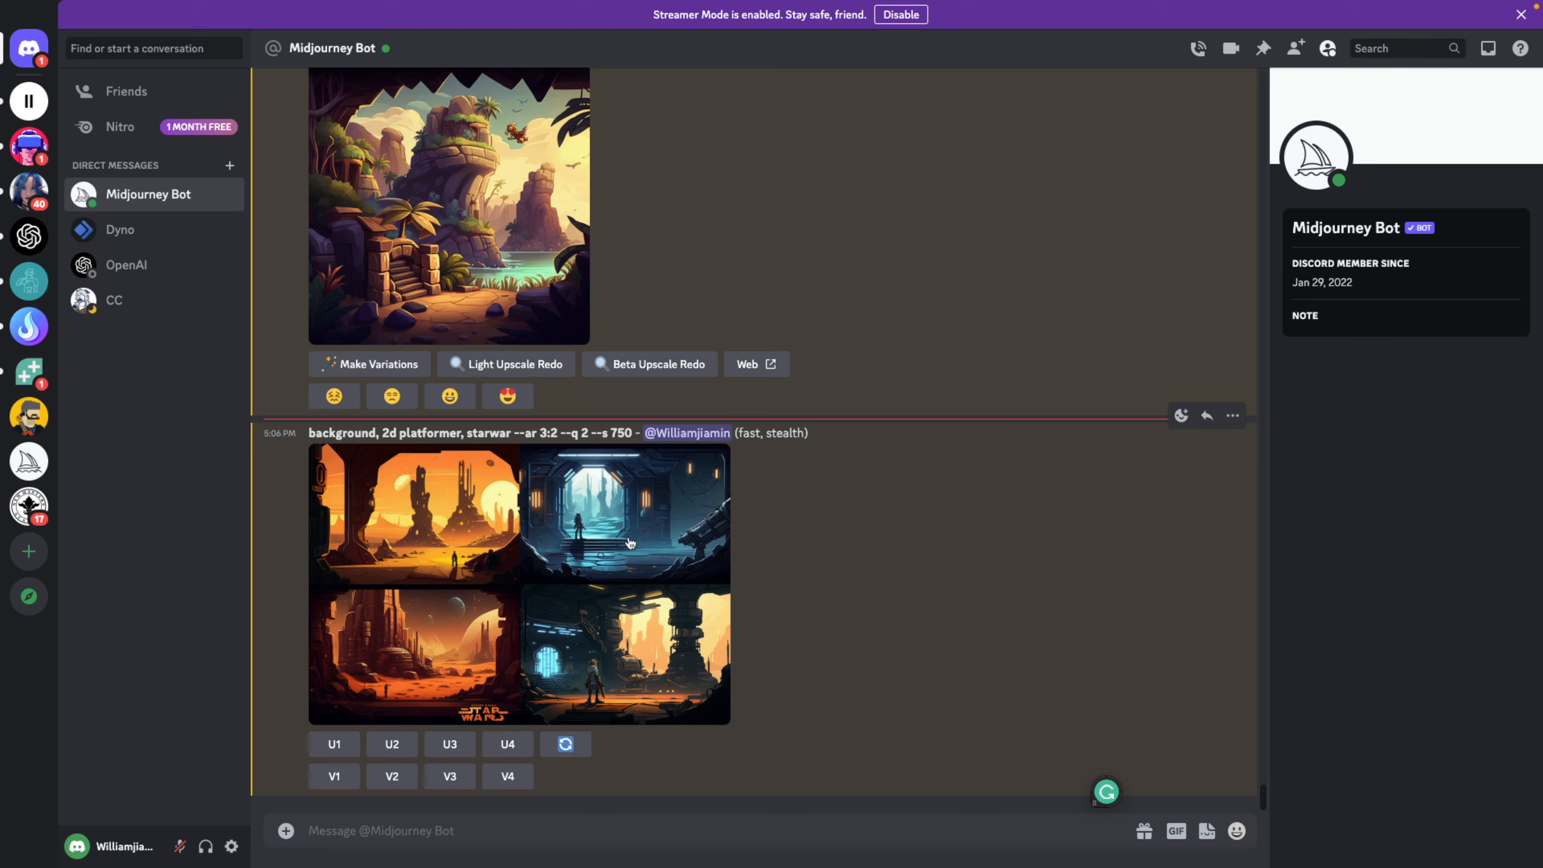
Step: In Discord, upscale the second image of Midjourney's "background, 2d platformer, starwar" grid
click(382, 745)
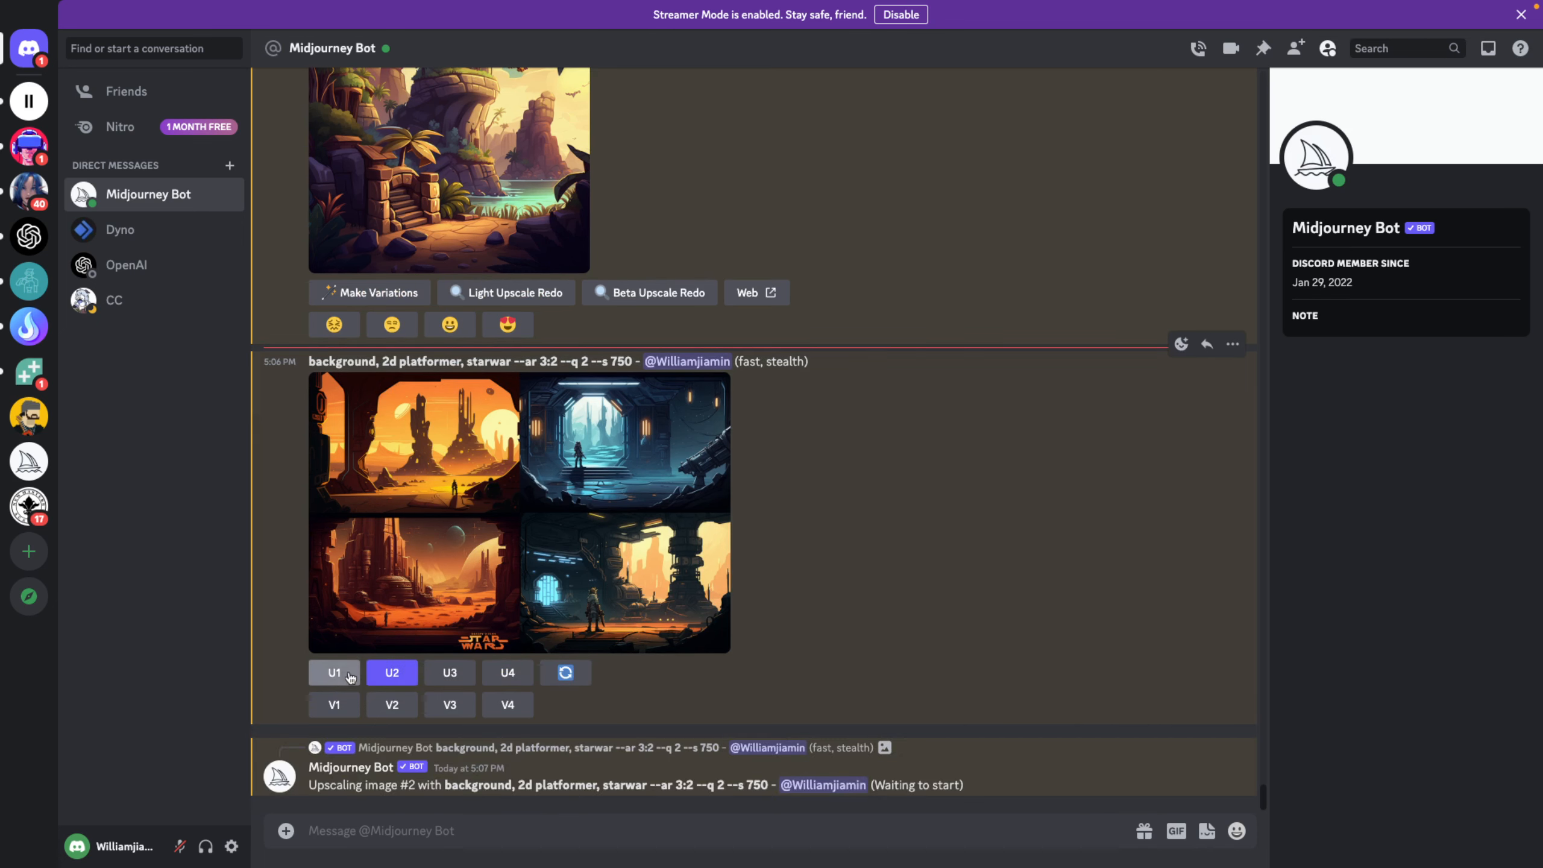
scroll(722, 412, up, 5)
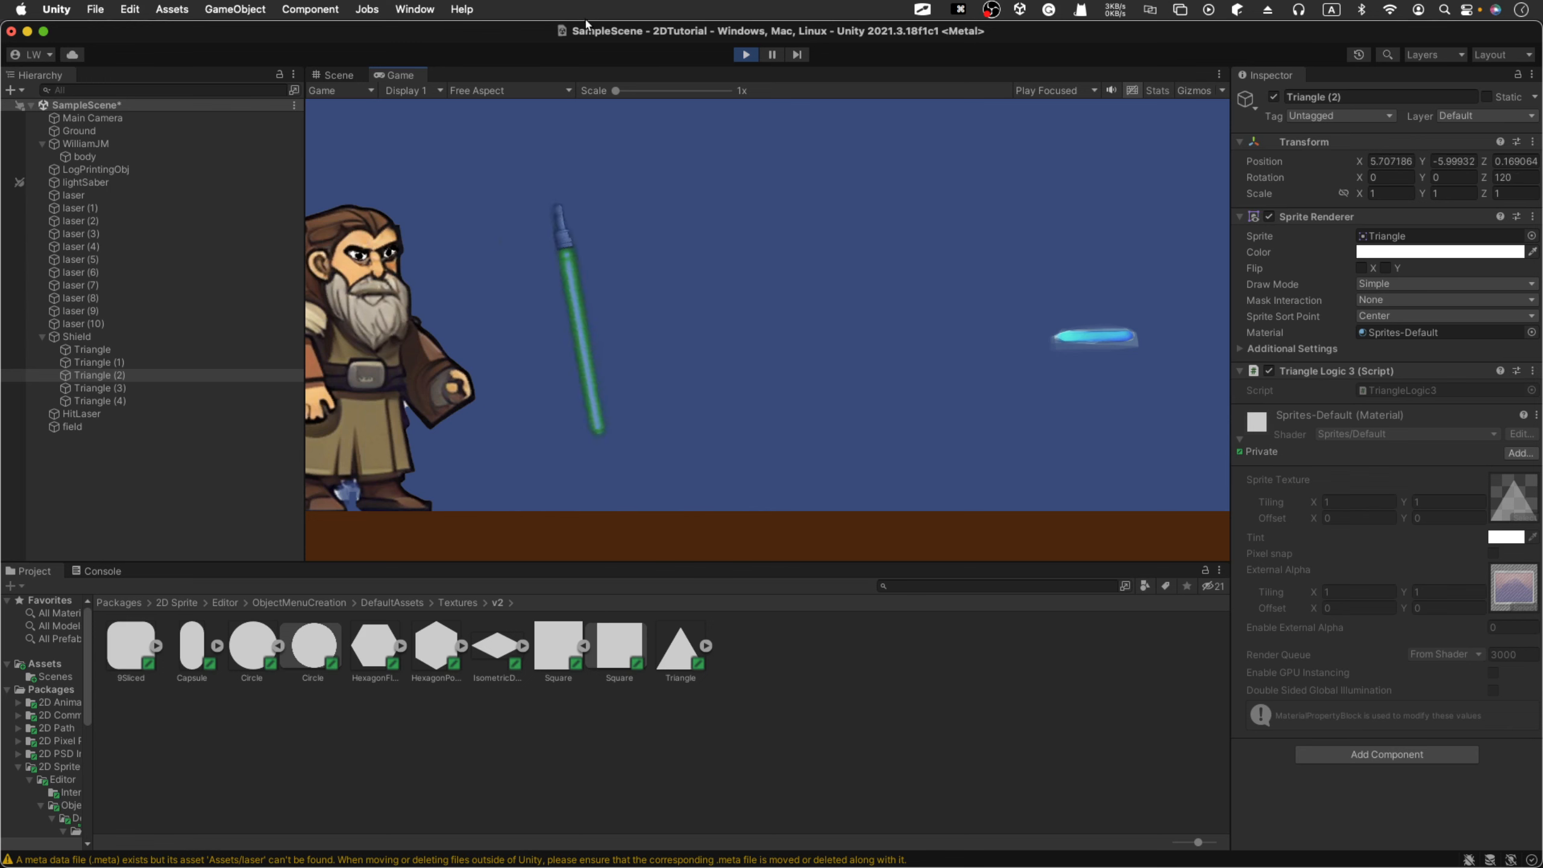
Step: In Unity, stop playing the scene and set the scale of Triangle (3) to X 0.3 and Y 2
click(746, 54)
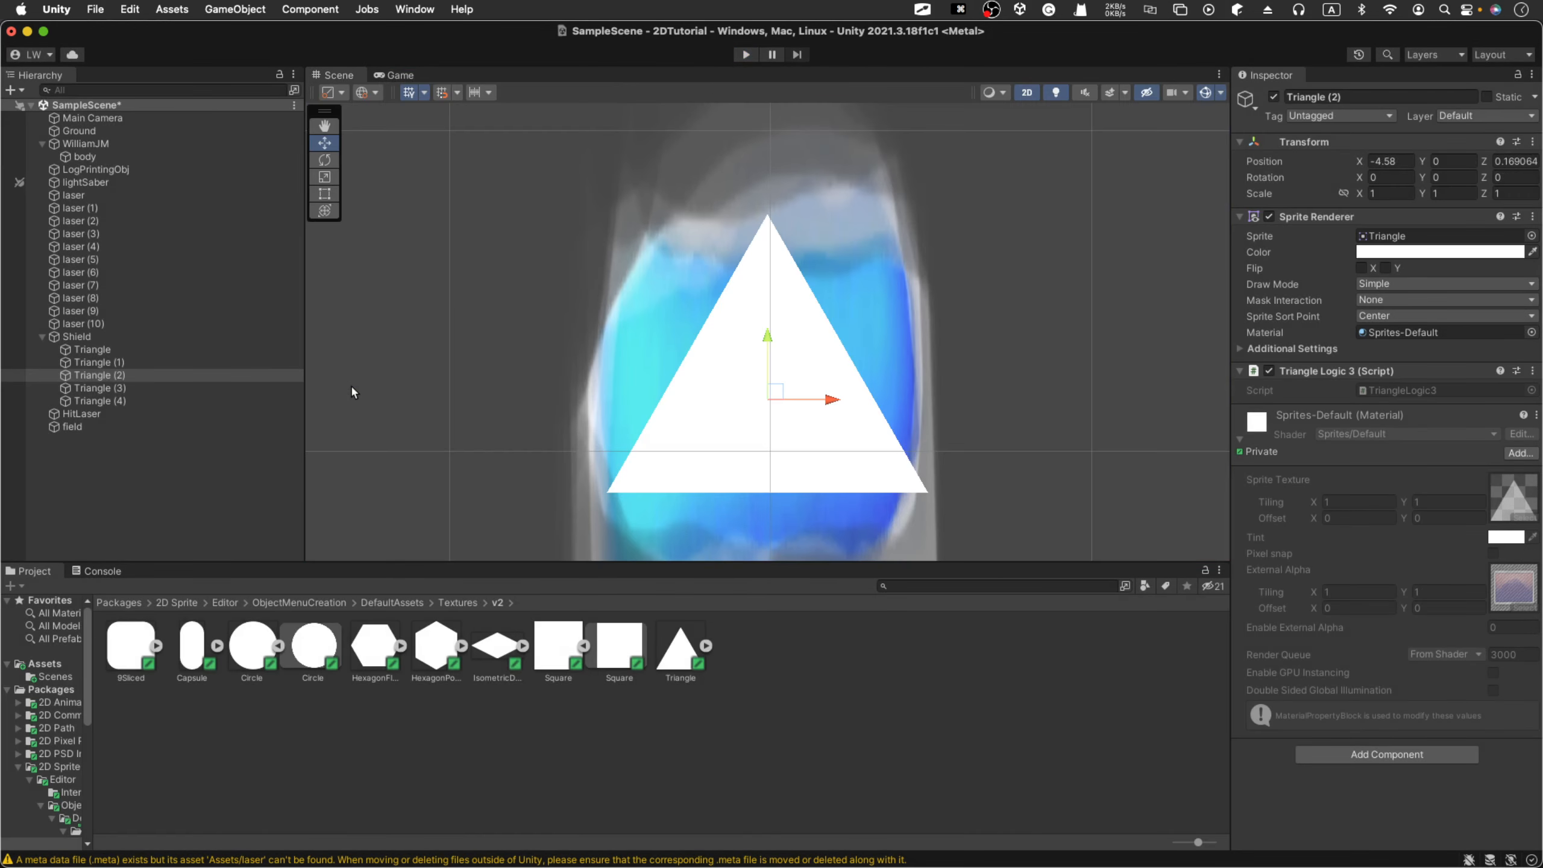
click(128, 388)
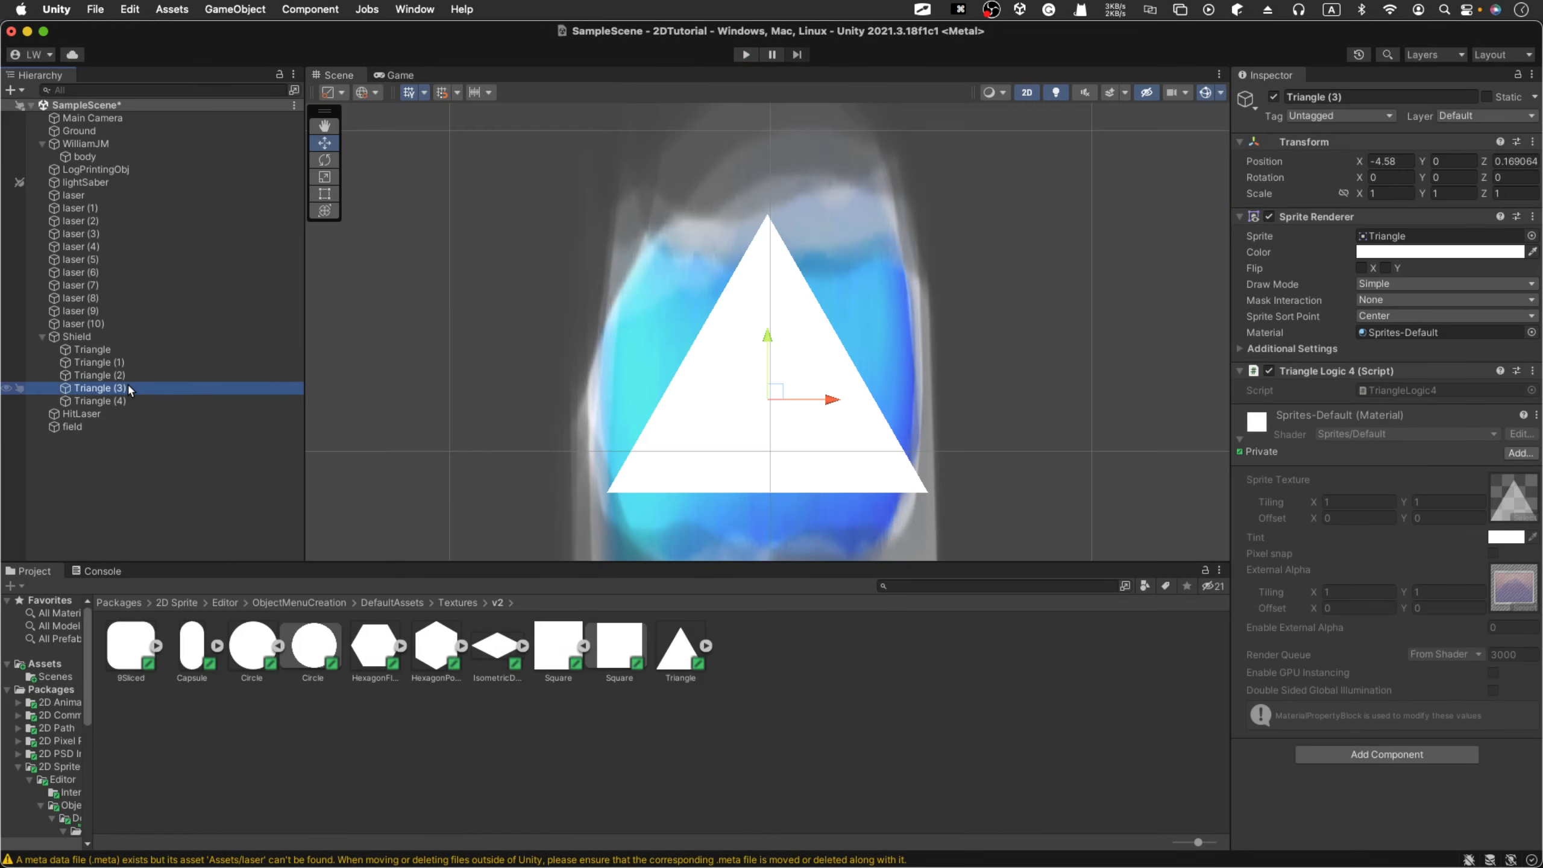
click(1374, 194)
text(0.3)
click(1445, 194)
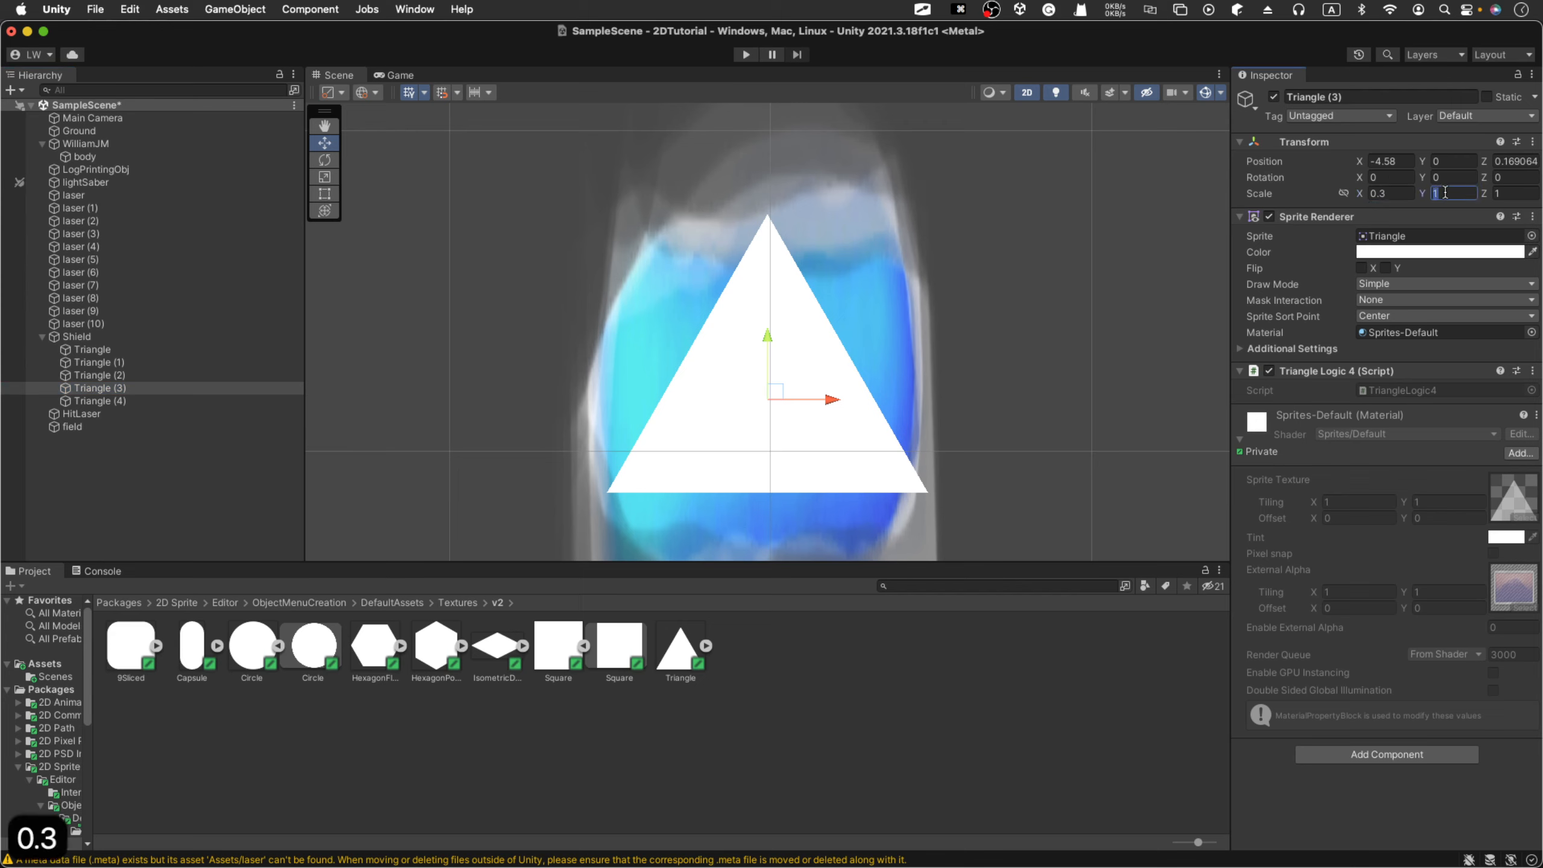
text(2)
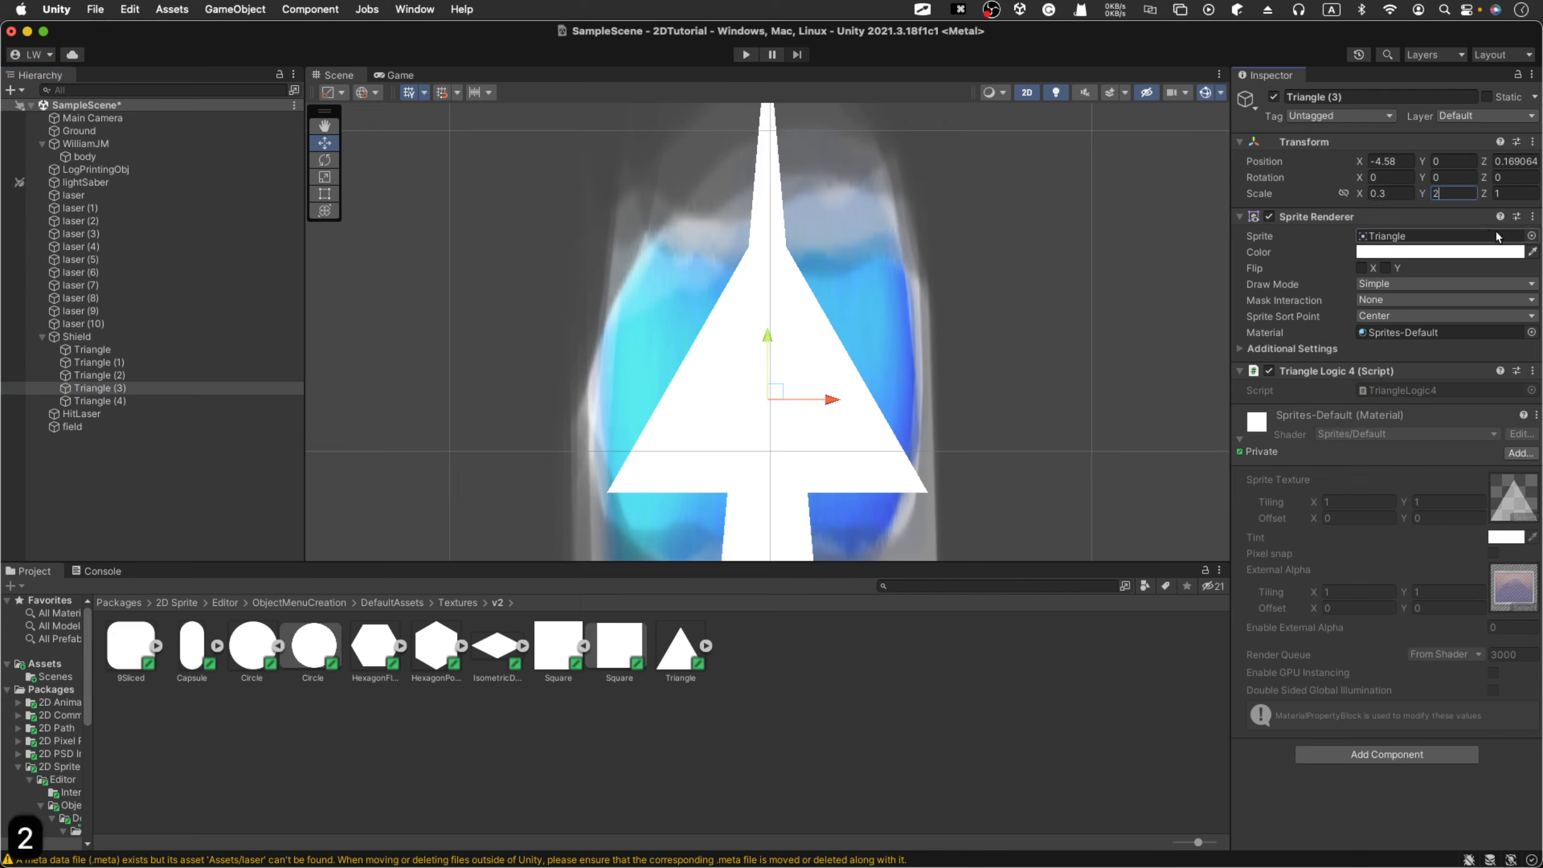
Step: Assign the laser sprite to the Shield's Triangle (3)
click(1530, 236)
text(laser)
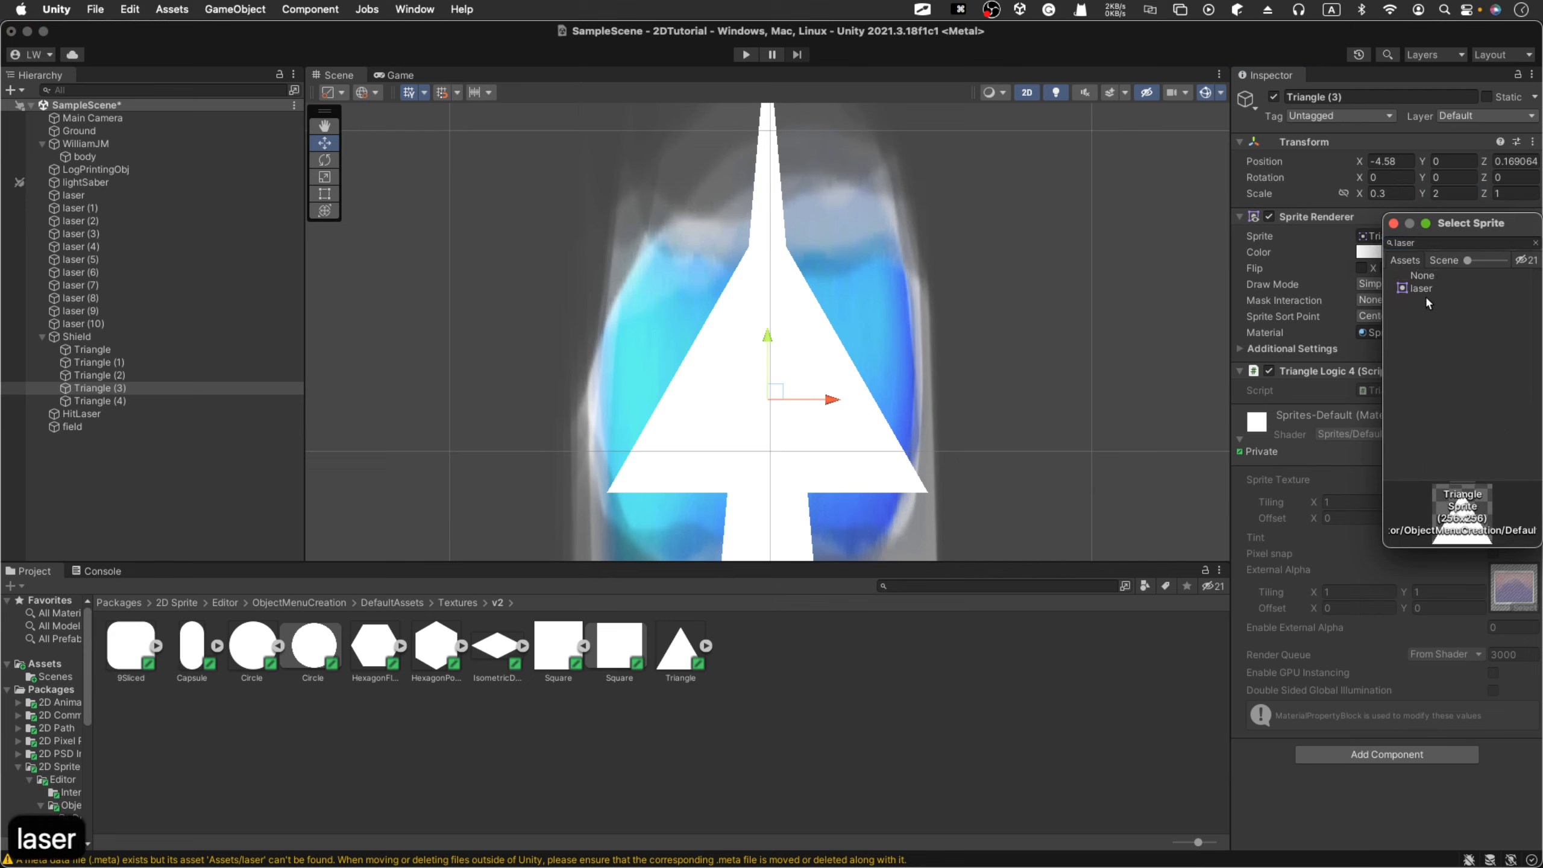
double_click(1421, 289)
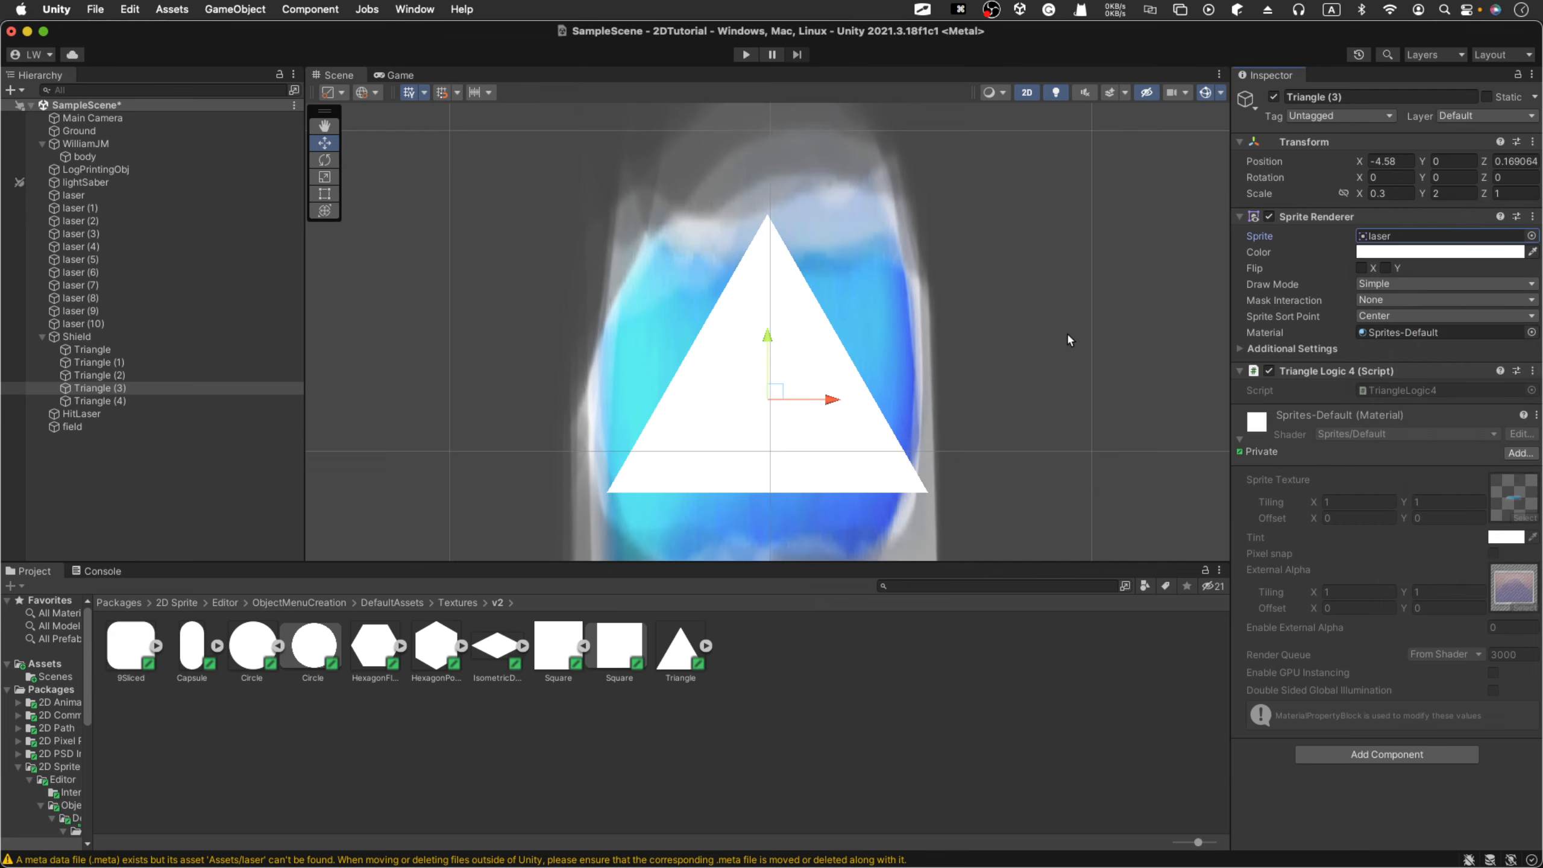
Step: Set the scale of the Shield's Triangle (4) to X 0.3 and Y 2
click(98, 400)
click(1413, 194)
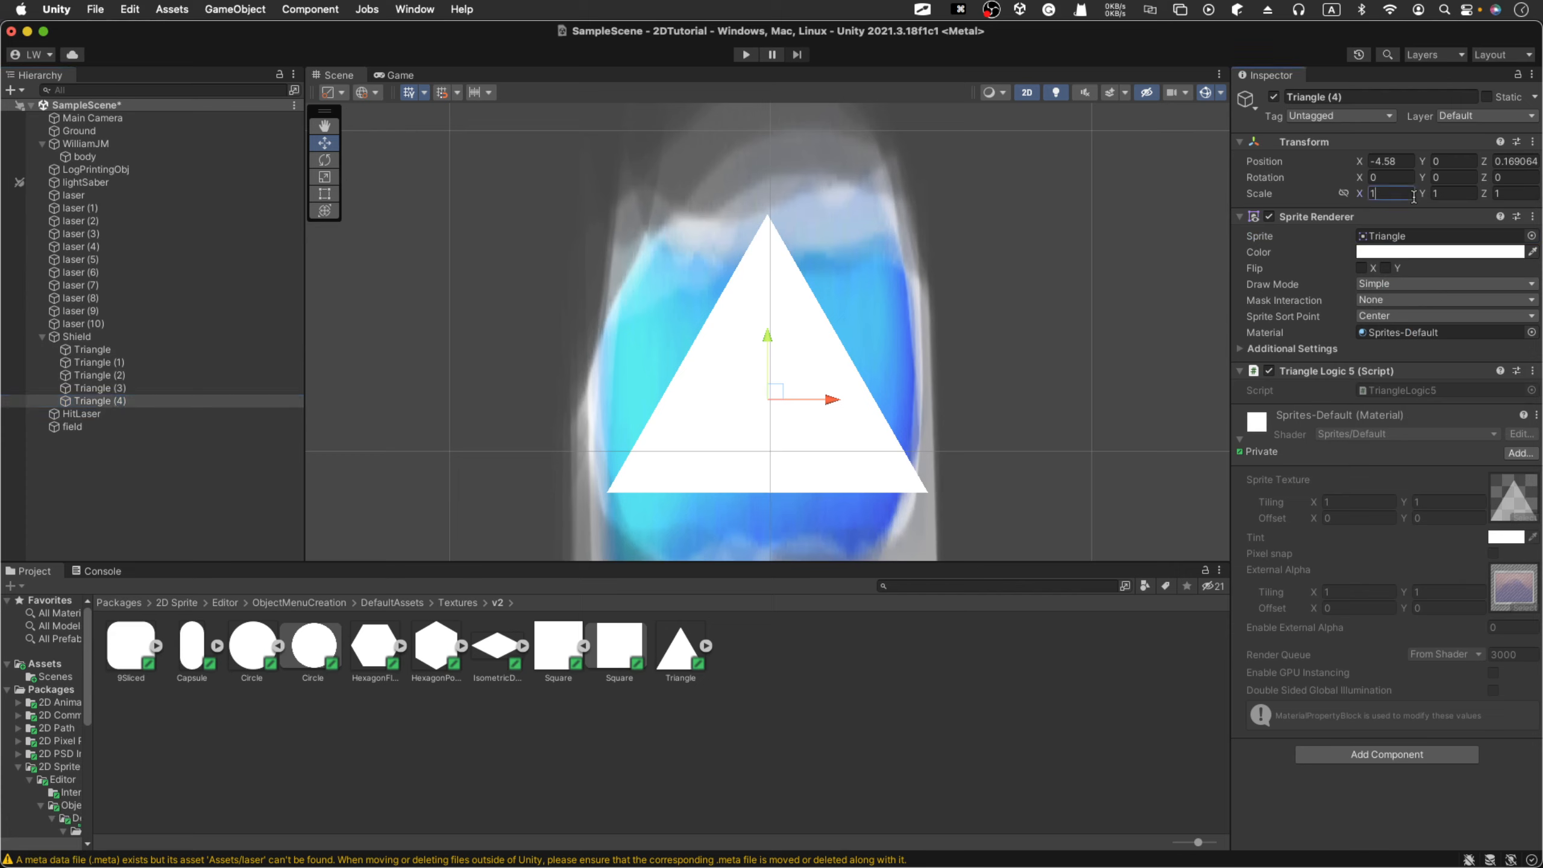
key(BackSpace)
text(0.3)
click(1453, 194)
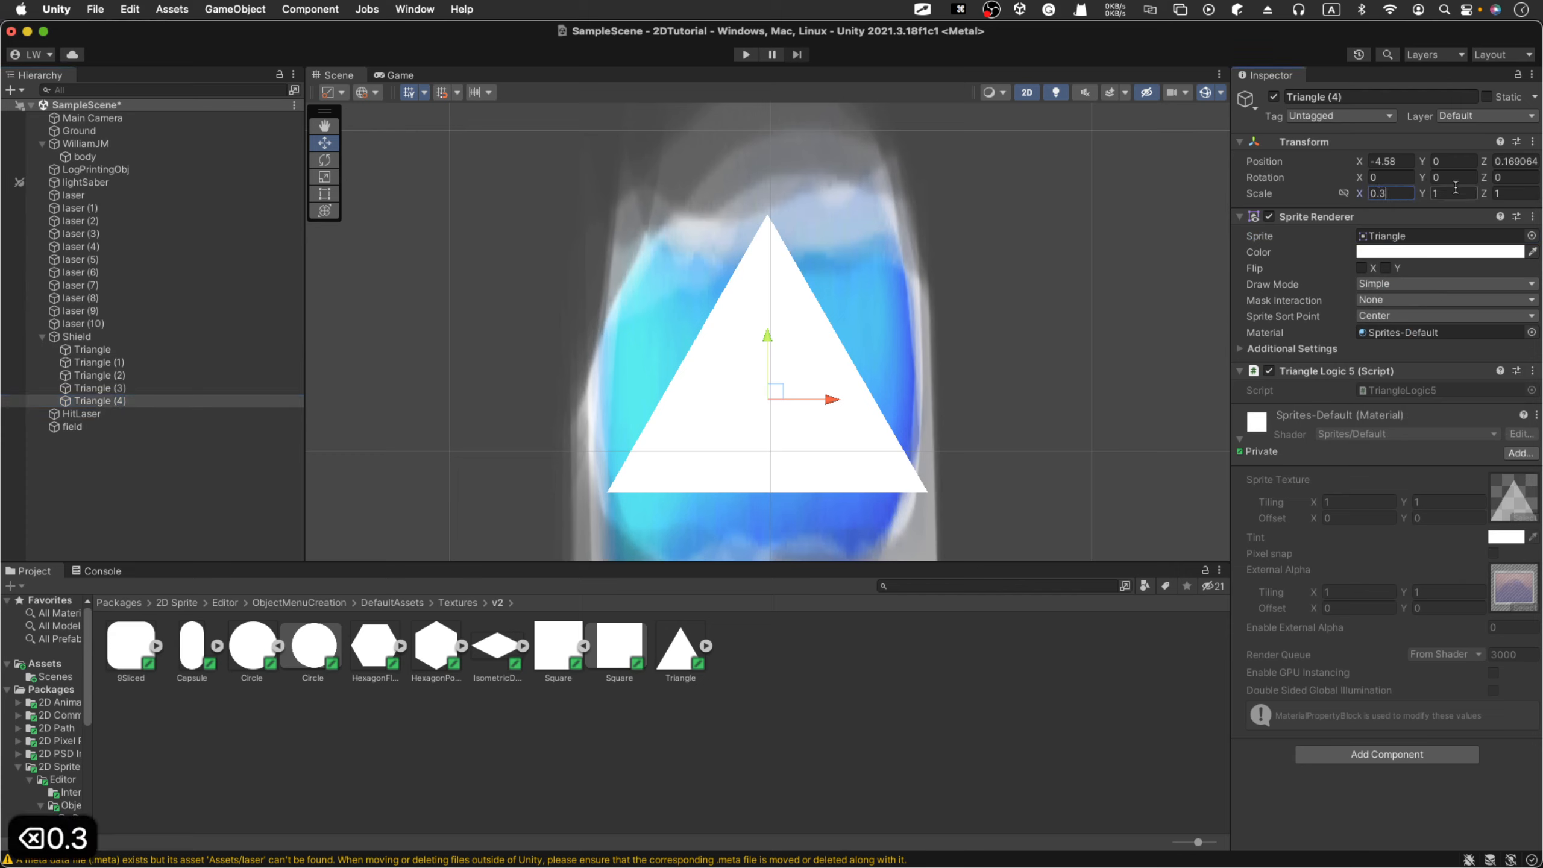
text(2)
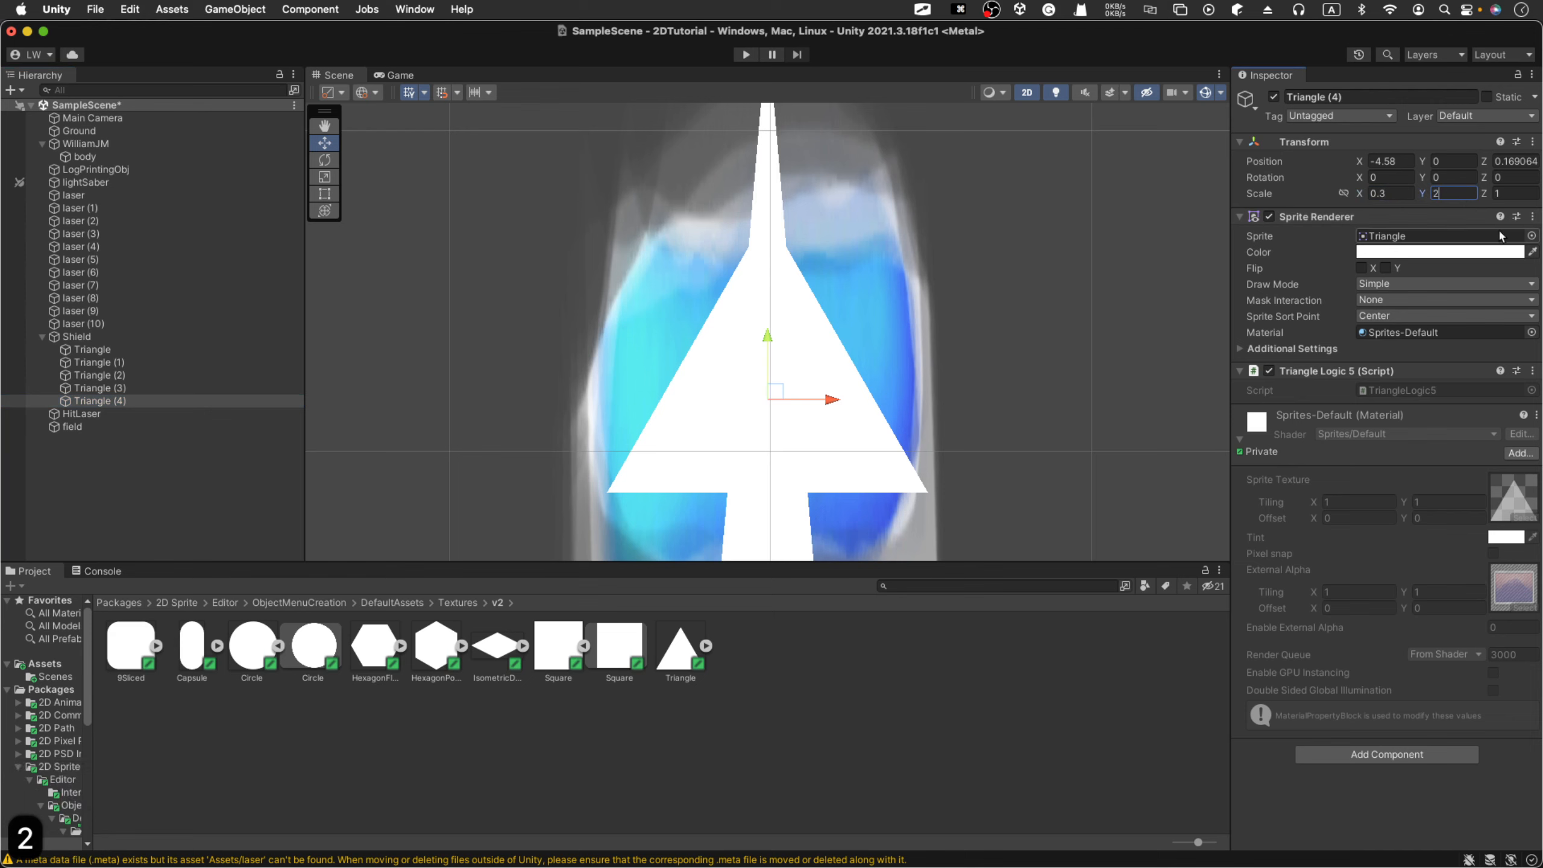
click(1531, 235)
text(laser)
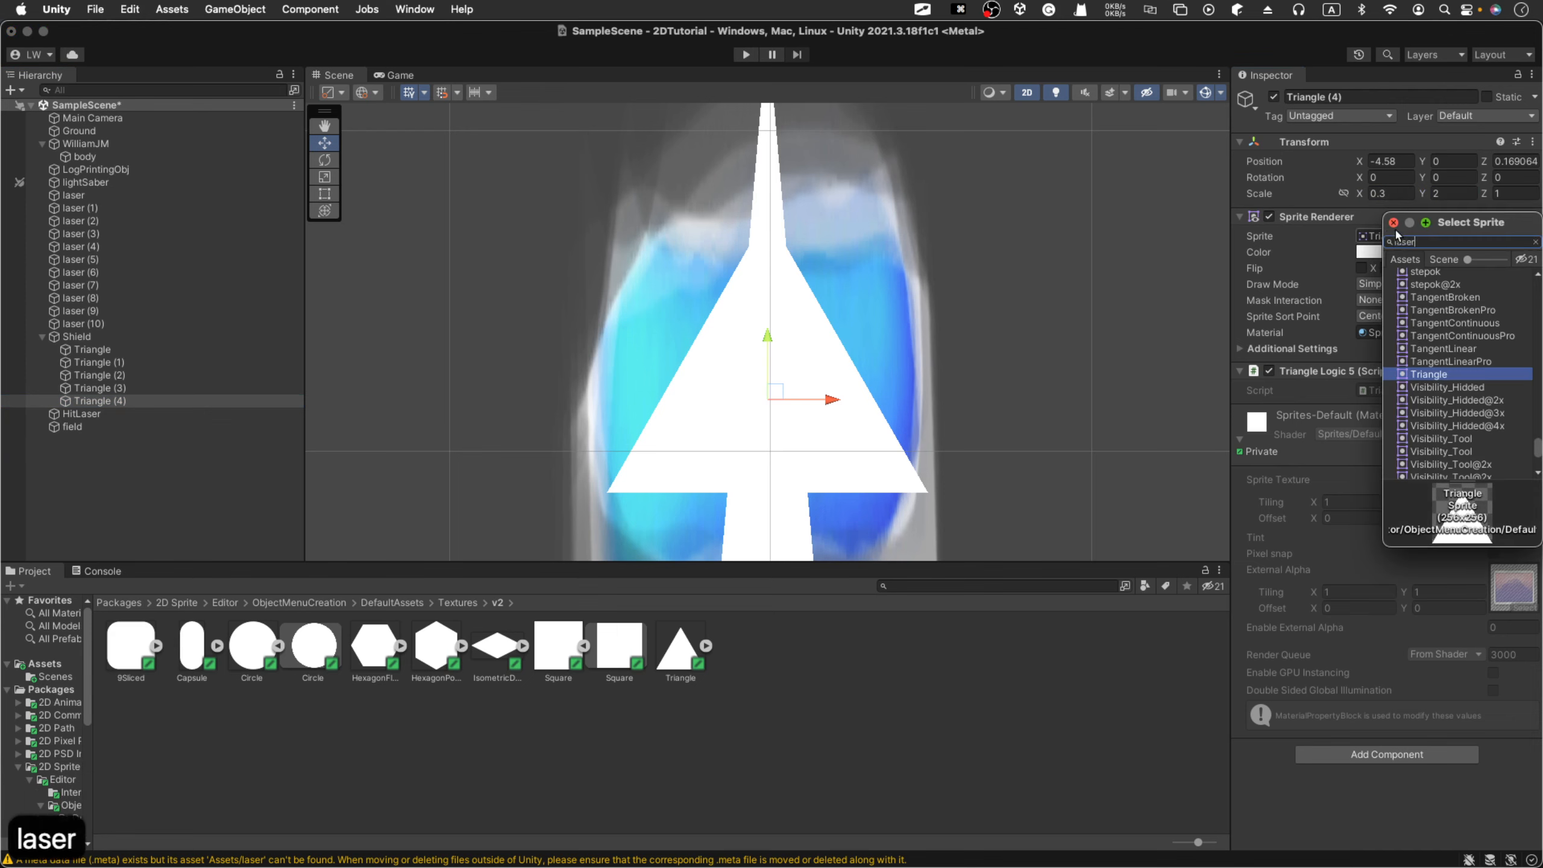
key(Return)
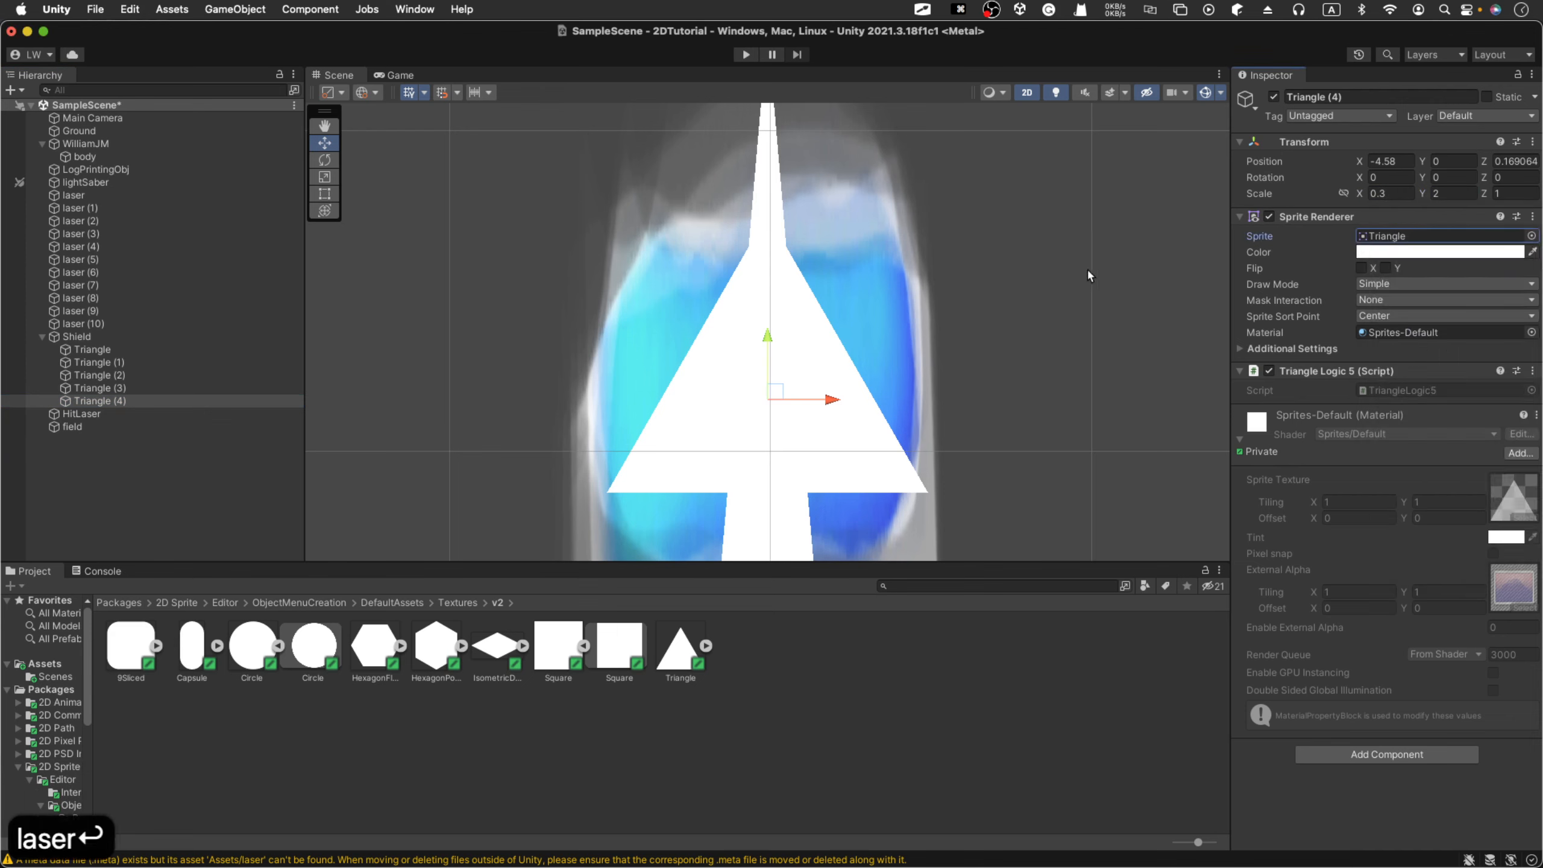
Step: Assign the laser sprite to the Shield's Triangle (4)
click(1531, 236)
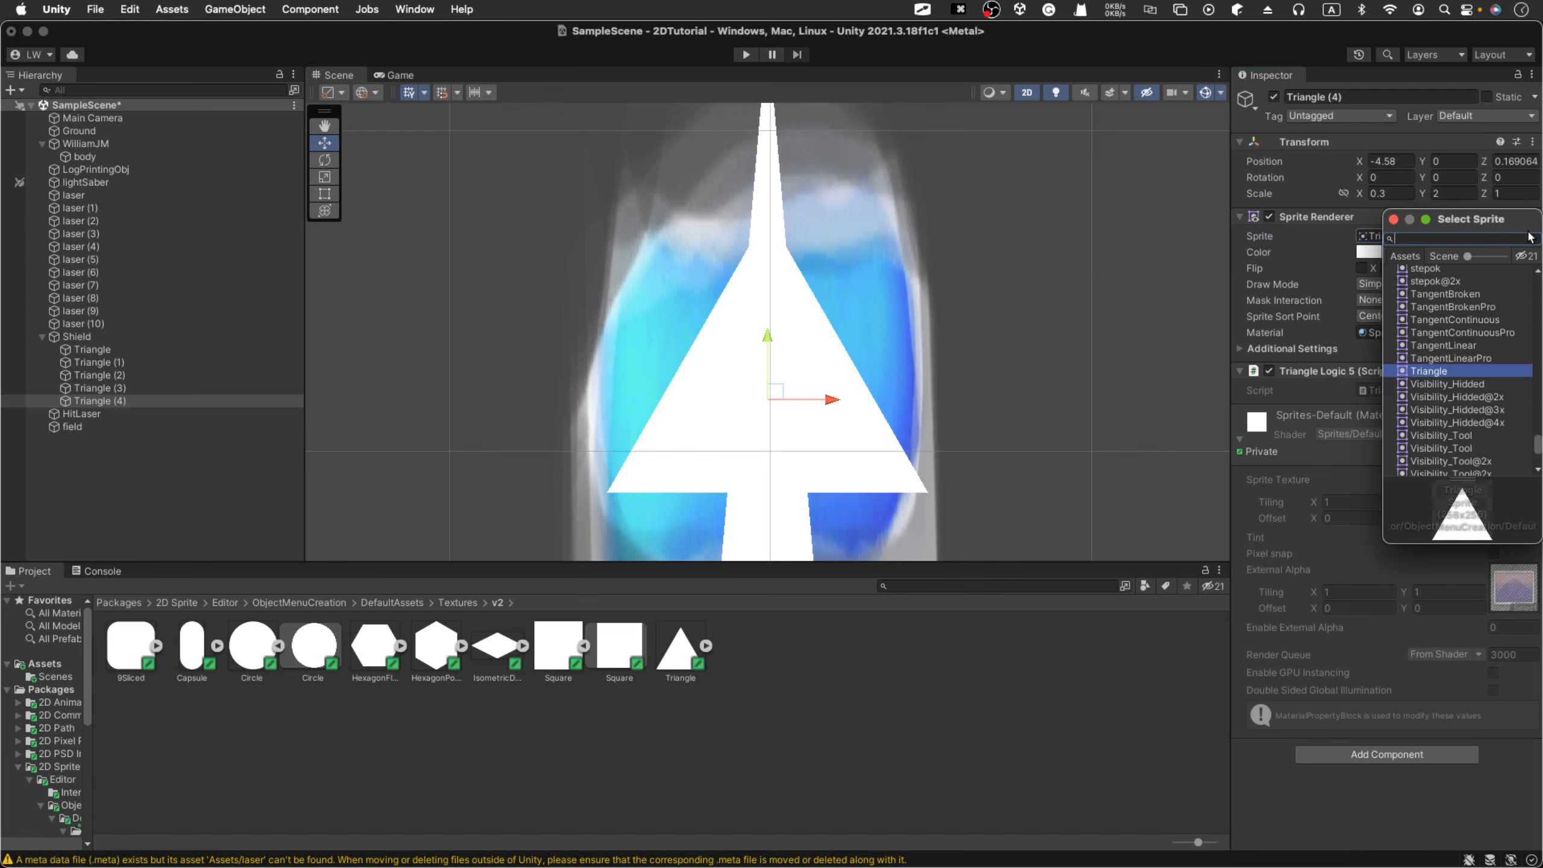
text(laser)
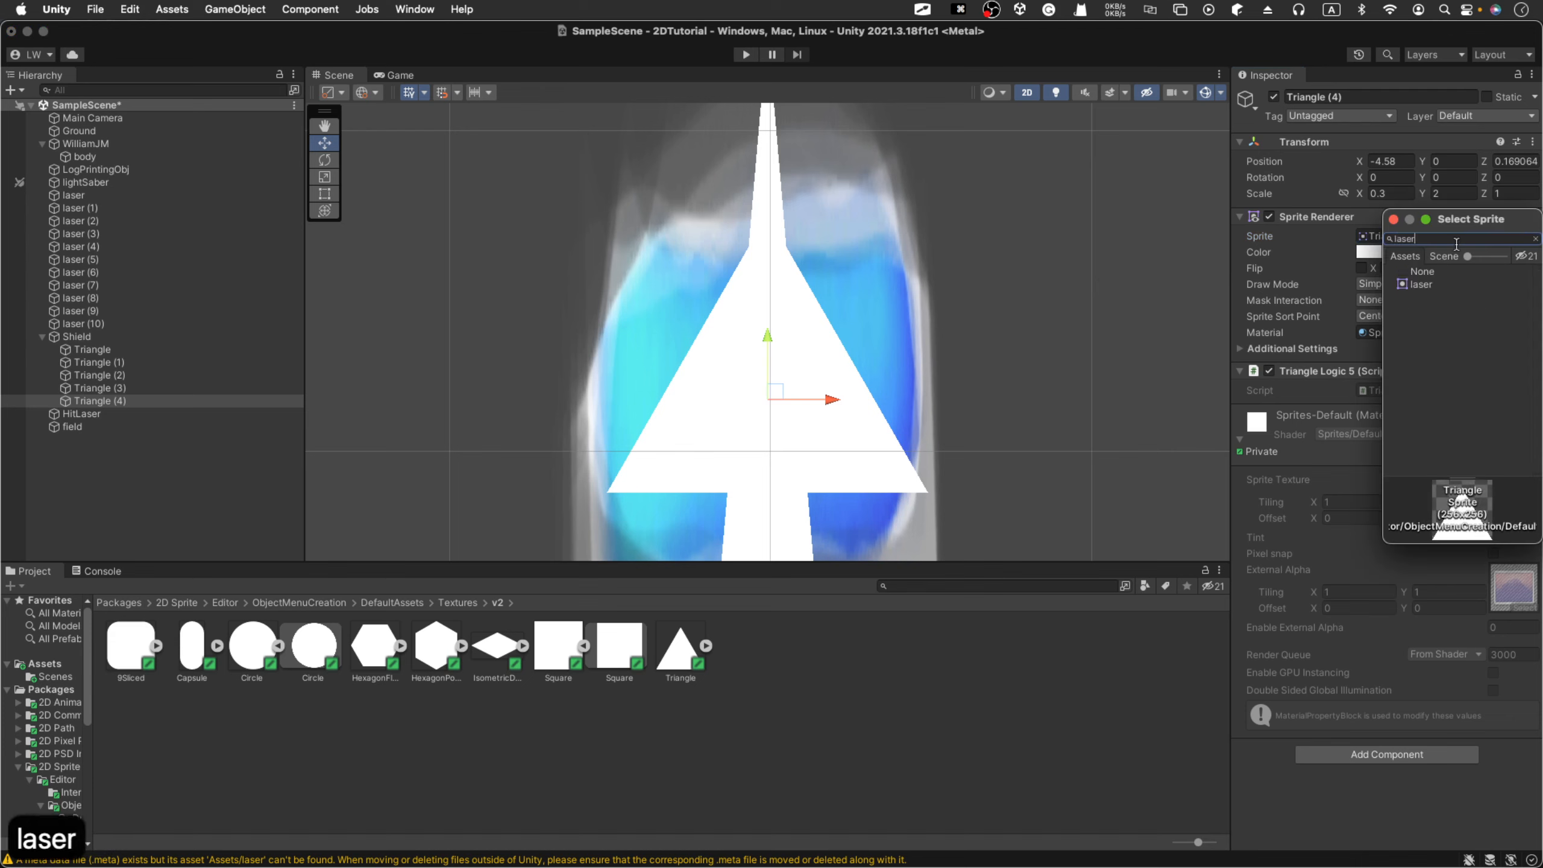
click(1421, 284)
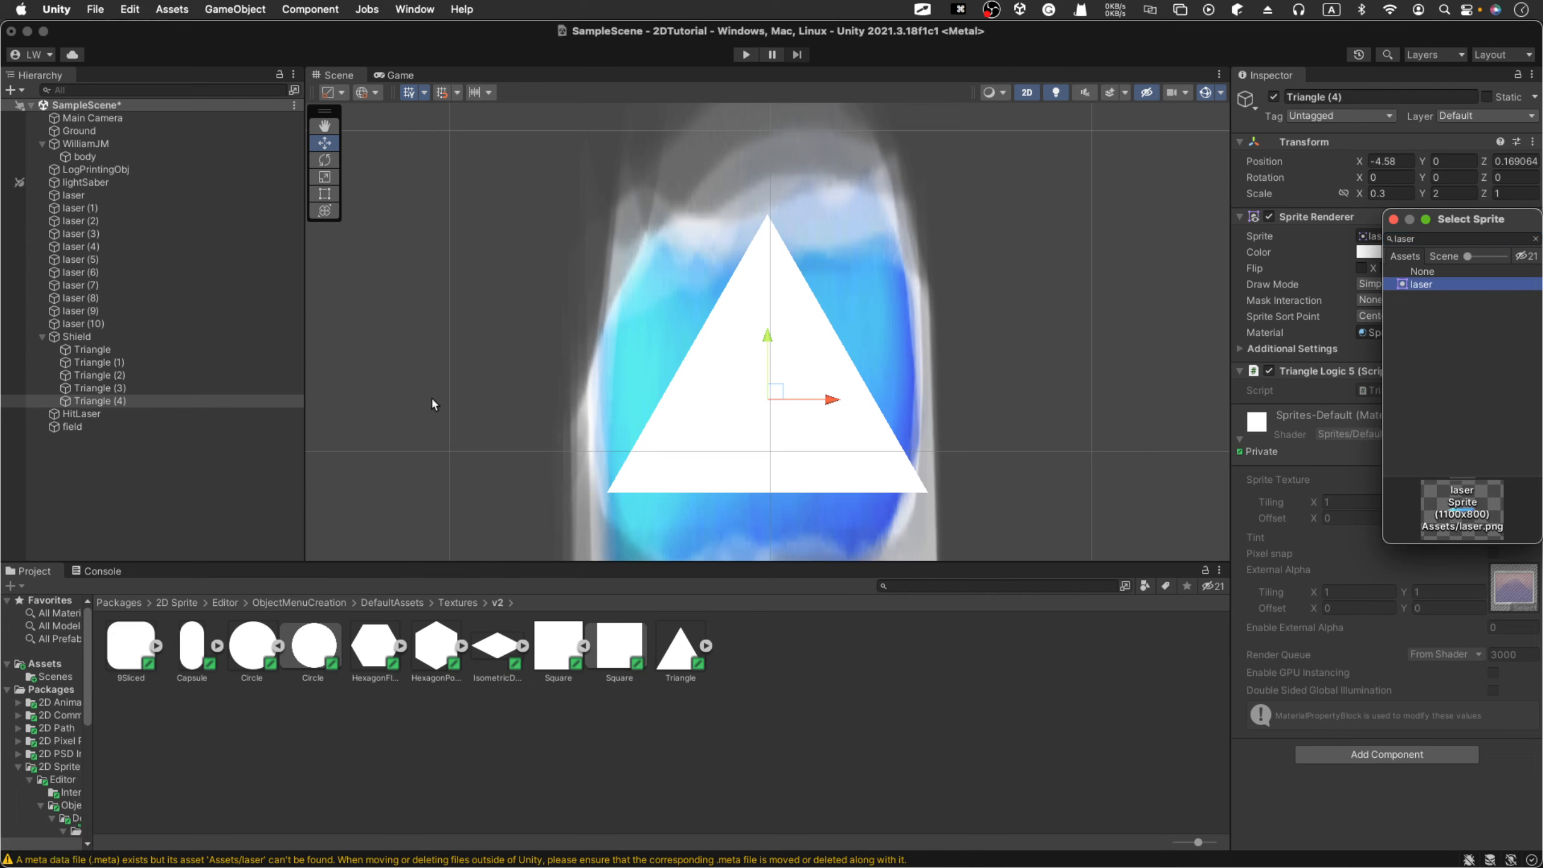
Step: Move the Shield's first Triangle slightly along the X axis, to an X position of about -4.59
click(113, 351)
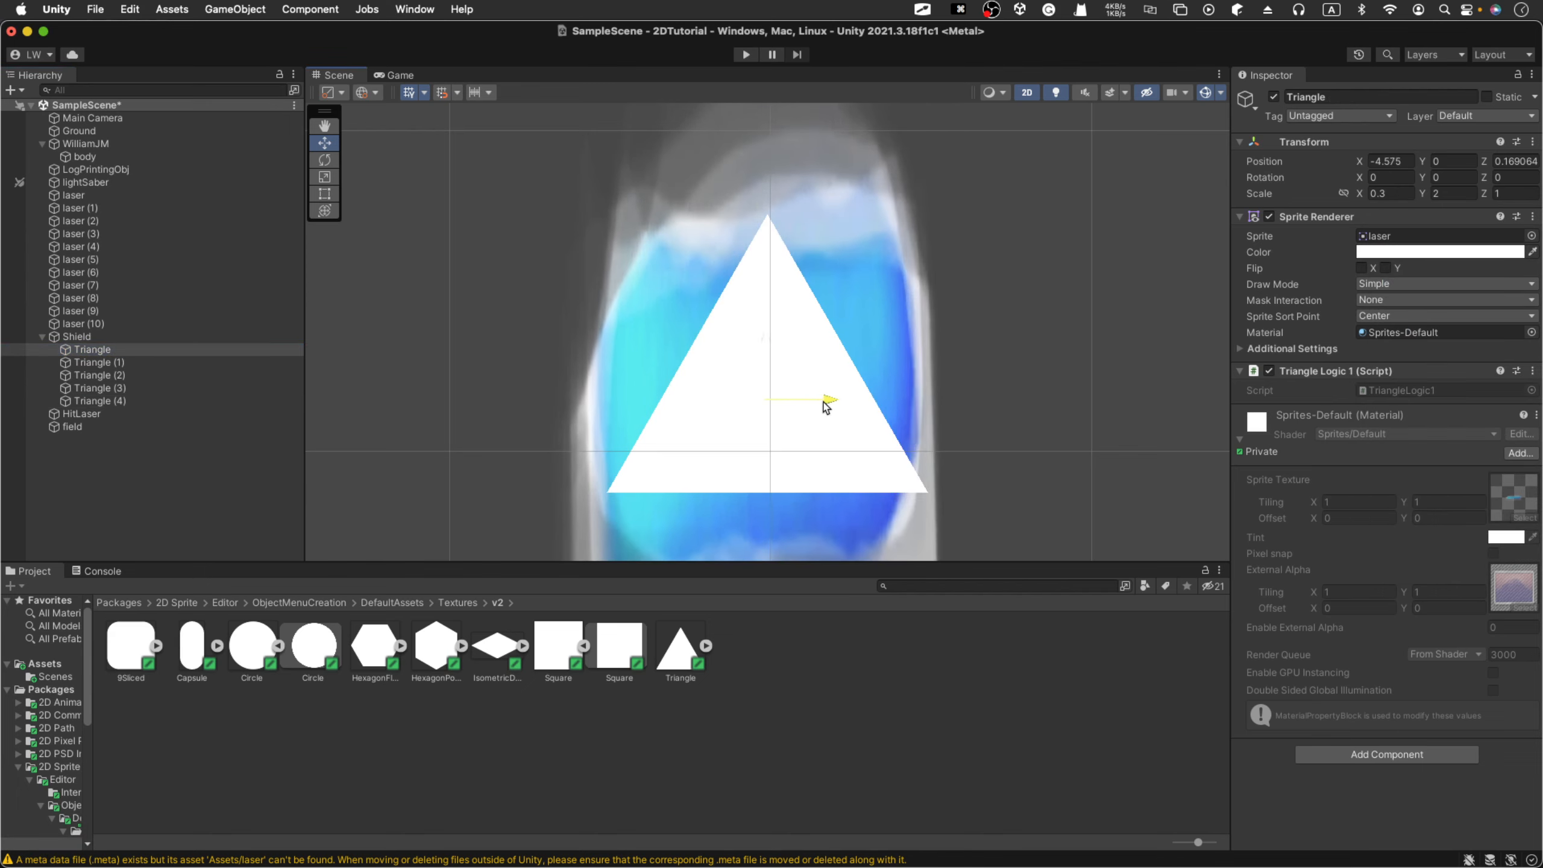
drag(827, 406, 806, 410)
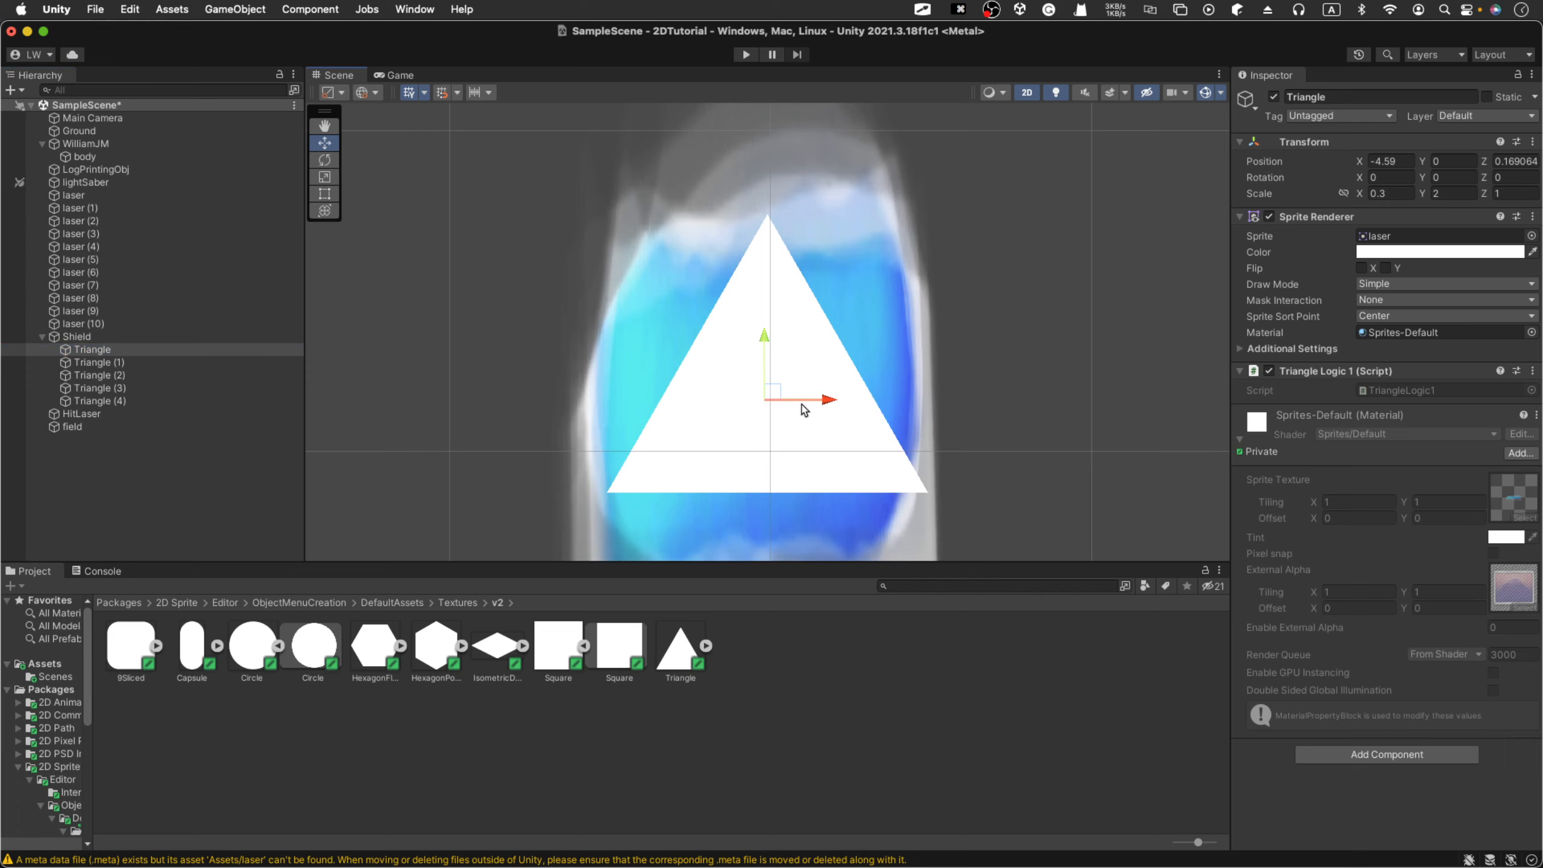
Step: Assign the laser sprite to the Shield's Triangle (2)
click(84, 402)
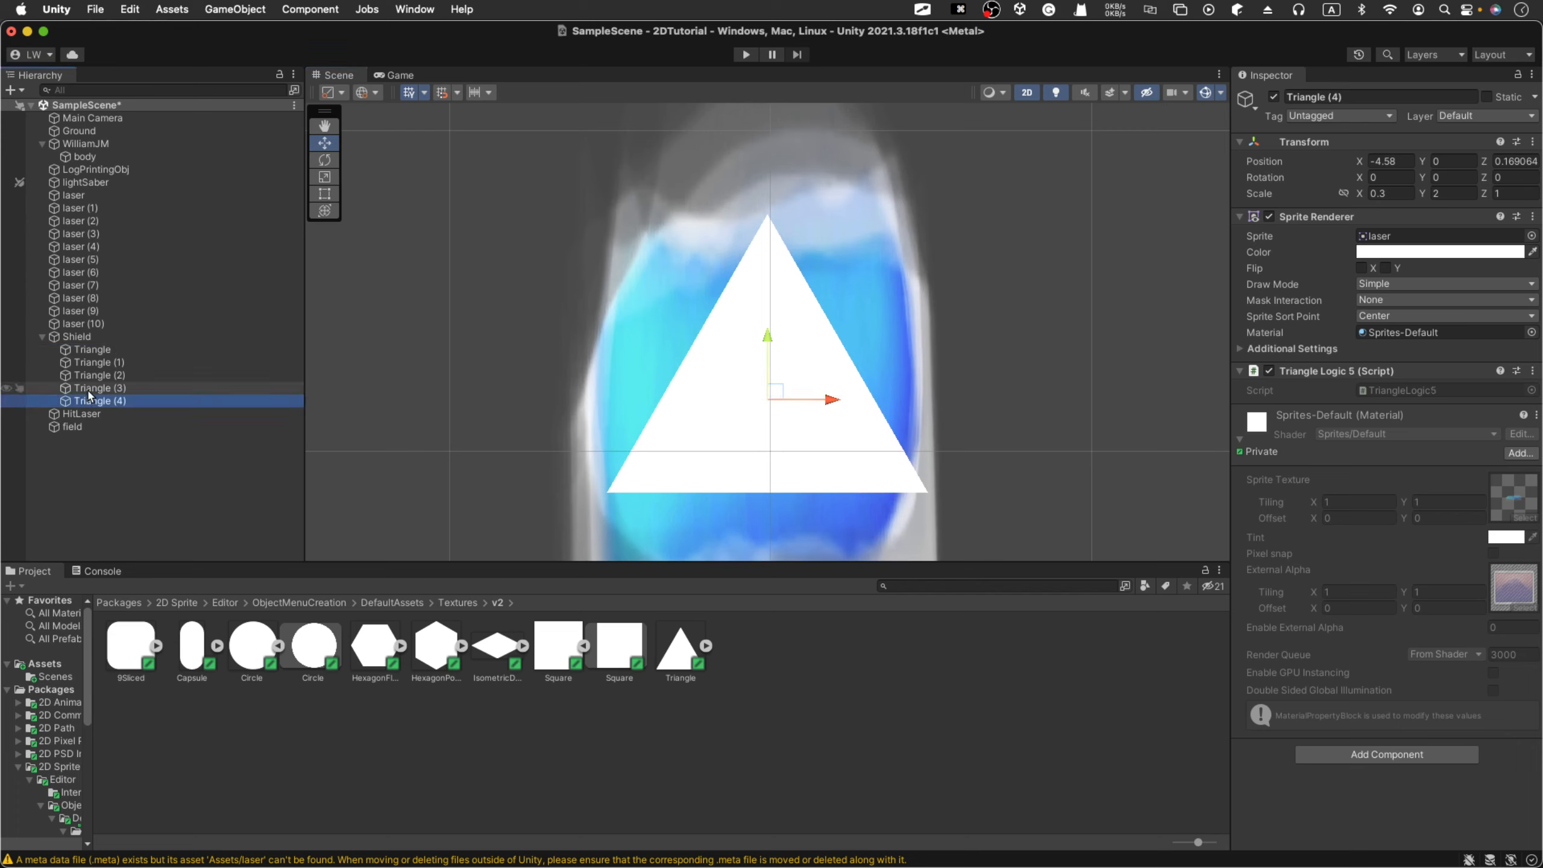
click(88, 388)
click(91, 378)
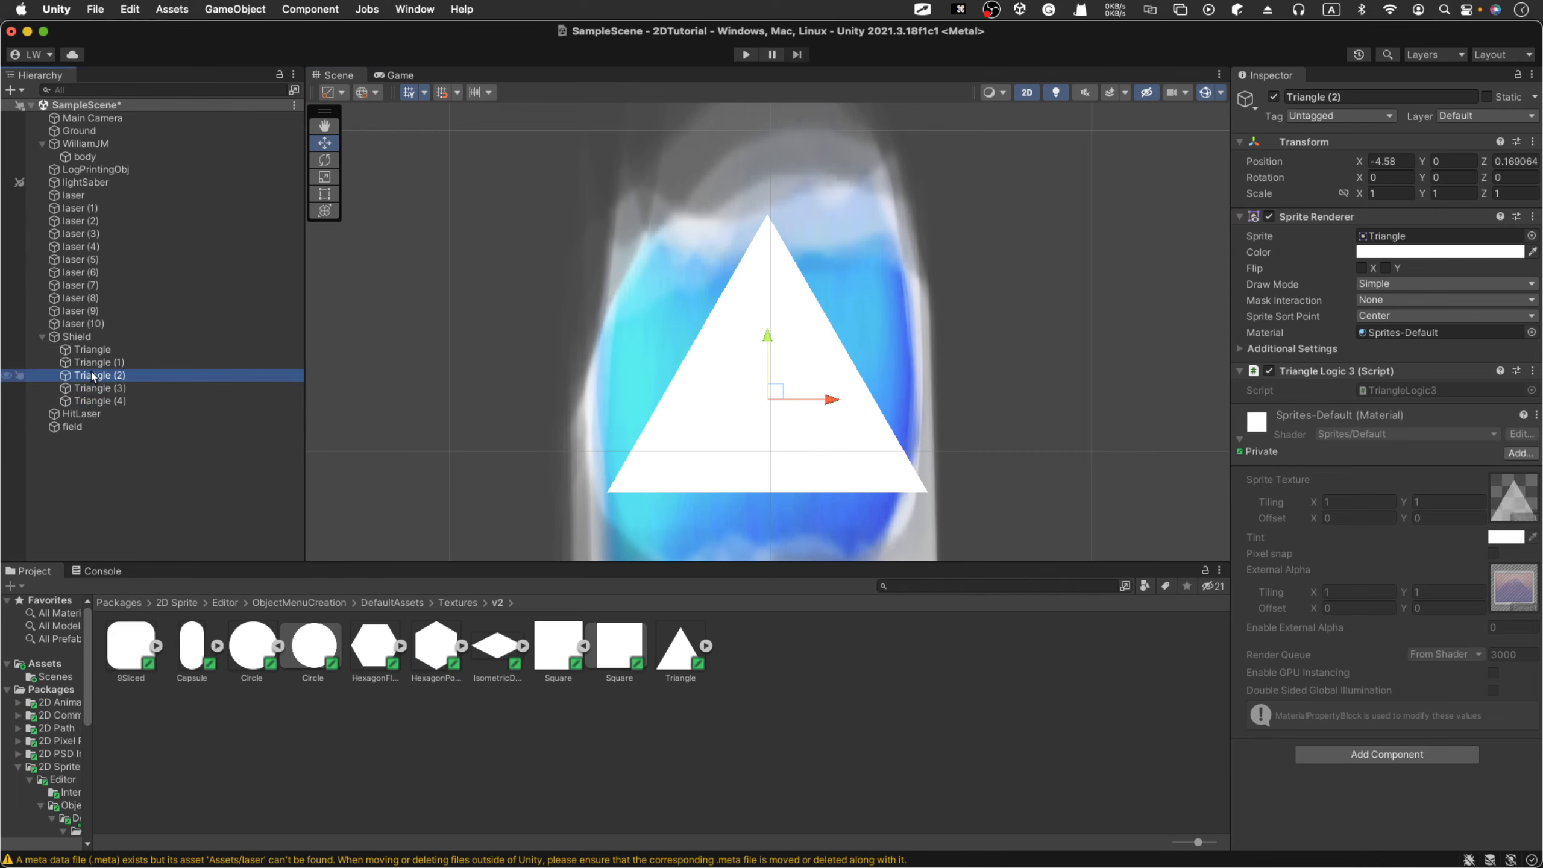
click(1531, 235)
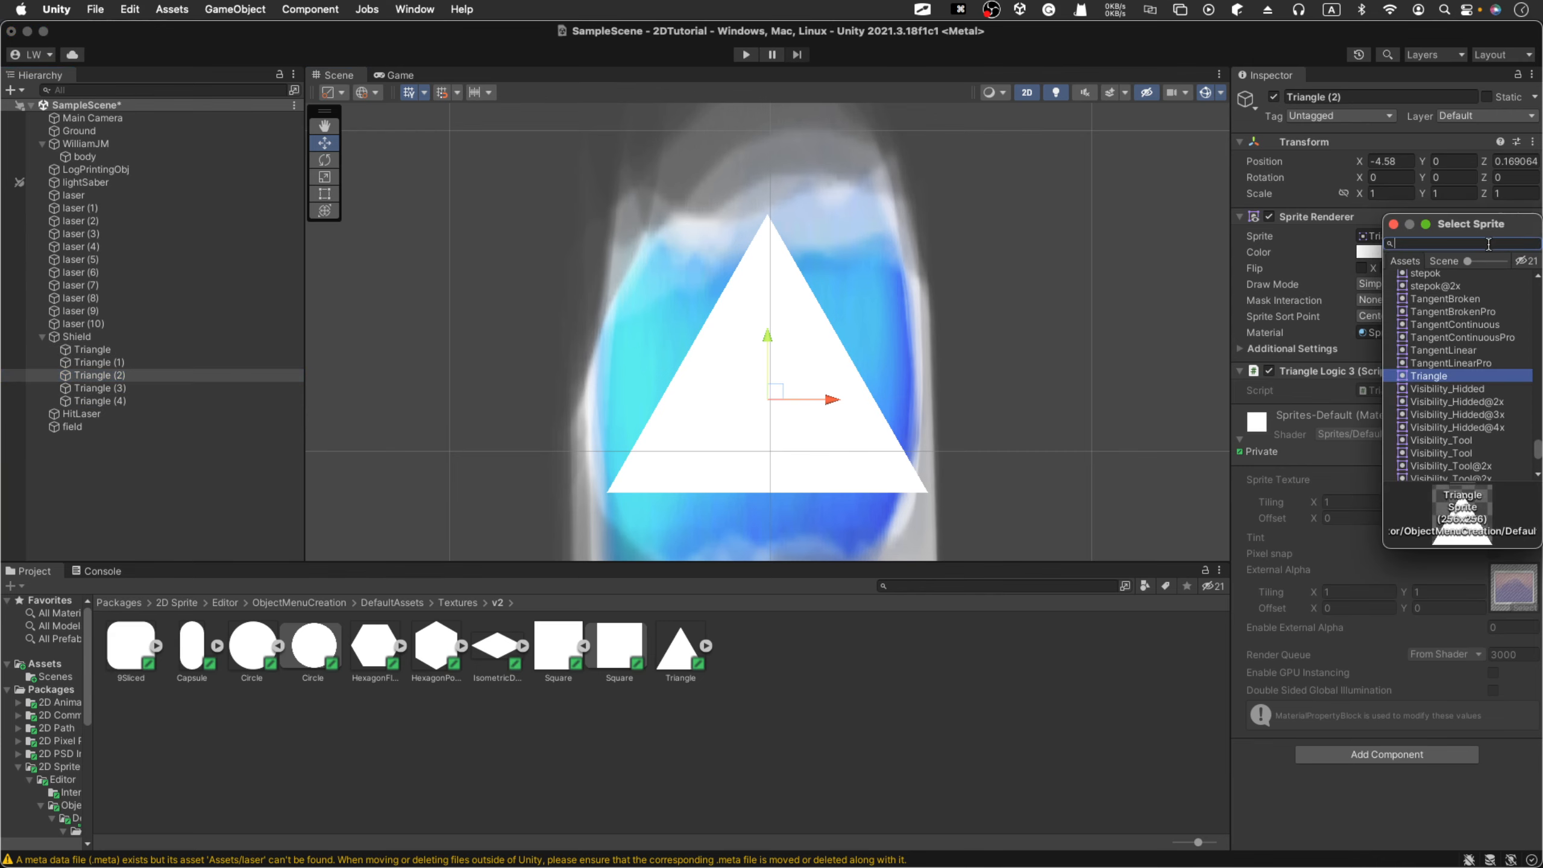
text(laser)
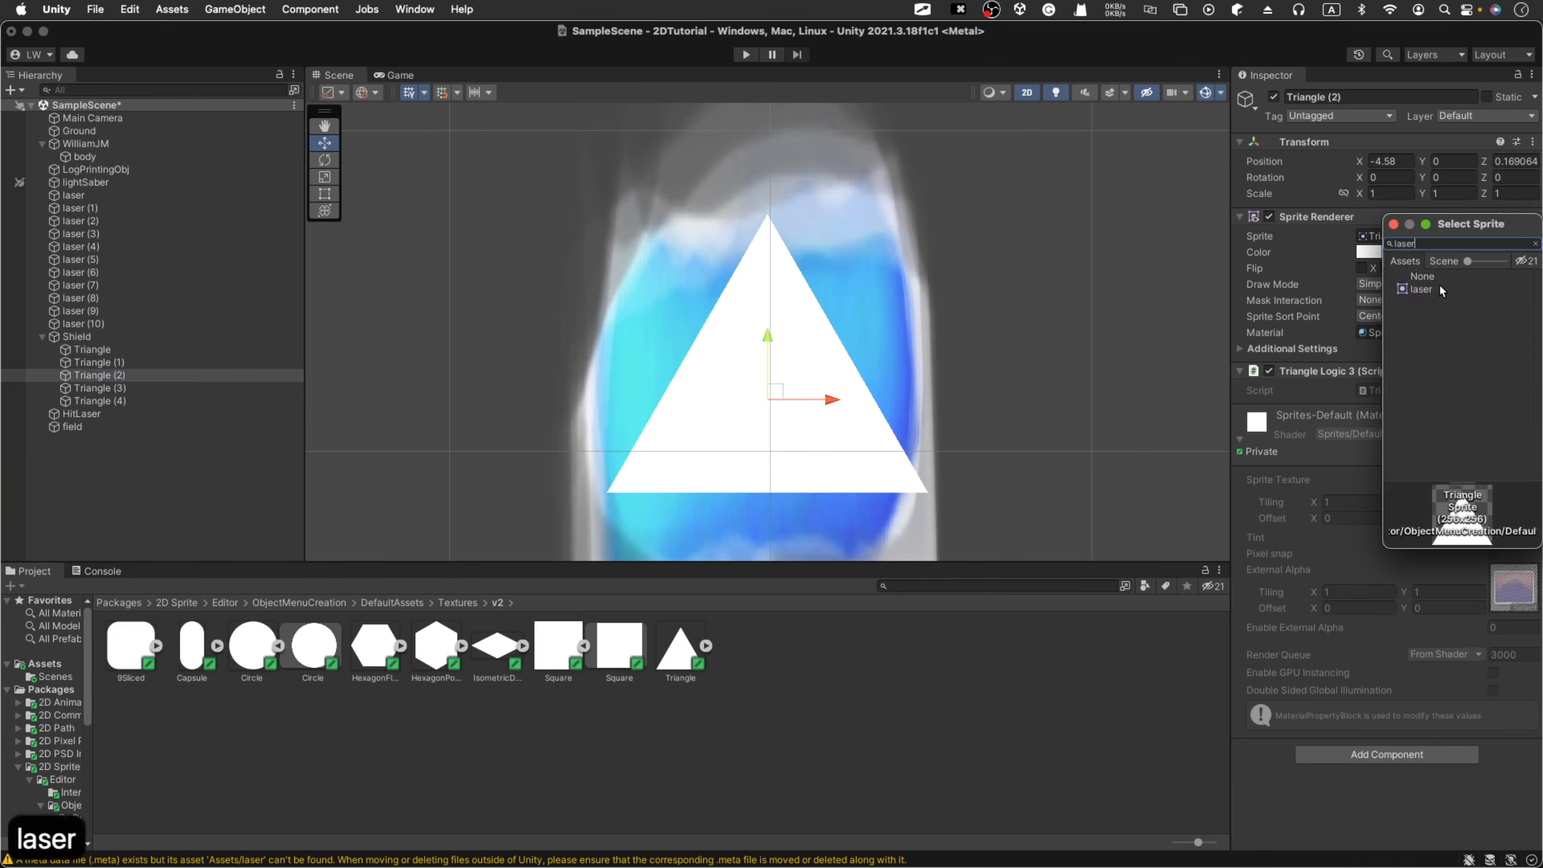
click(1433, 289)
Step: Set the scale of the Shield's Triangle (2) to X 0.3 and Y 2
click(1387, 195)
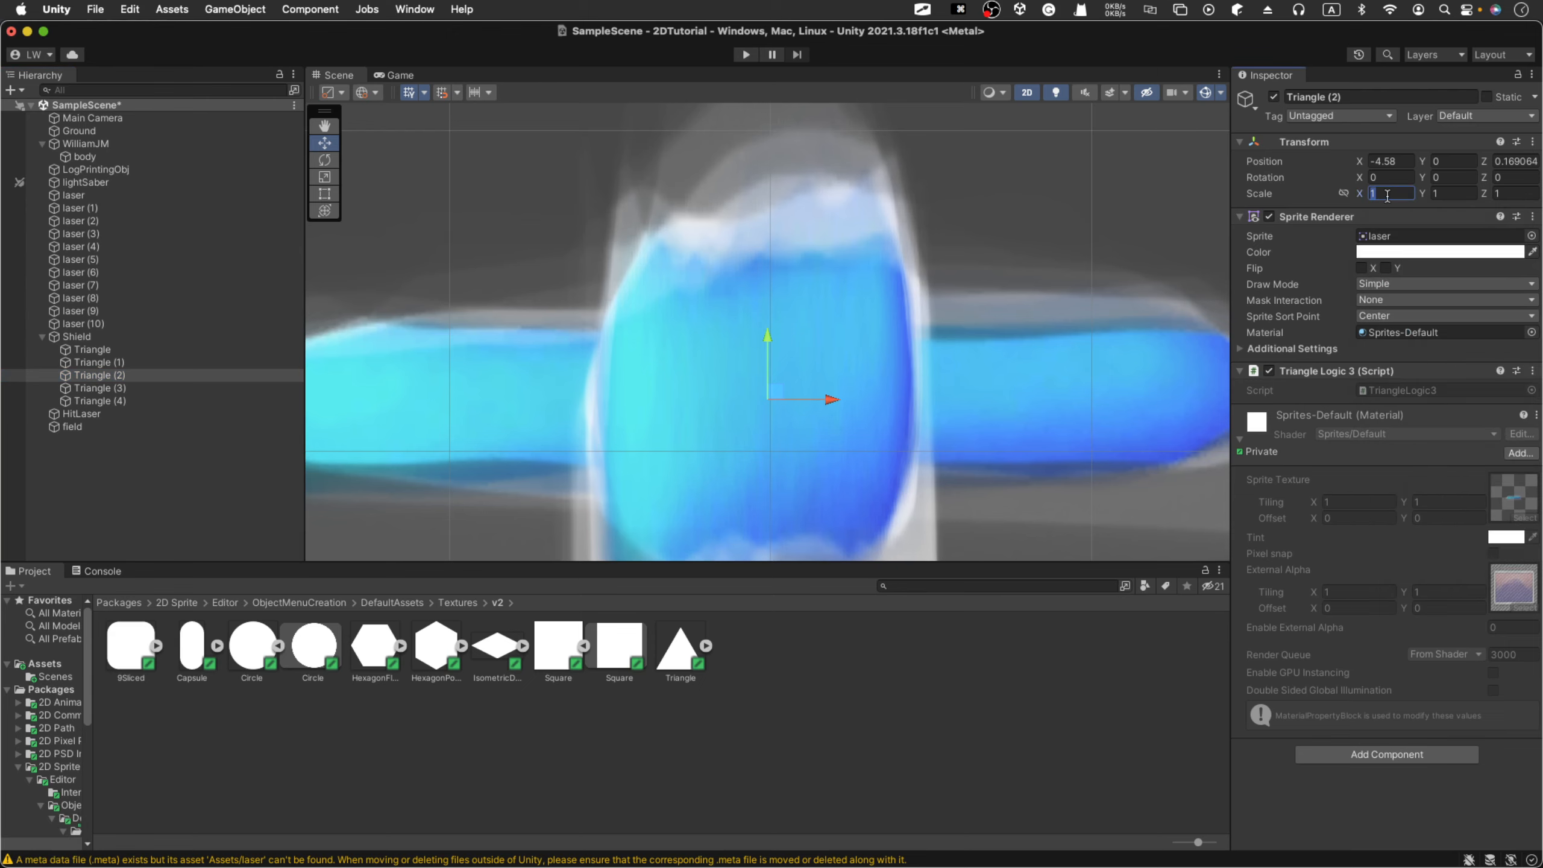
text(0.)
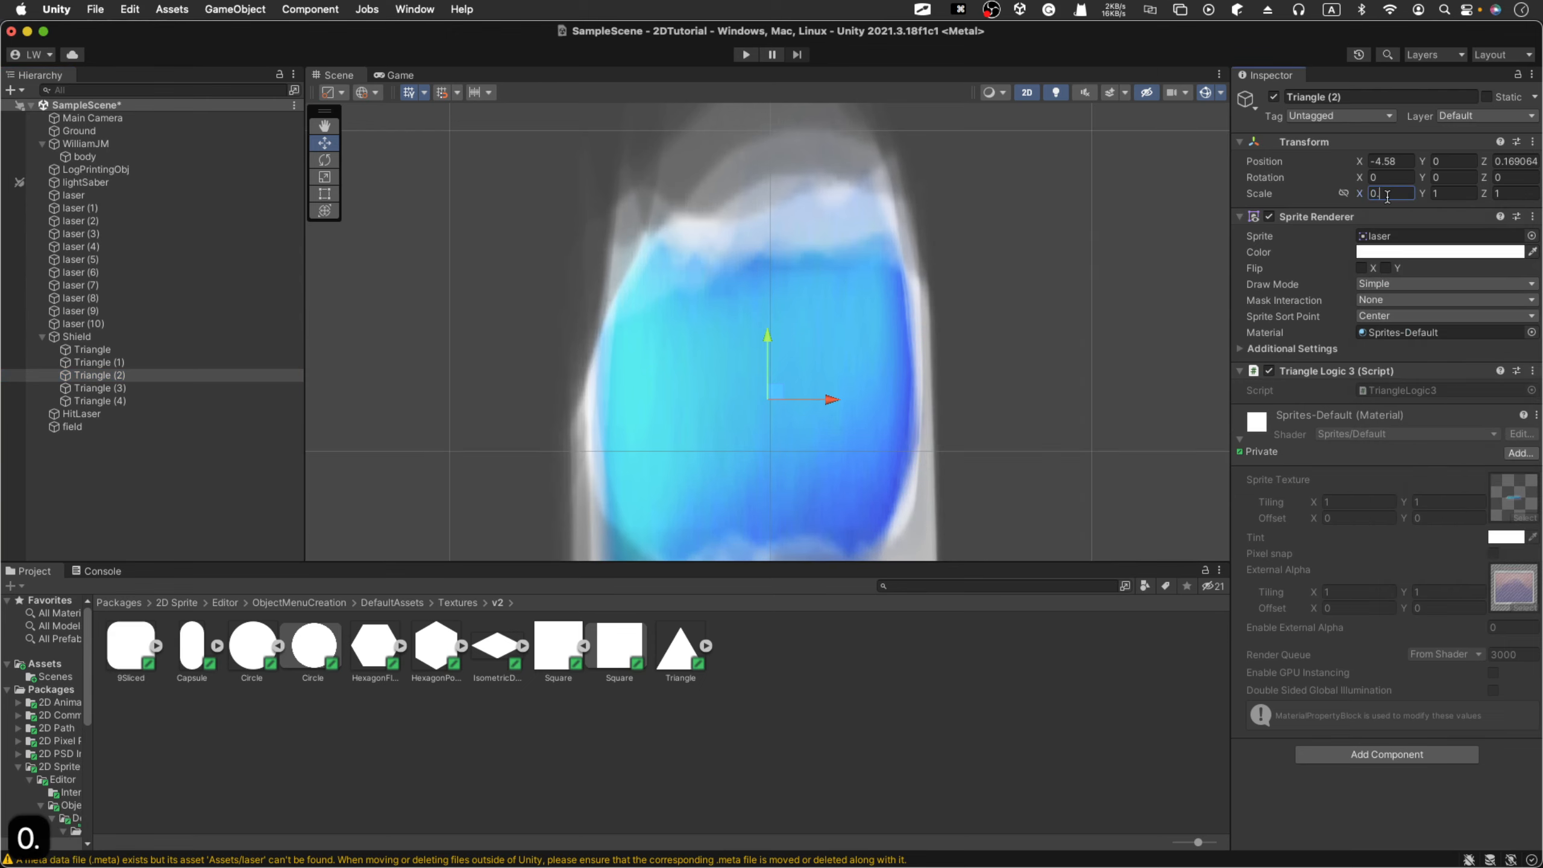
text(3)
click(1446, 193)
text(2)
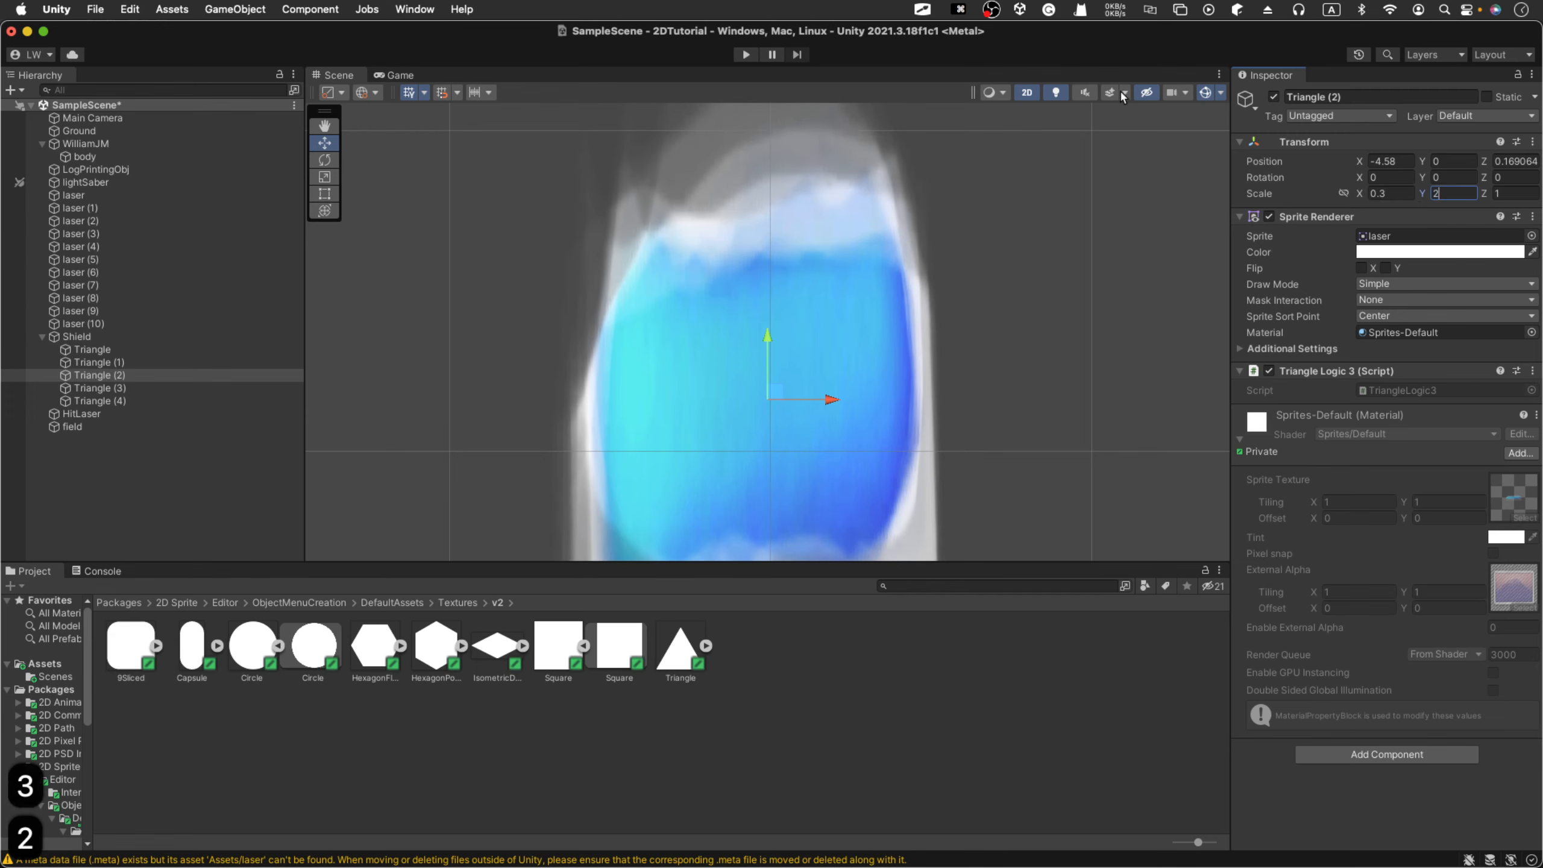
Step: Play-test the scene, swinging the lightsaber and watching the laser-sprite Shield move, and end the test
click(746, 56)
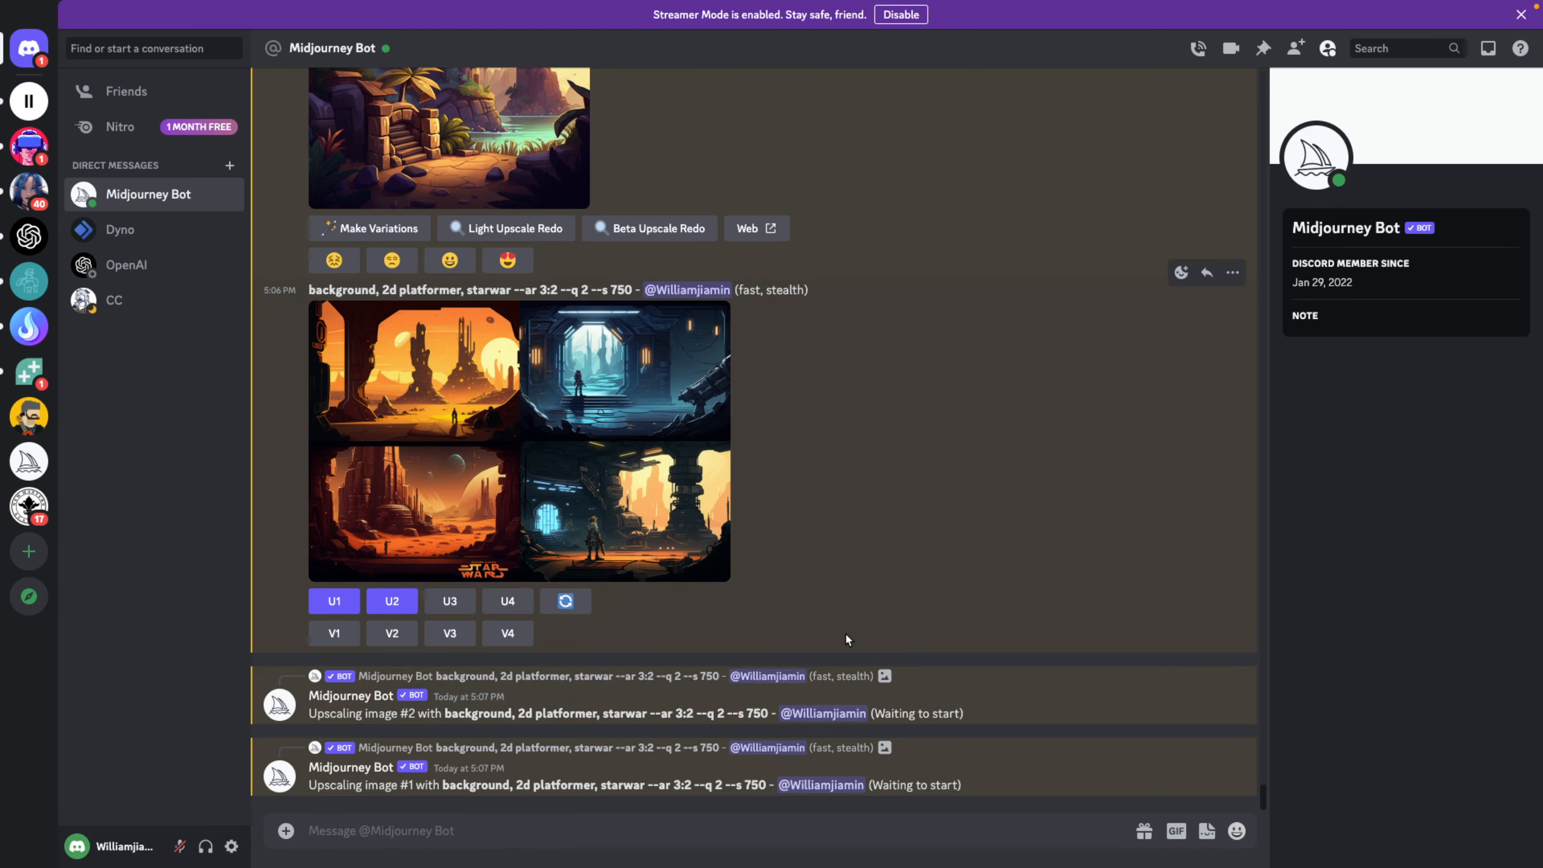
key(ctrl+Left)
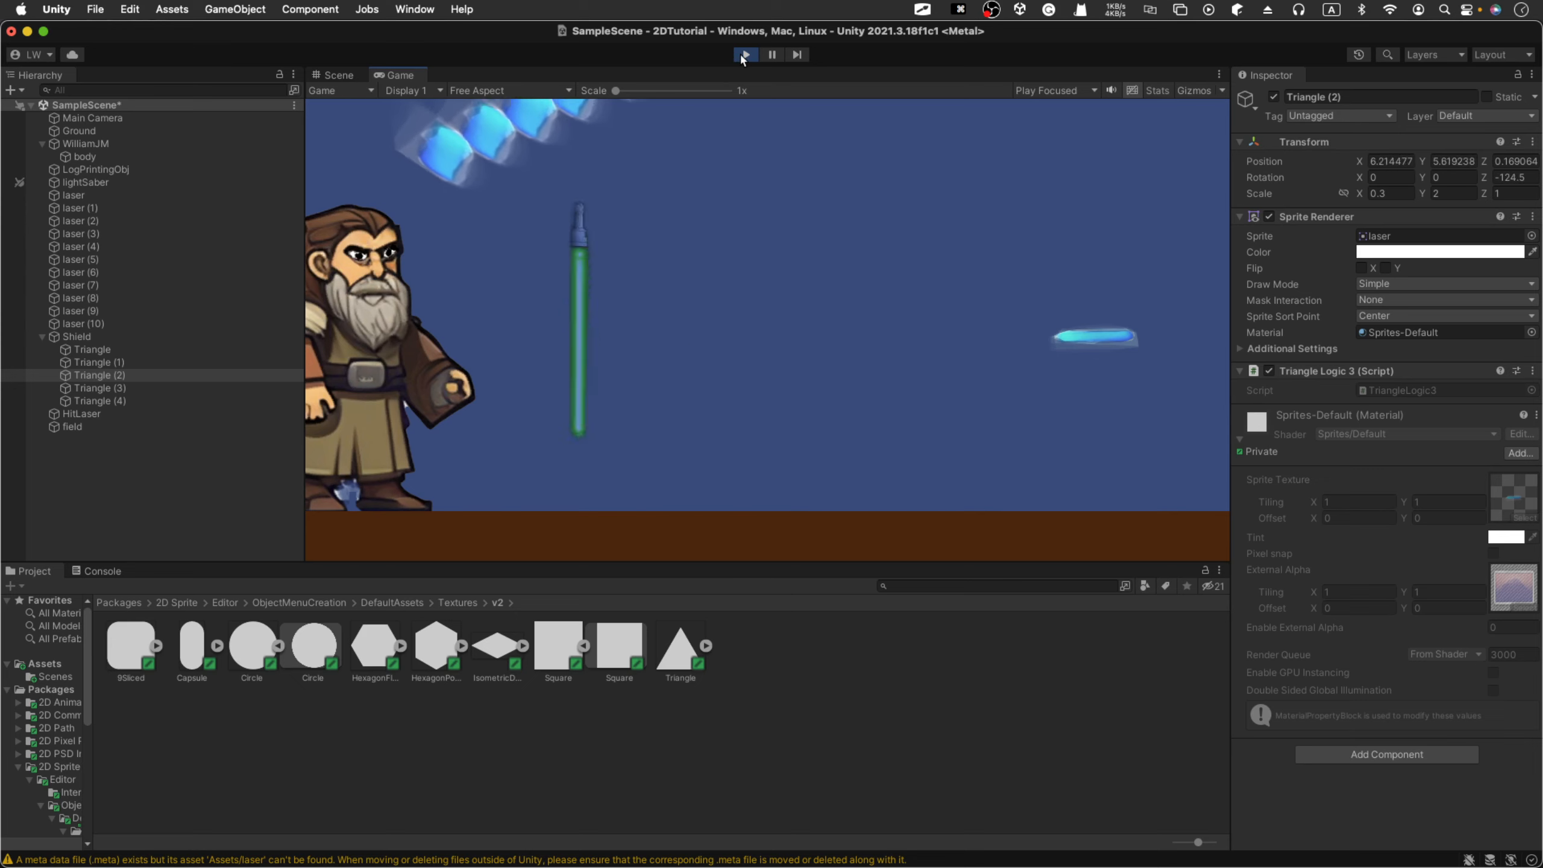
key(Up)
key(Up)
key(Up)
key(Up)
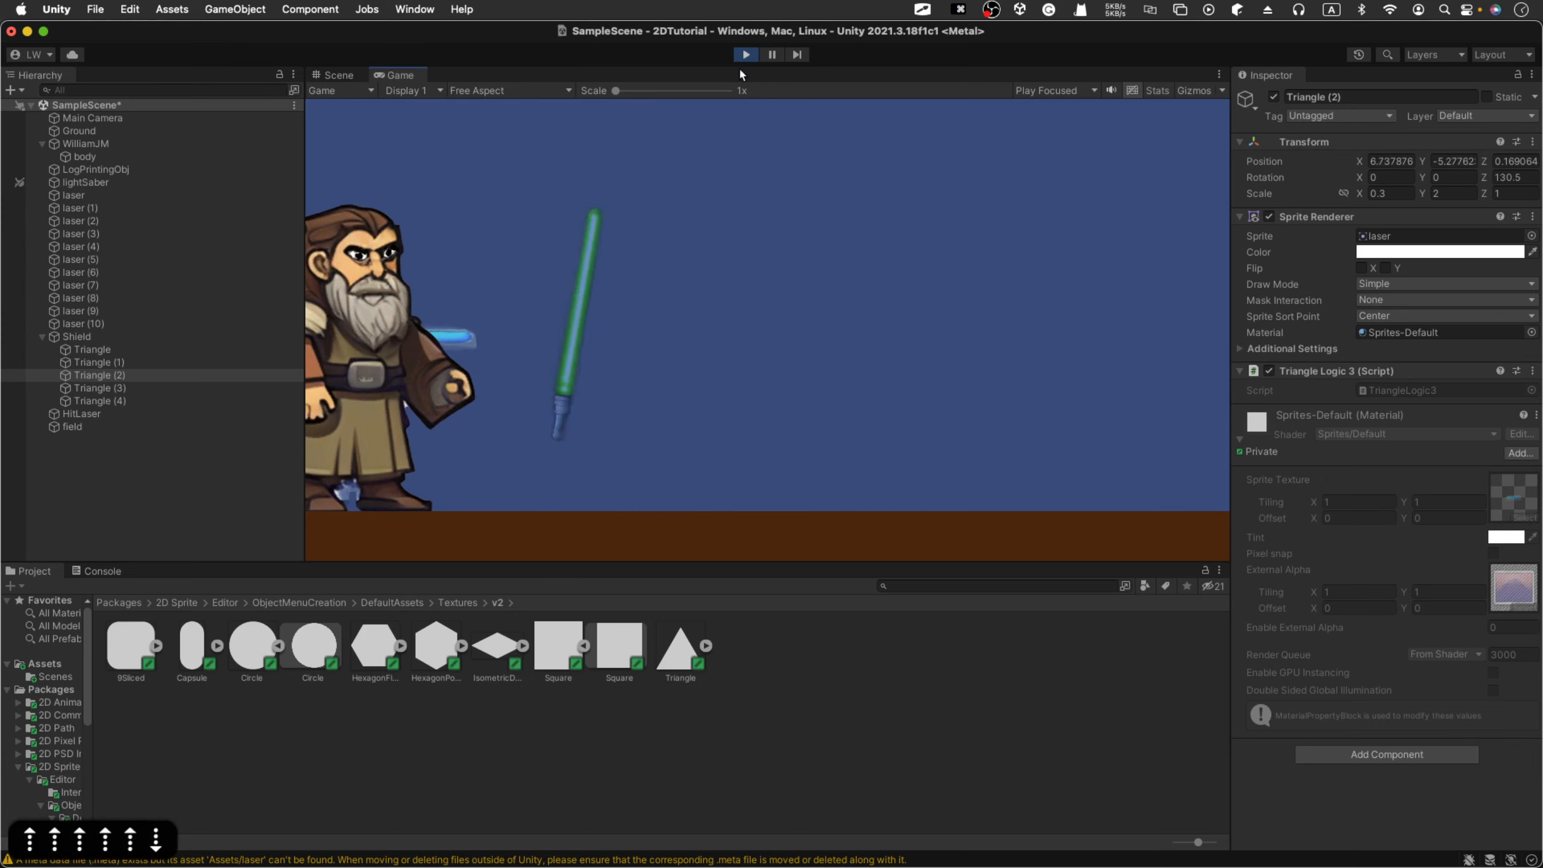
key(Down)
key(Down)
key(Down)
key(Down)
key(Right)
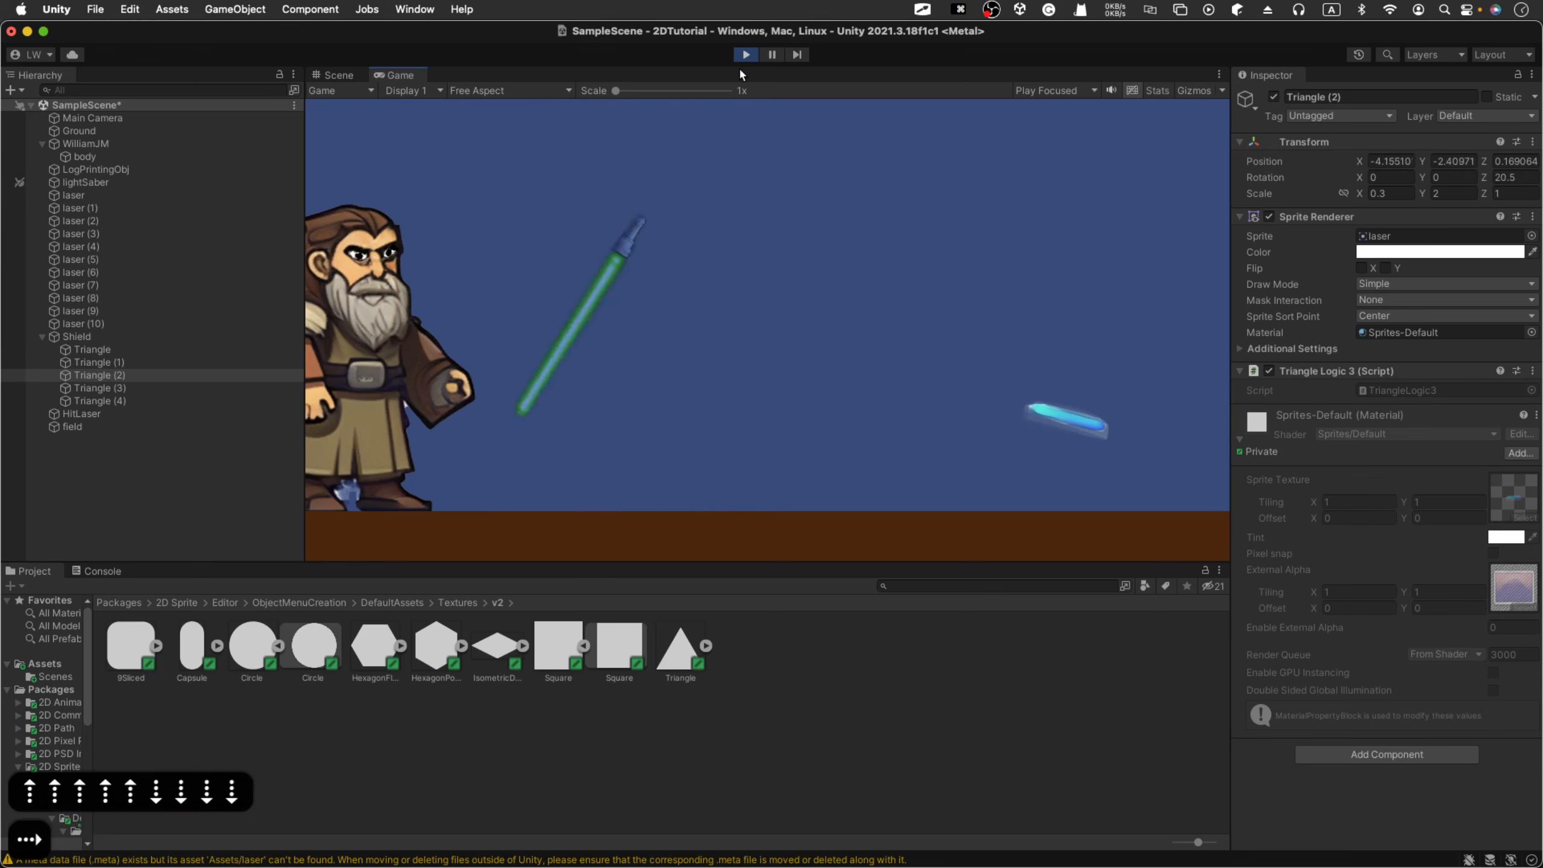
key(Up)
key(Up)
key(Up)
key(Down)
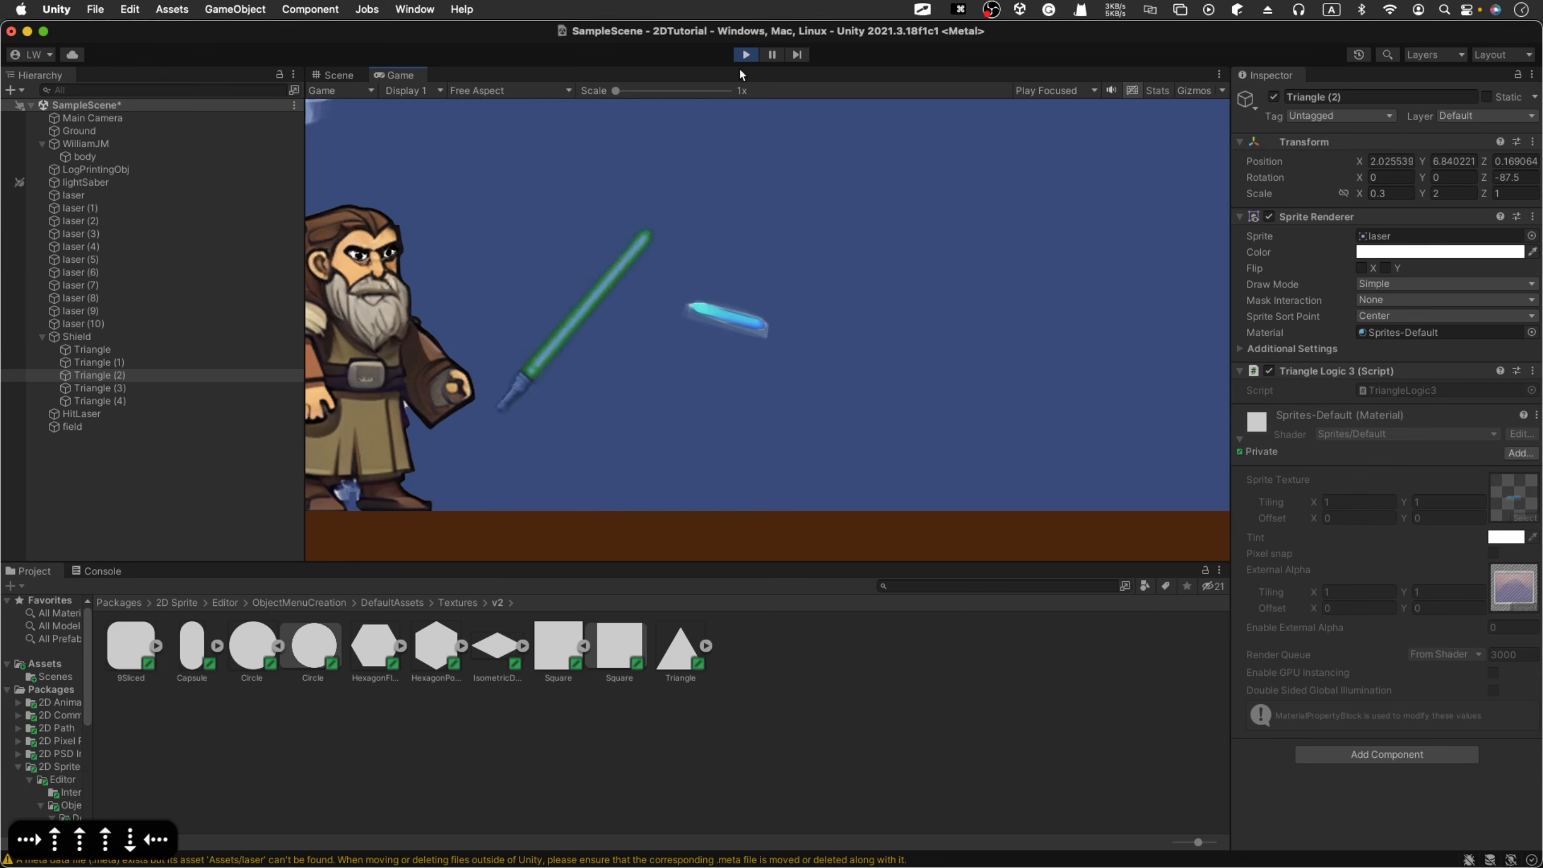
key(Left)
key(Left)
key(Up)
key(Down)
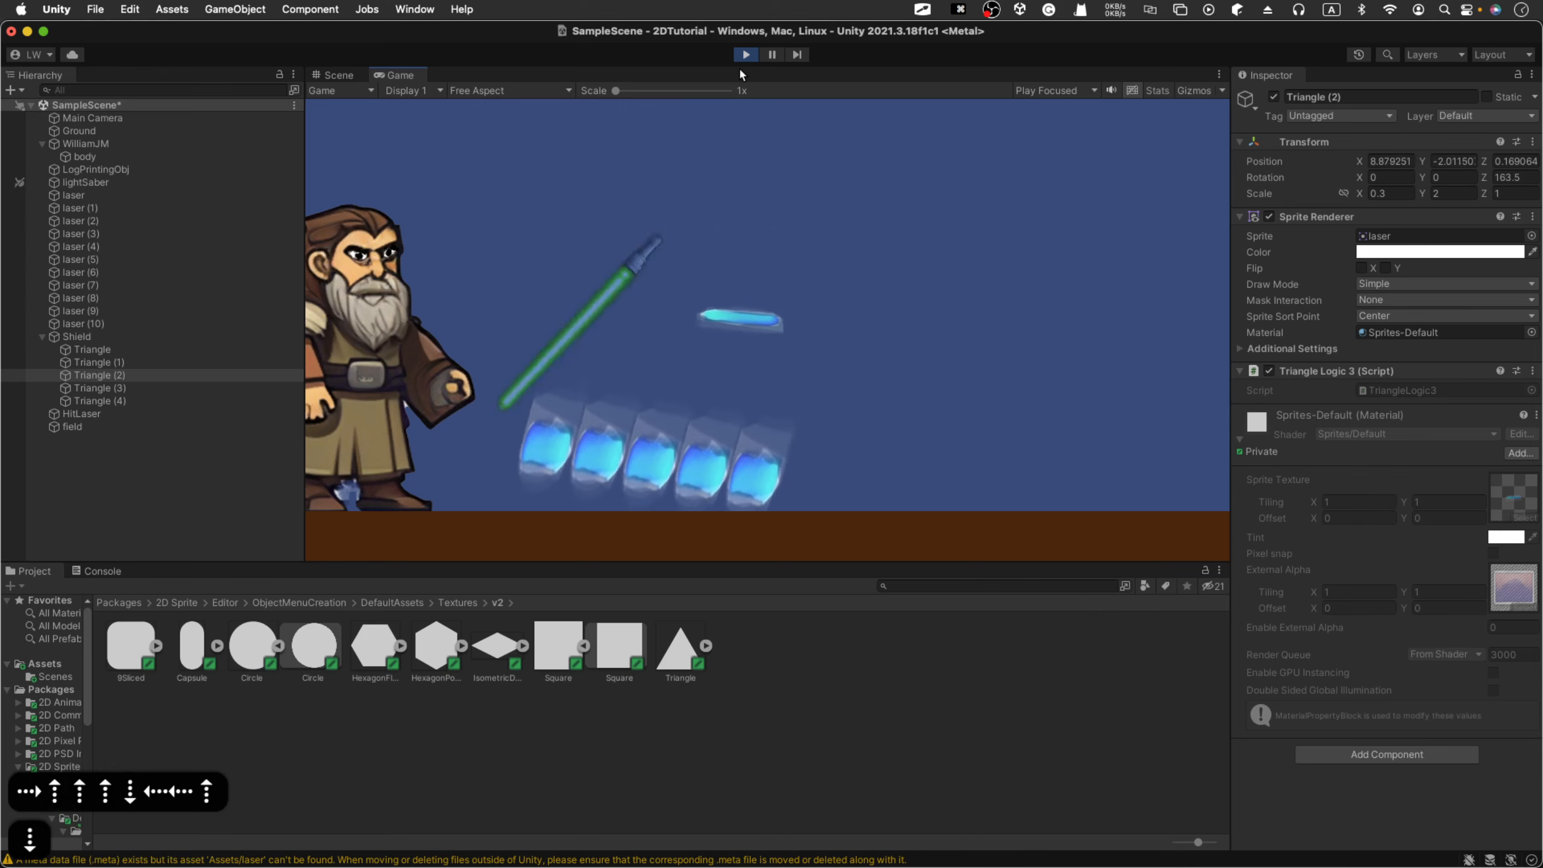
key(Left)
key(Up)
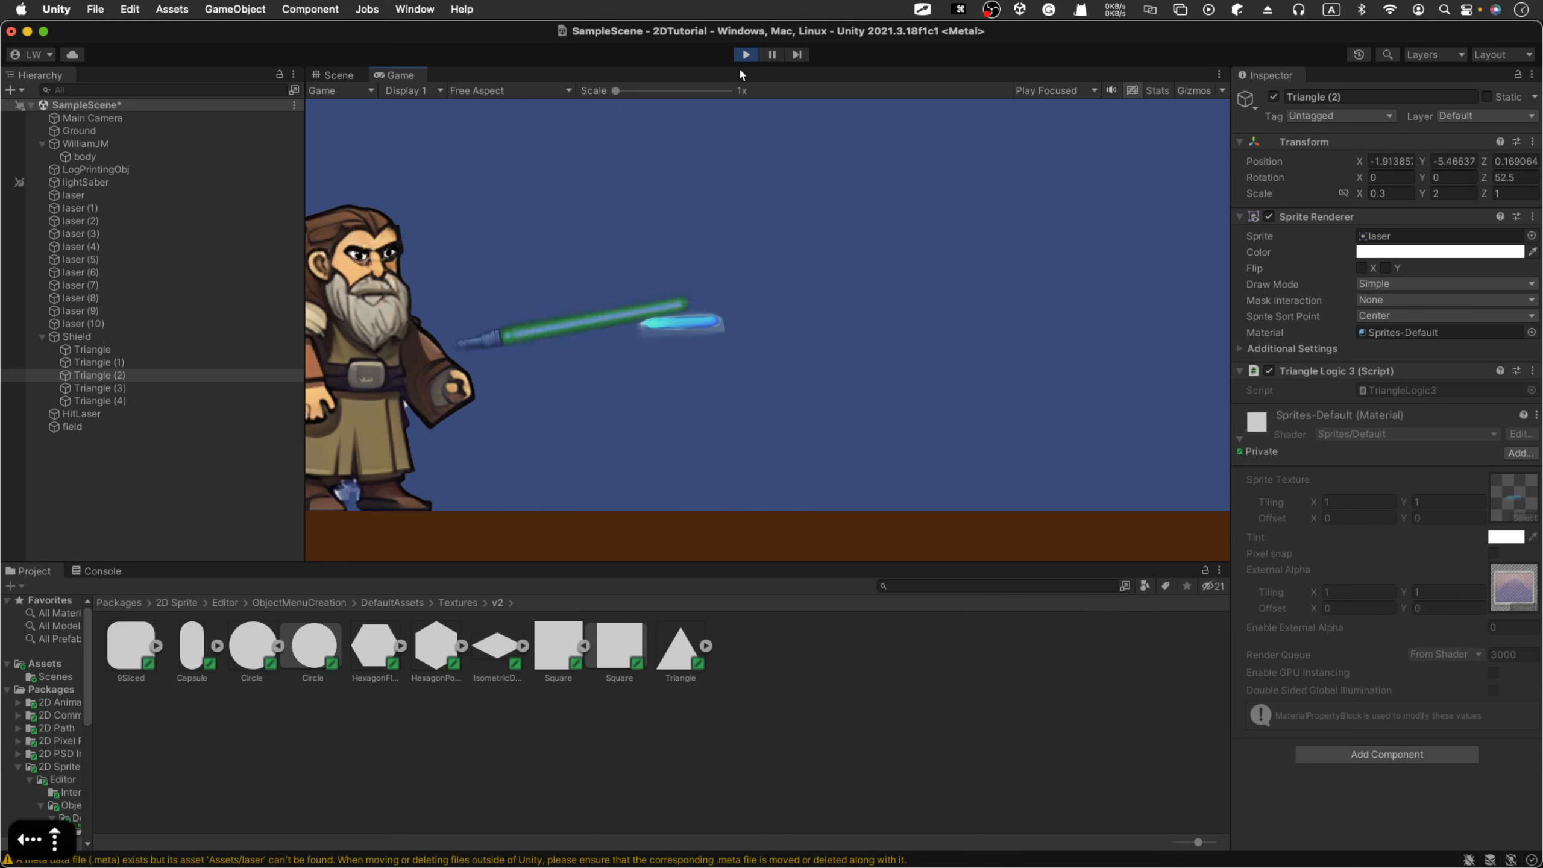
key(Up)
key(Down)
key(Down)
key(Down)
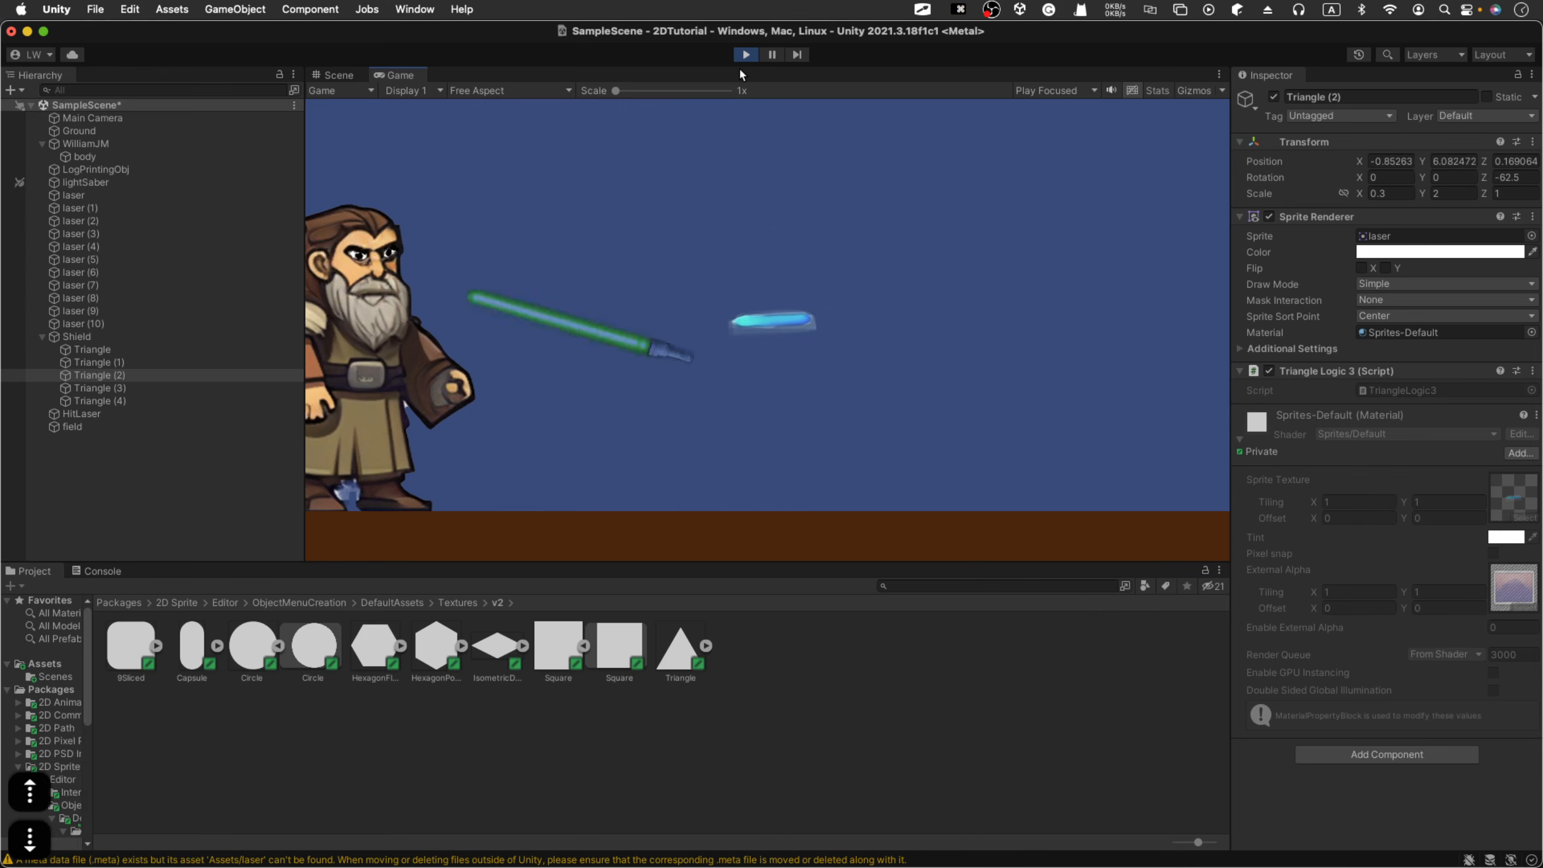
key(Right)
key(Up)
key(Left)
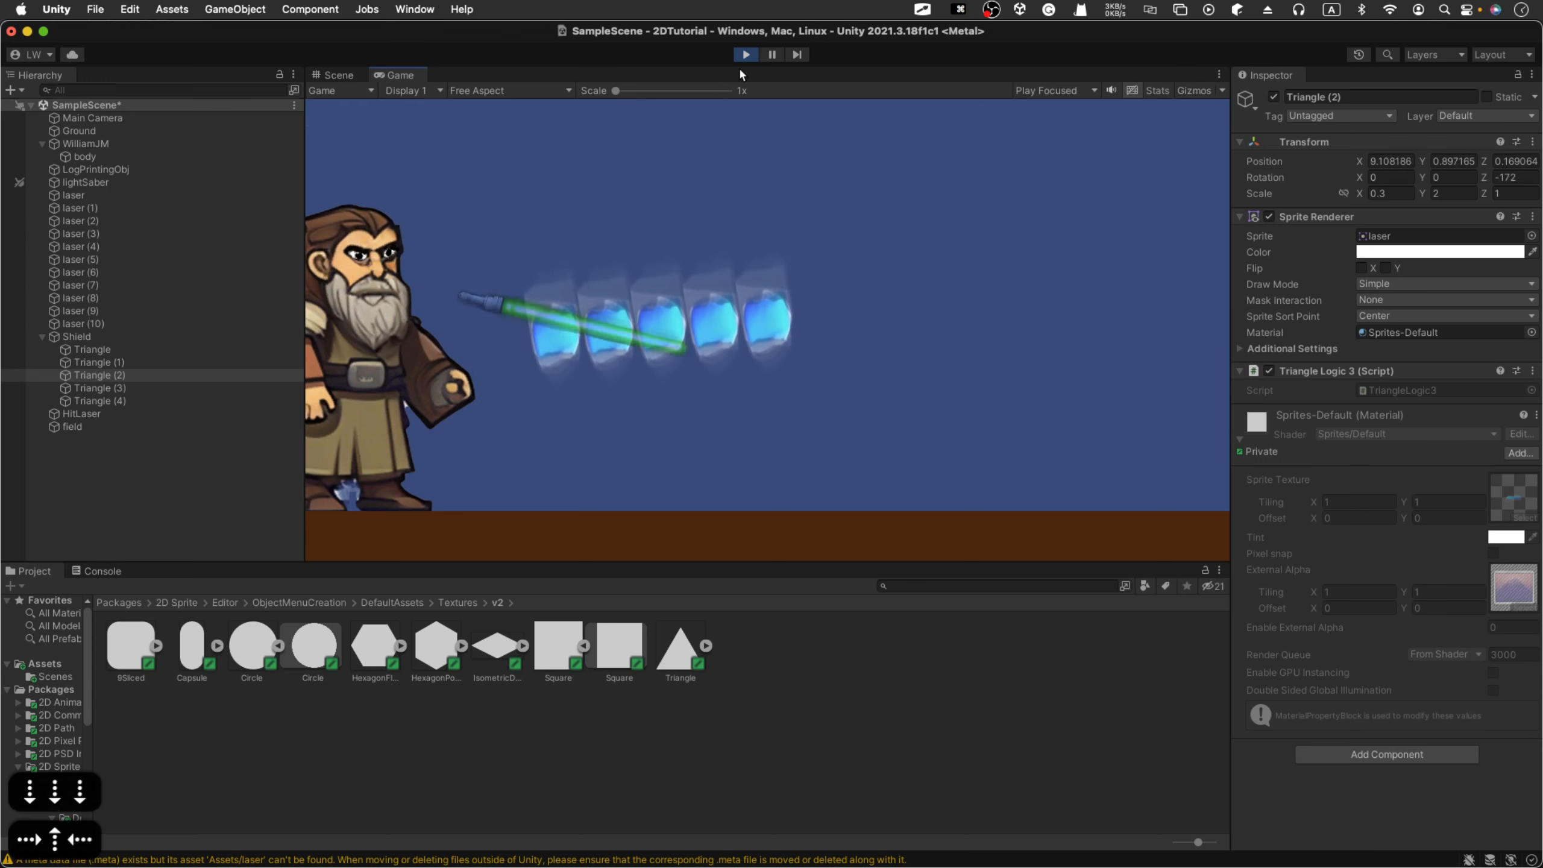
key(Down)
click(747, 54)
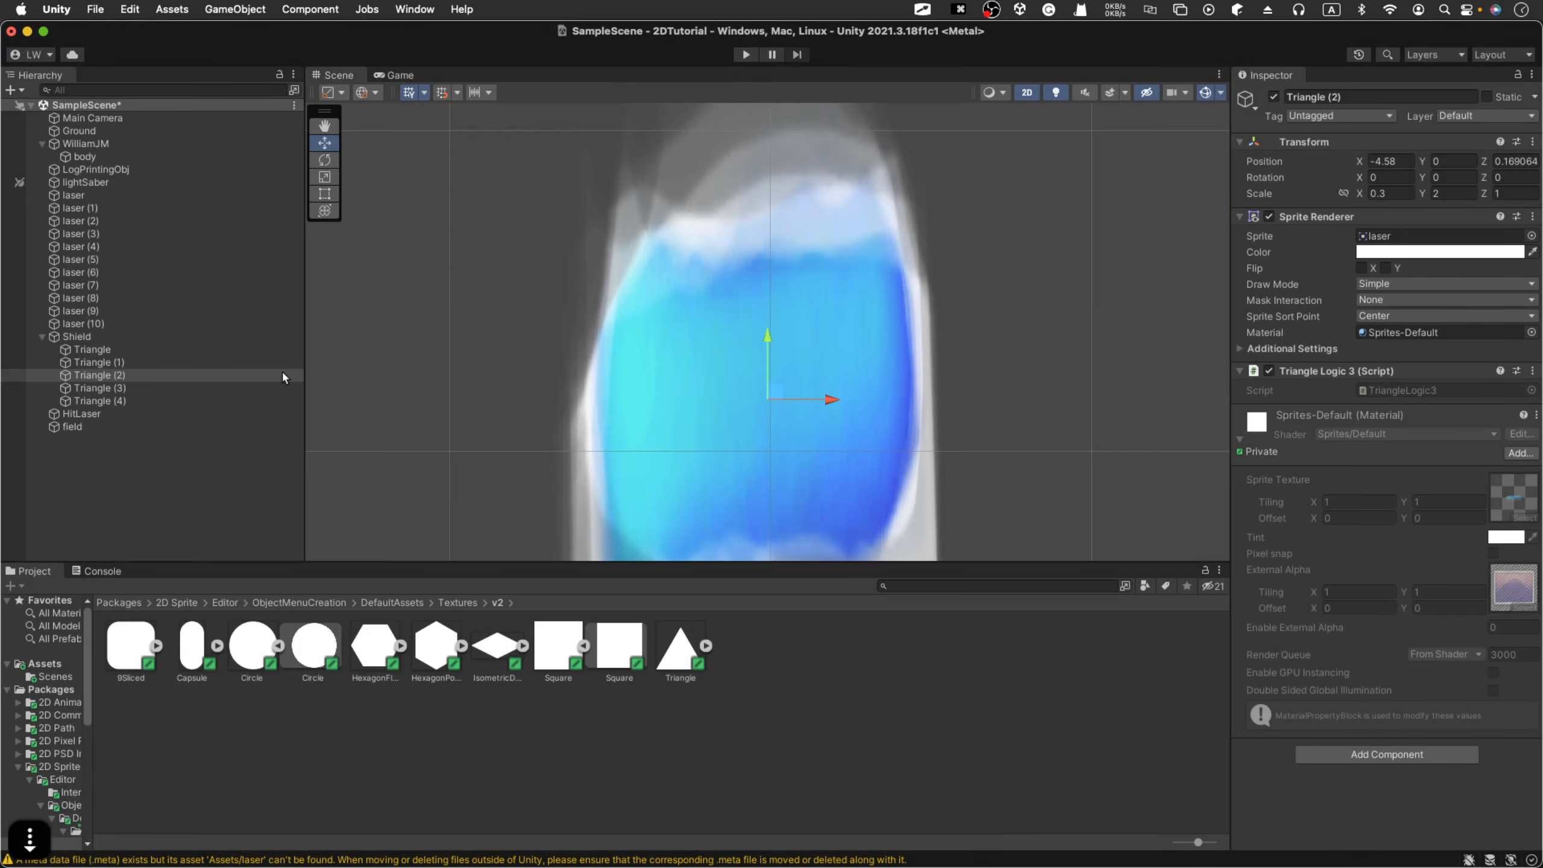
Step: Select the lightSaber object and frame it in the scene
scroll(716, 339, down, 8)
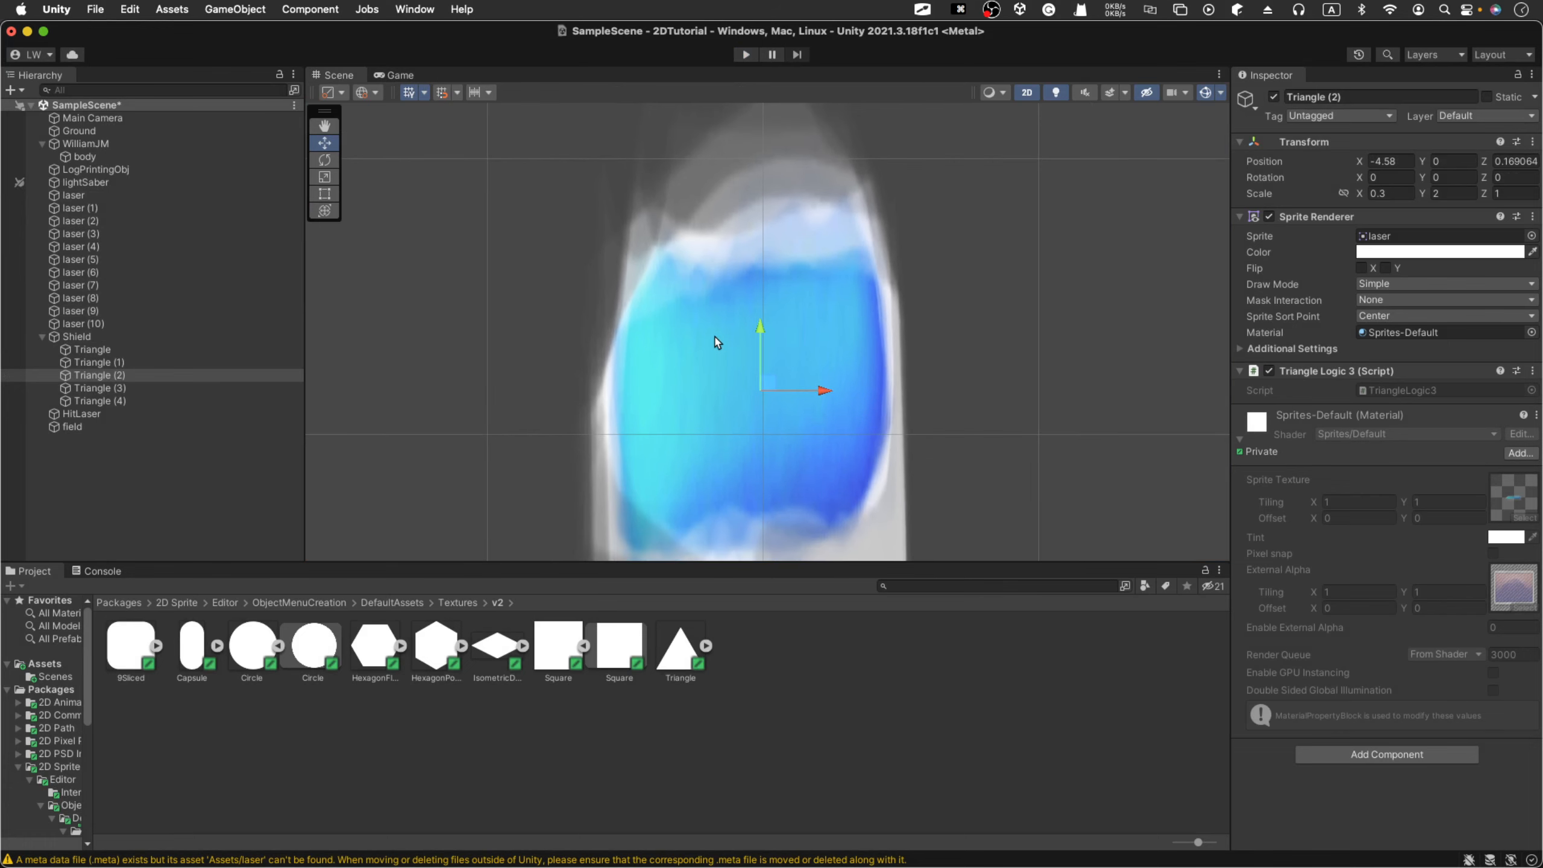
scroll(717, 341, down, 6)
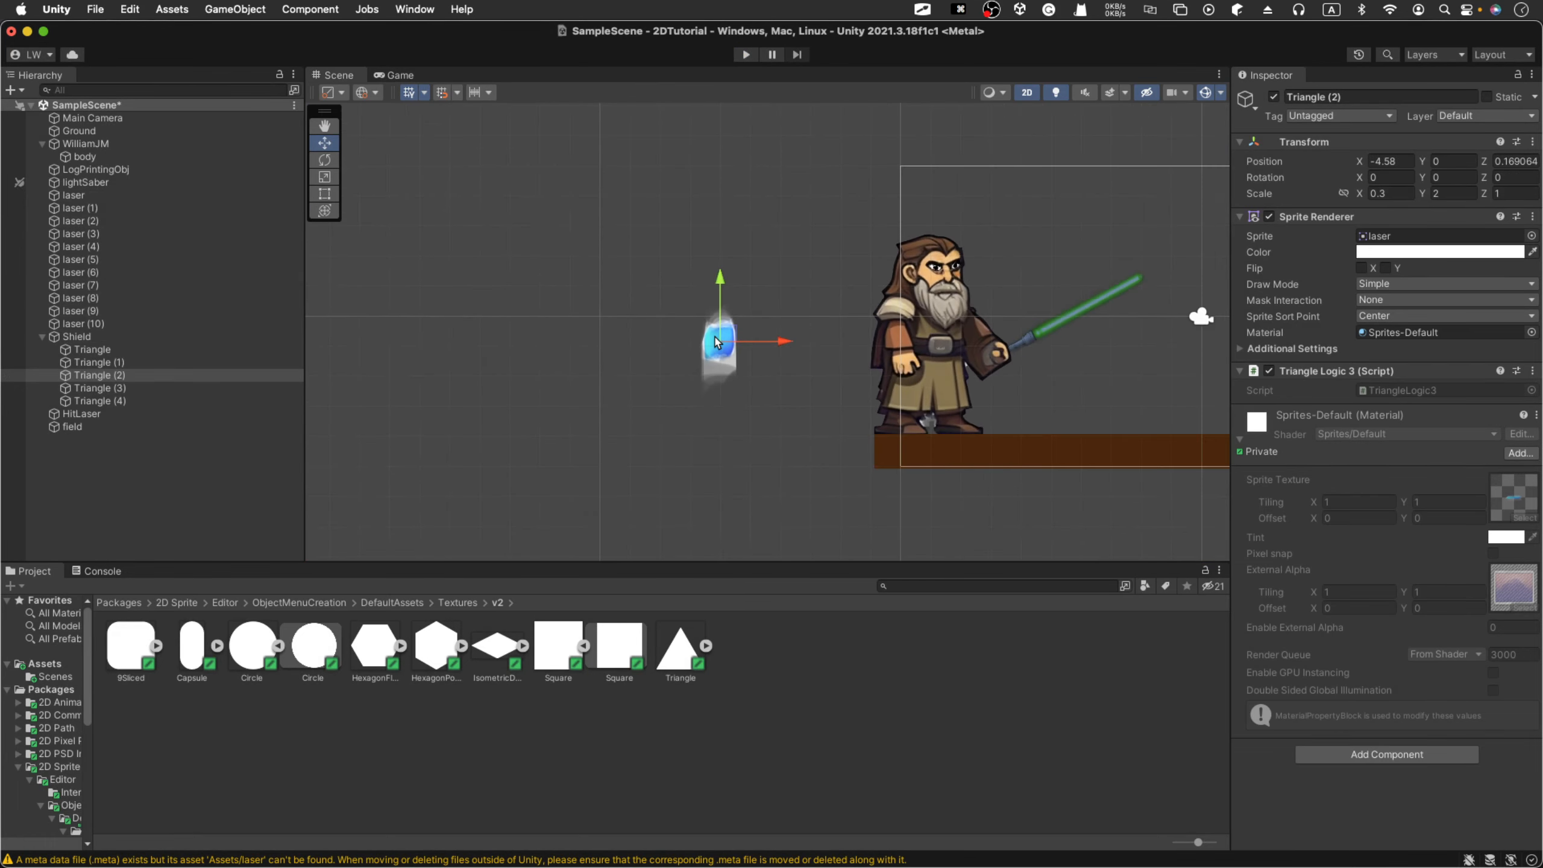
click(787, 482)
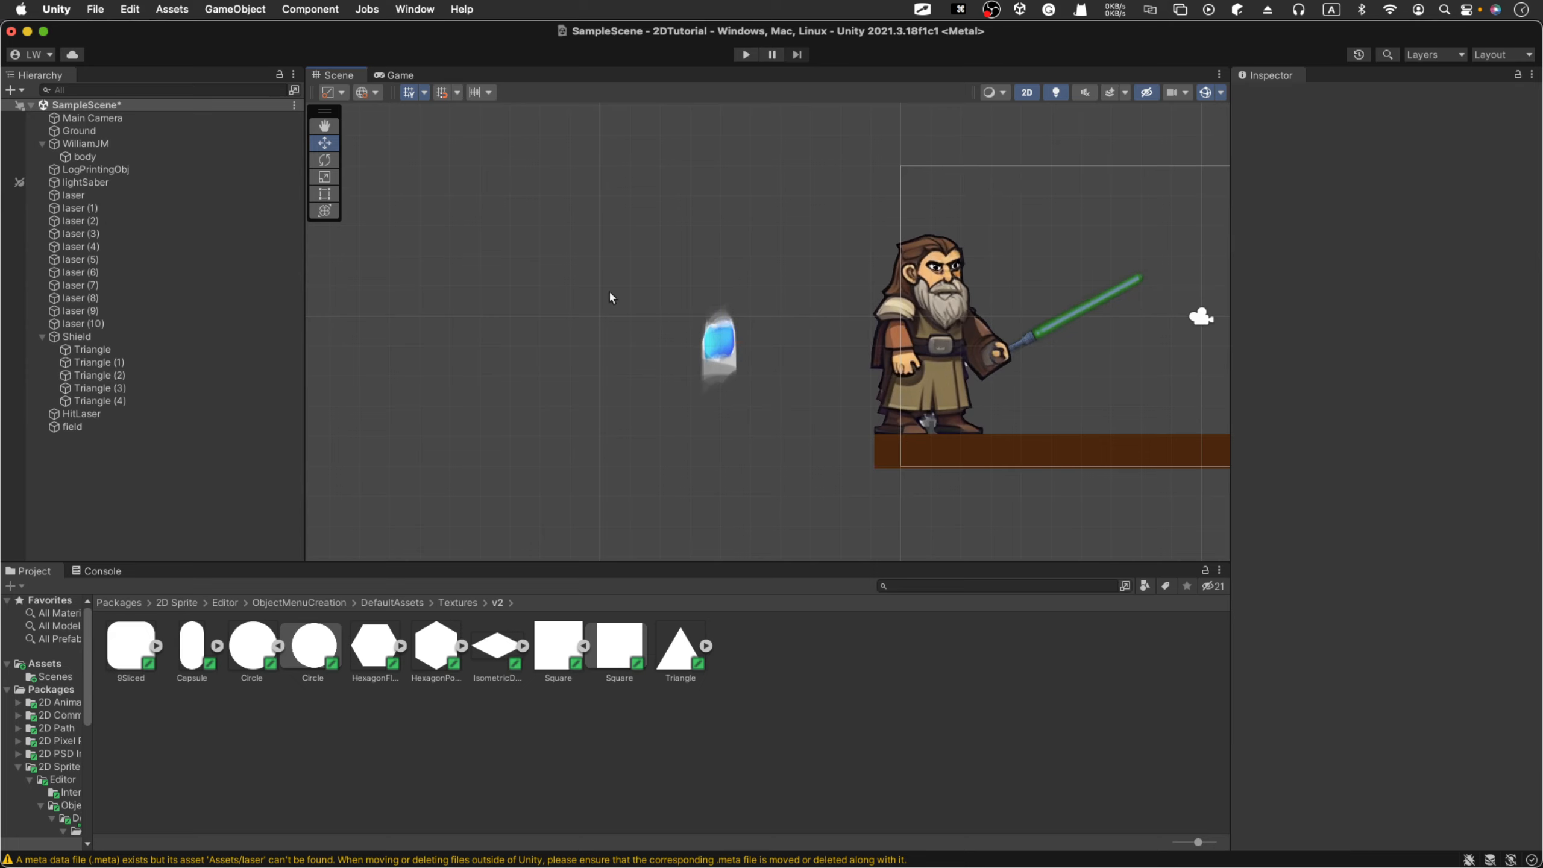
double_click(88, 183)
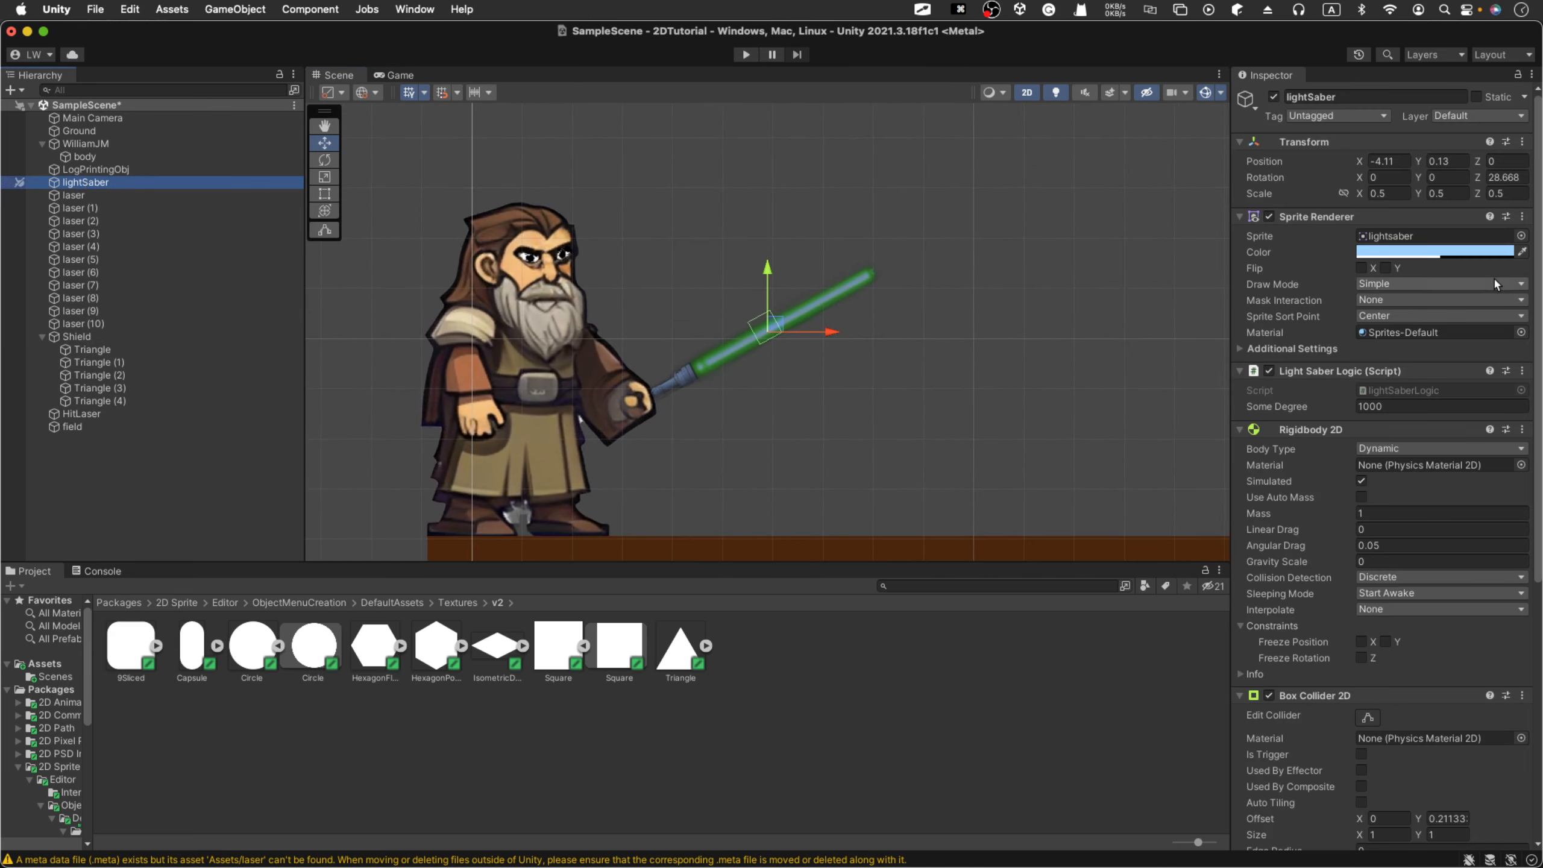
click(1431, 194)
text(0.86)
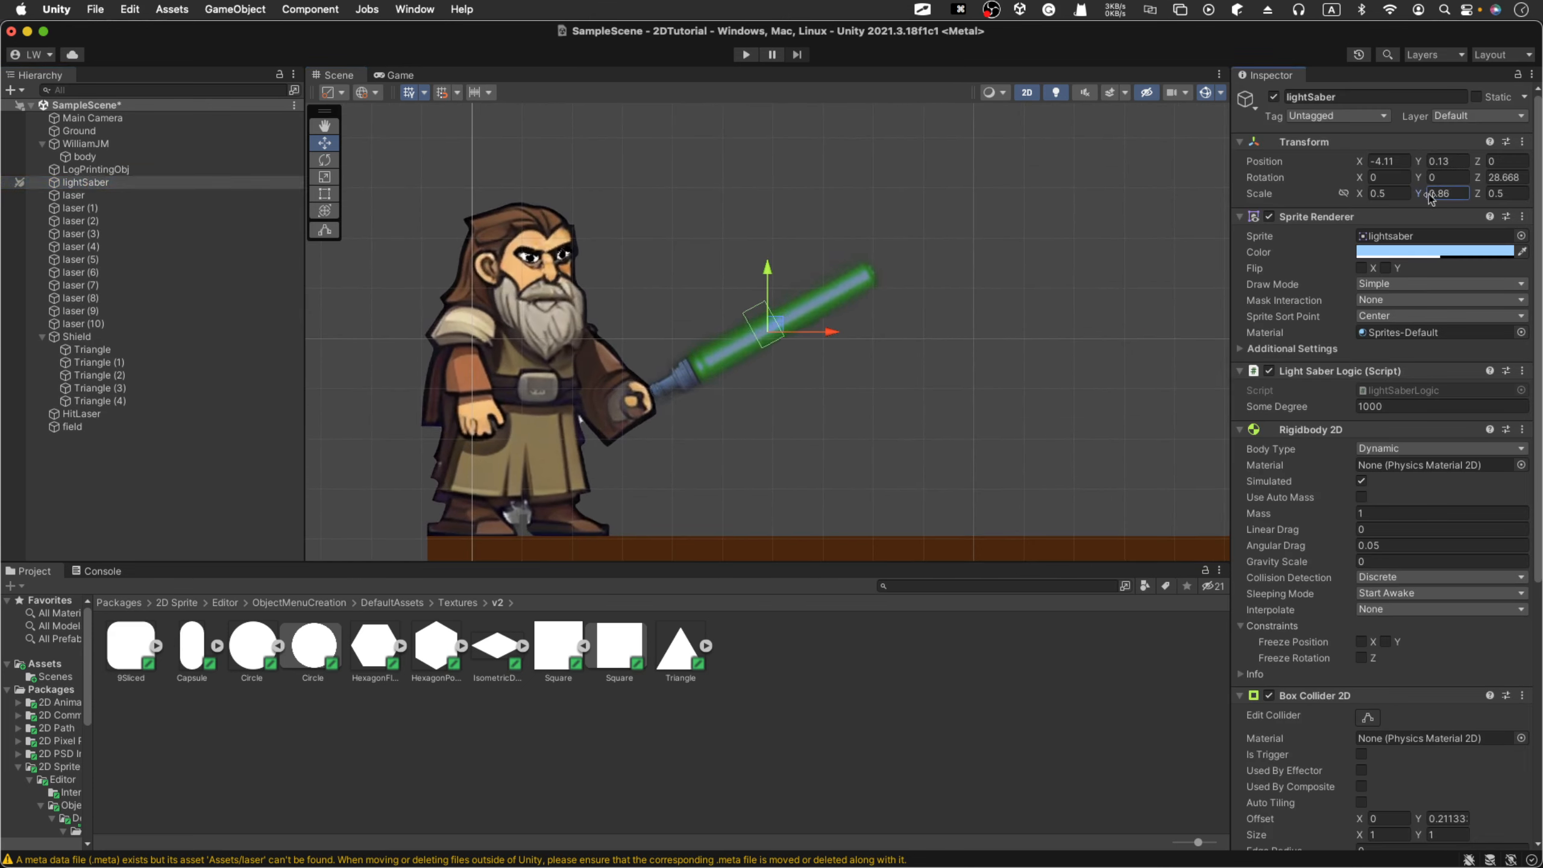
drag(1431, 198, 1420, 199)
double_click(1439, 195)
text(0.5)
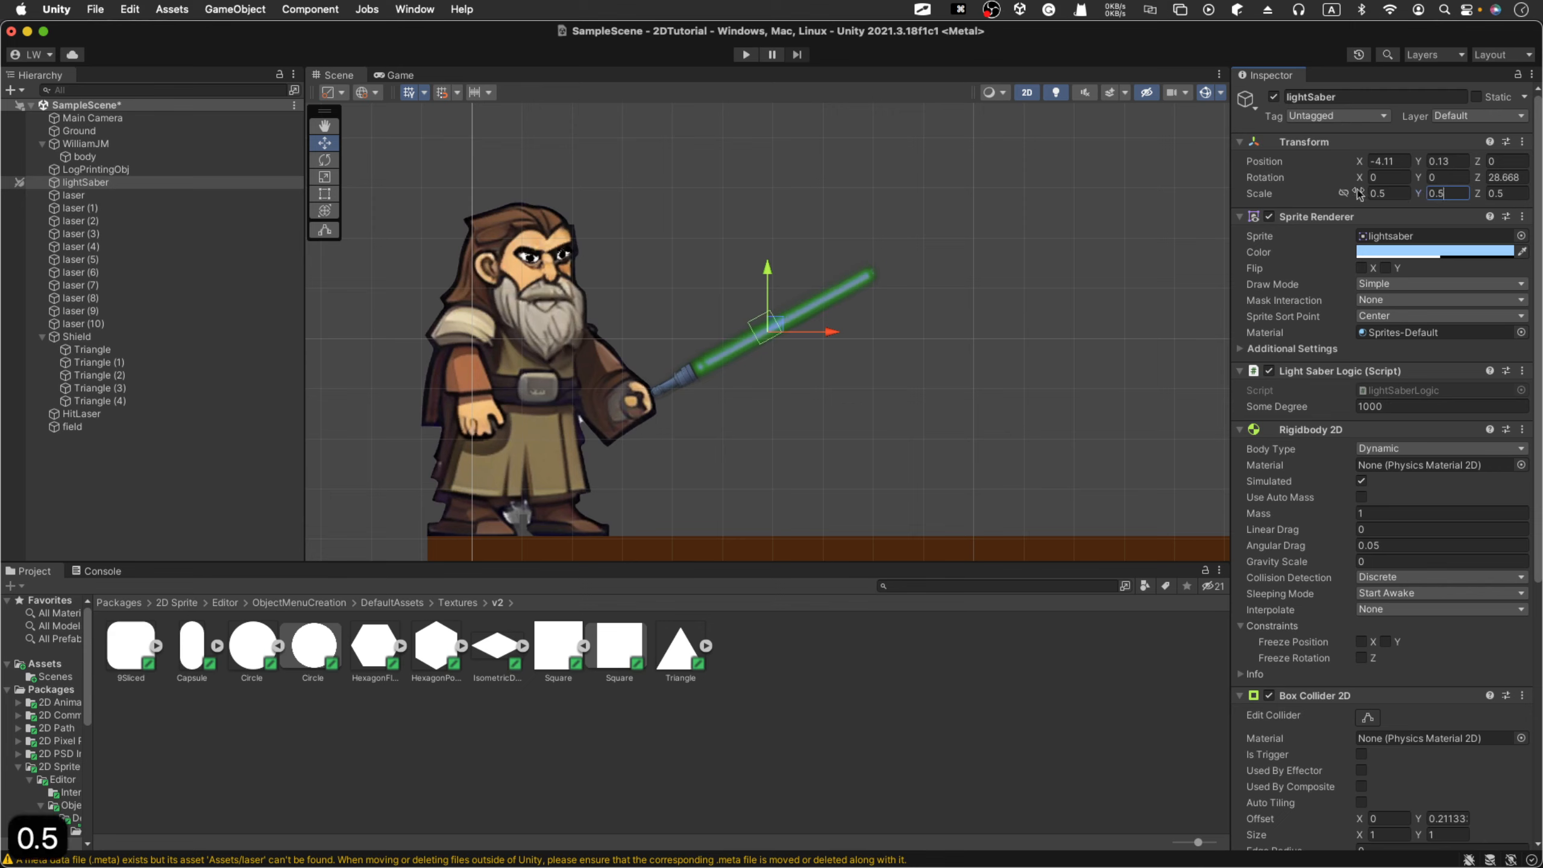
Step: Lengthen the lightSaber to an X scale of about 0.98 and move it to about X -2.48, Y 1.05, with its hilt in the Jedi's hand
drag(1359, 195, 1375, 193)
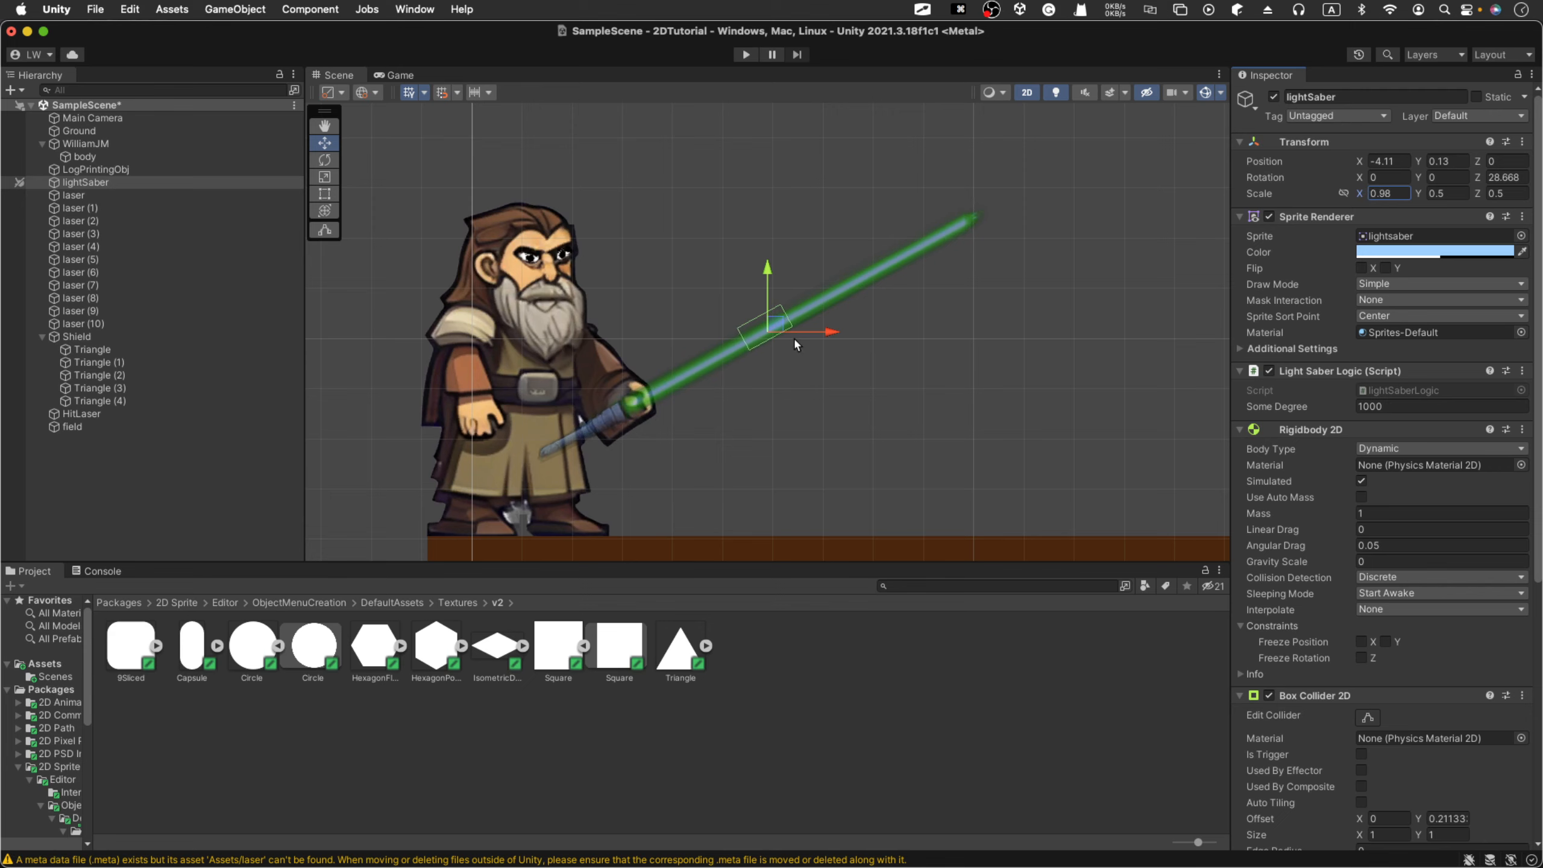
drag(815, 333, 853, 334)
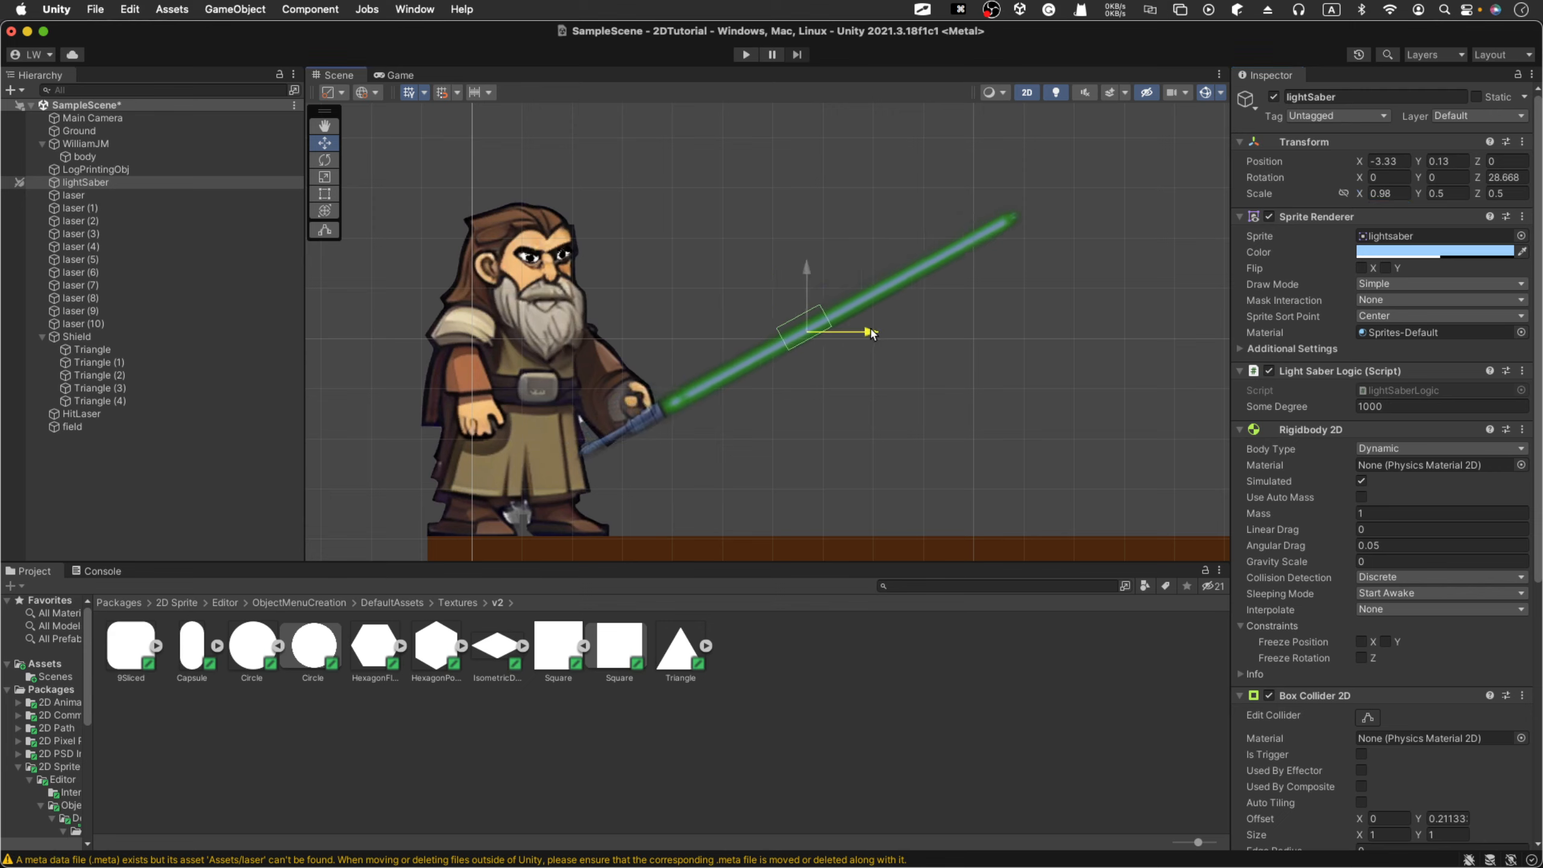
click(818, 243)
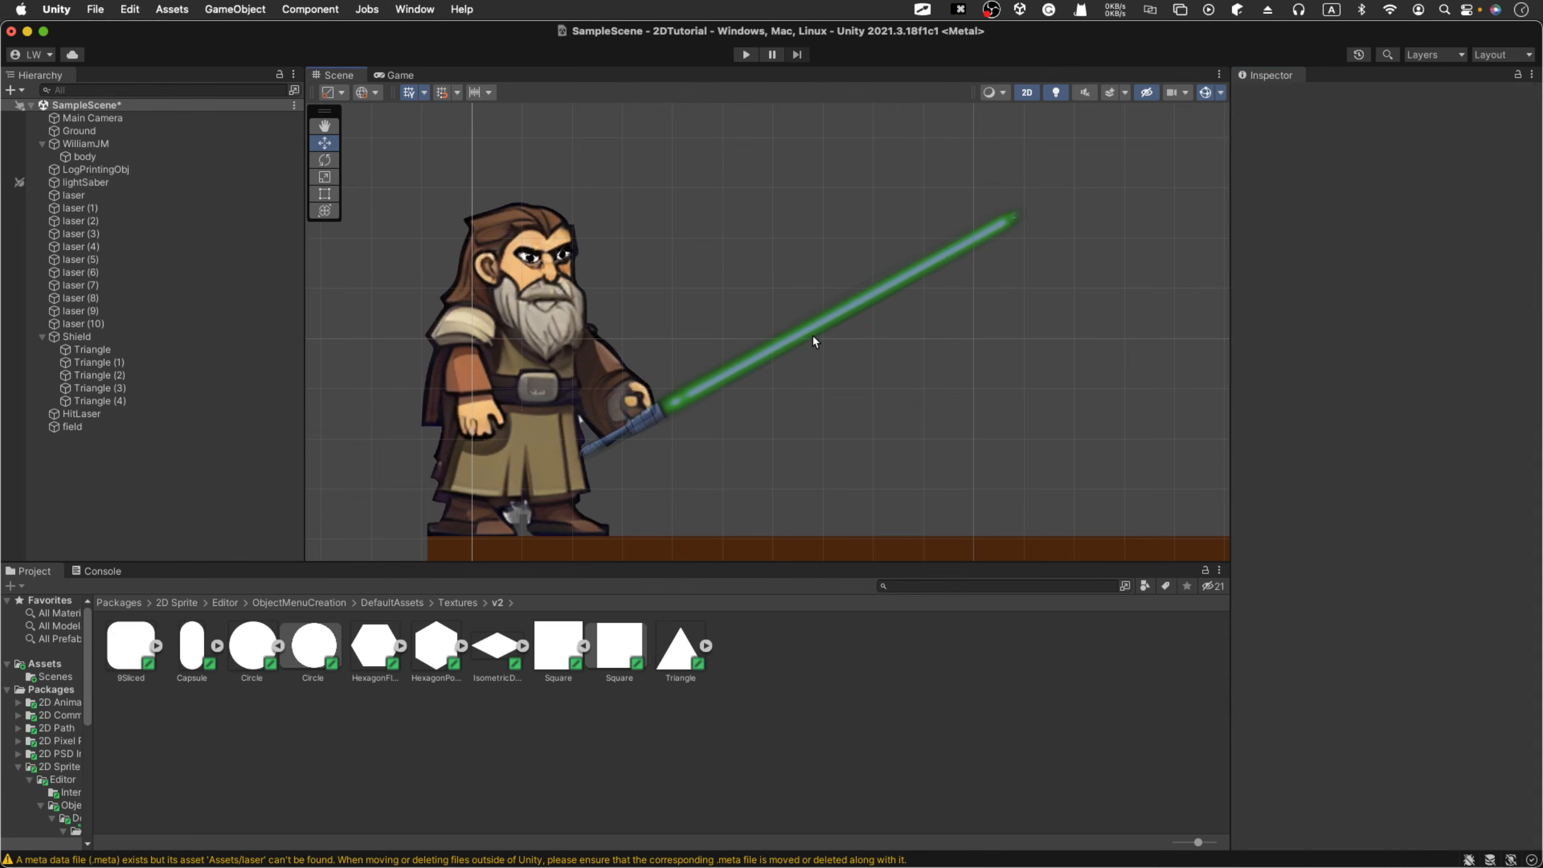
click(104, 183)
drag(808, 284, 809, 257)
drag(863, 308, 905, 307)
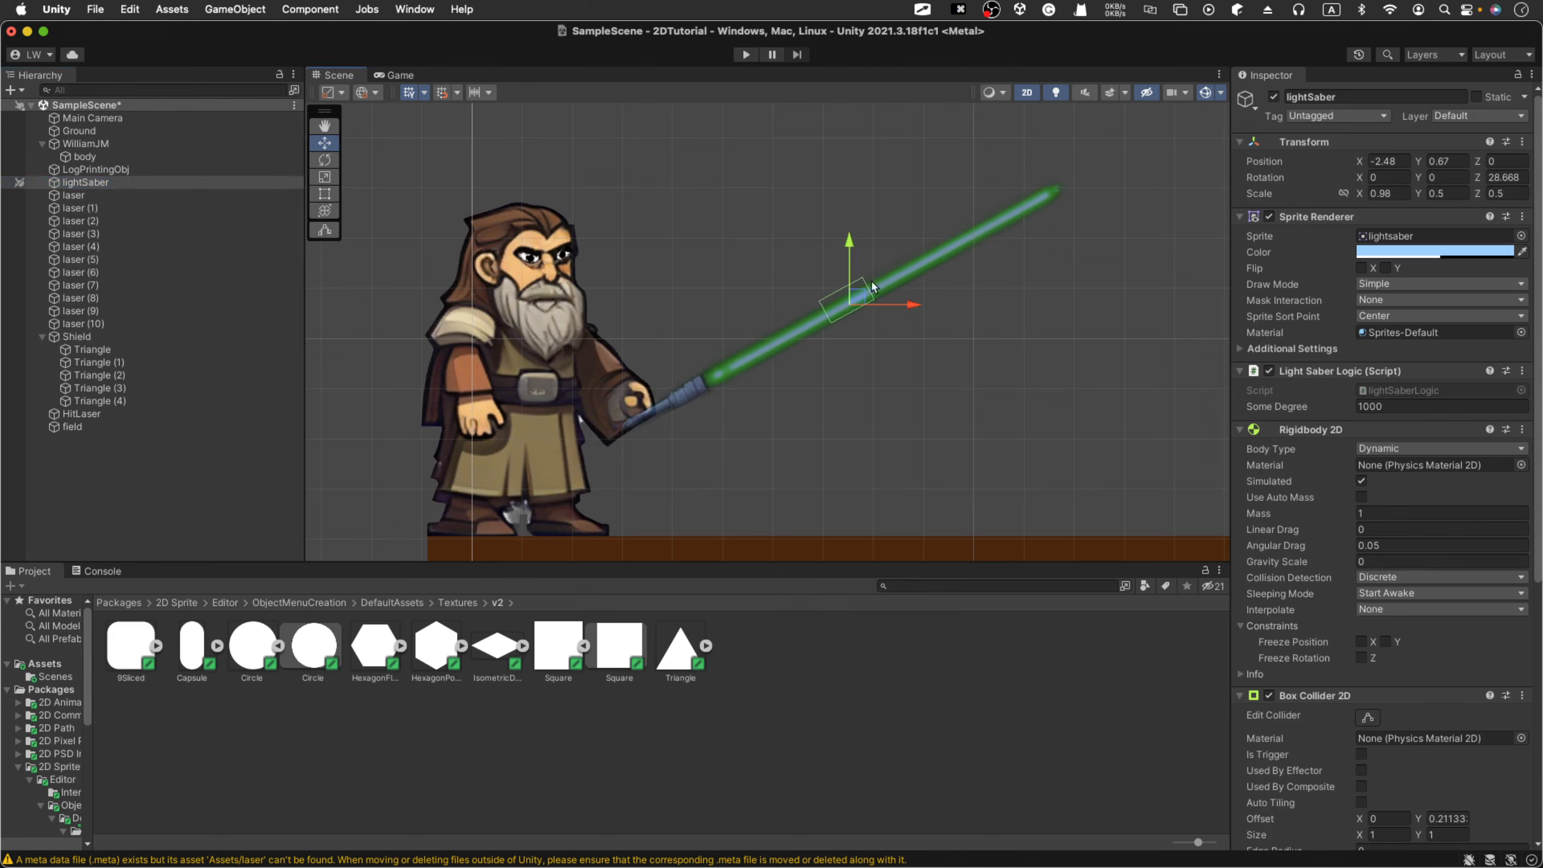
drag(852, 246, 852, 227)
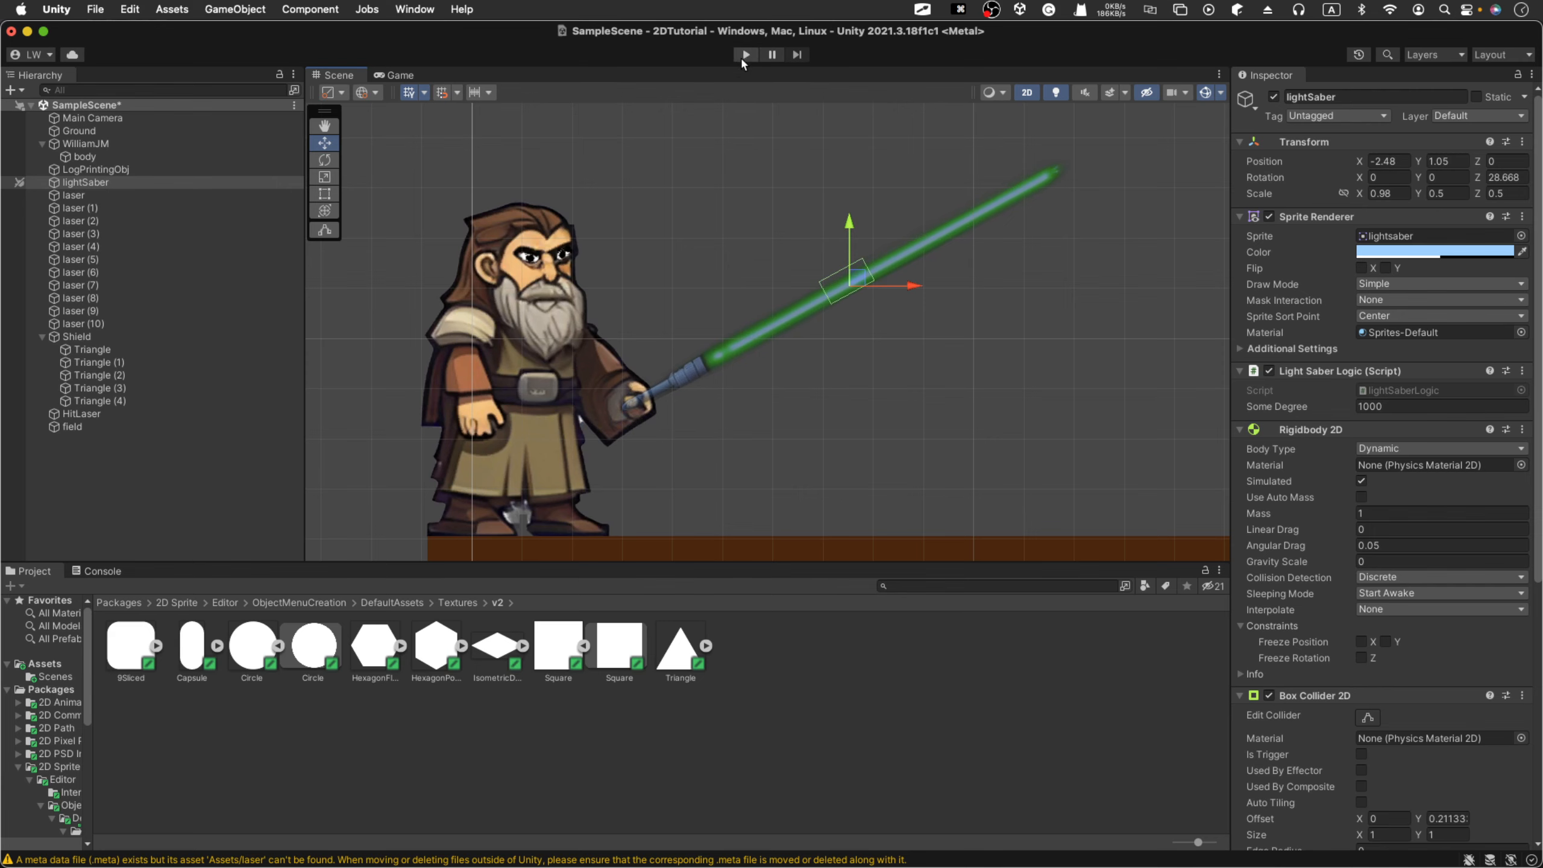
scroll(718, 232, down, 4)
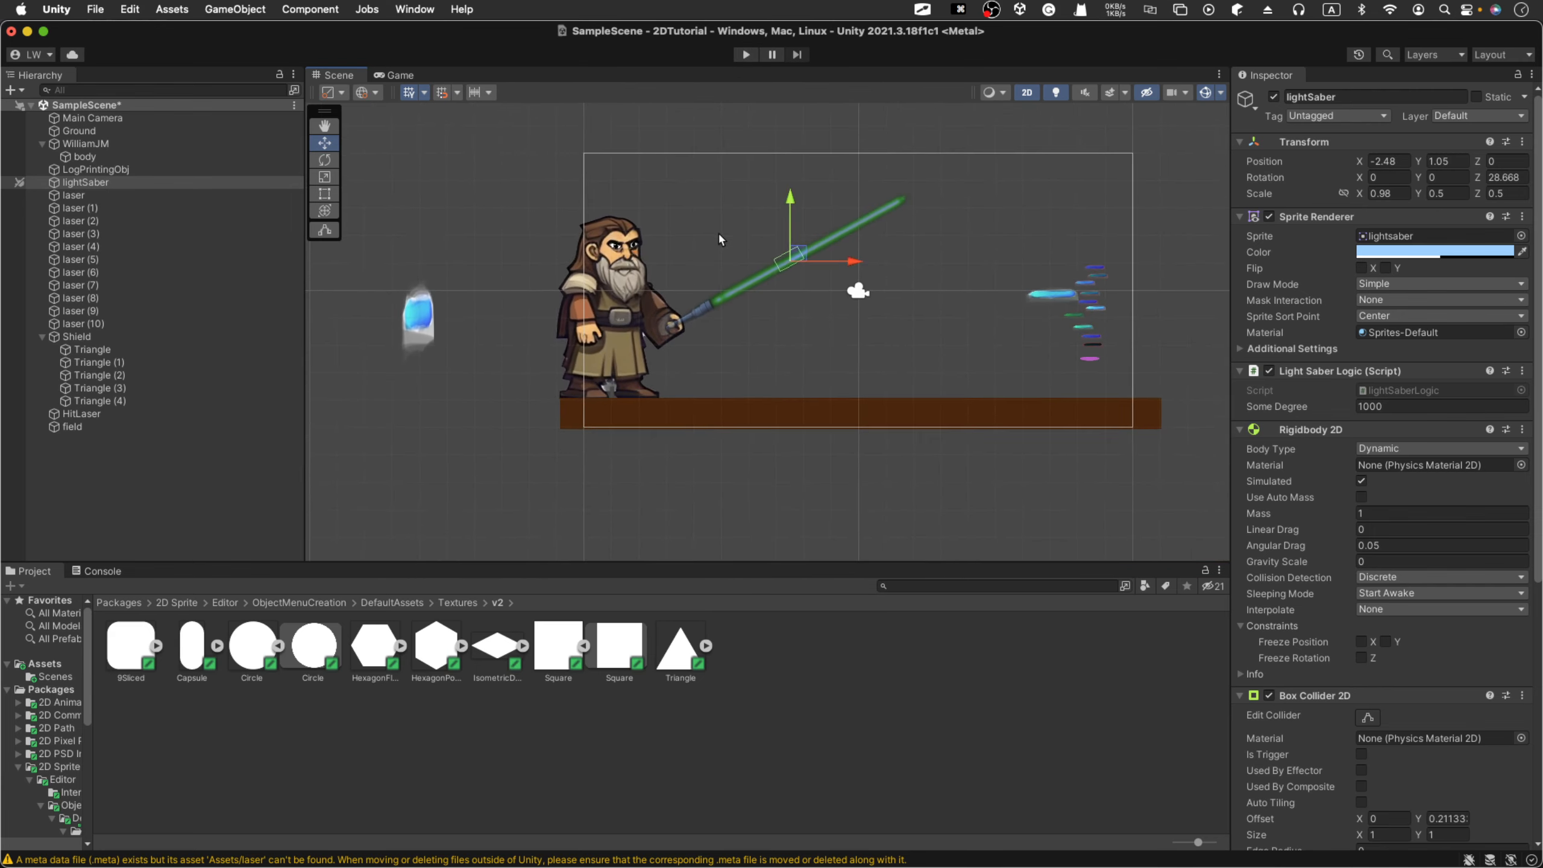
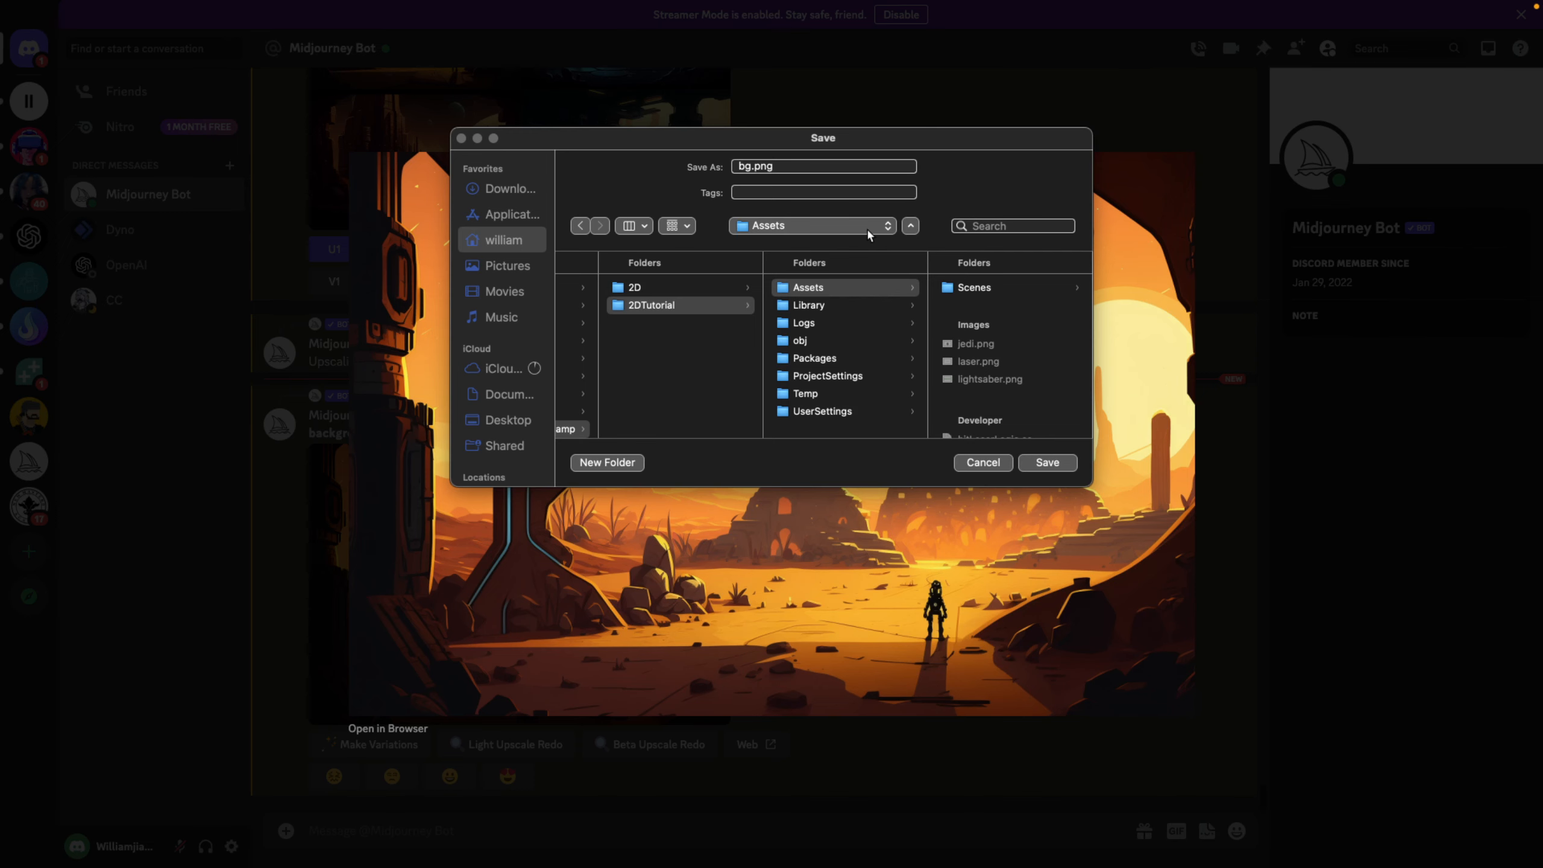
Step: Save the orange desert background image as bg.png in the 2DTutorial project's Assets folder and switch back to Unity
click(1026, 465)
key(super+Tab)
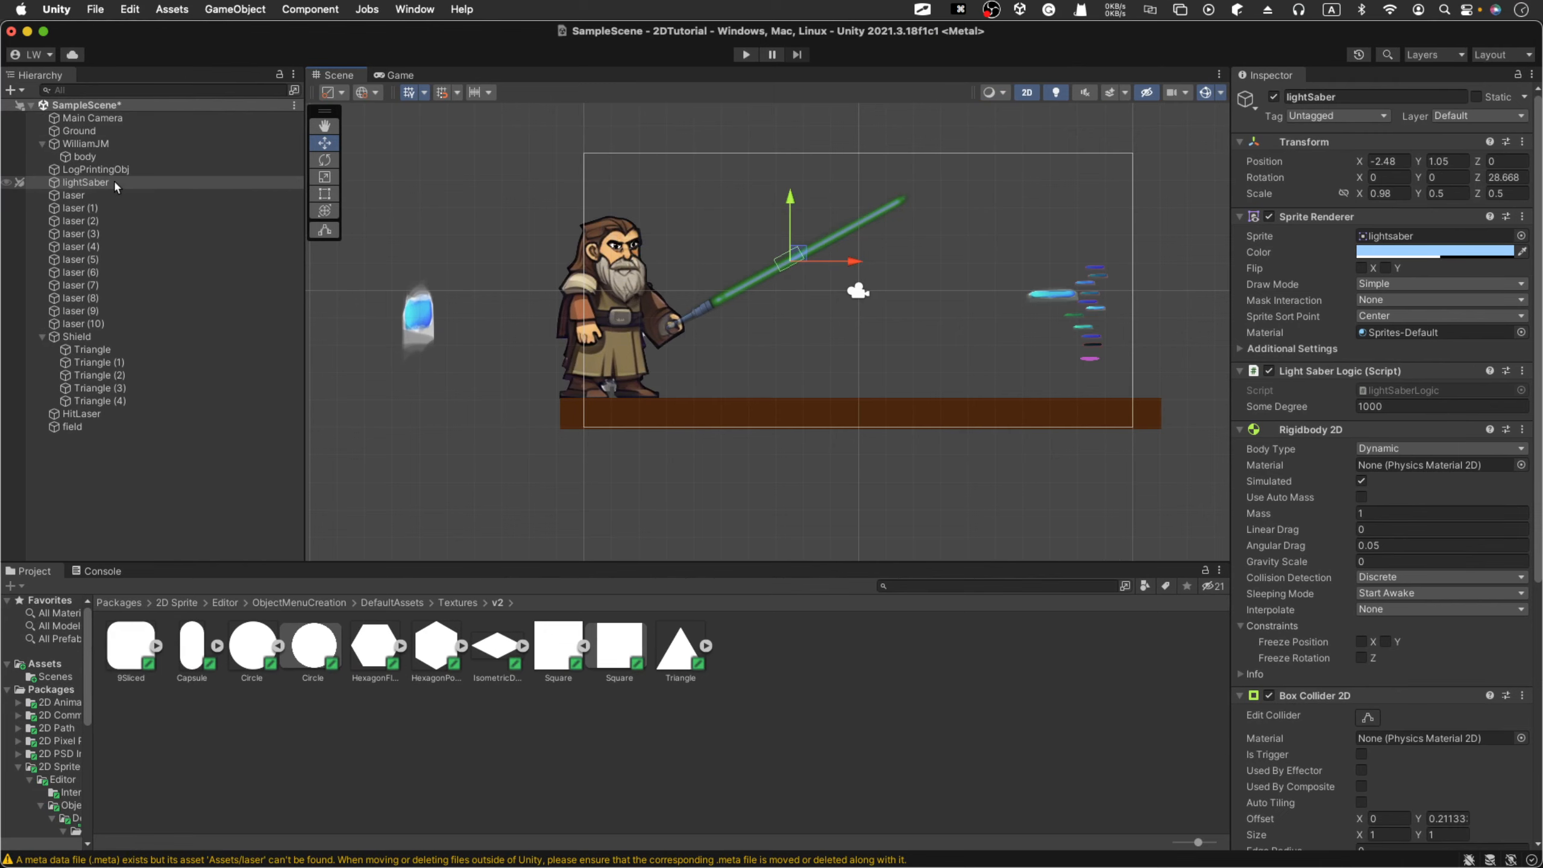
Step: Add the bg image from the project's Assets folder to the scene hierarchy as a new sprite object
click(138, 462)
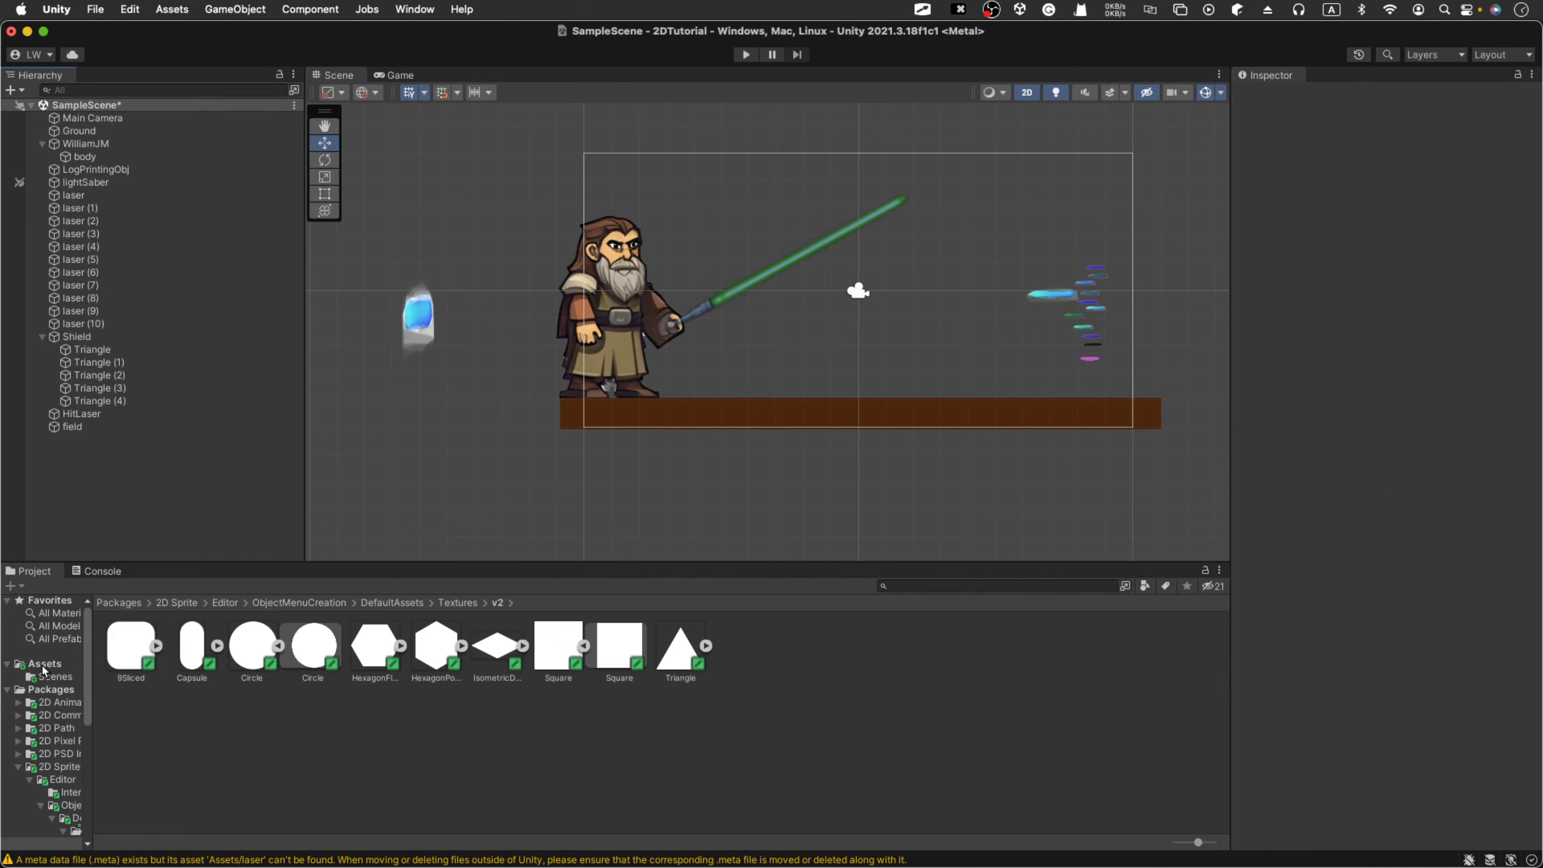
click(44, 665)
drag(124, 650, 120, 510)
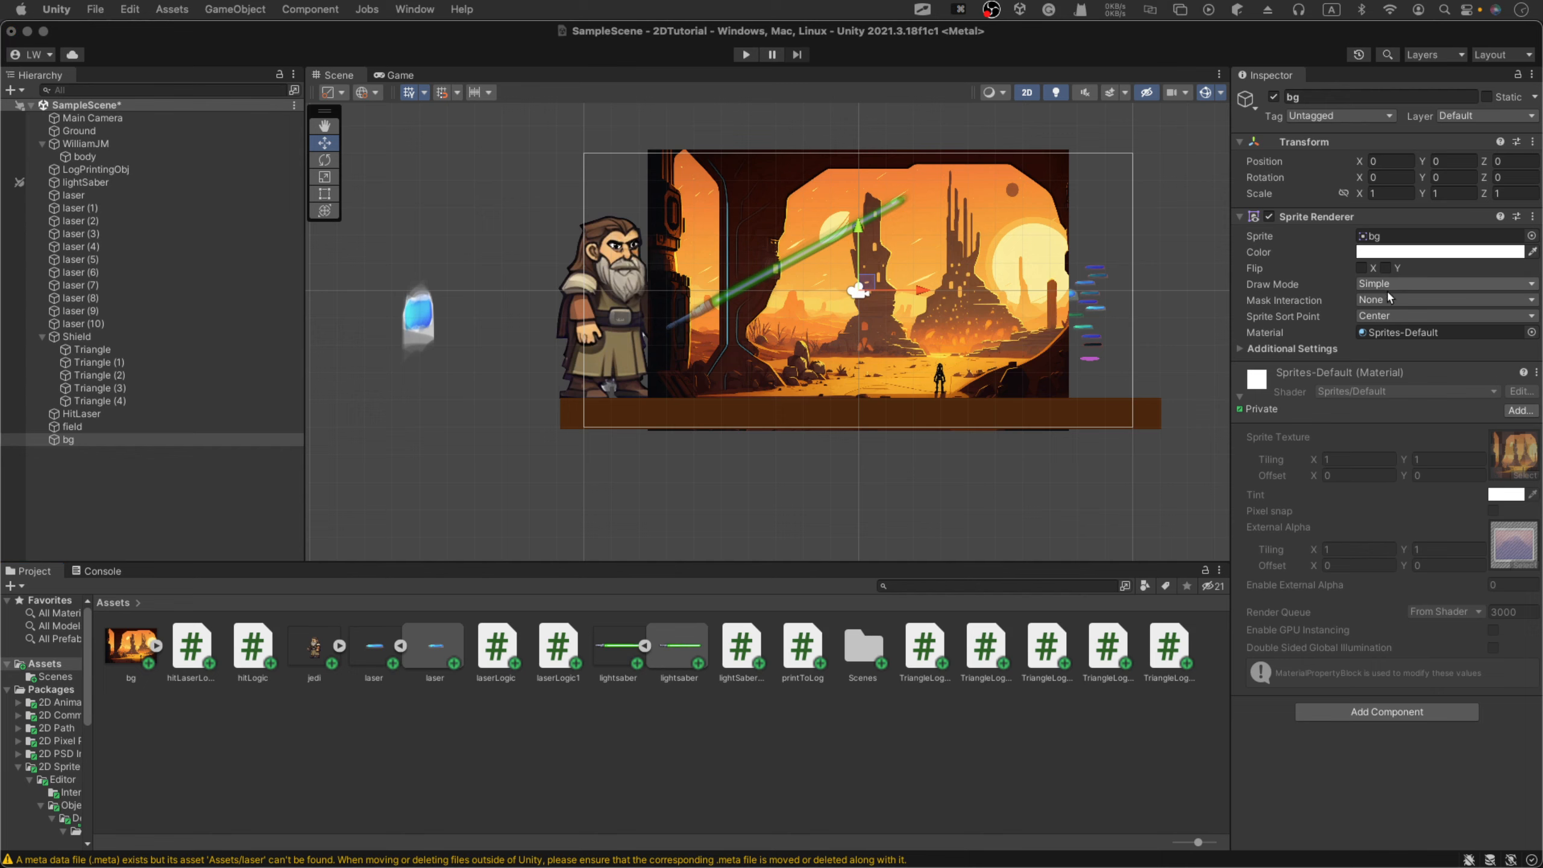
Step: Set the bg sprite's Order in Layer to -1 so it is drawn behind the Jedi and lightsaber
click(1248, 351)
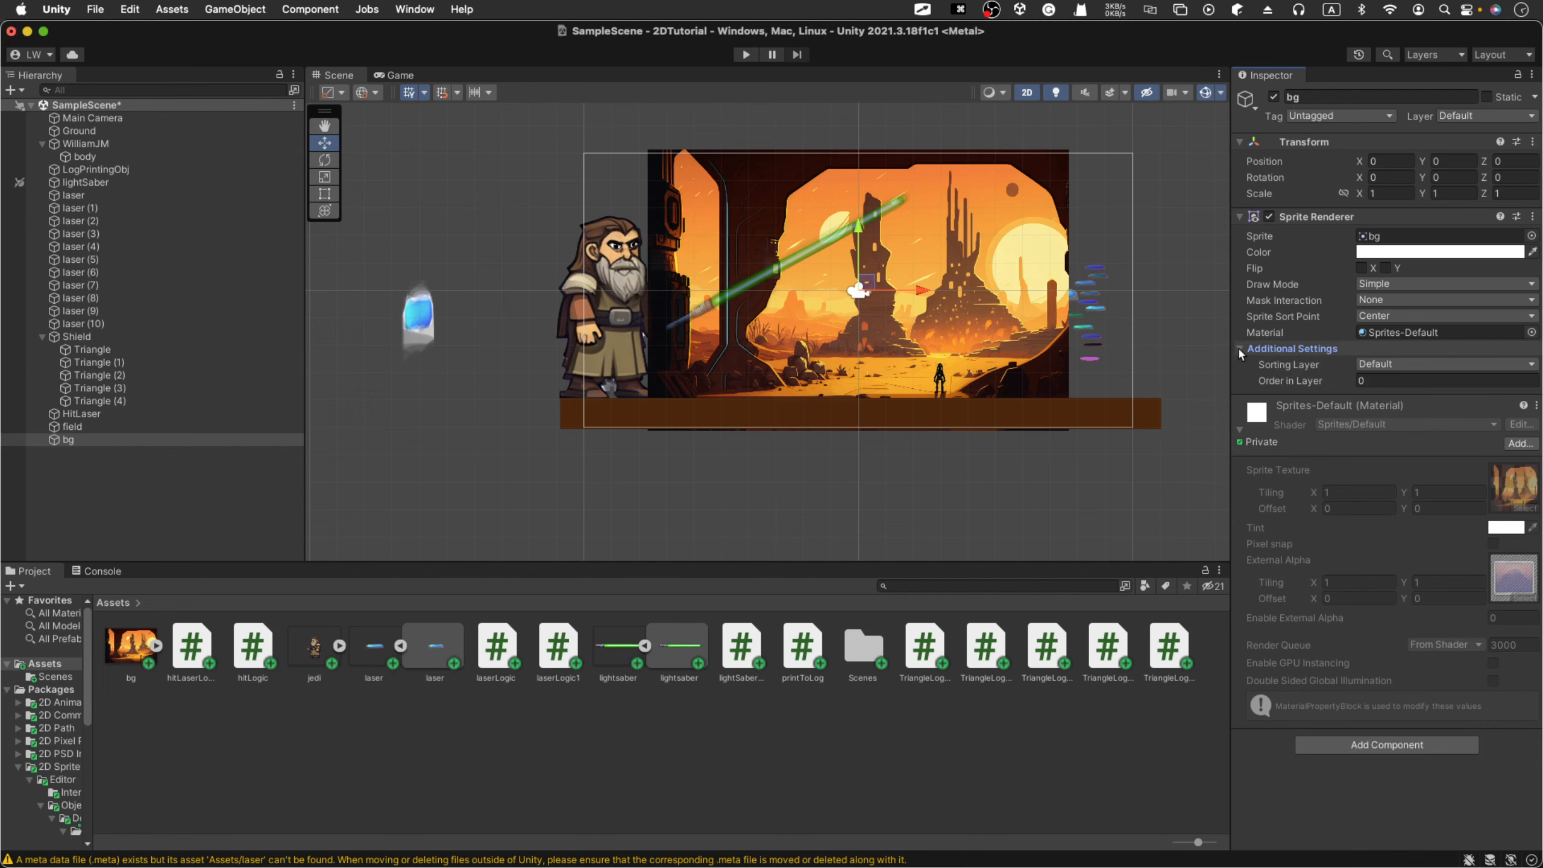
click(1368, 380)
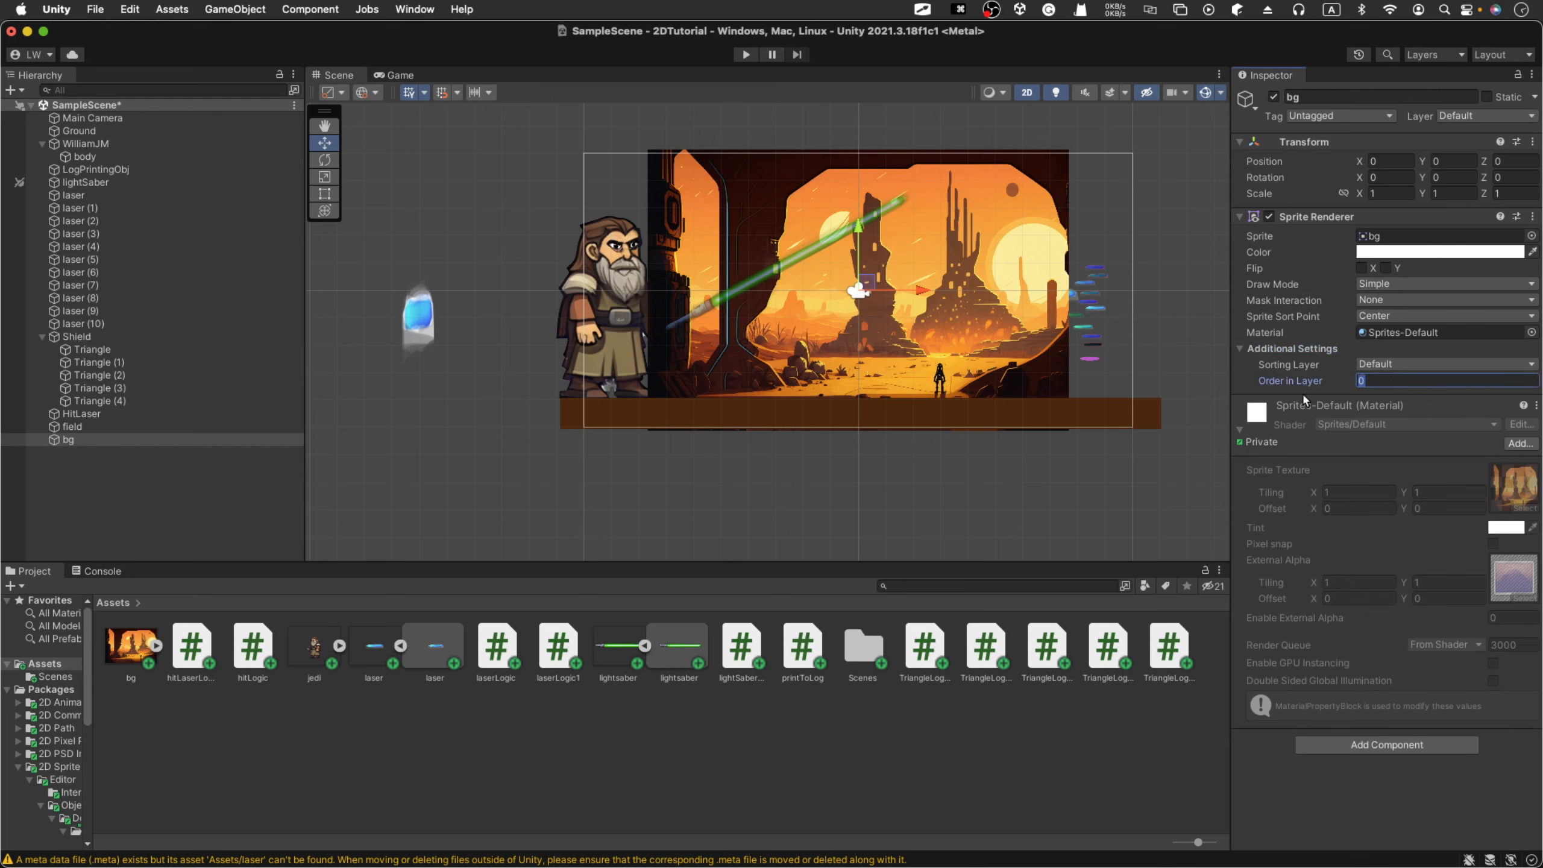
click(125, 414)
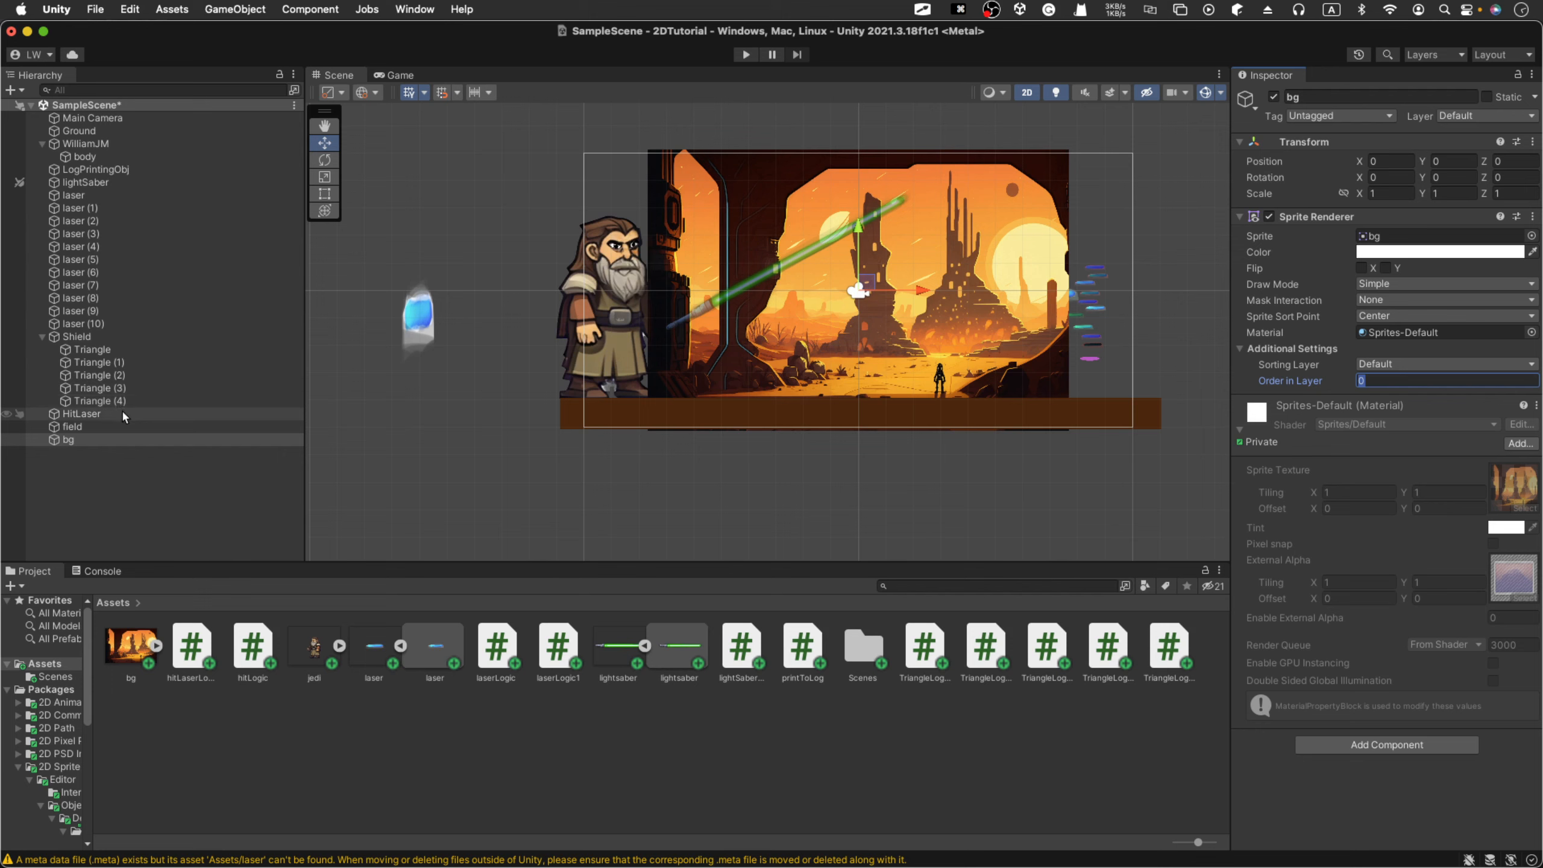
click(126, 439)
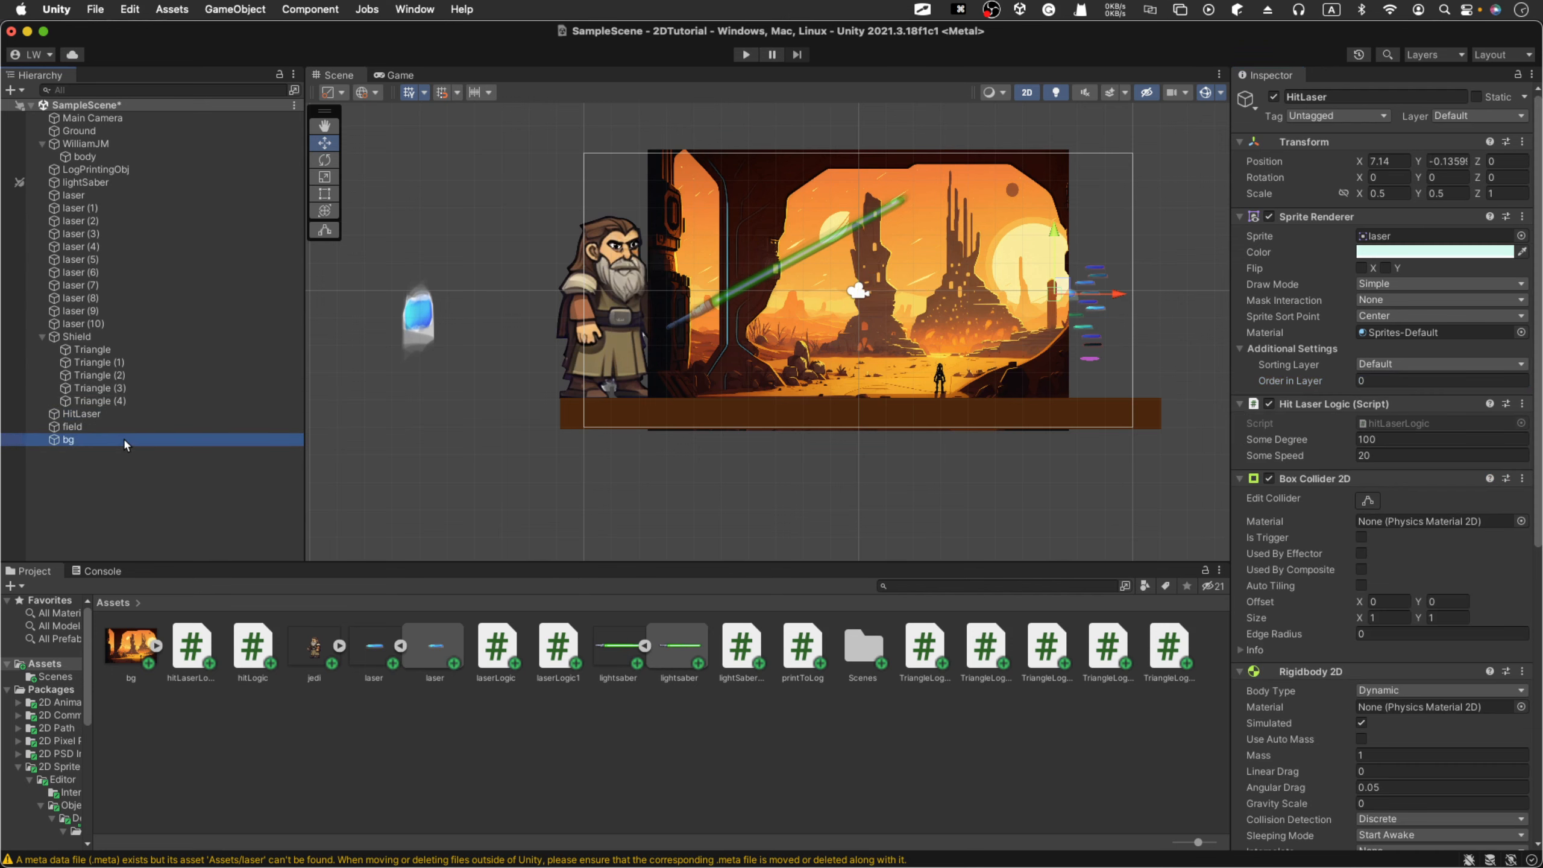
click(1432, 380)
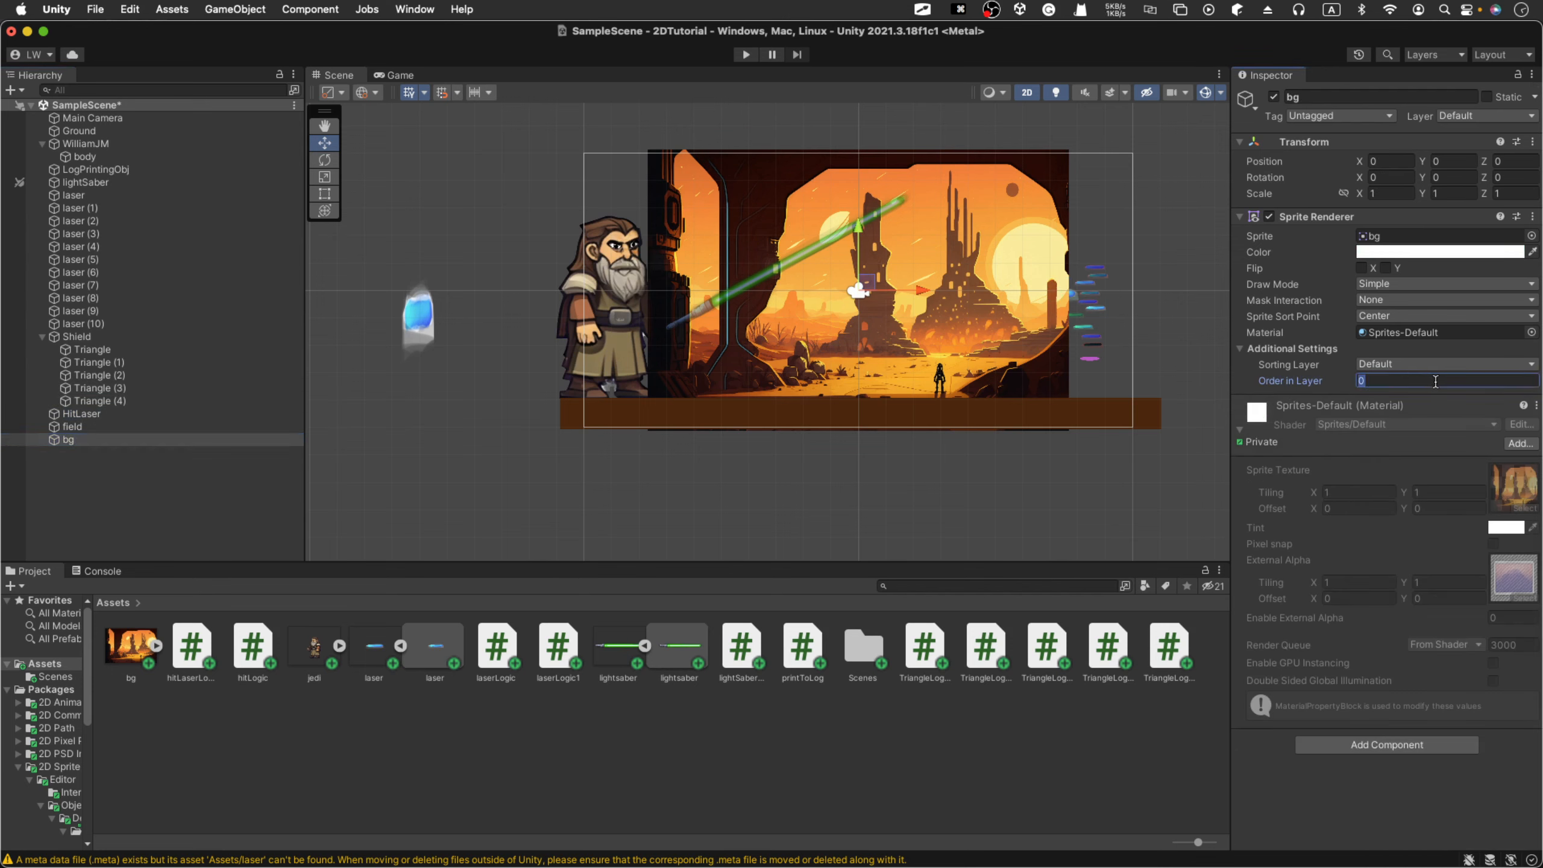
text(-1)
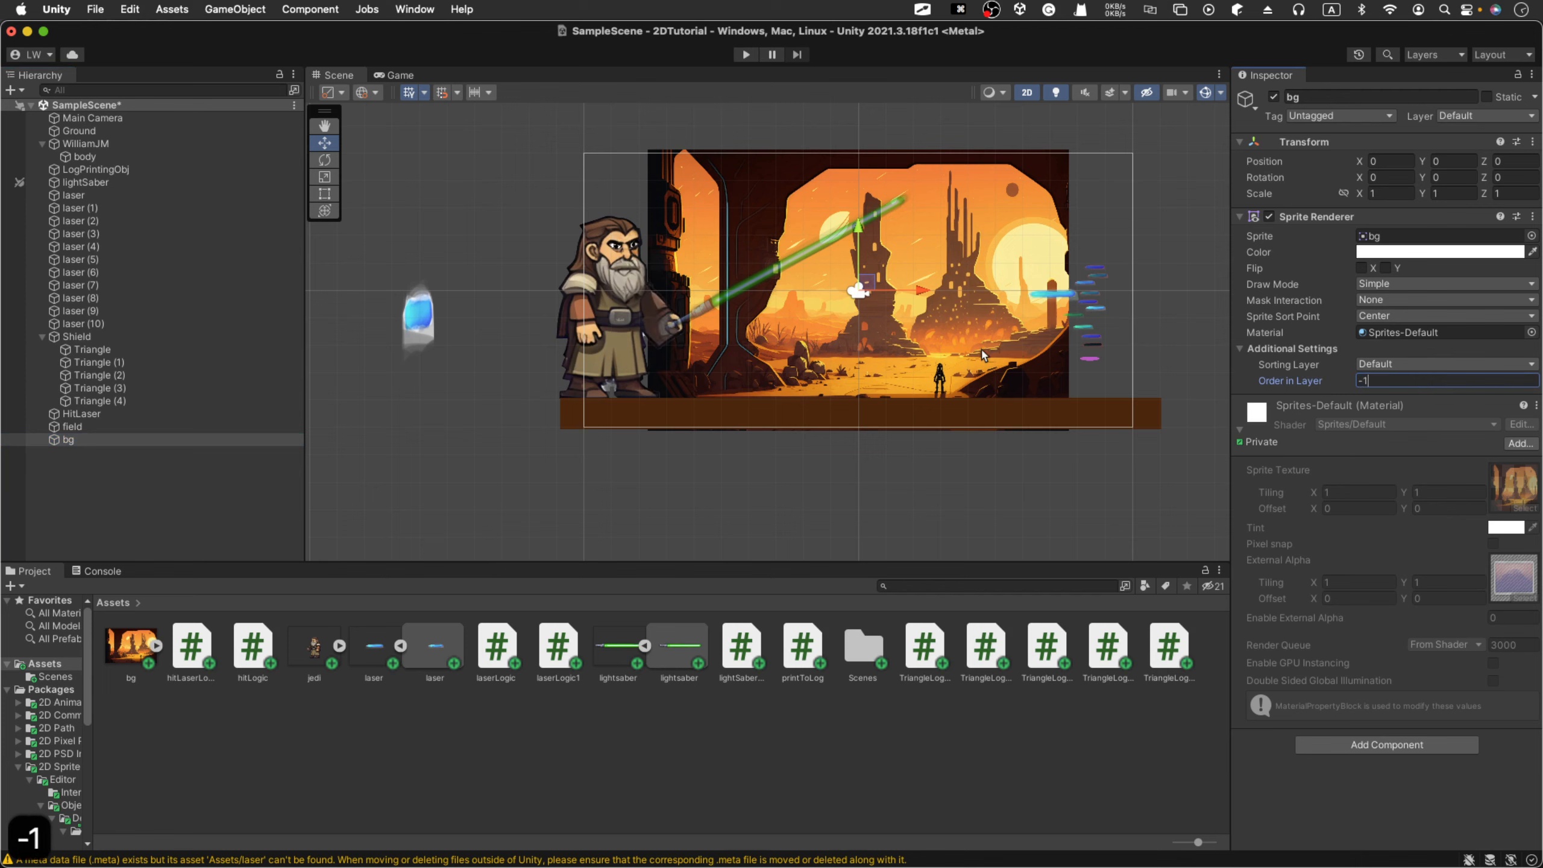
key(Return)
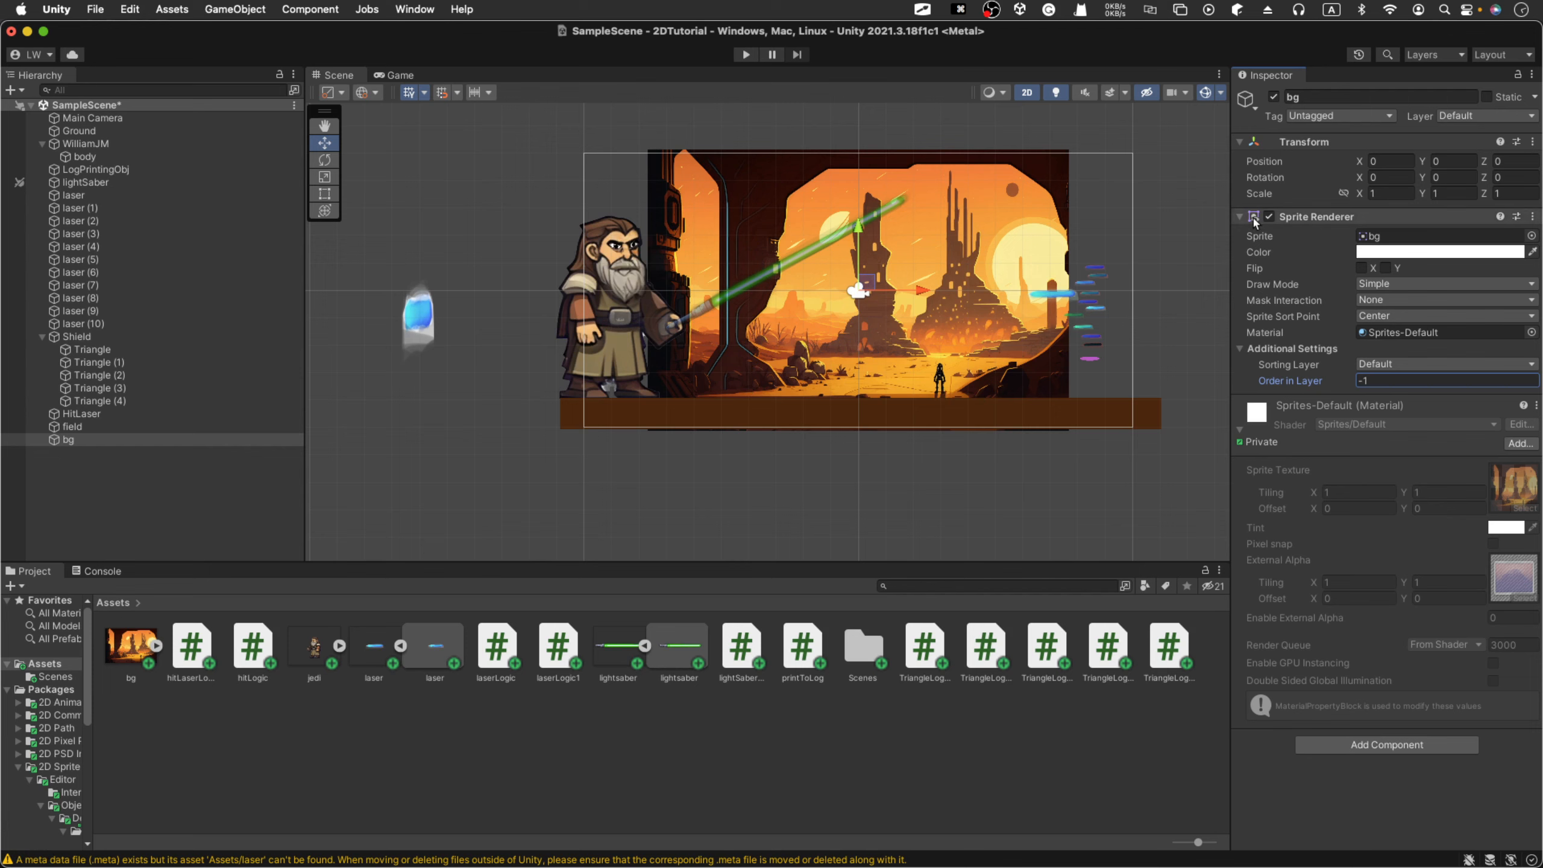
Step: Enlarge the bg sprite to a scale of 1.5 in both X and Y
click(1380, 194)
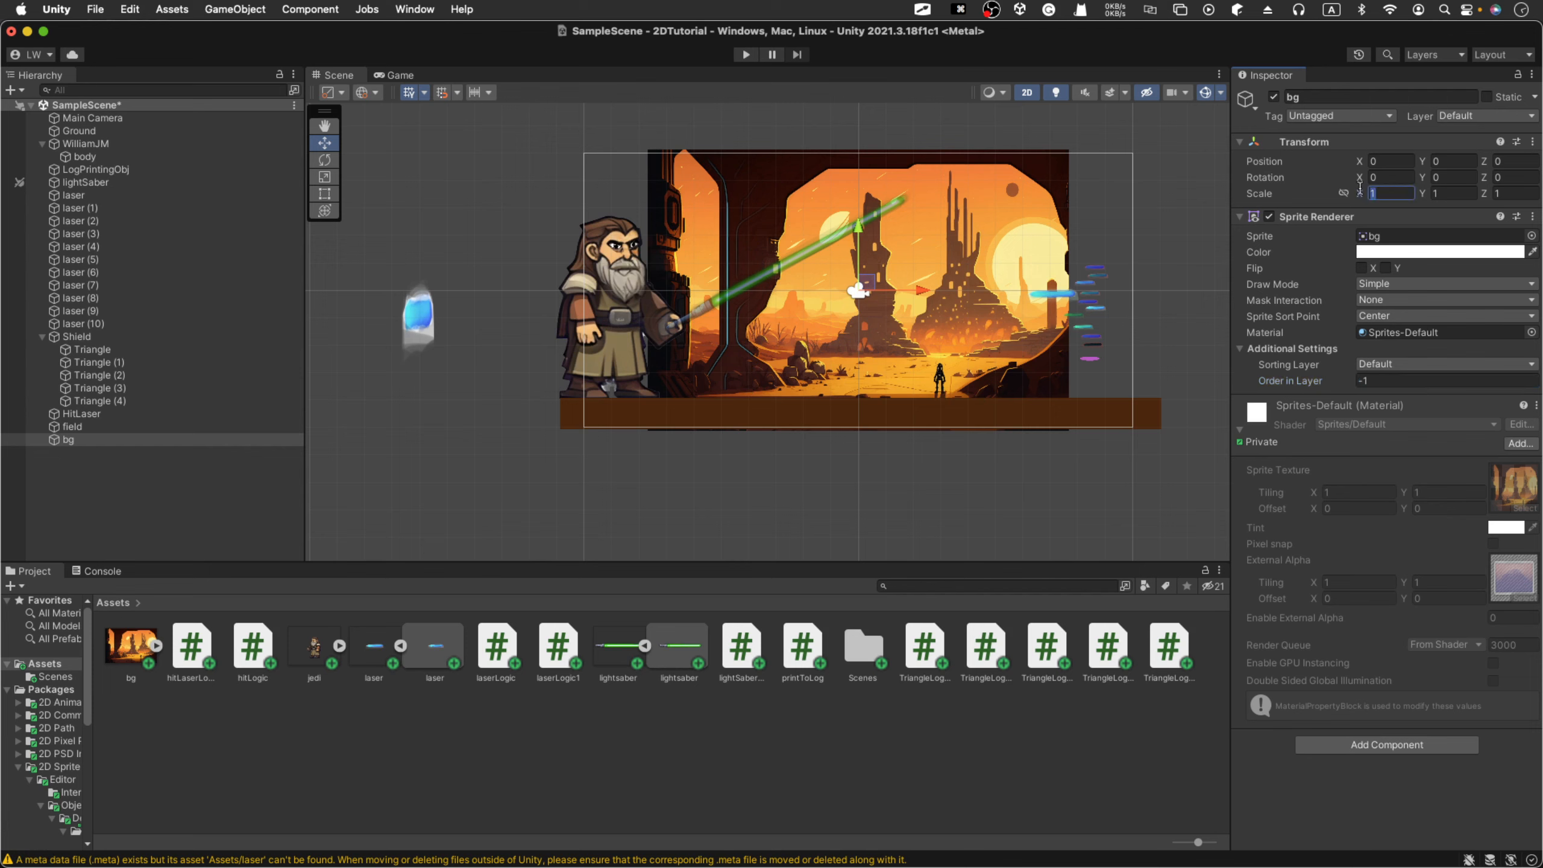
text(1.2)
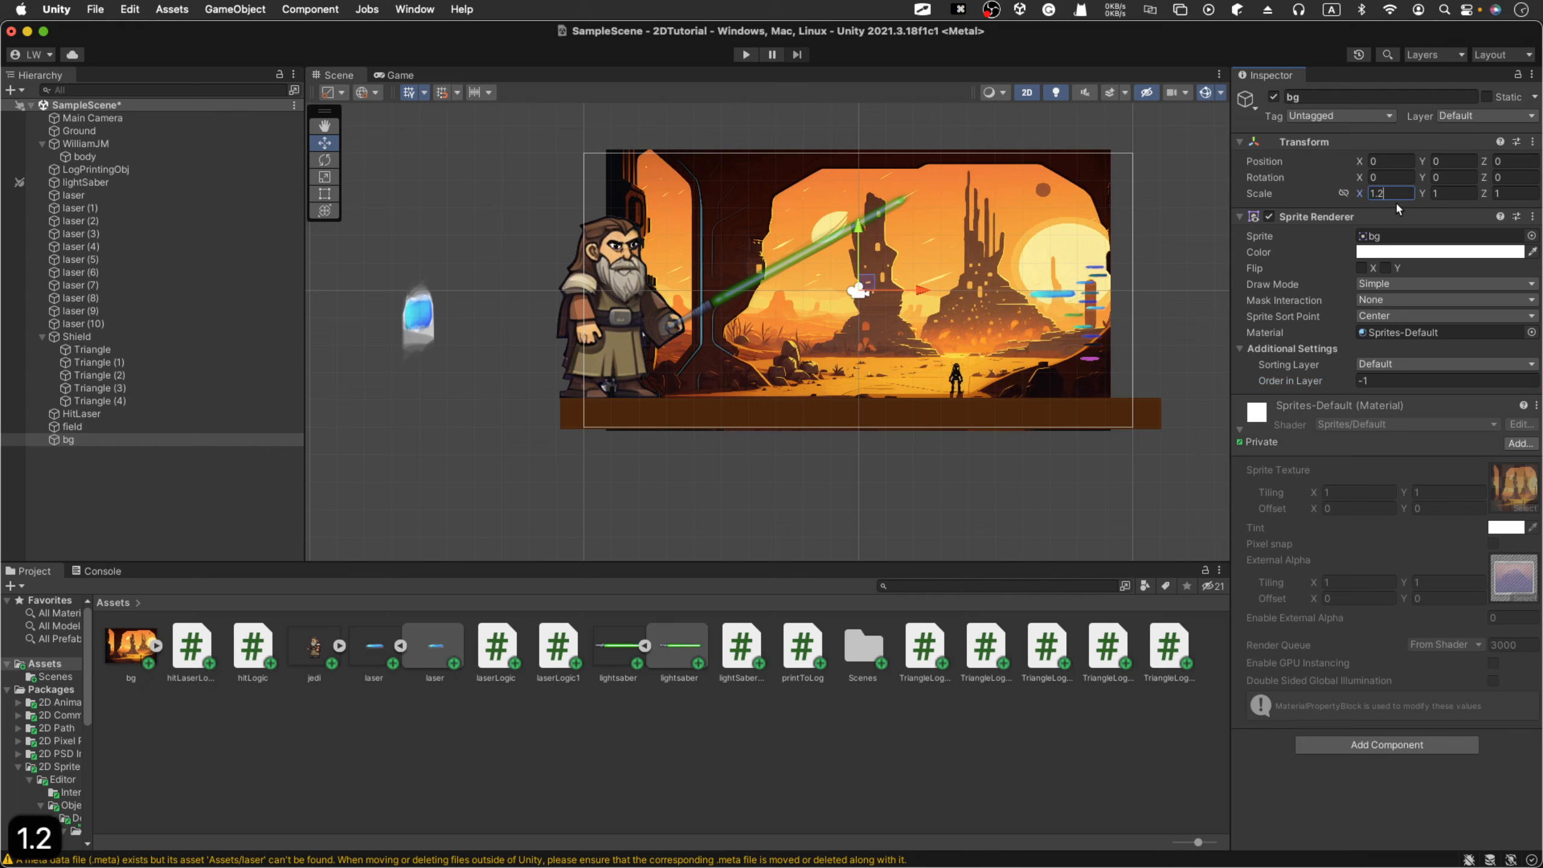
key(Tab)
text(1.2)
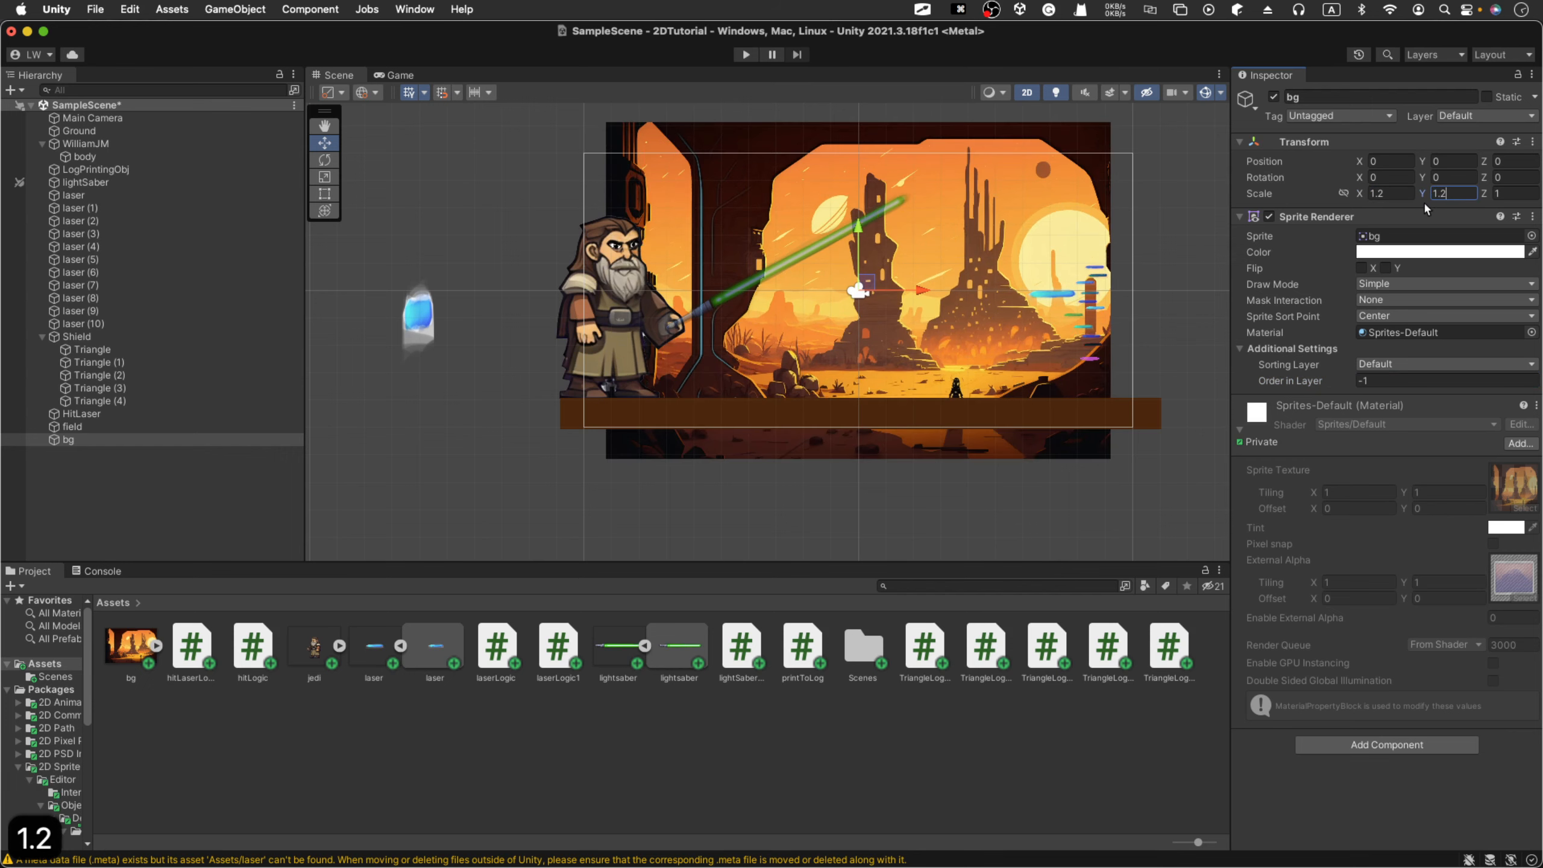
key(BackSpace)
text(5)
click(1408, 193)
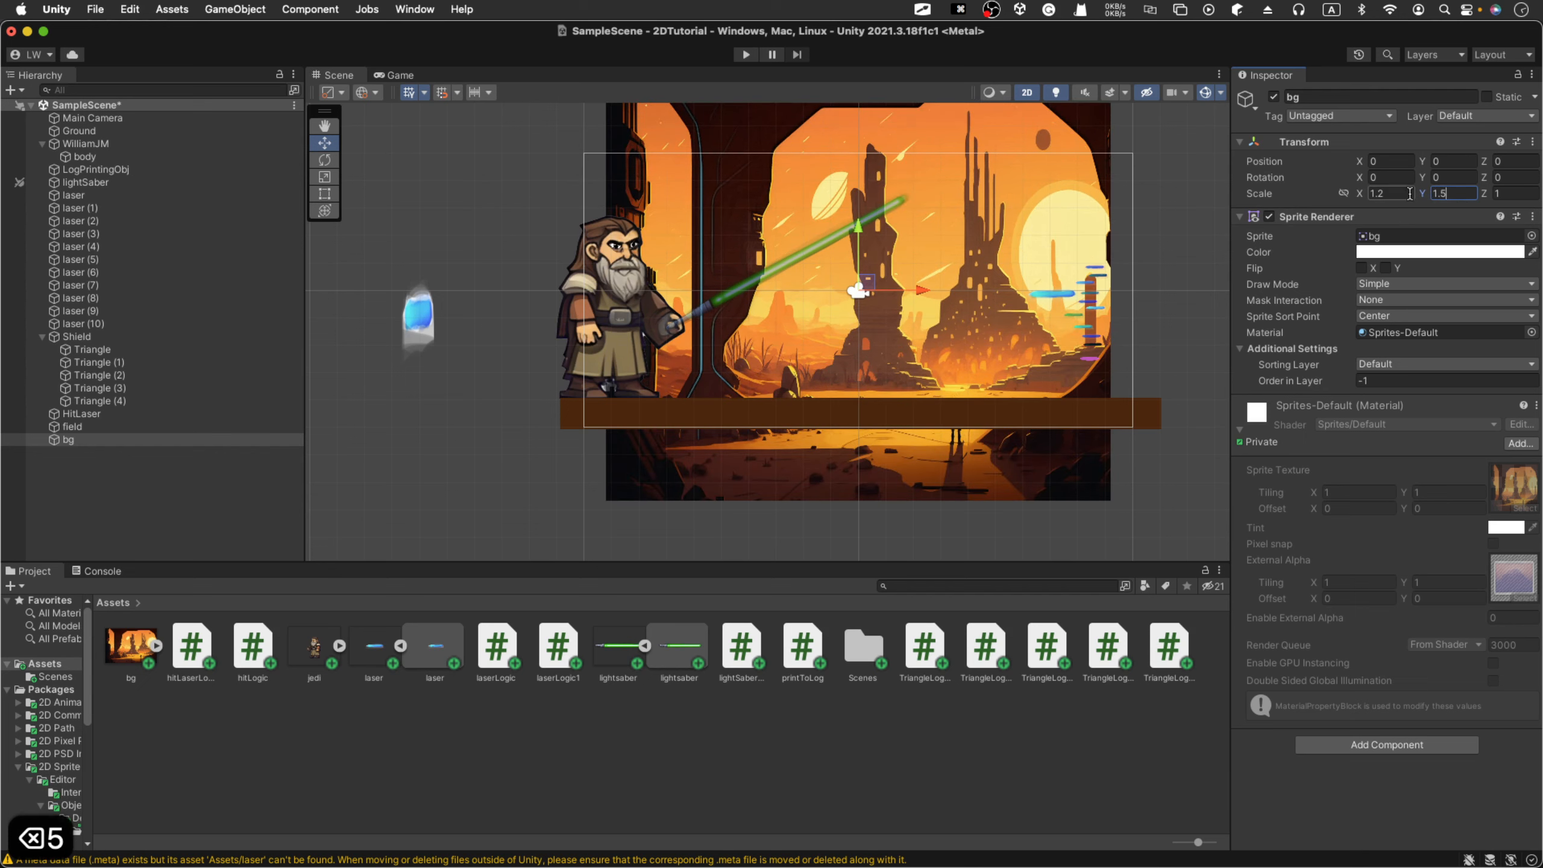
key(BackSpace)
text(1.5)
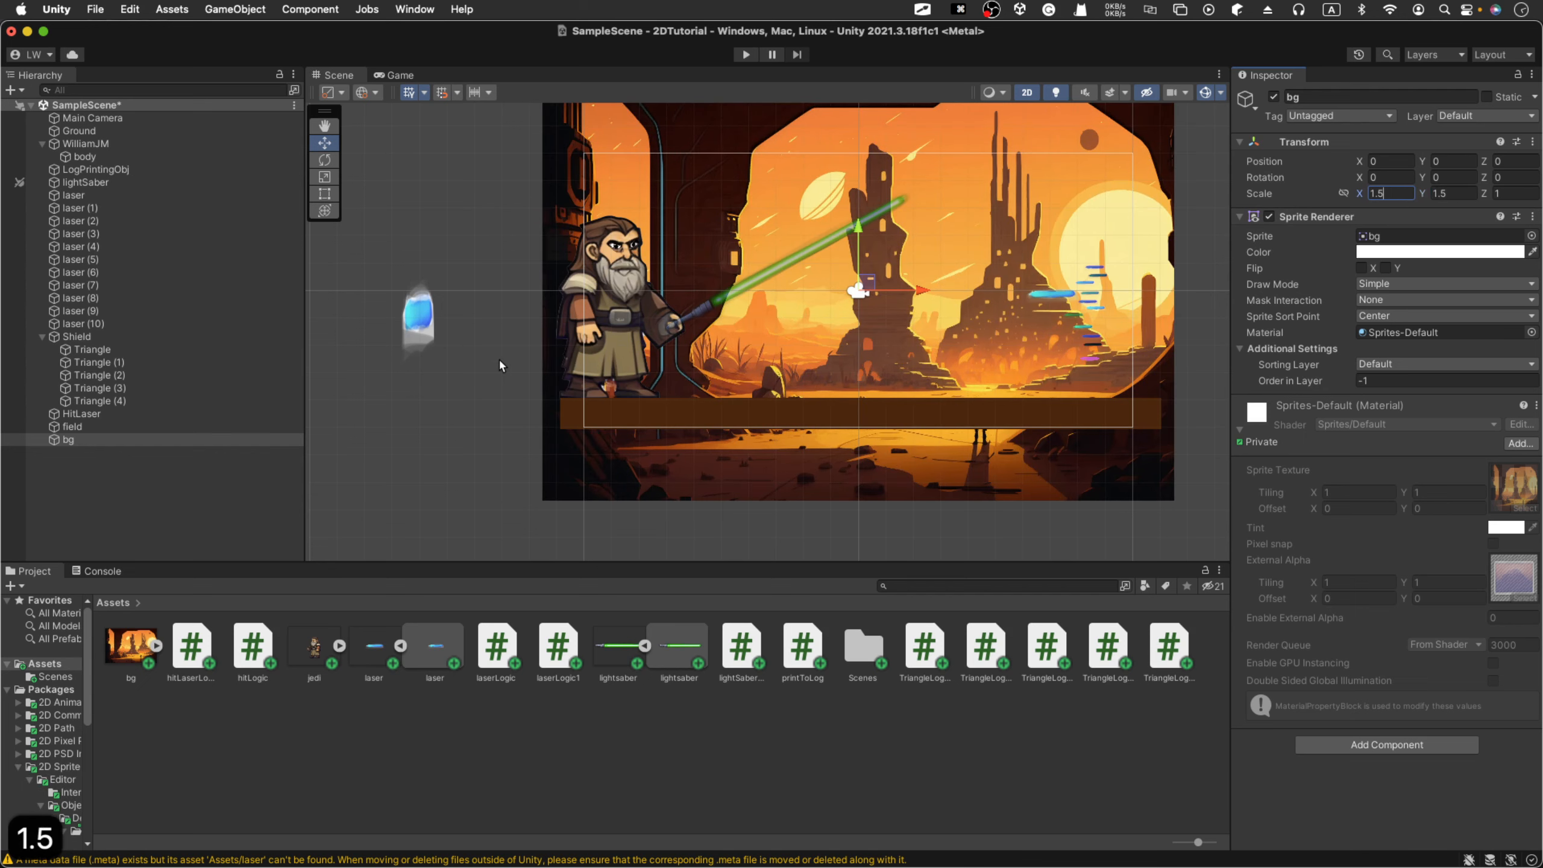
click(506, 360)
click(610, 314)
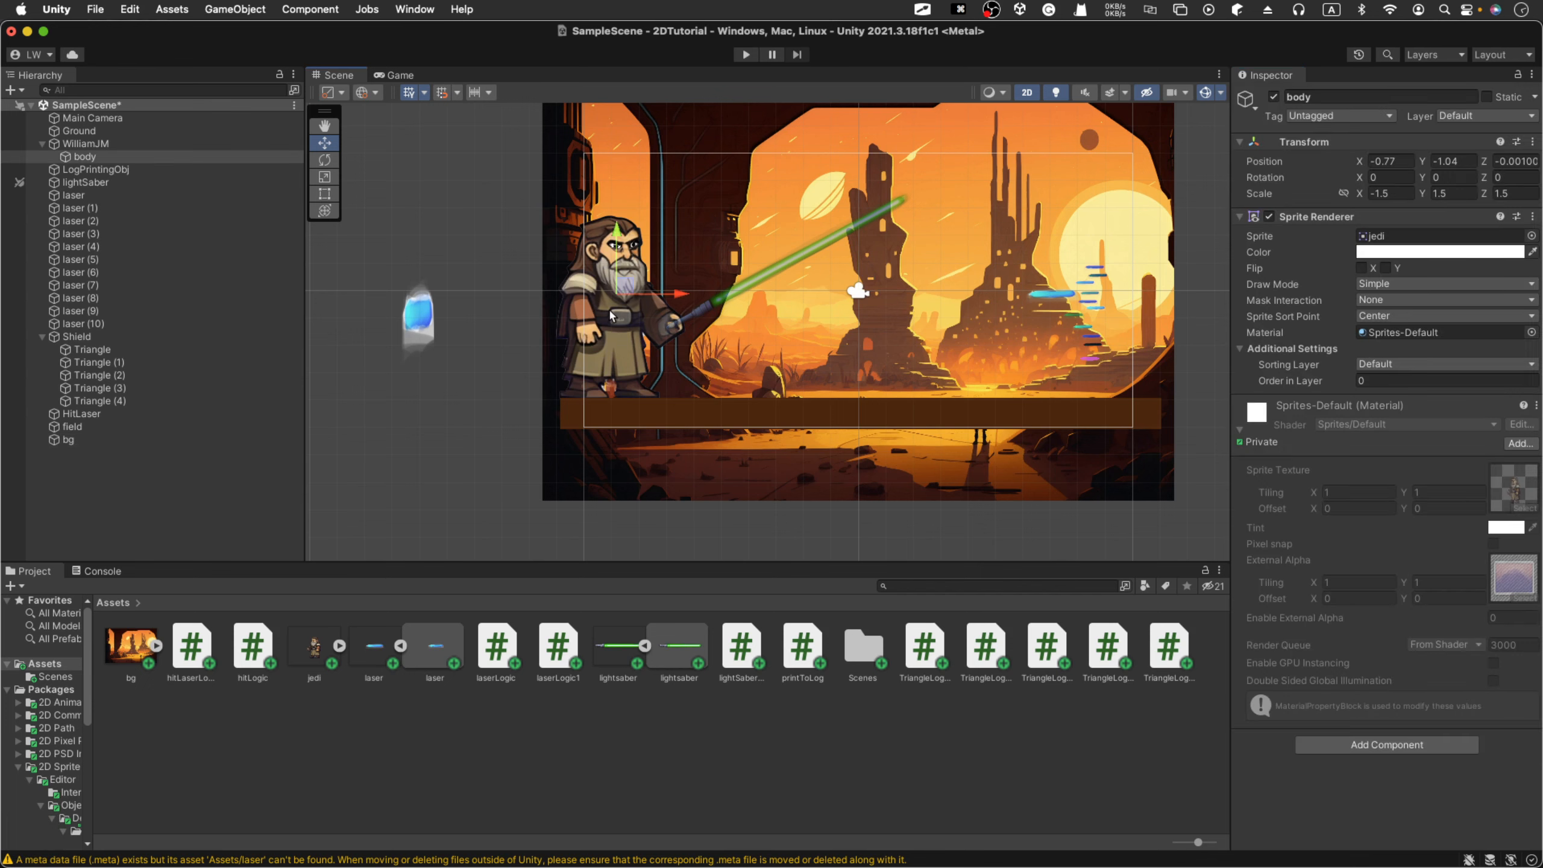
drag(676, 300, 679, 300)
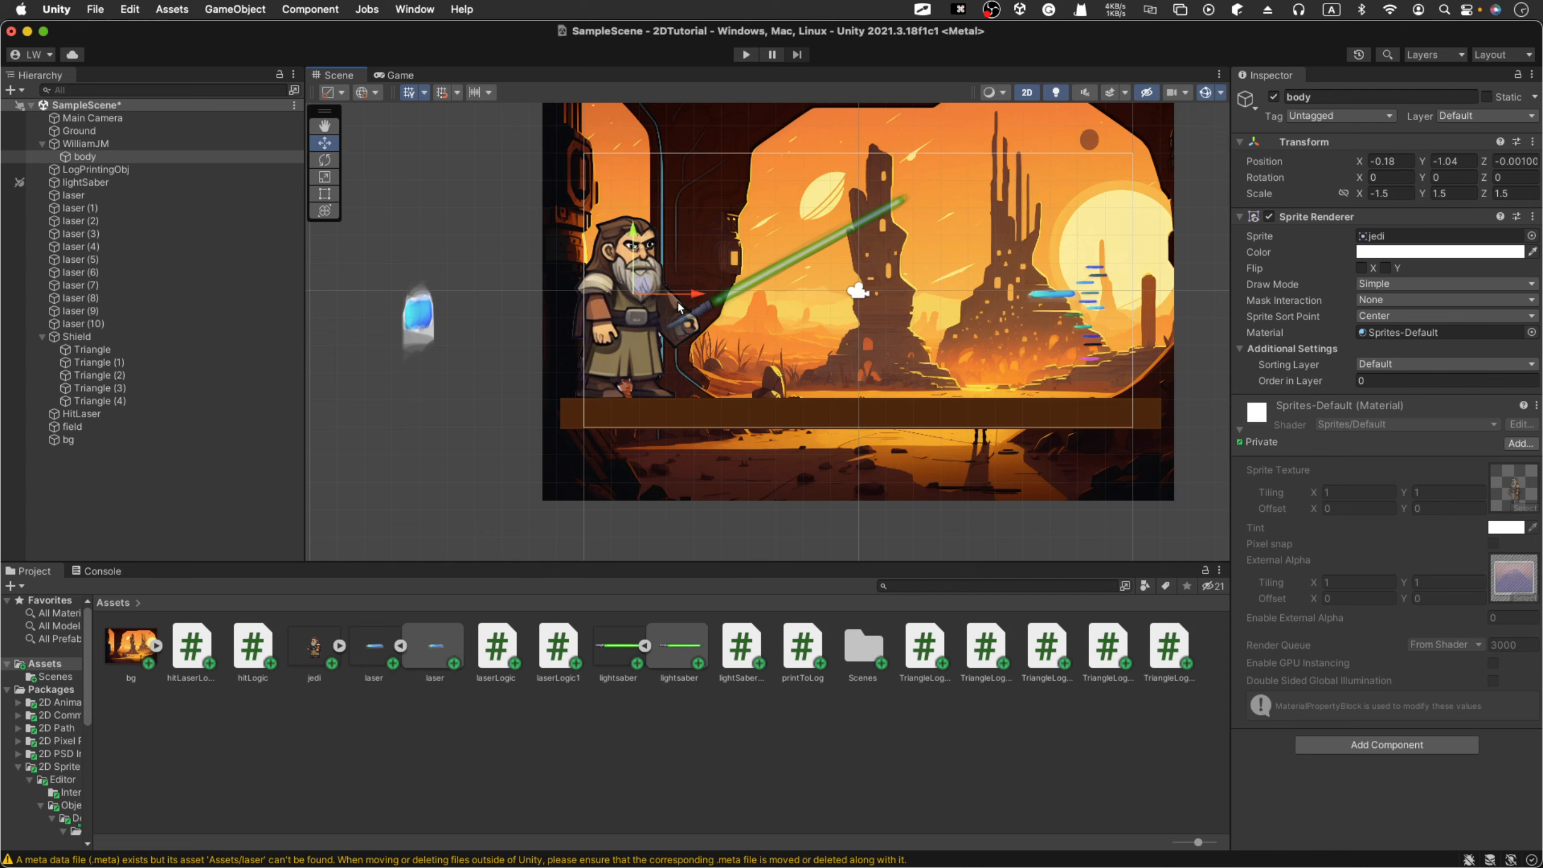
key(super+z)
Step: Select the Main Camera and enlarge its orthographic size to about 5.19
click(80, 119)
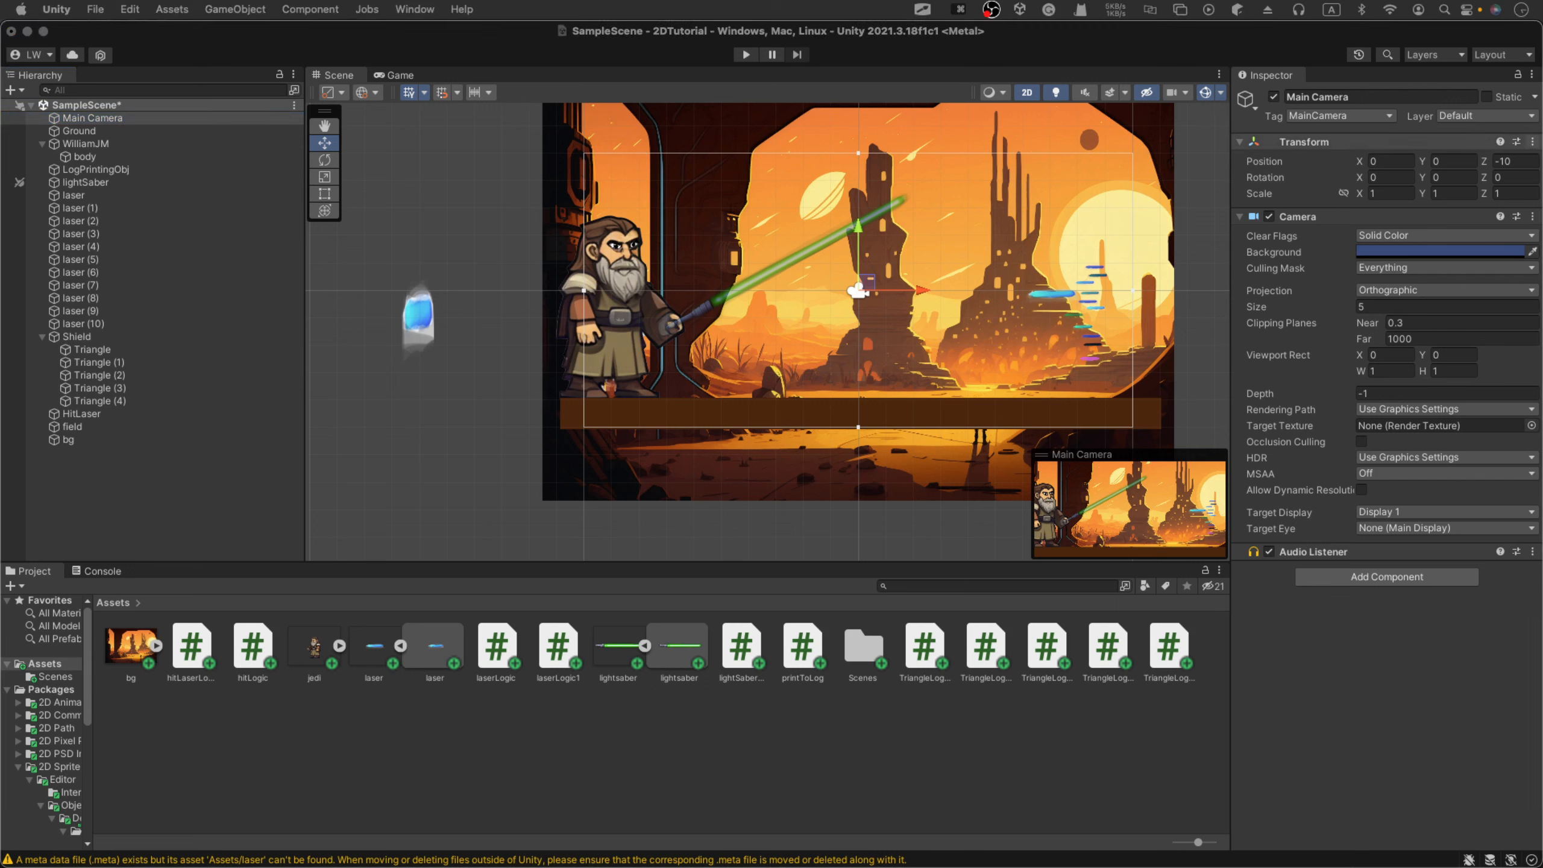
click(612, 254)
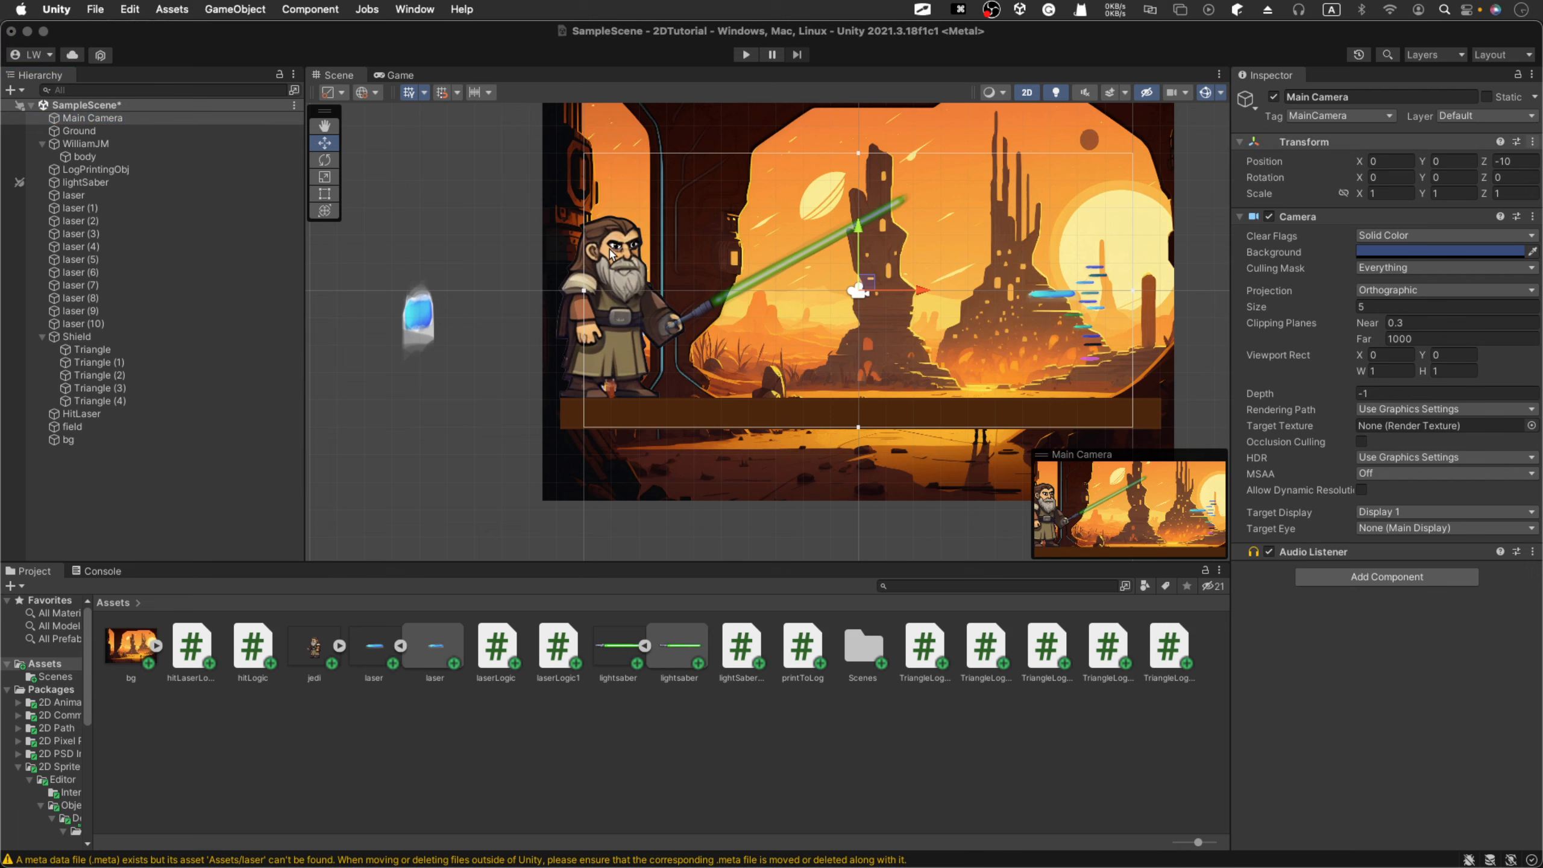
click(117, 121)
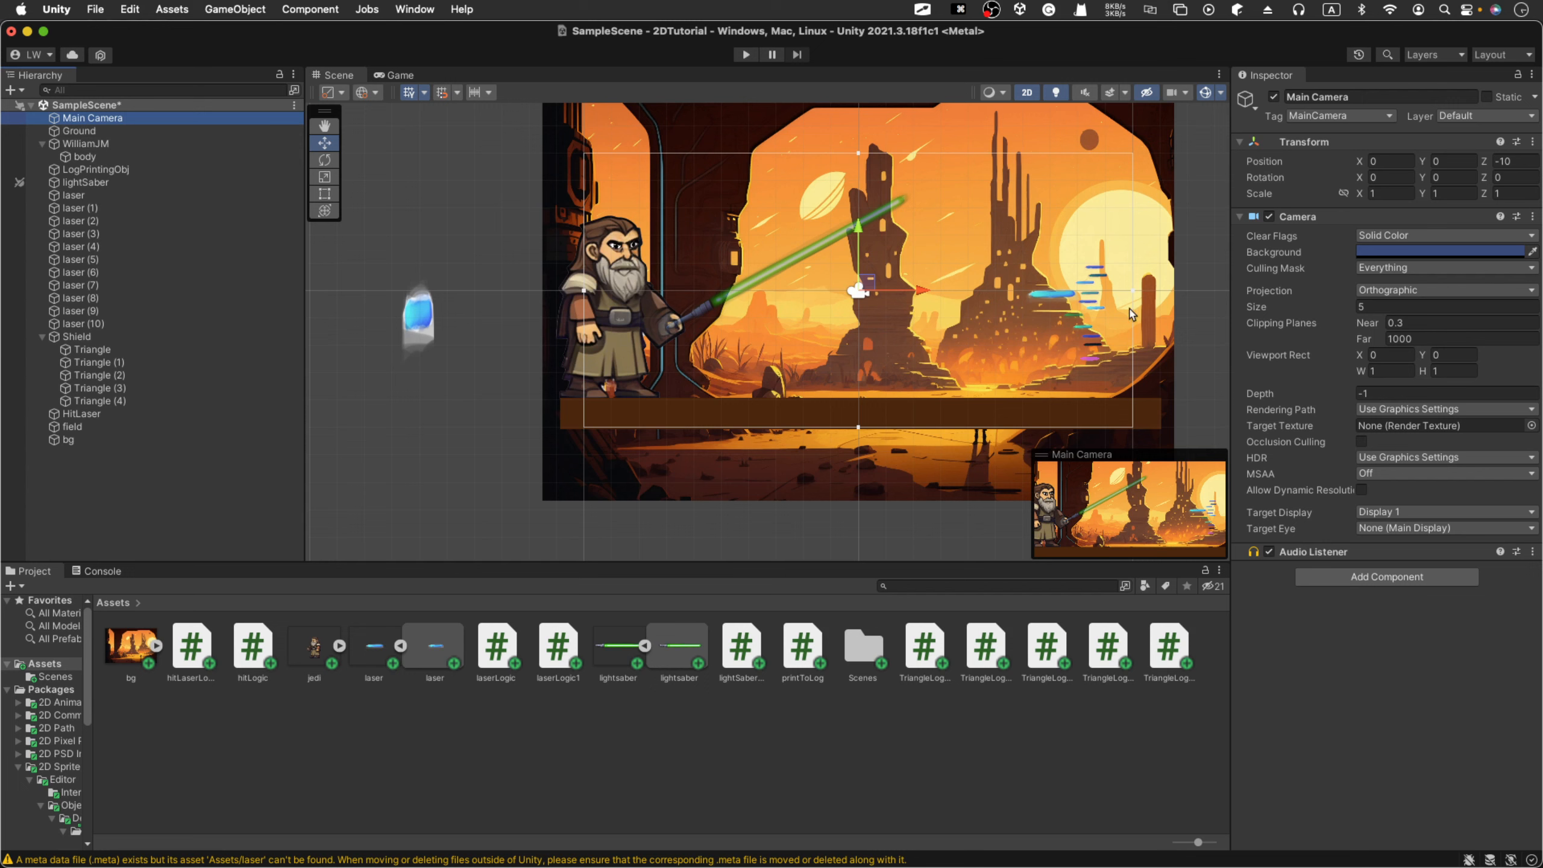
click(1353, 308)
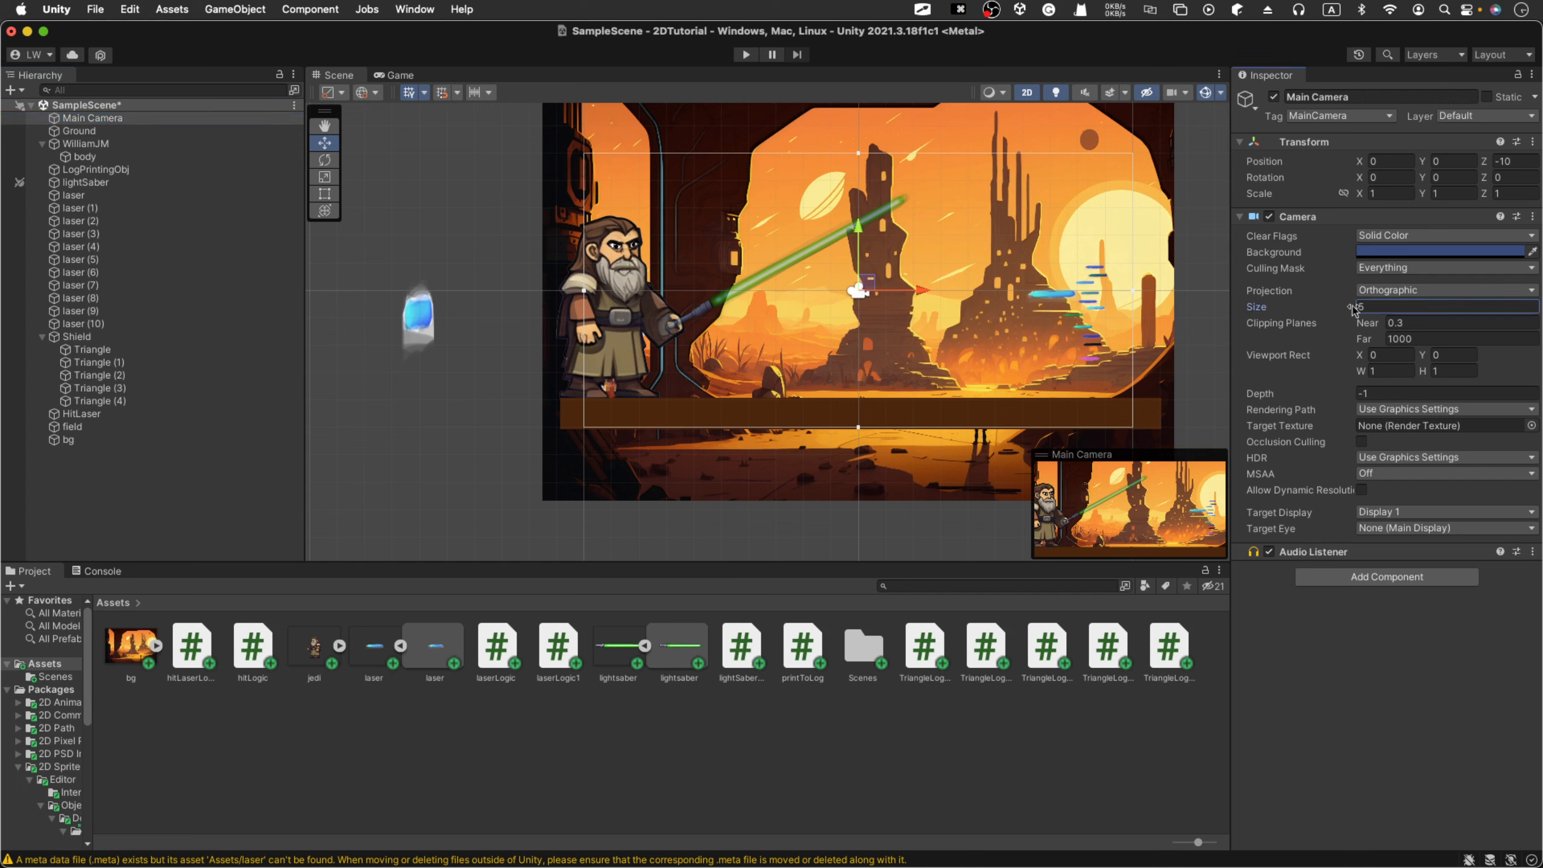
drag(1353, 308, 1365, 313)
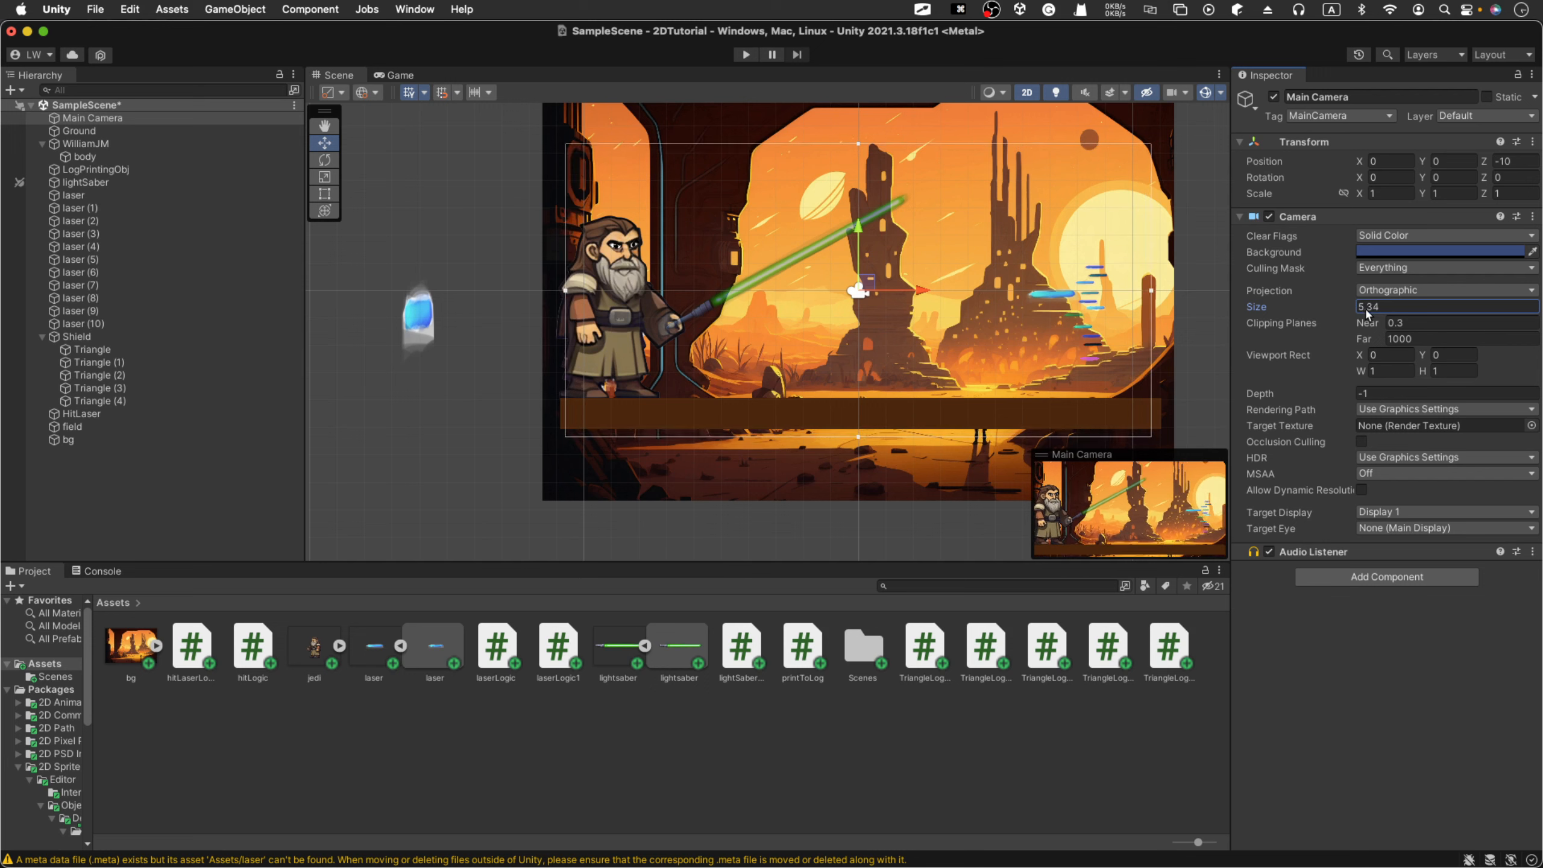
drag(1367, 314, 1361, 312)
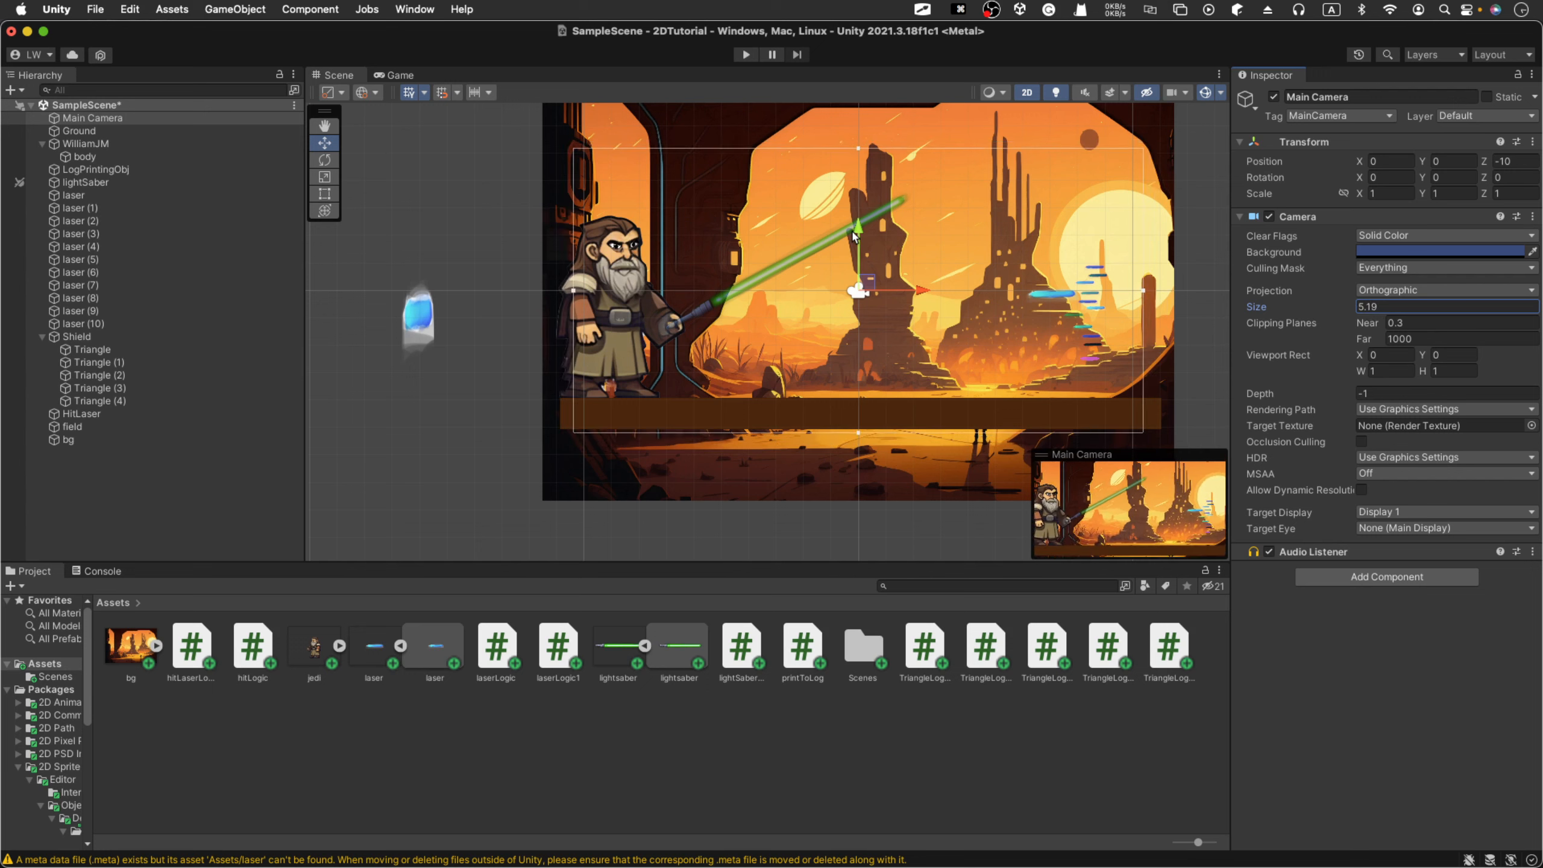
Step: Raise the Main Camera to about Y 0.88 to reframe the scene above the ground
drag(853, 236, 853, 223)
drag(853, 224, 853, 224)
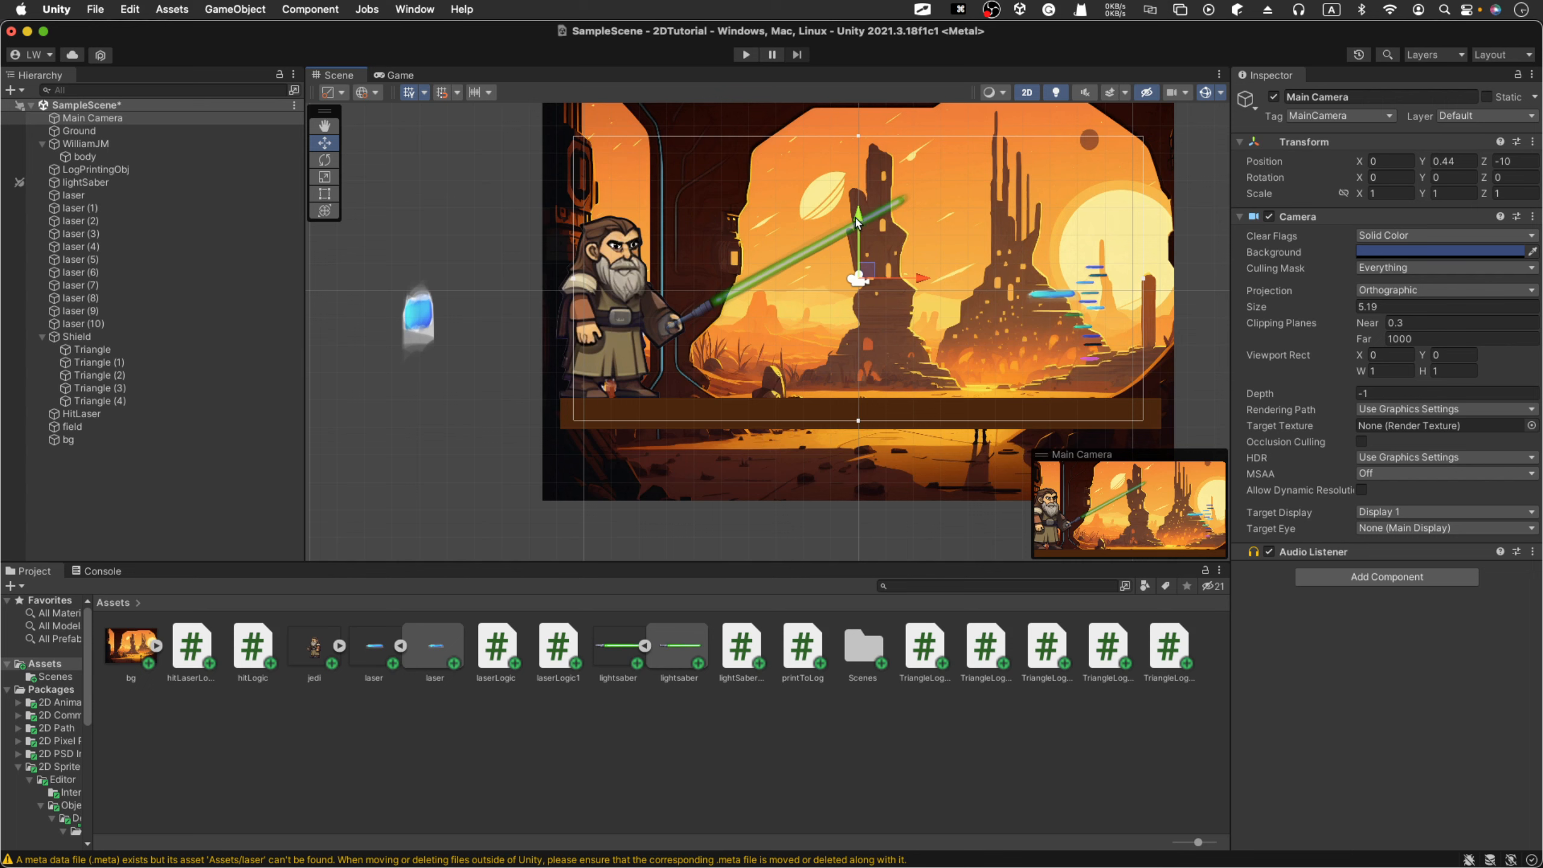
drag(857, 222, 857, 210)
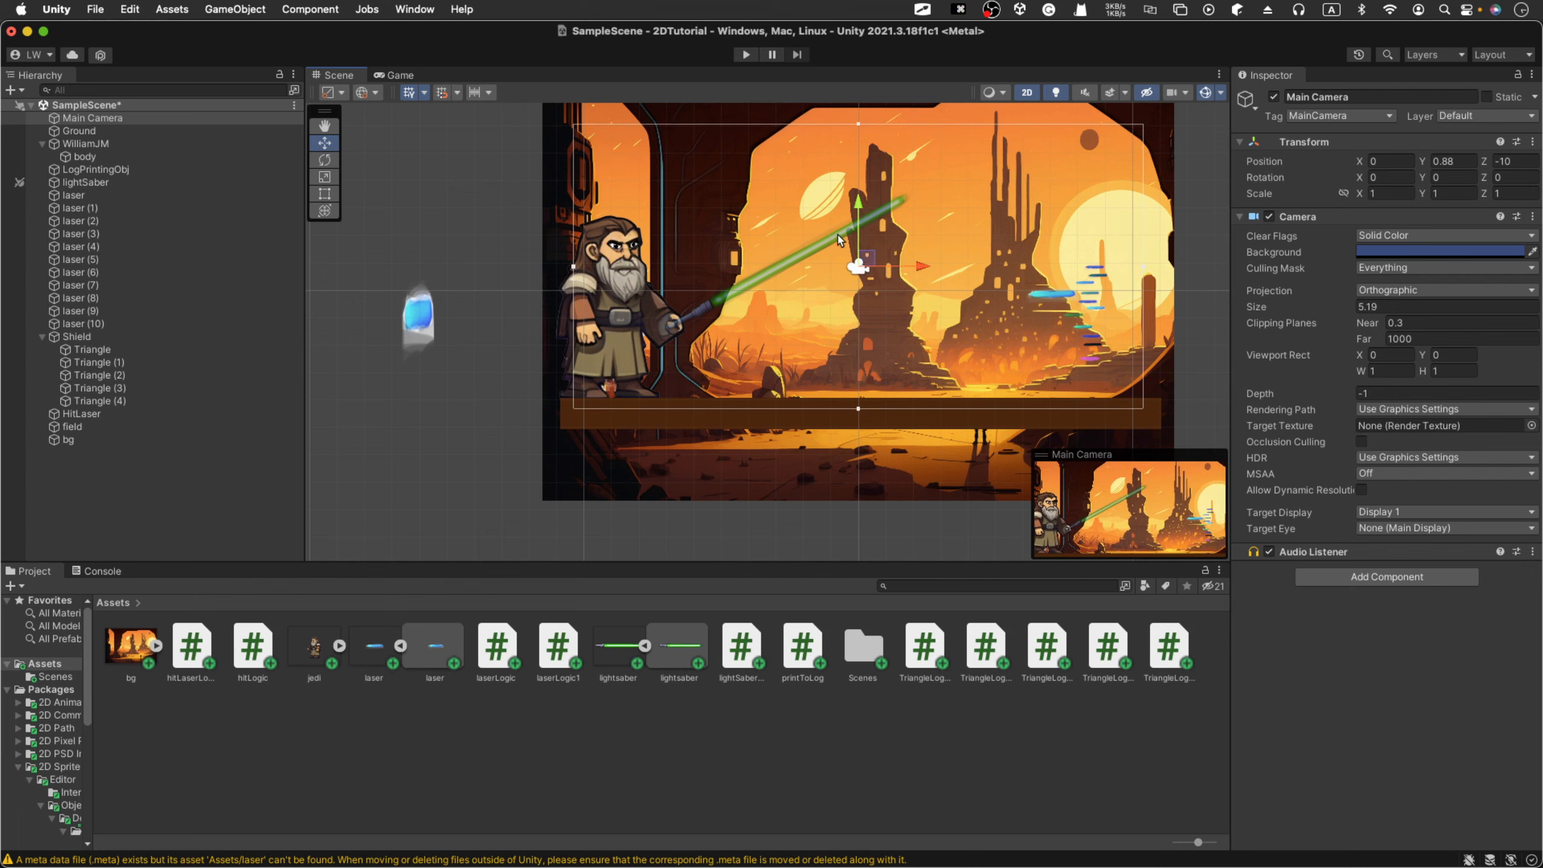
Step: Run the game and playtest it with directional controls, checking the lightsaber, lasers and Shield against the new background
click(746, 55)
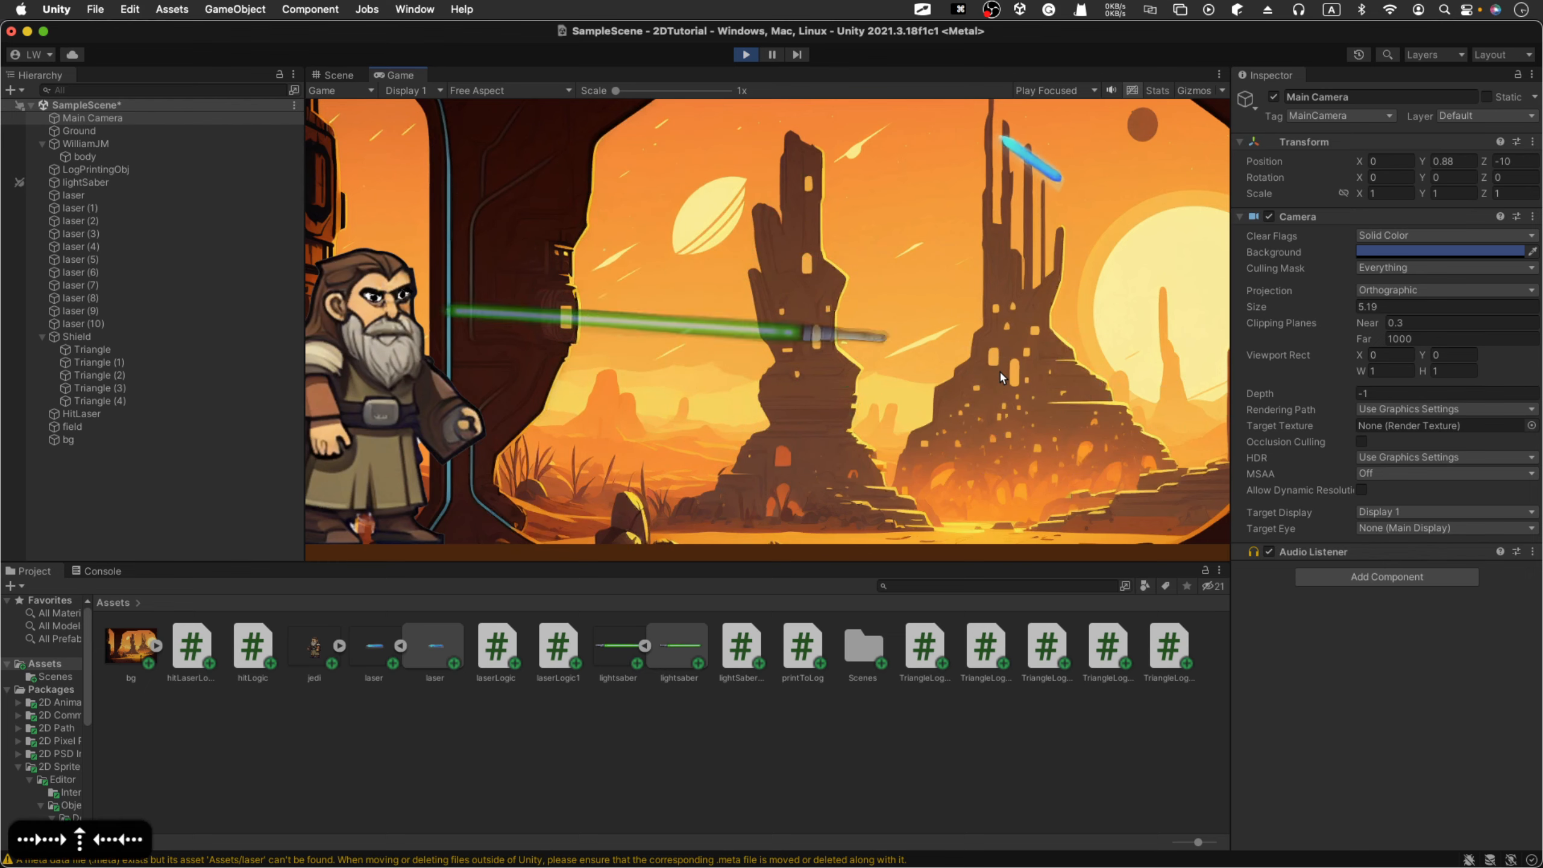
key(Left)
key(Left)
key(Up)
key(Up)
key(Left)
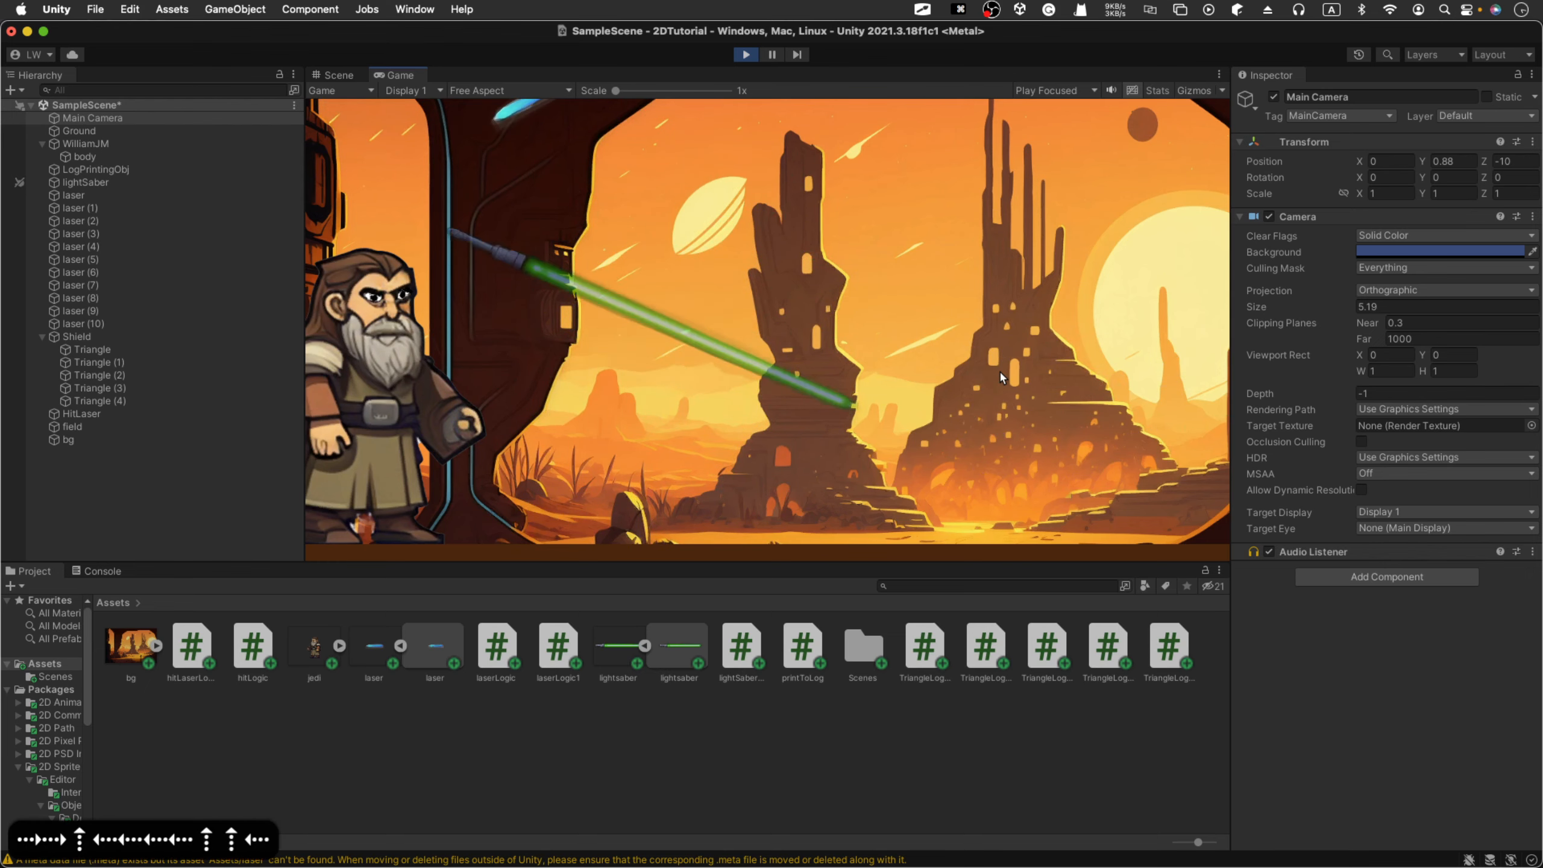
key(Up)
key(Up)
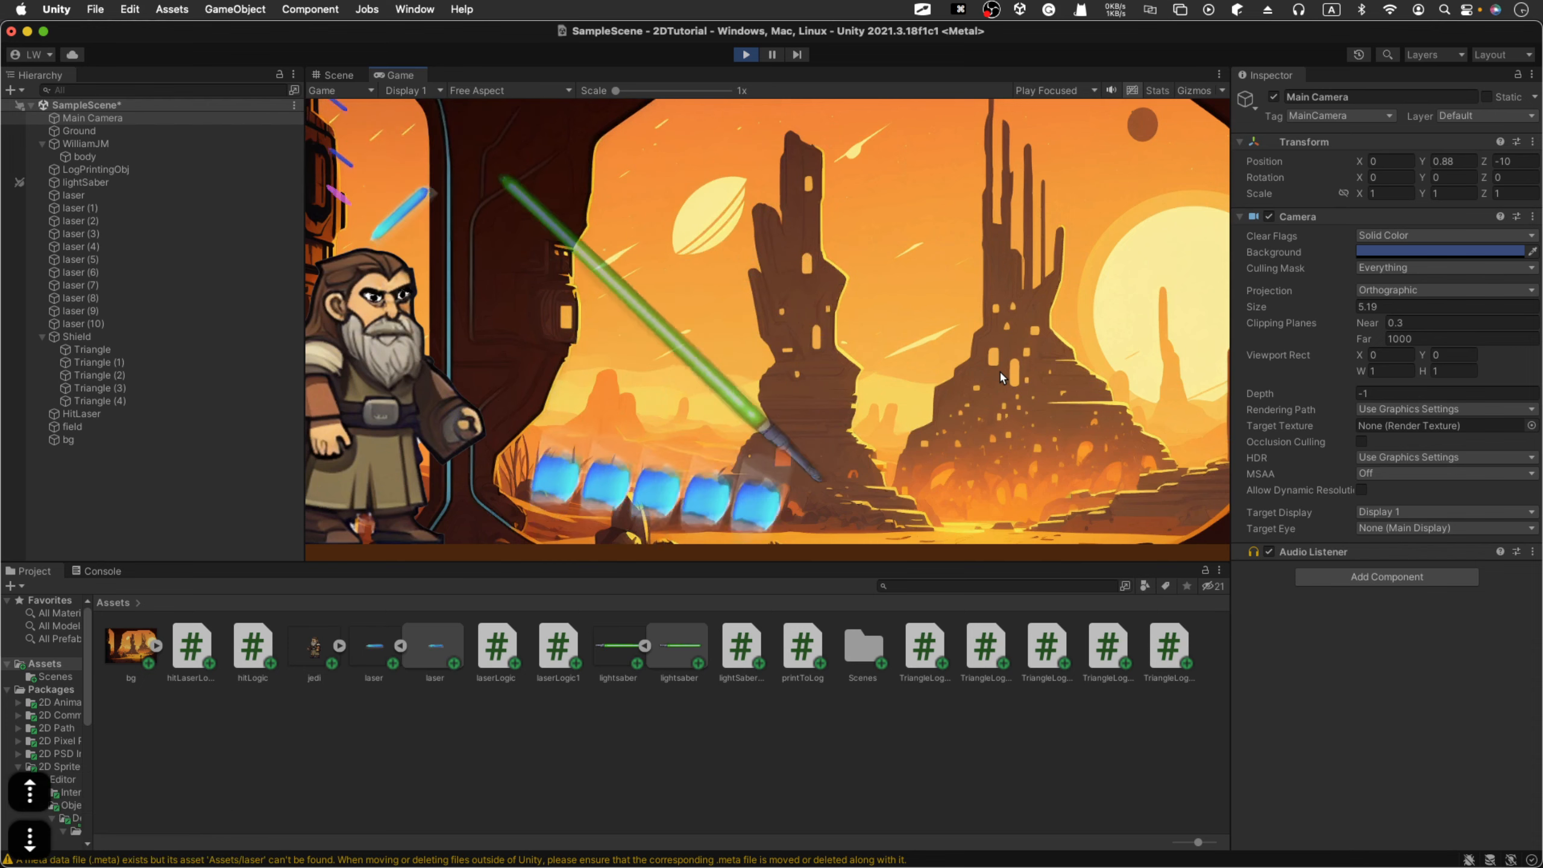
key(Up)
key(Down)
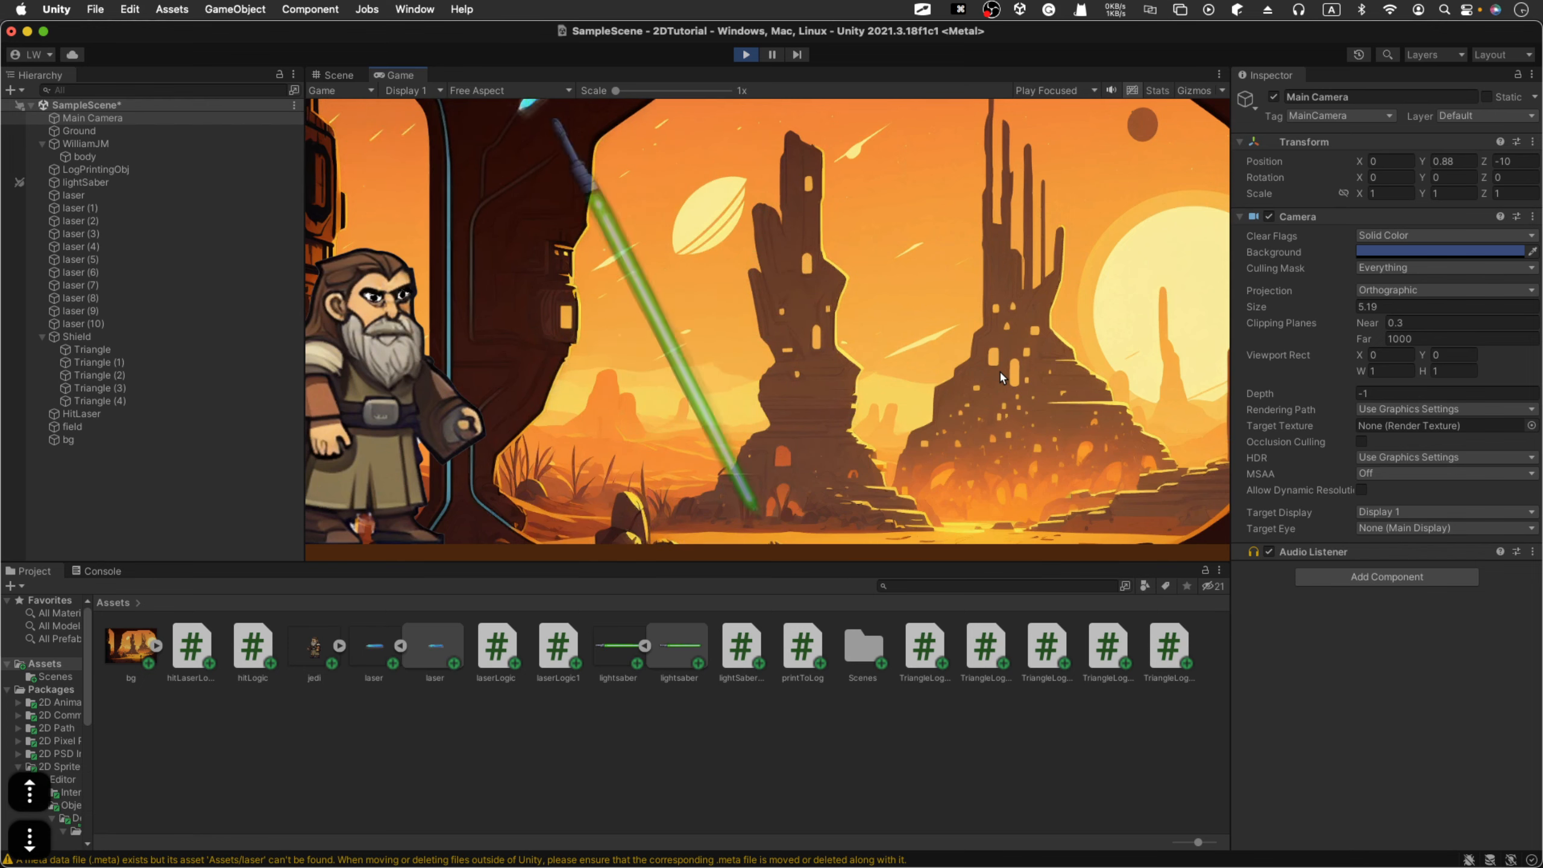
key(Up)
key(Up)
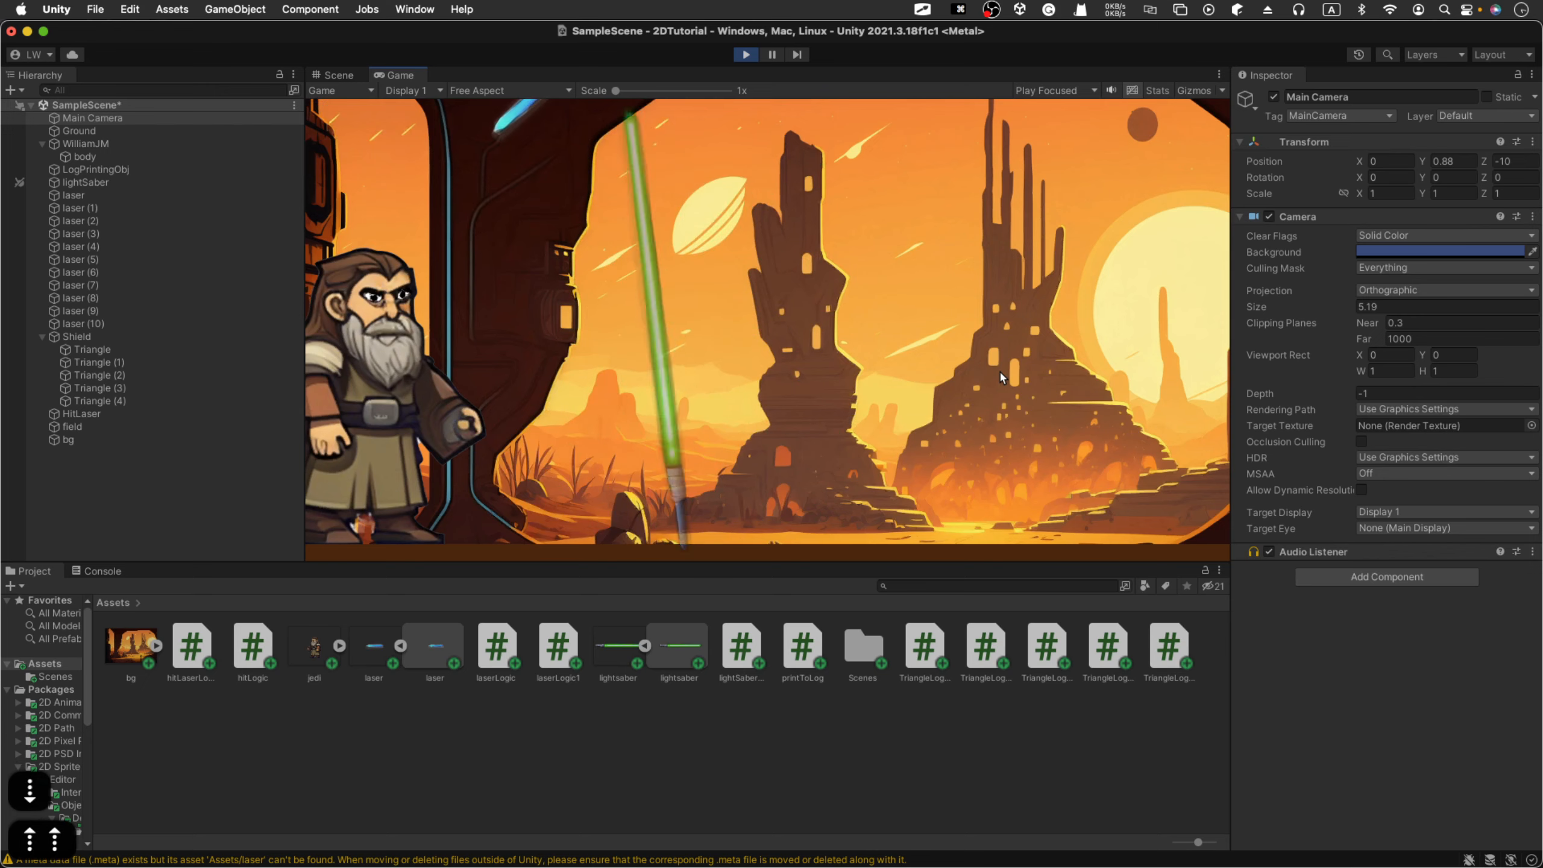
key(Up)
key(Right)
key(Left)
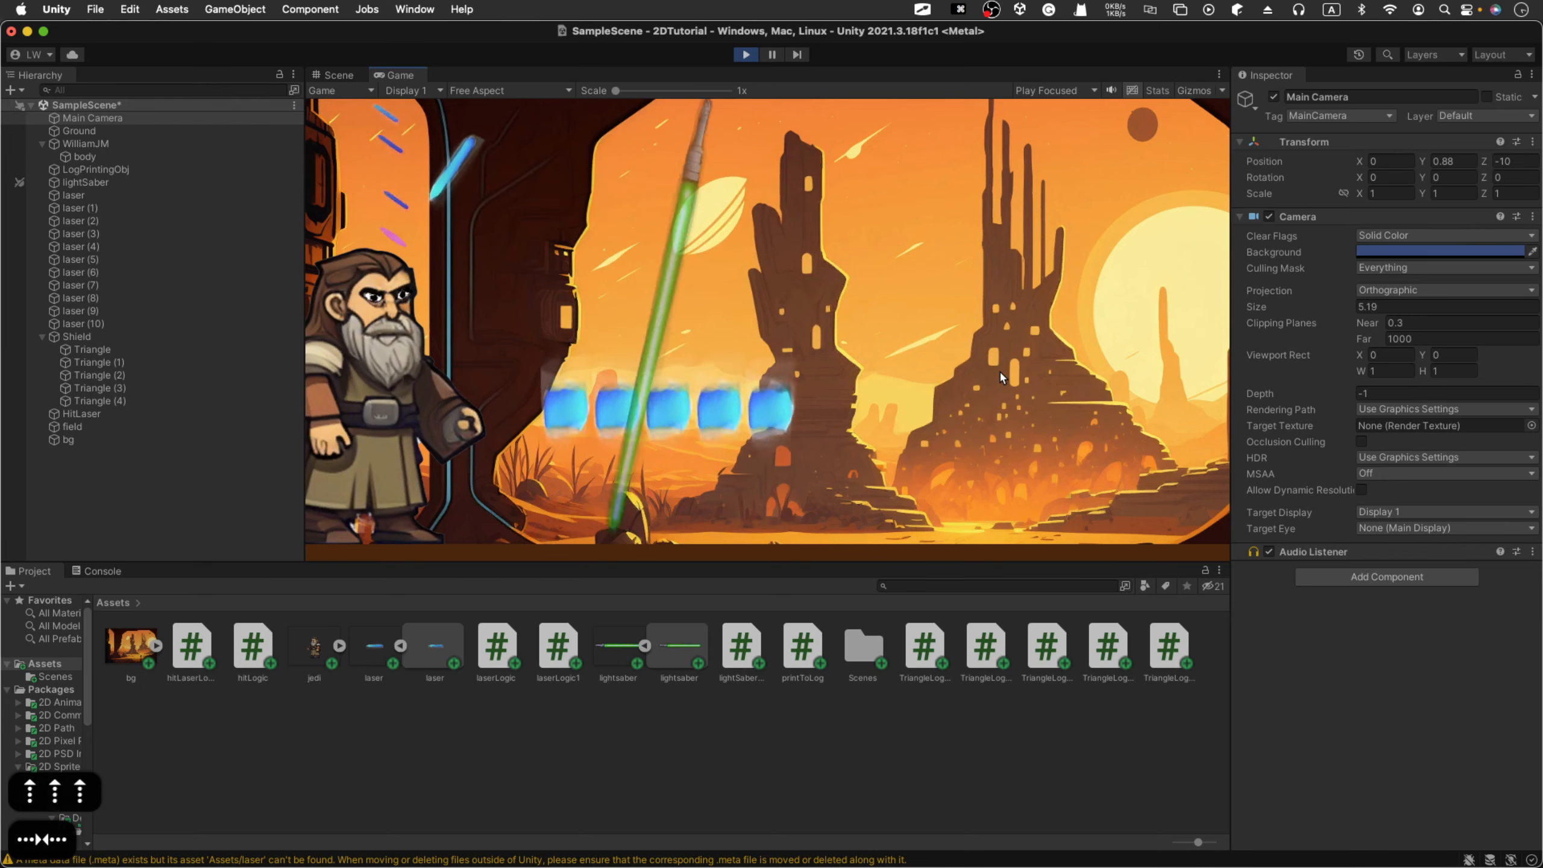
key(Left)
key(Left)
key(Left)
key(Left)
key(Up)
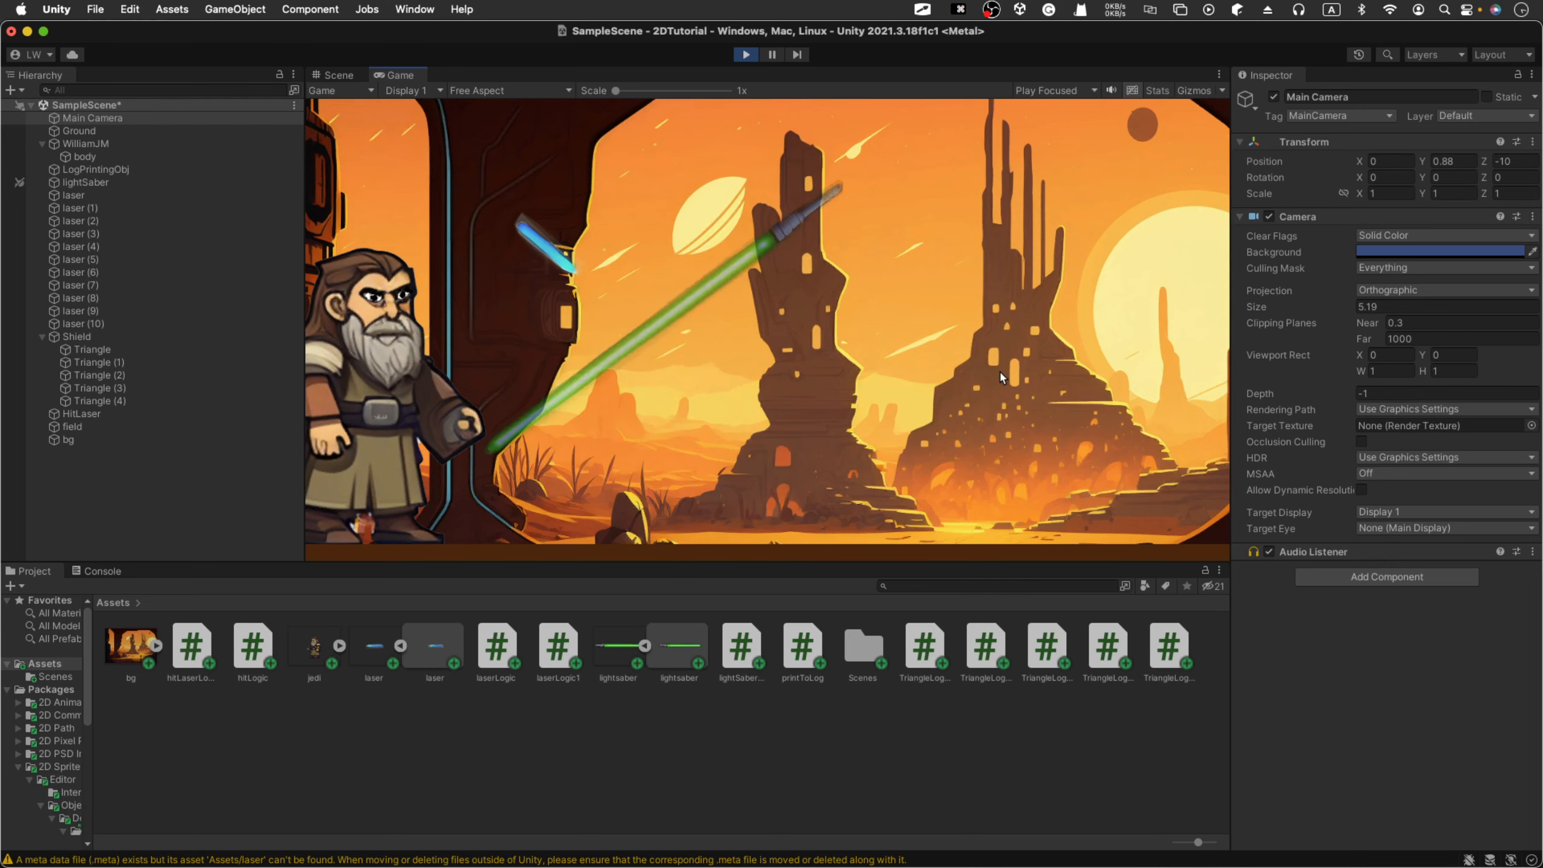
key(Down)
key(Up)
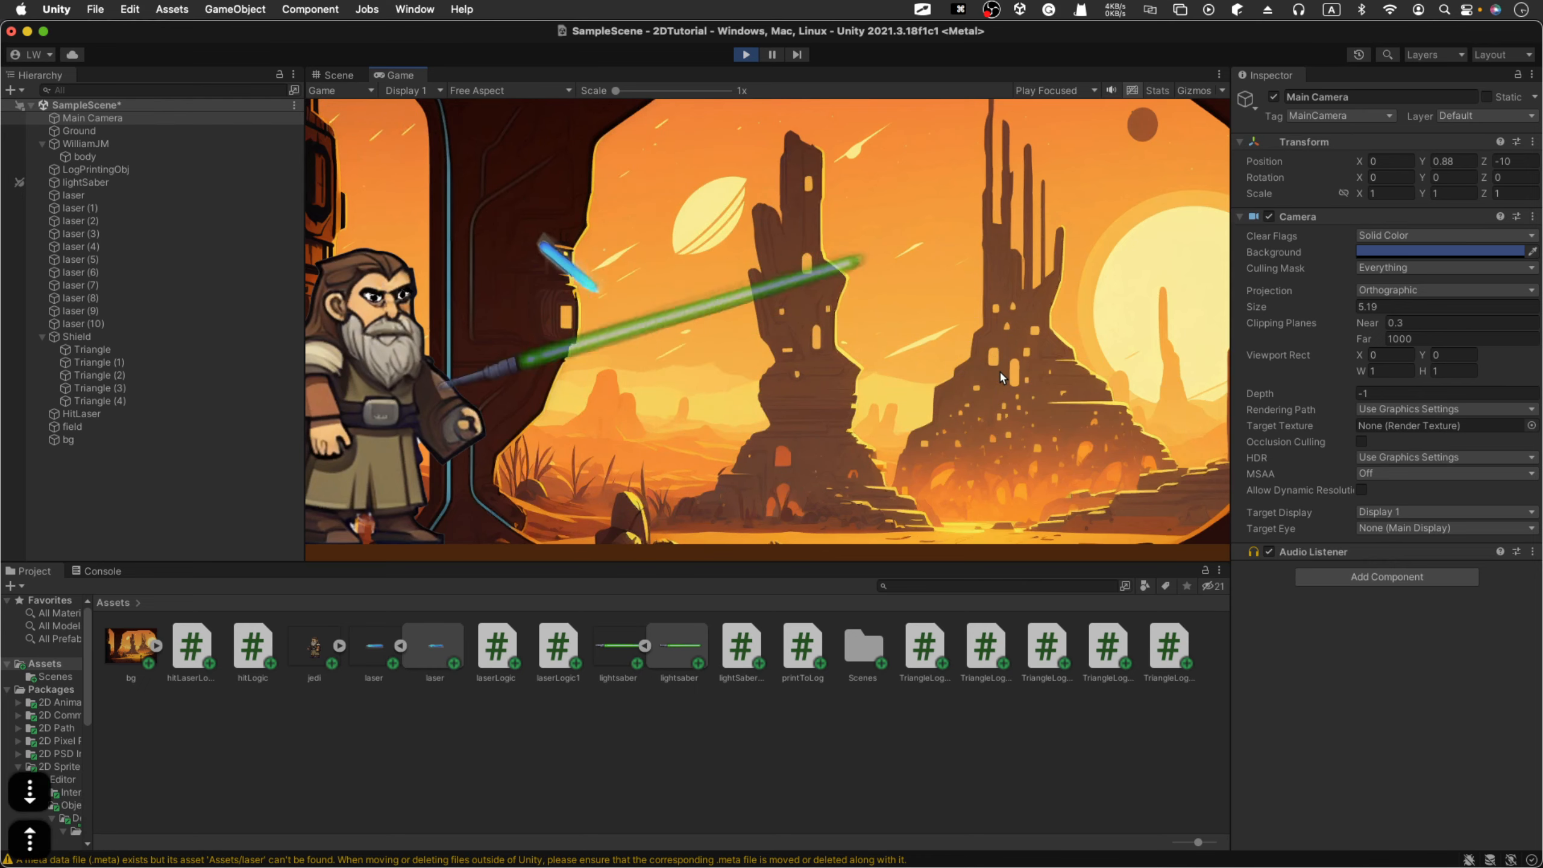
key(Up)
key(Left)
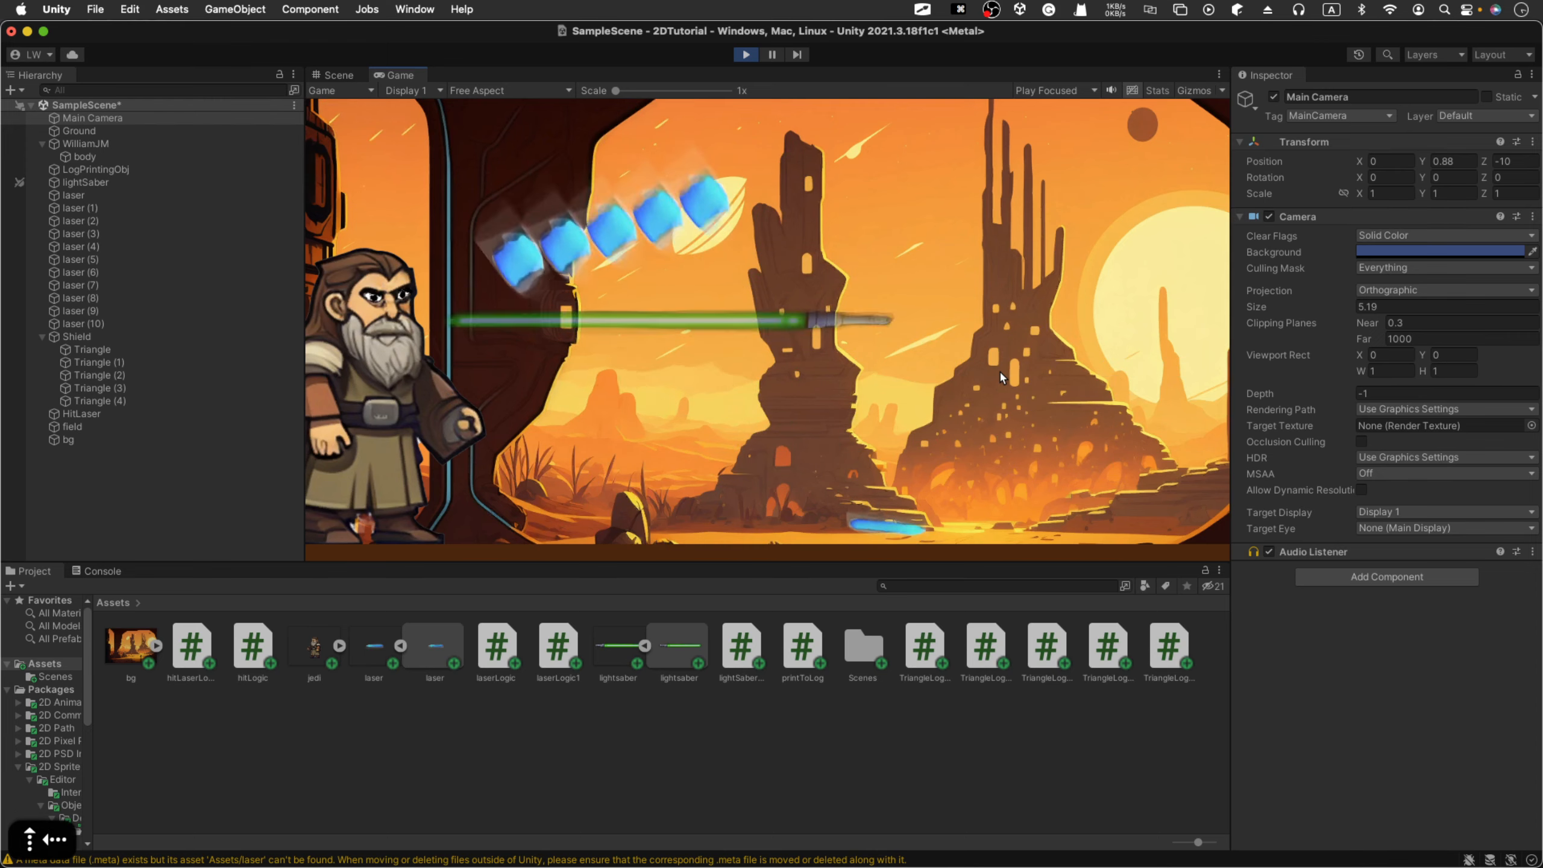
key(Left)
key(Left)
key(Left)
key(Left)
key(Up)
key(Left)
key(Left)
key(Left)
key(Left)
key(Left)
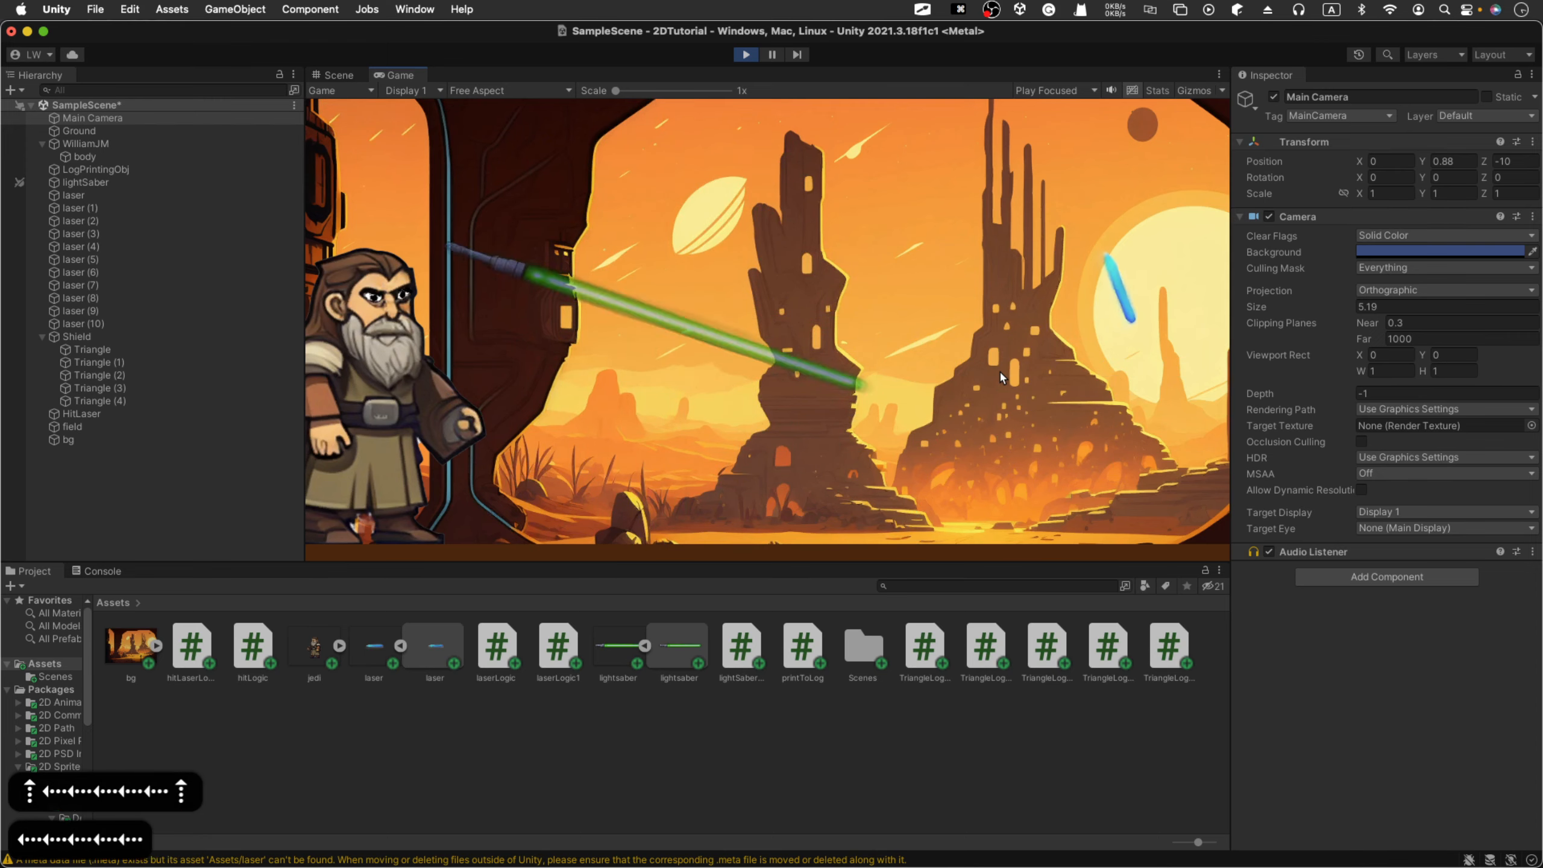
key(Left)
key(Left)
key(Left)
key(Left)
key(Left)
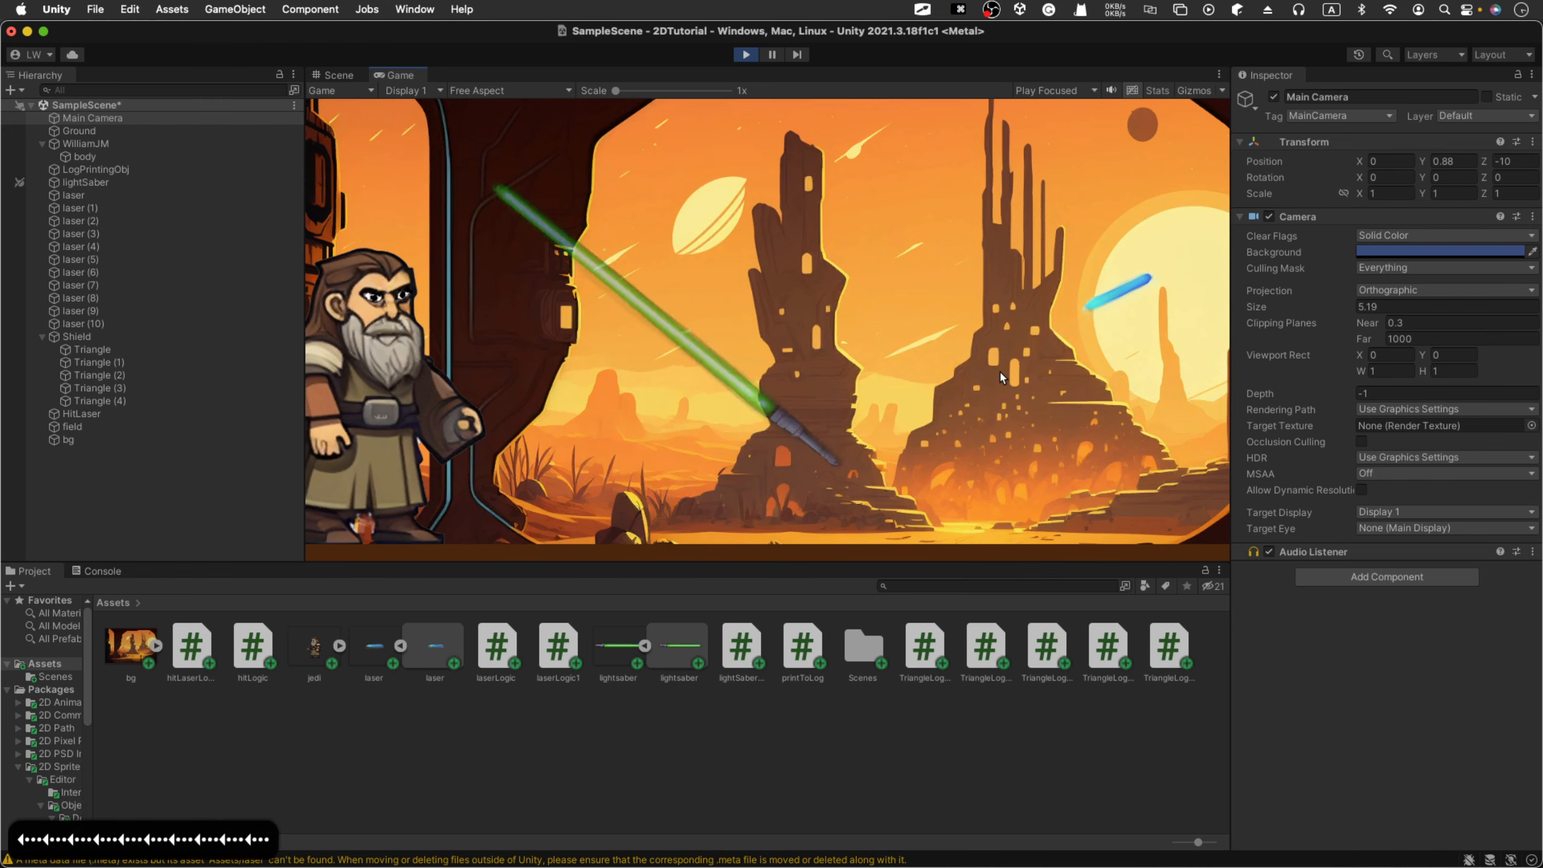
key(Right)
key(Left)
key(Up)
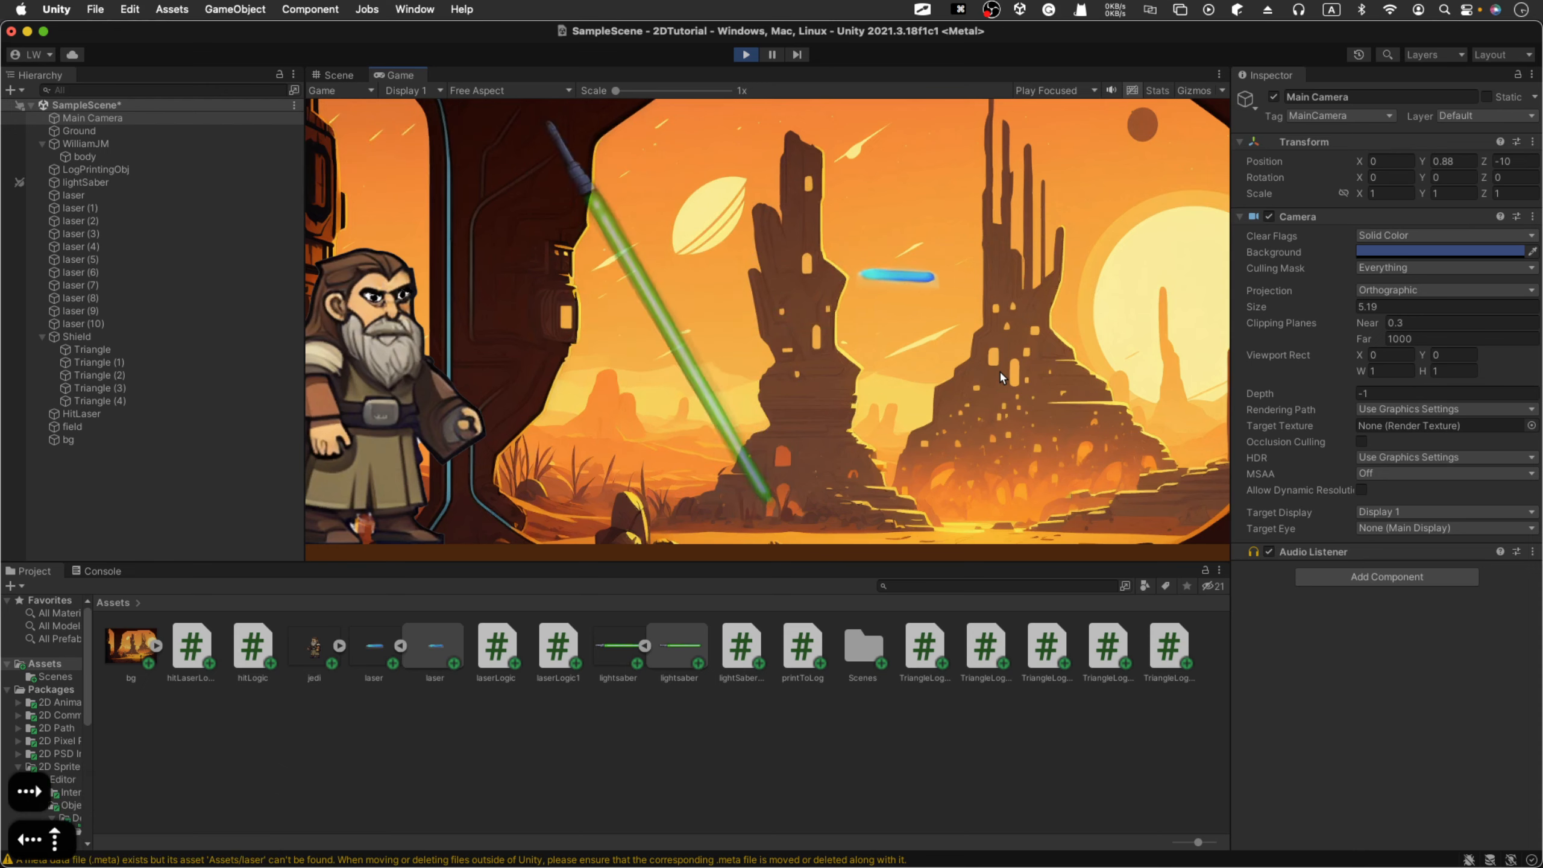
key(Up)
key(Right)
key(Down)
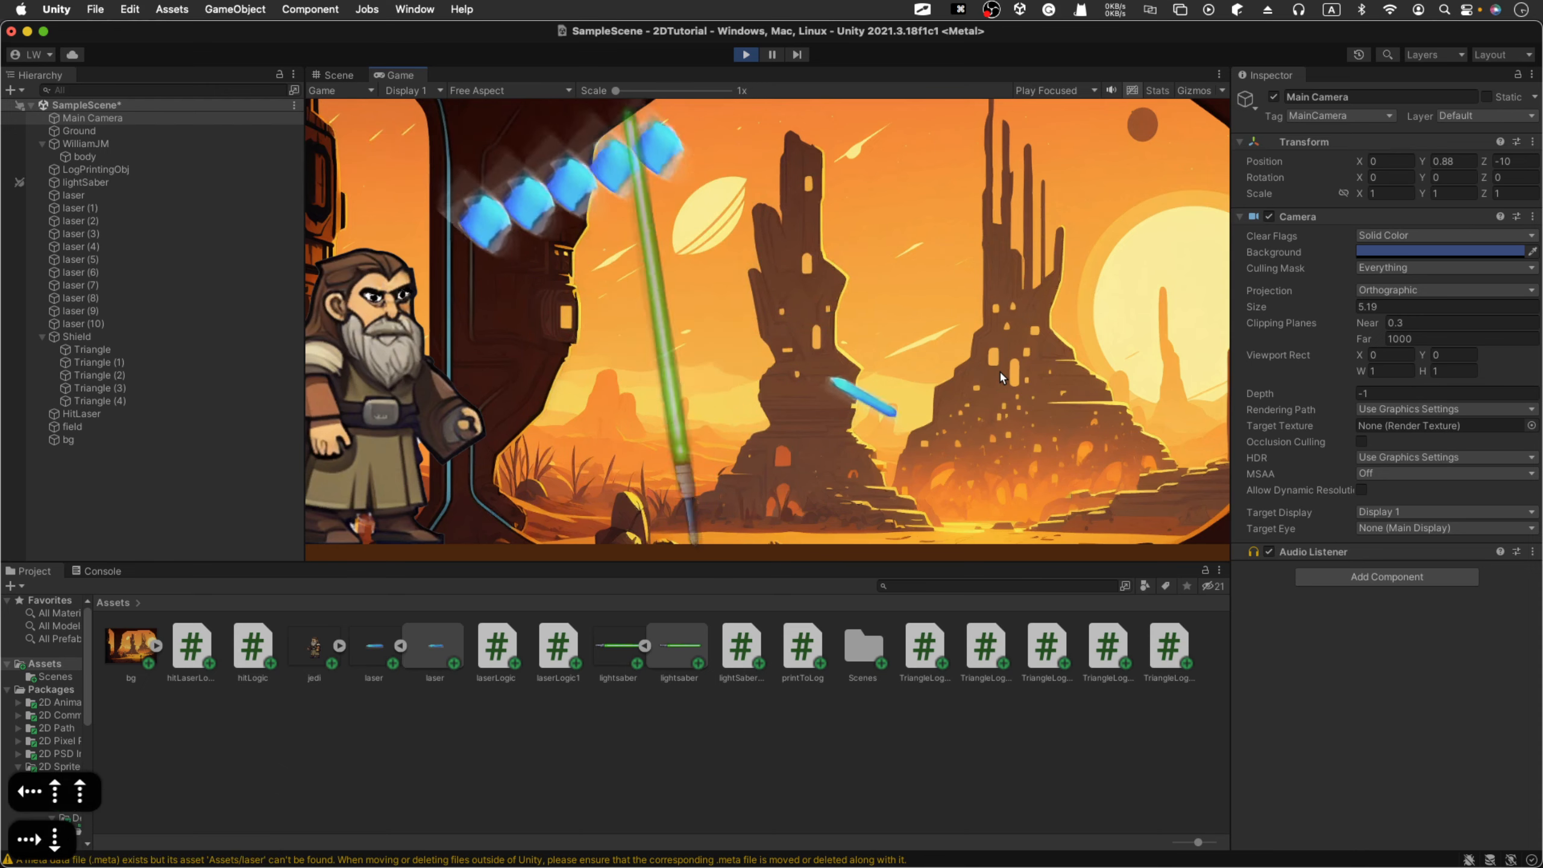
Step: Keep playtesting the lightsaber, lasers and Shield with directional controls in all four directions, and stop the game
key(Down)
key(Right)
key(Right)
key(Right)
key(Up)
key(Down)
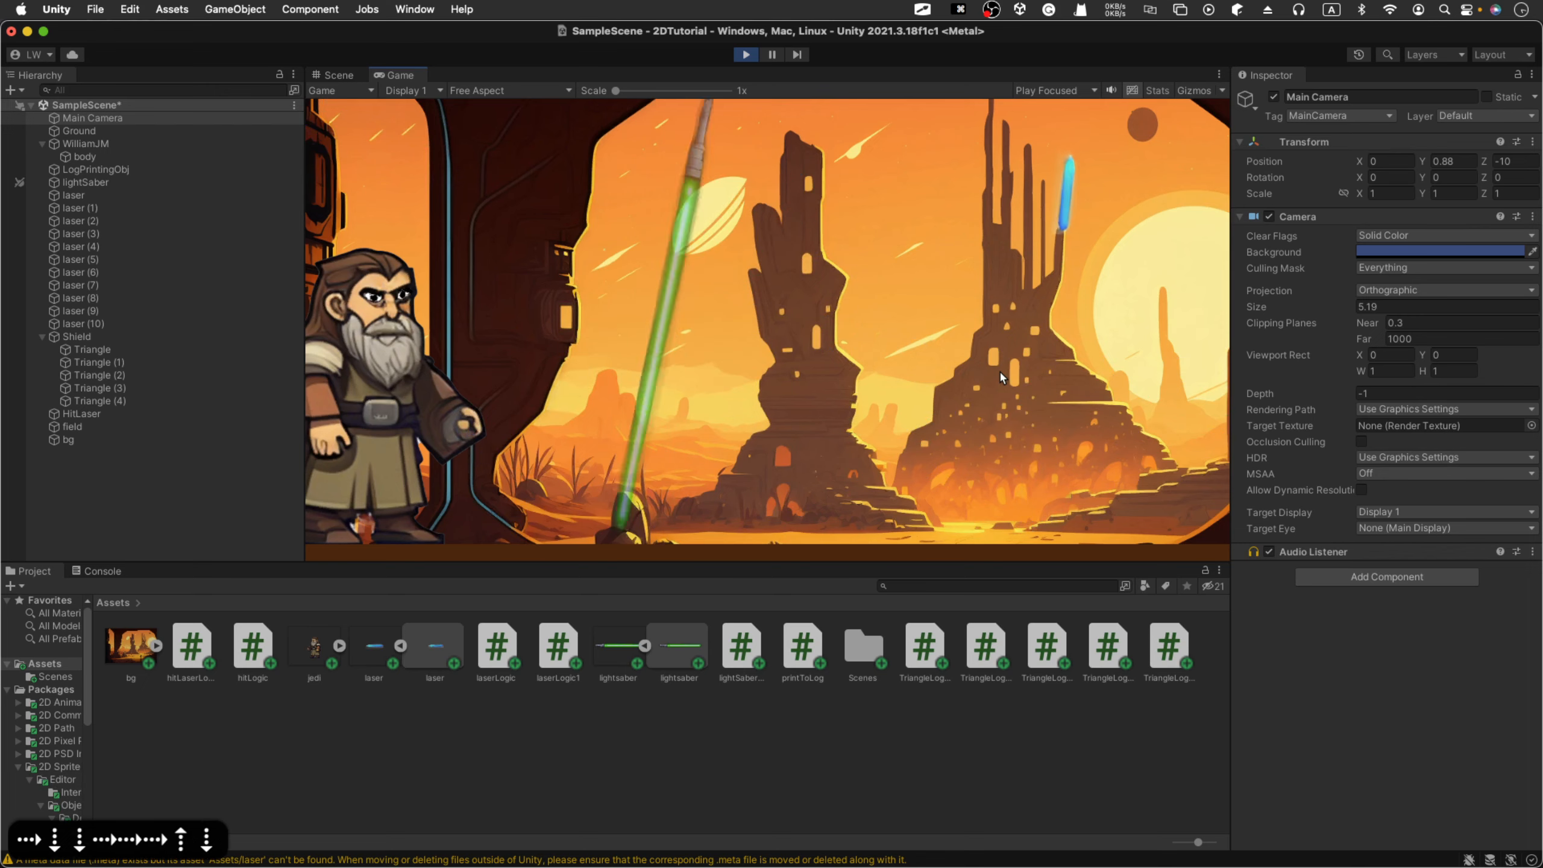
key(Left)
key(Left)
key(Left)
key(Left)
key(Left)
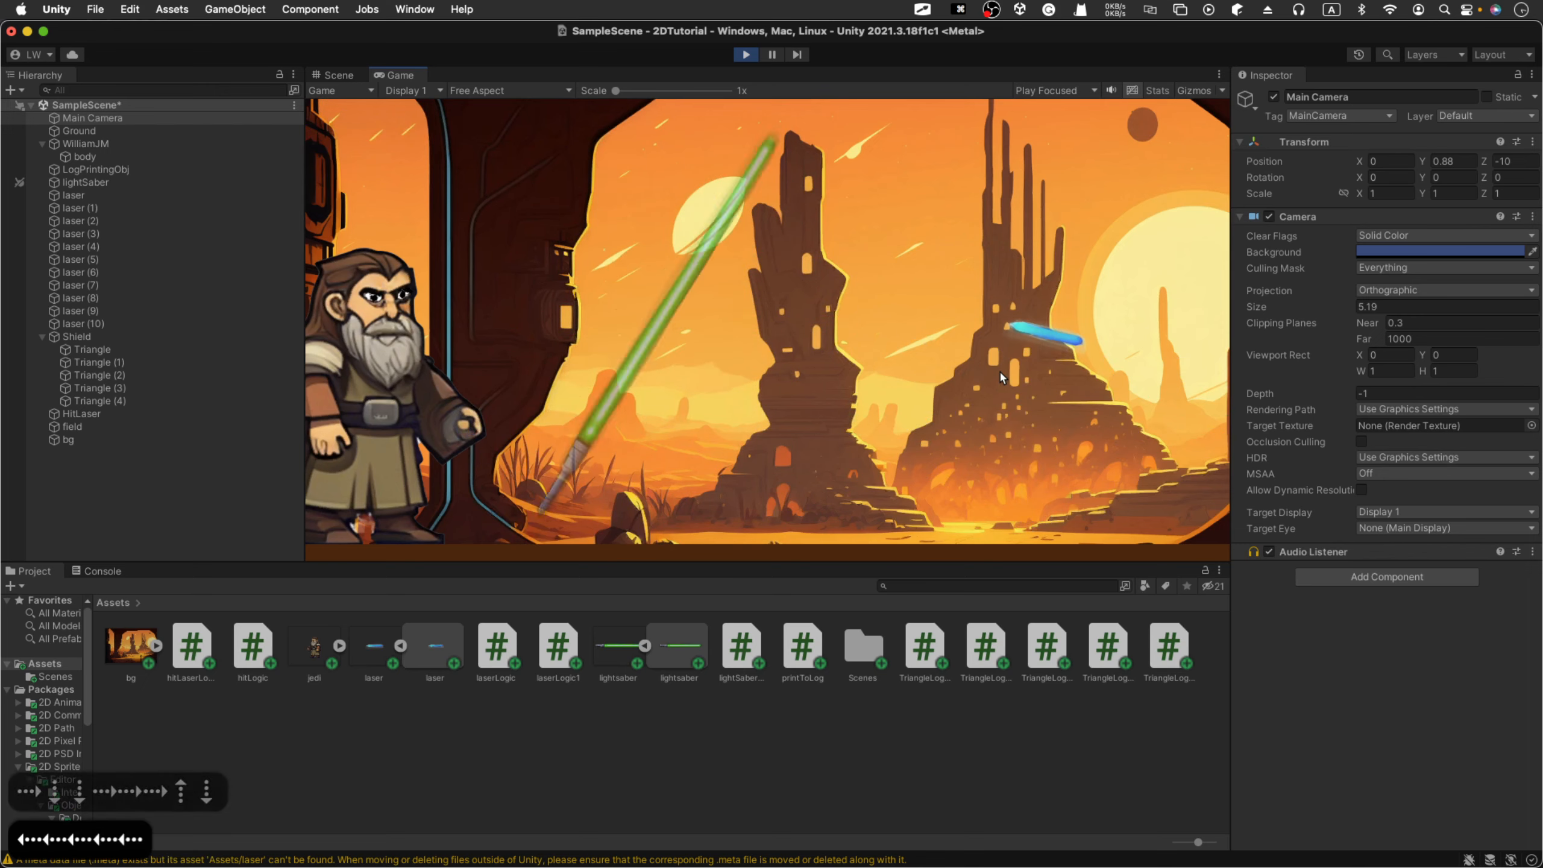
key(Left)
key(Left)
key(Left)
key(Left)
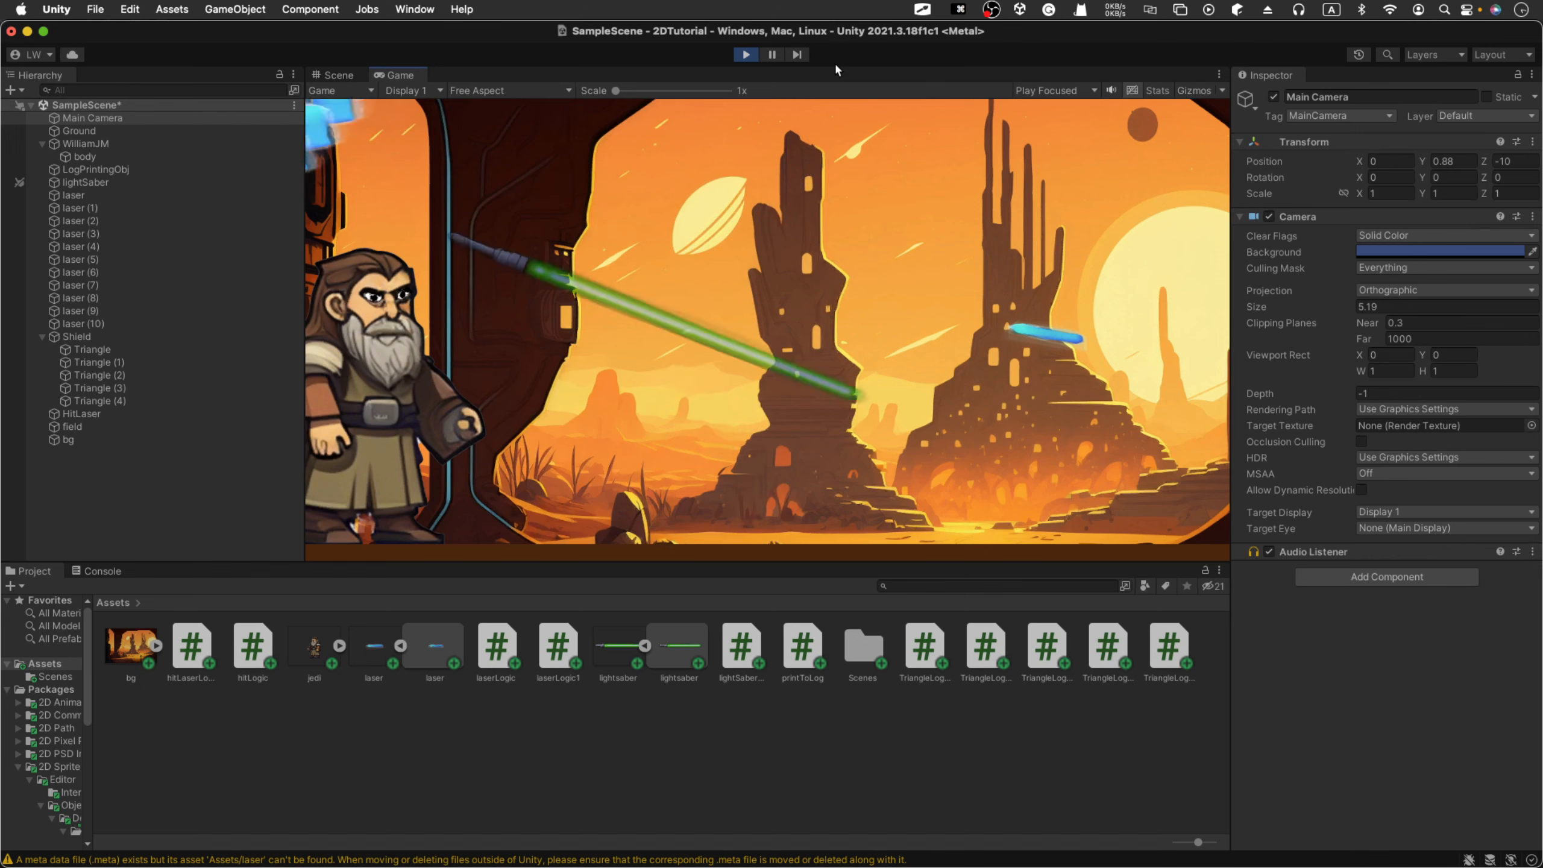
click(752, 55)
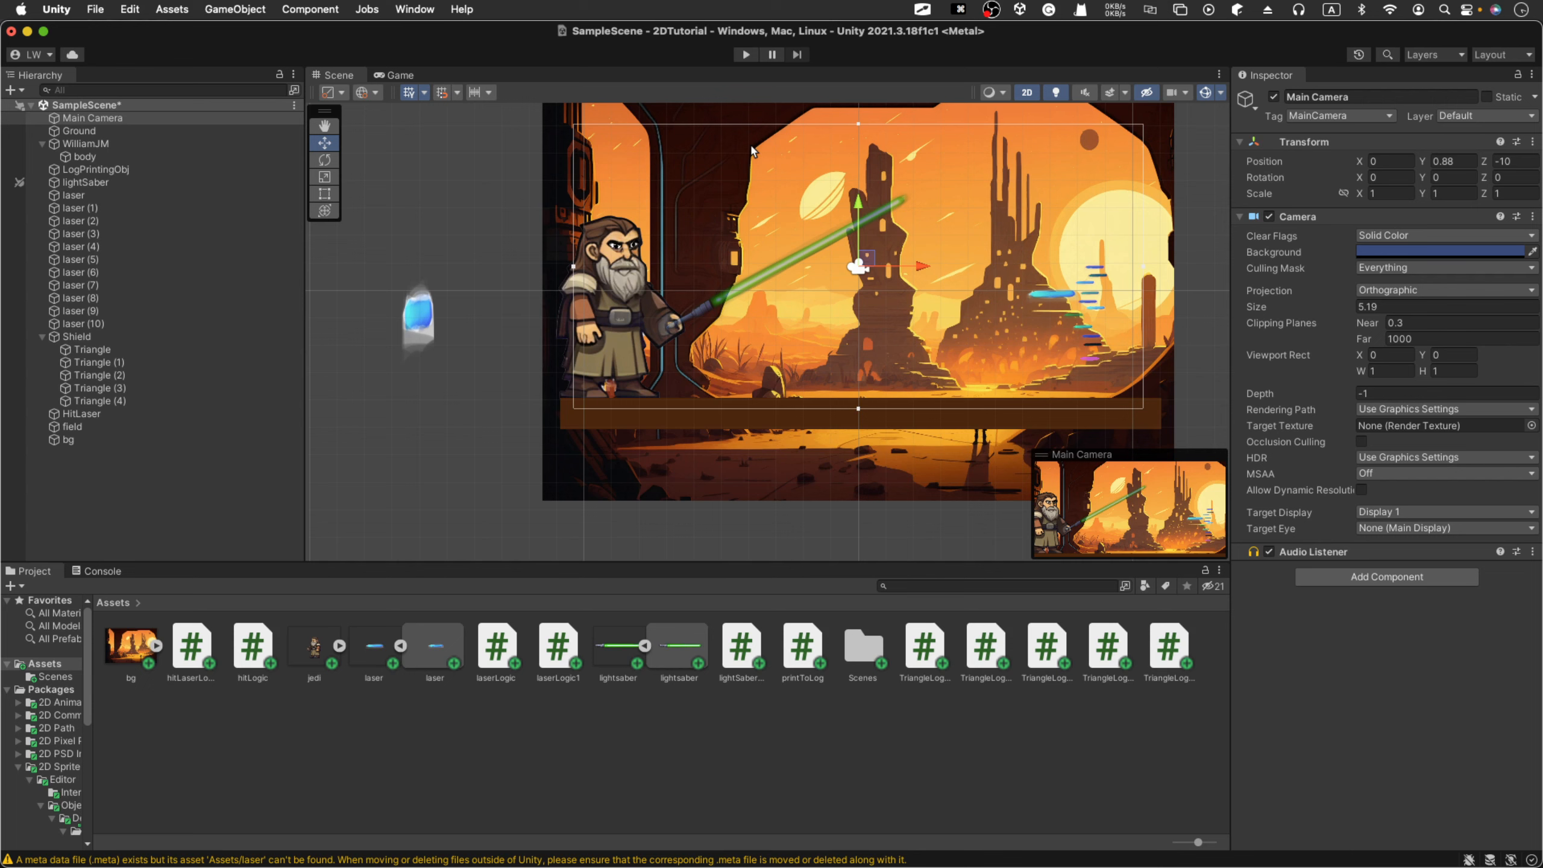
Step: Switch to Discord to view the Midjourney Bot's upscaled background images, and return to Unity with nothing selected in the scene
key(ctrl+Right)
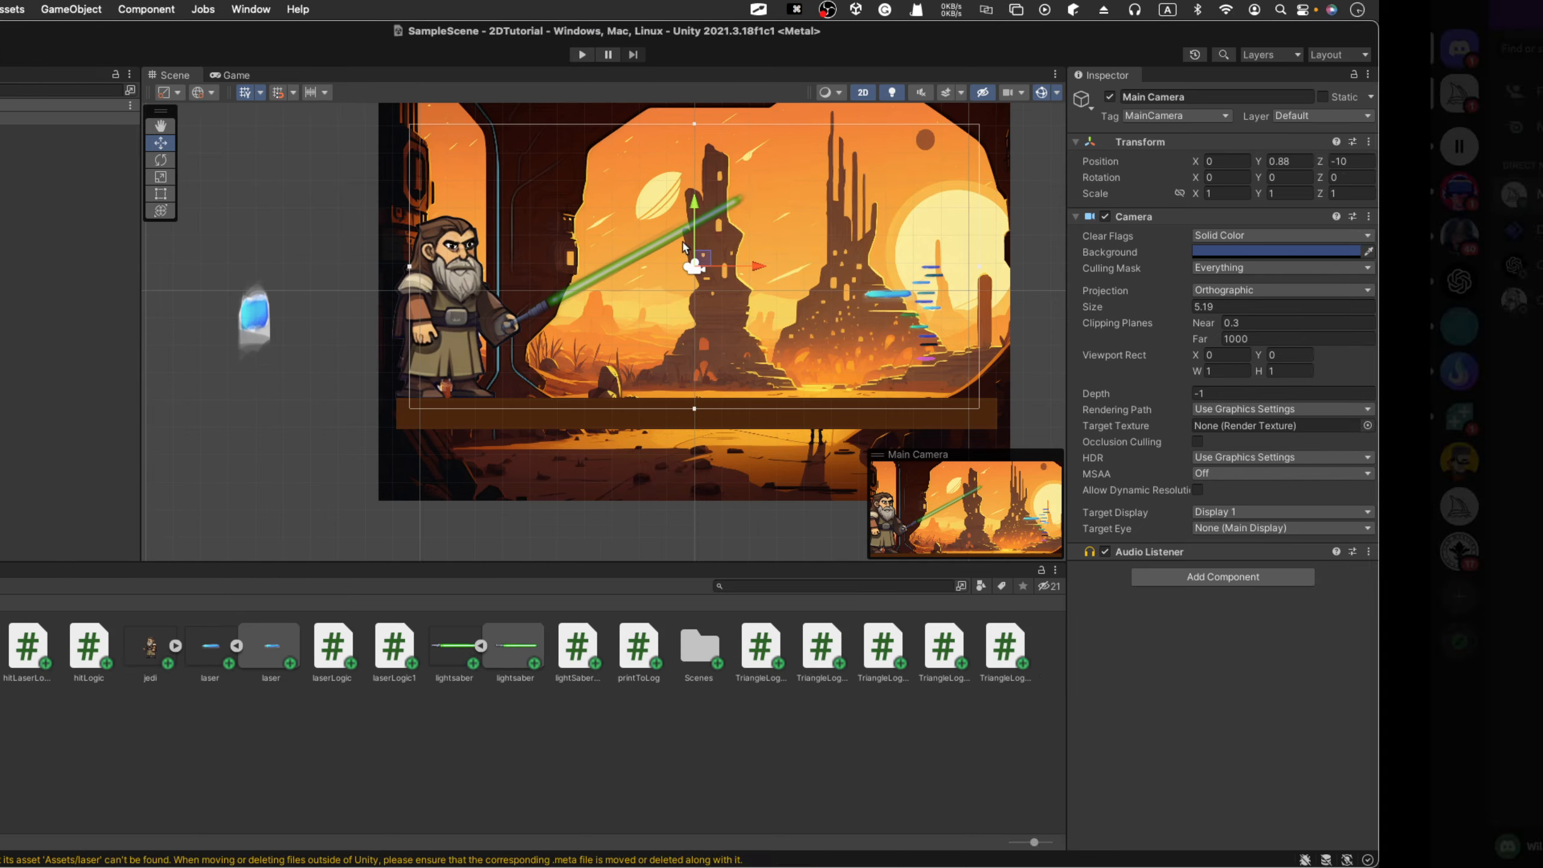
click(677, 113)
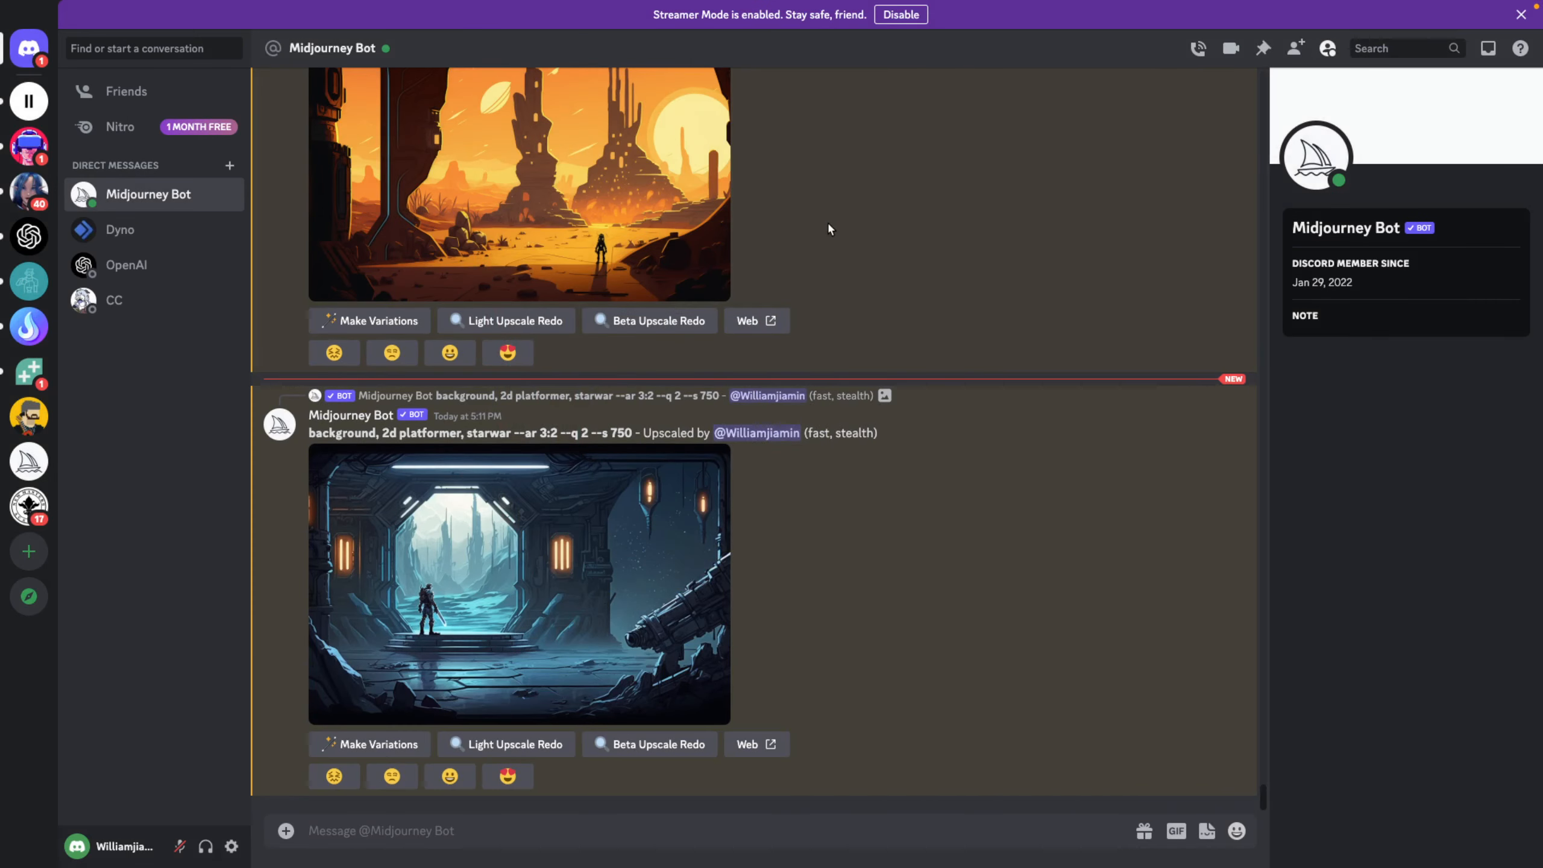
key(ctrl+Left)
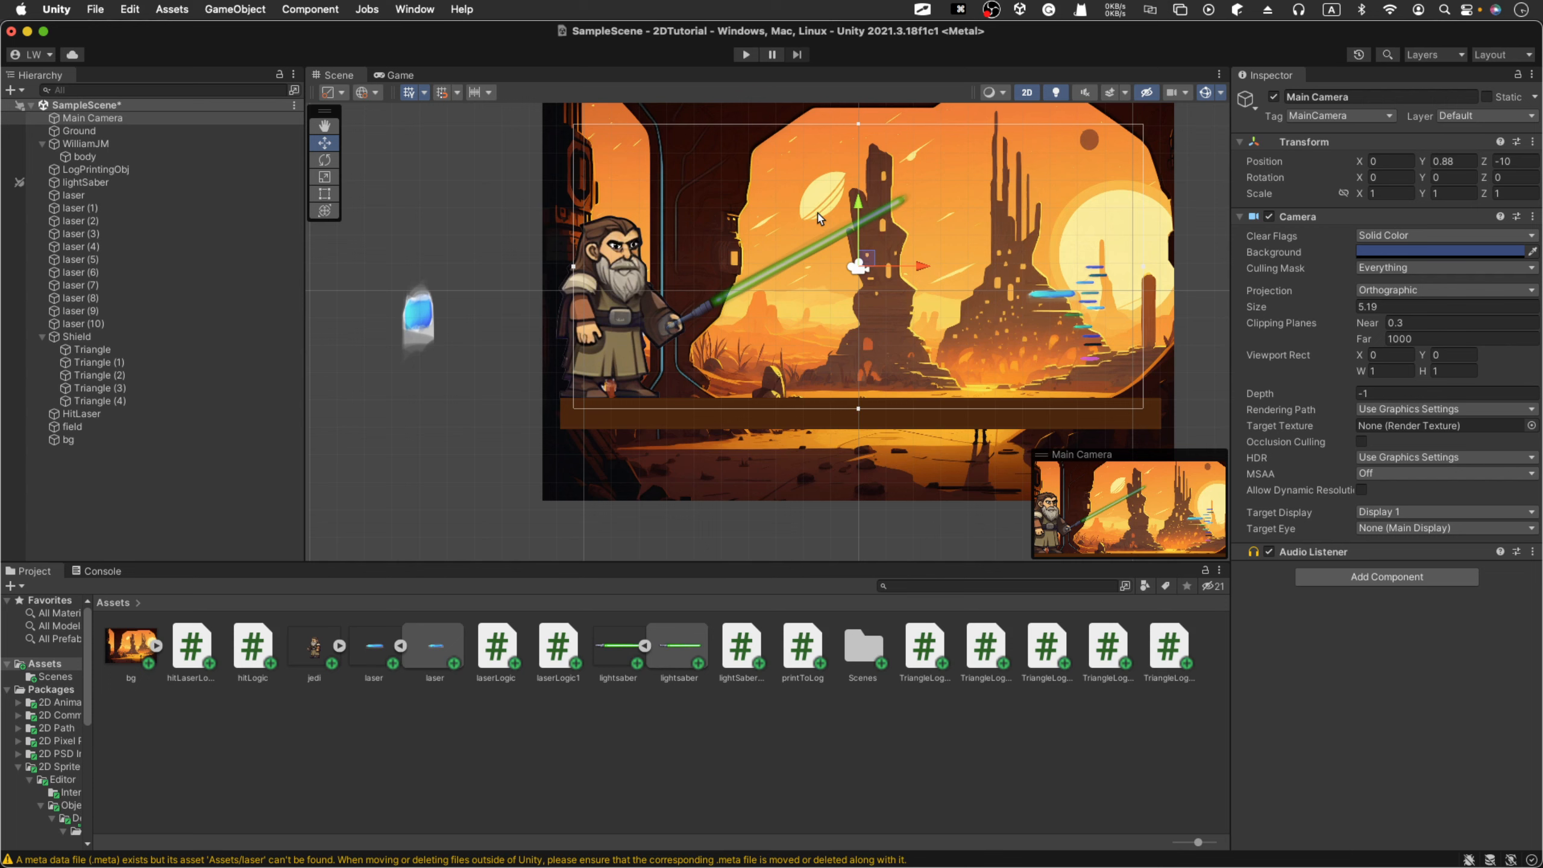
click(819, 217)
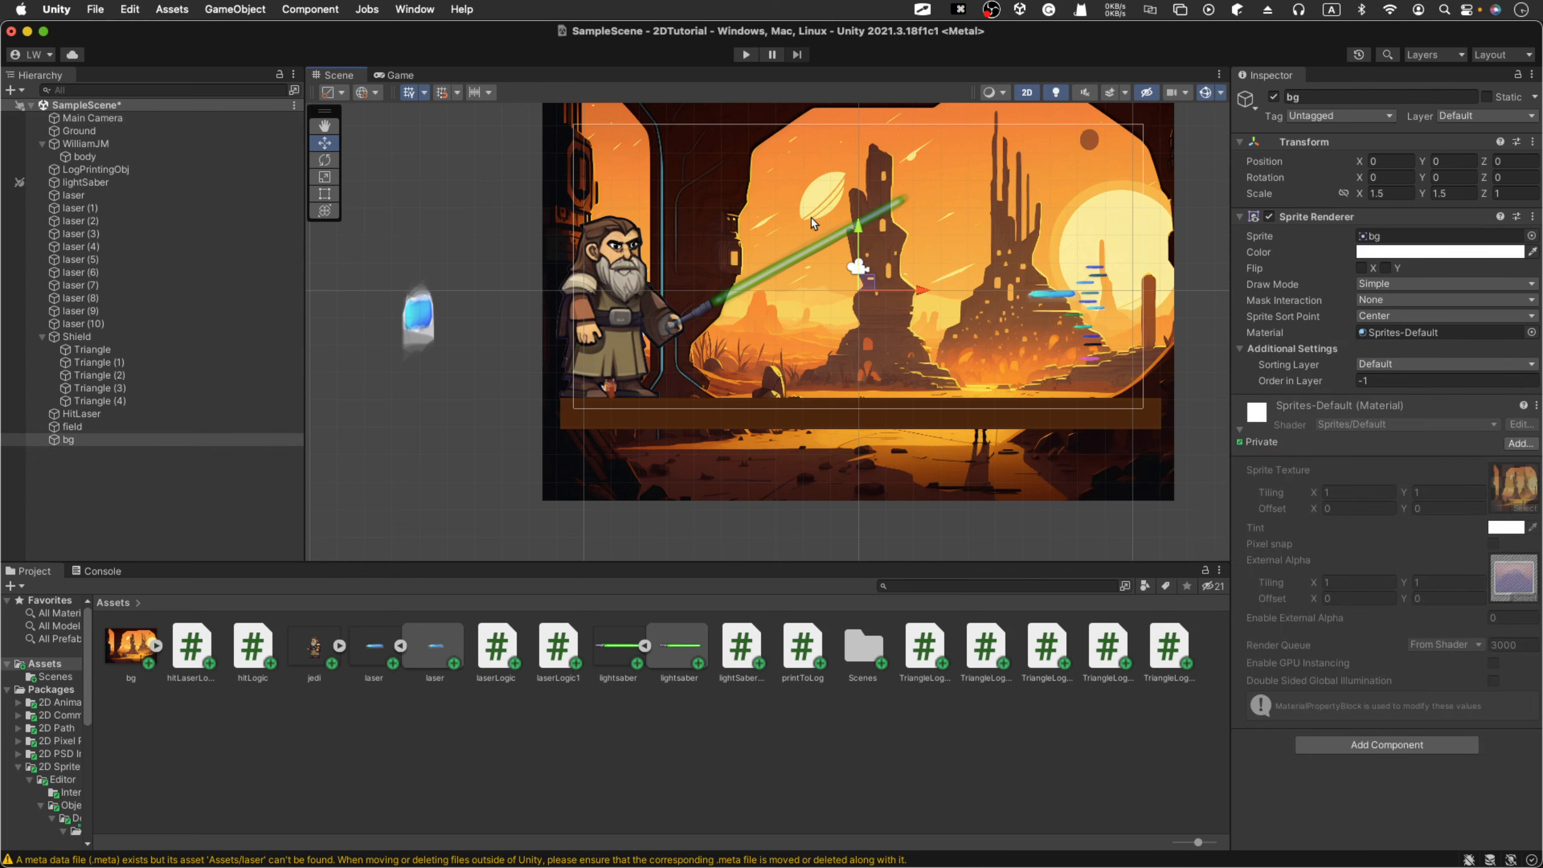
click(481, 224)
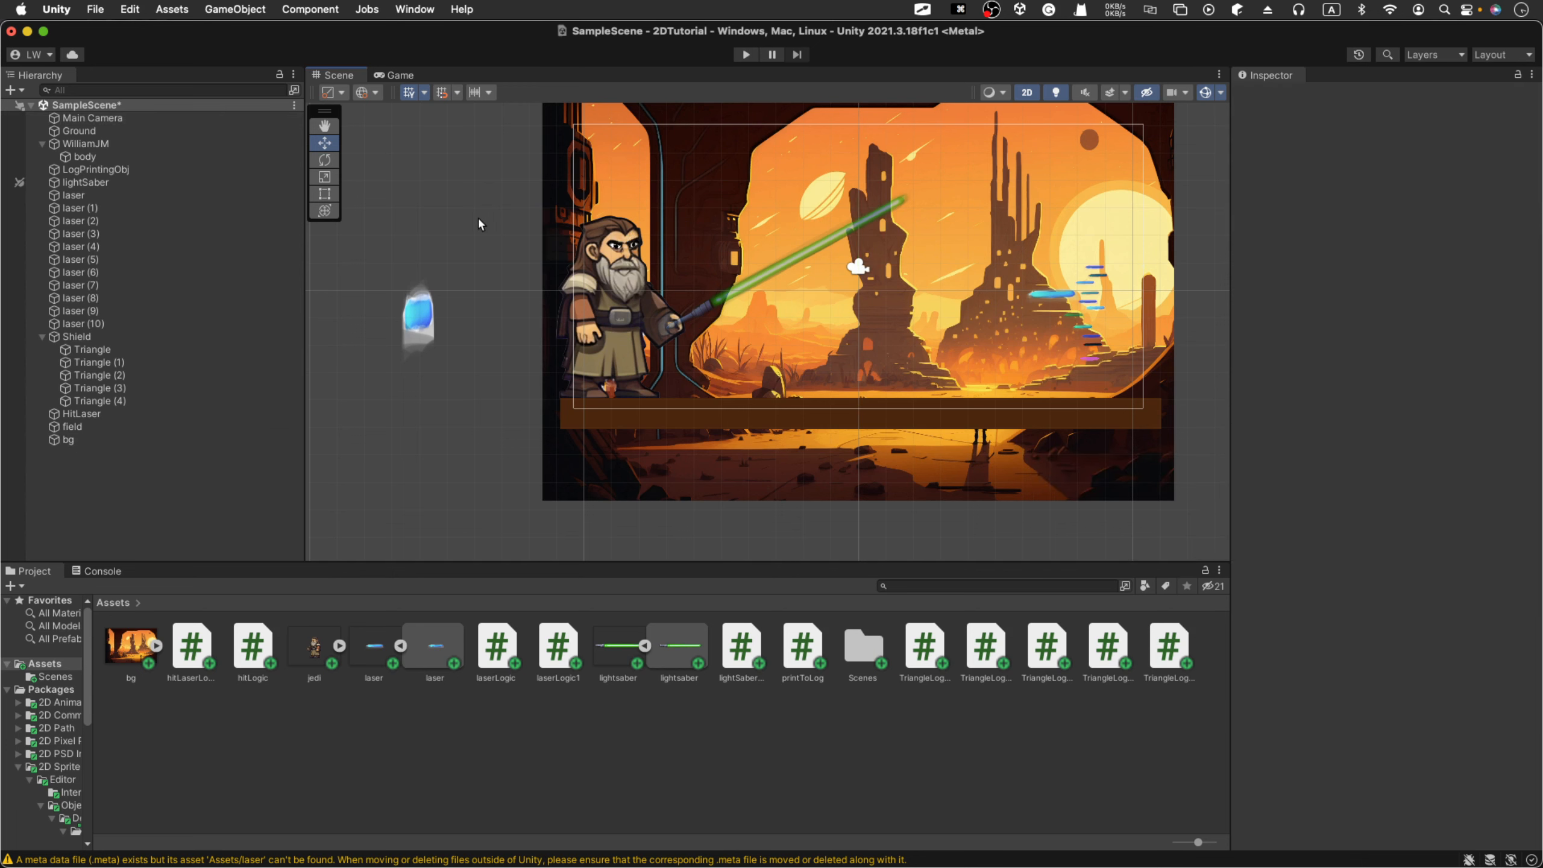